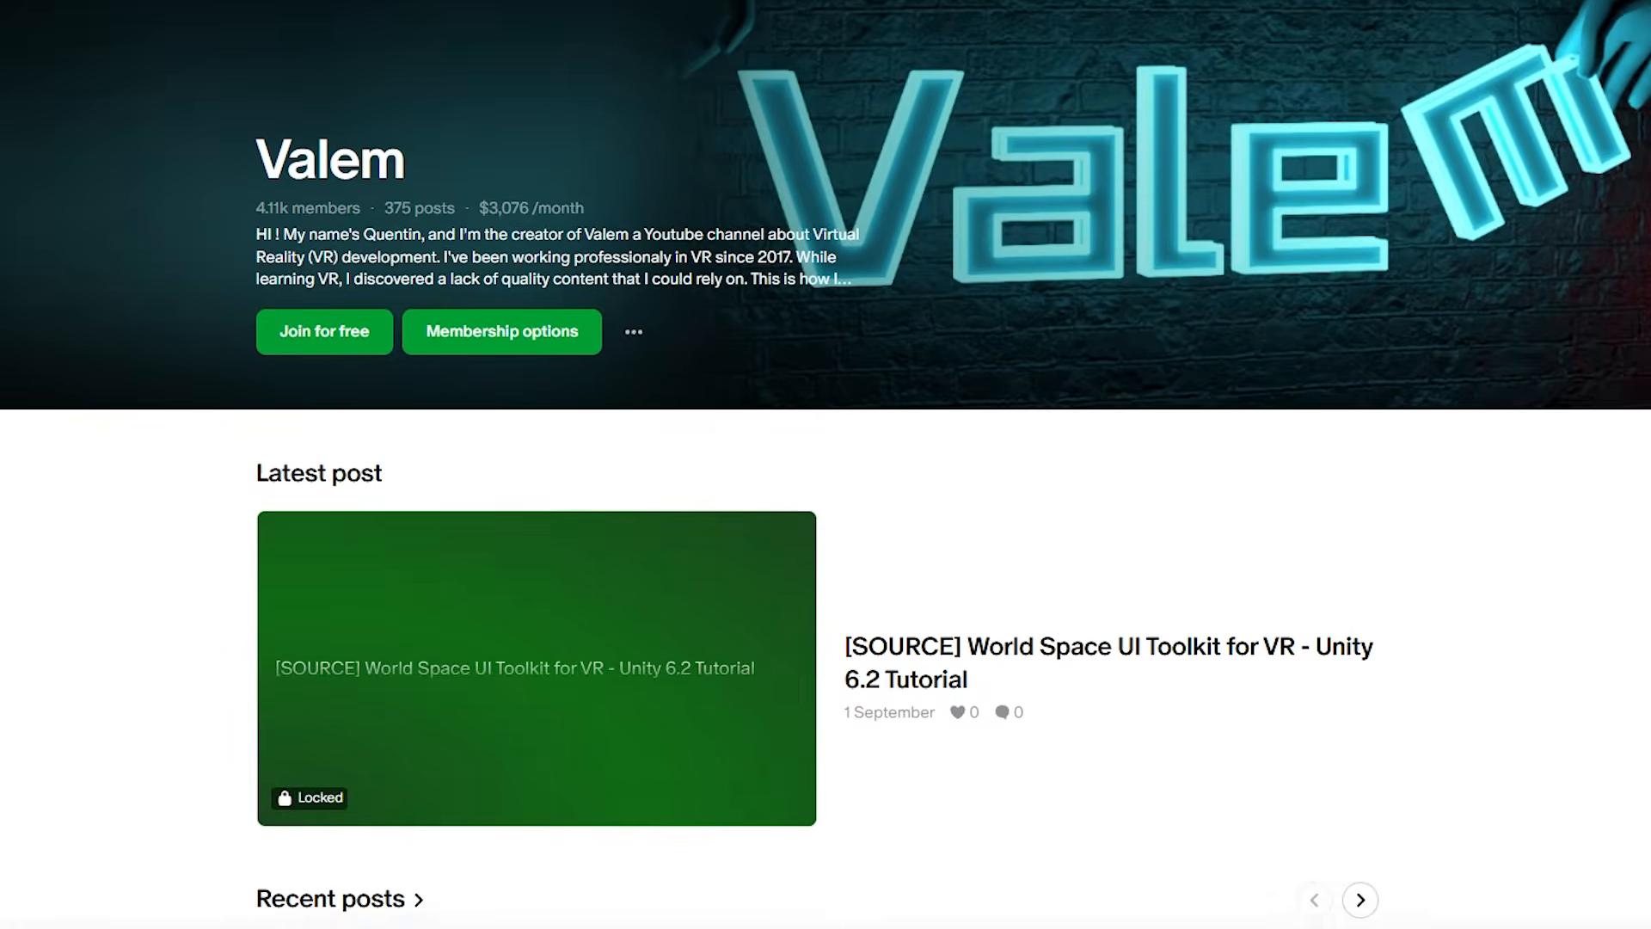
pyautogui.scroll(-1, 826, 464)
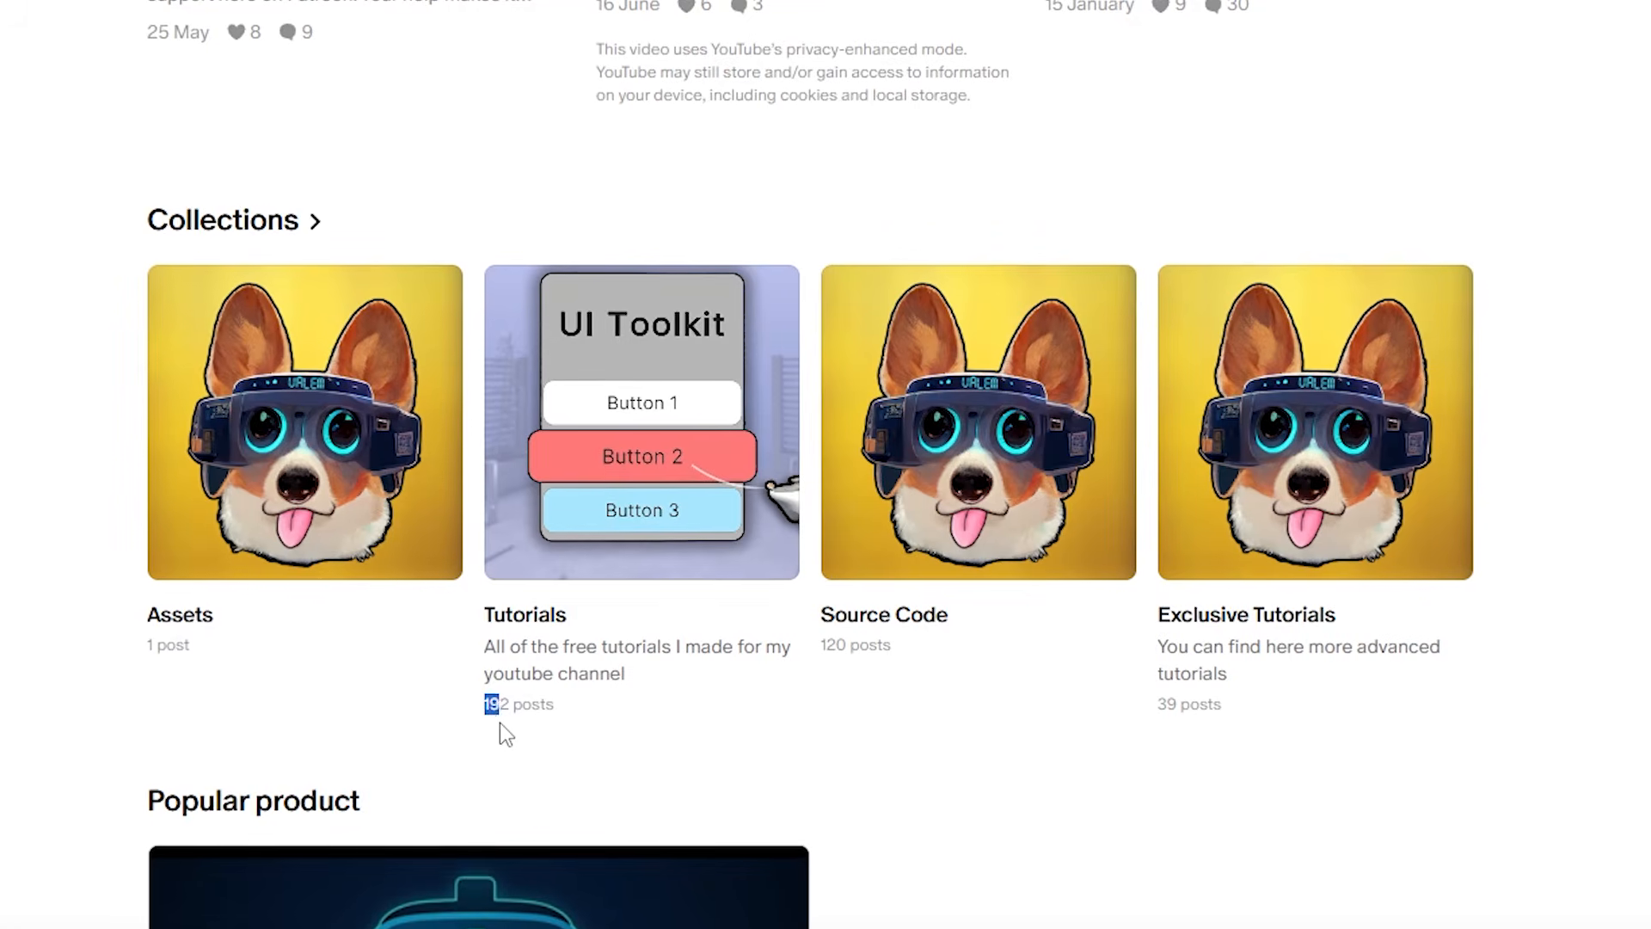
pyautogui.moveTo(499, 723); pyautogui.dragTo(585, 716)
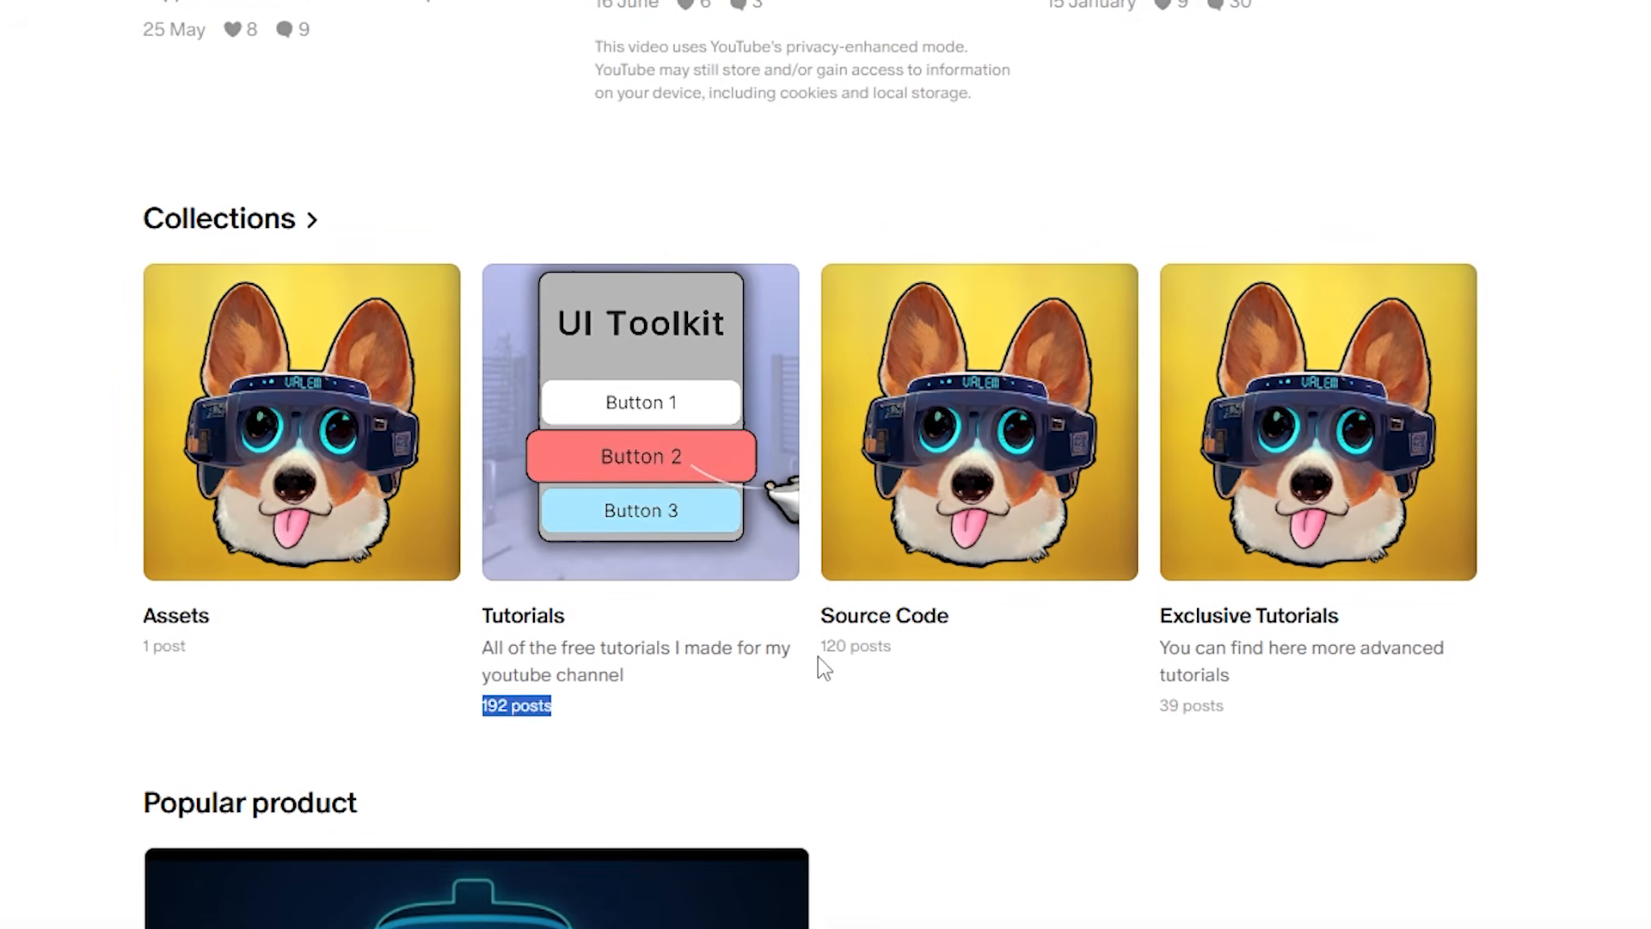
pyautogui.moveTo(818, 657); pyautogui.dragTo(920, 664)
pyautogui.moveTo(1162, 706); pyautogui.dragTo(1237, 711)
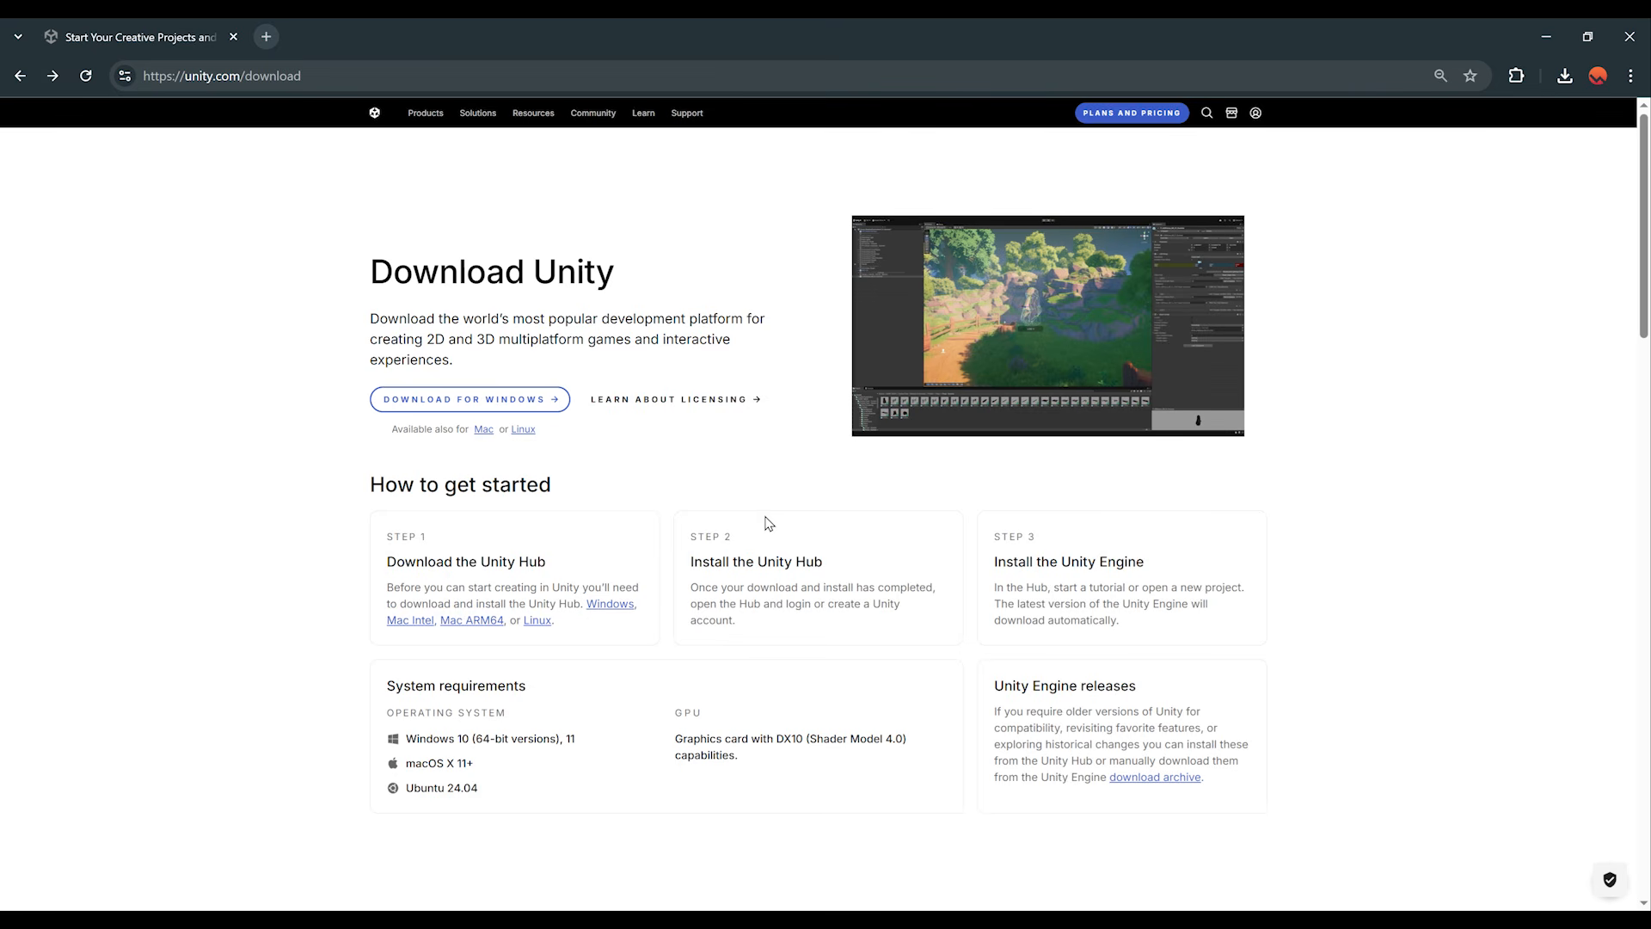
# Step: Download the Unity Hub installer for Windows from unity.com/download
pyautogui.click(336, 75)
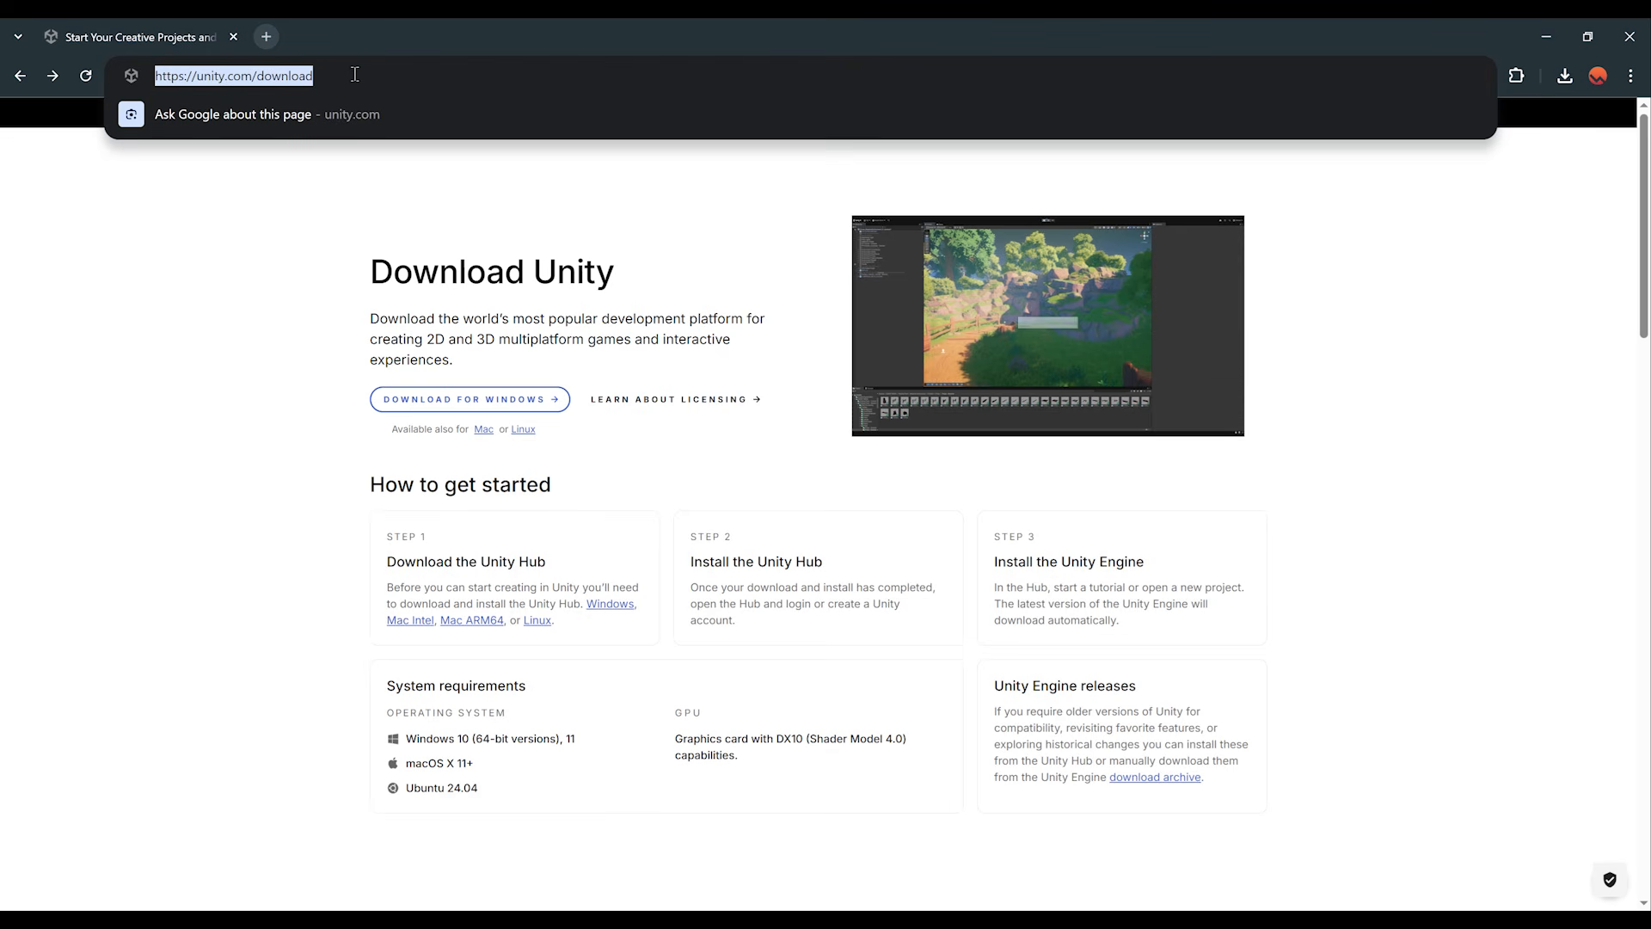
pyautogui.click(241, 379)
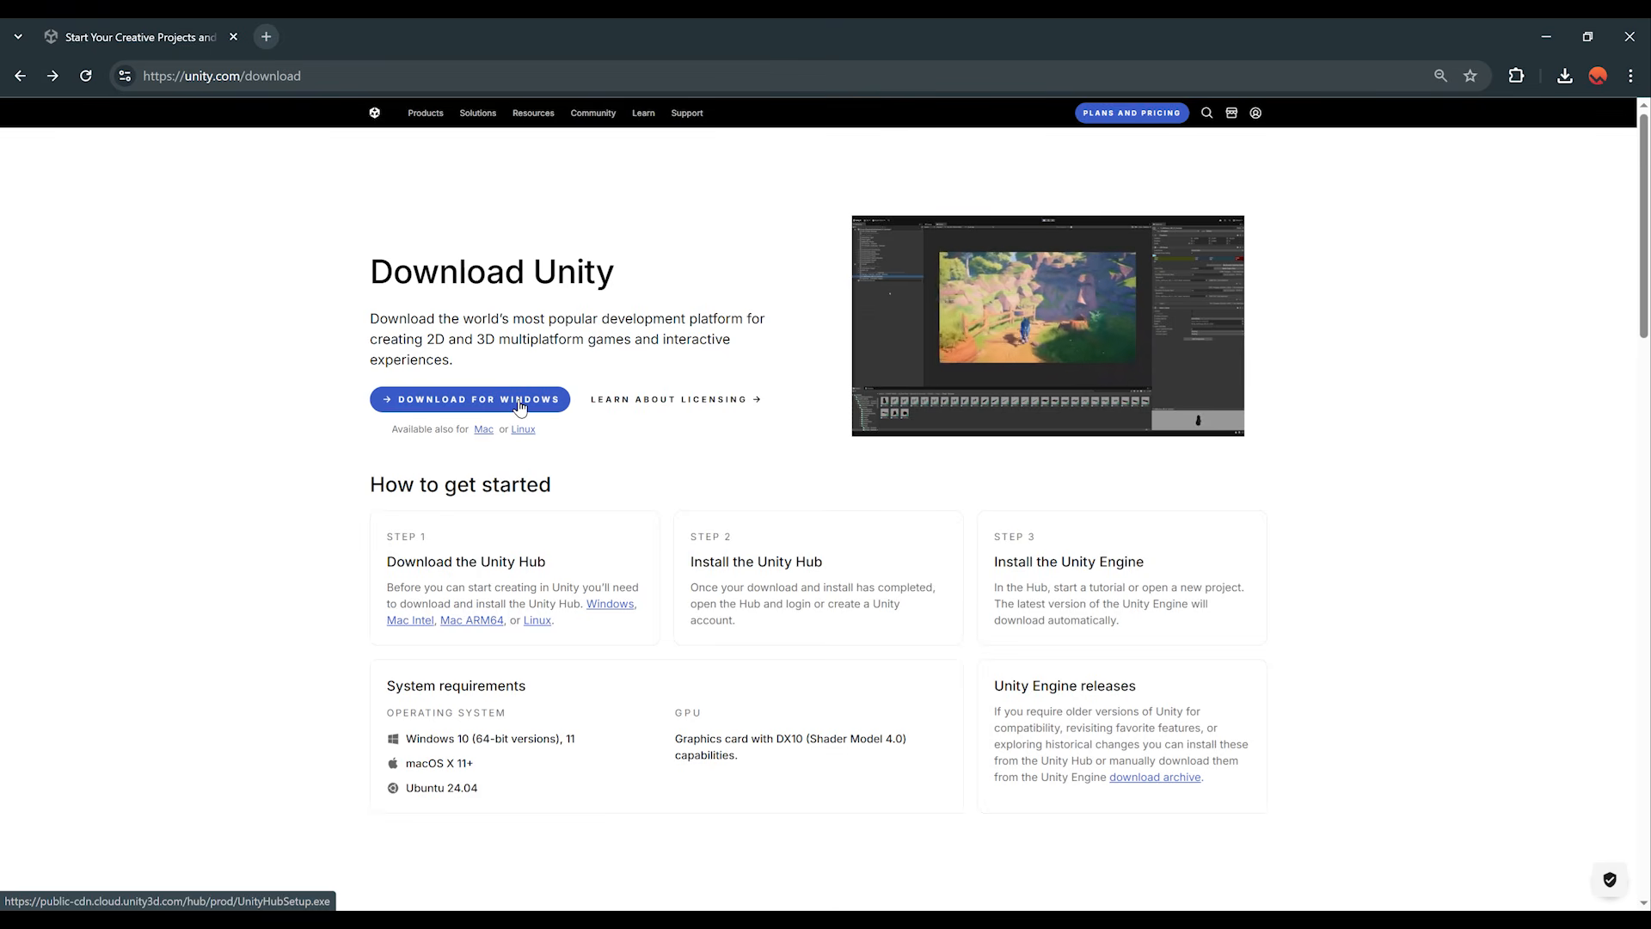
pyautogui.click(513, 401)
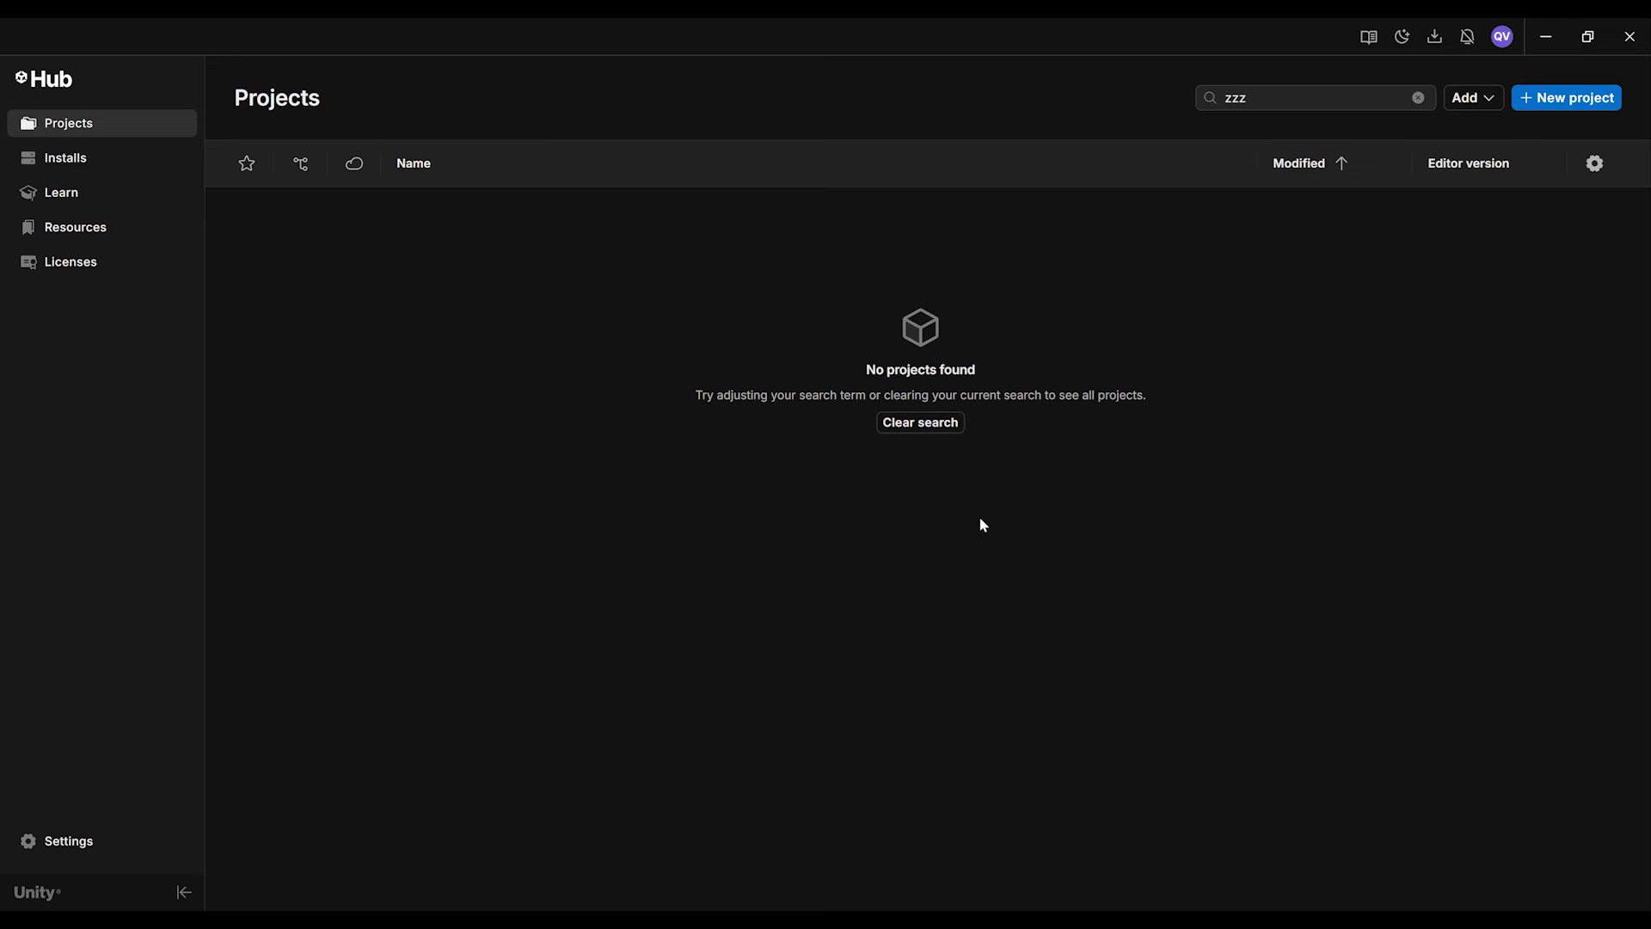
# Step: Choose Unity 6.2 (6000.2.3f1) for installation with Visual Studio Community 2022, Android Build Support, OpenJDK and Android SDK & NDK Tools
pyautogui.click(96, 171)
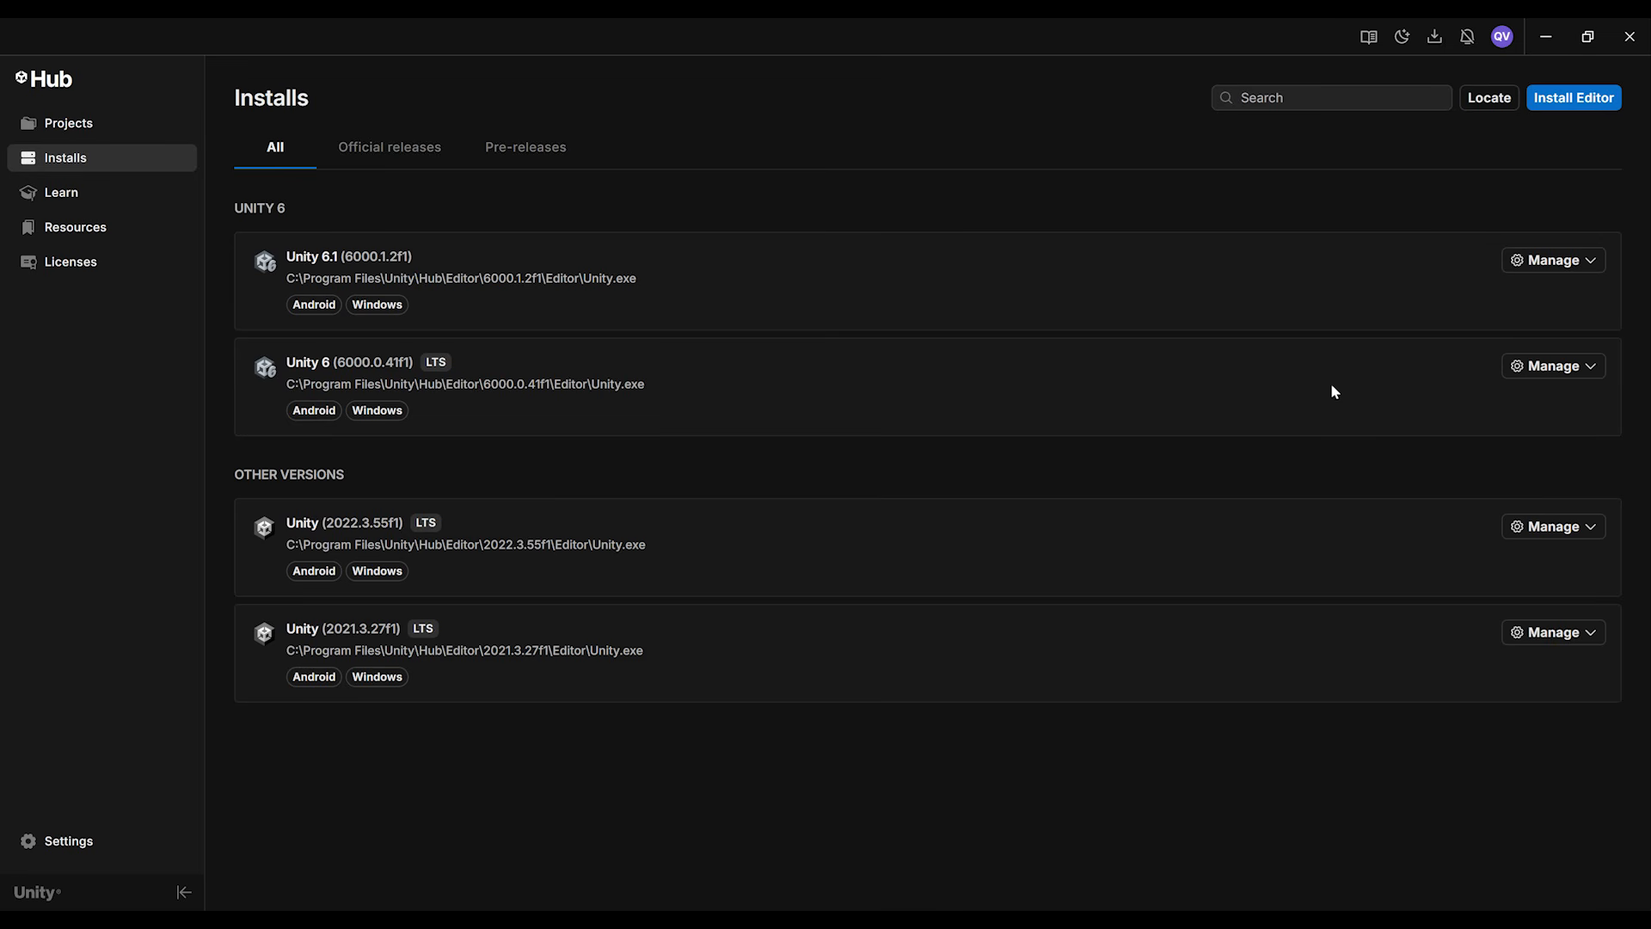
pyautogui.click(1608, 101)
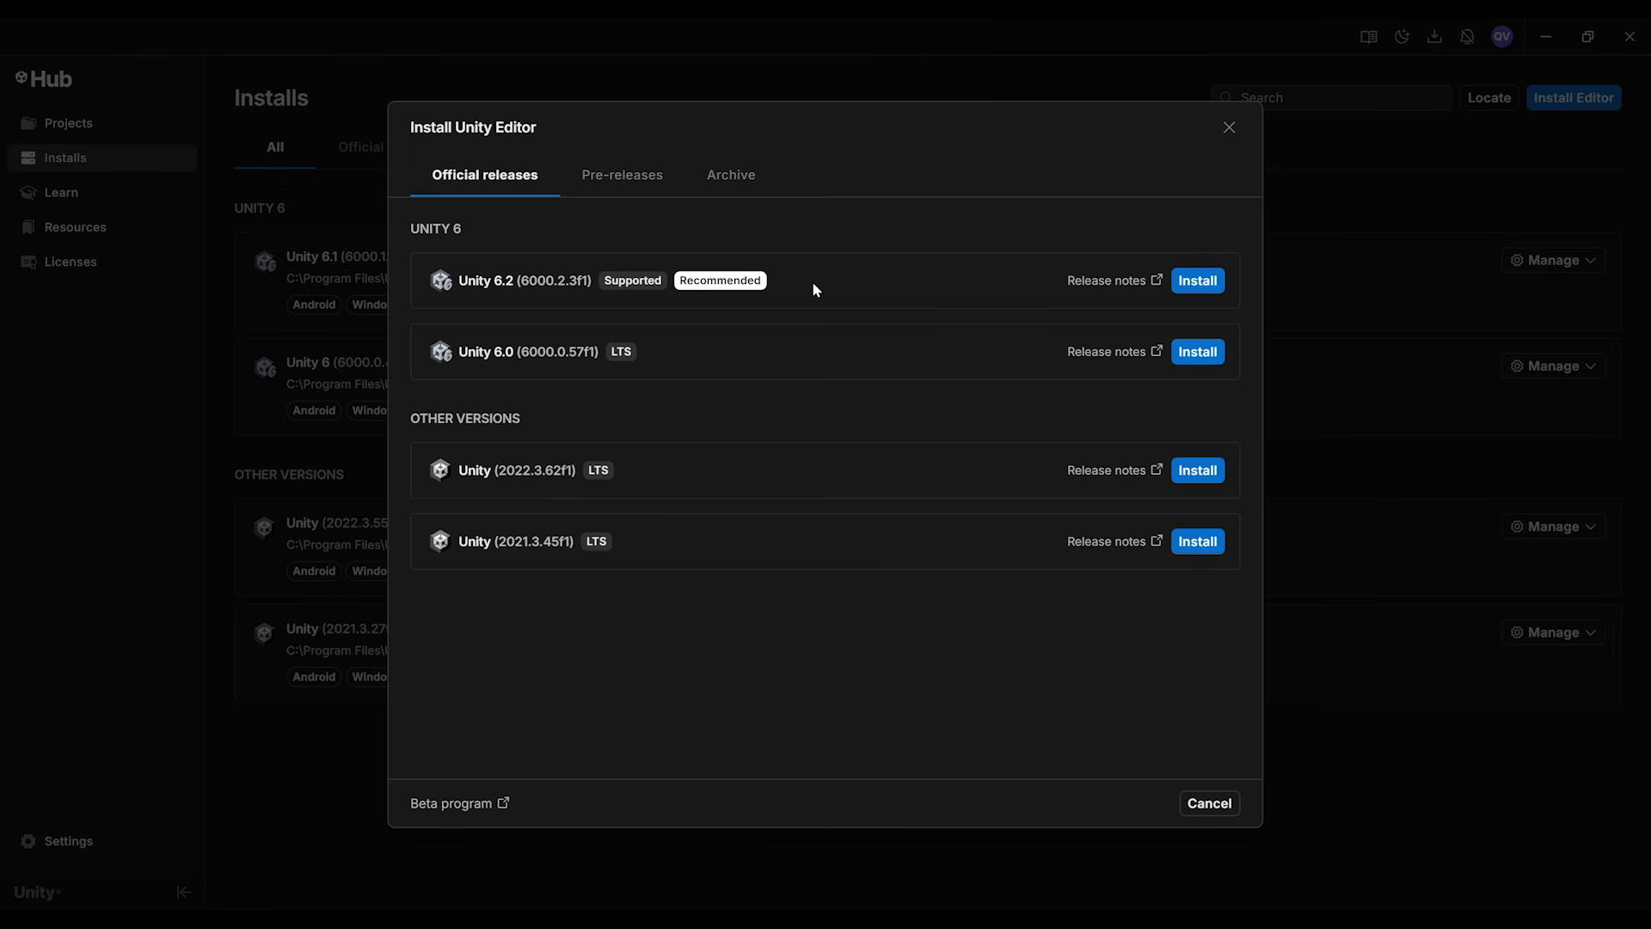
pyautogui.click(1190, 294)
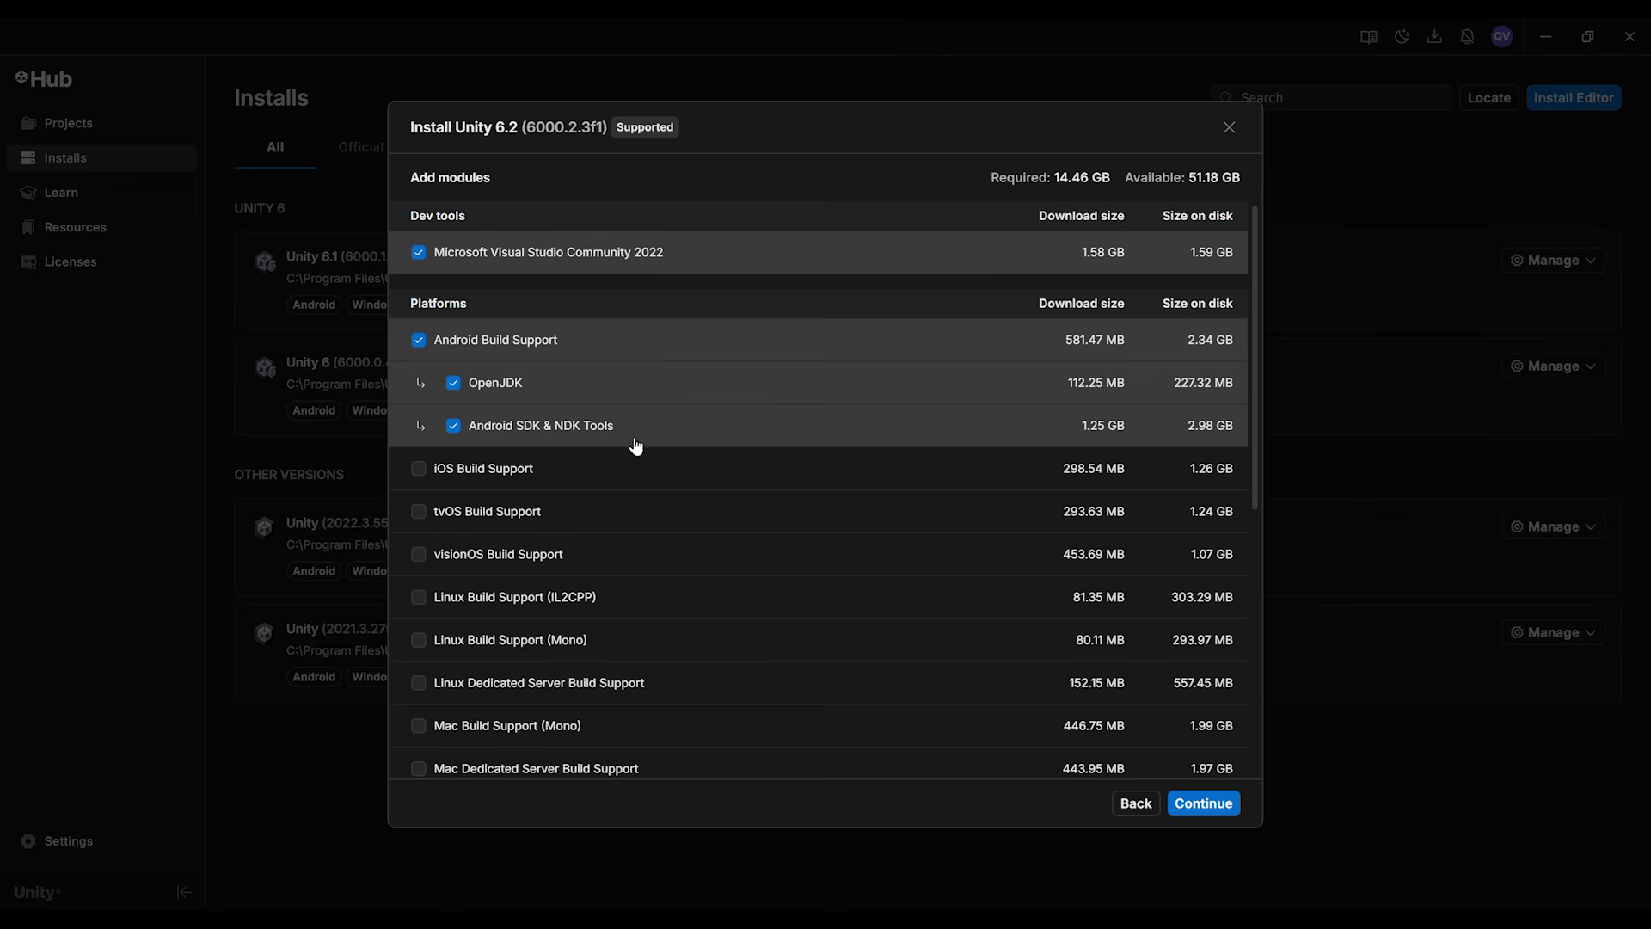
pyautogui.click(1190, 805)
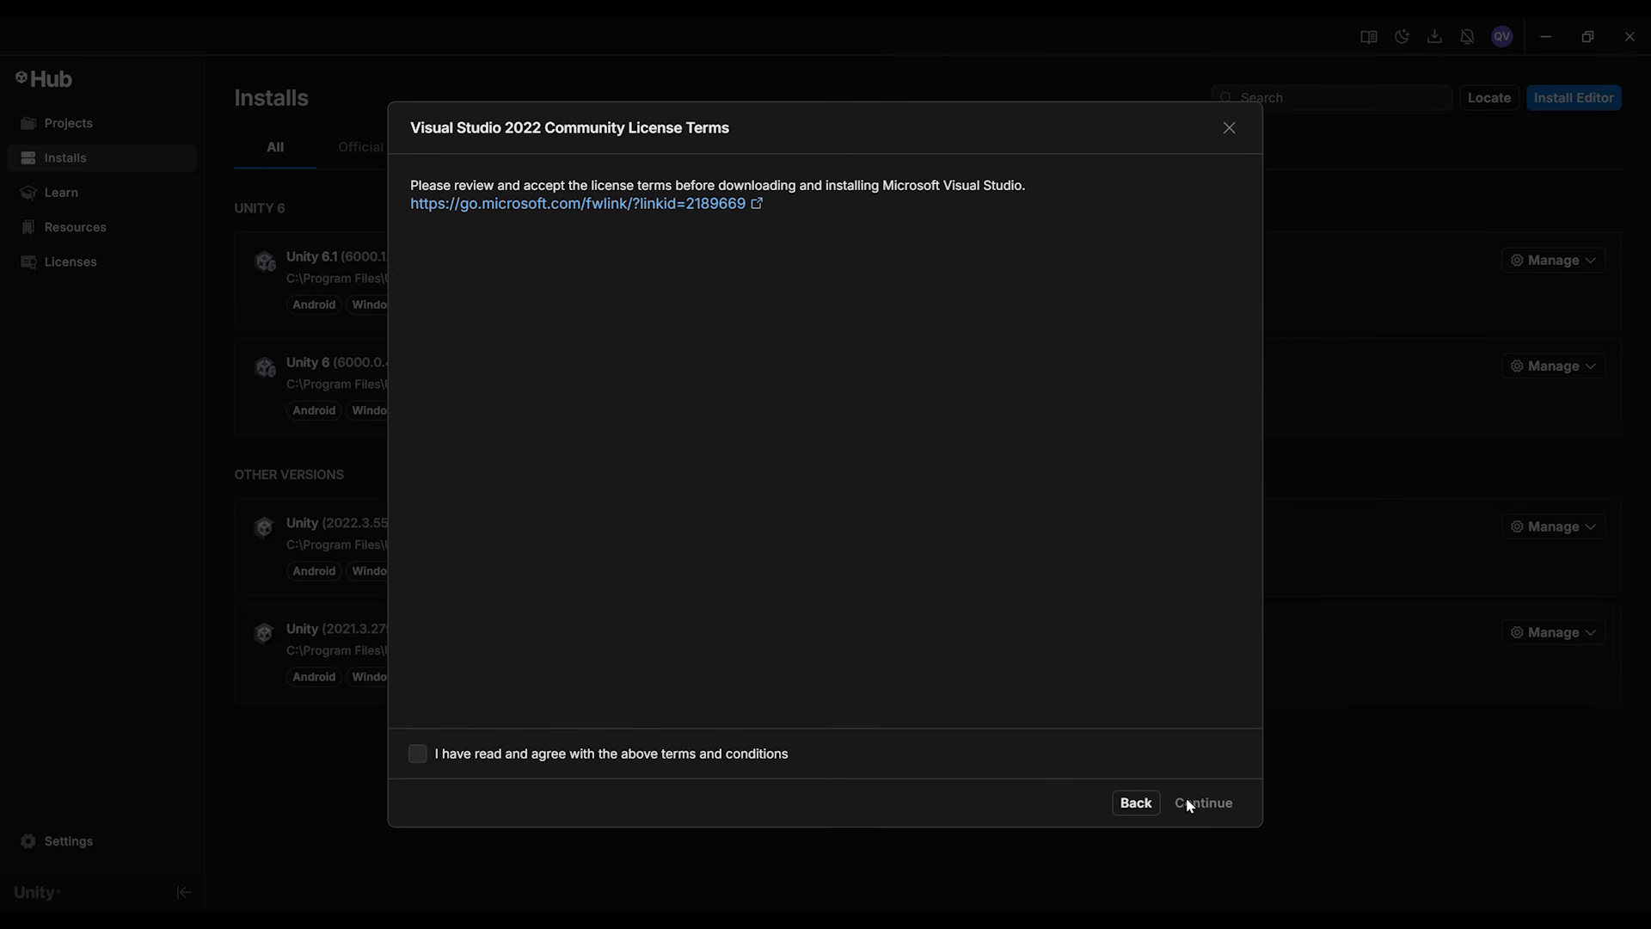
# Step: Accept the Visual Studio 2022 Community and the Android SDK and NDK license terms and start the installation
pyautogui.click(417, 754)
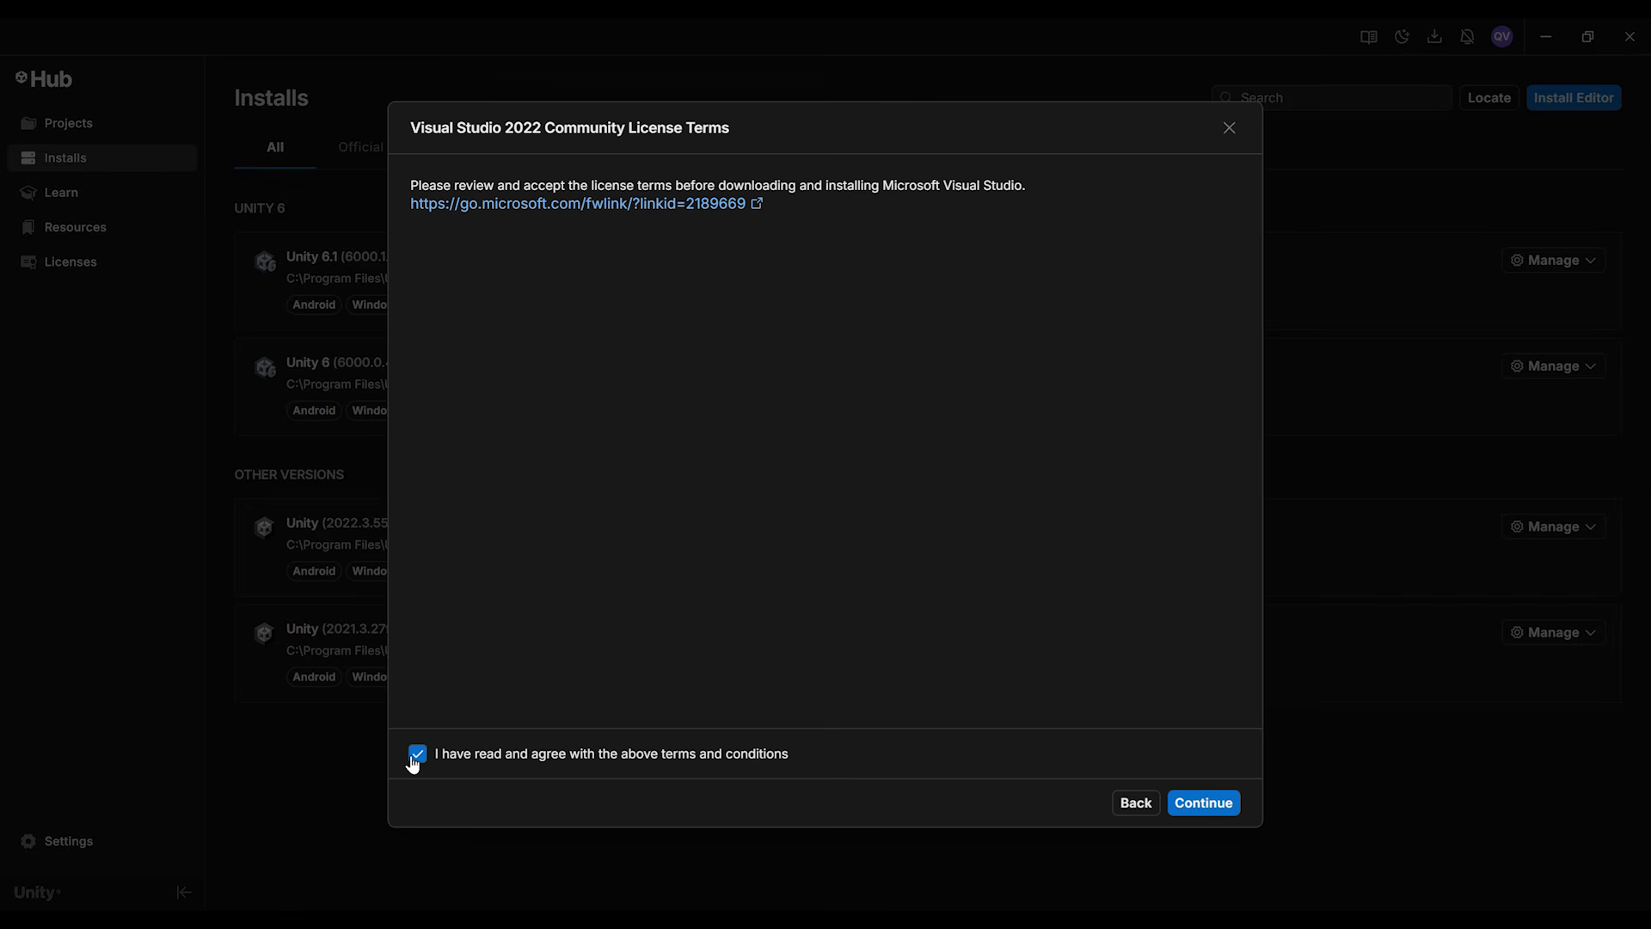
pyautogui.click(1204, 804)
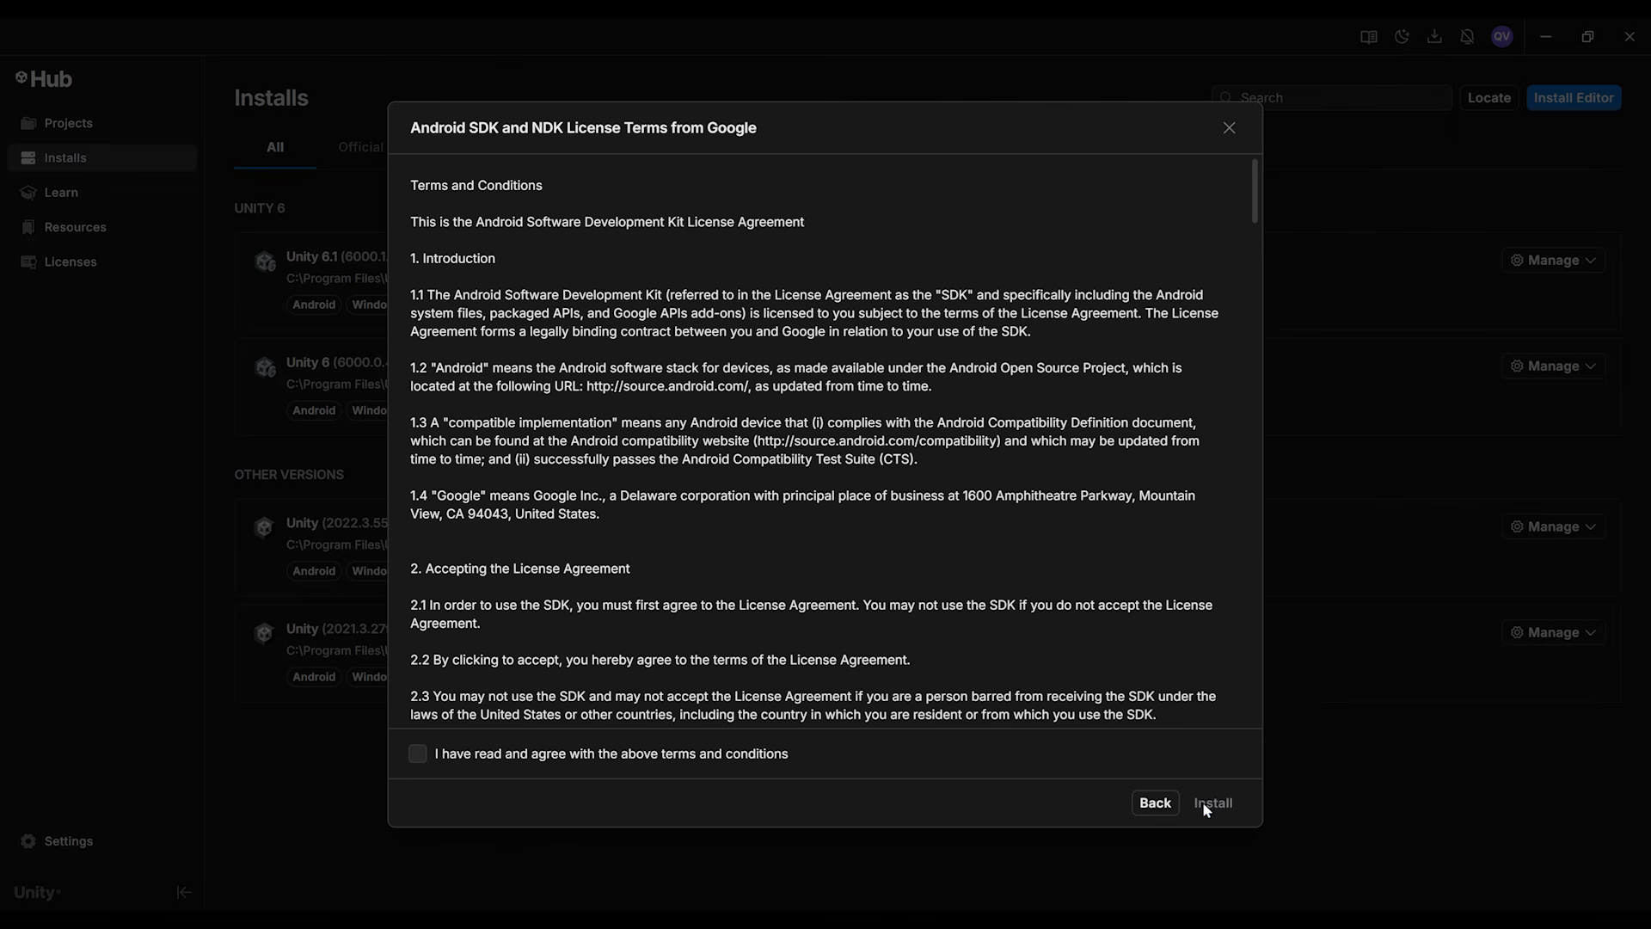
pyautogui.click(418, 755)
pyautogui.click(1211, 804)
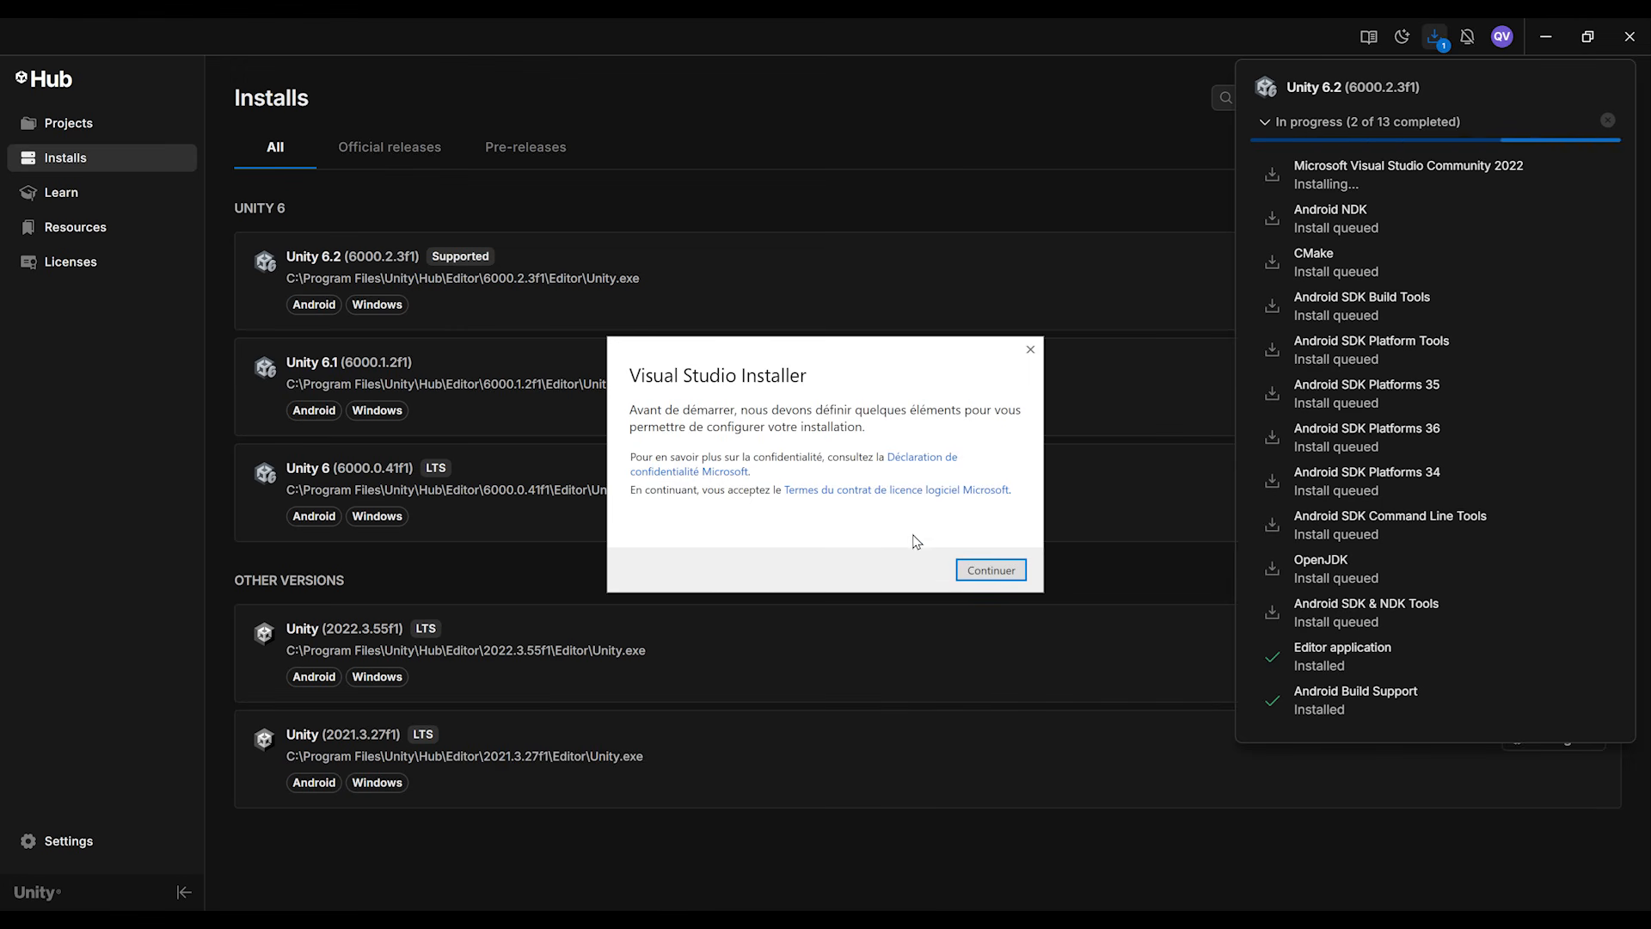
# Step: Update Visual Studio Community 2022 to 17.14.14 in the Visual Studio Installer, then close the installer and the download progress list
pyautogui.click(997, 573)
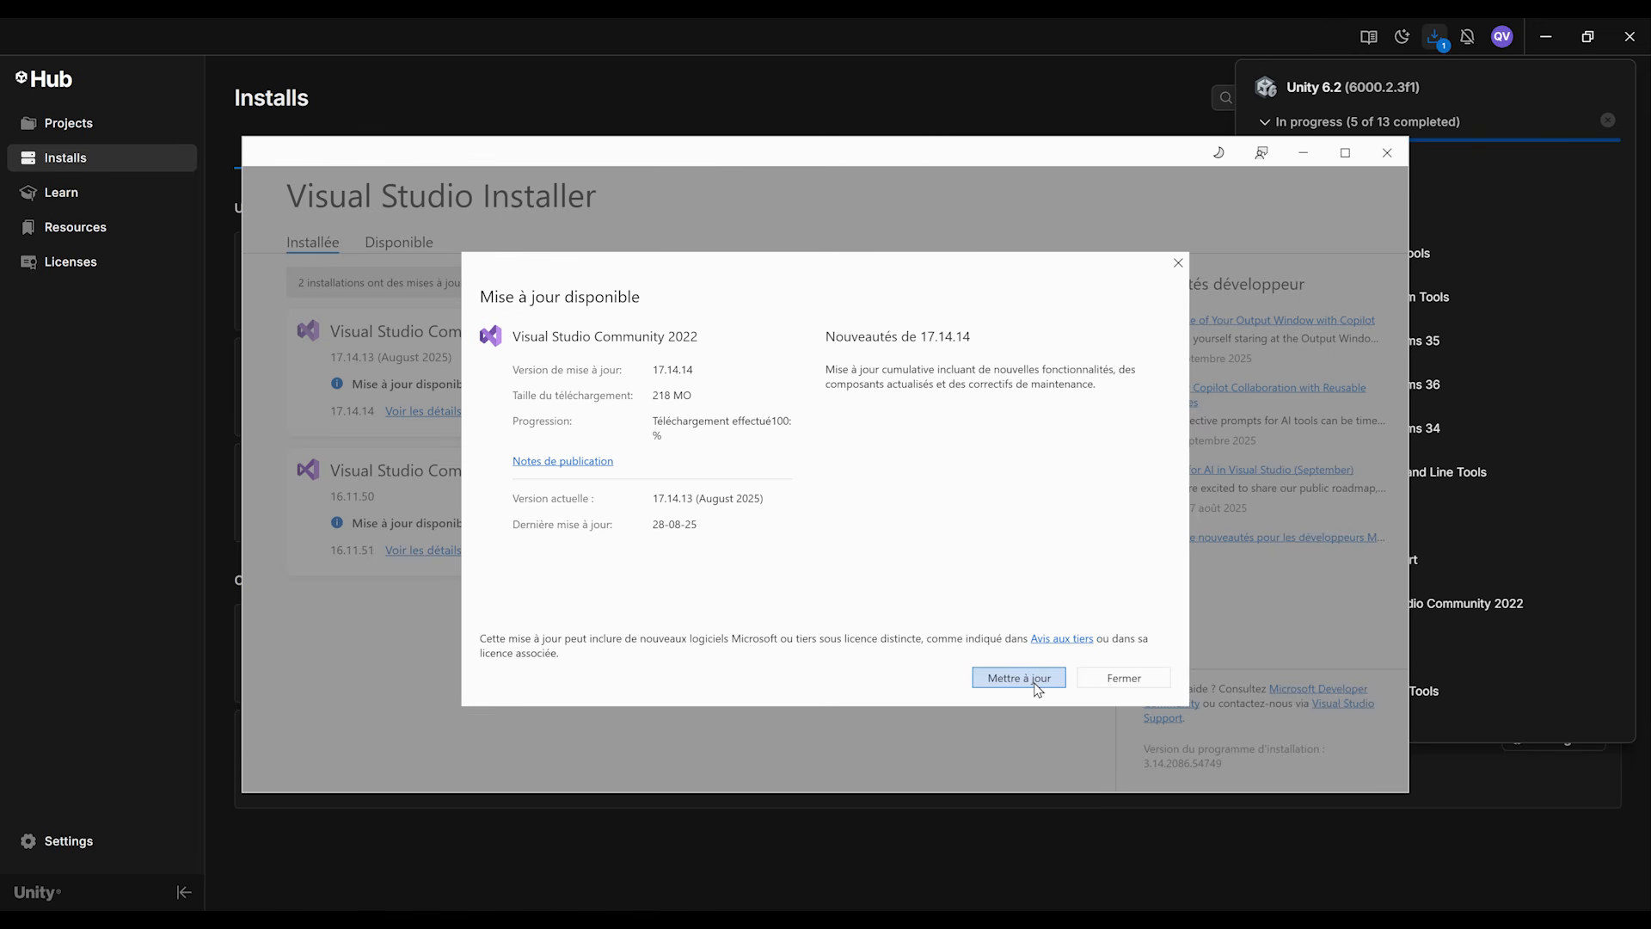
pyautogui.click(1019, 677)
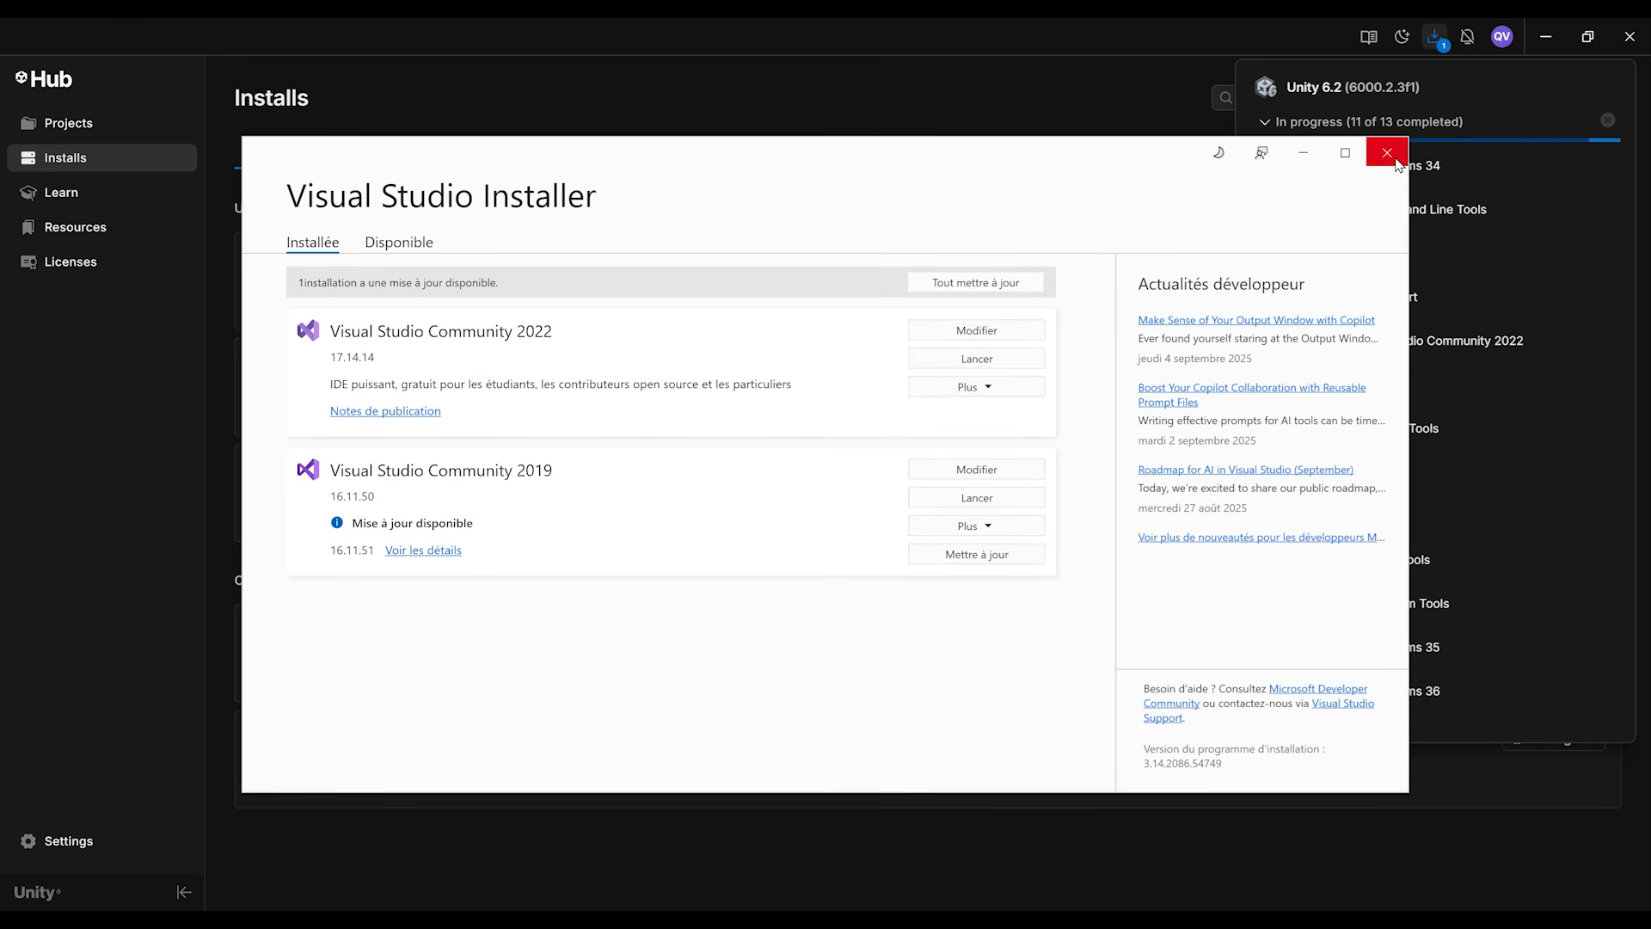
pyautogui.click(1395, 160)
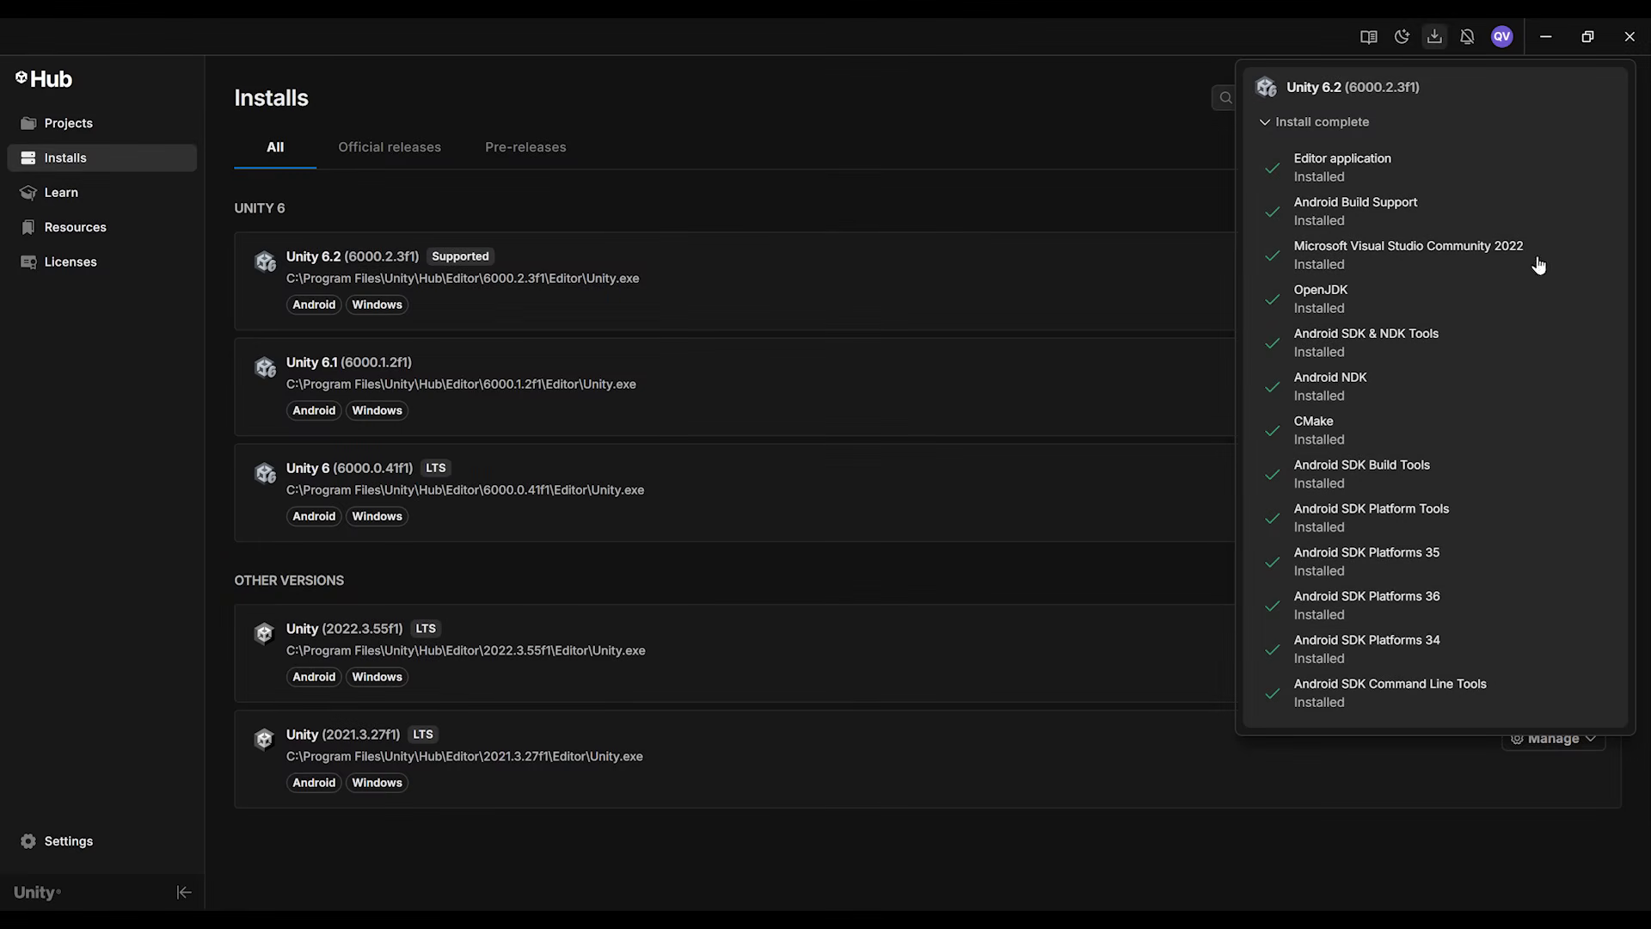
pyautogui.click(389, 290)
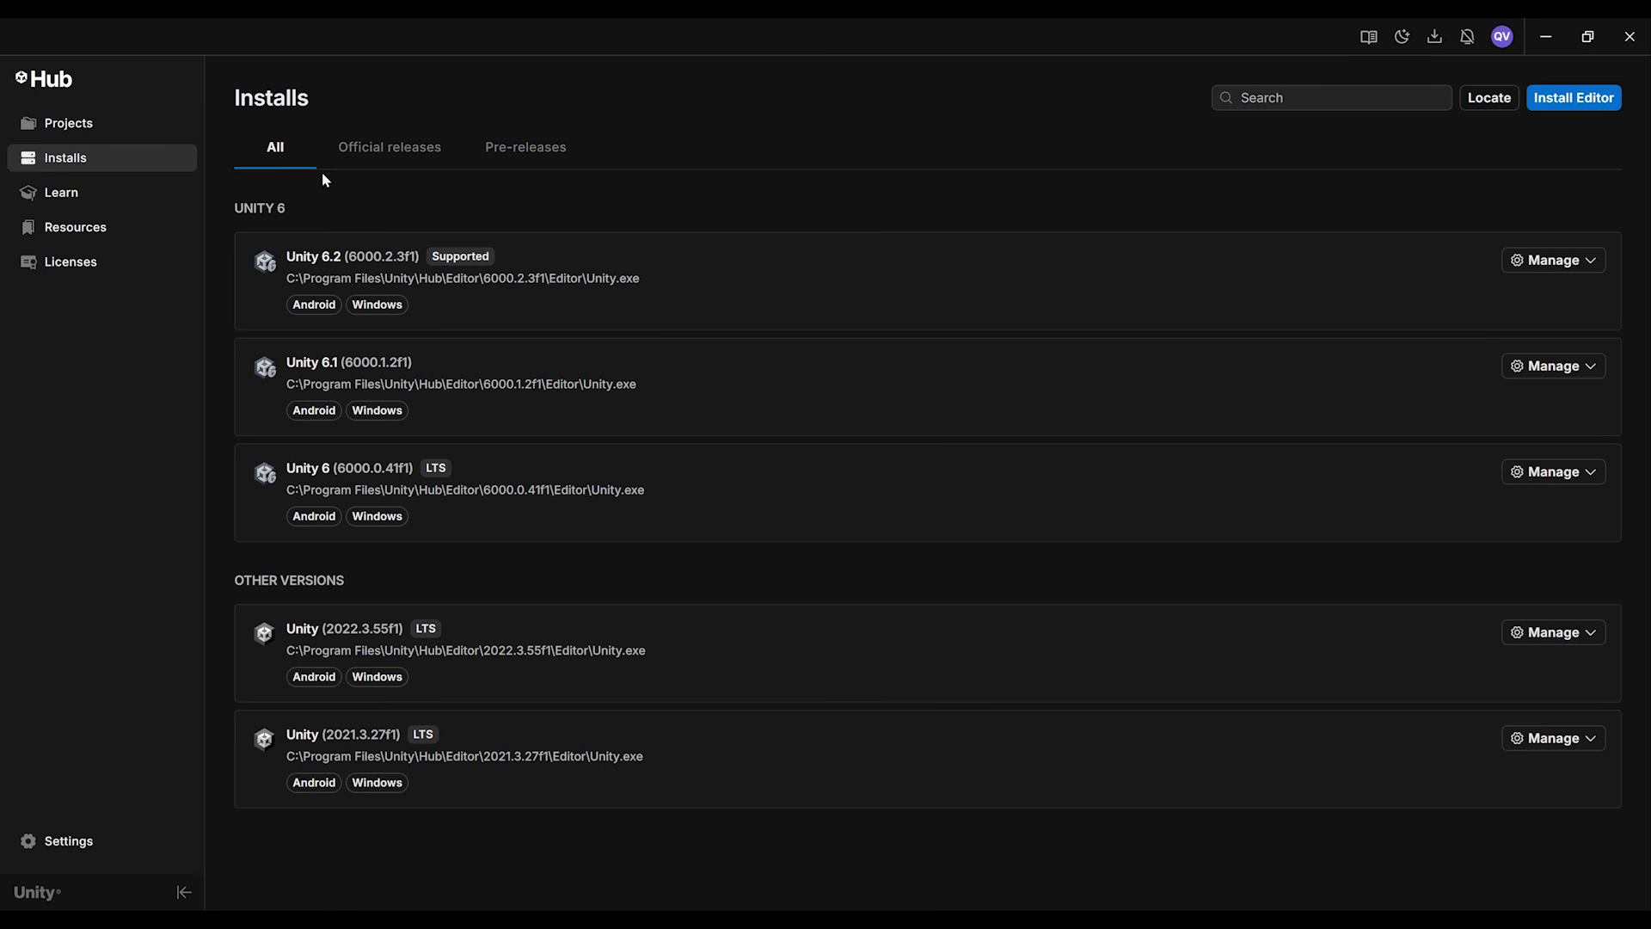
# Step: Start a new project with editor version 6000.2.3f1
pyautogui.click(129, 137)
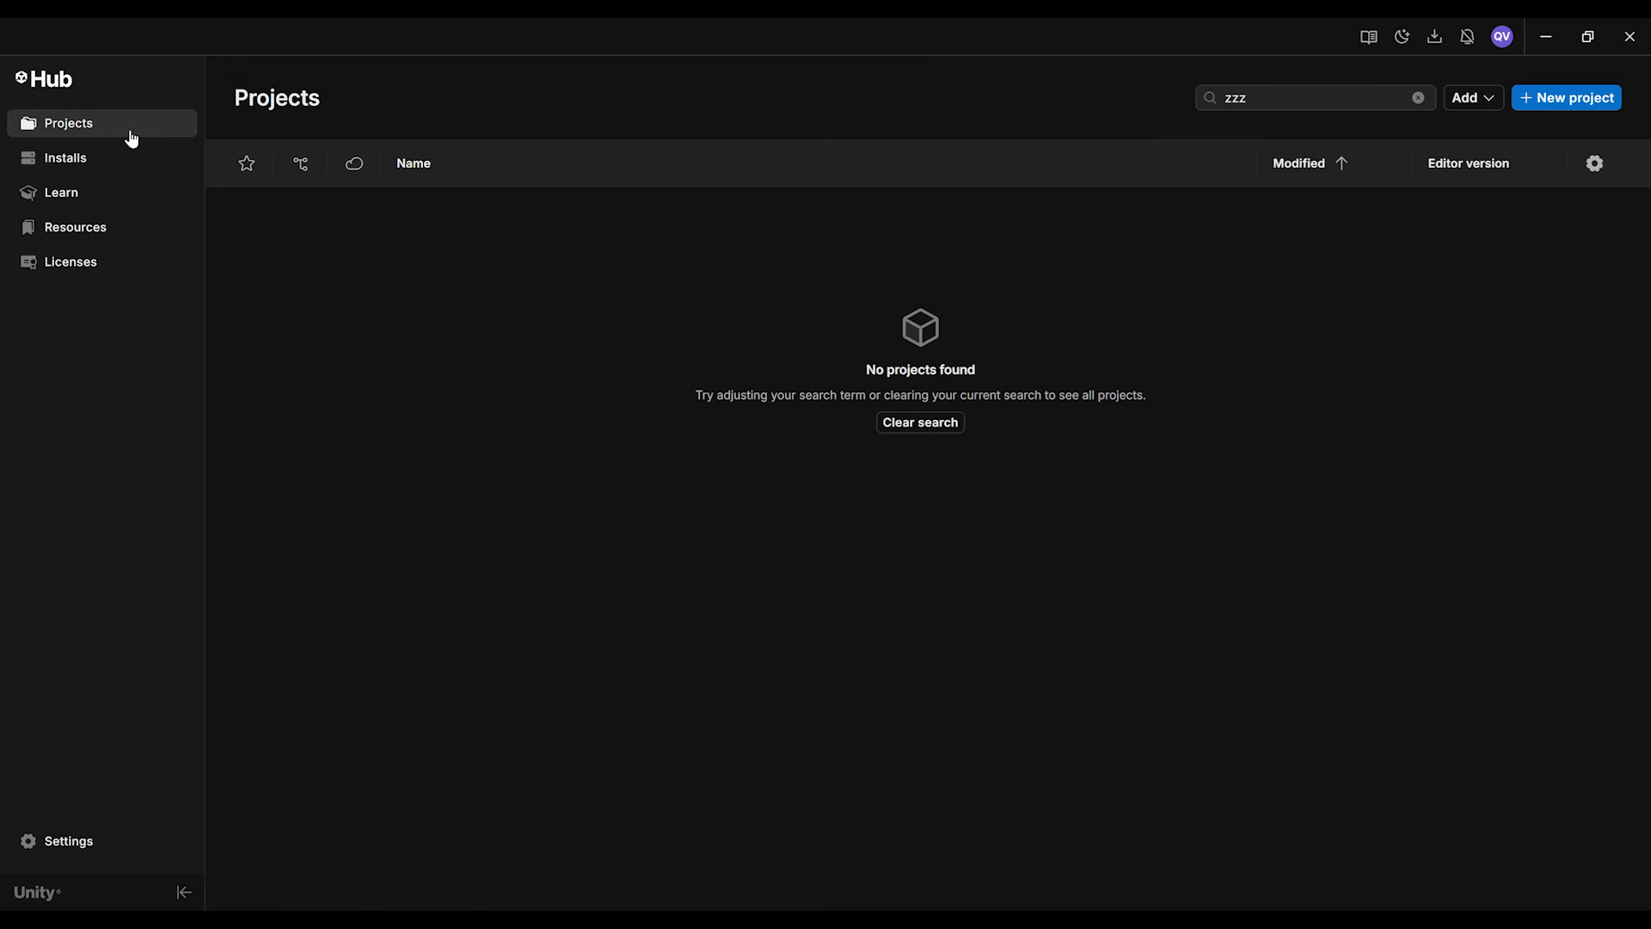
pyautogui.click(1561, 101)
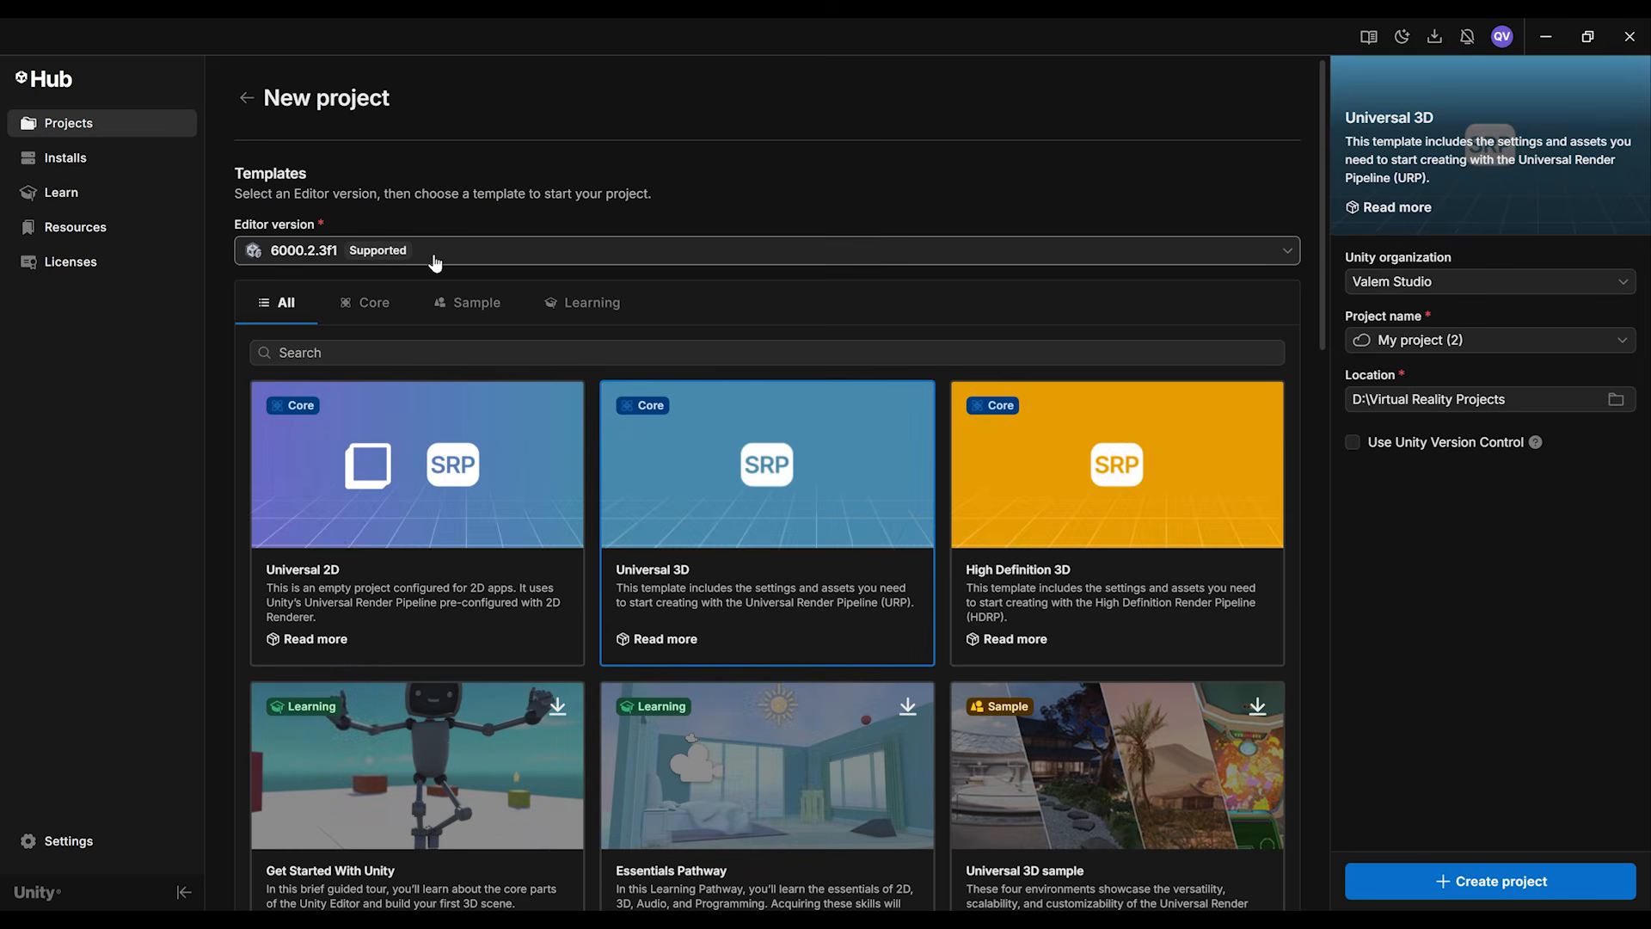
pyautogui.click(435, 258)
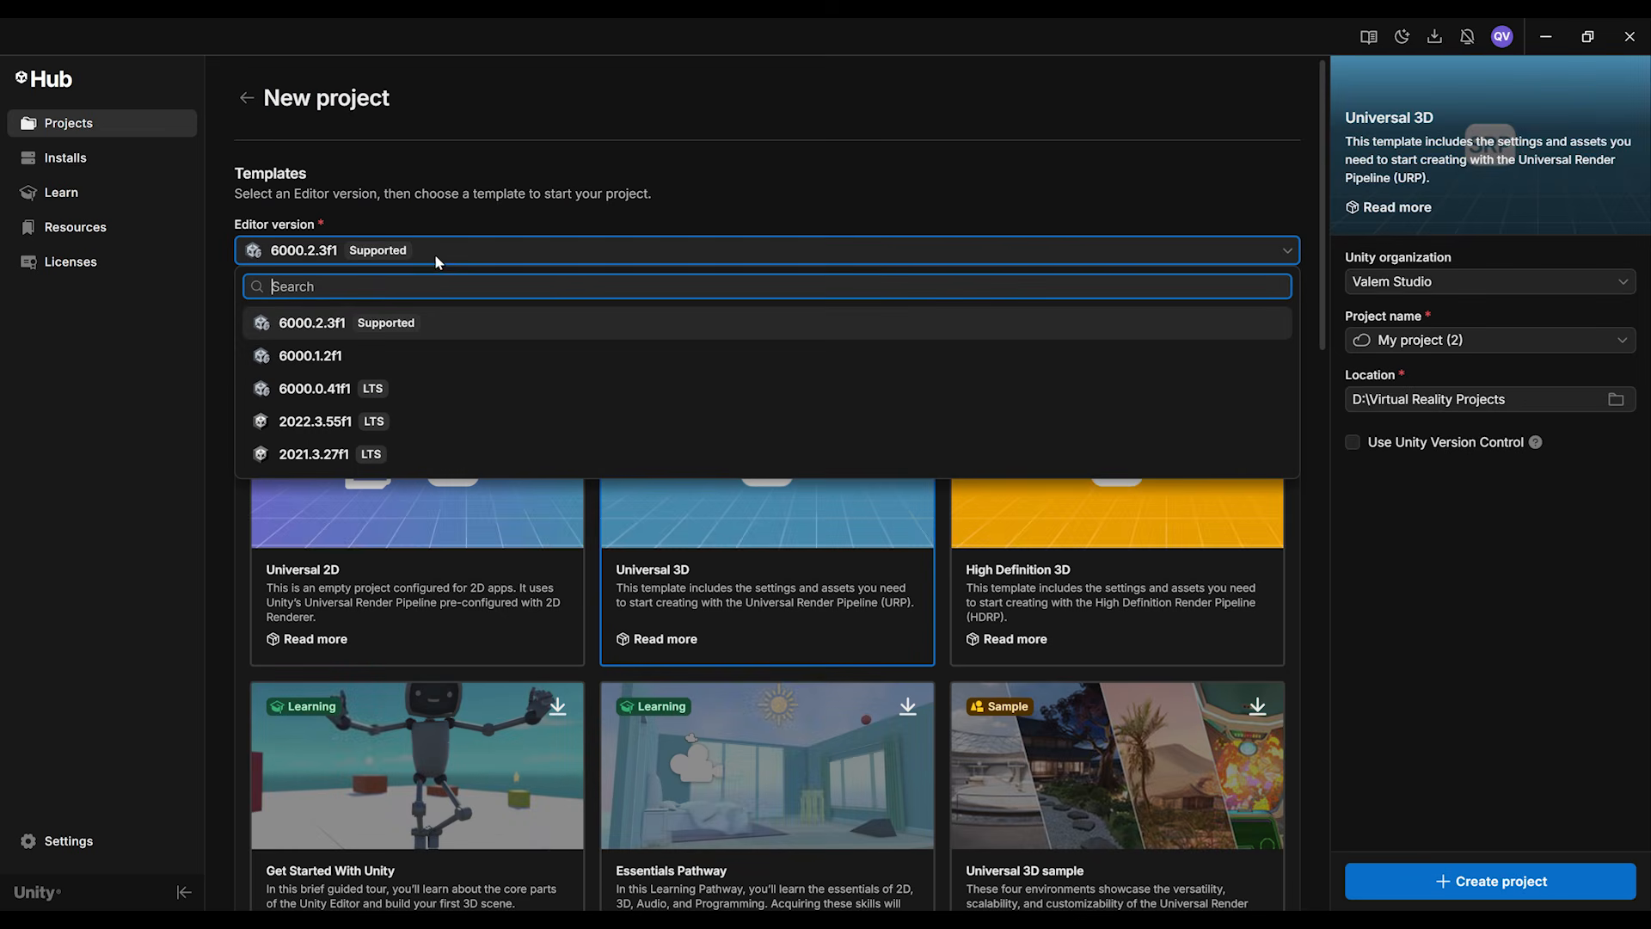
pyautogui.click(338, 332)
# Step: Look through the available project templates and select the Universal 3D template
pyautogui.scroll(-2, 860, 551)
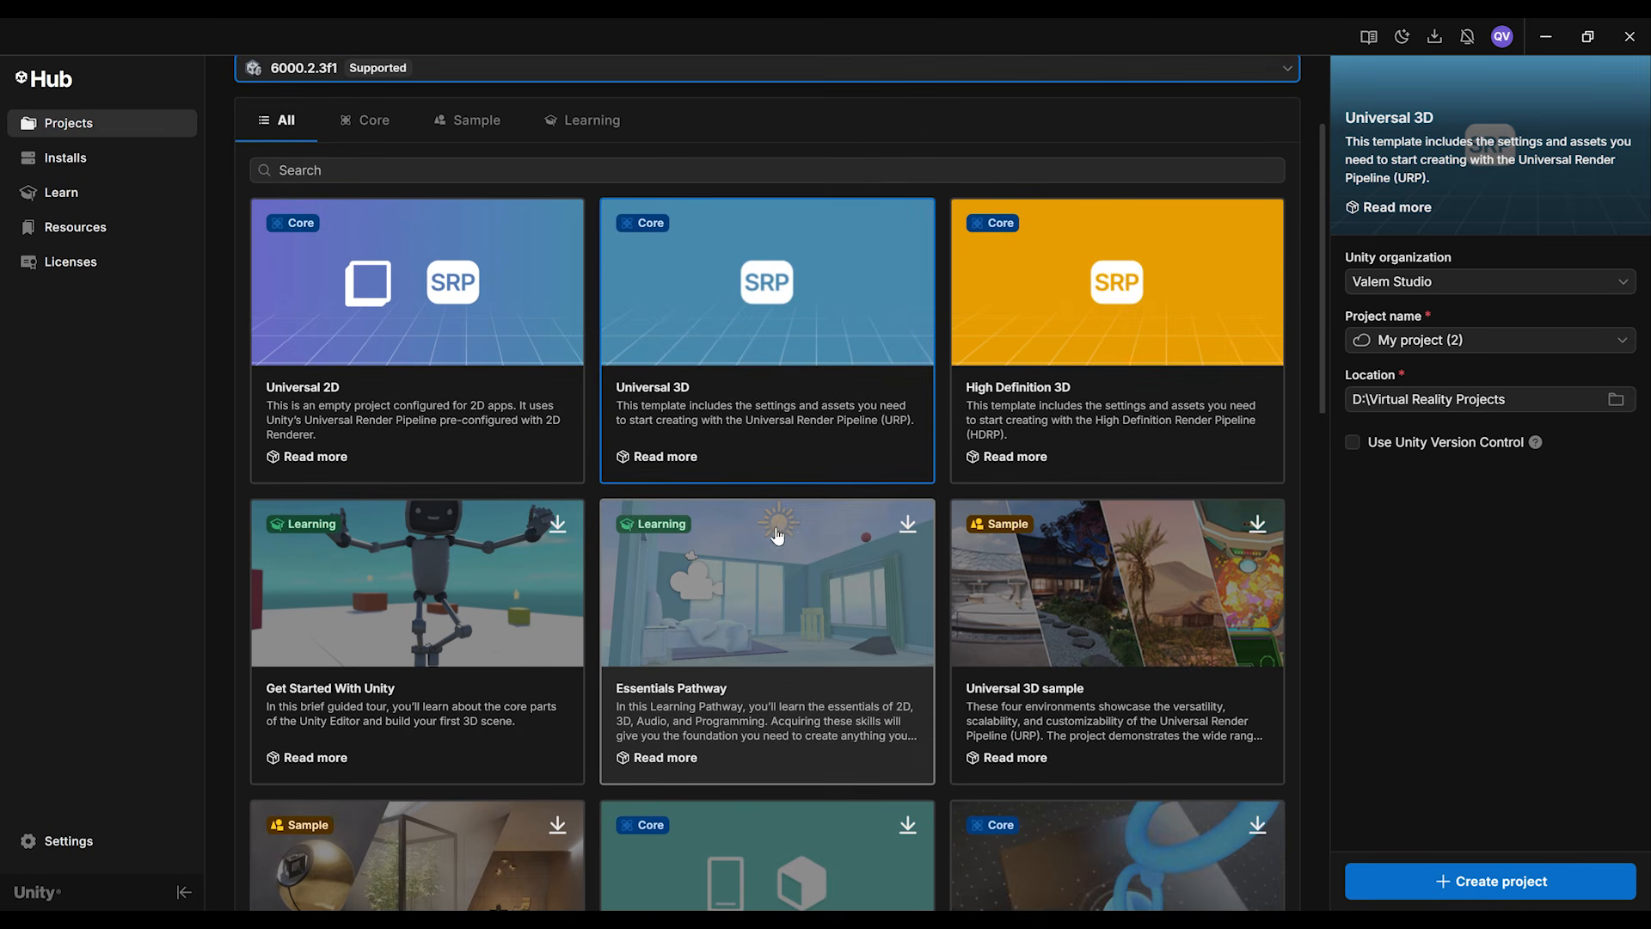
pyautogui.scroll(-3, 946, 524)
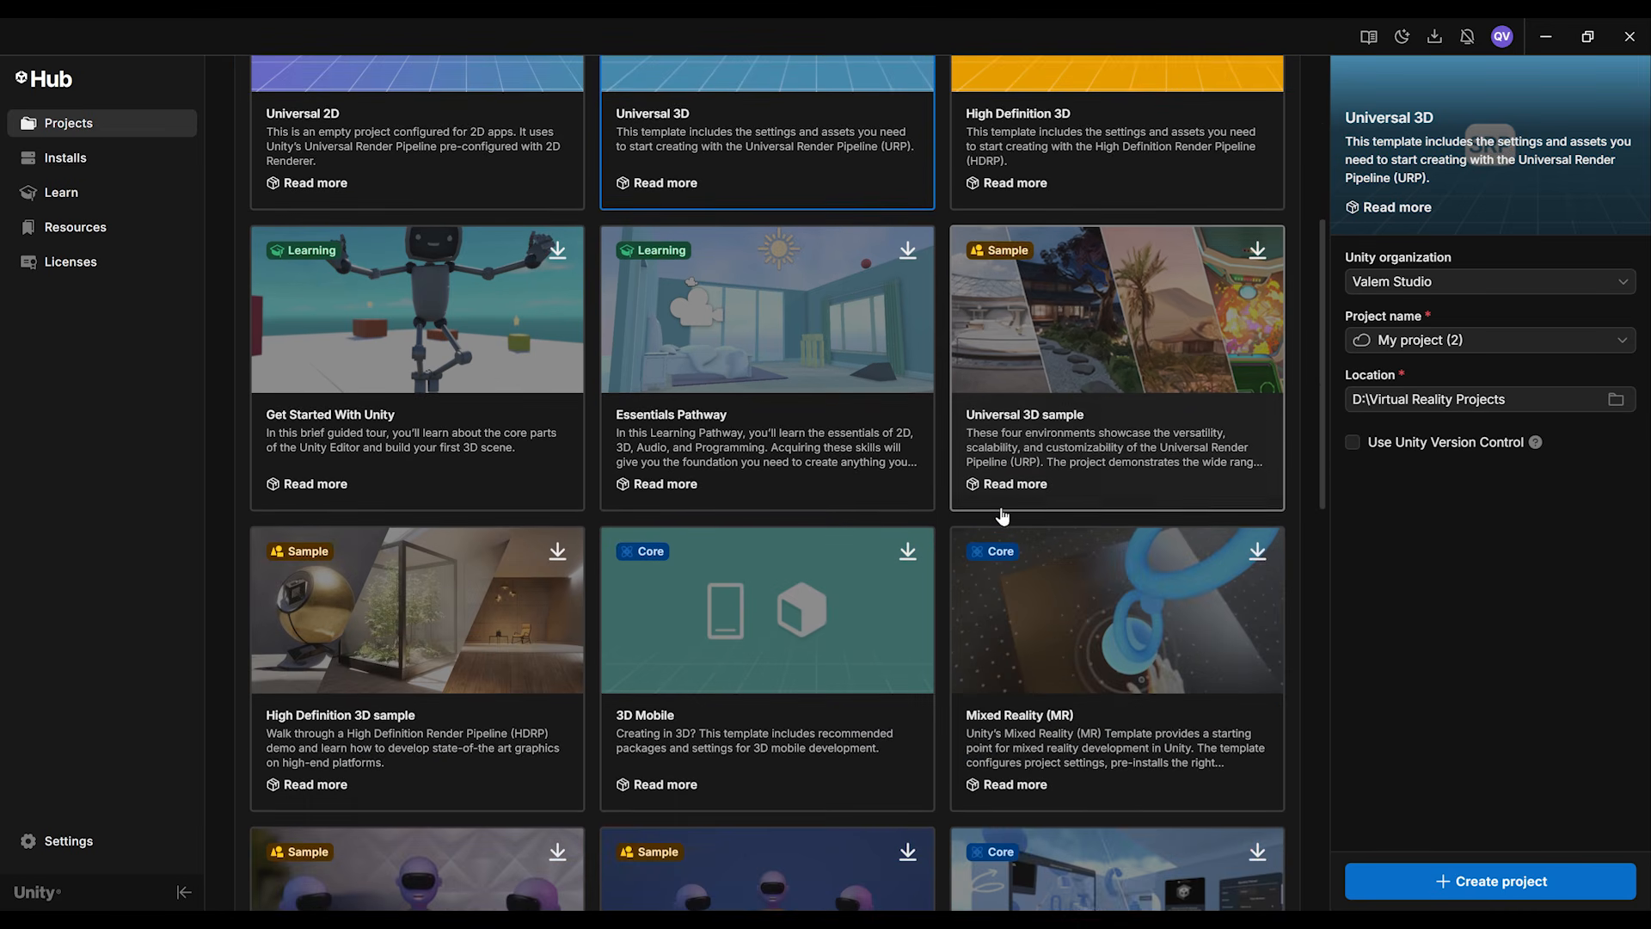
pyautogui.scroll(-3, 1001, 514)
pyautogui.scroll(-2, 874, 503)
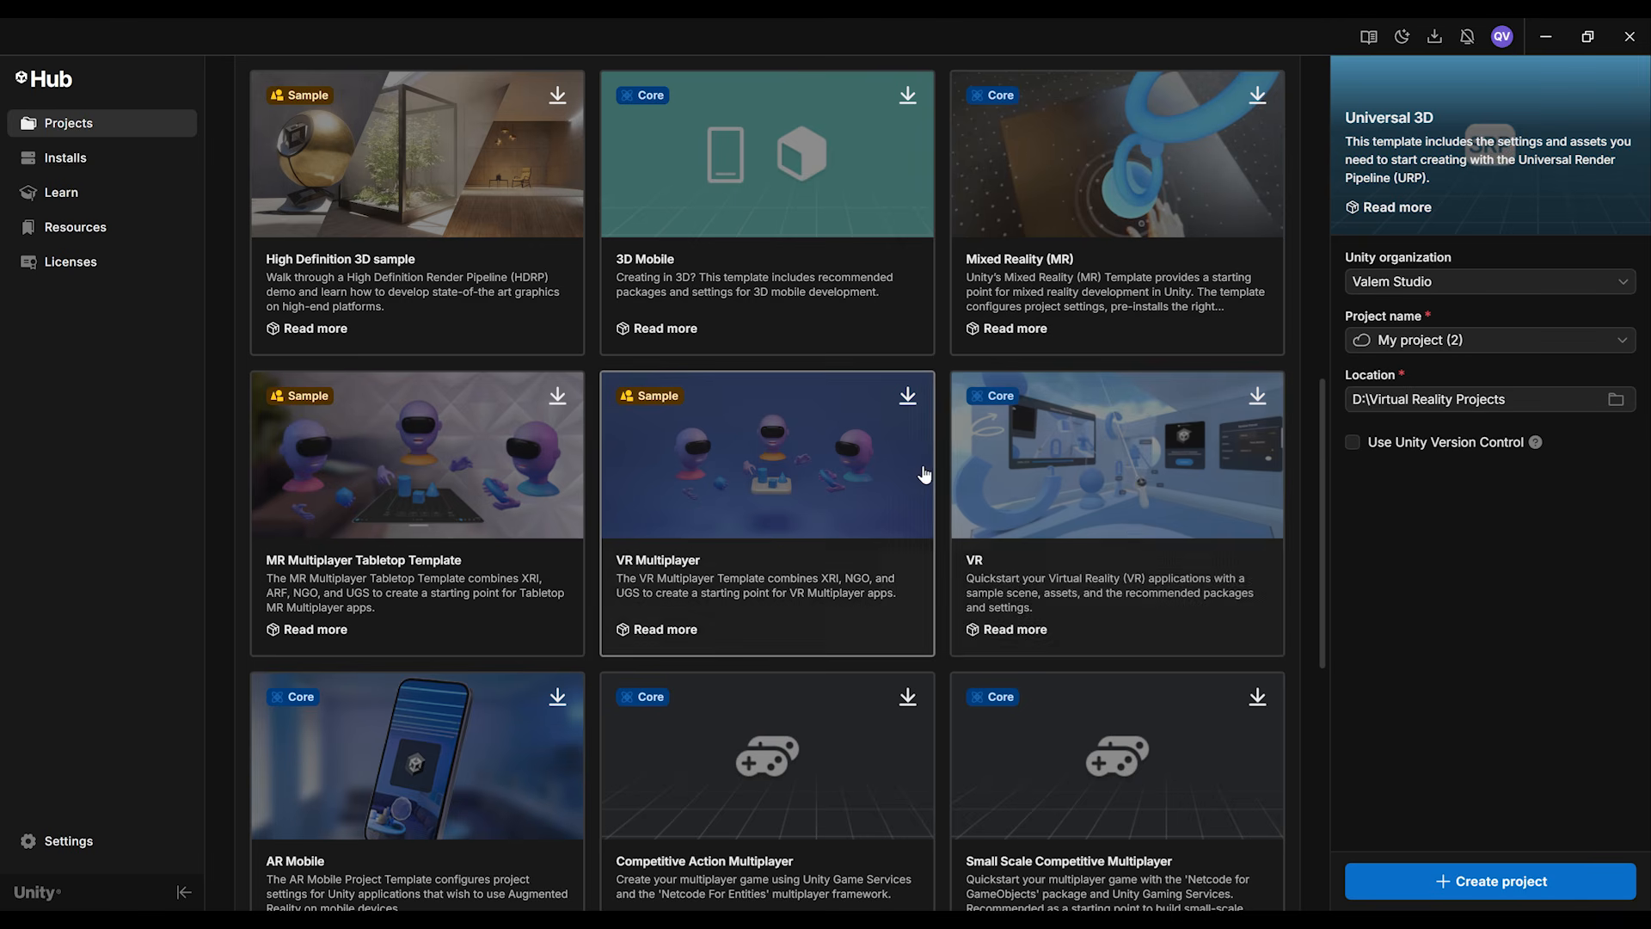
pyautogui.scroll(8, 905, 465)
pyautogui.scroll(1, 905, 462)
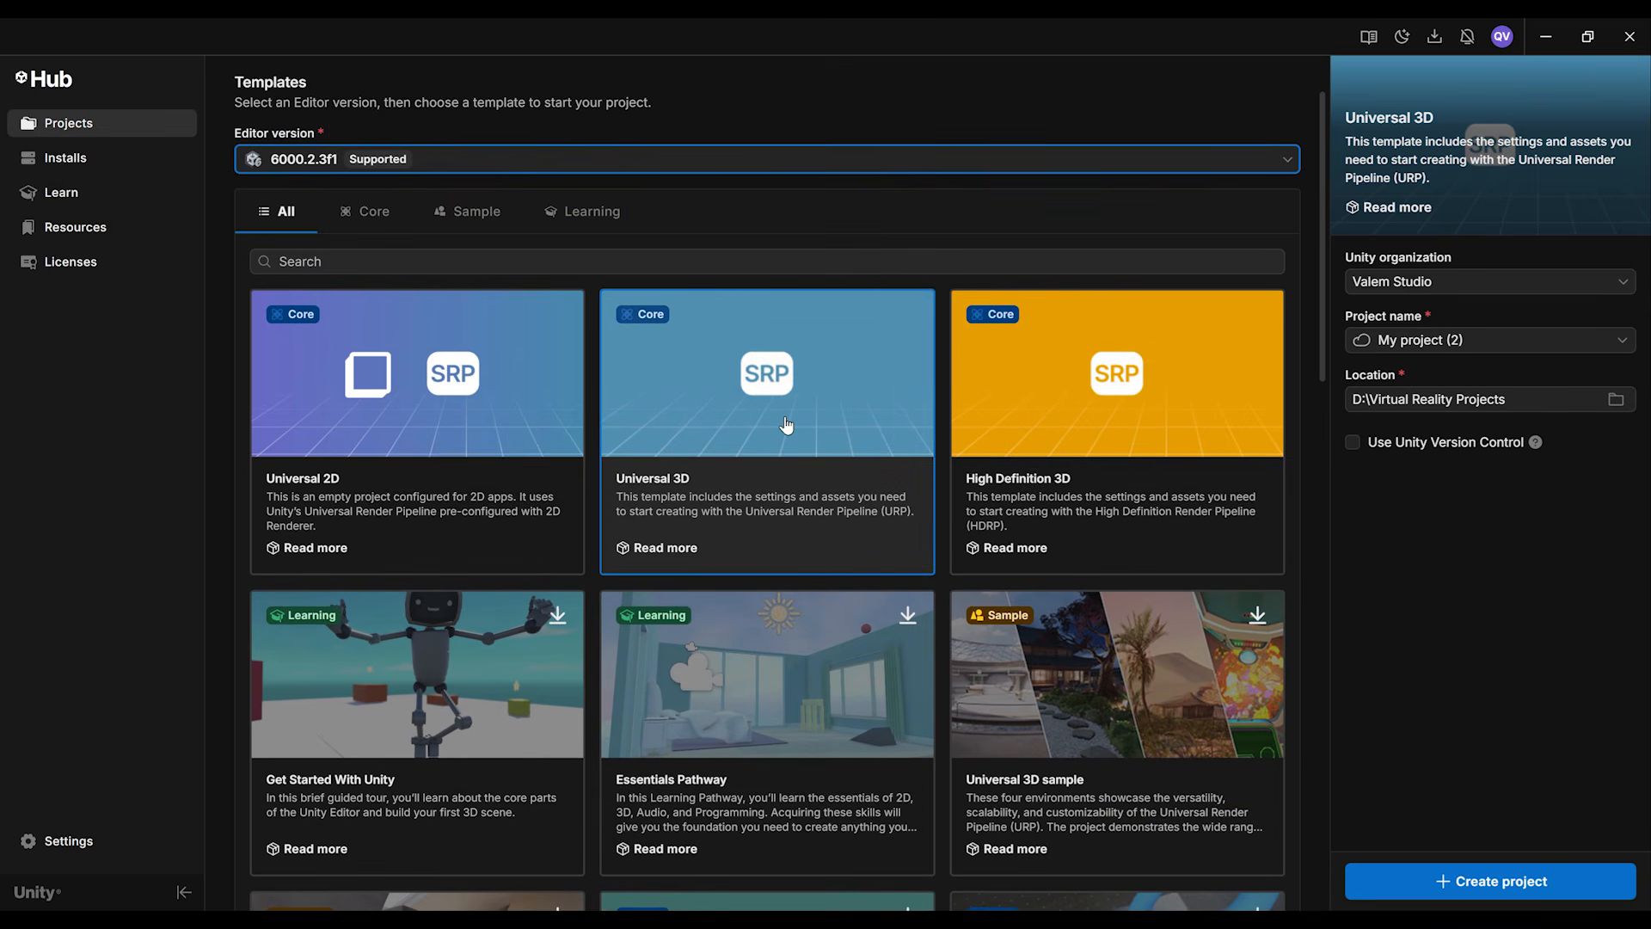
pyautogui.click(795, 434)
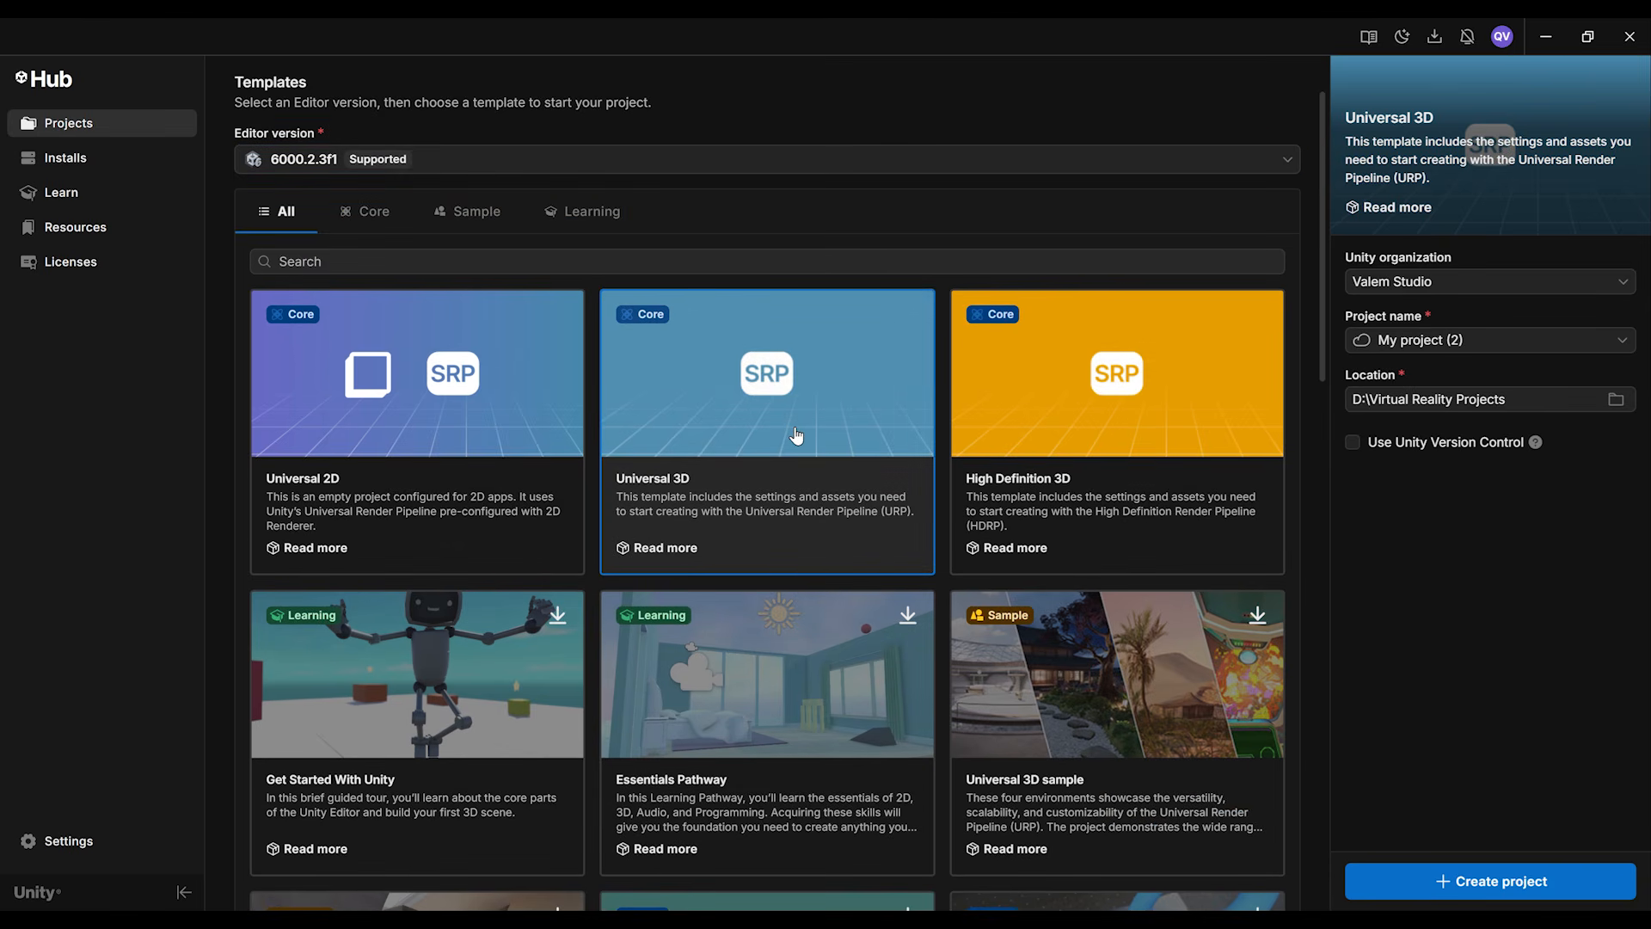
pyautogui.scroll(3, 795, 435)
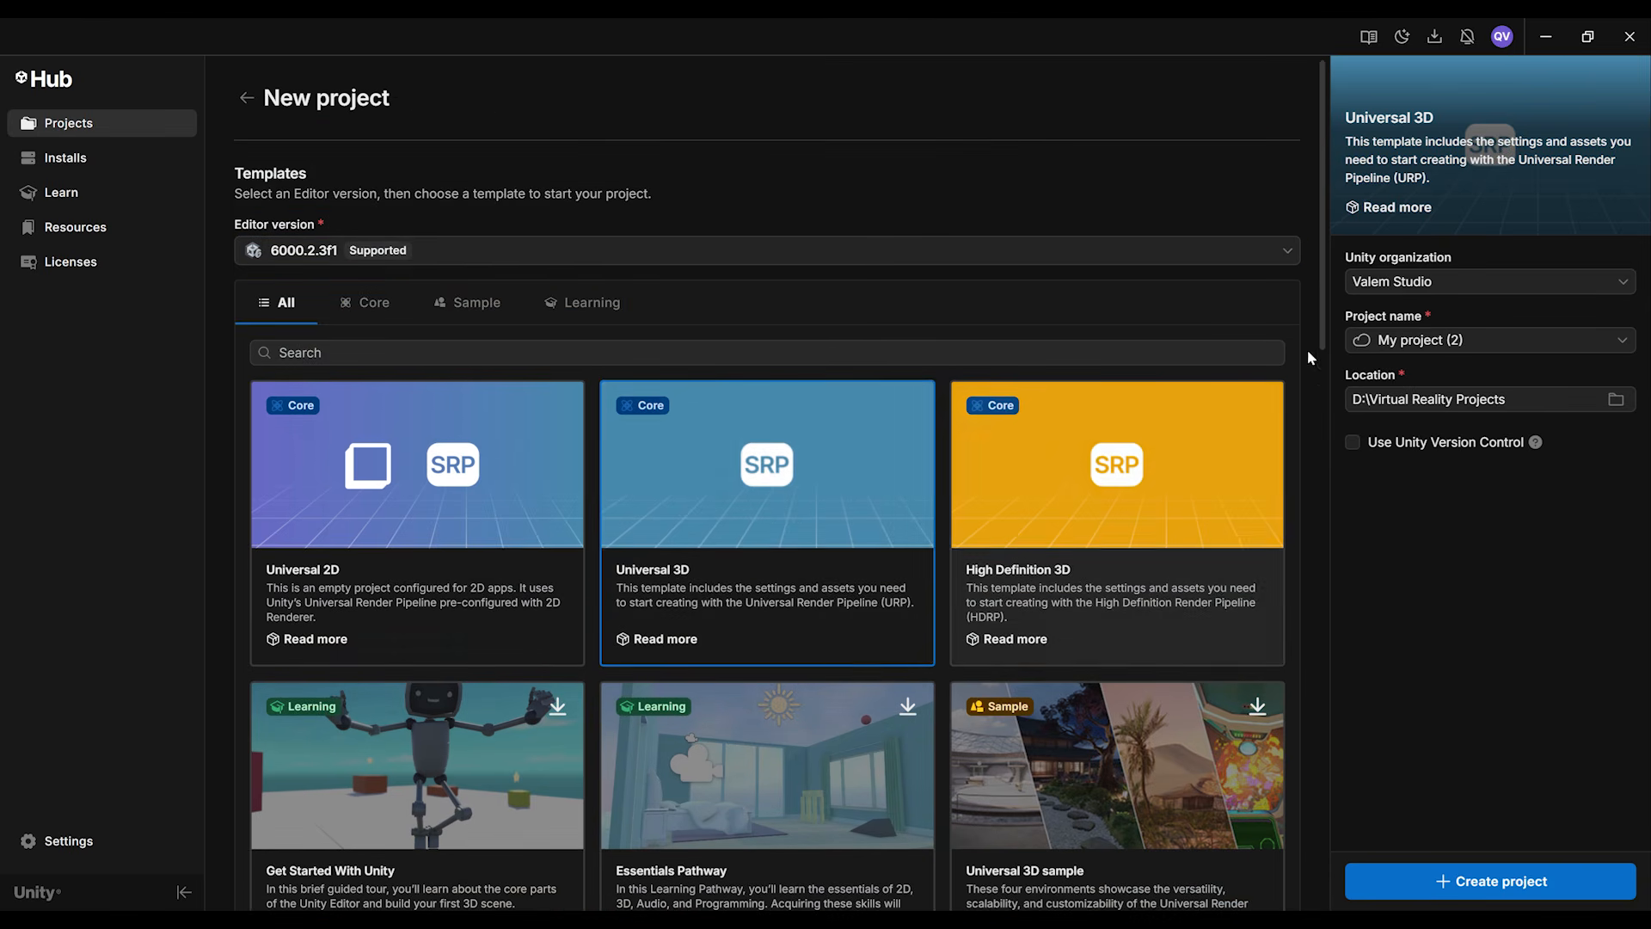
# Step: Name the project "My First VR Game" as a new local project and create it
pyautogui.click(1483, 339)
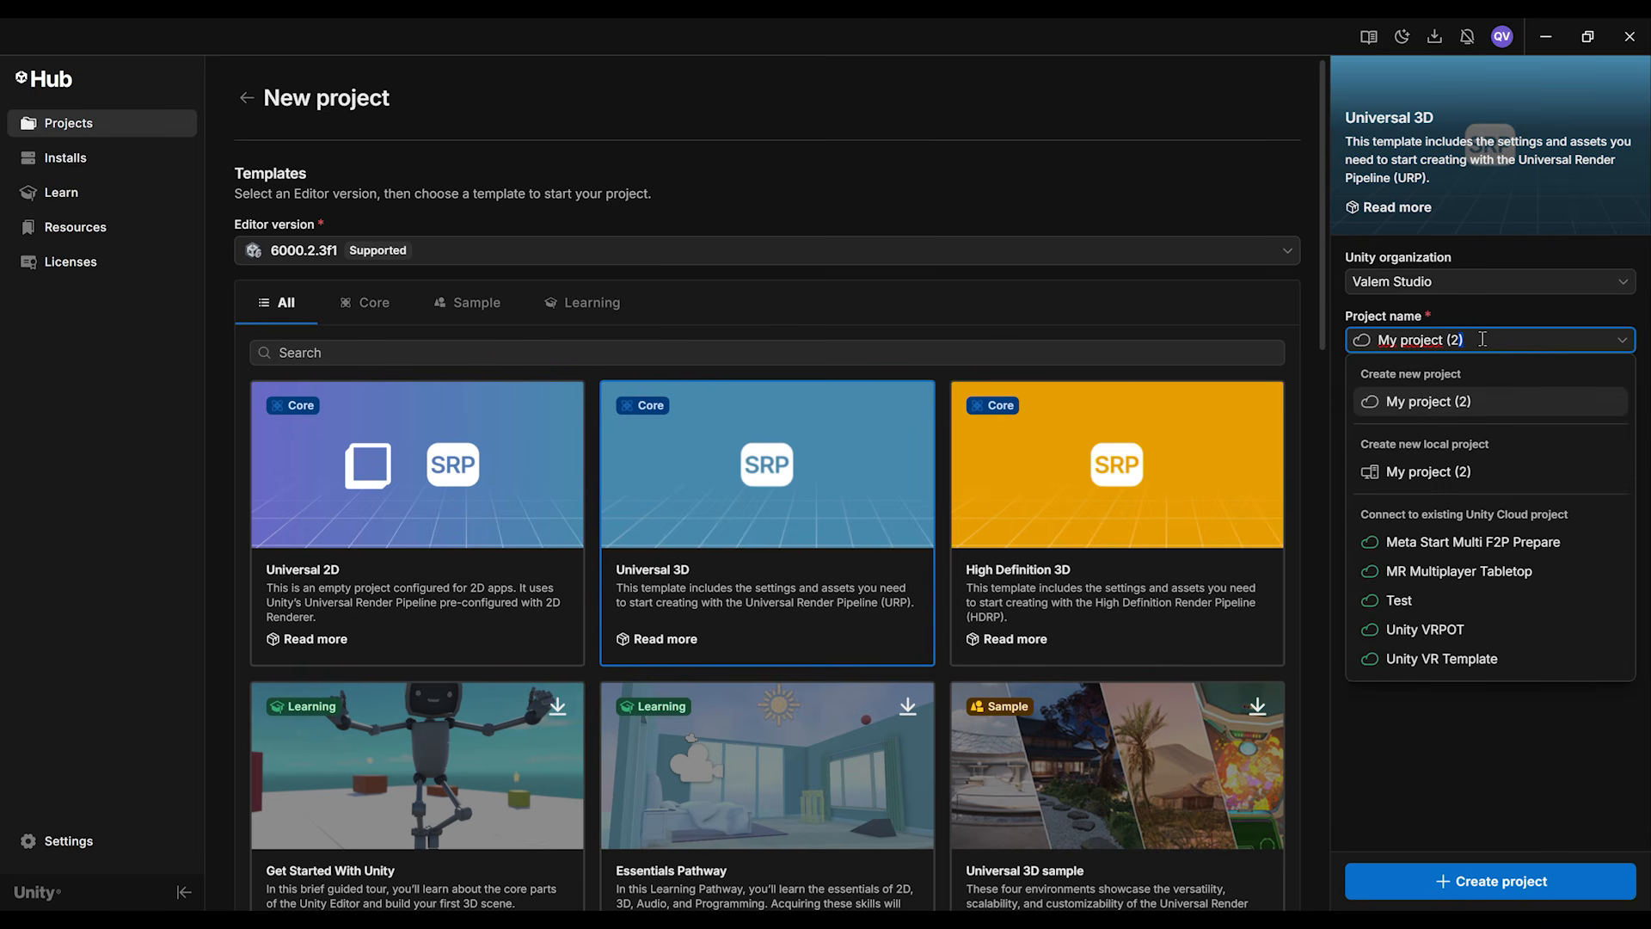
pyautogui.press('BackSpace')
pyautogui.press('BackSpace')
pyautogui.press('BackSpace')
pyautogui.press('BackSpace')
pyautogui.press('BackSpace')
pyautogui.press('BackSpace')
pyautogui.press('BackSpace')
pyautogui.press('BackSpace')
pyautogui.press('BackSpace')
pyautogui.press('BackSpace')
pyautogui.press('BackSpace')
pyautogui.press('BackSpace')
pyautogui.press('BackSpace')
pyautogui.press('BackSpace')
pyautogui.write('My Fir')
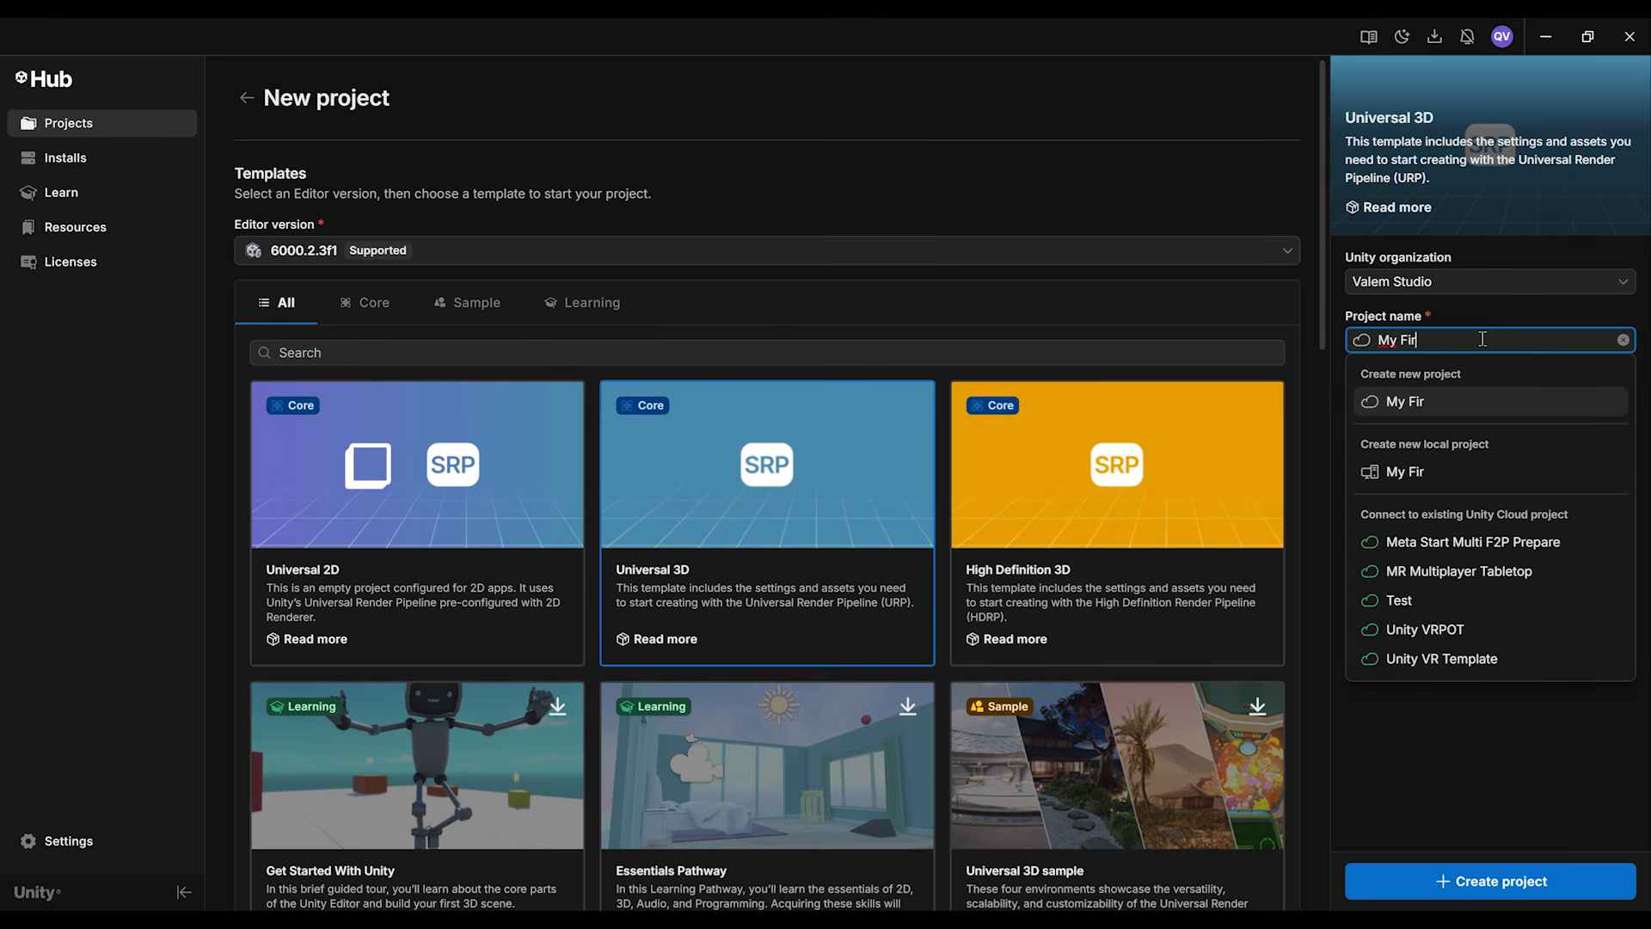
pyautogui.write('st VR Game')
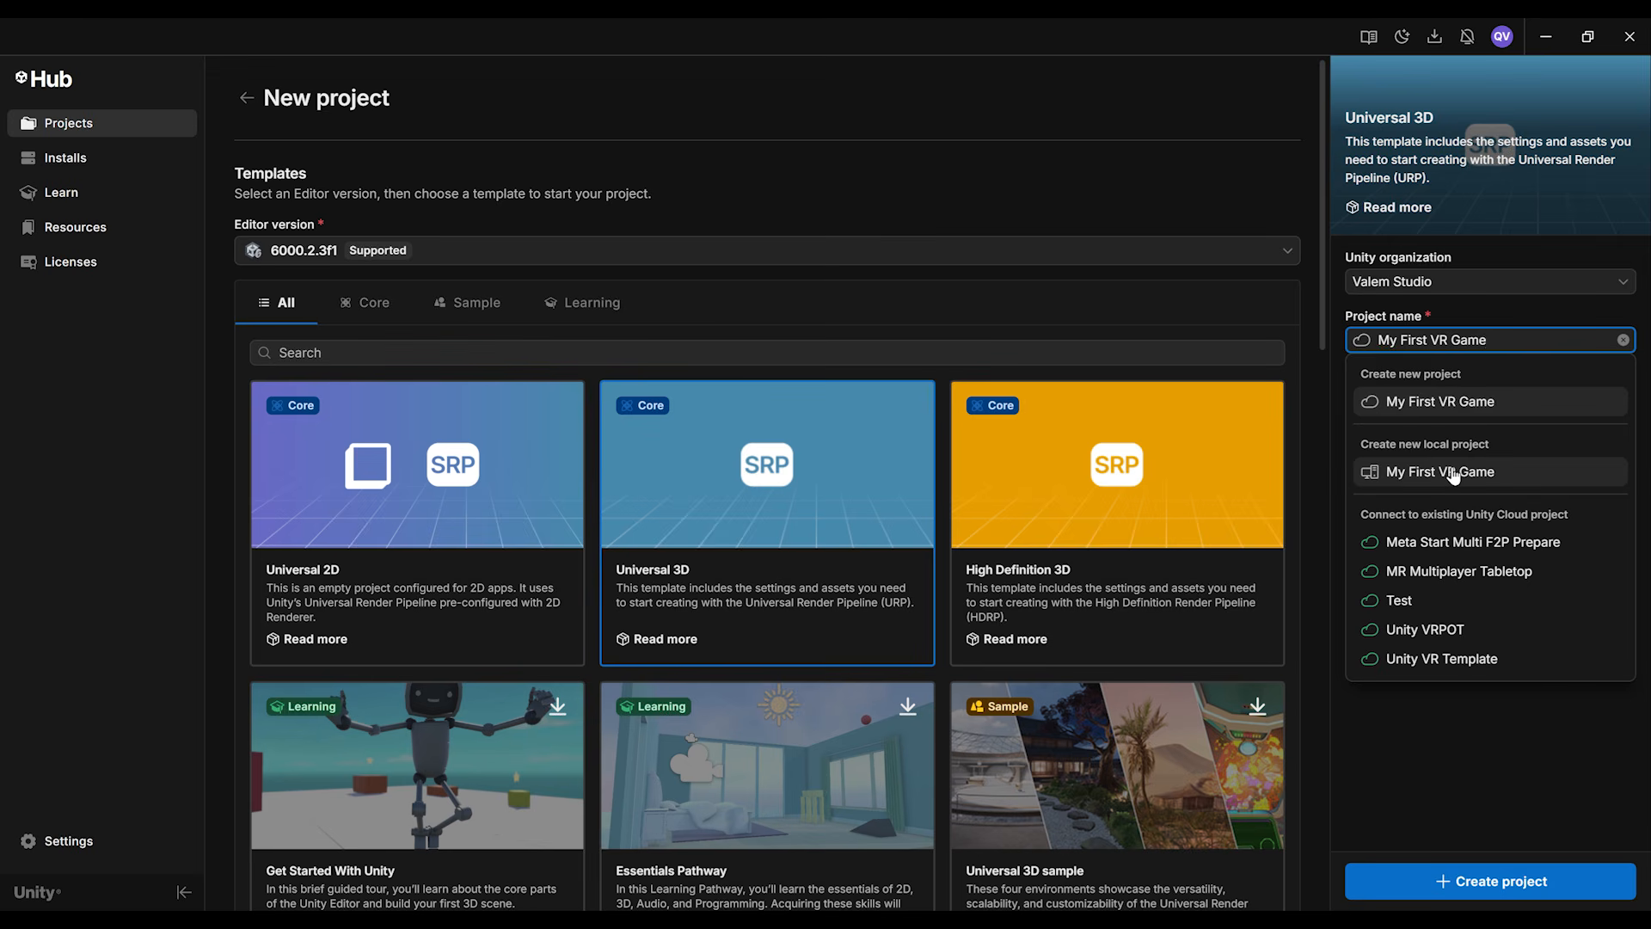
pyautogui.click(1451, 476)
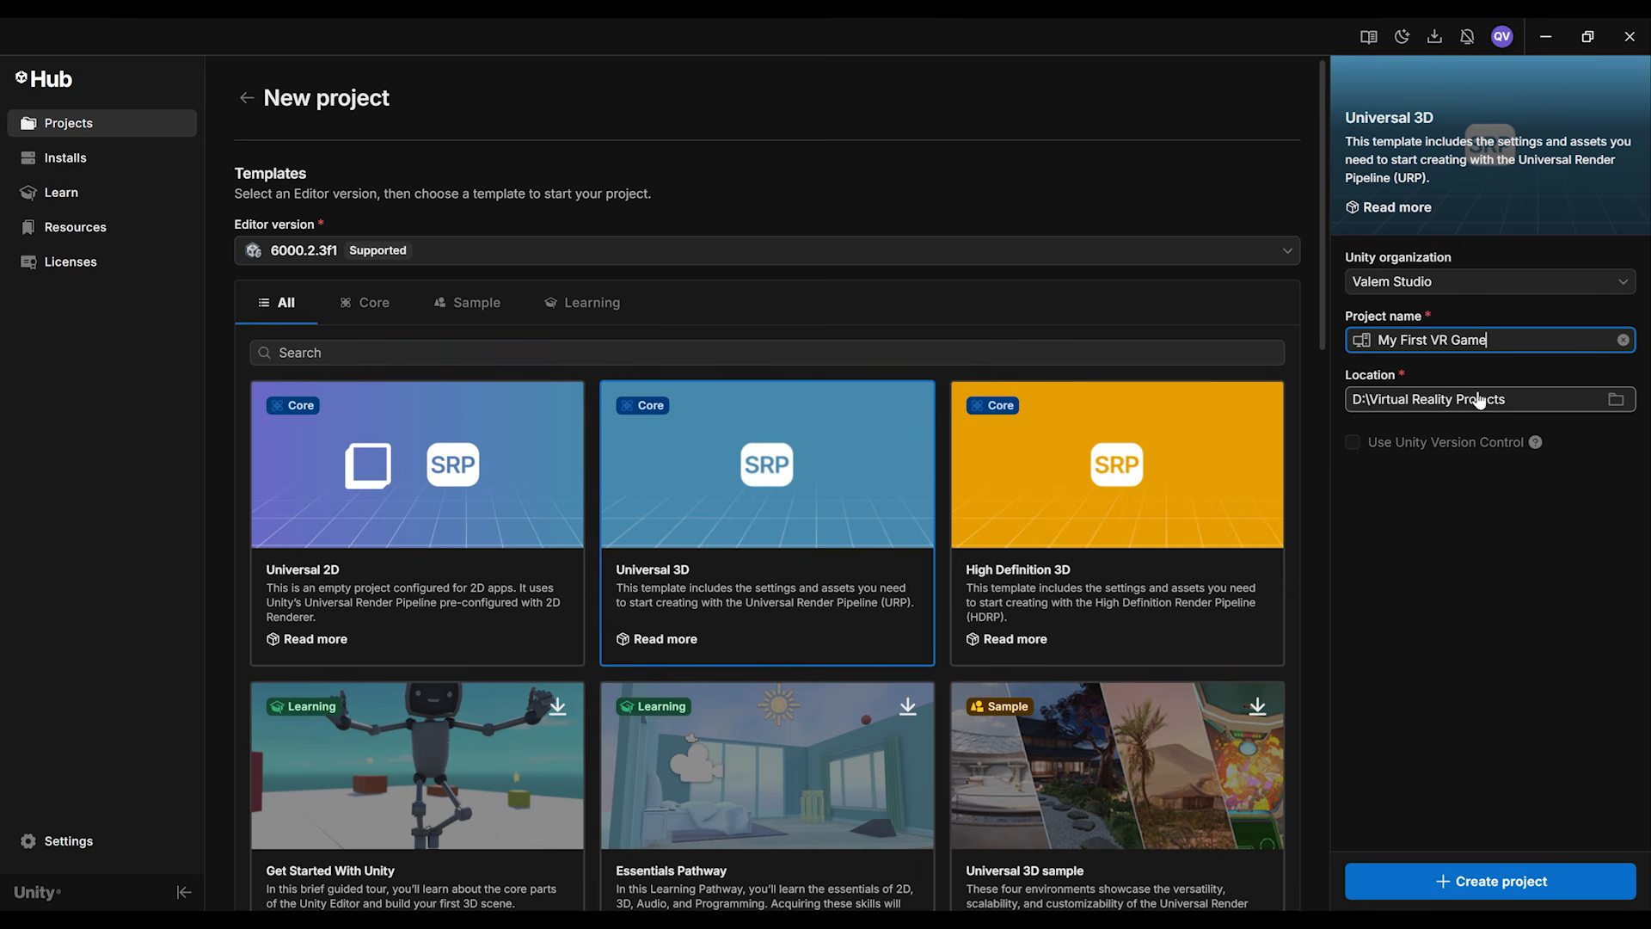
pyautogui.click(1493, 881)
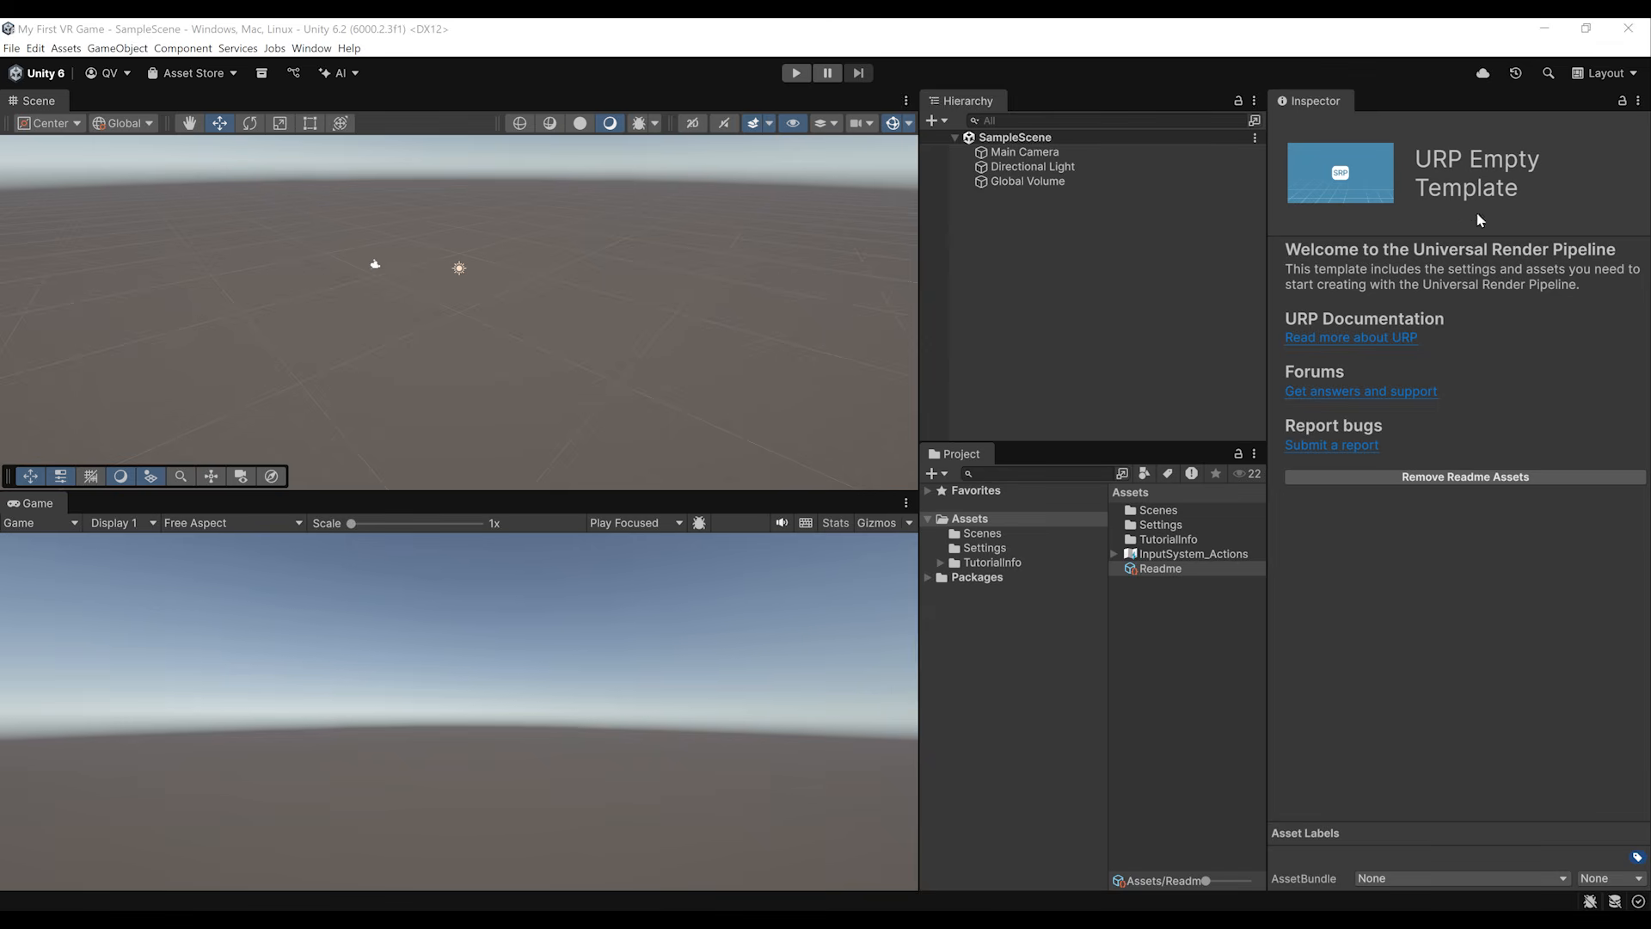
# Step: Switch the editor to the Tall layout and reduce the project assets' icon size to a compact list
pyautogui.click(1607, 75)
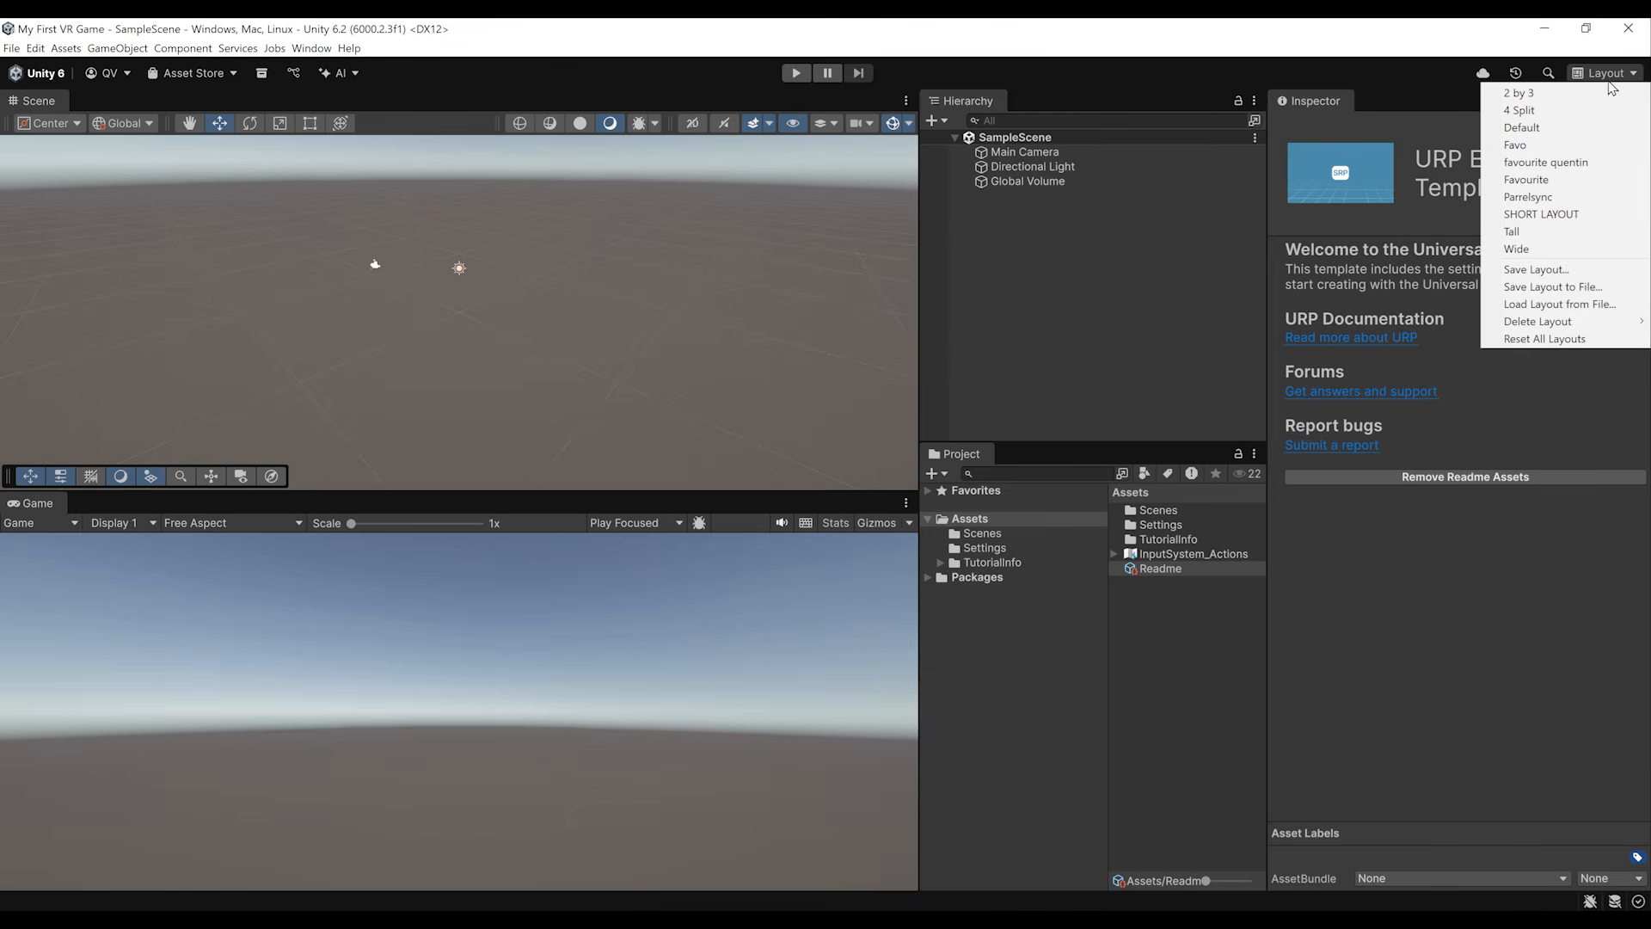
pyautogui.click(1516, 236)
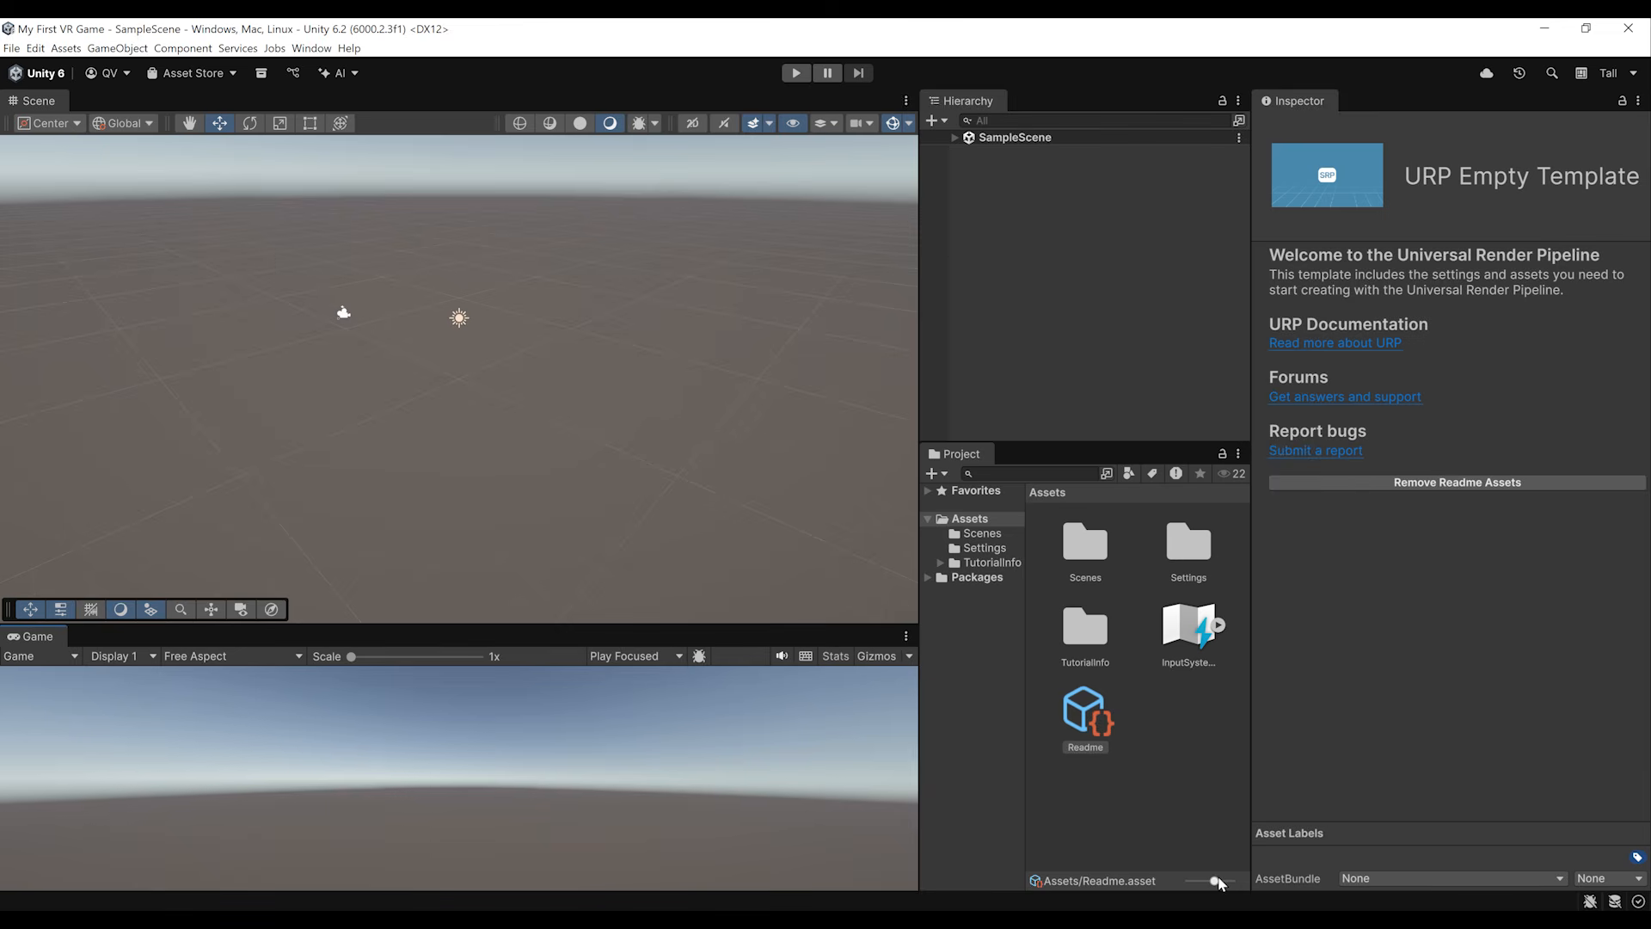
pyautogui.moveTo(1215, 881); pyautogui.dragTo(1190, 881)
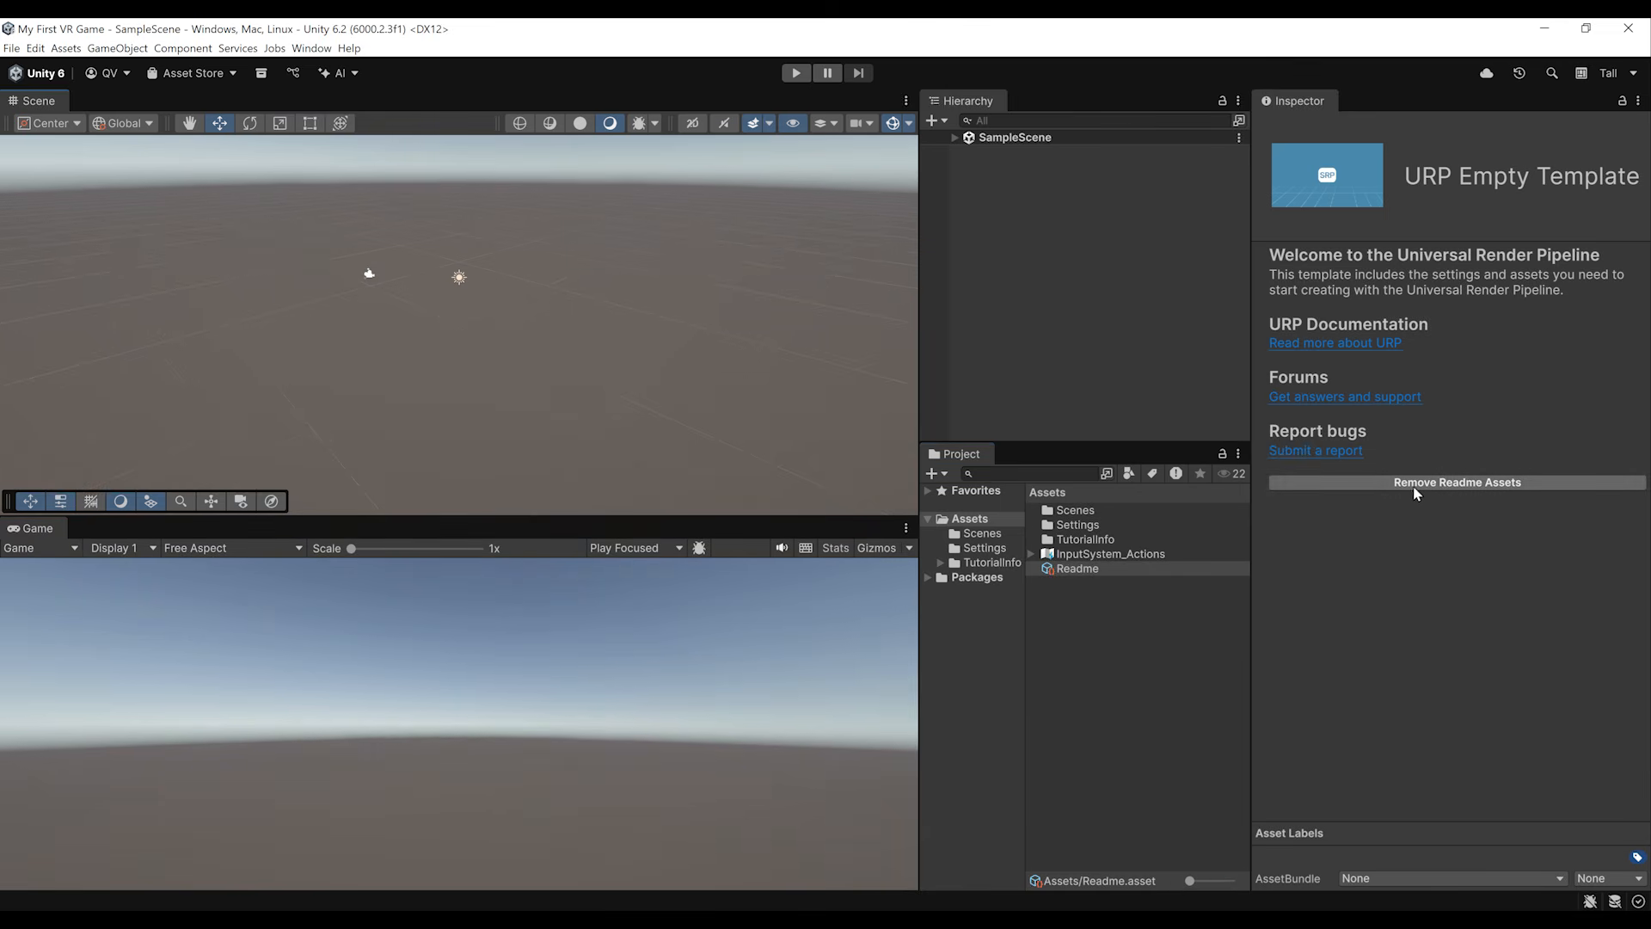
# Step: Remove the template's readme assets from the project and approve deleting the TutorialInfo contents
pyautogui.click(1437, 483)
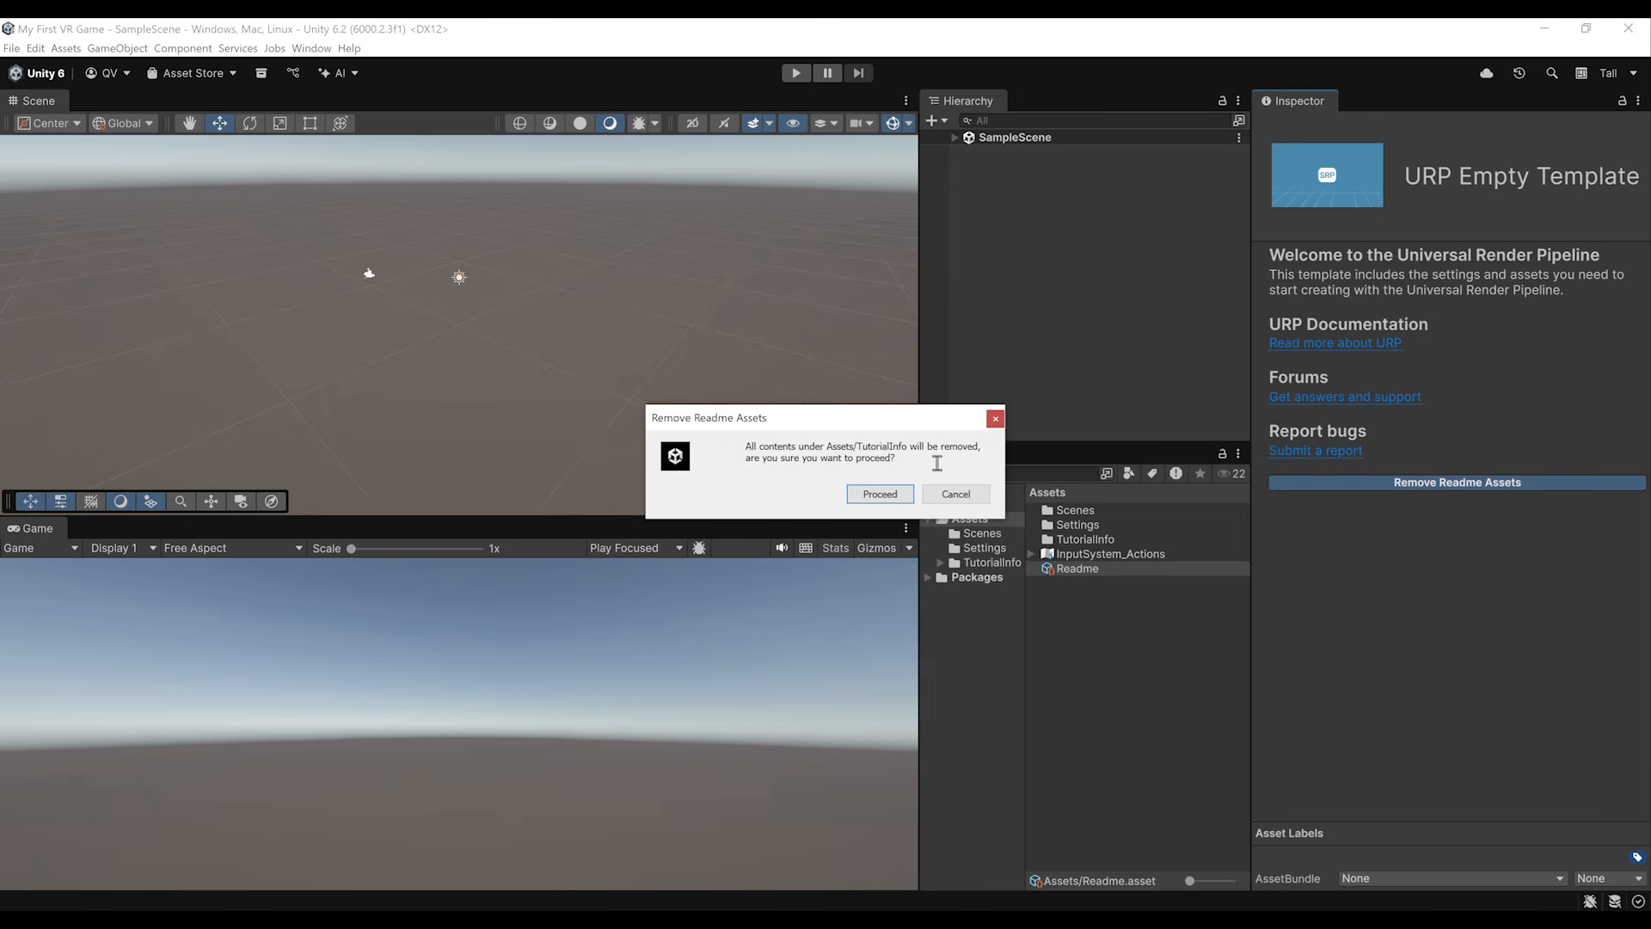
pyautogui.click(879, 492)
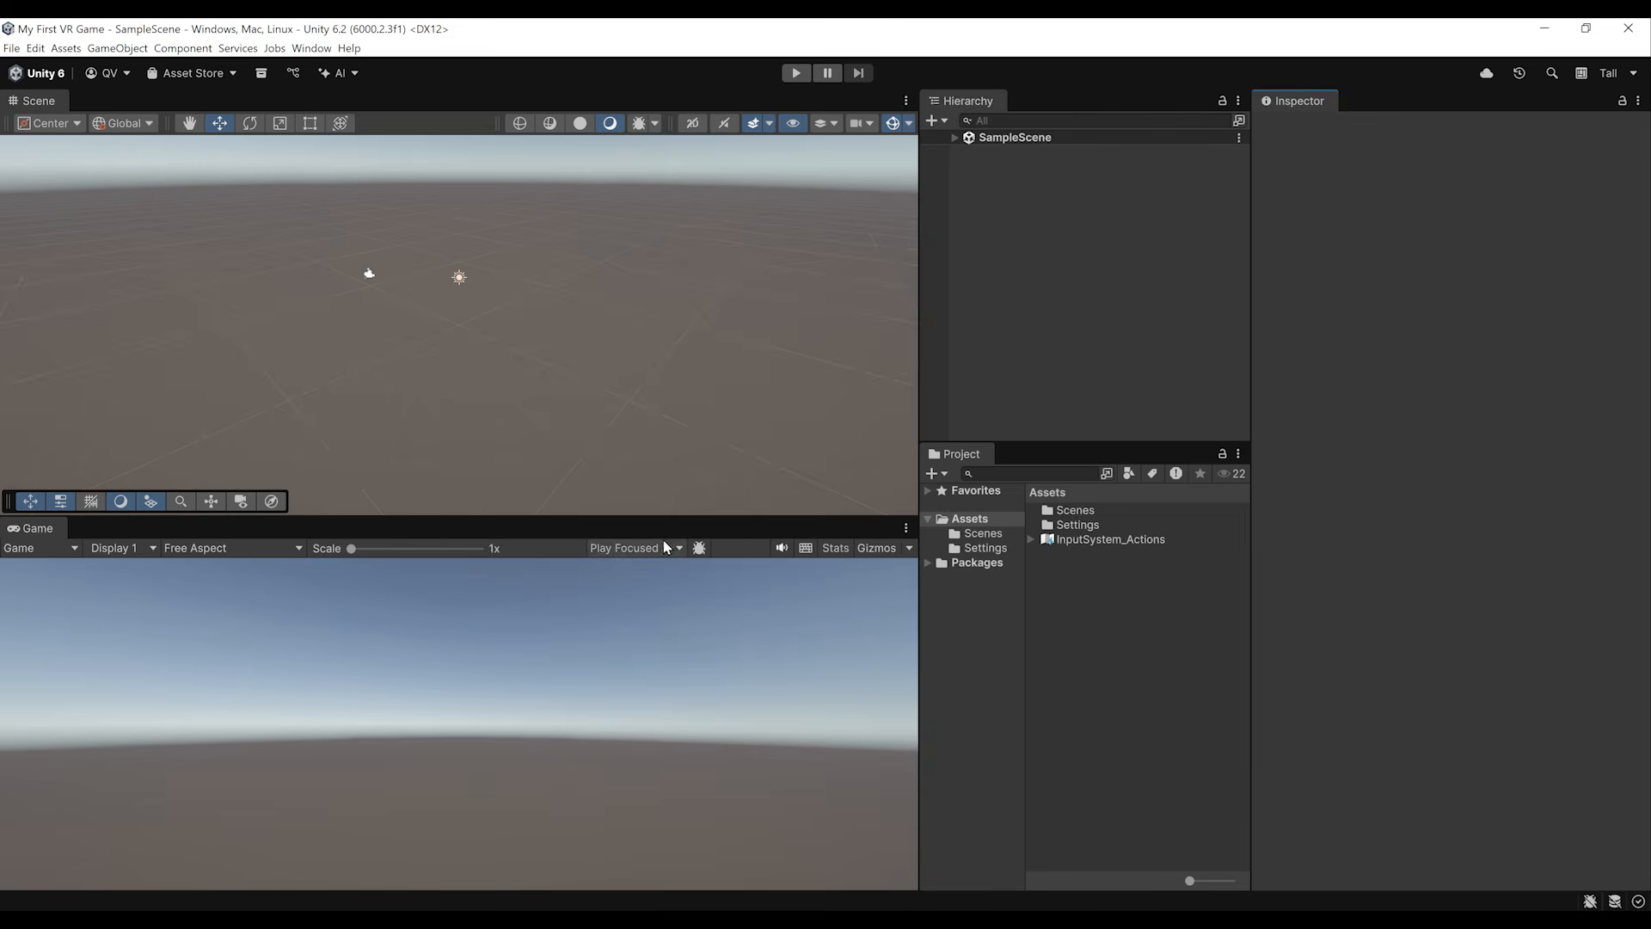
# Step: Look over the scene, expand SampleScene in the hierarchy and examine the Main Camera's components
pyautogui.scroll(-1, 646, 423)
pyautogui.moveTo(332, 307); pyautogui.dragTo(755, 325, button='right')
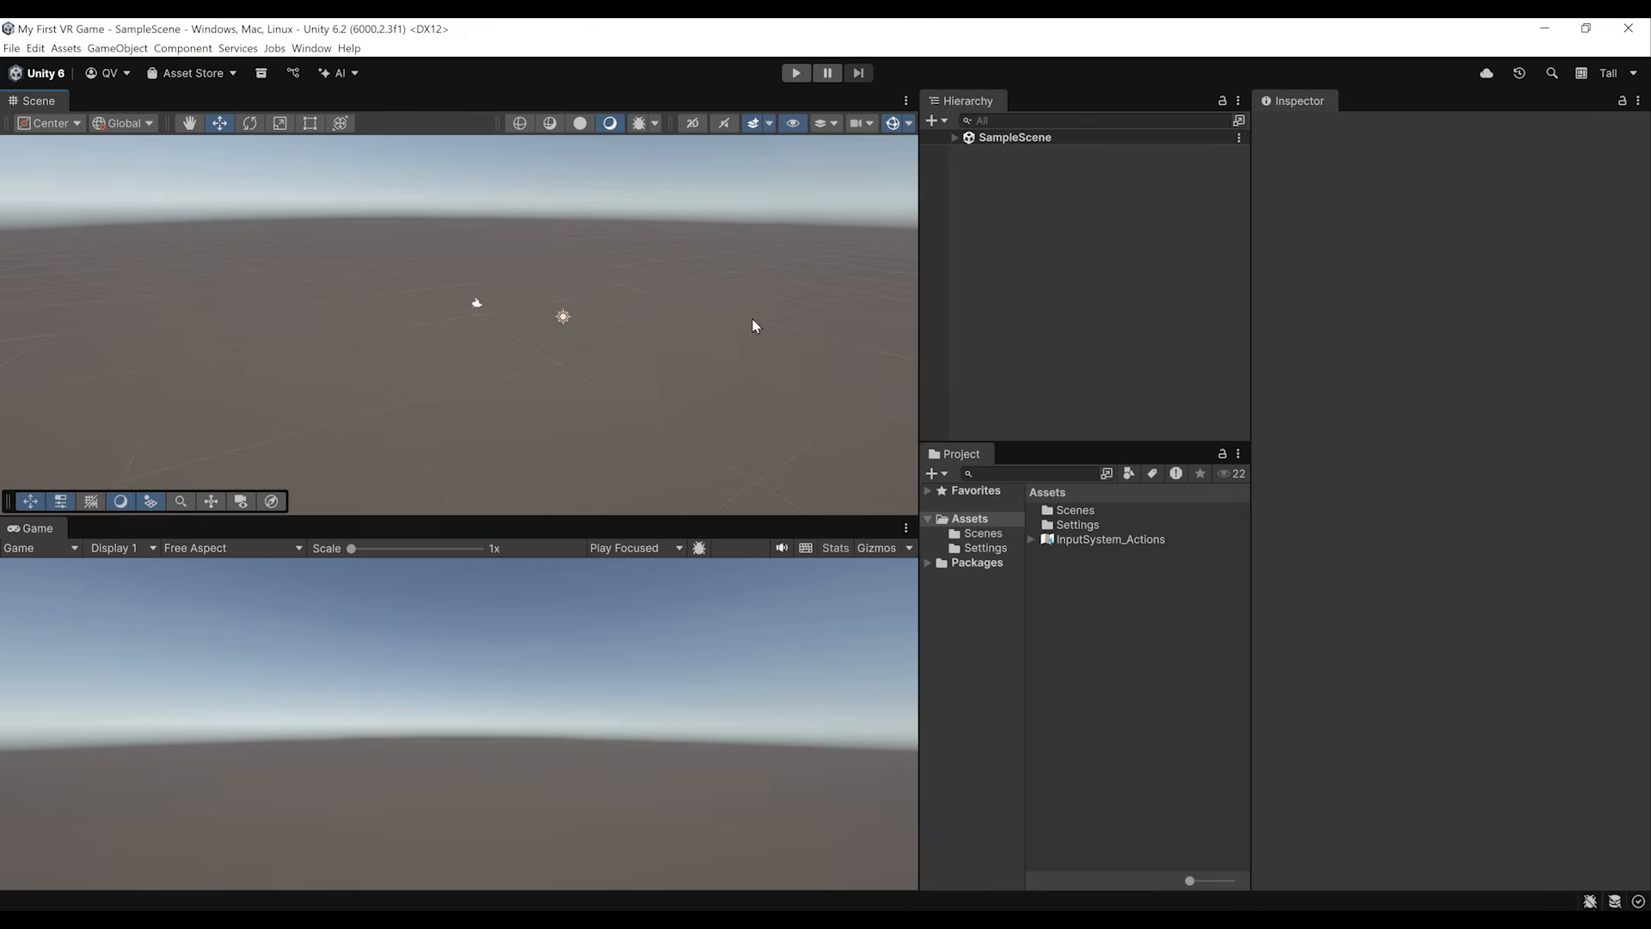
pyautogui.click(954, 138)
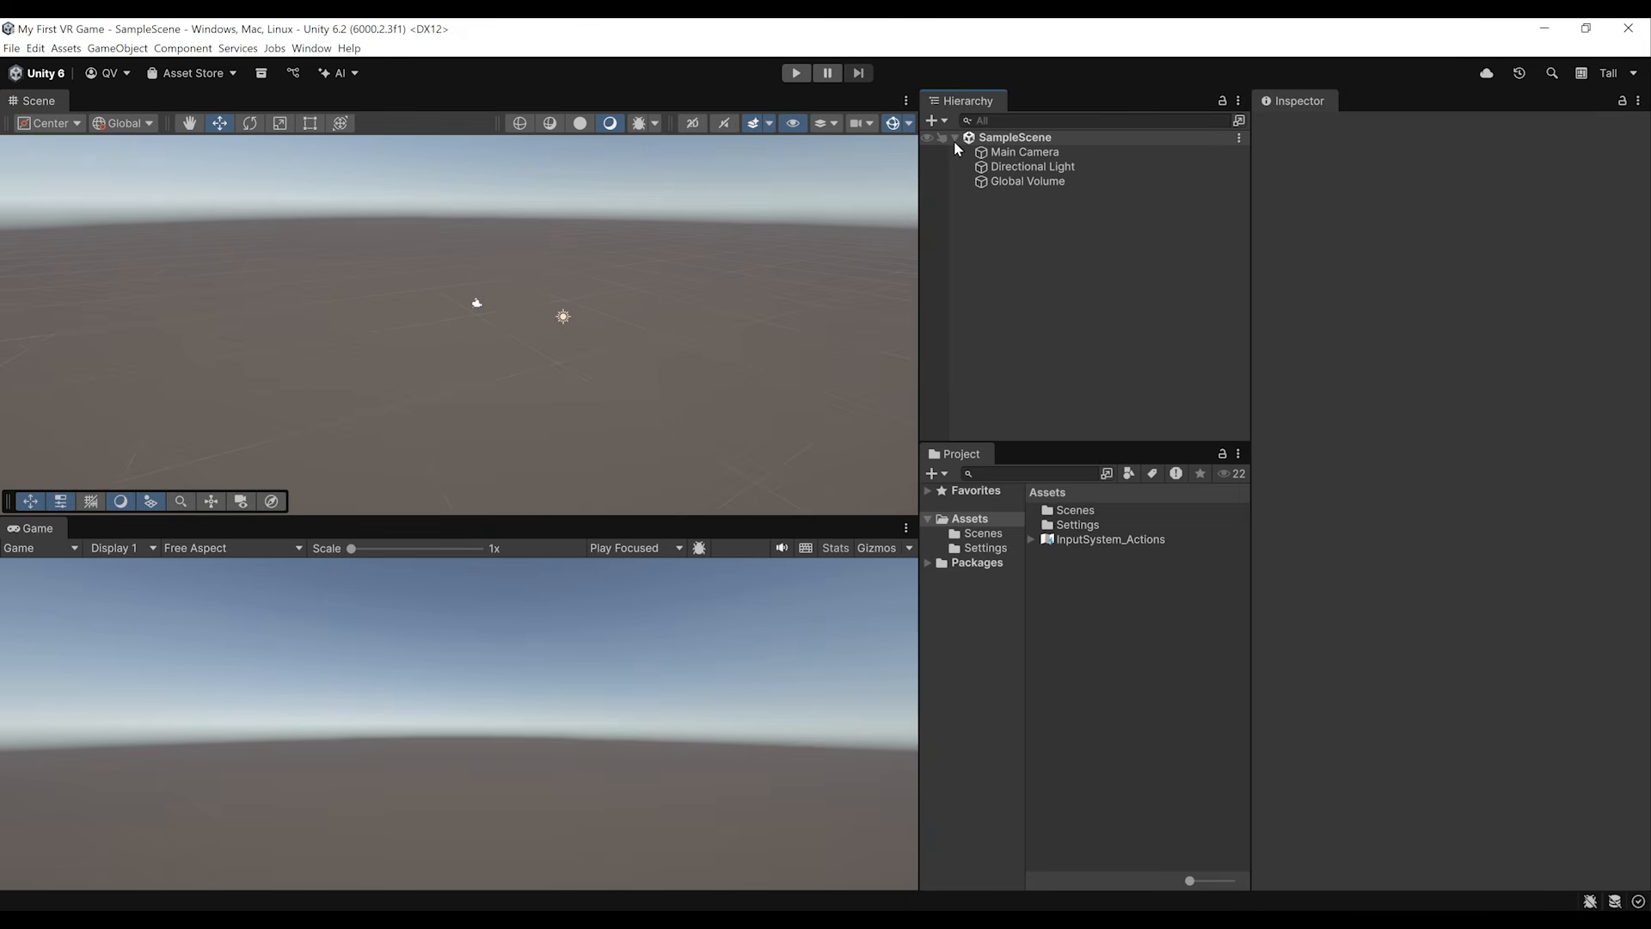
pyautogui.click(1017, 154)
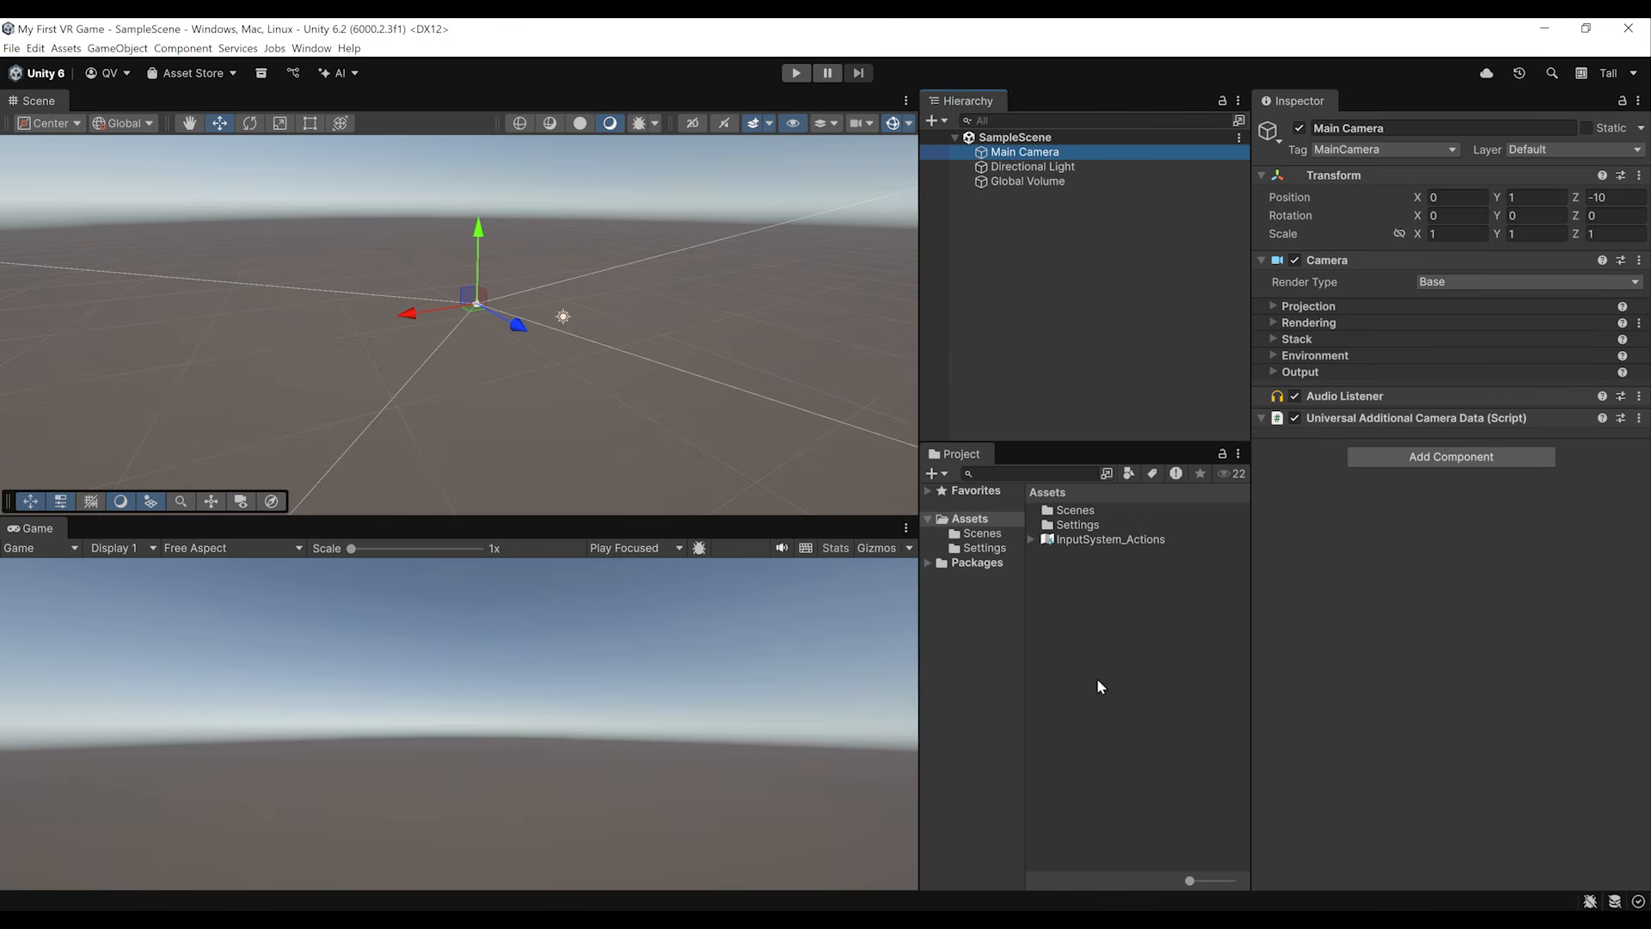
# Step: Create a new scene asset named "Main VR Scene" in the Assets folder
pyautogui.click(944, 473)
pyautogui.moveTo(1004, 196)
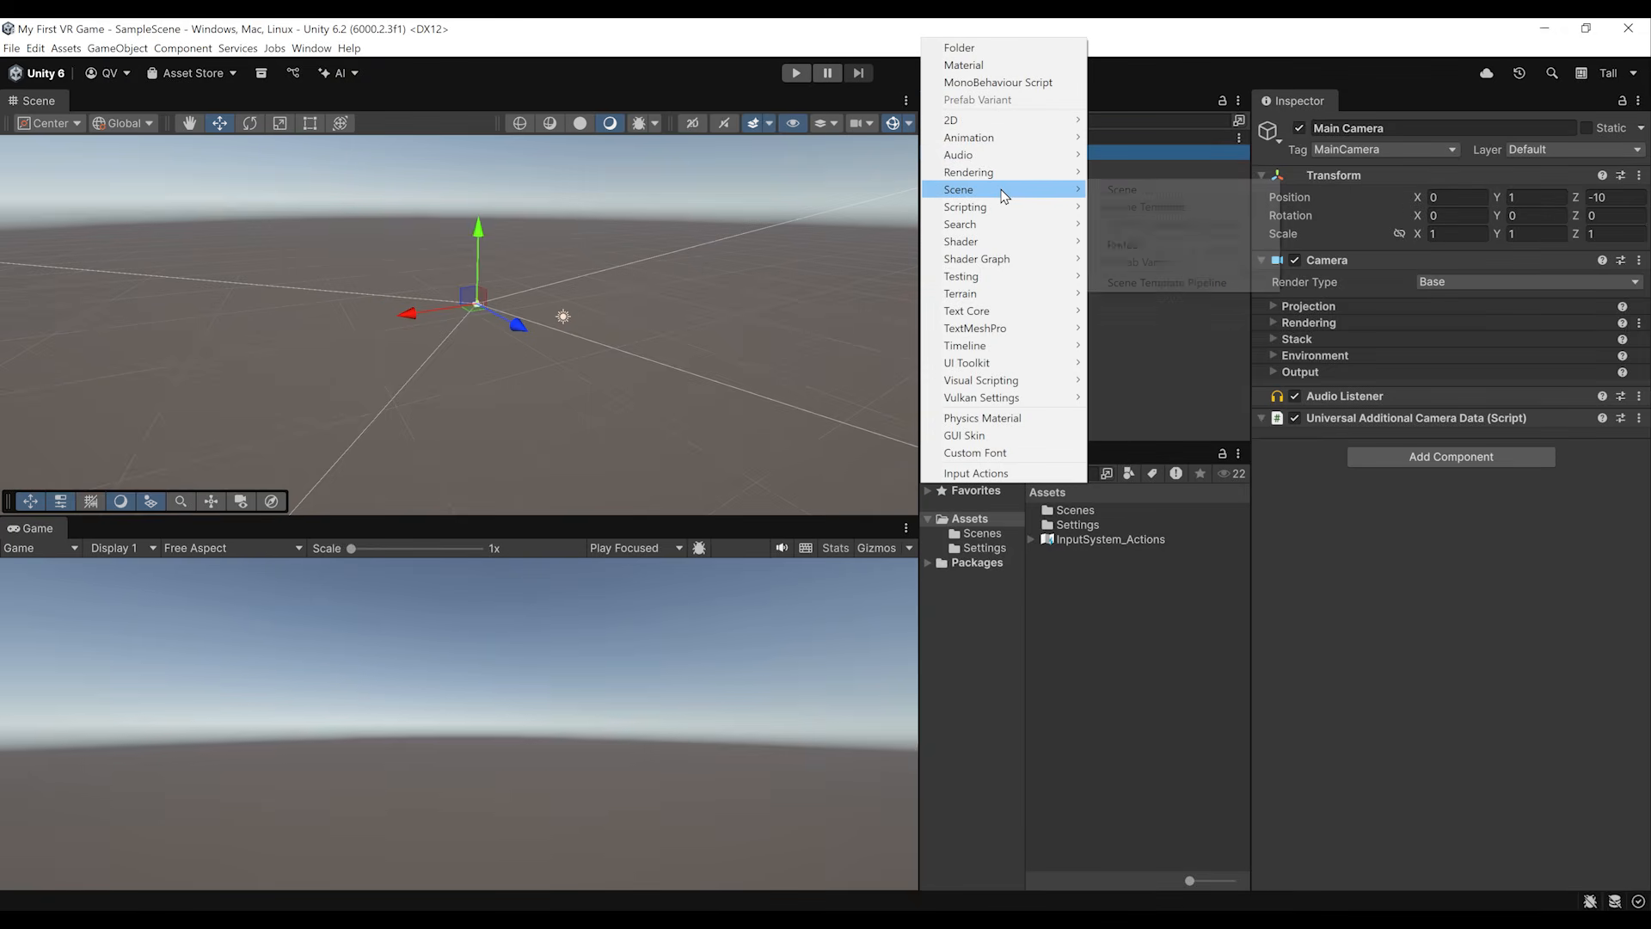
pyautogui.click(1122, 190)
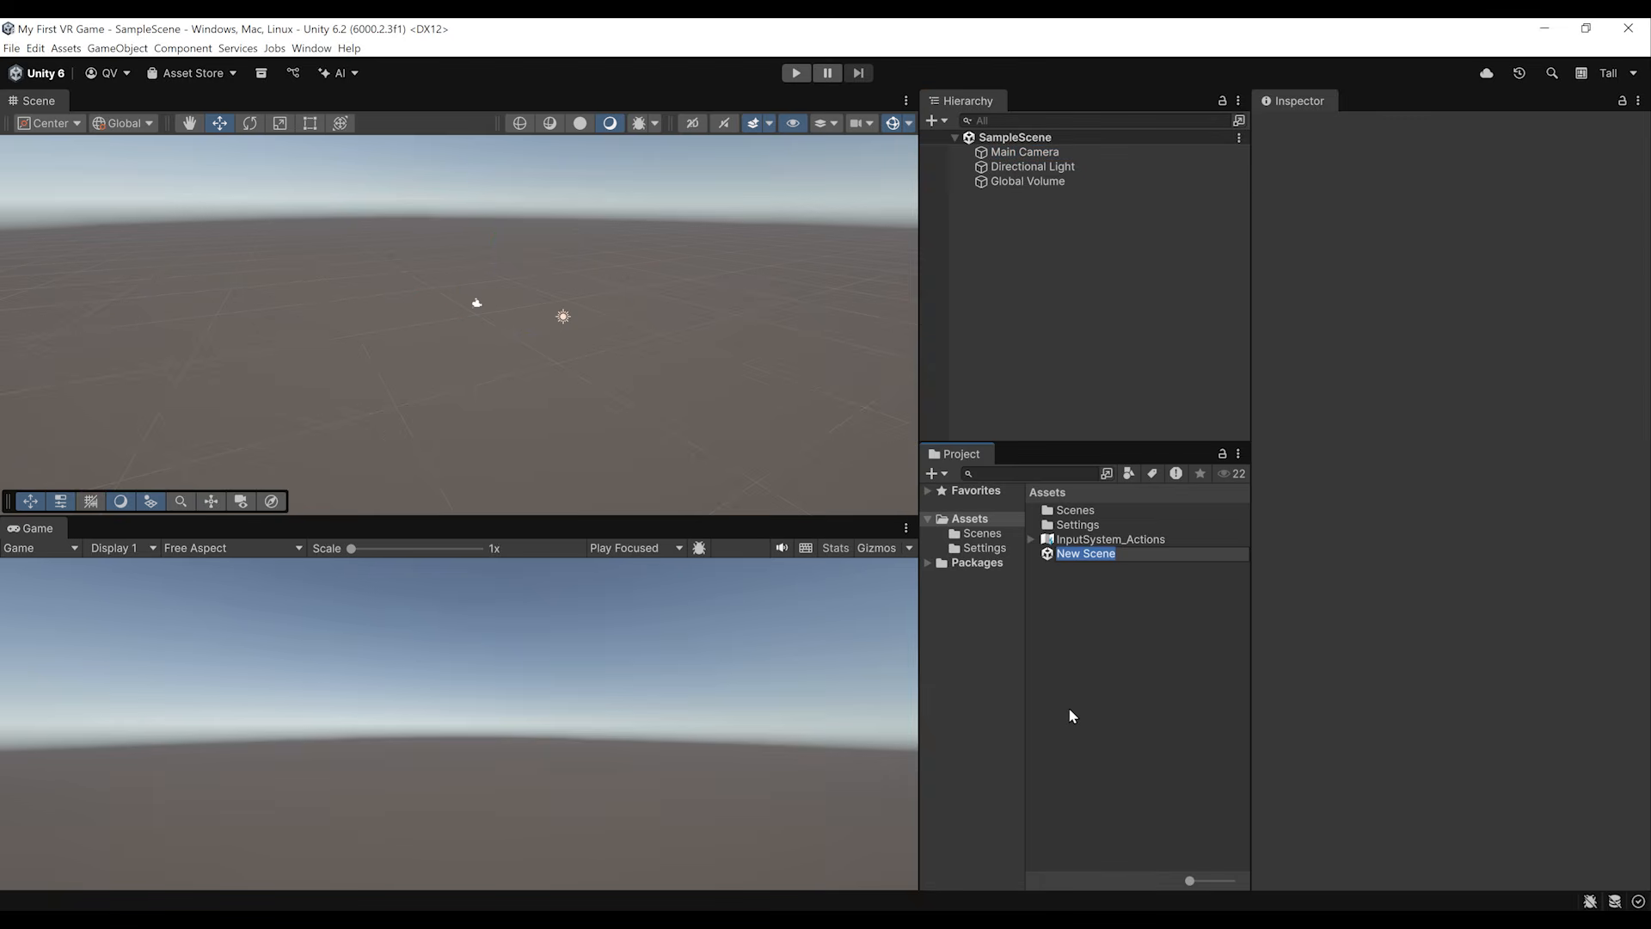
pyautogui.write('Main VR Scene')
pyautogui.press('Return')
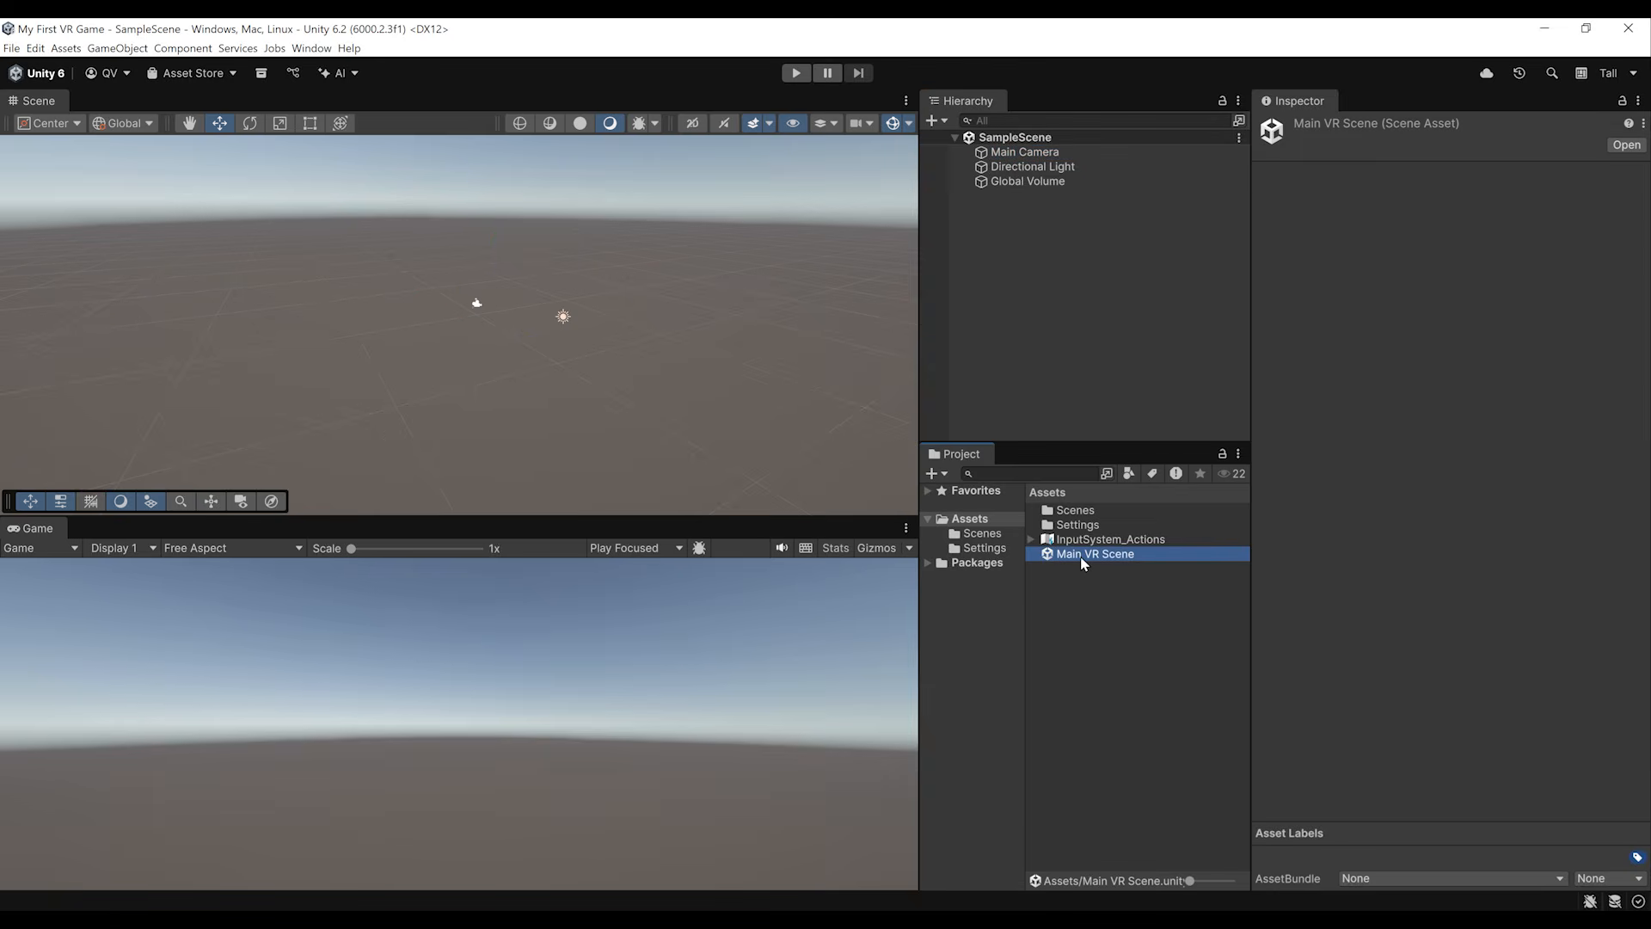
# Step: Move Main VR Scene into the Scenes folder and open it from there
pyautogui.moveTo(1082, 563); pyautogui.dragTo(1078, 515)
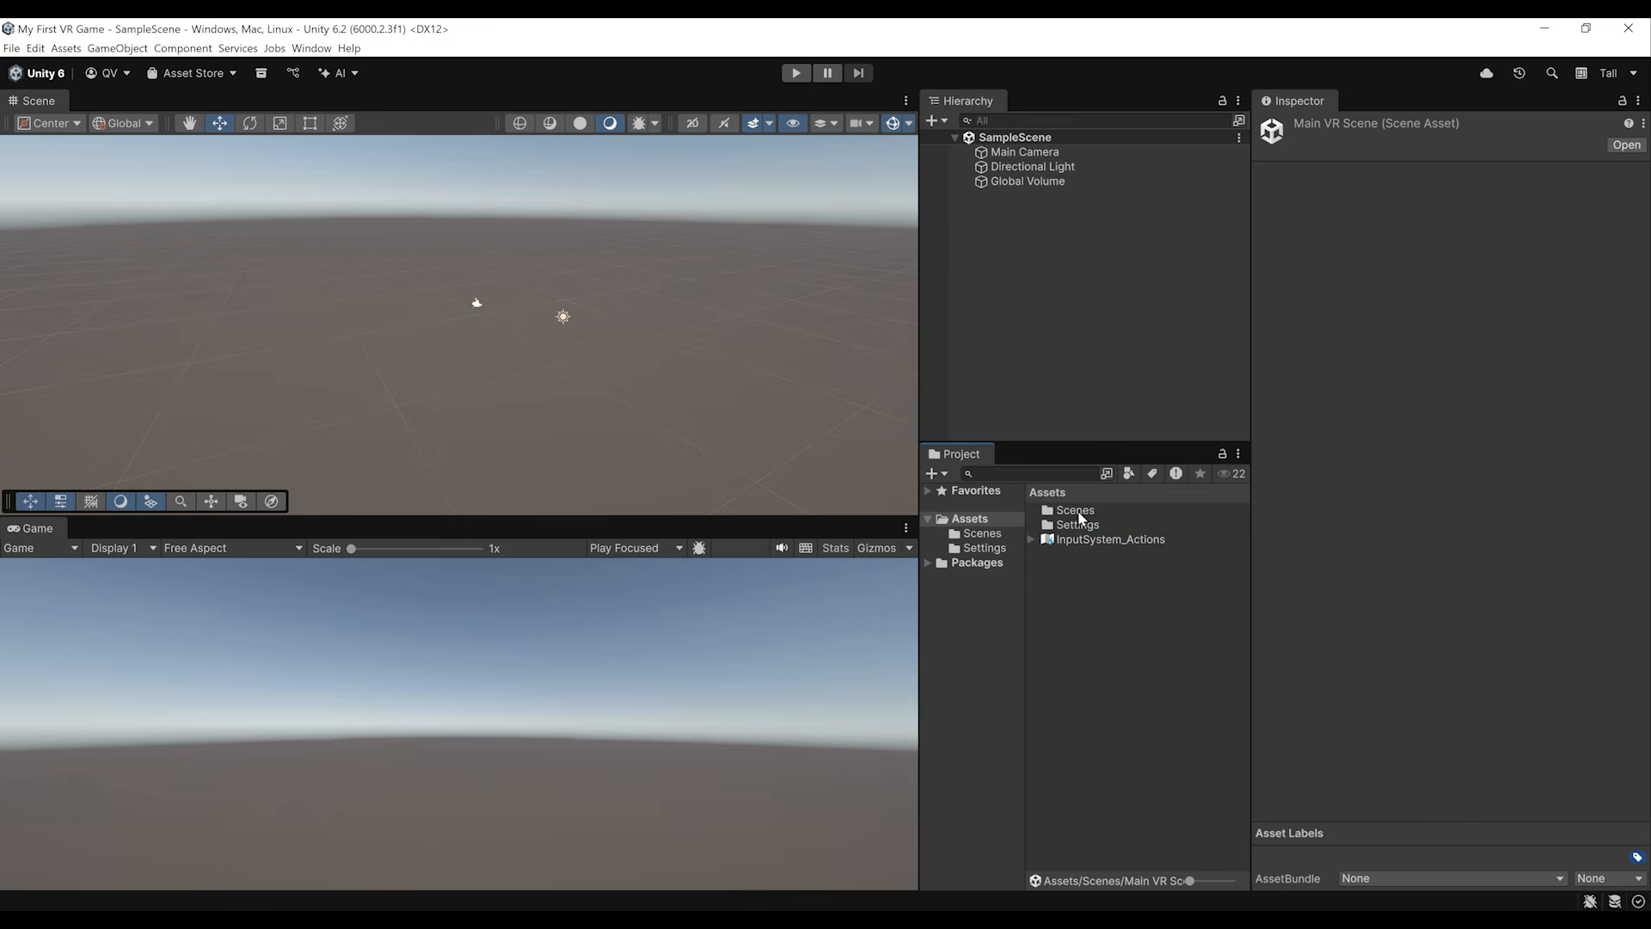
pyautogui.doubleClick(1080, 513)
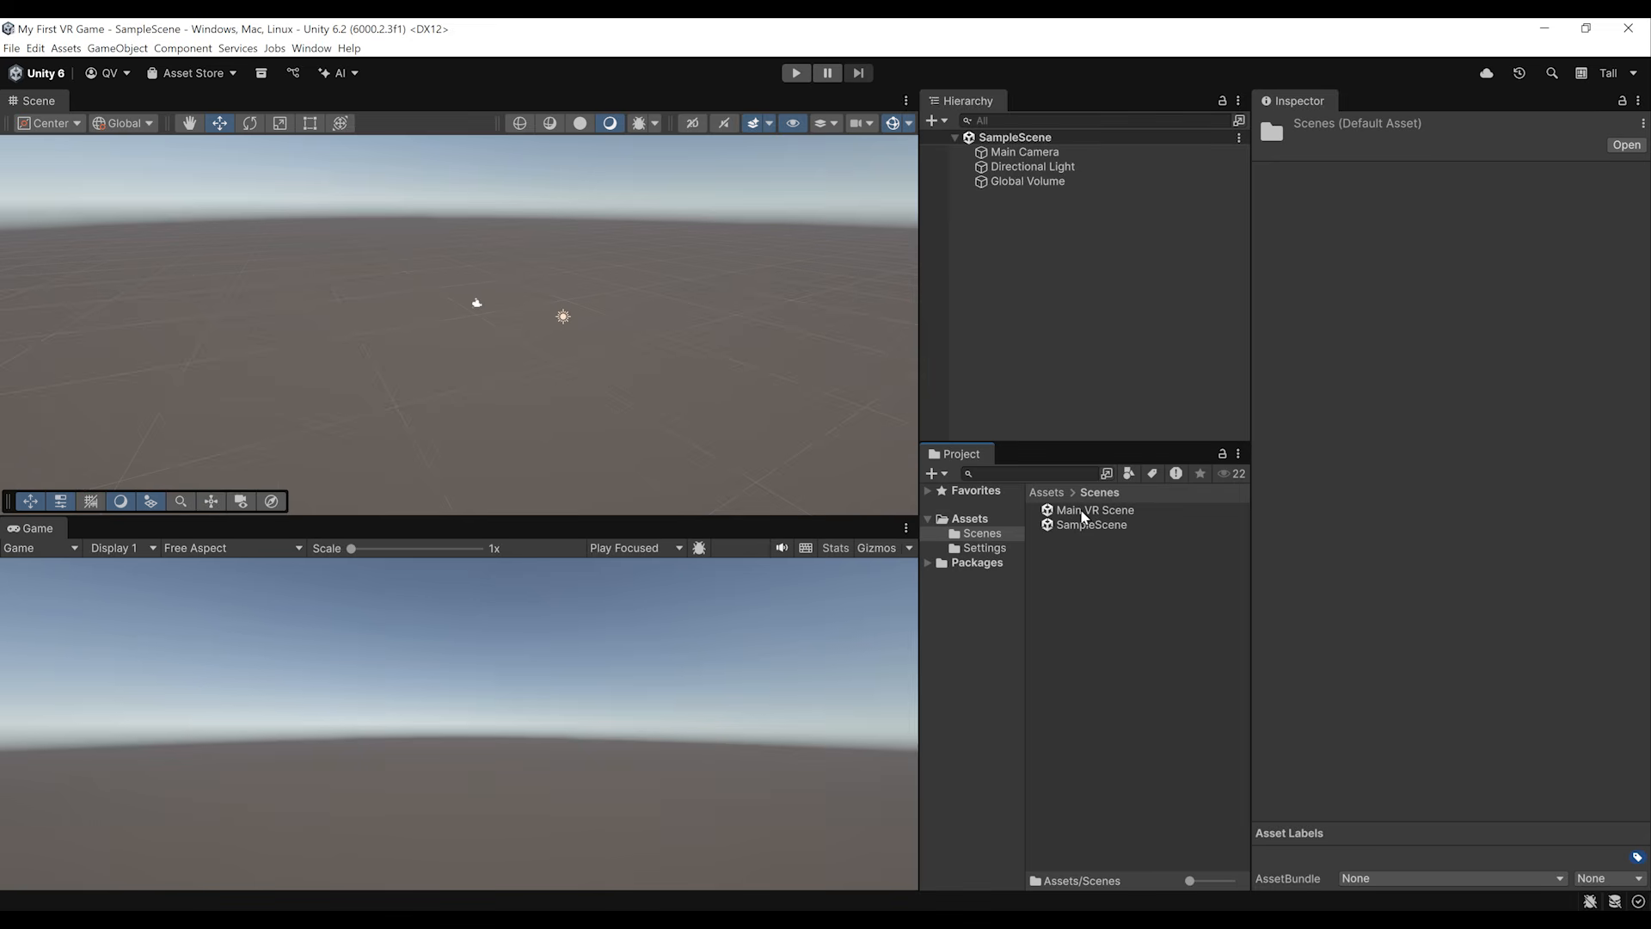
pyautogui.doubleClick(1085, 511)
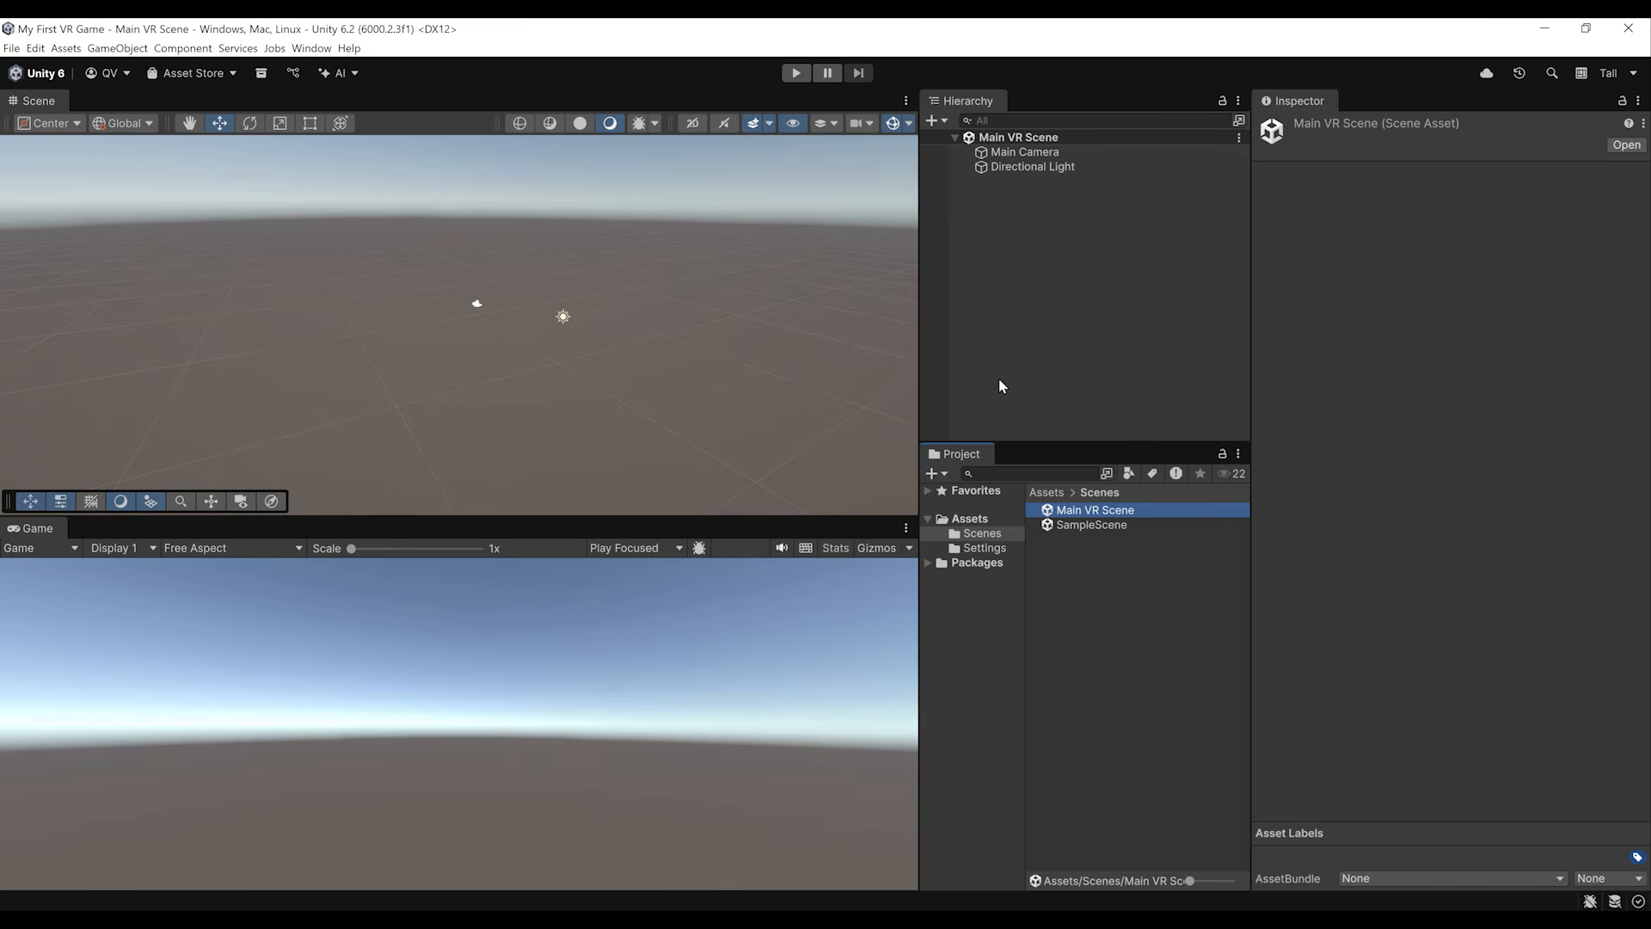
# Step: Add a 3D Plane object to Main VR Scene and select it
pyautogui.click(967, 277)
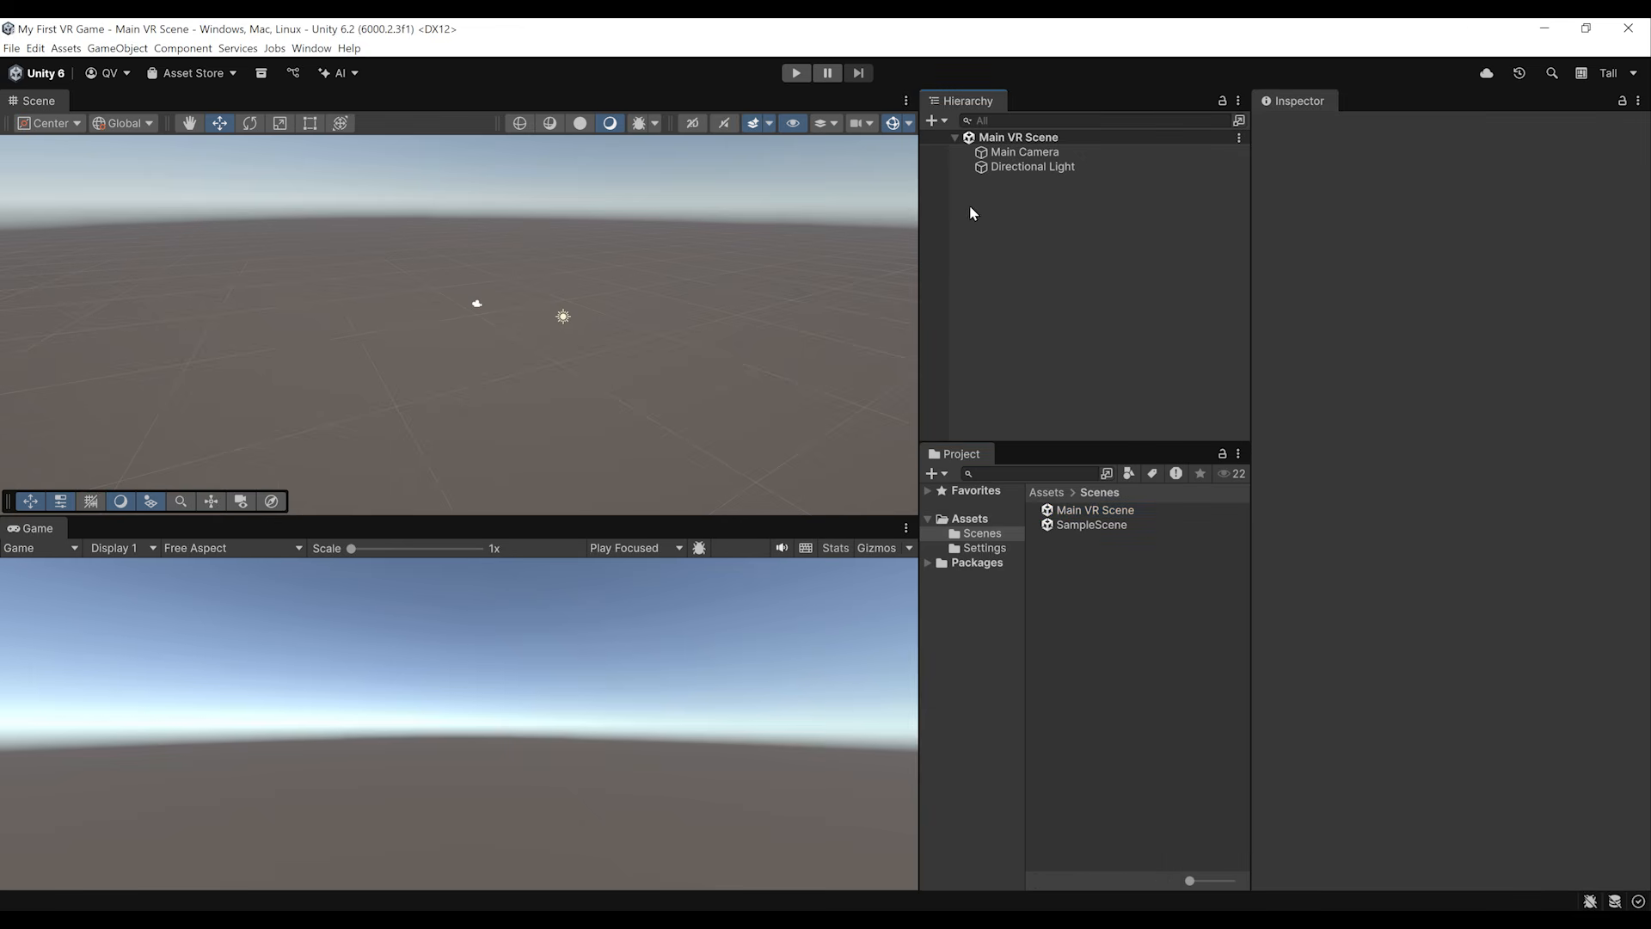
pyautogui.rightClick(969, 205)
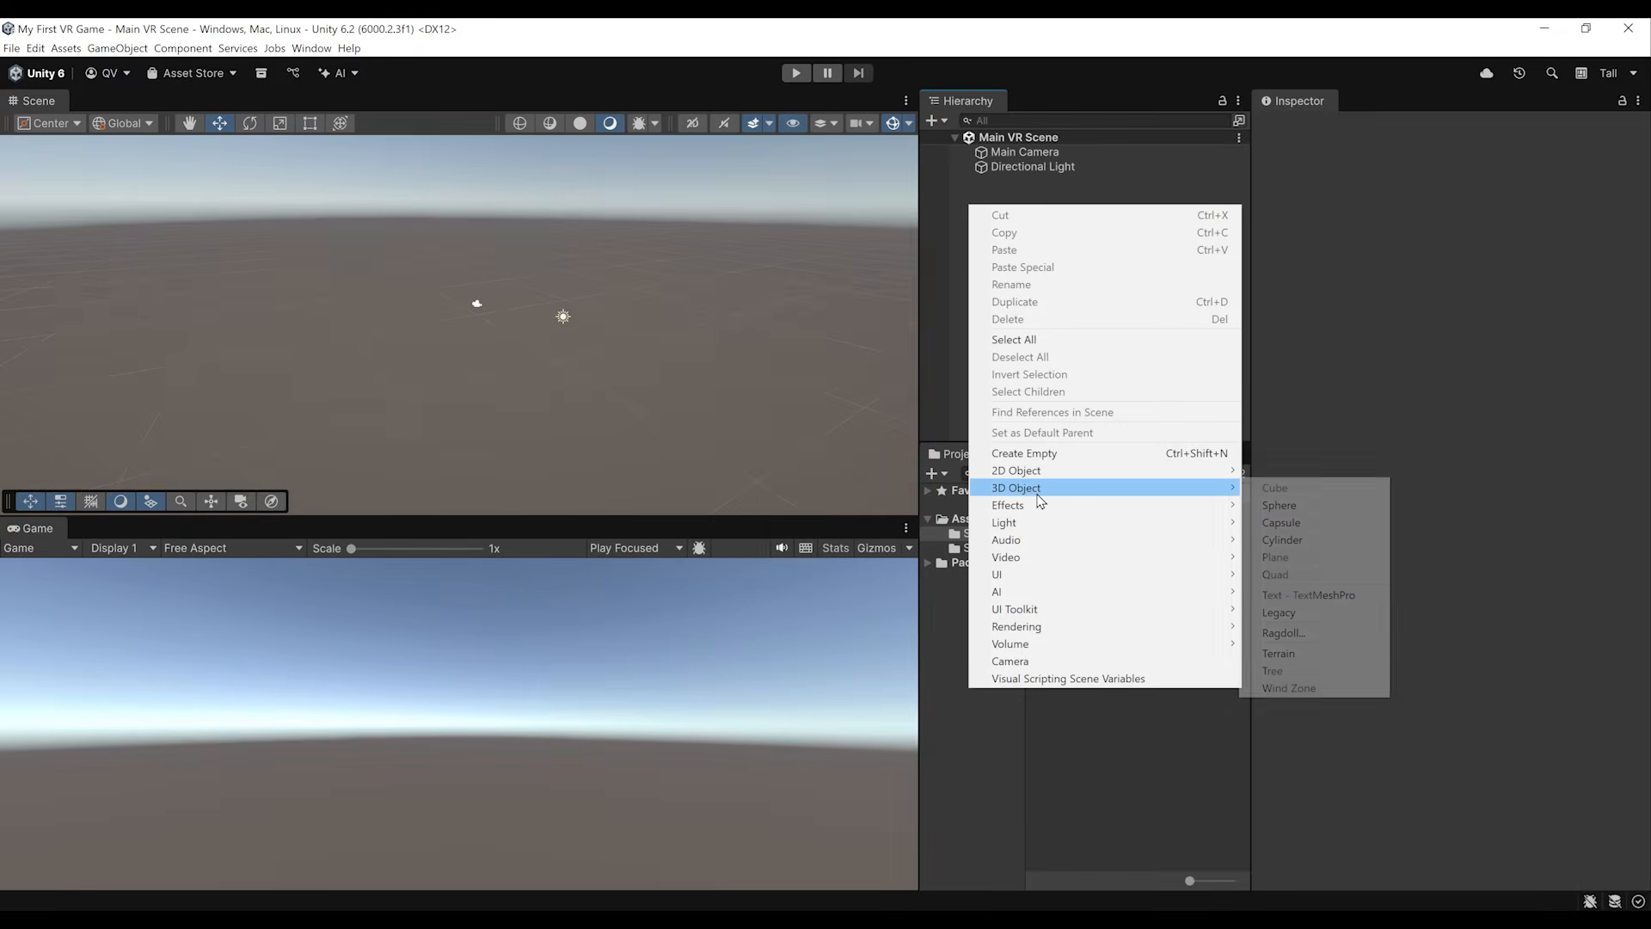
pyautogui.moveTo(1075, 488)
pyautogui.click(1278, 559)
pyautogui.click(1013, 184)
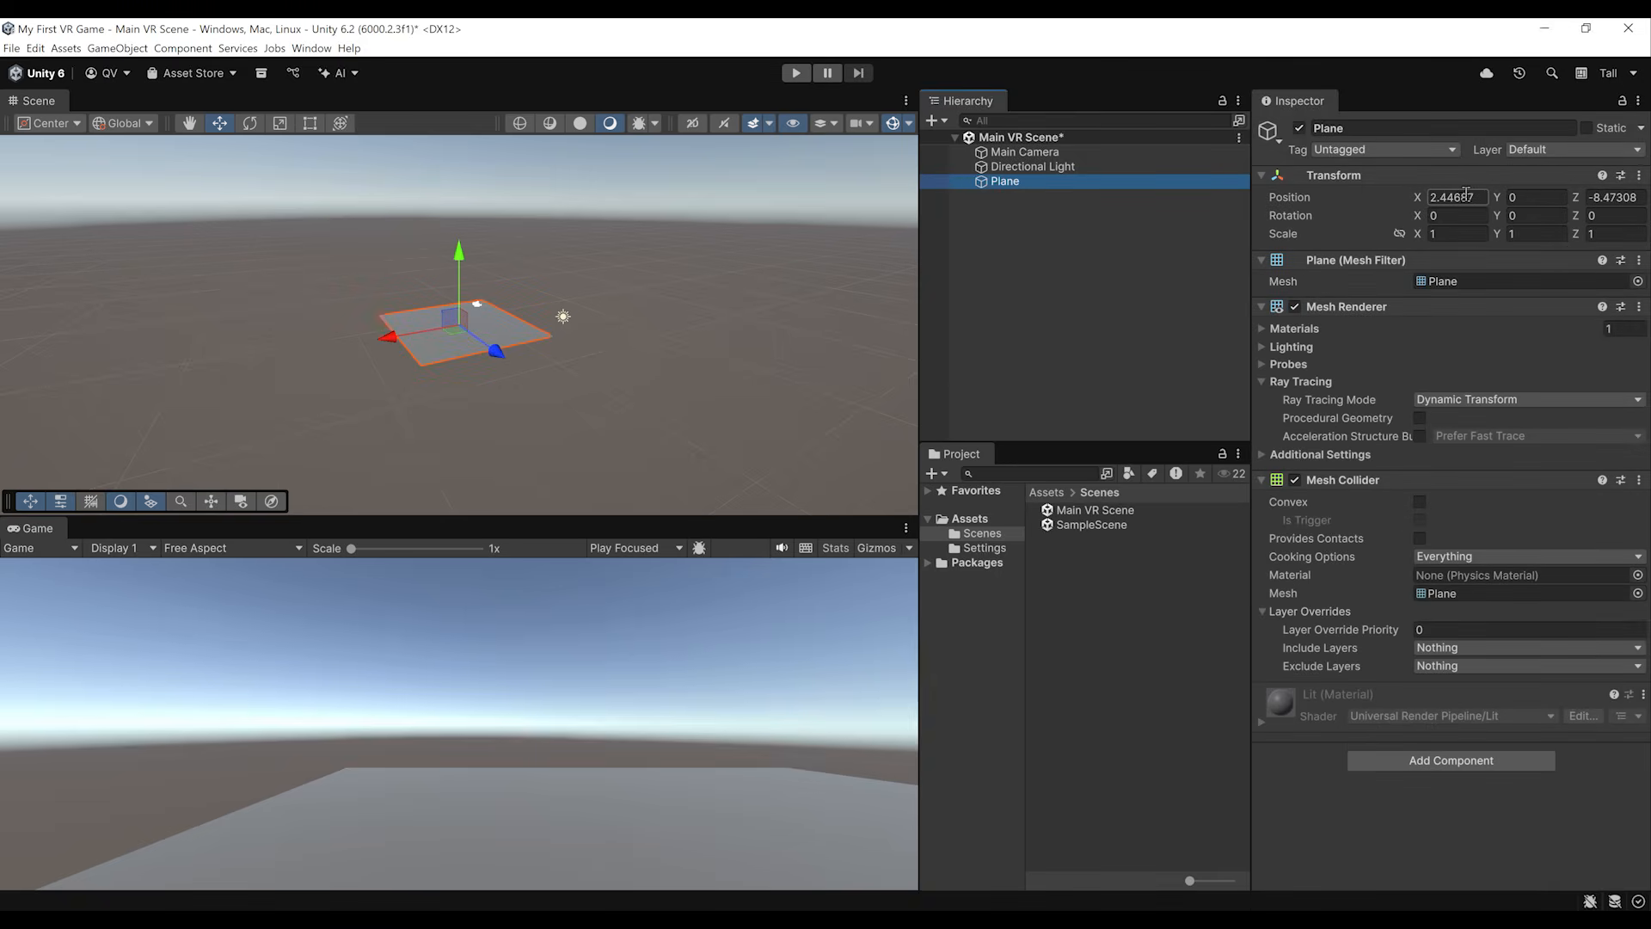
# Step: Set the plane's X and Z position to 0, save the scene and frame the plane in the scene view
pyautogui.click(1474, 203)
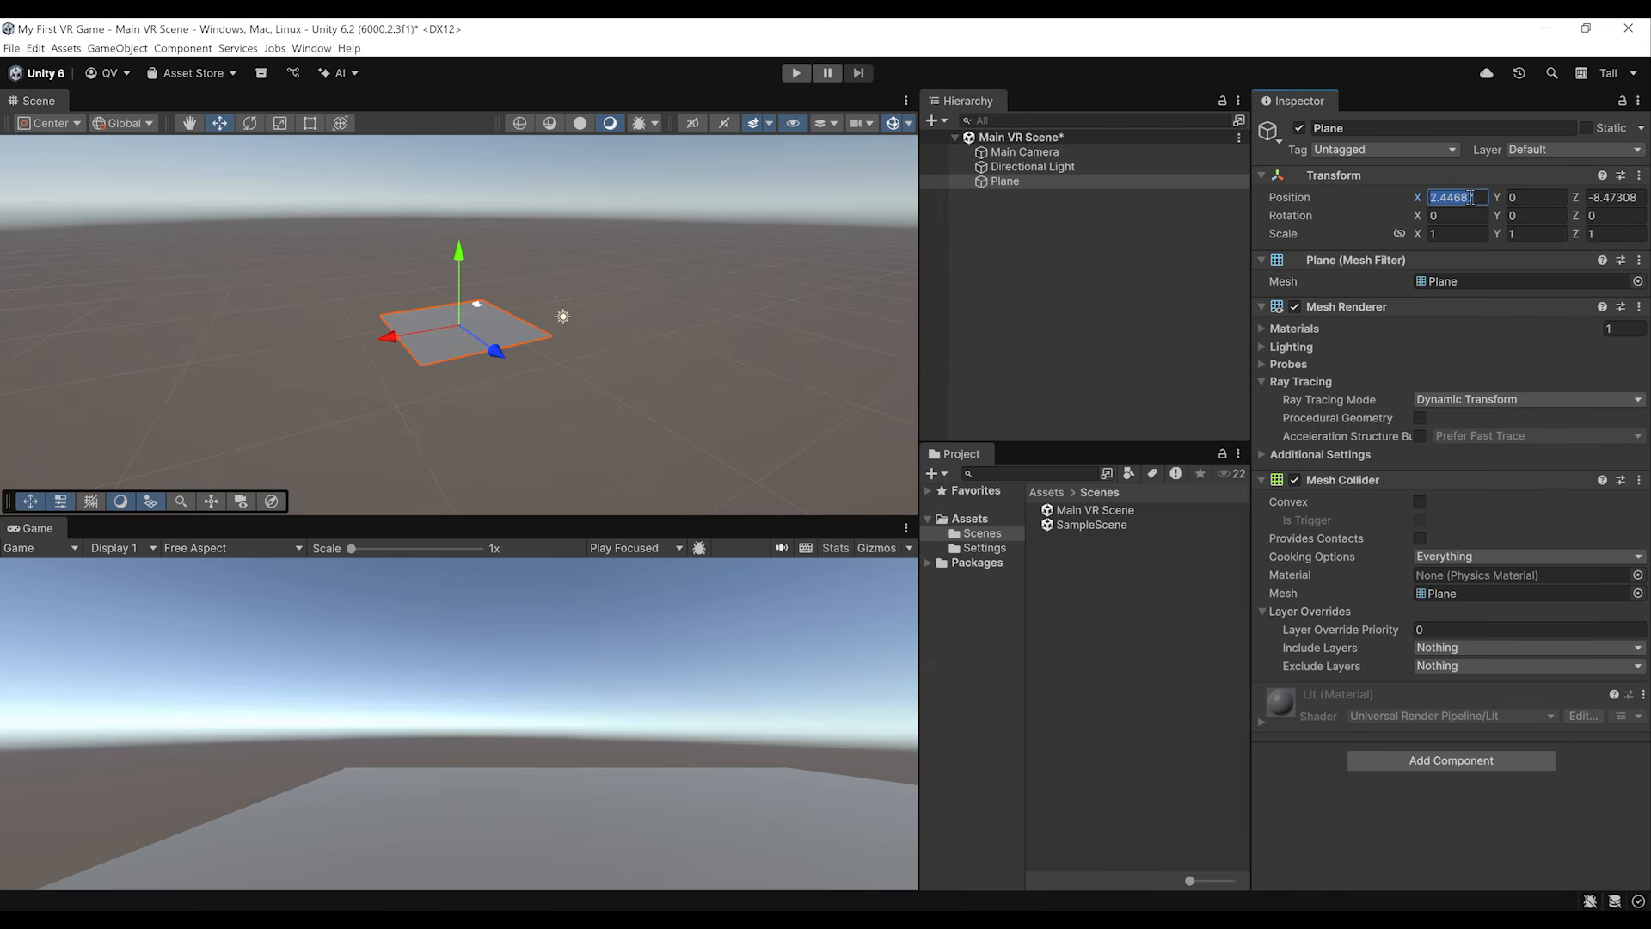
pyautogui.write('0')
pyautogui.press('Tab')
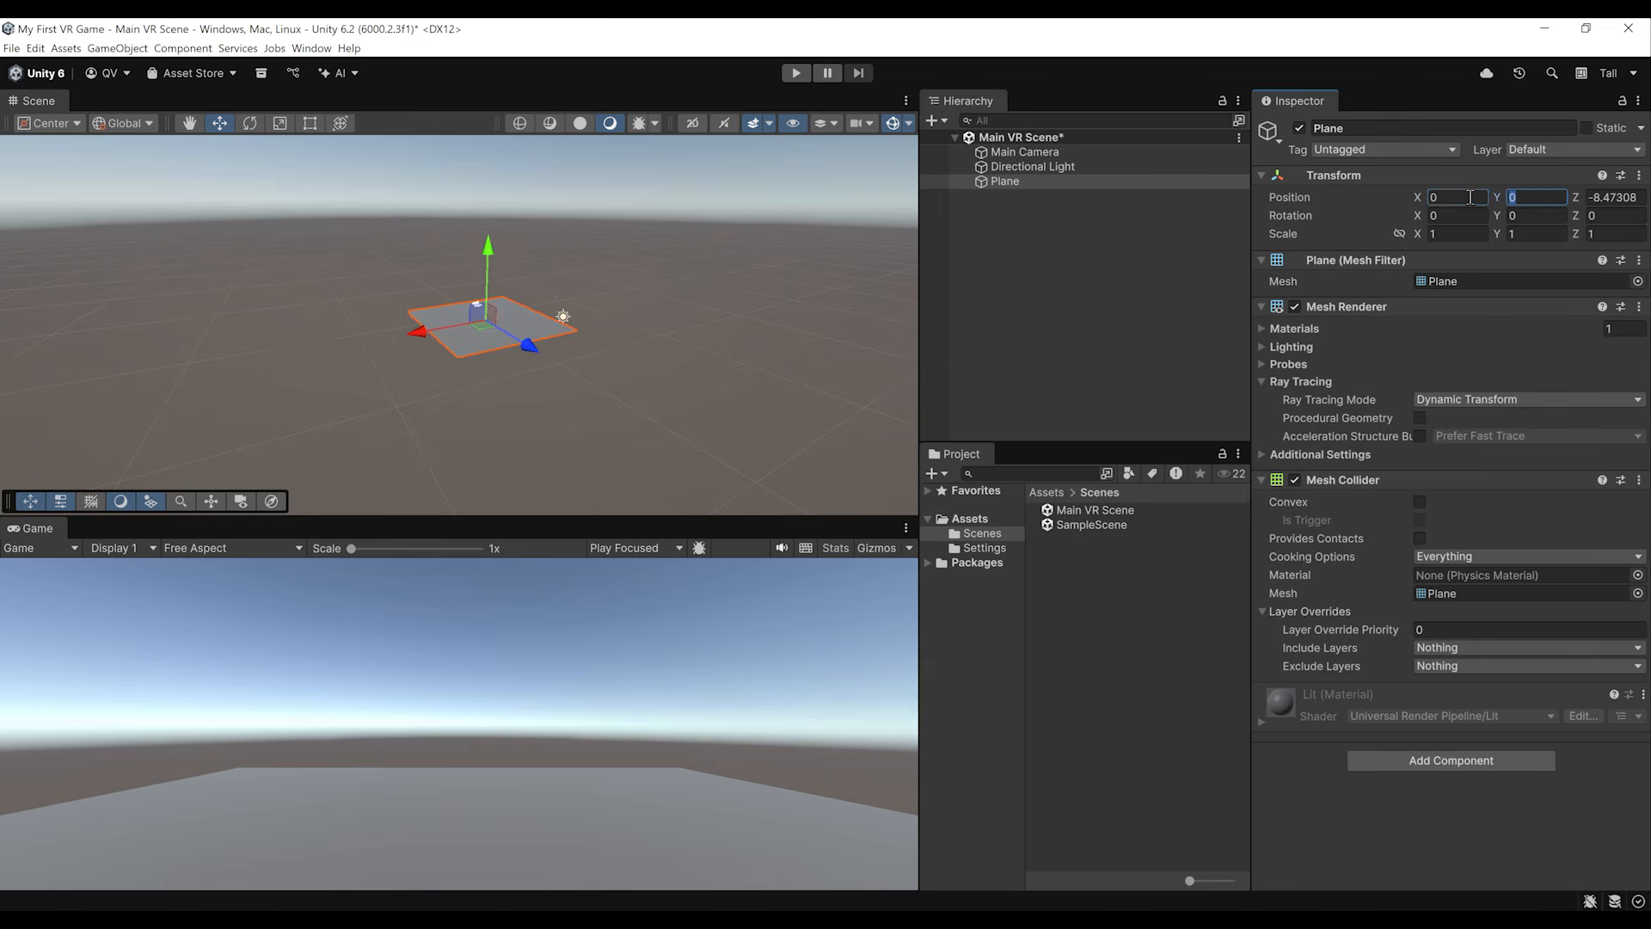
pyautogui.press('Tab')
pyautogui.write('0')
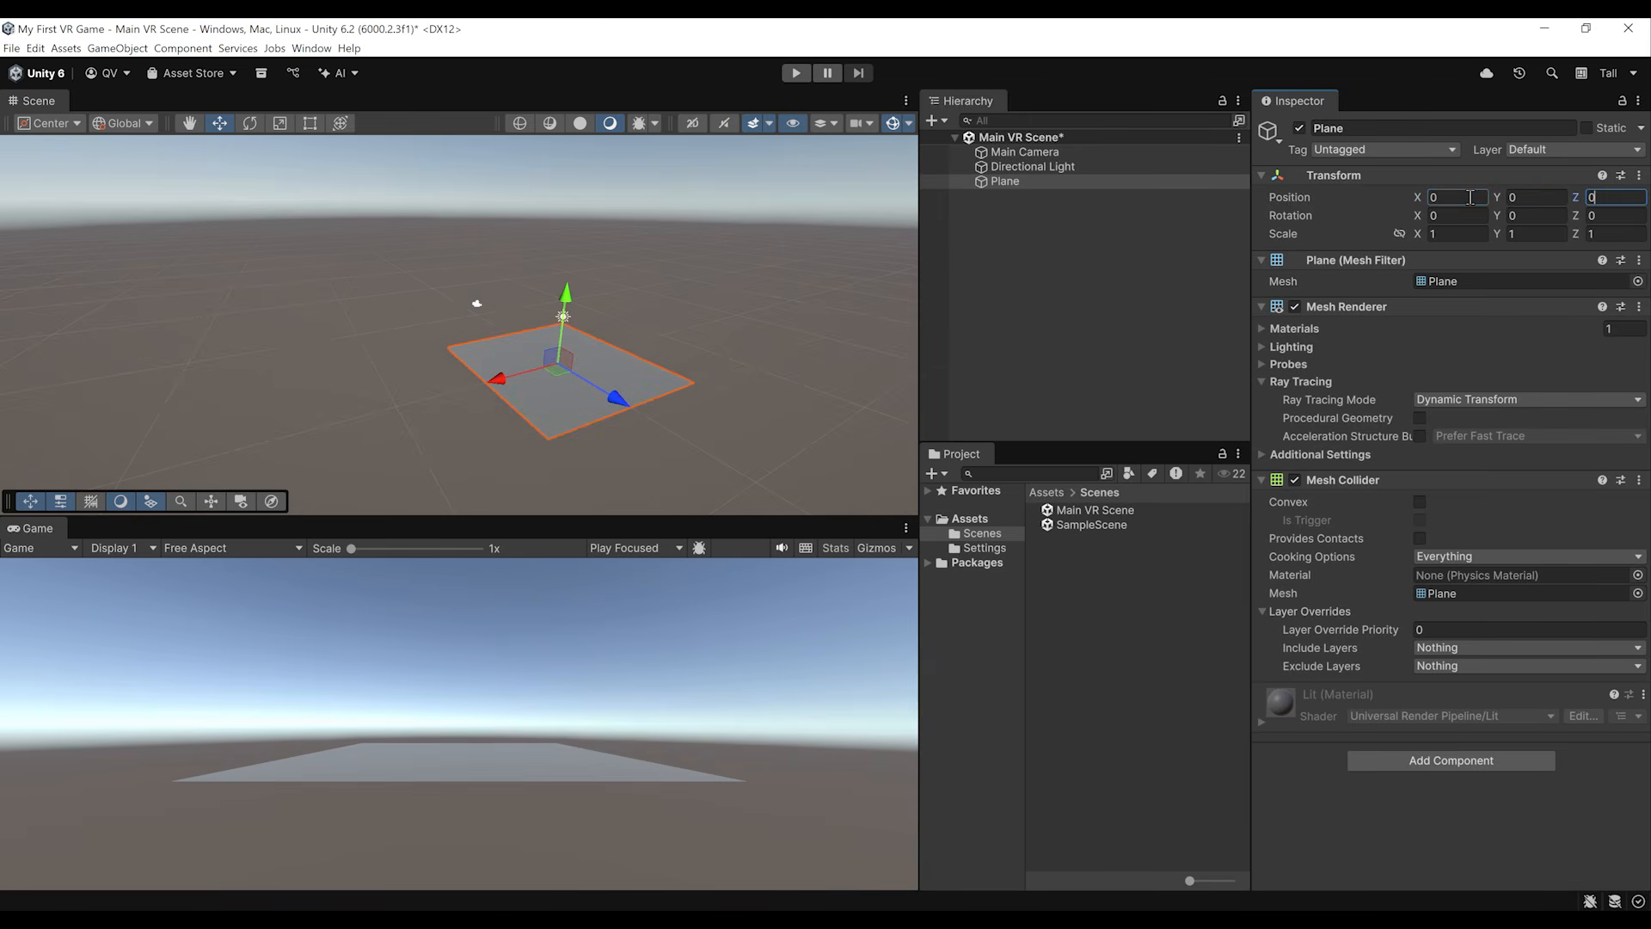
pyautogui.hotkey('ctrl', 's')
pyautogui.press('f')
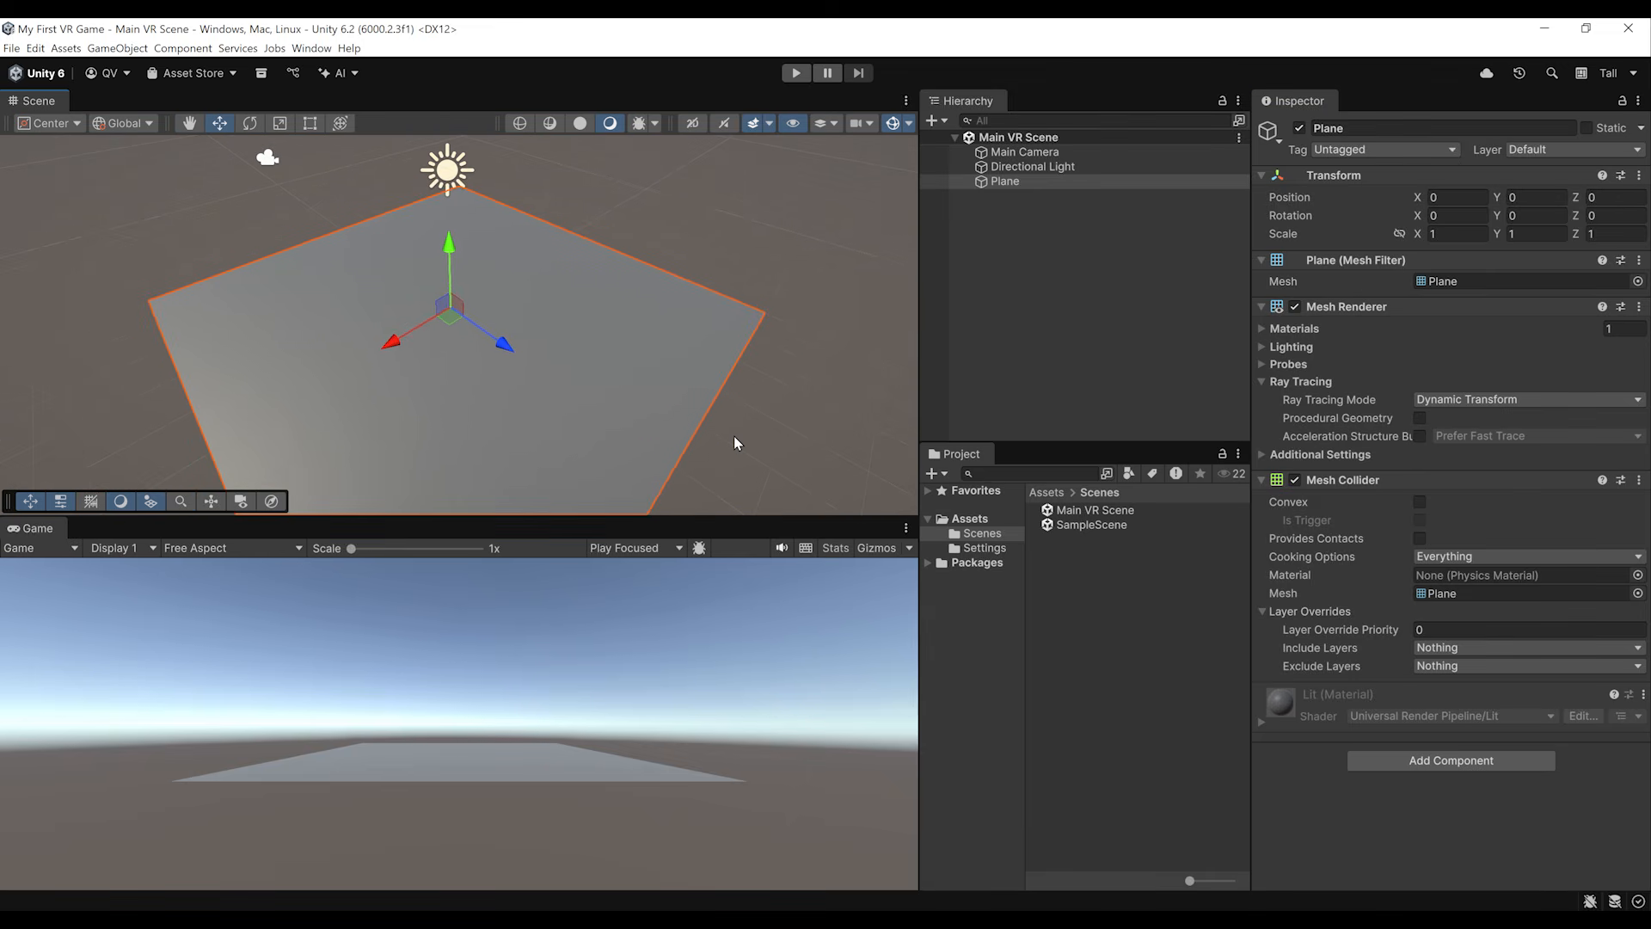
pyautogui.keyDown('alt'); pyautogui.moveTo(698, 364); pyautogui.dragTo(684, 351); pyautogui.keyUp('alt')
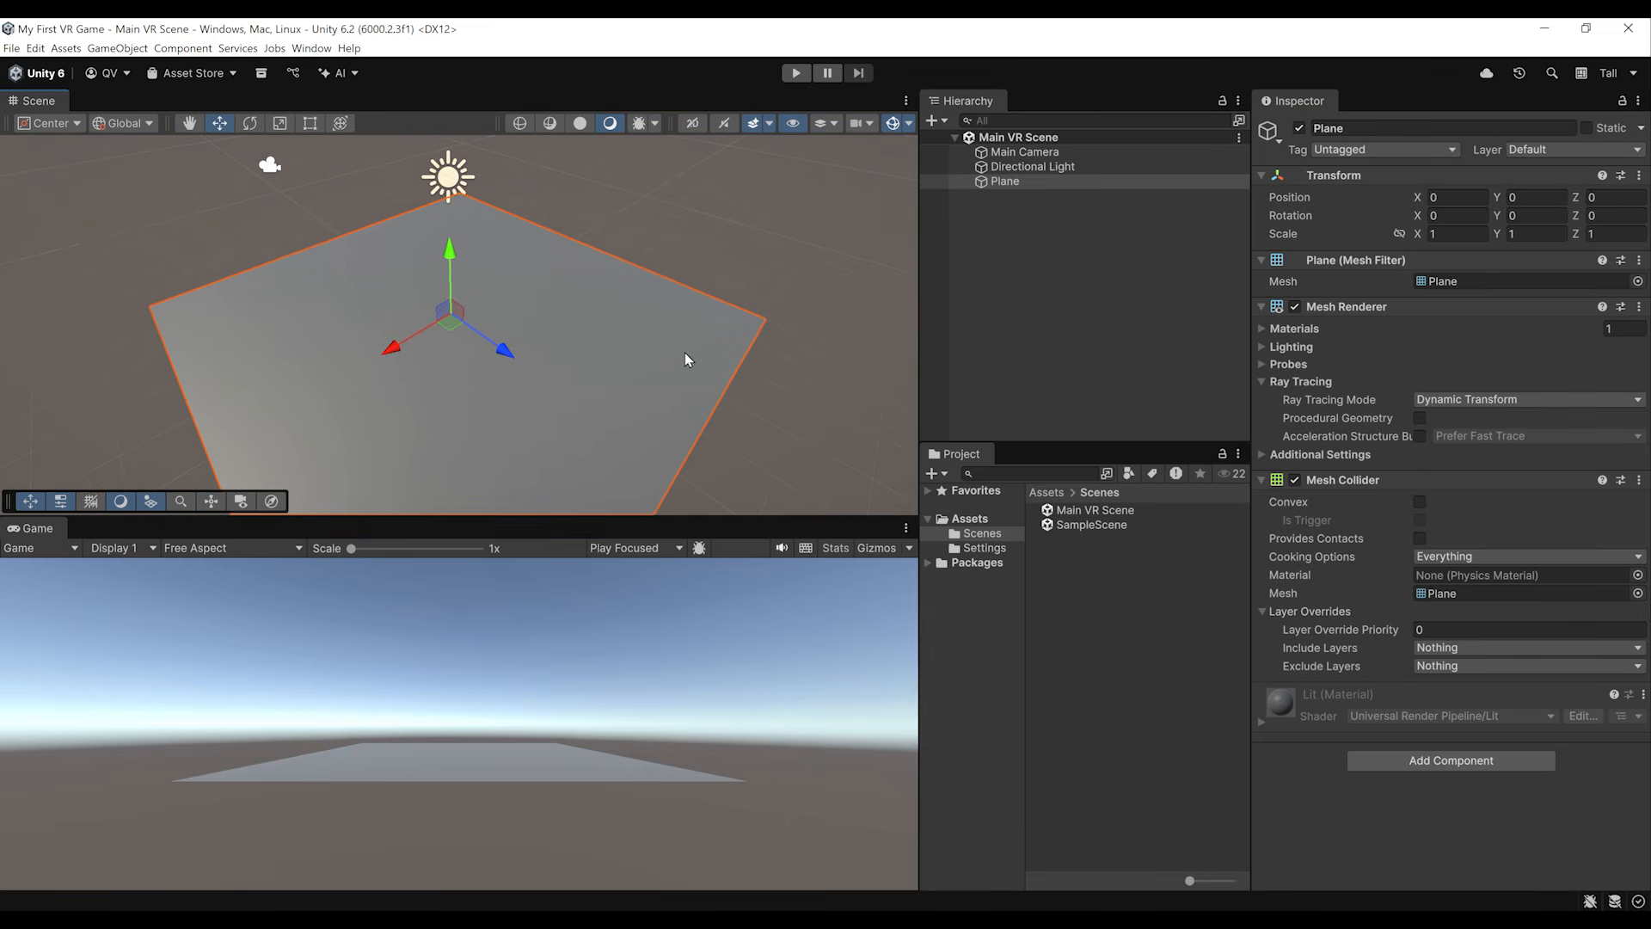
# Step: Create a new material named "Ground Material" in the Assets folder
pyautogui.click(1092, 615)
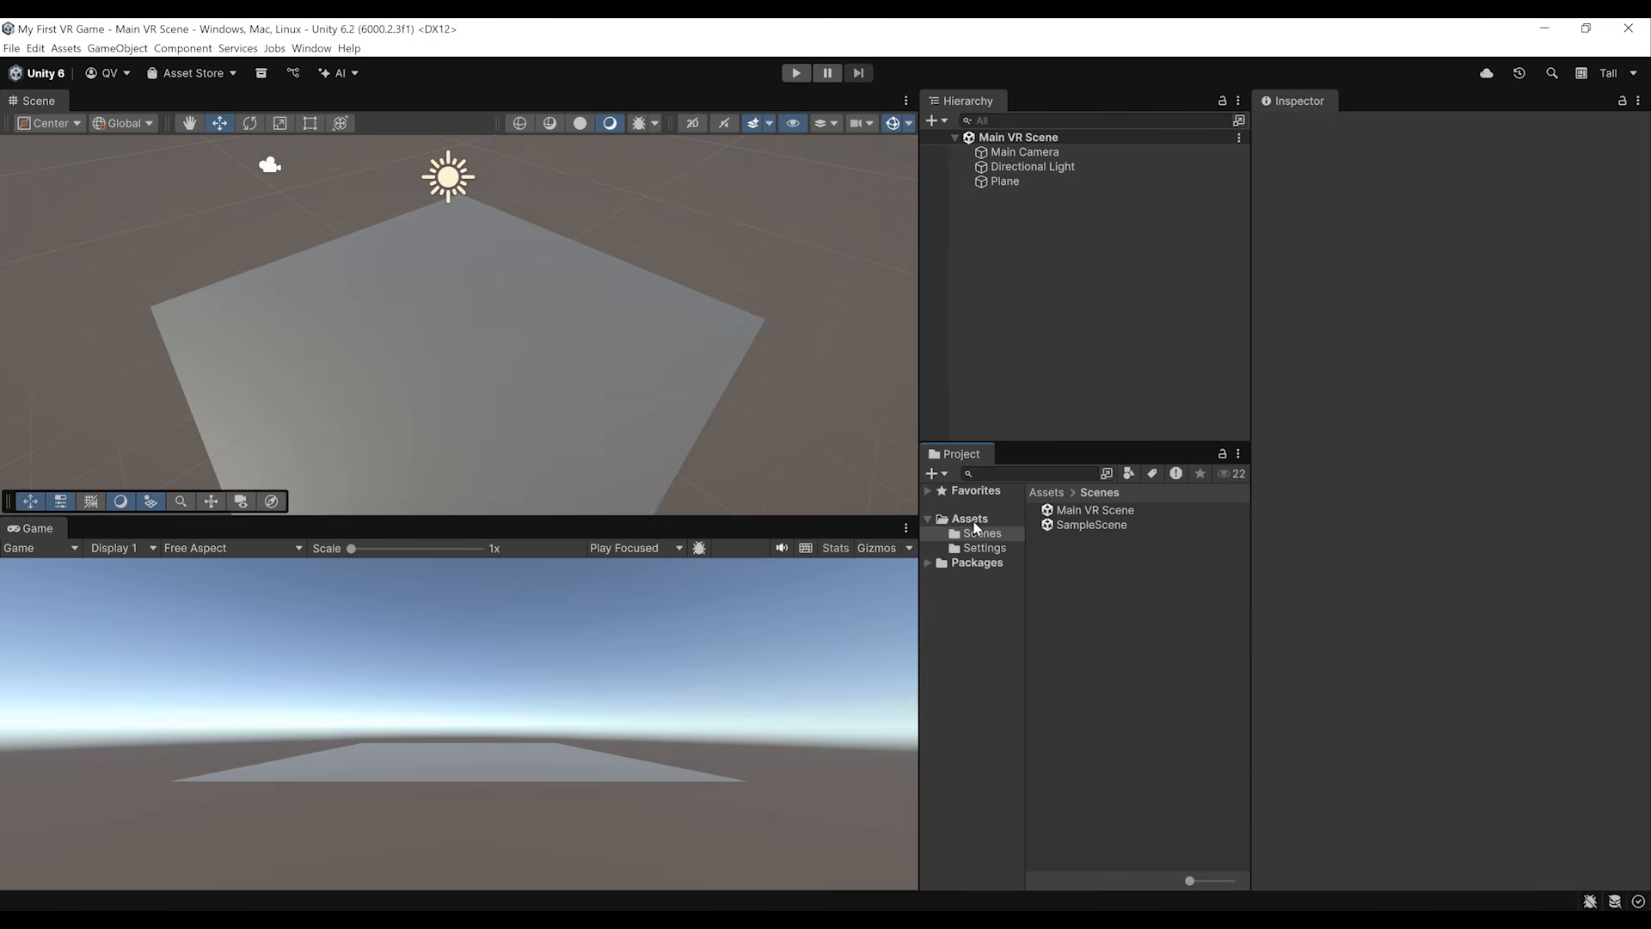
pyautogui.click(972, 519)
pyautogui.click(934, 473)
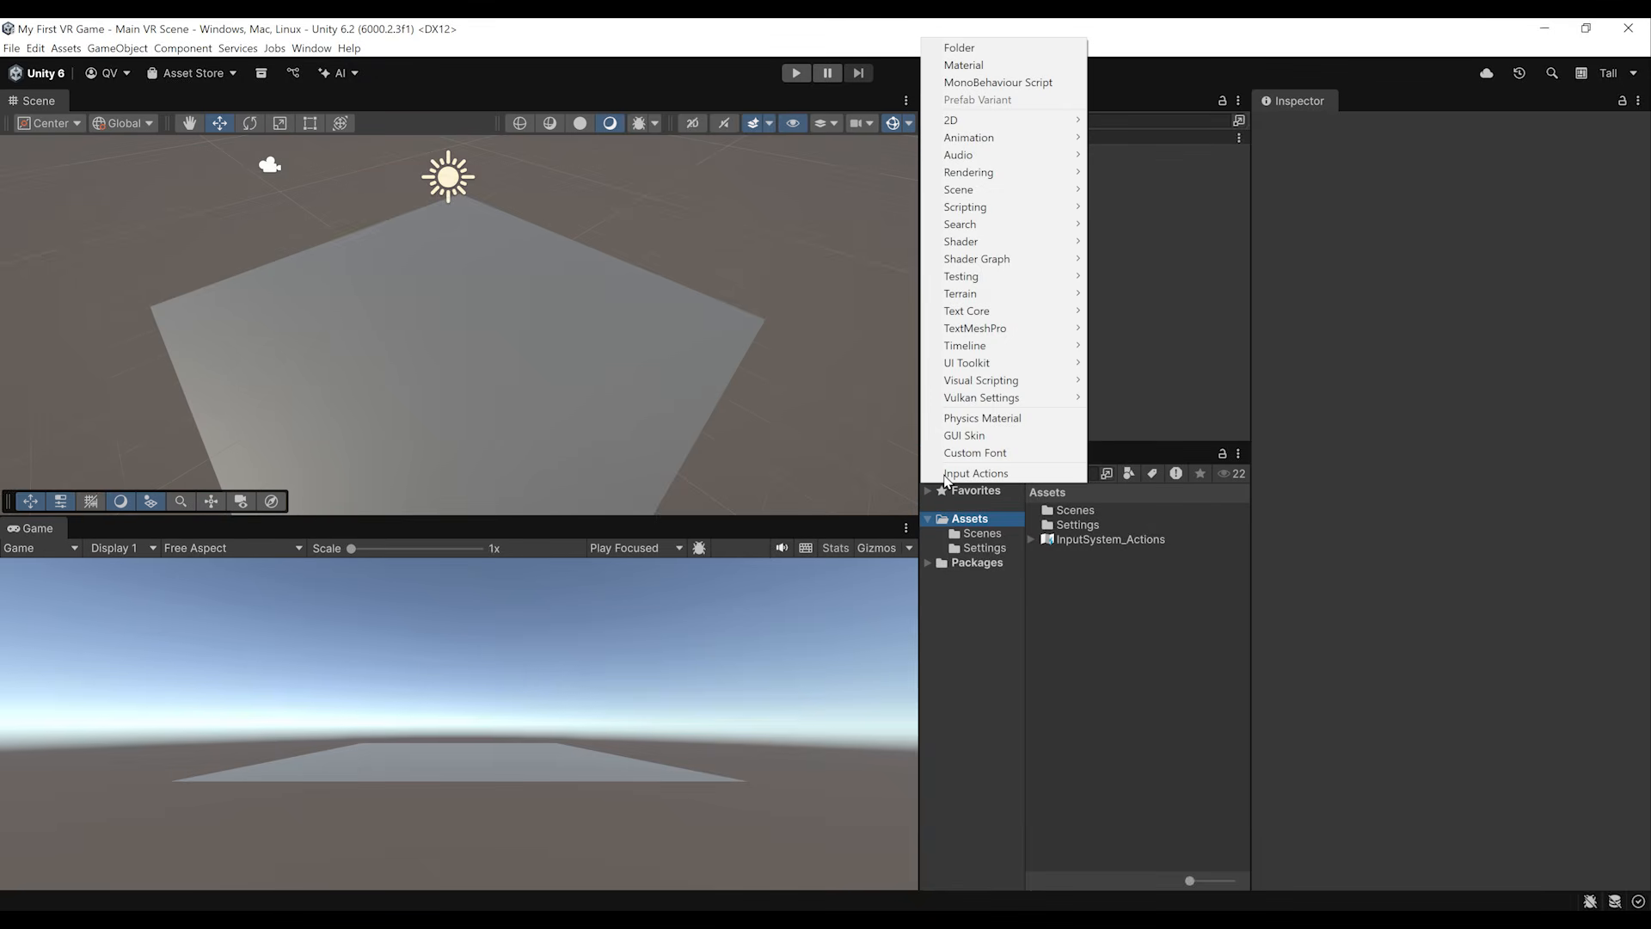
pyautogui.click(992, 65)
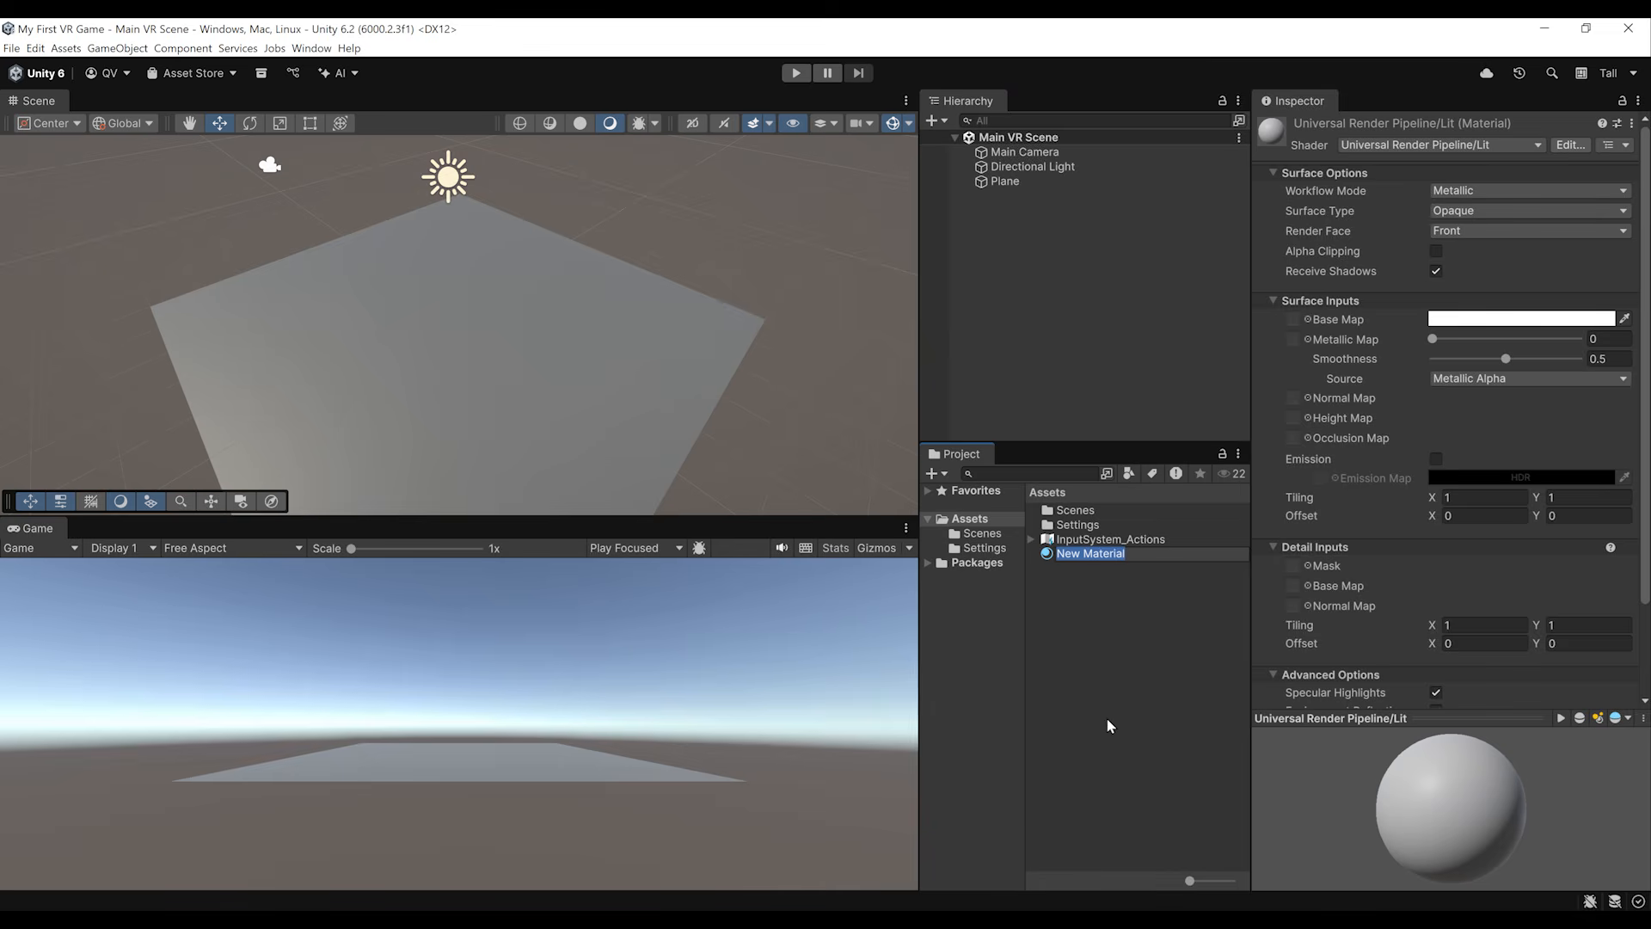
pyautogui.write('Ground Material')
pyautogui.press('Return')
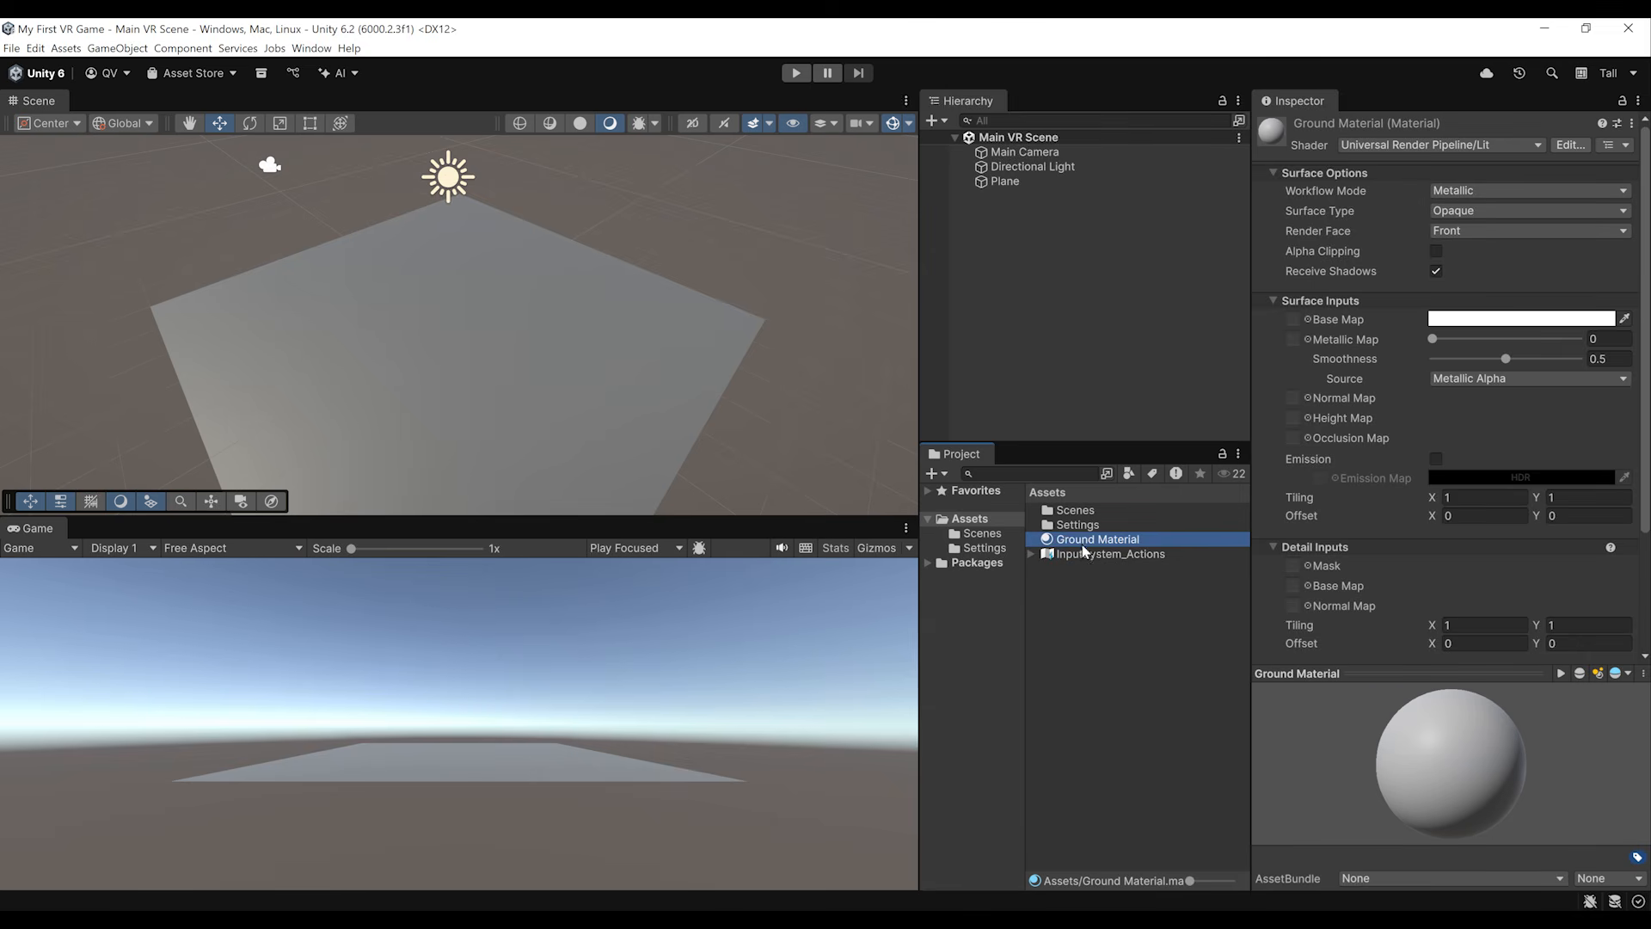
# Step: Apply Ground Material to the plane and set its base map colour to near-black, hex 101010
pyautogui.moveTo(1084, 550); pyautogui.dragTo(575, 414)
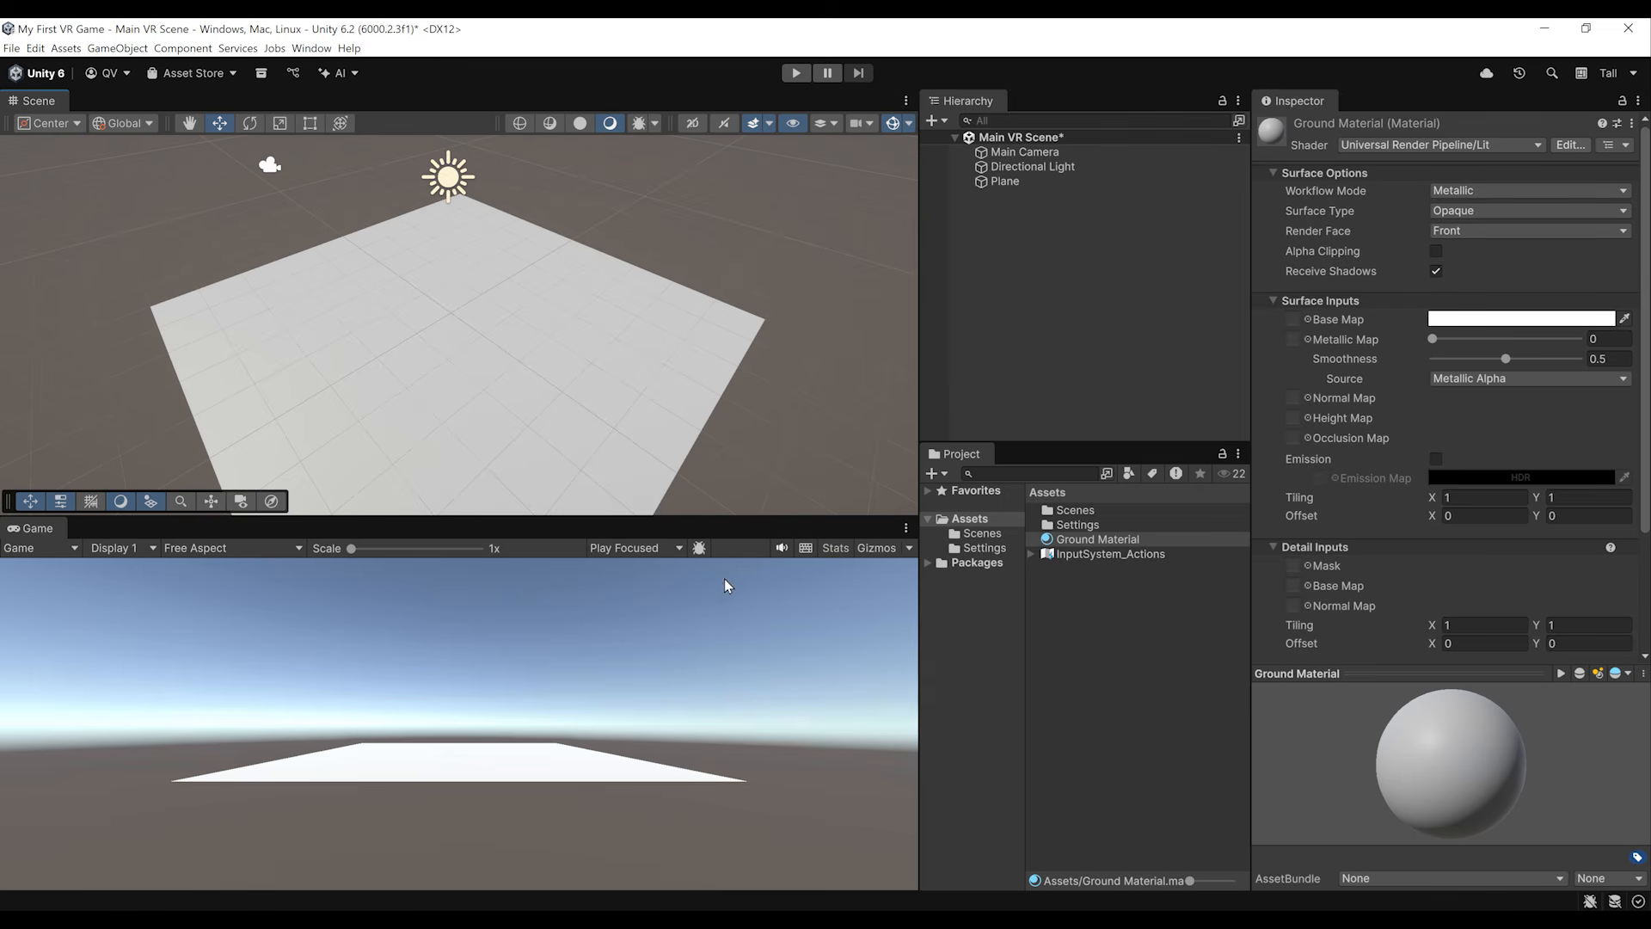
pyautogui.click(1484, 321)
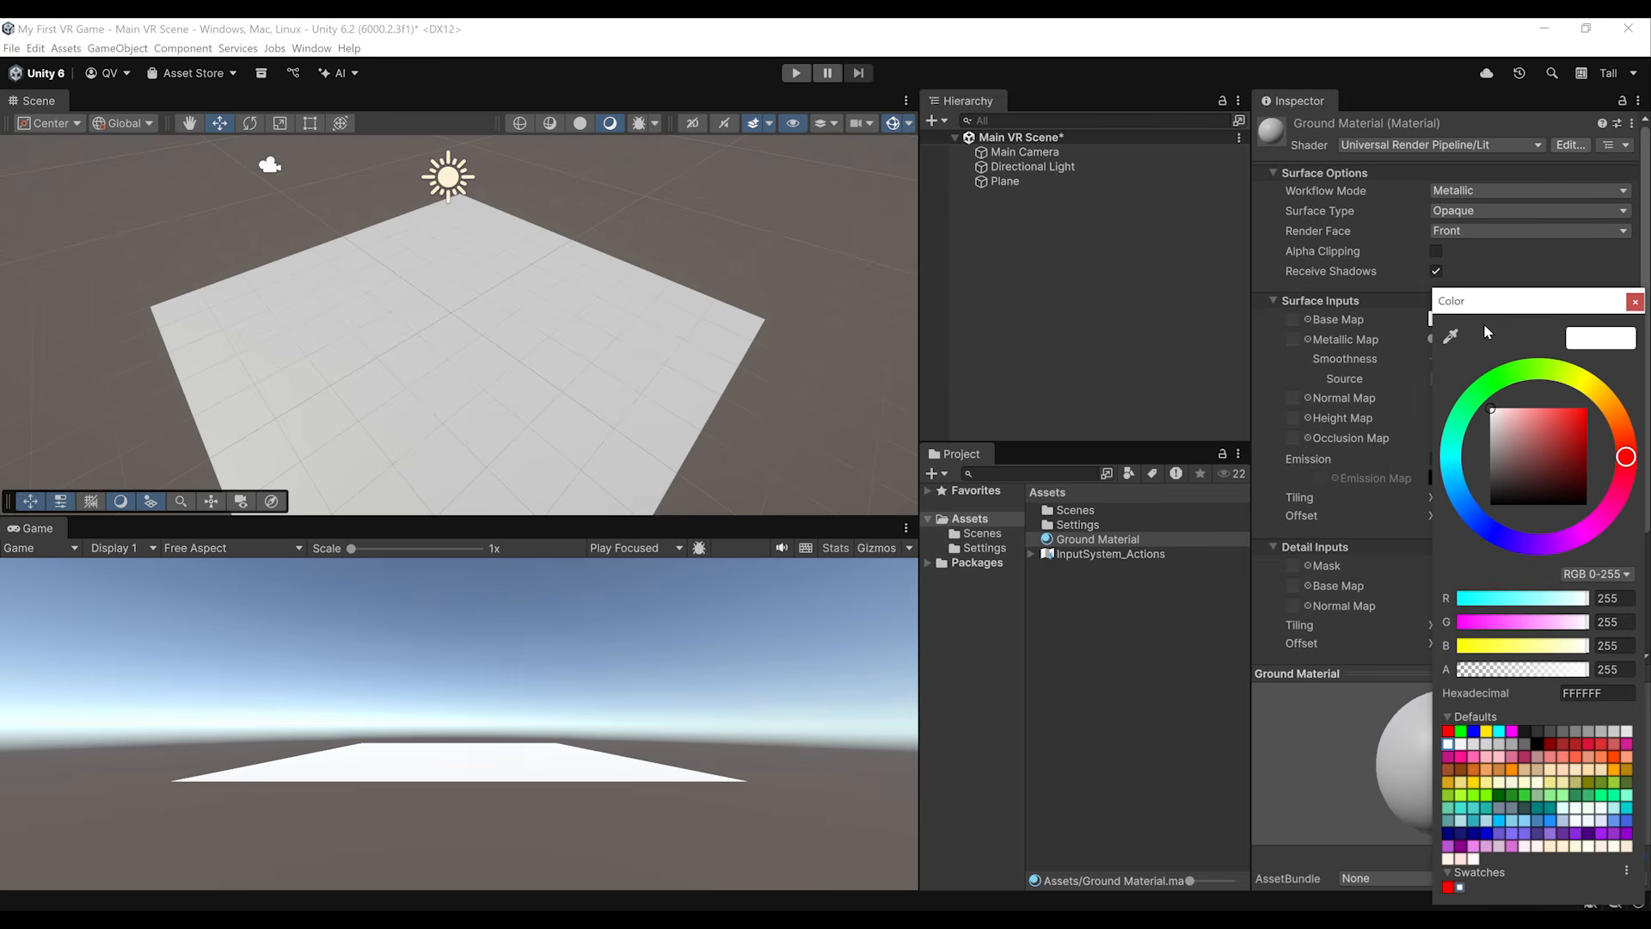
pyautogui.moveTo(1491, 410); pyautogui.dragTo(1427, 499)
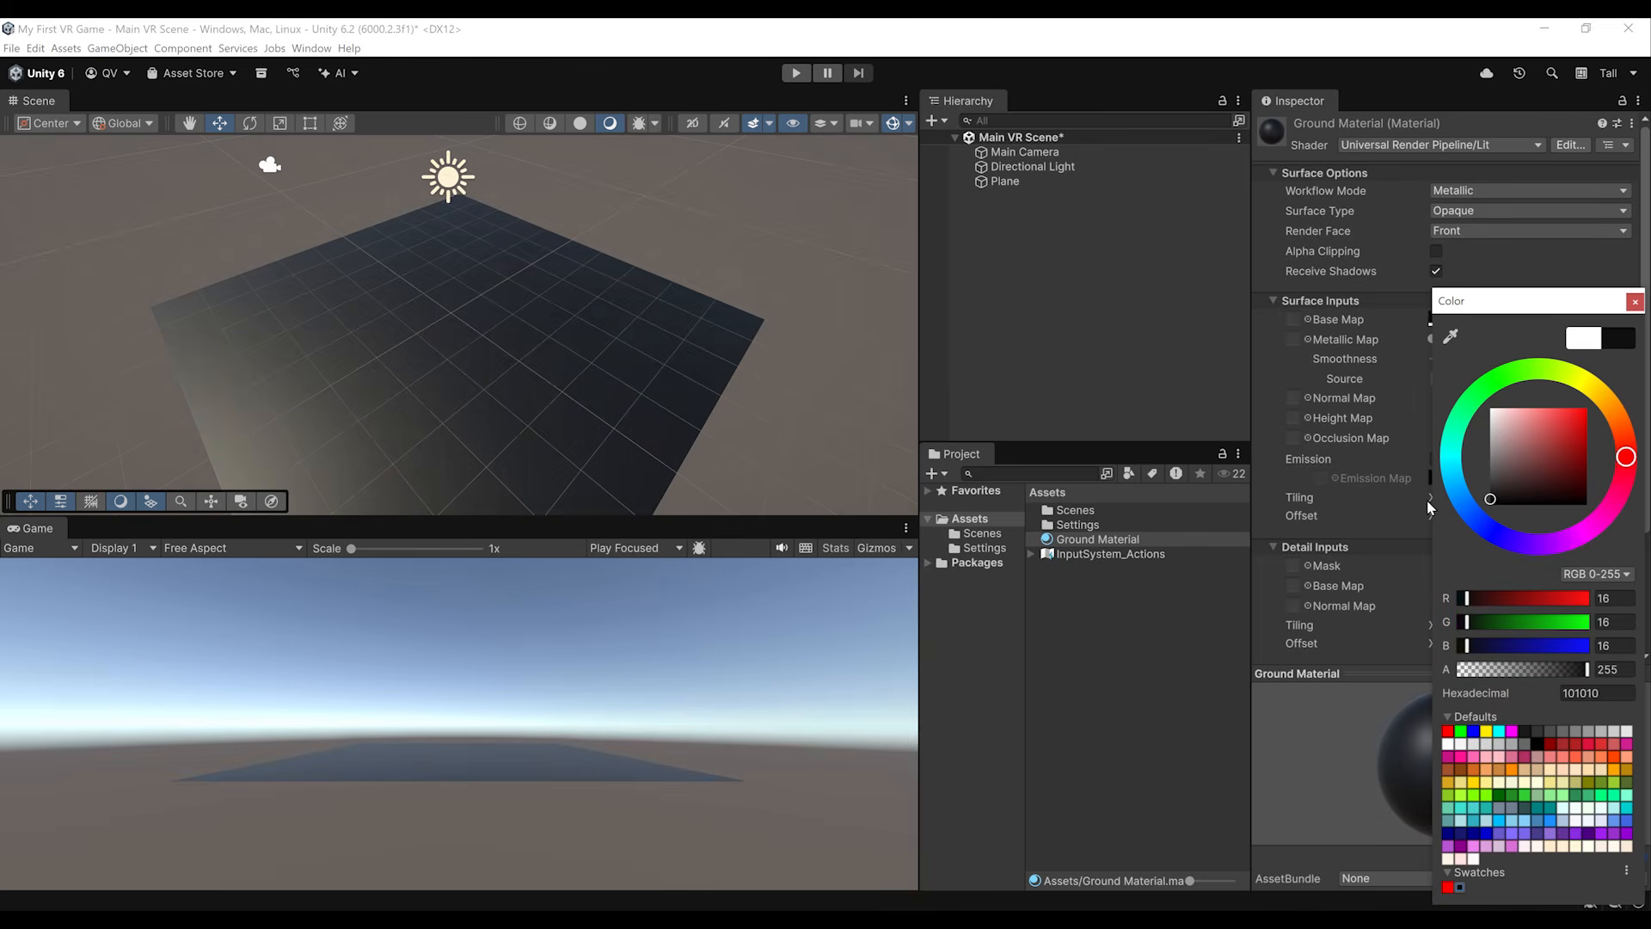
pyautogui.click(1634, 301)
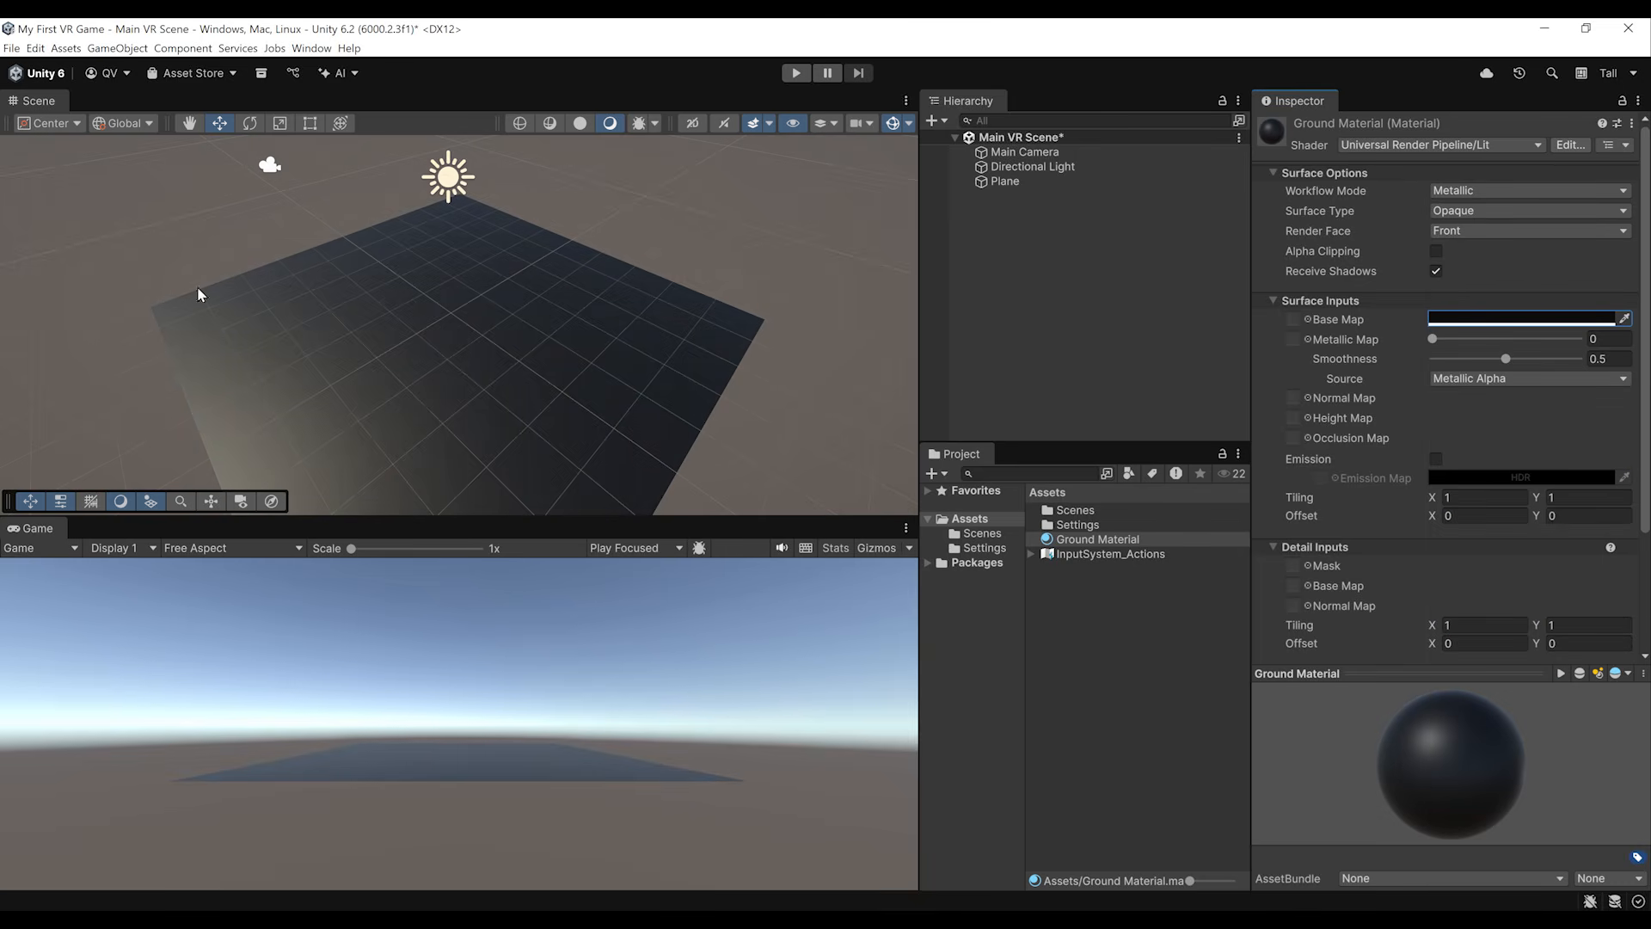
# Step: Set Ground Material's smoothness to 0, select the Main Camera and save the scene
pyautogui.keyDown('alt'); pyautogui.moveTo(316, 402); pyautogui.dragTo(1552, 283); pyautogui.keyUp('alt')
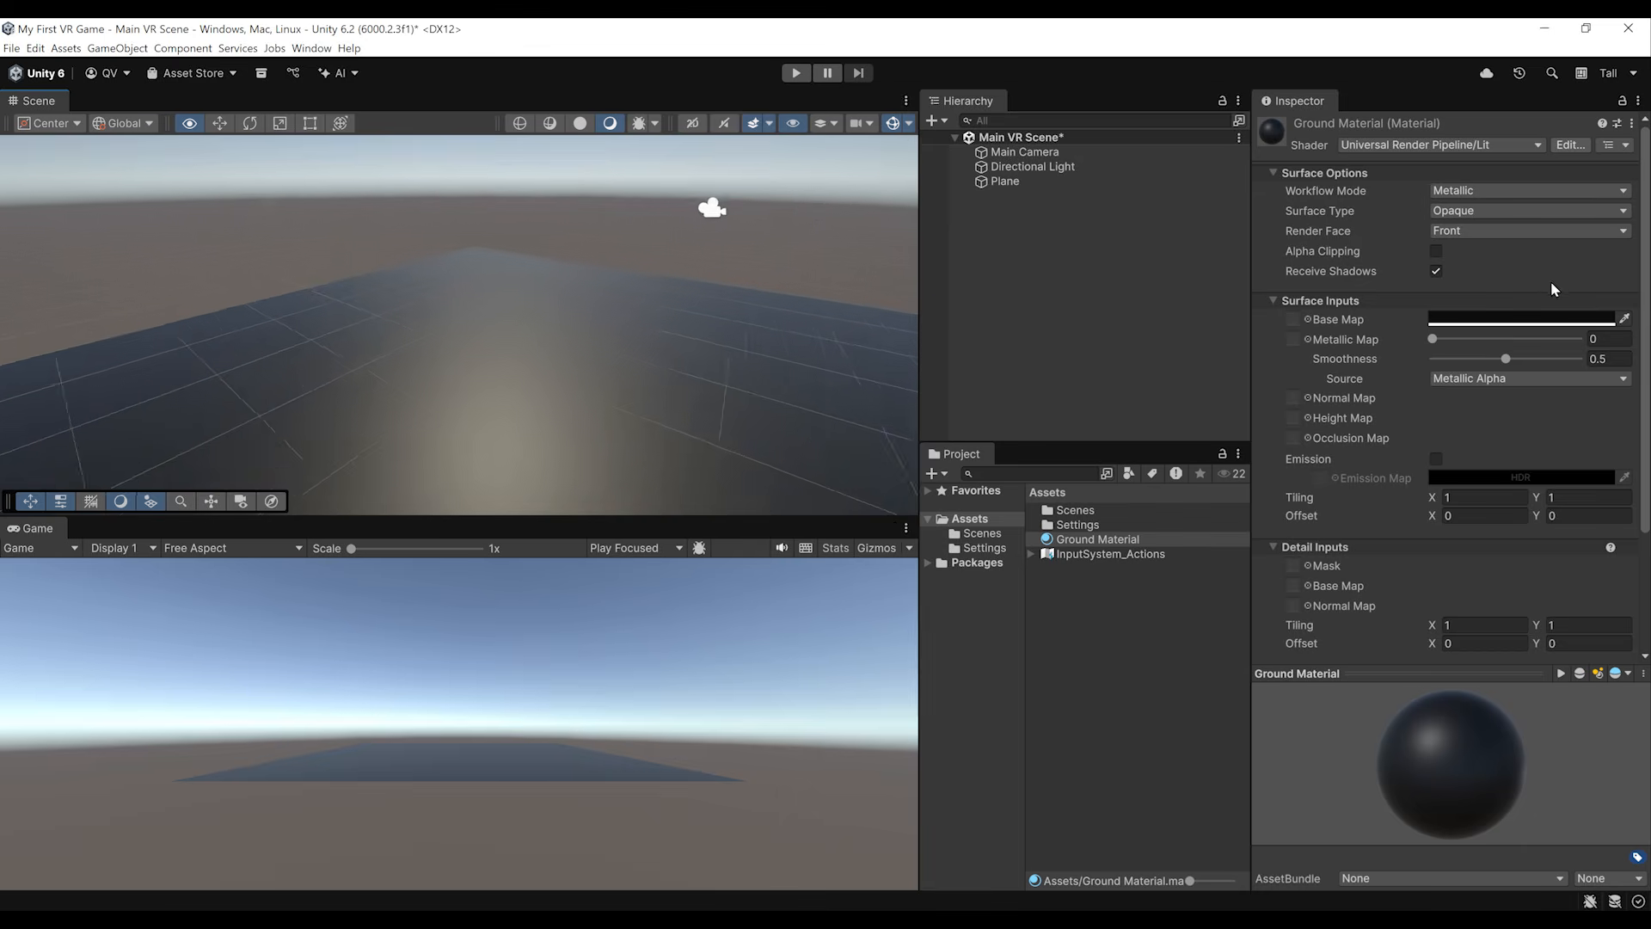
pyautogui.moveTo(1553, 289); pyautogui.dragTo(43, 280, button='right')
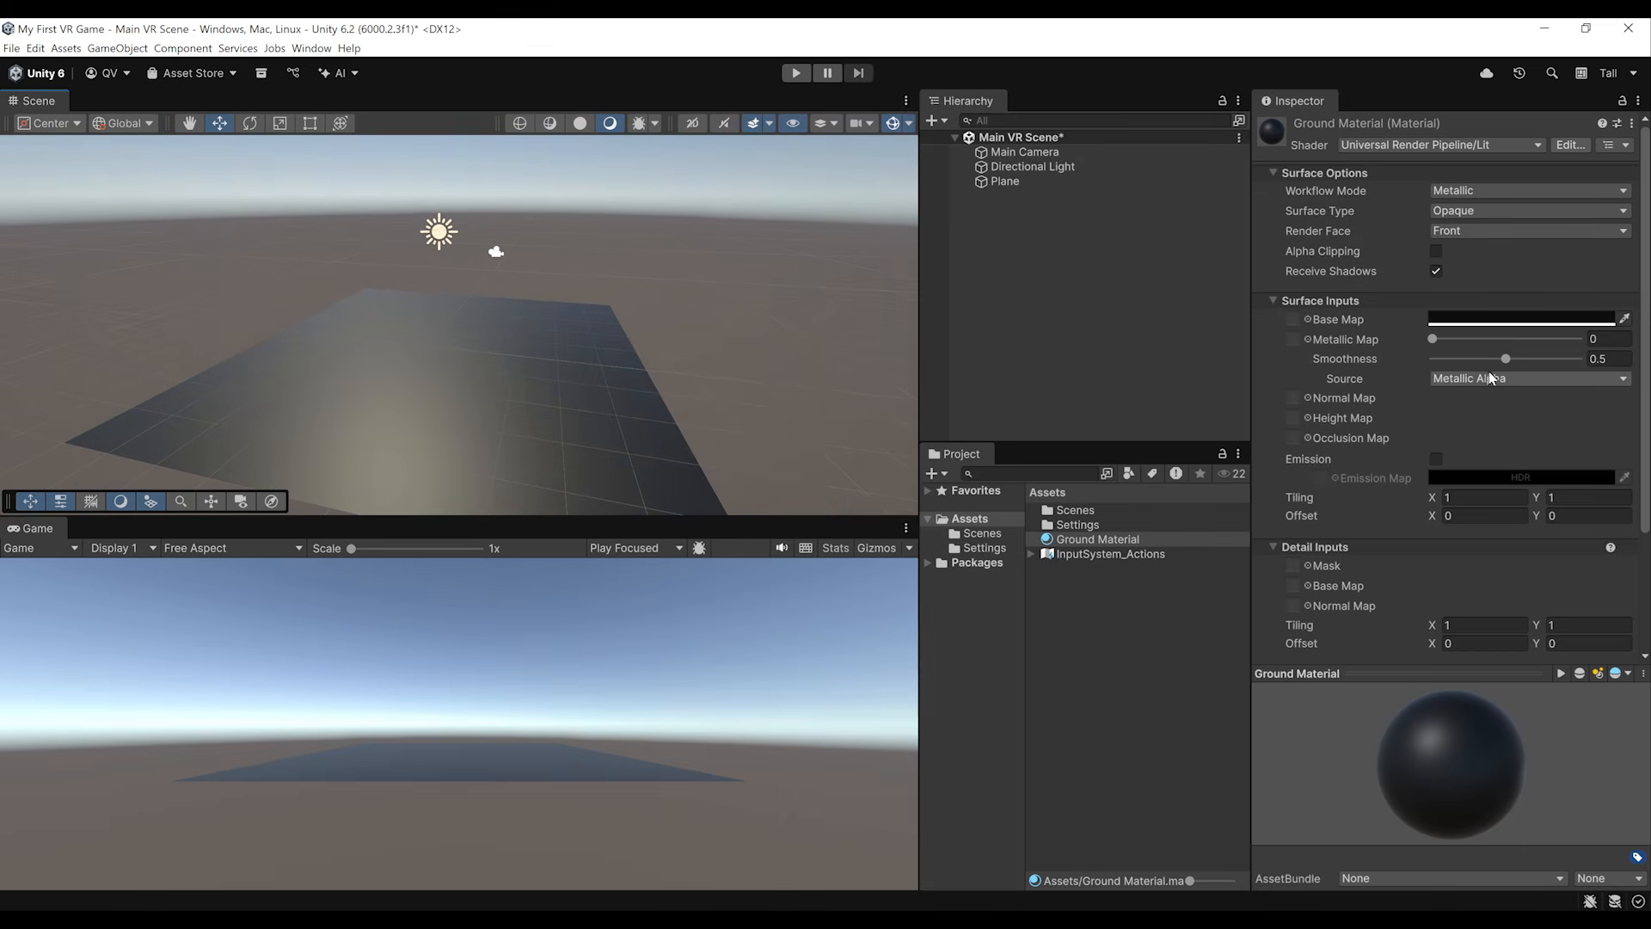
pyautogui.click(1600, 359)
pyautogui.write('0')
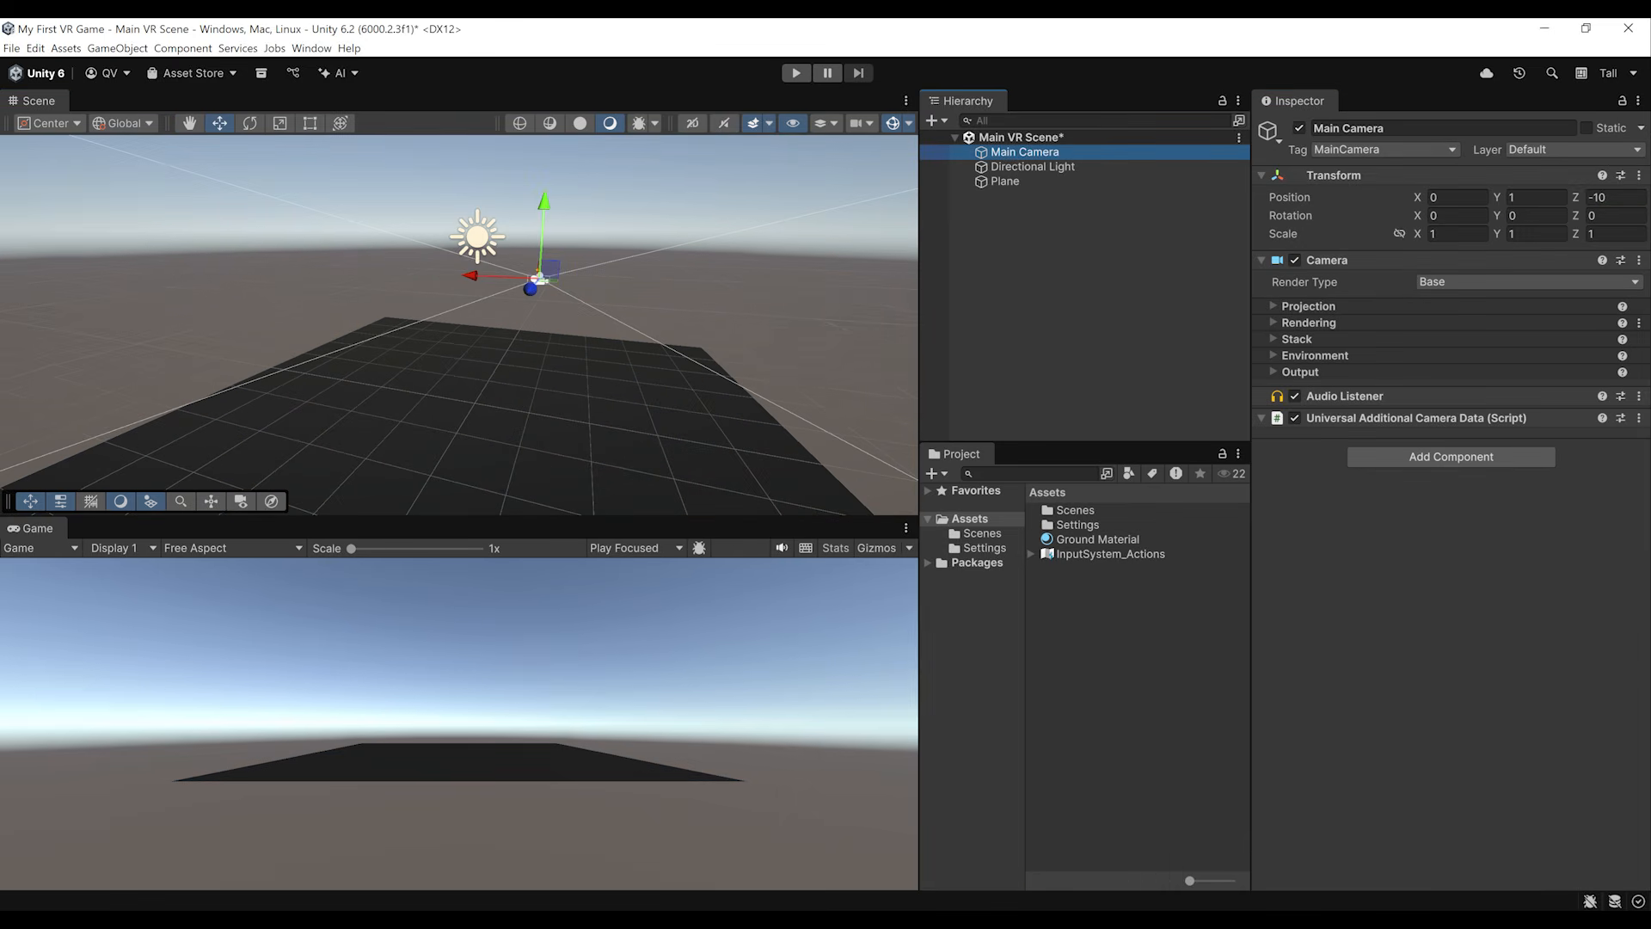
pyautogui.hotkey('ctrl', 's')
pyautogui.keyDown('alt'); pyautogui.moveTo(533, 370); pyautogui.dragTo(461, 392); pyautogui.keyUp('alt')
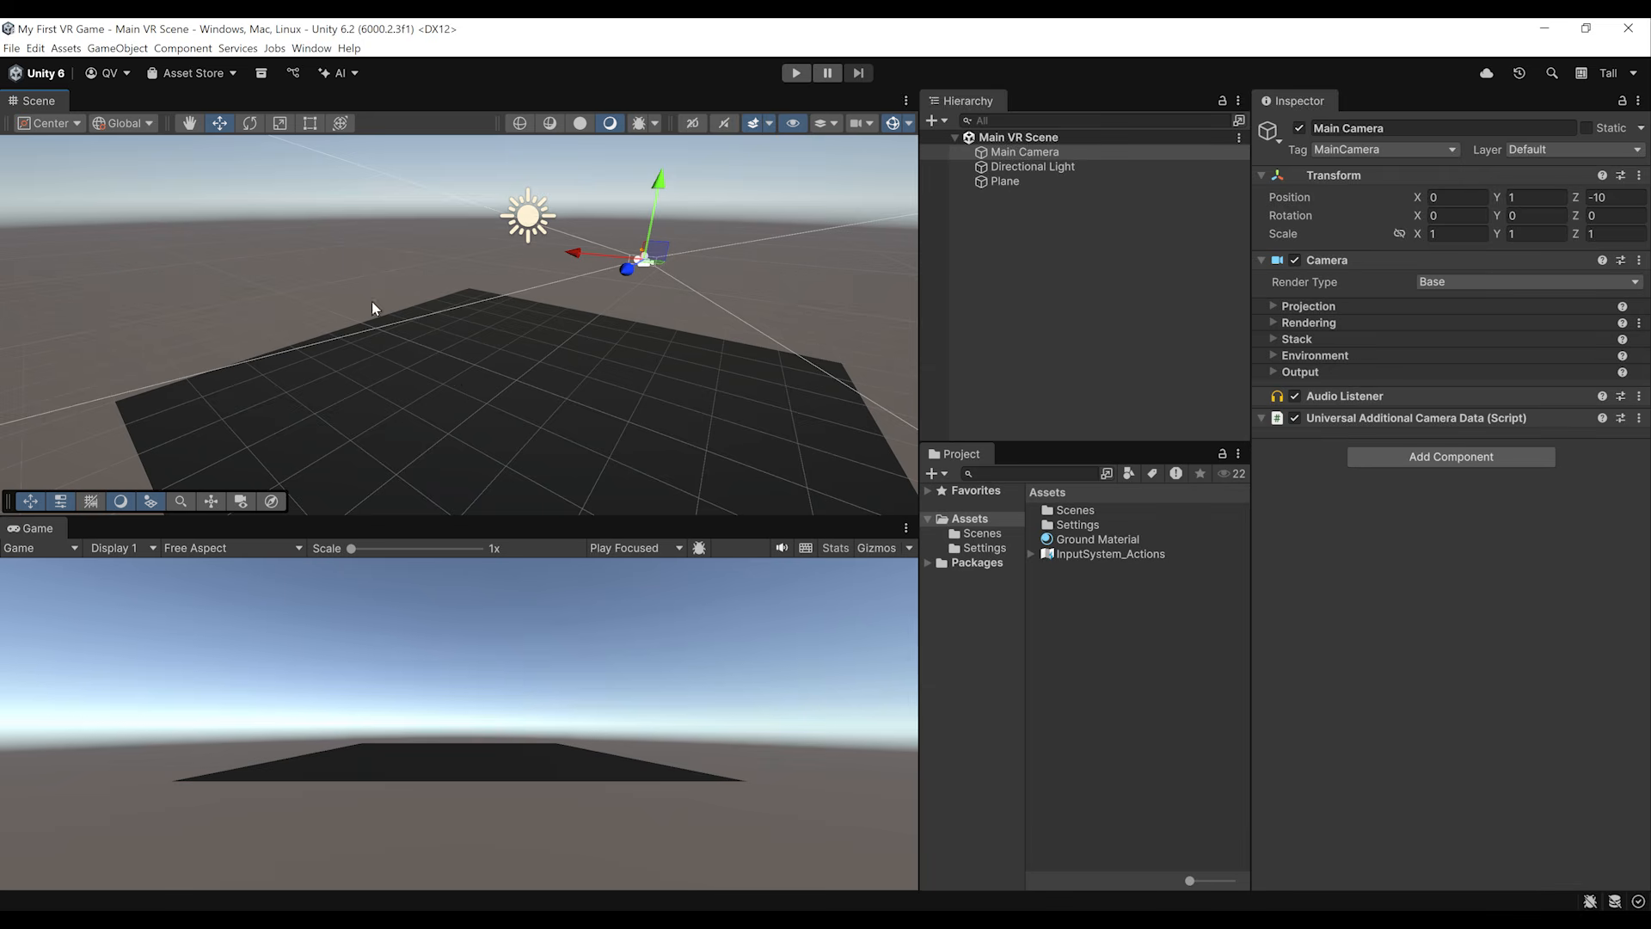
pyautogui.moveTo(418, 344); pyautogui.dragTo(428, 378, button='right')
pyautogui.moveTo(428, 379); pyautogui.dragTo(435, 390, button='middle')
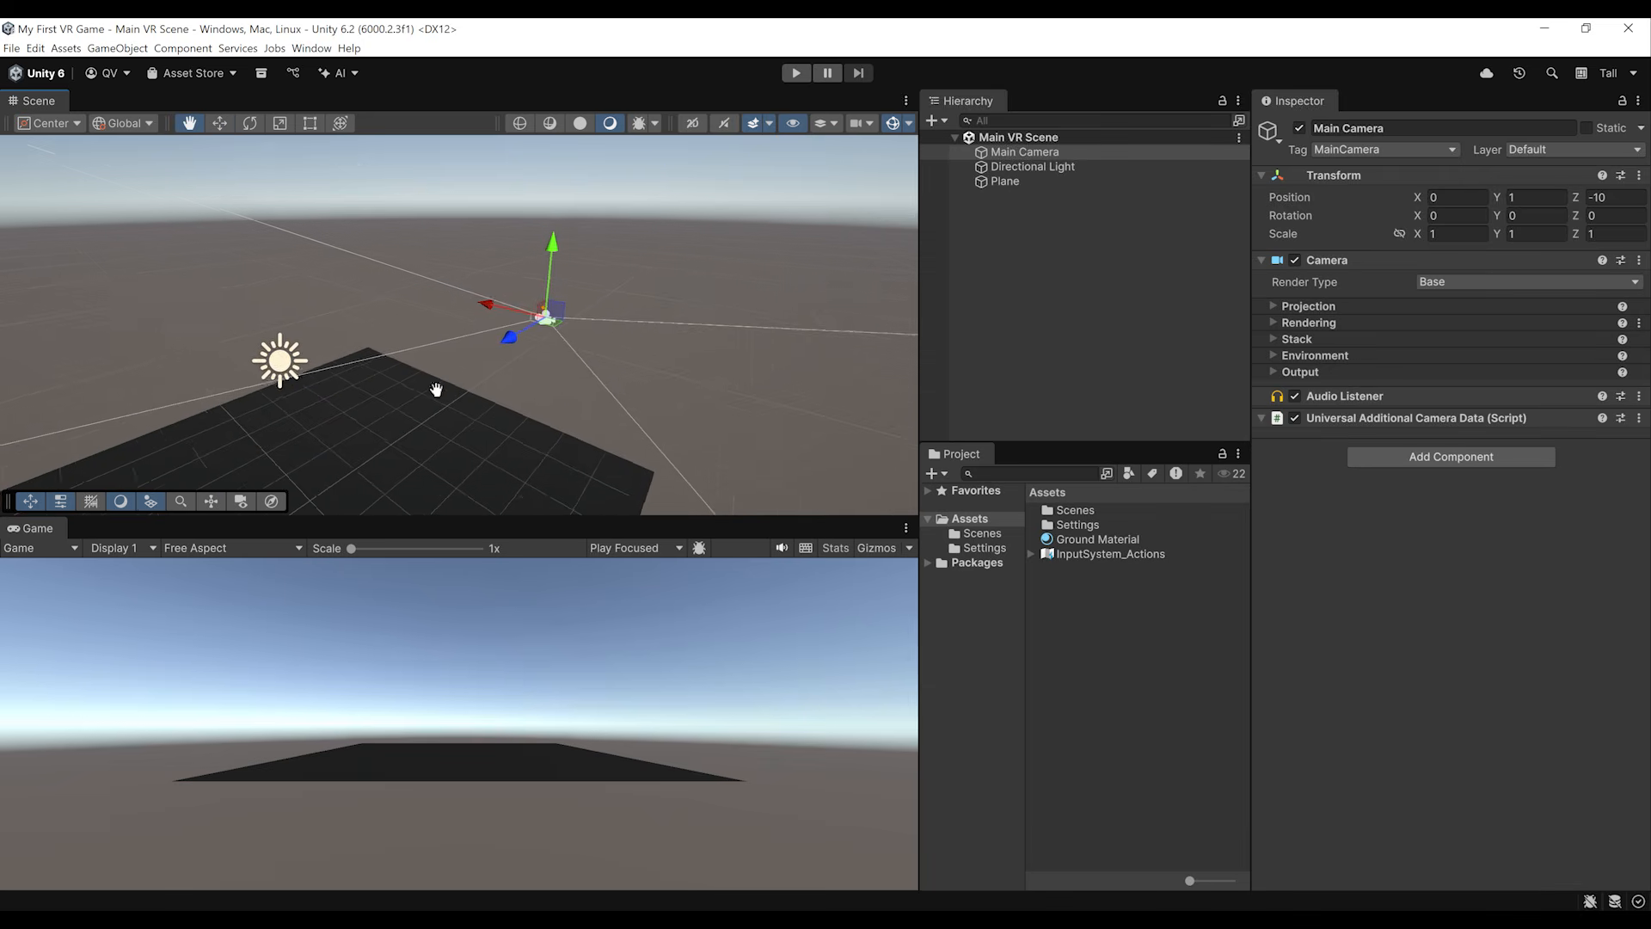
pyautogui.moveTo(435, 391); pyautogui.dragTo(504, 415, button='right')
pyautogui.moveTo(504, 414); pyautogui.dragTo(483, 375, button='middle')
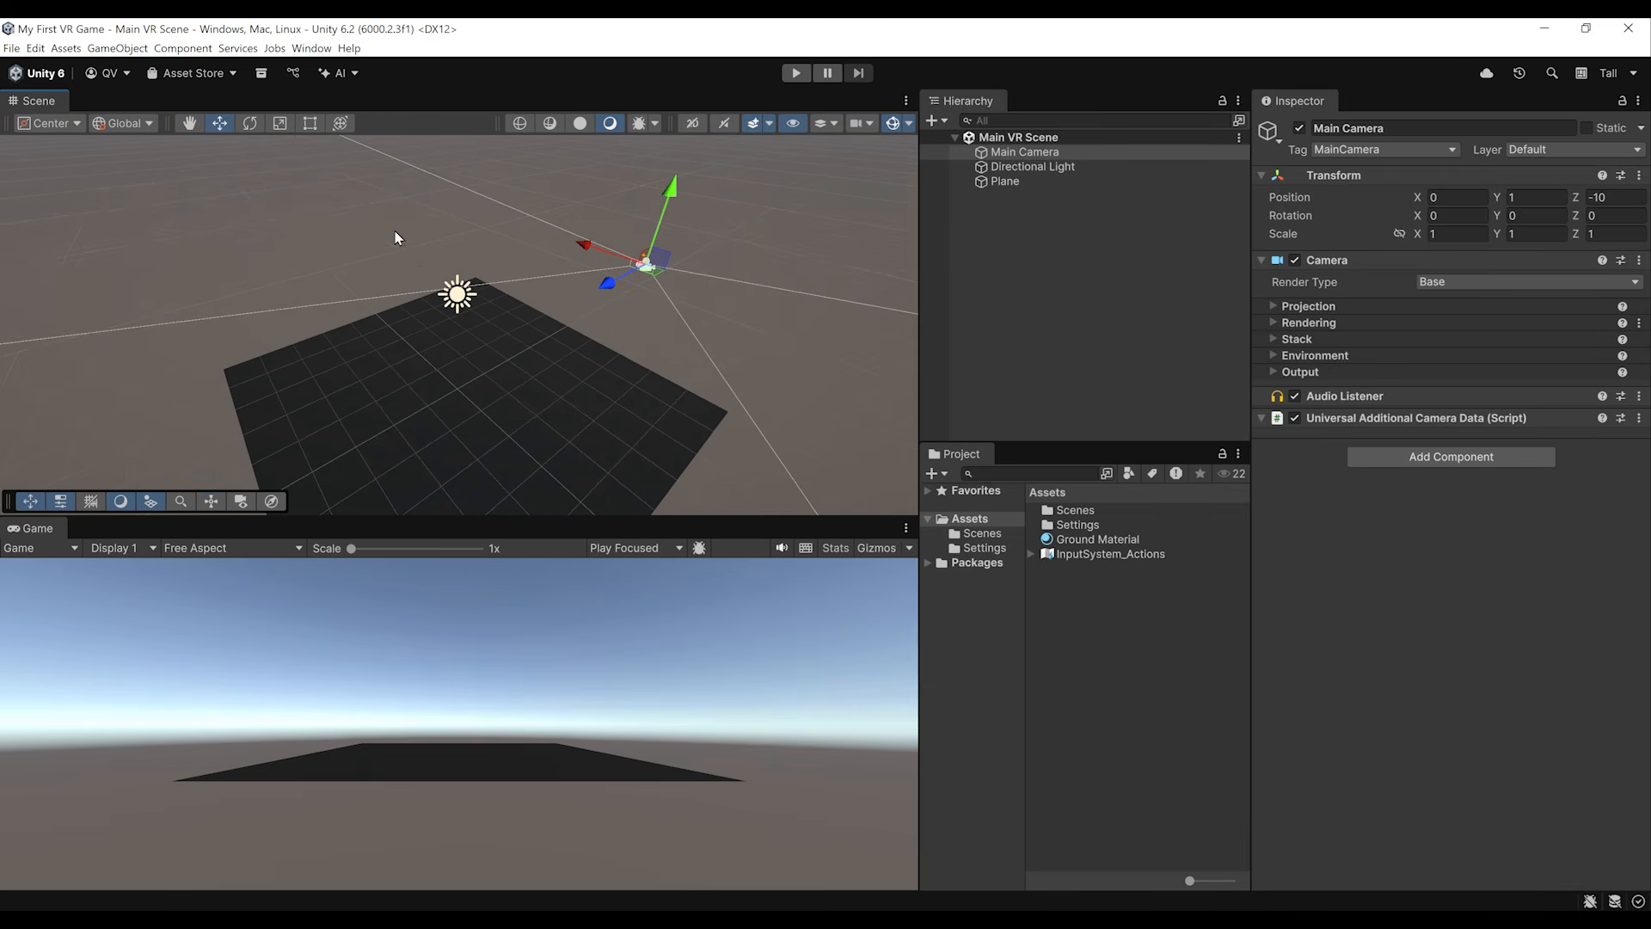
pyautogui.moveTo(643, 258); pyautogui.dragTo(616, 291, button='right')
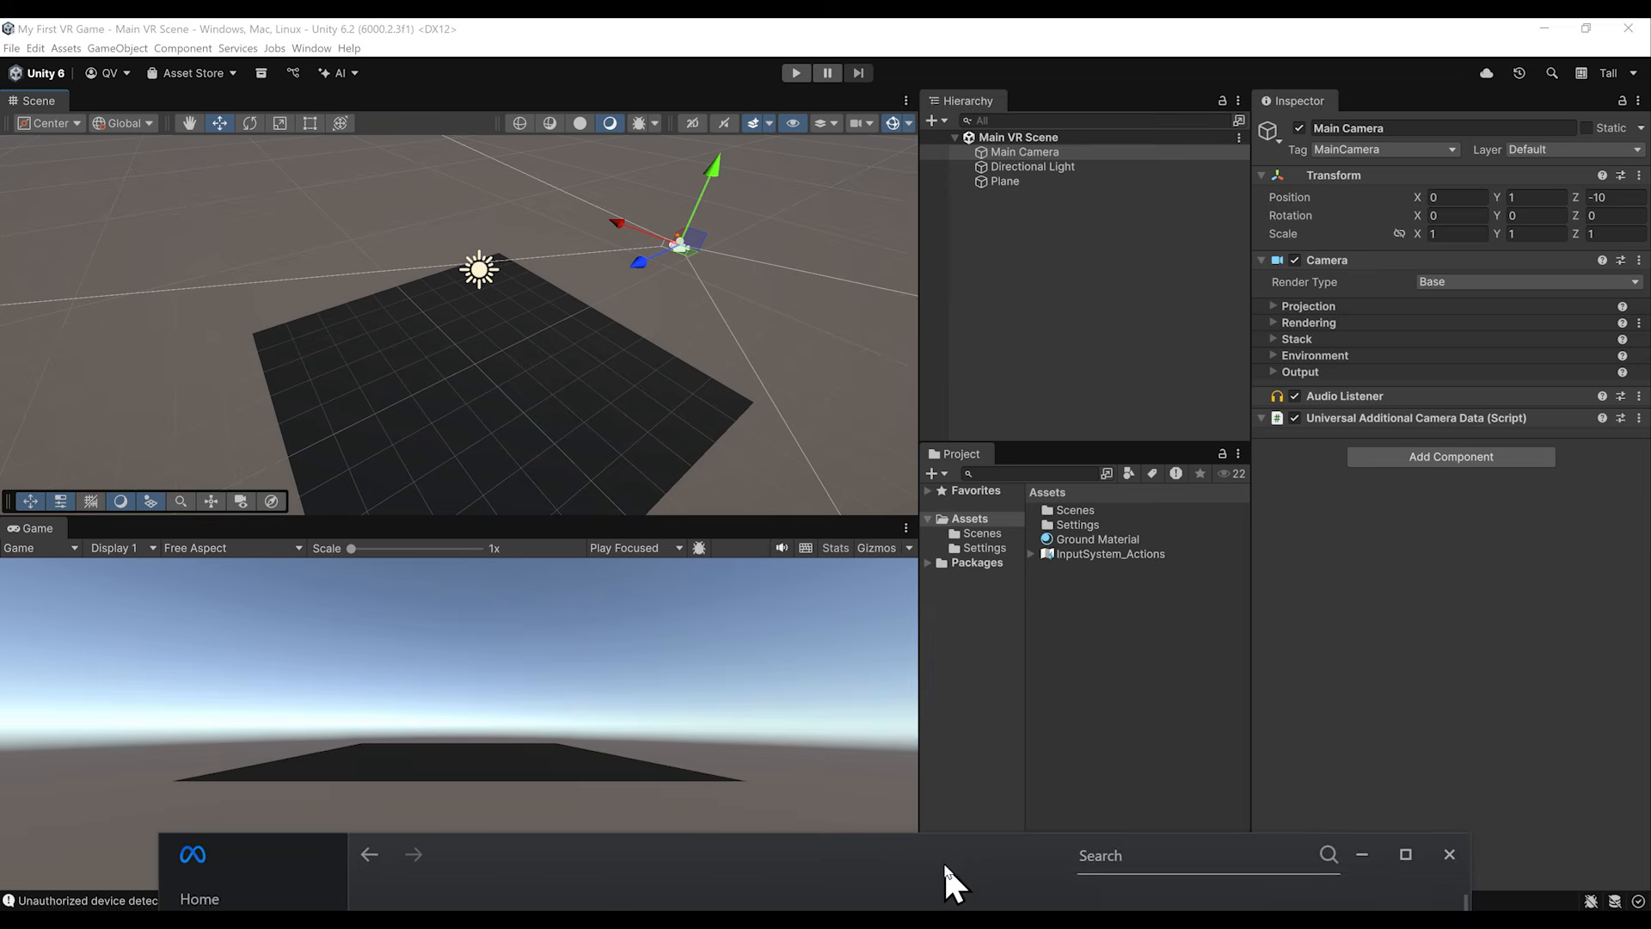
# Step: Switch to the Meta desktop app's device list to check the Meta Quest 3 connection
pyautogui.moveTo(942, 862); pyautogui.dragTo(1056, 86)
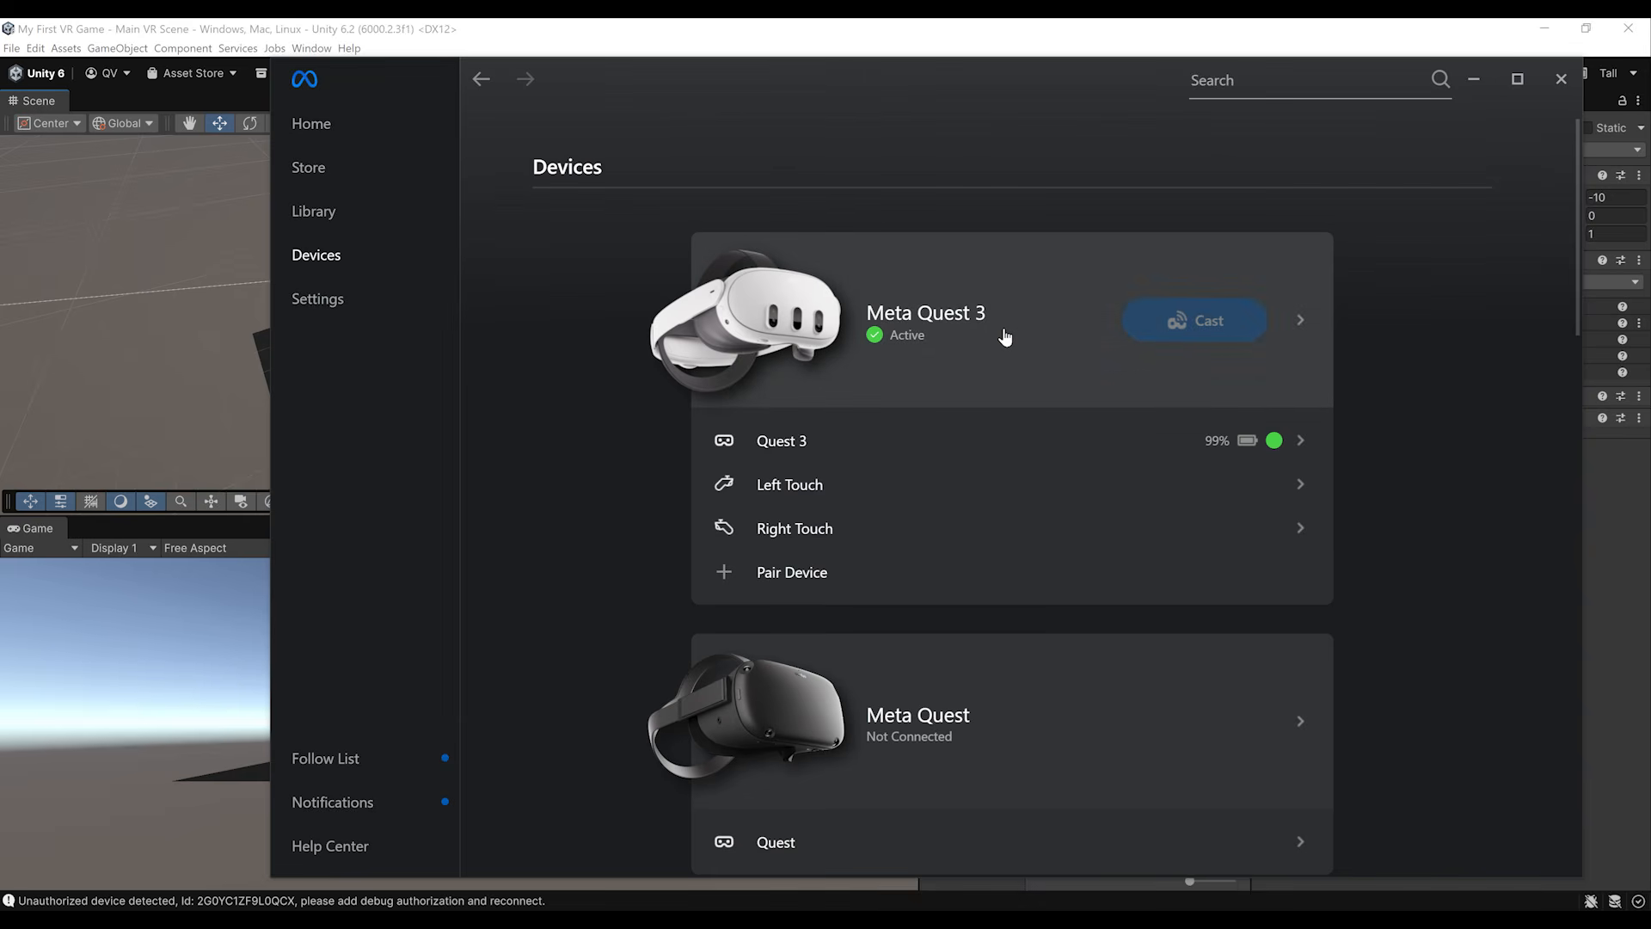
# Step: Review the Unknown sources and OpenXR Runtime options in the Meta app's general settings, and return to Unity
pyautogui.click(328, 302)
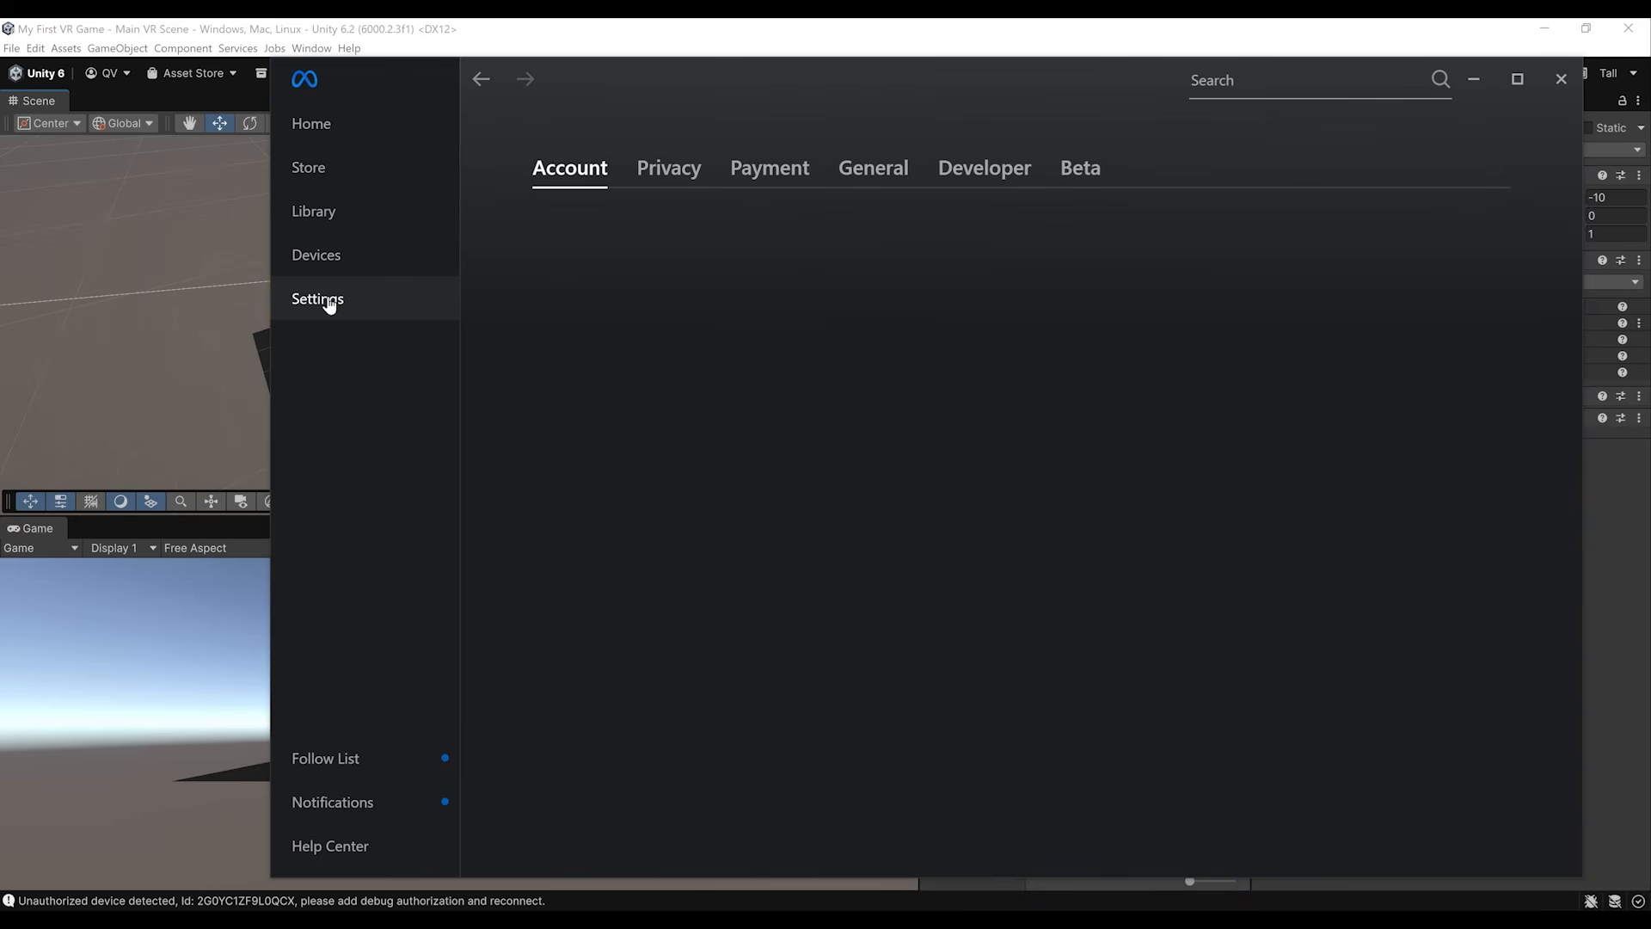
pyautogui.click(870, 176)
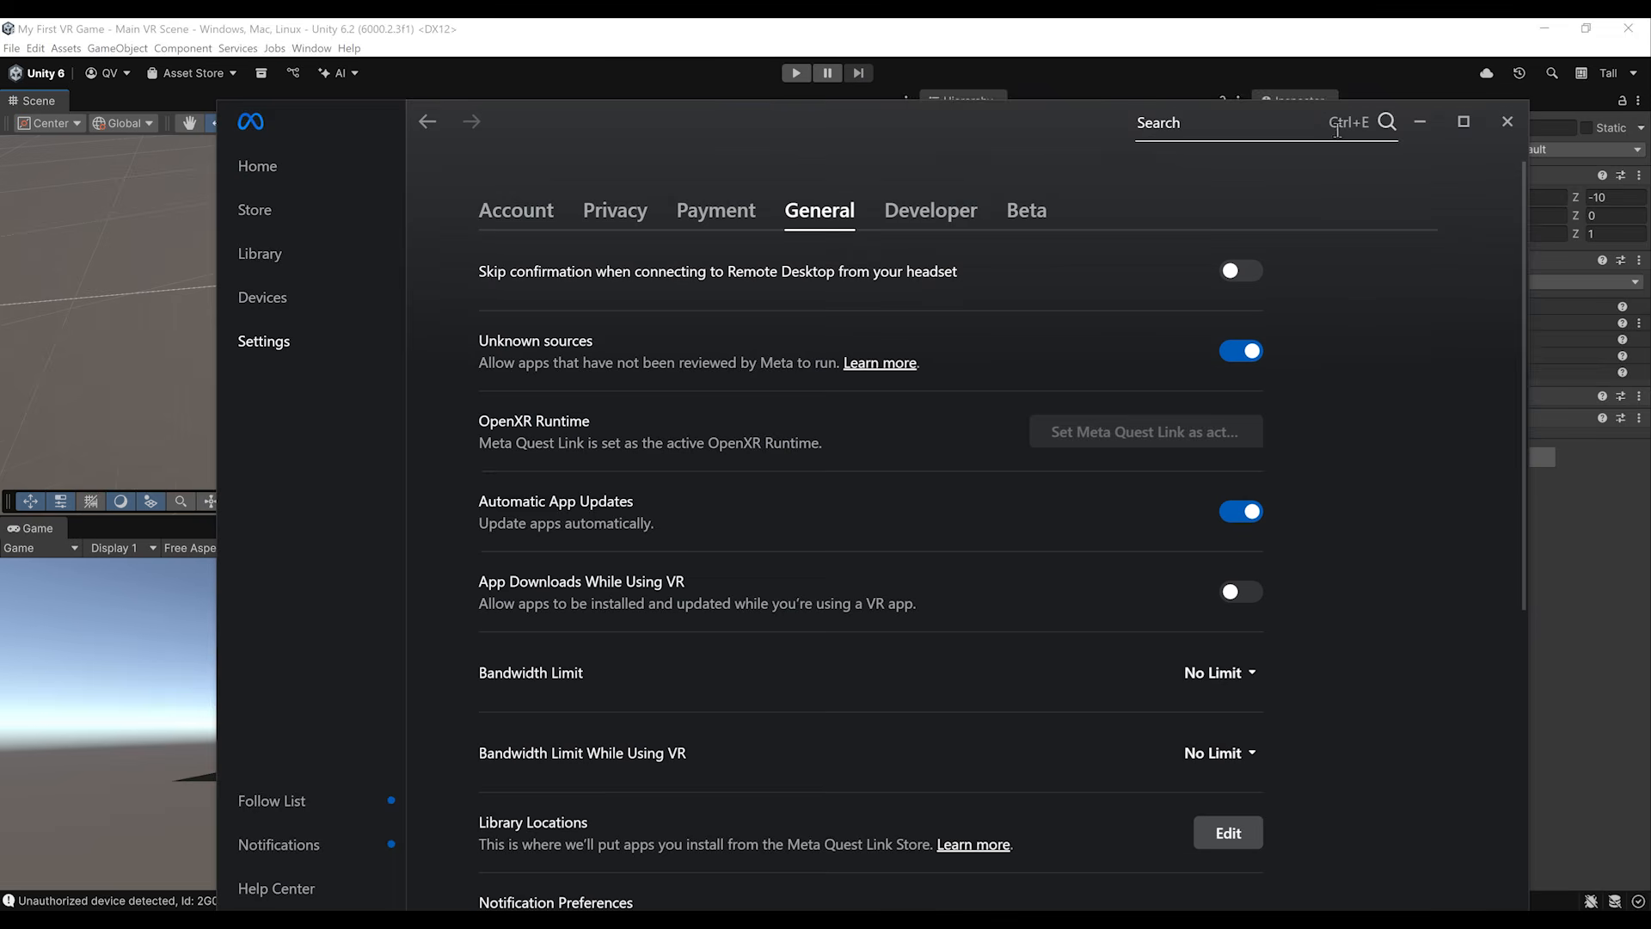
pyautogui.click(1422, 122)
# Step: Test-run the scene in Play mode and stop it
pyautogui.moveTo(606, 322); pyautogui.dragTo(888, 276, button='right')
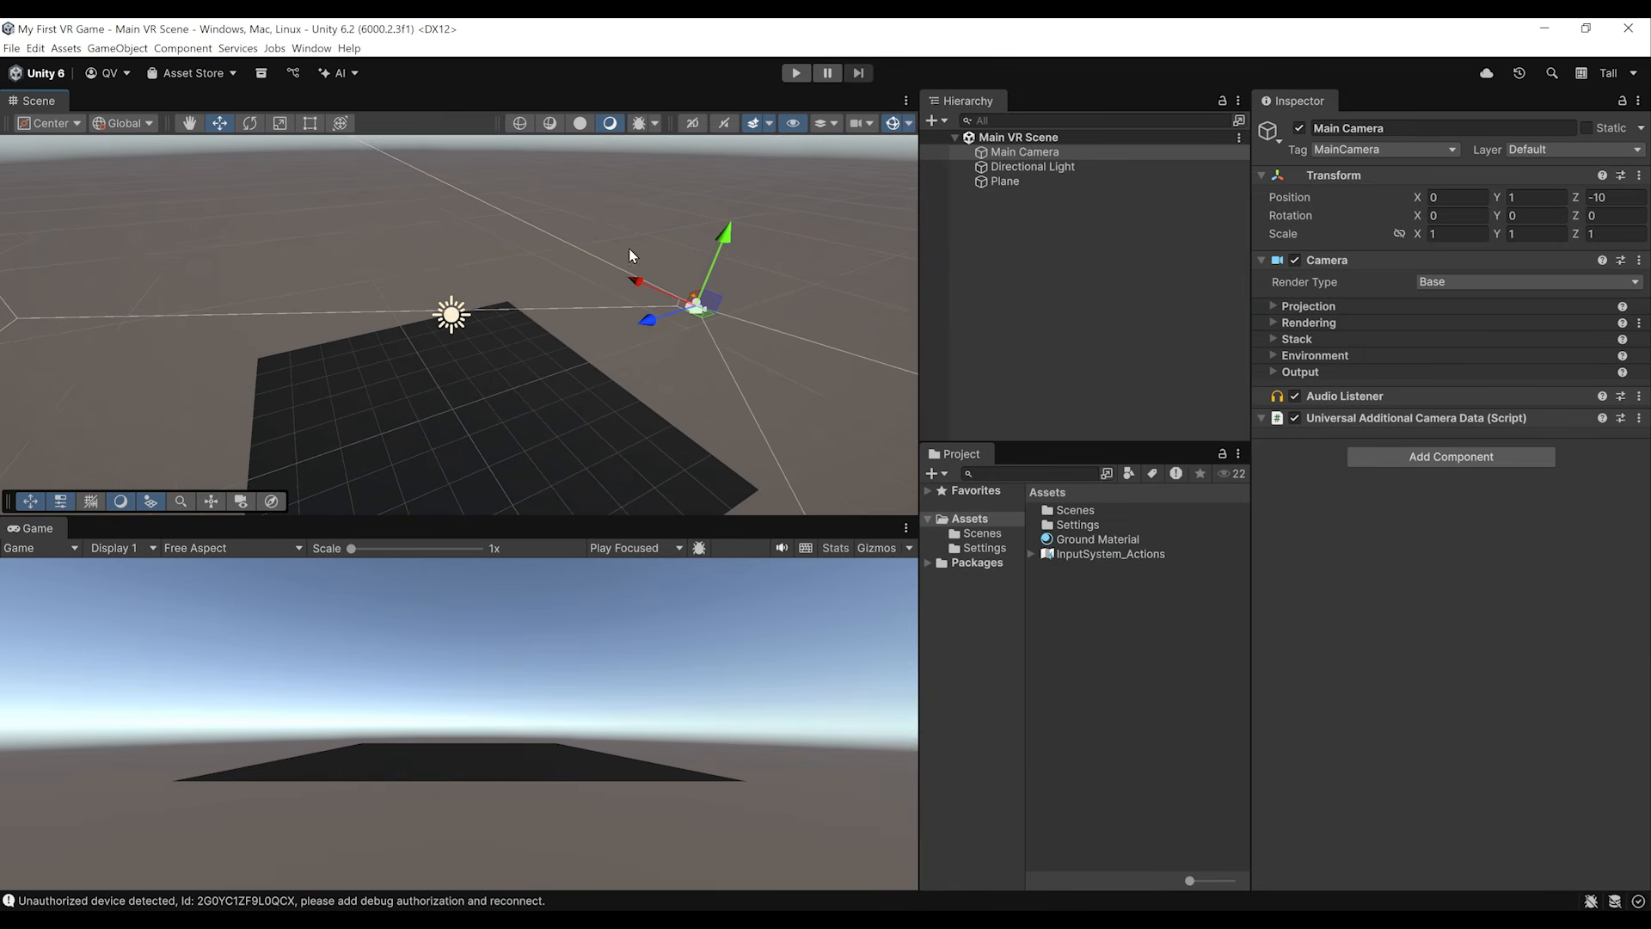
pyautogui.moveTo(503, 407); pyautogui.dragTo(480, 437, button='right')
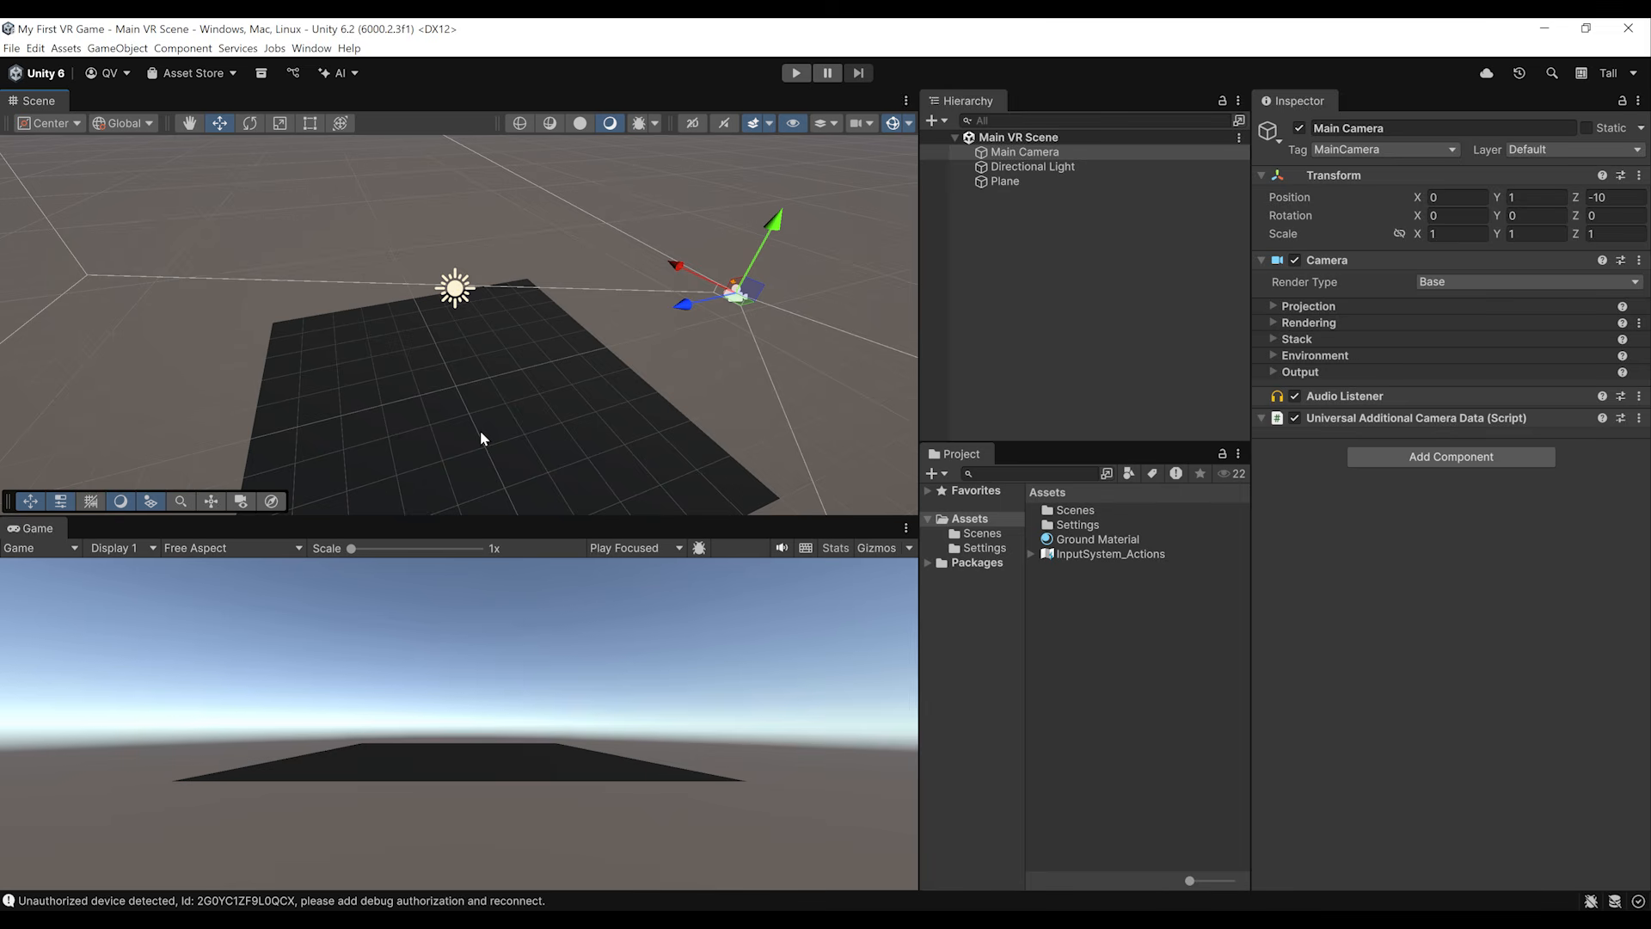
pyautogui.scroll(3, 636, 415)
pyautogui.scroll(-3, 637, 414)
pyautogui.moveTo(637, 415); pyautogui.dragTo(703, 336, button='right')
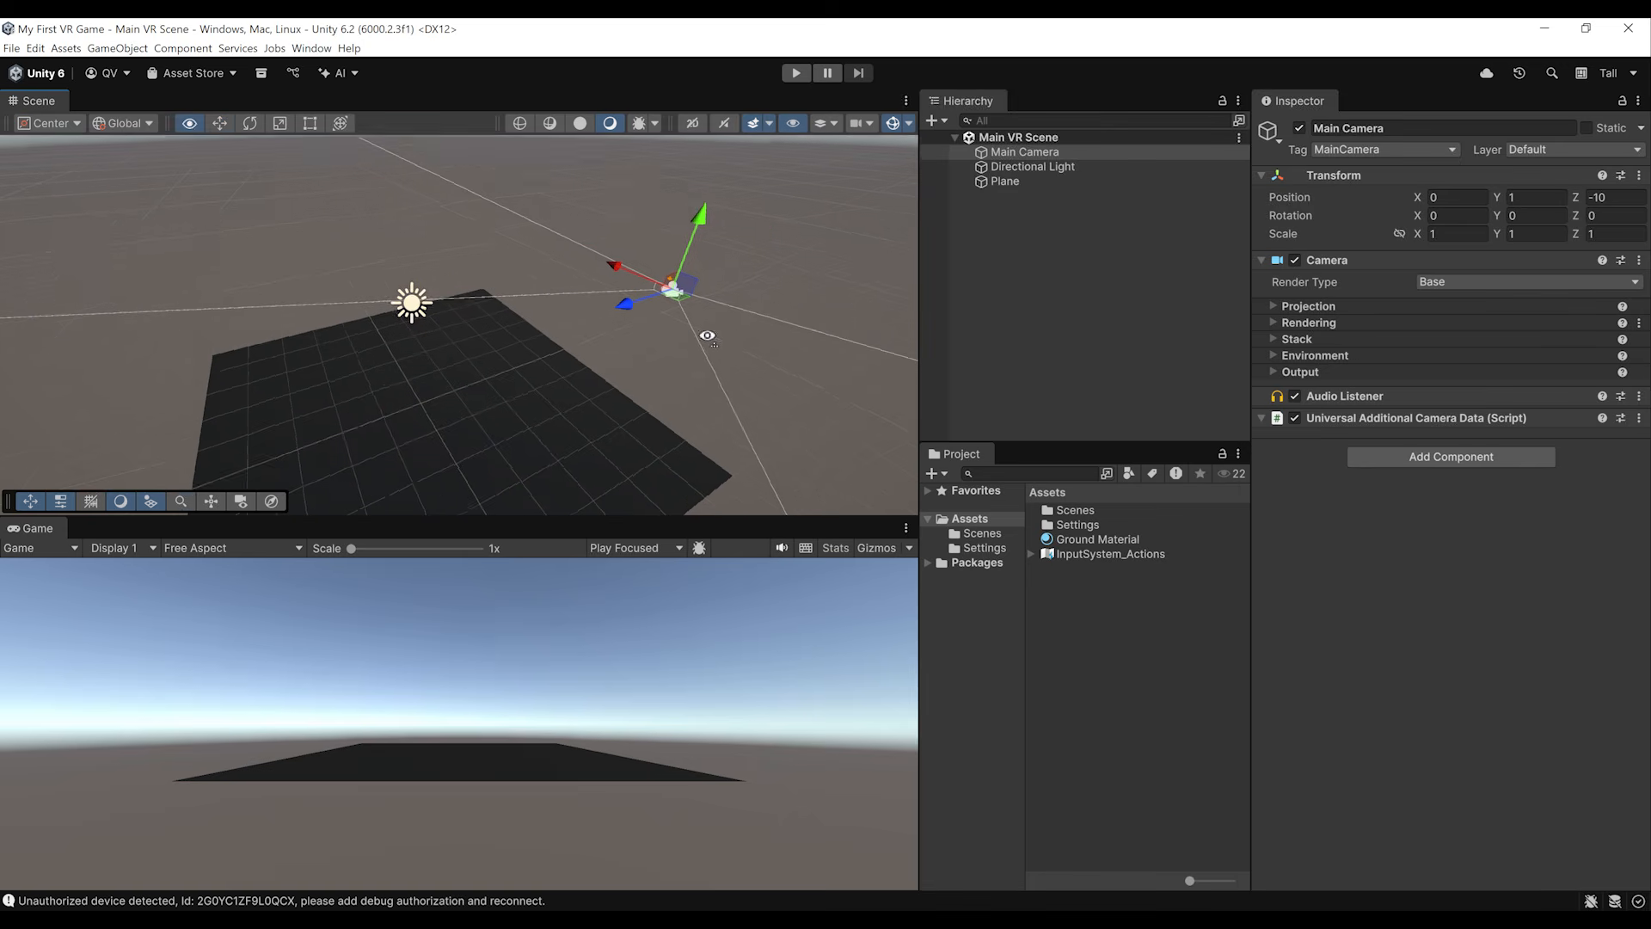
pyautogui.moveTo(674, 346); pyautogui.dragTo(650, 377, button='middle')
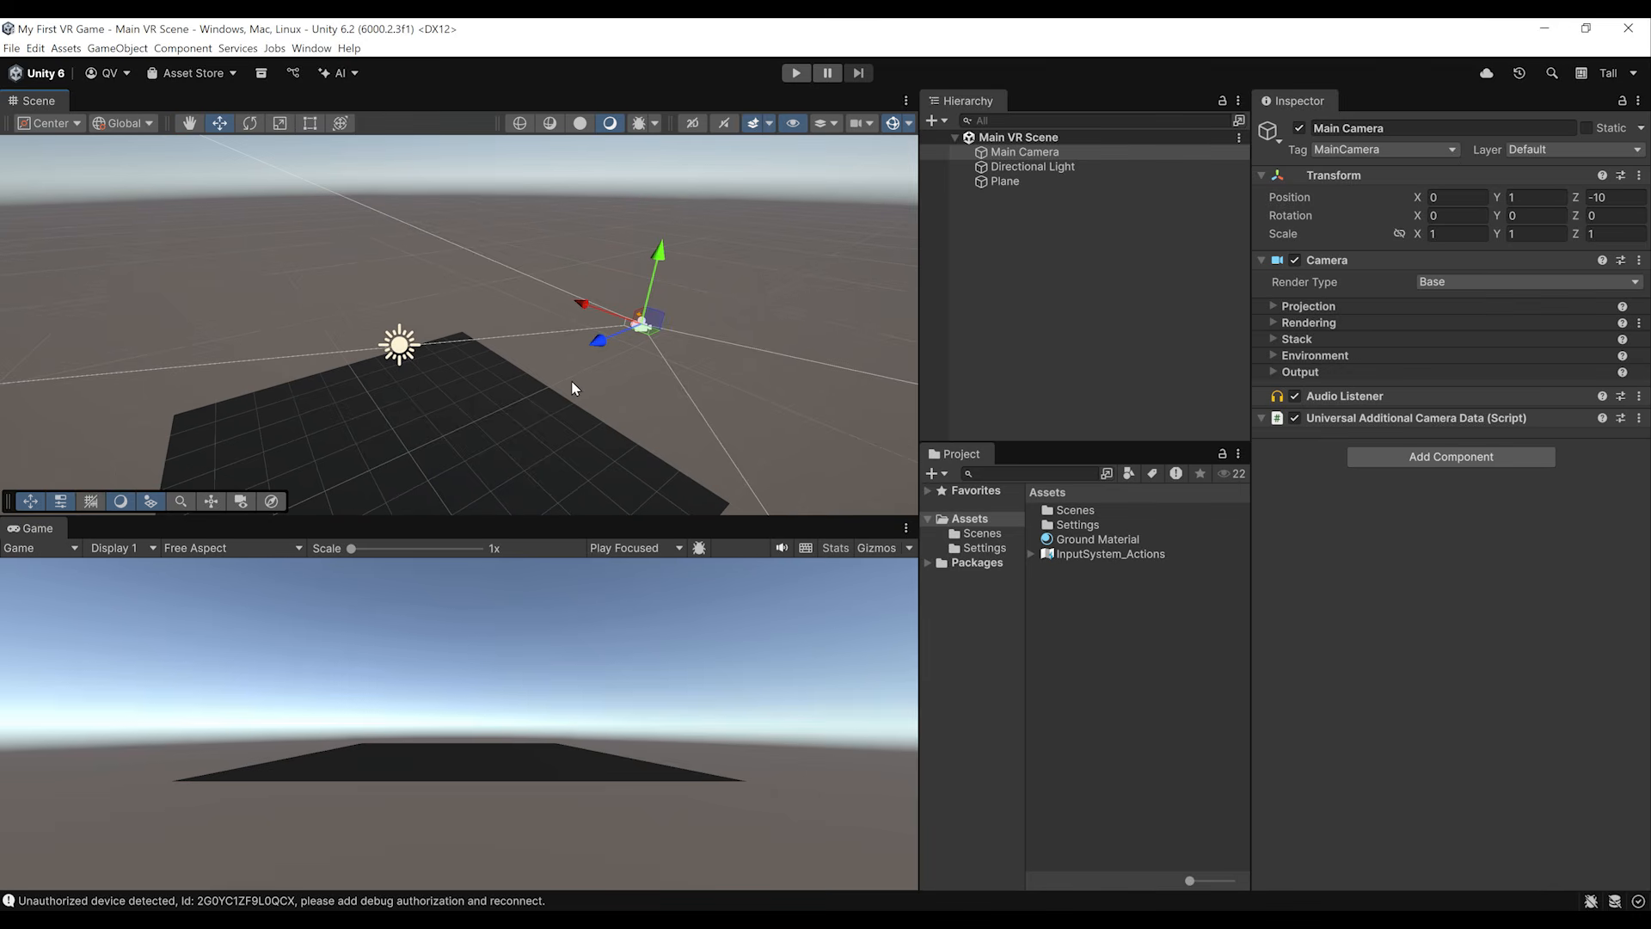
pyautogui.click(797, 74)
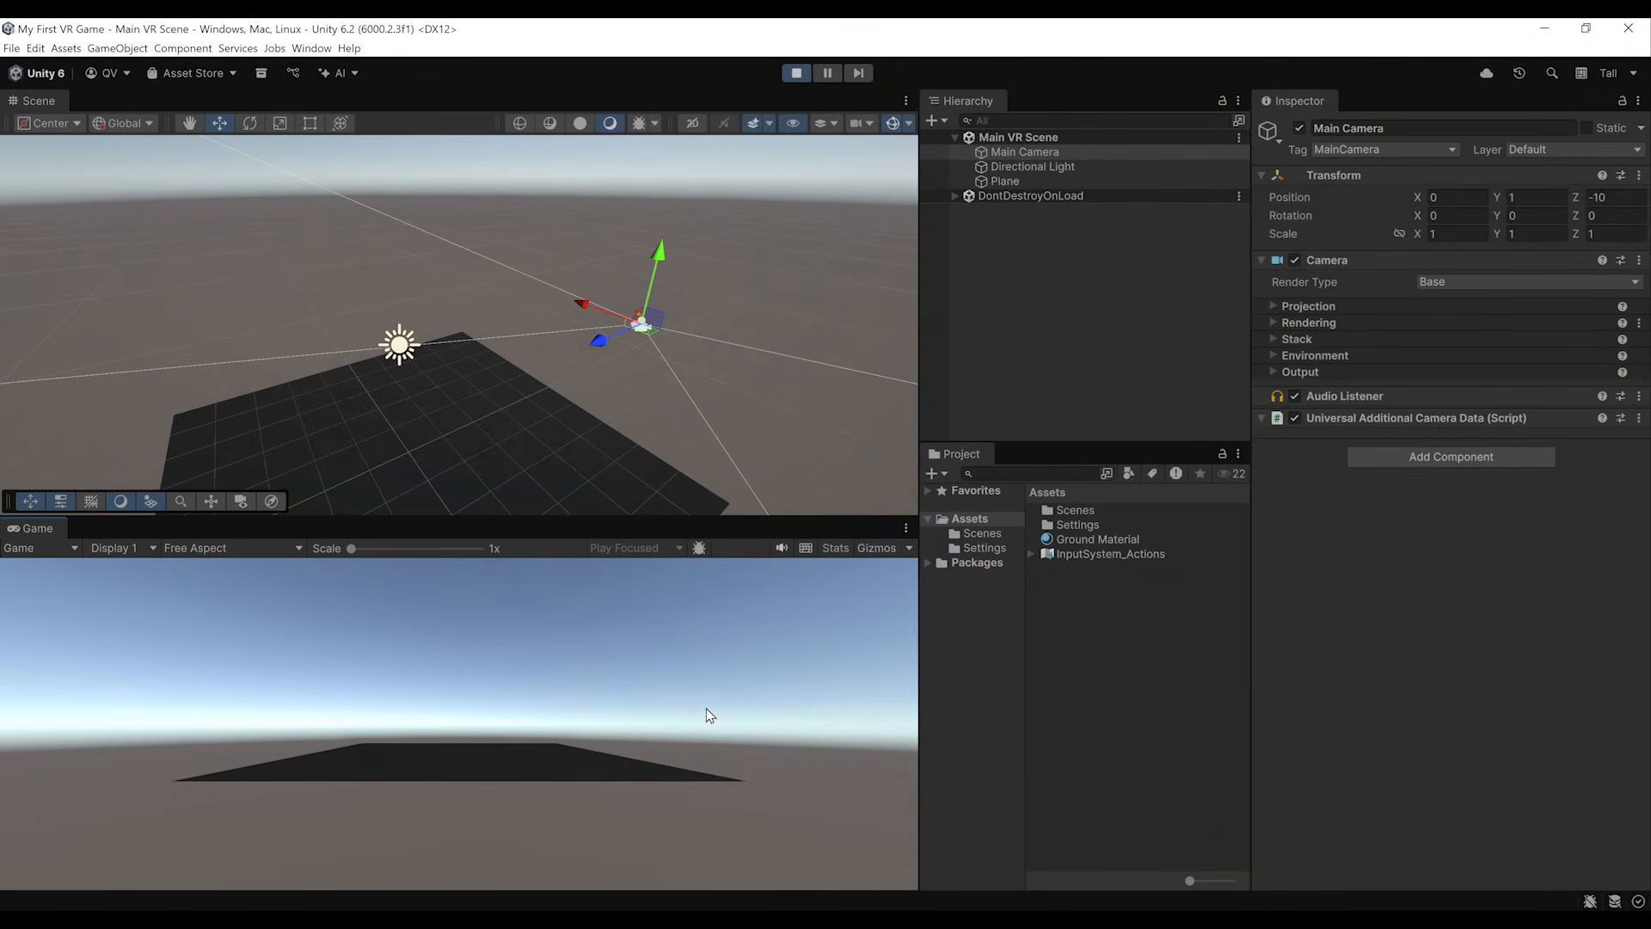
pyautogui.click(807, 78)
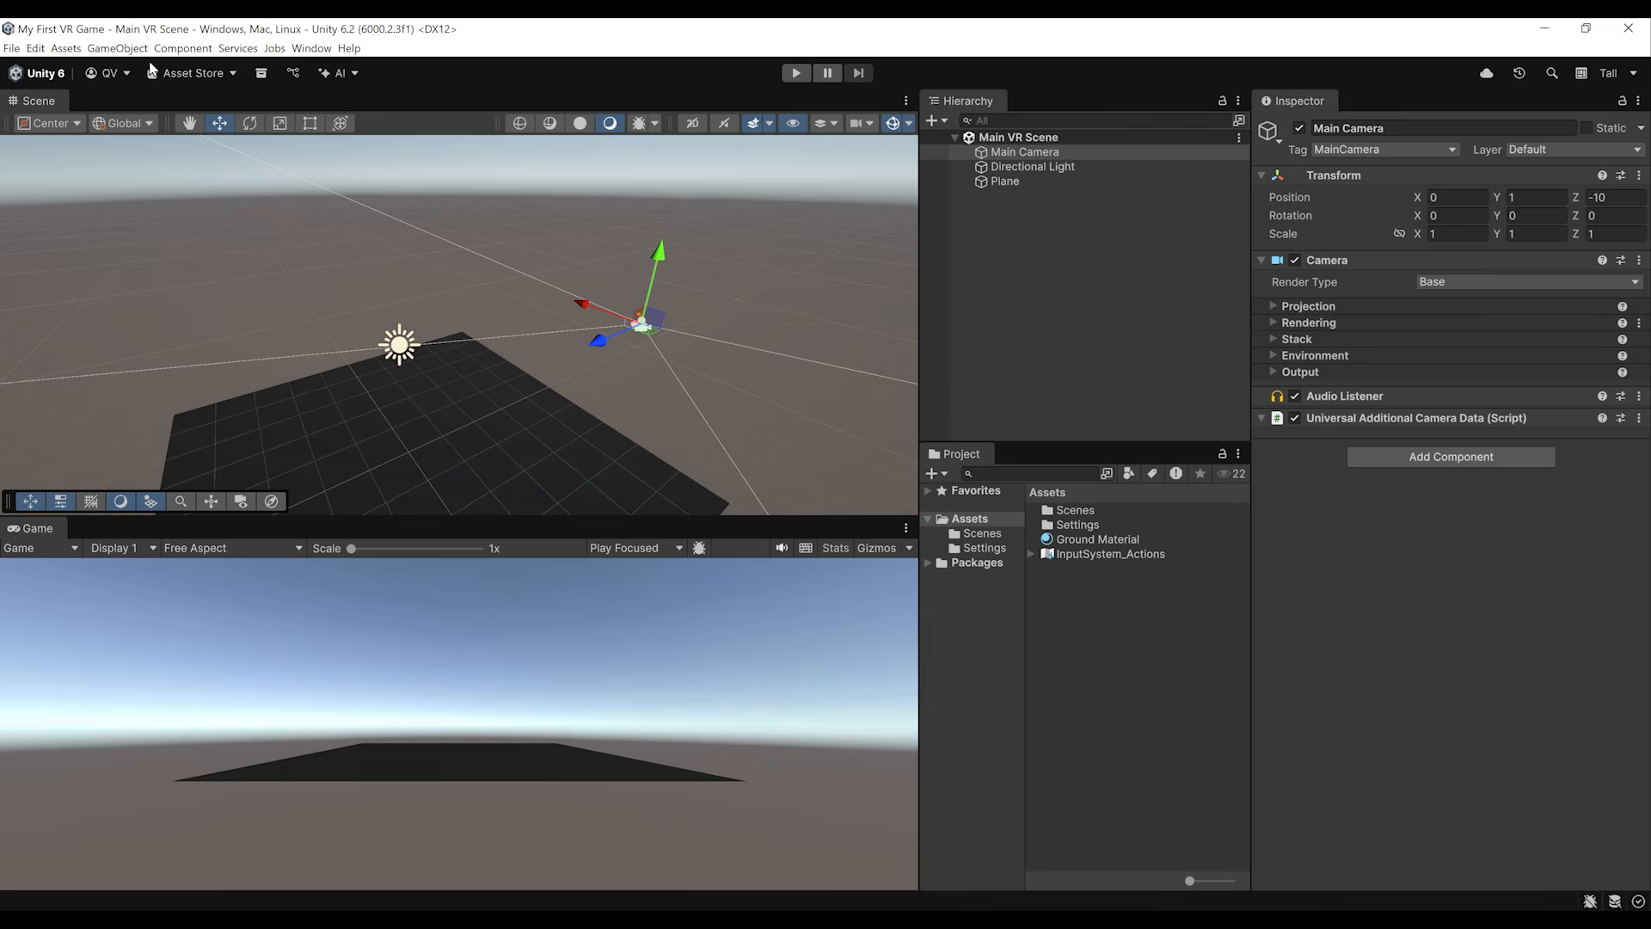
# Step: Install XR Plugin Management from the project settings
pyautogui.click(40, 49)
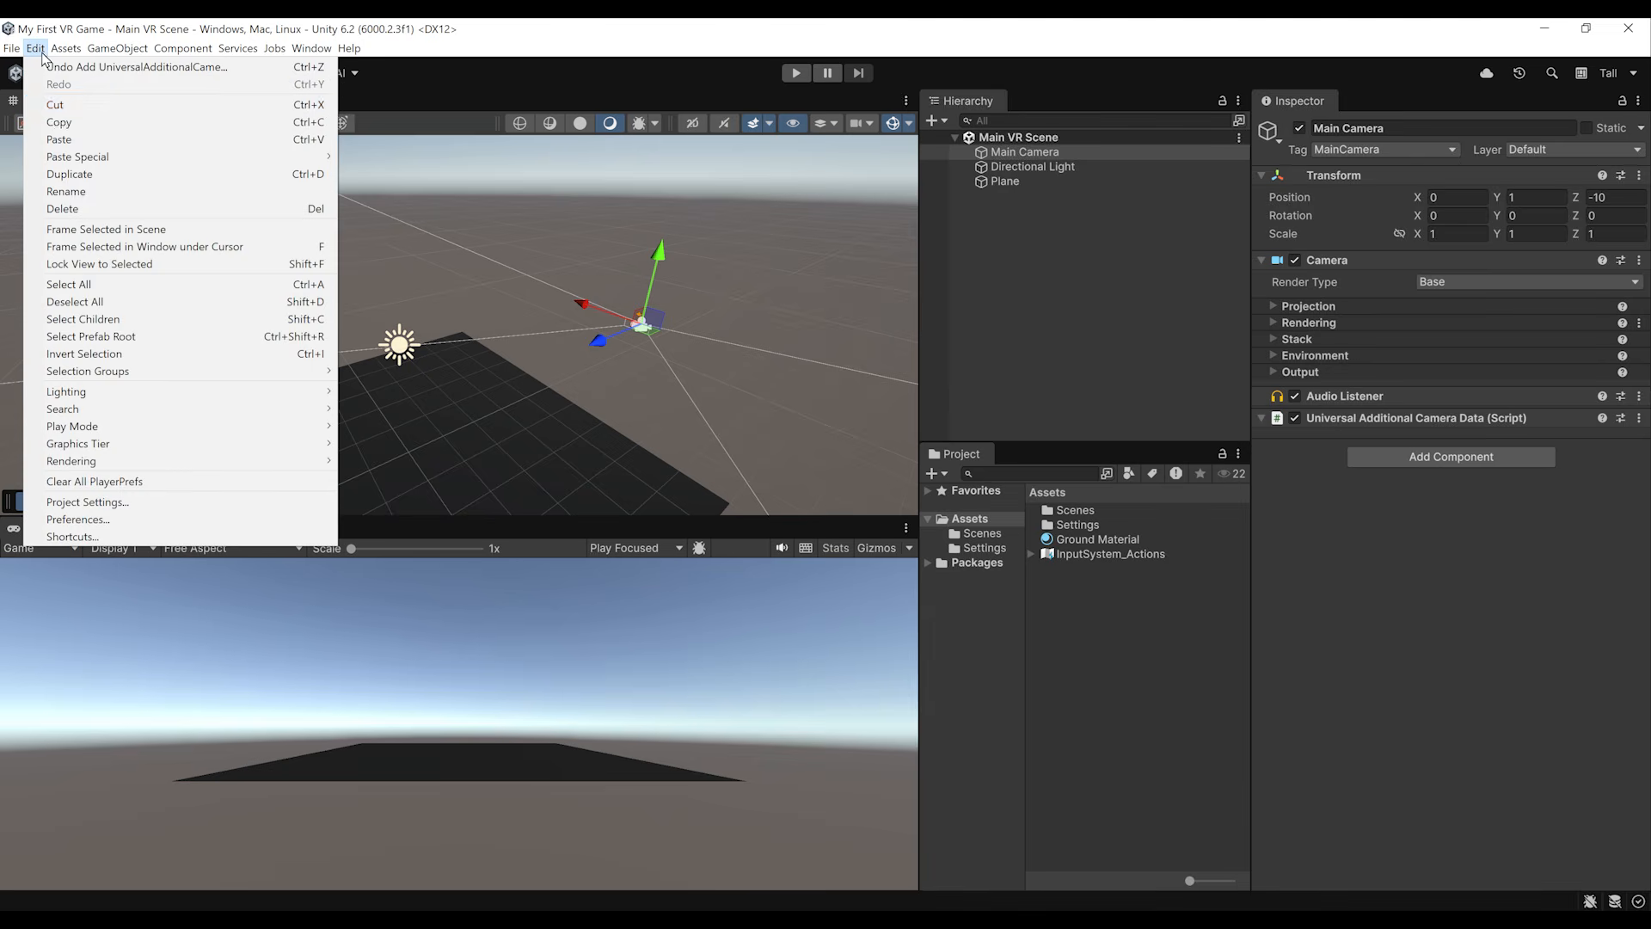
pyautogui.click(107, 503)
pyautogui.click(328, 689)
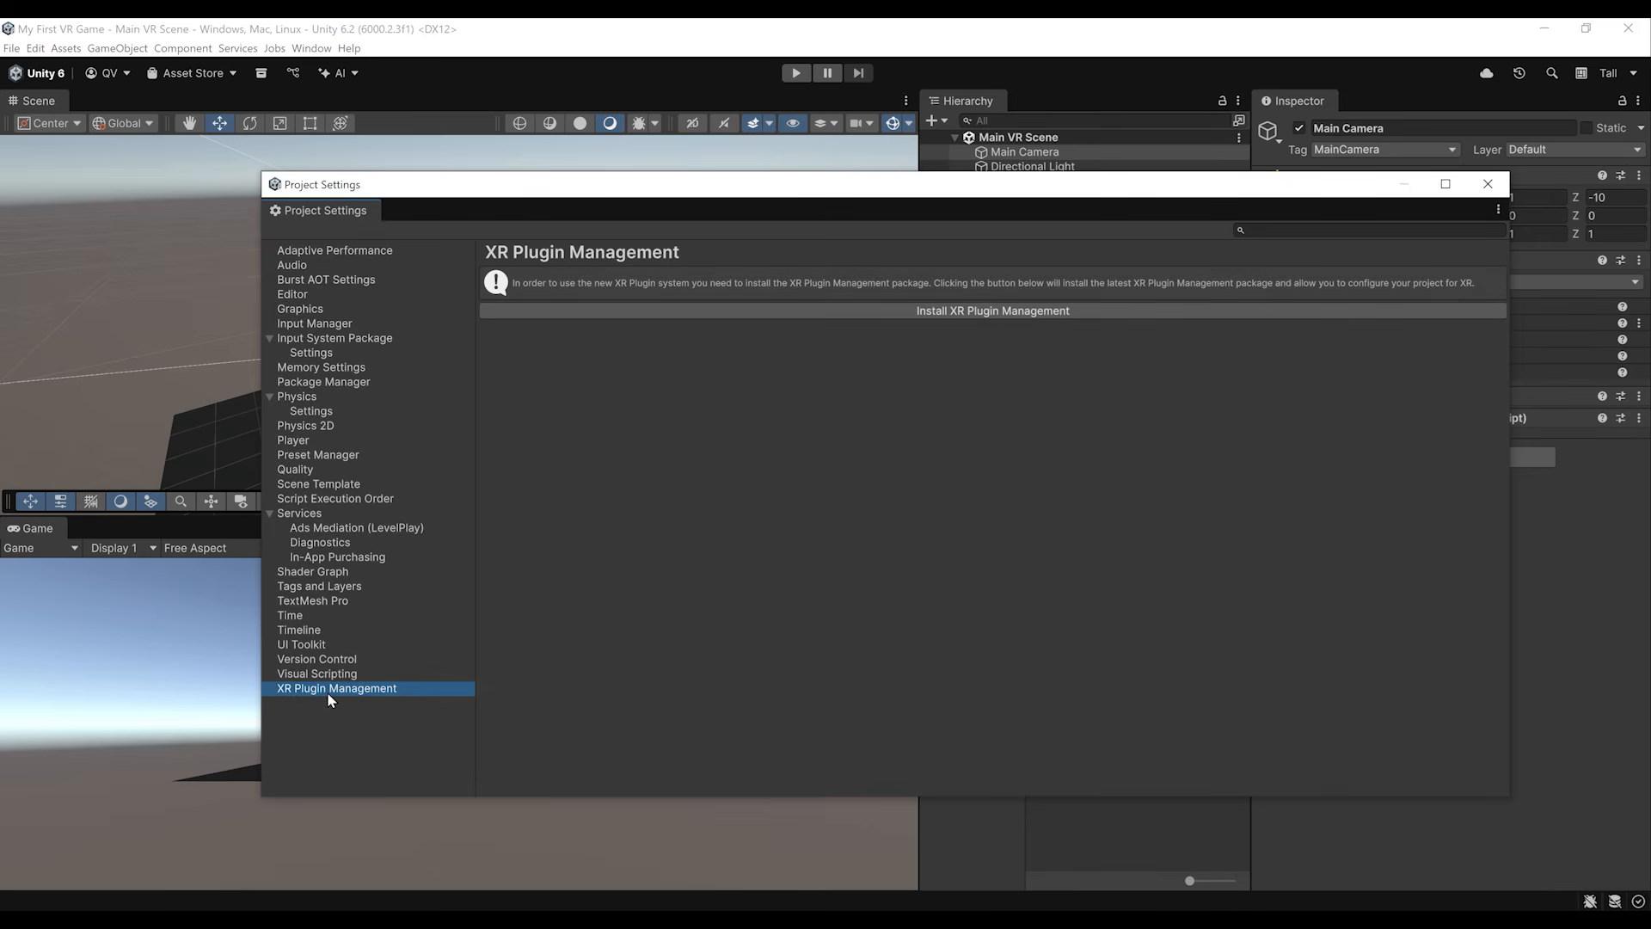
pyautogui.click(1004, 314)
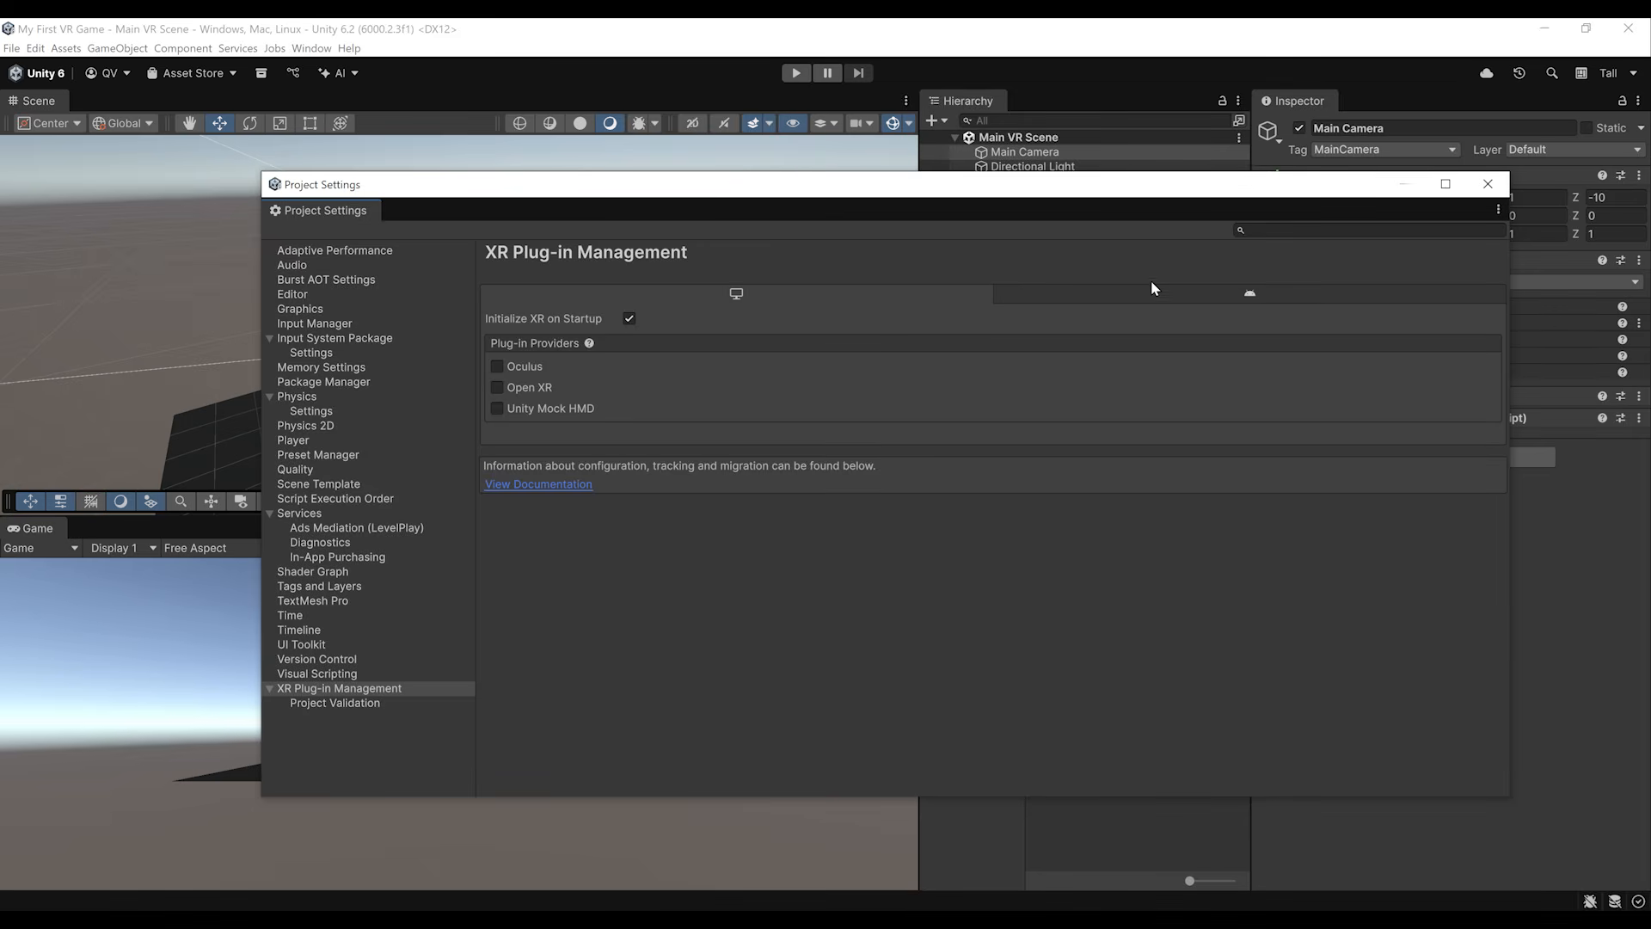
# Step: Enable the OpenXR plug-in provider for both the desktop and Android platforms
pyautogui.click(1173, 286)
pyautogui.click(817, 297)
pyautogui.click(498, 388)
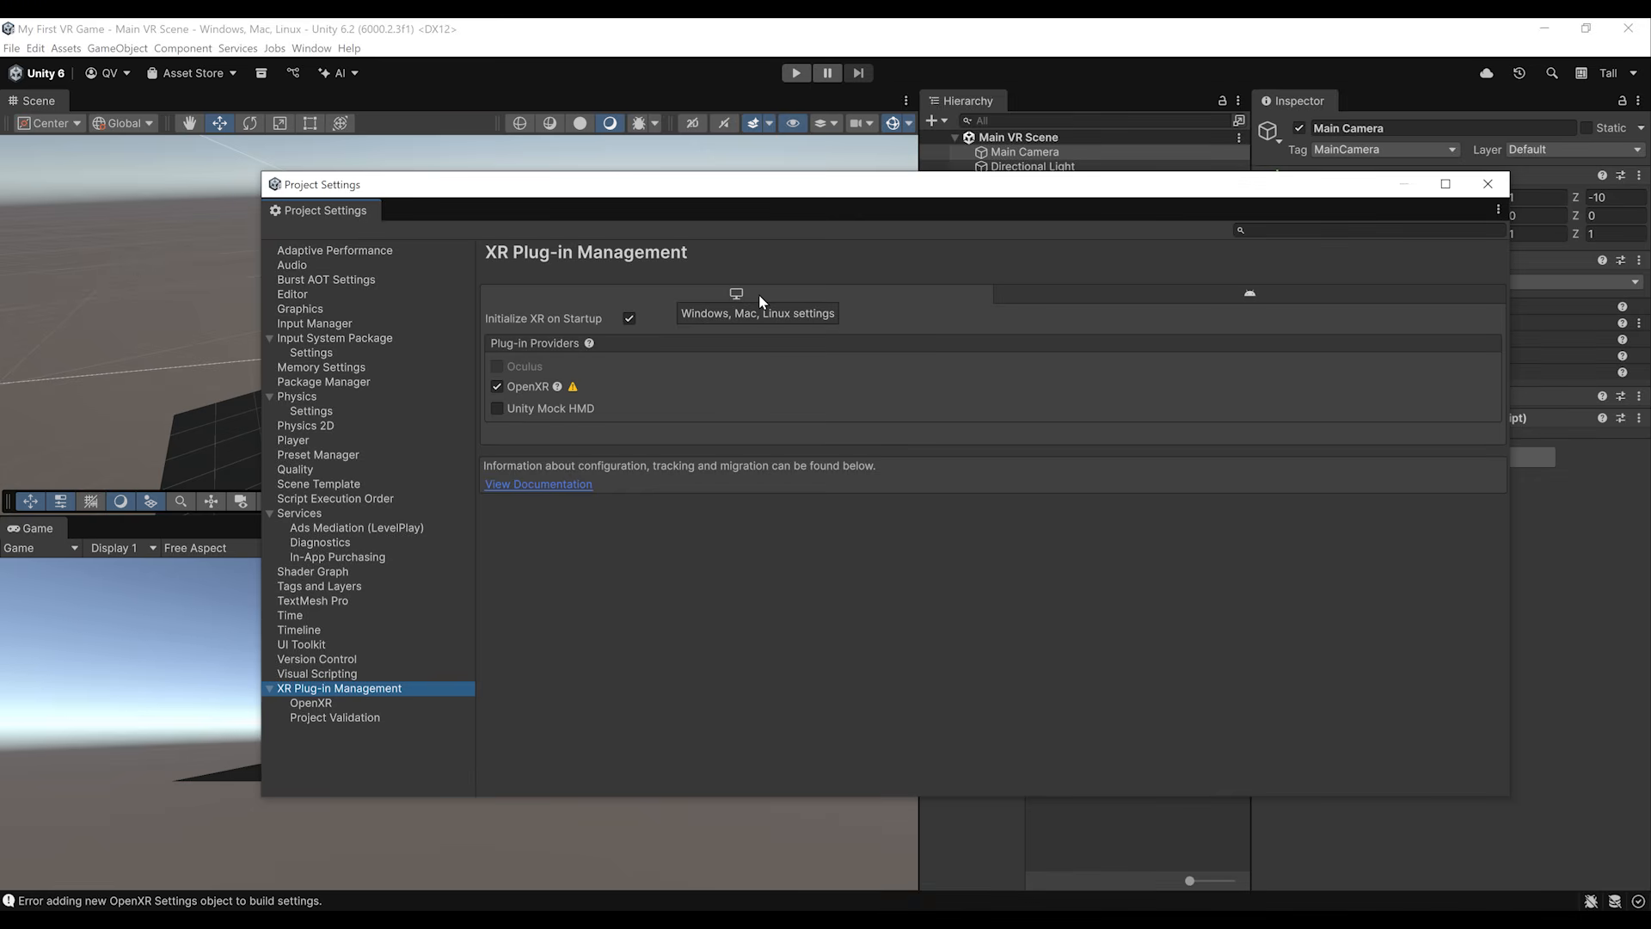
pyautogui.click(1132, 301)
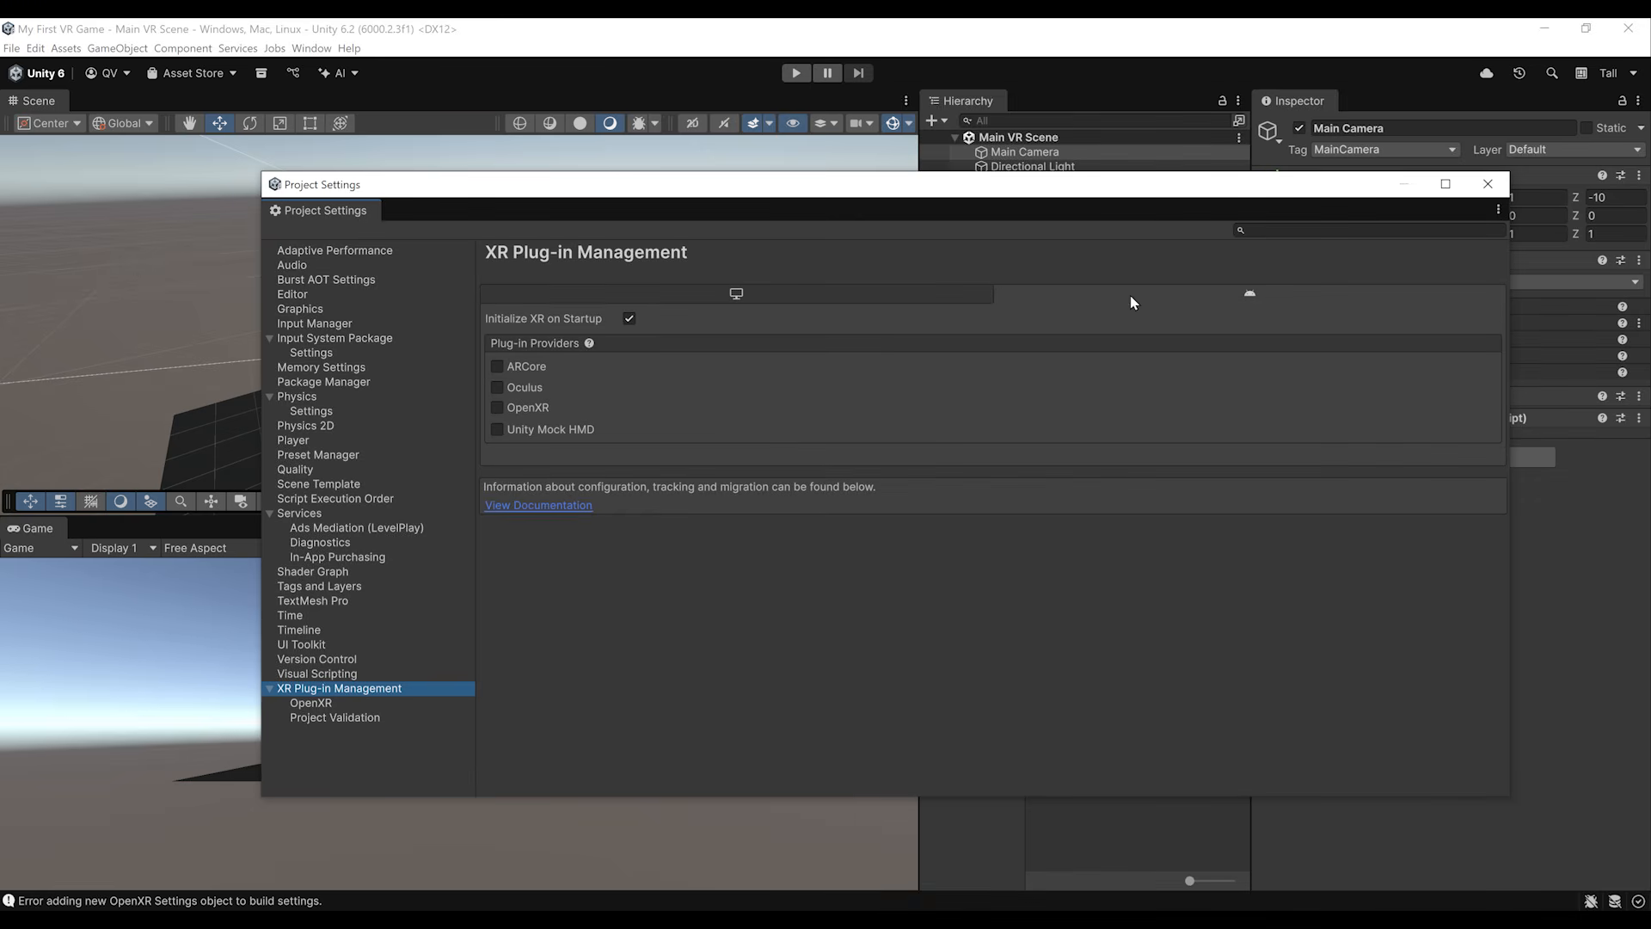
pyautogui.click(498, 408)
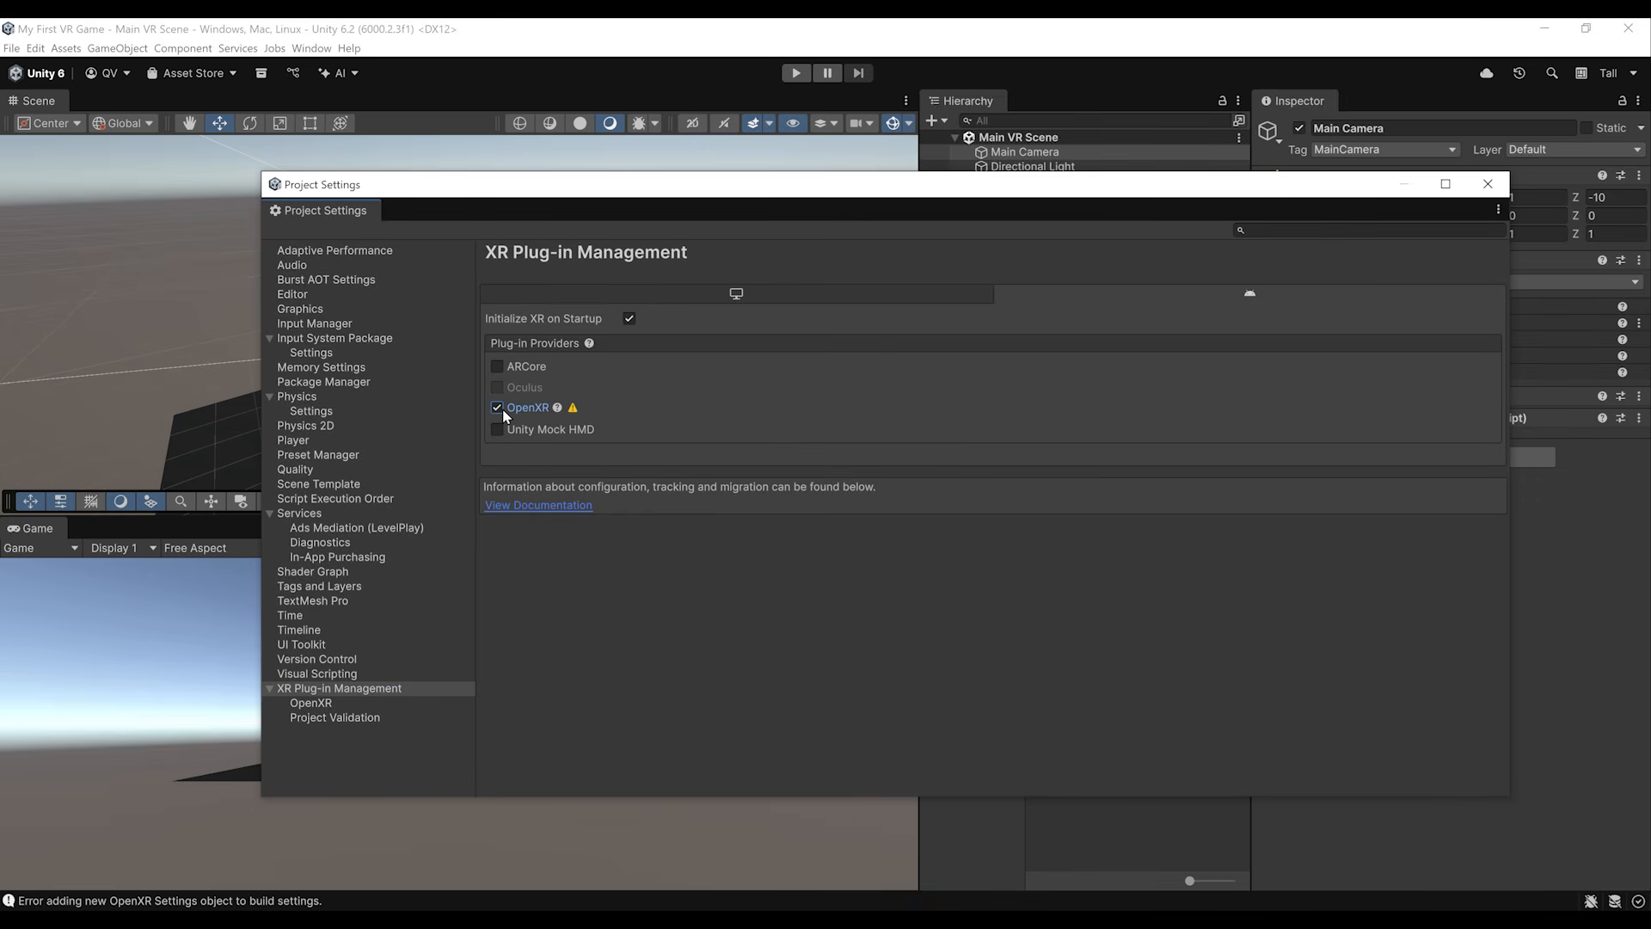
pyautogui.click(710, 296)
pyautogui.click(1109, 305)
# Step: Add the Hand Interaction, Meta Quest Touch Pro, Microsoft Hand, Meta Quest Touch Plus, Khronos Simple and Oculus Touch profiles to Android's OpenXR settings
pyautogui.click(318, 703)
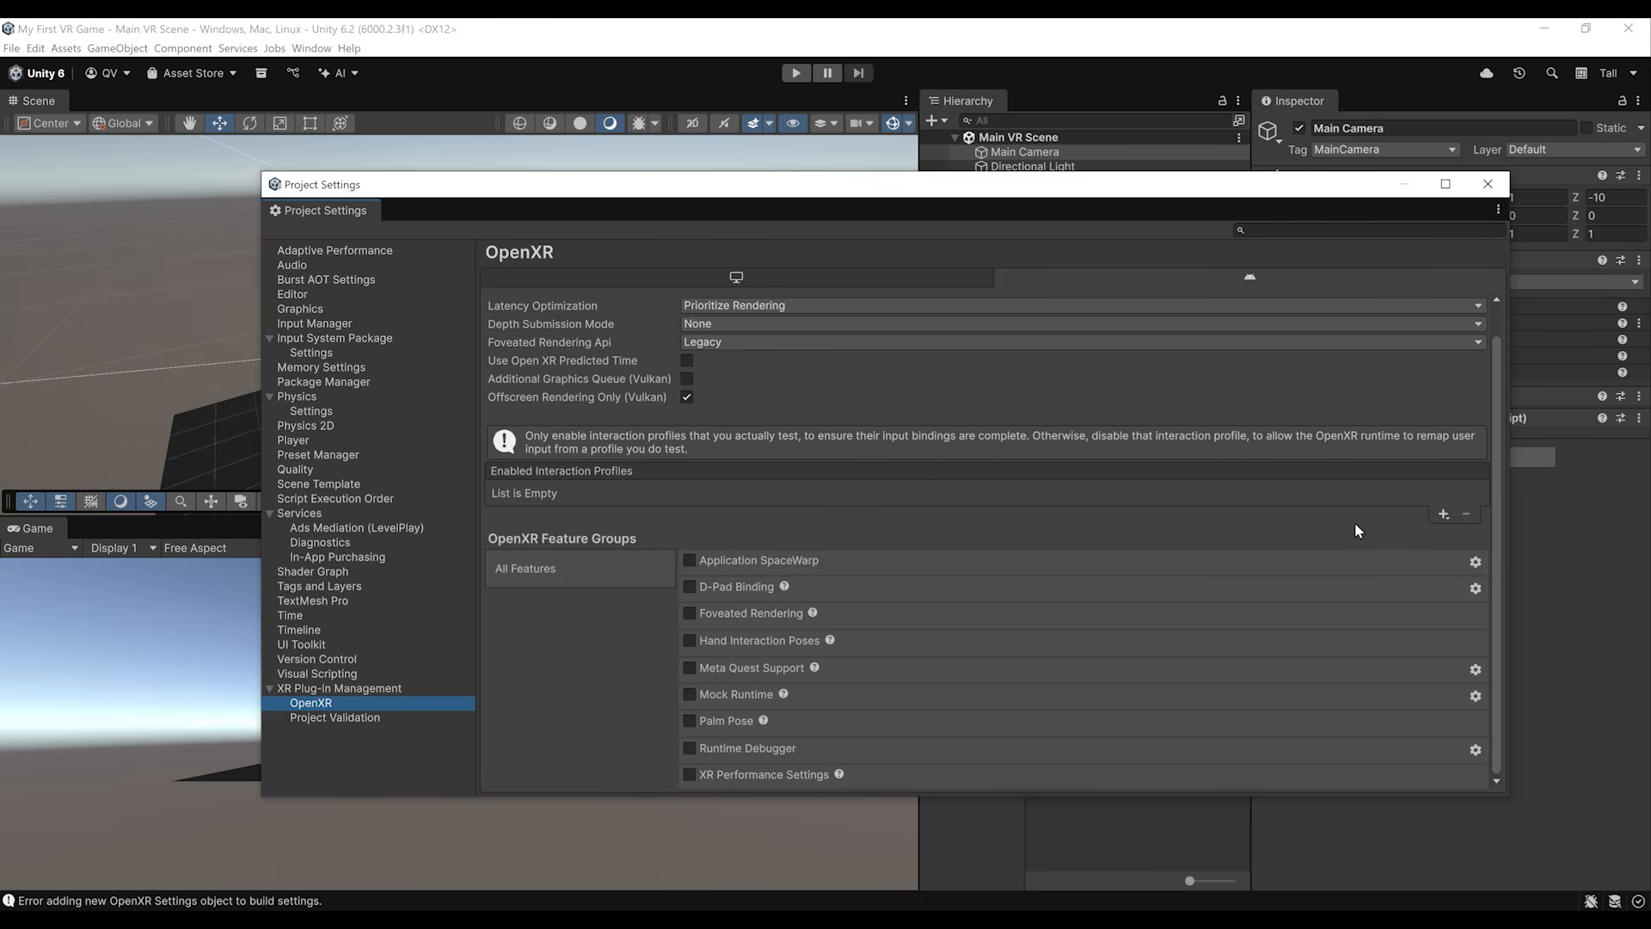
pyautogui.click(1444, 514)
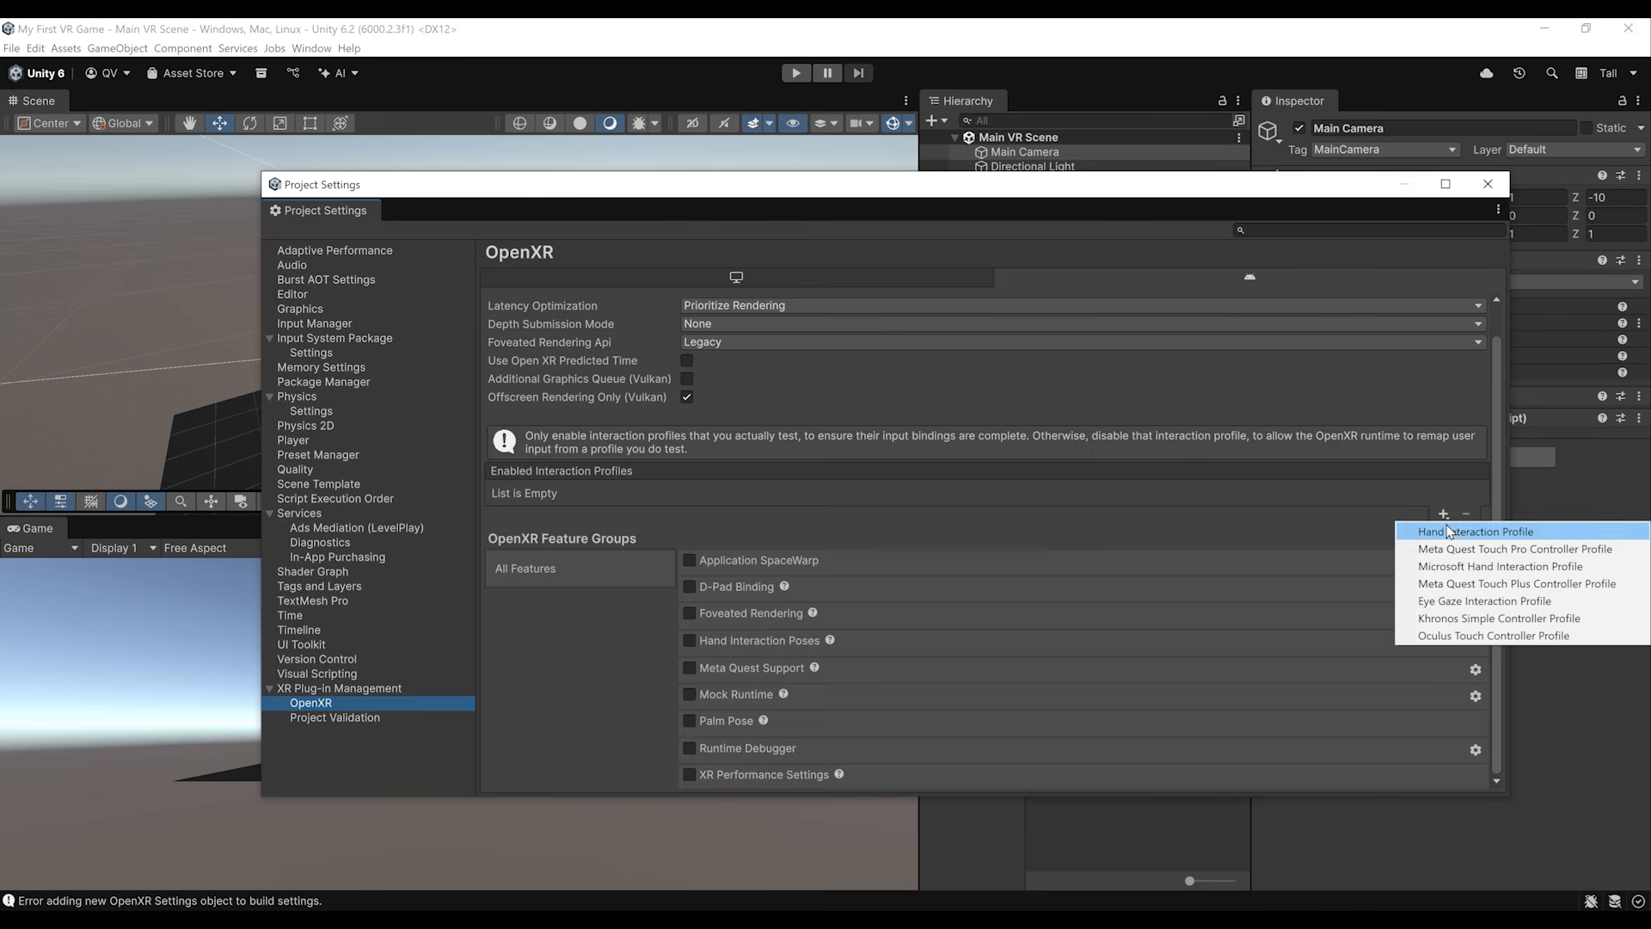
pyautogui.click(1447, 525)
pyautogui.click(1444, 537)
pyautogui.click(1443, 546)
pyautogui.click(1444, 537)
pyautogui.click(1443, 554)
pyautogui.click(1443, 557)
pyautogui.click(1445, 575)
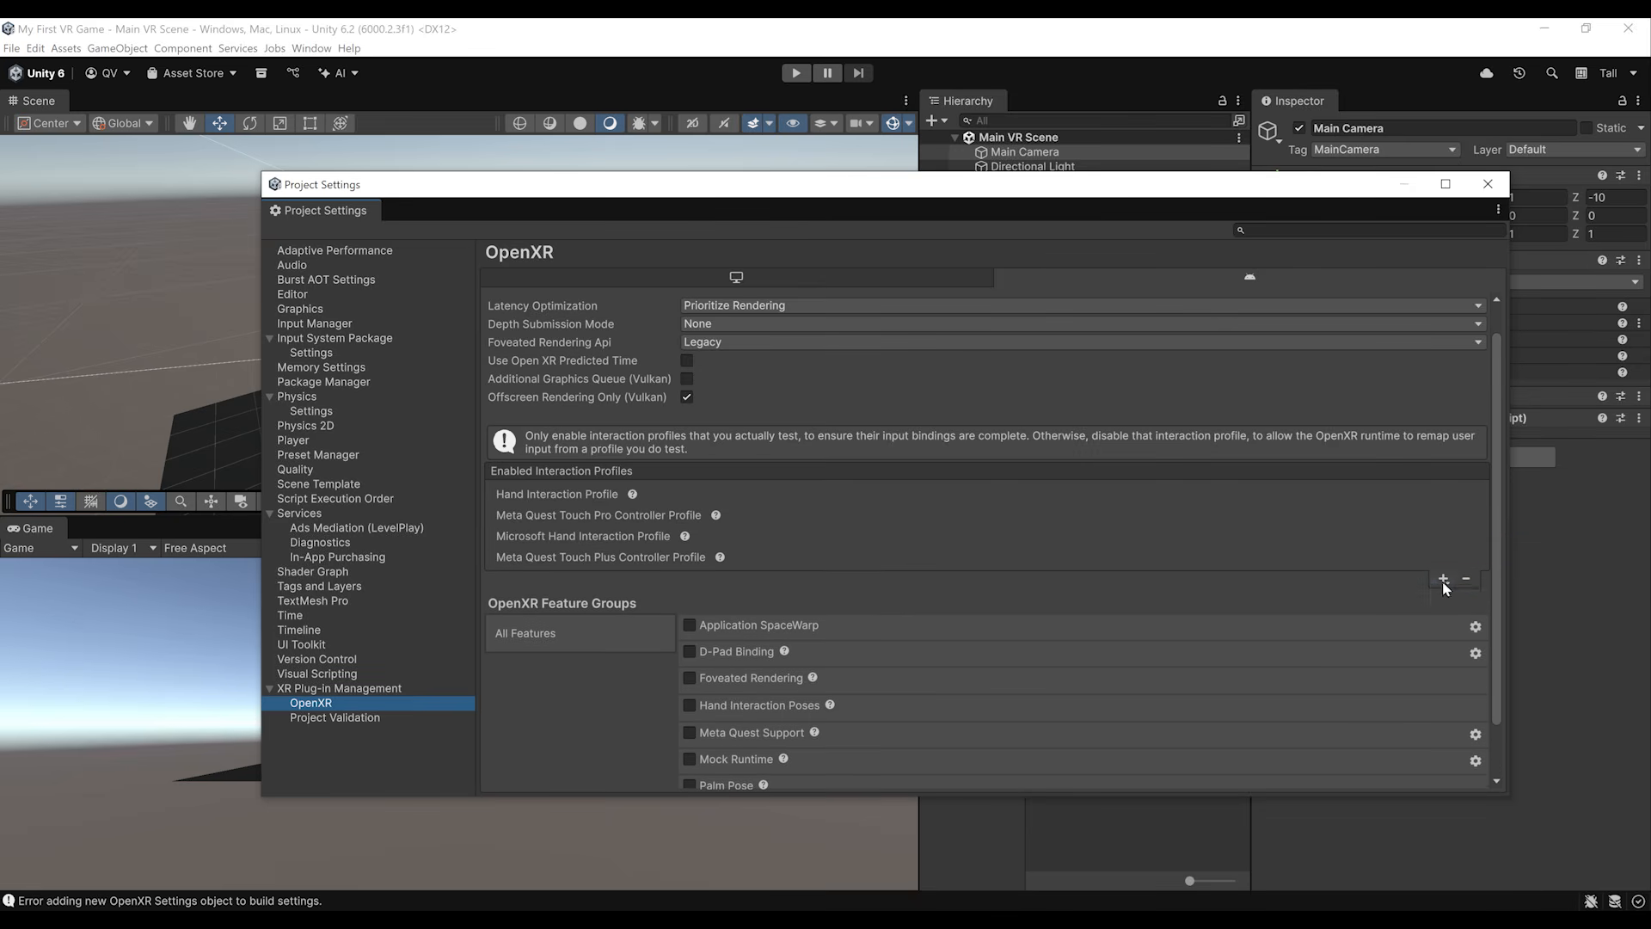
pyautogui.click(1444, 579)
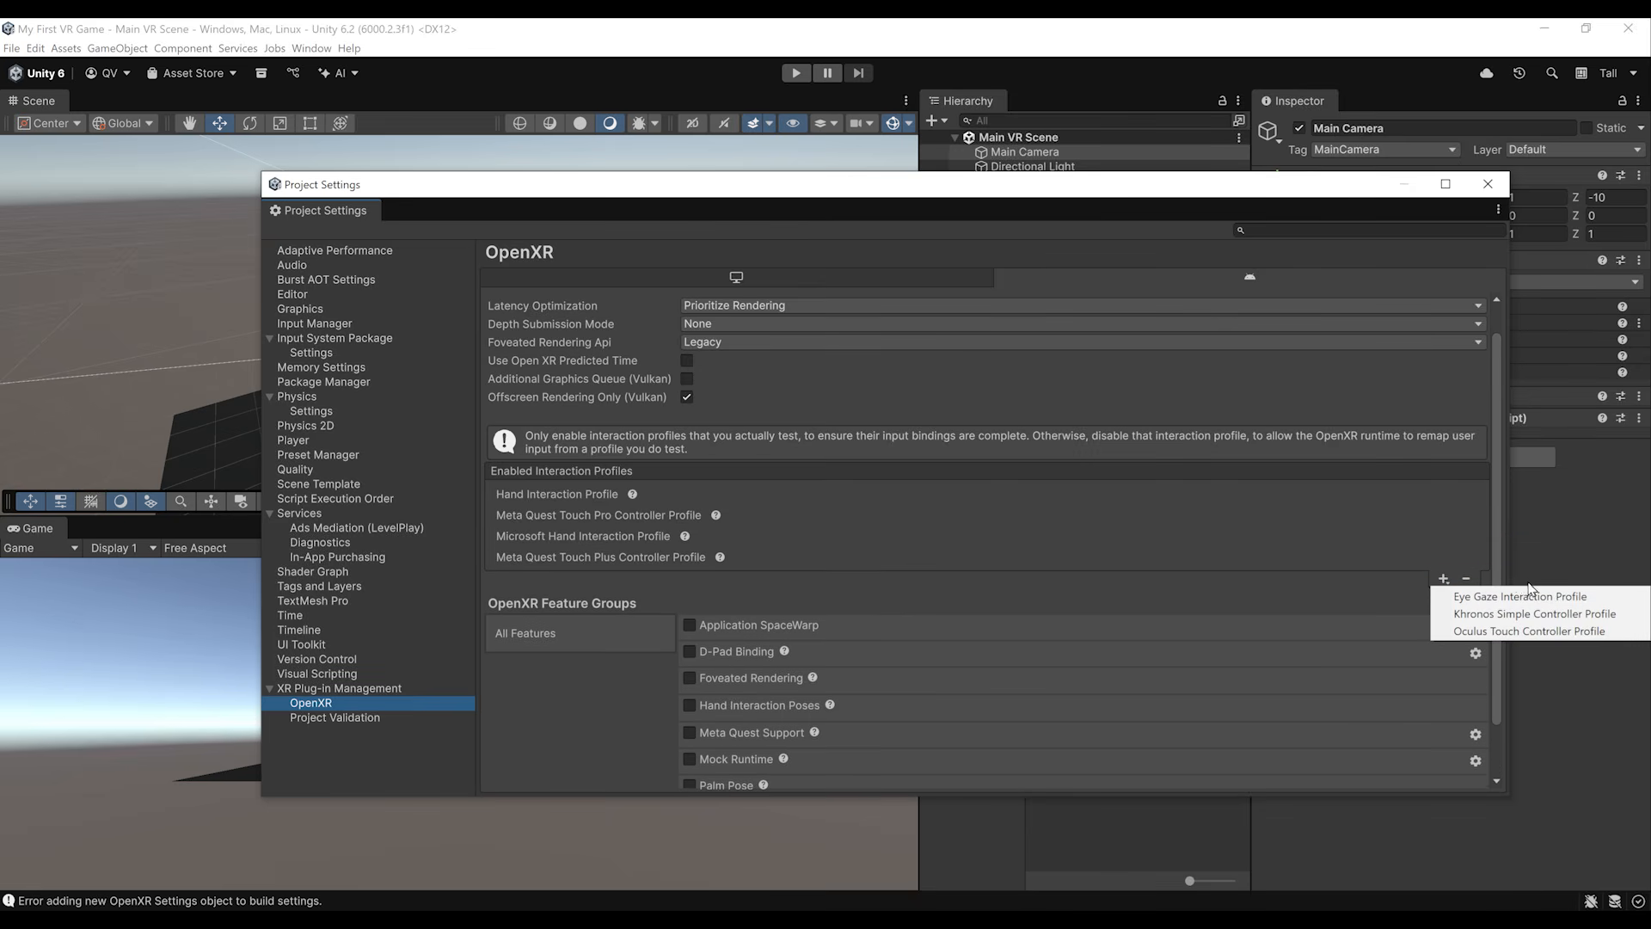
pyautogui.click(1497, 614)
pyautogui.click(1444, 599)
pyautogui.click(1479, 634)
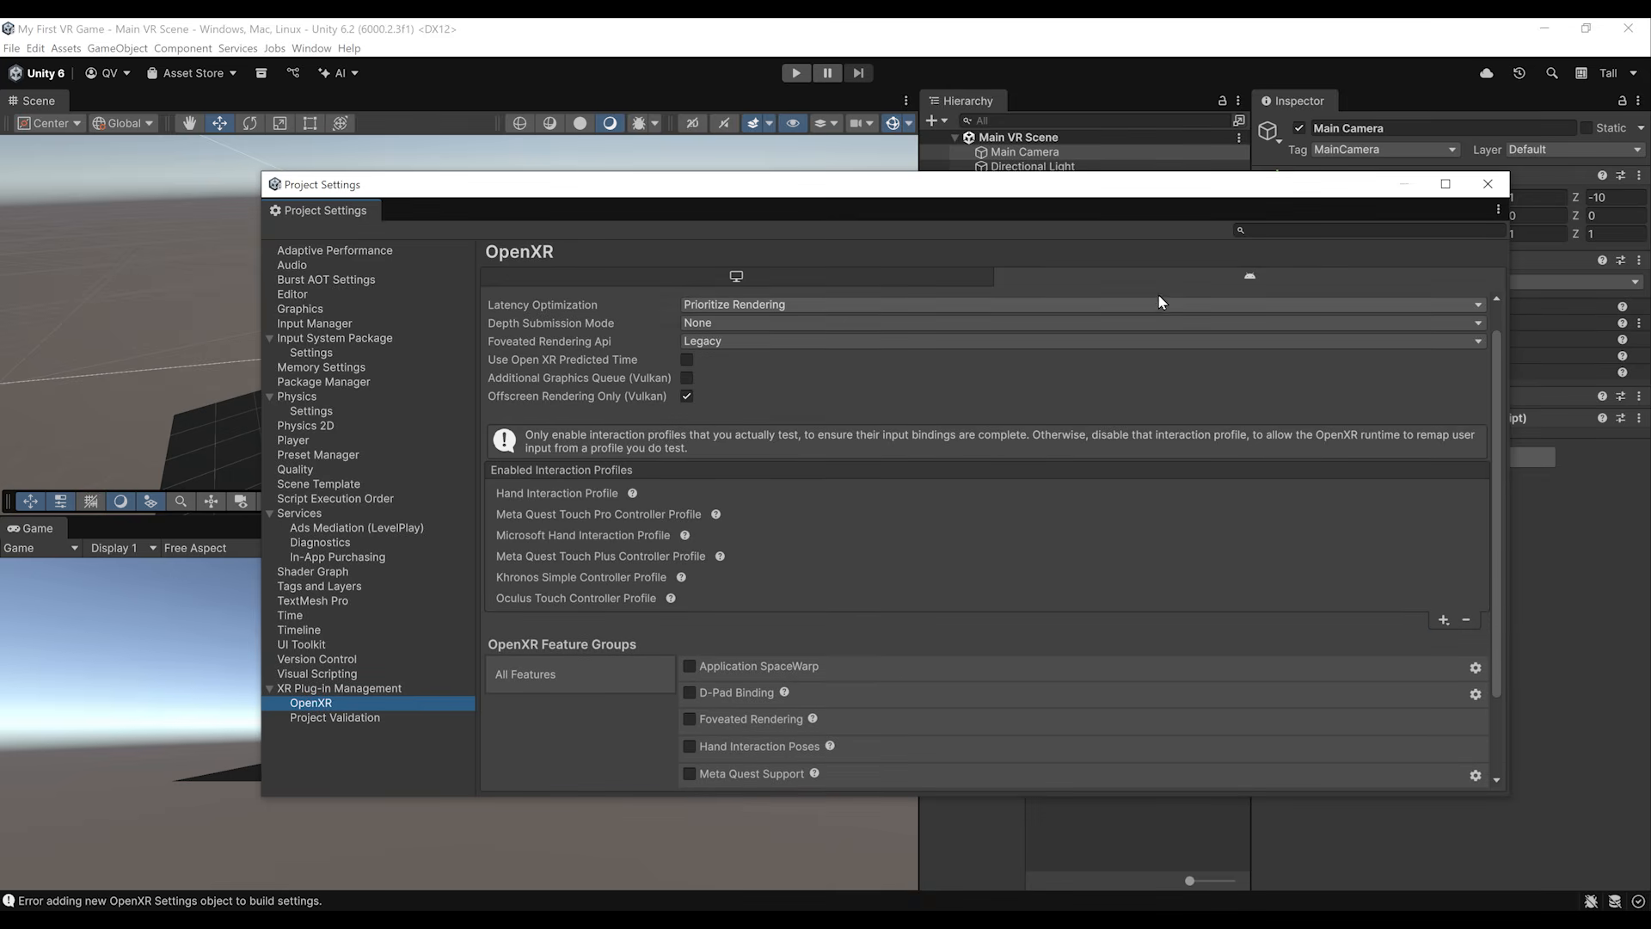
# Step: Add every available interaction profile except Eye Gaze to the desktop OpenXR settings, from Hand Interaction through HP Reverb G2
pyautogui.click(743, 277)
pyautogui.click(1446, 556)
pyautogui.click(1457, 574)
pyautogui.click(1446, 557)
pyautogui.click(1457, 576)
pyautogui.click(1445, 578)
pyautogui.click(1452, 597)
pyautogui.click(1443, 600)
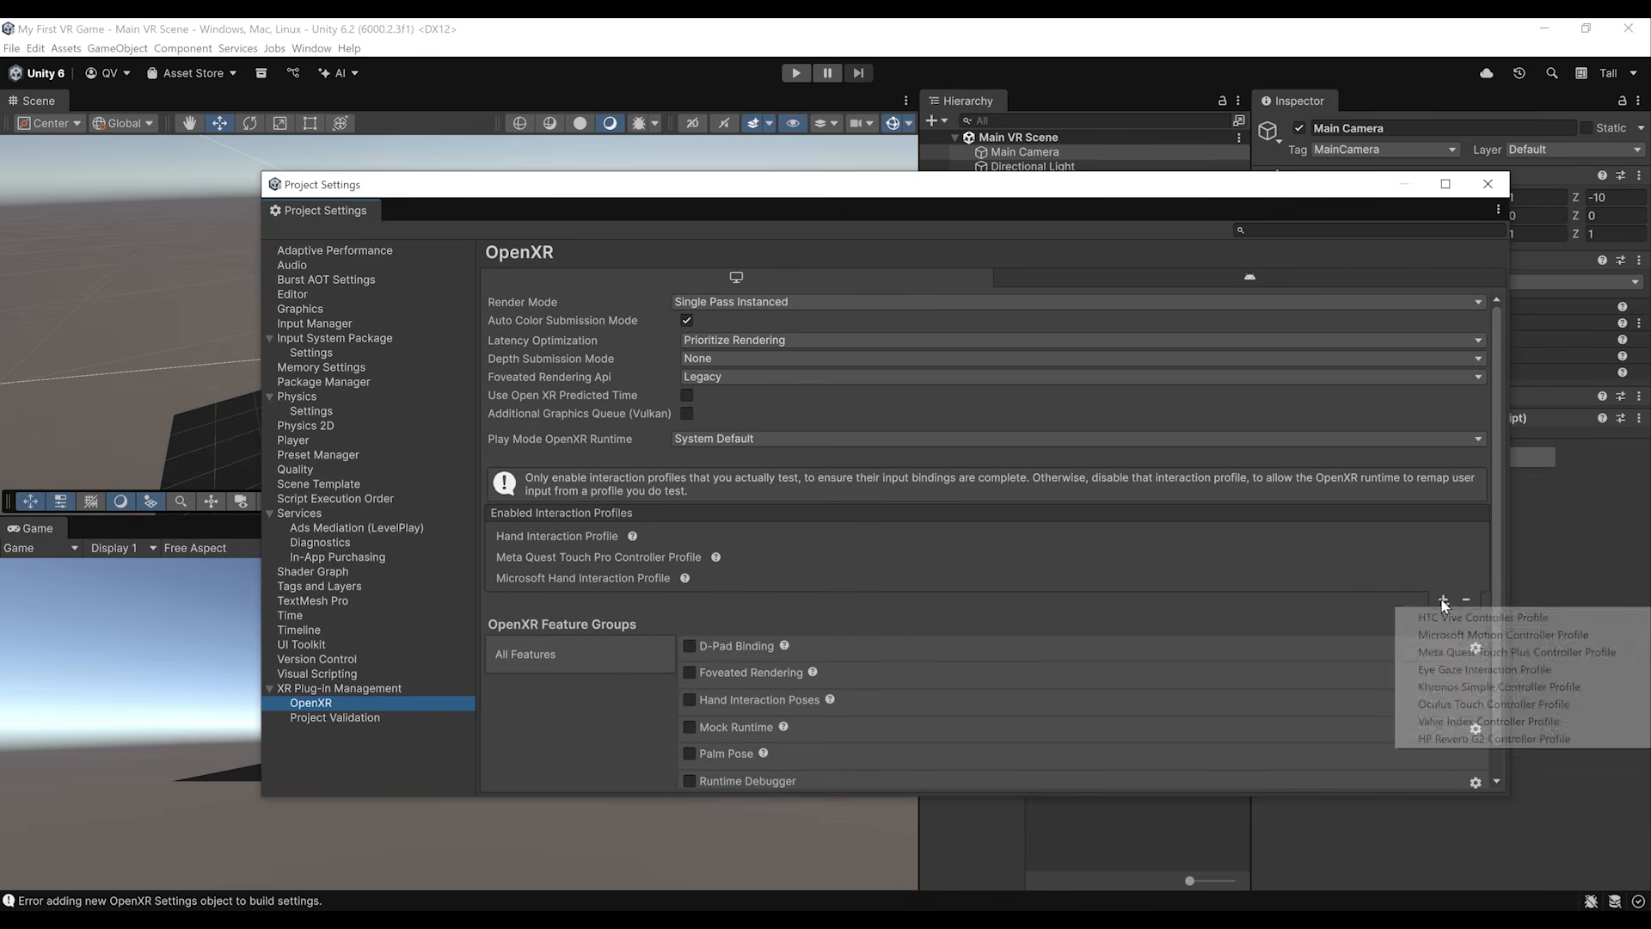
pyautogui.click(1451, 618)
pyautogui.click(1443, 621)
pyautogui.click(1451, 639)
pyautogui.click(1443, 643)
pyautogui.click(1452, 660)
pyautogui.click(1444, 664)
pyautogui.click(1473, 698)
pyautogui.click(1444, 685)
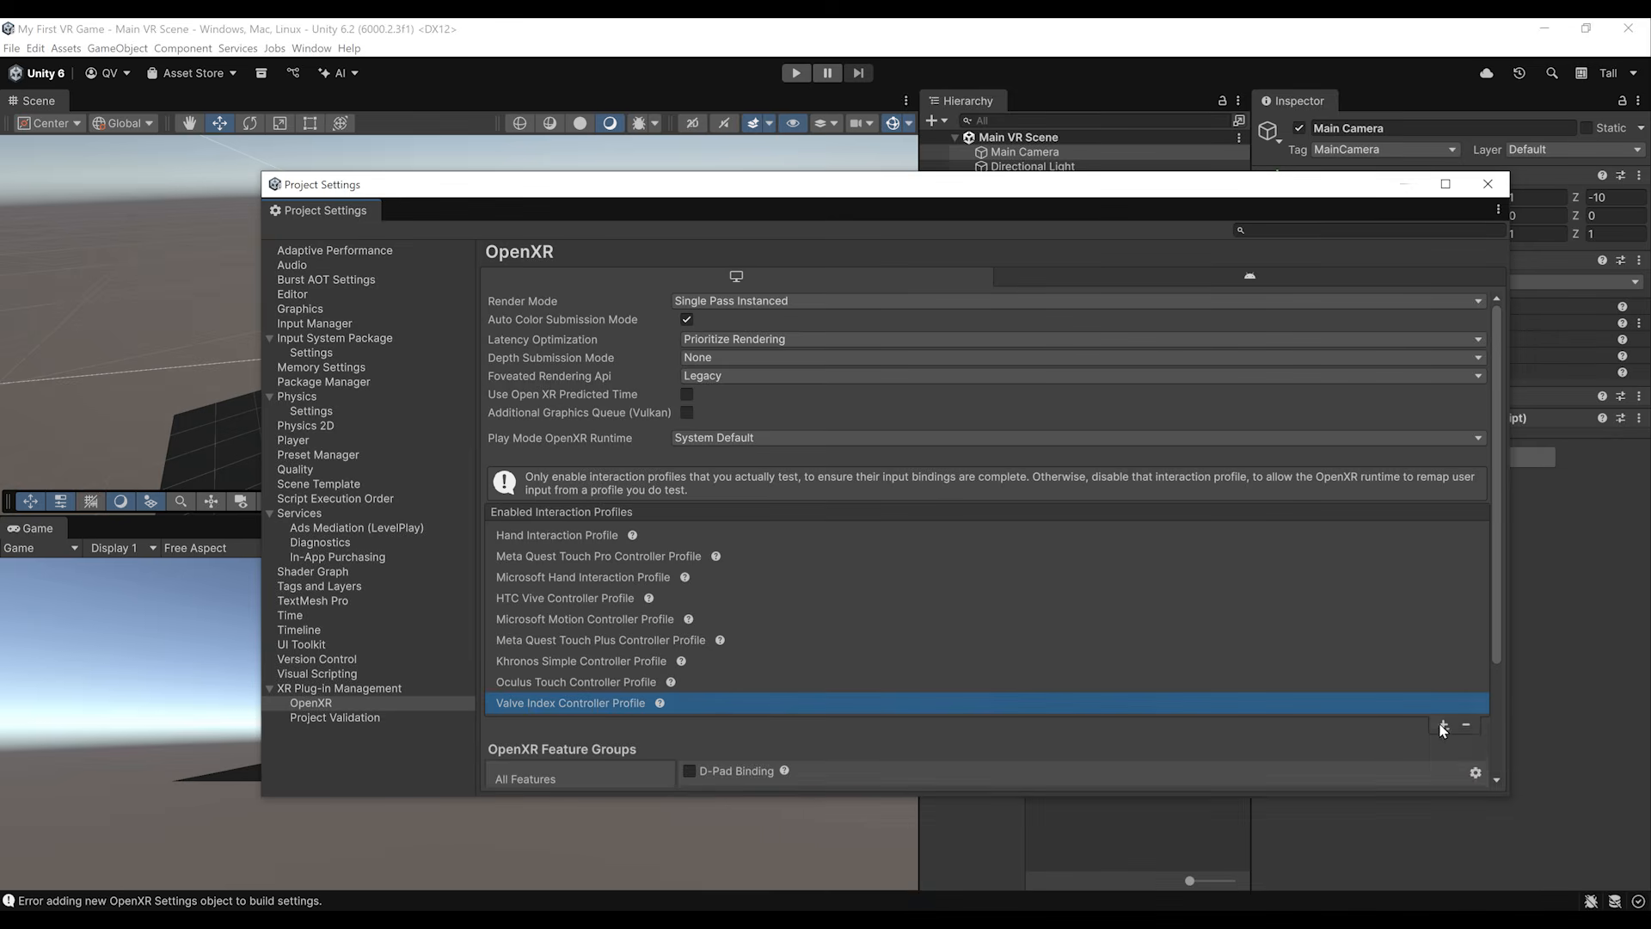
pyautogui.click(1444, 725)
pyautogui.click(1453, 745)
pyautogui.scroll(-4, 769, 576)
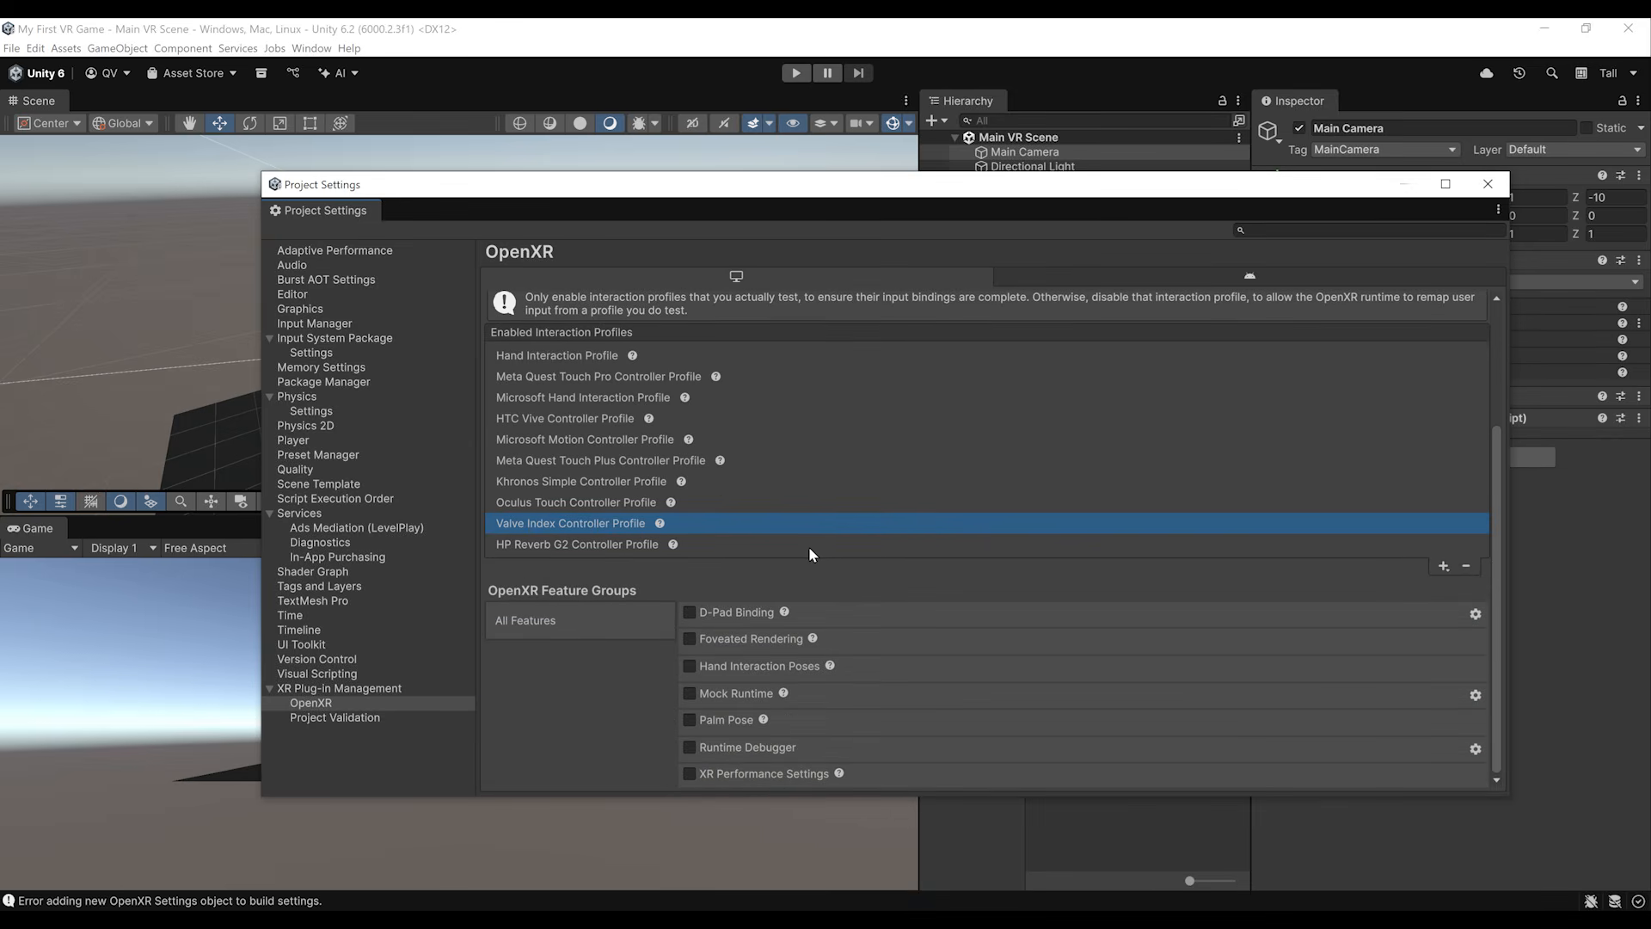
# Step: Enable the Meta Quest Support feature in Android's OpenXR settings, compare both platforms and close the project settings
pyautogui.click(1240, 279)
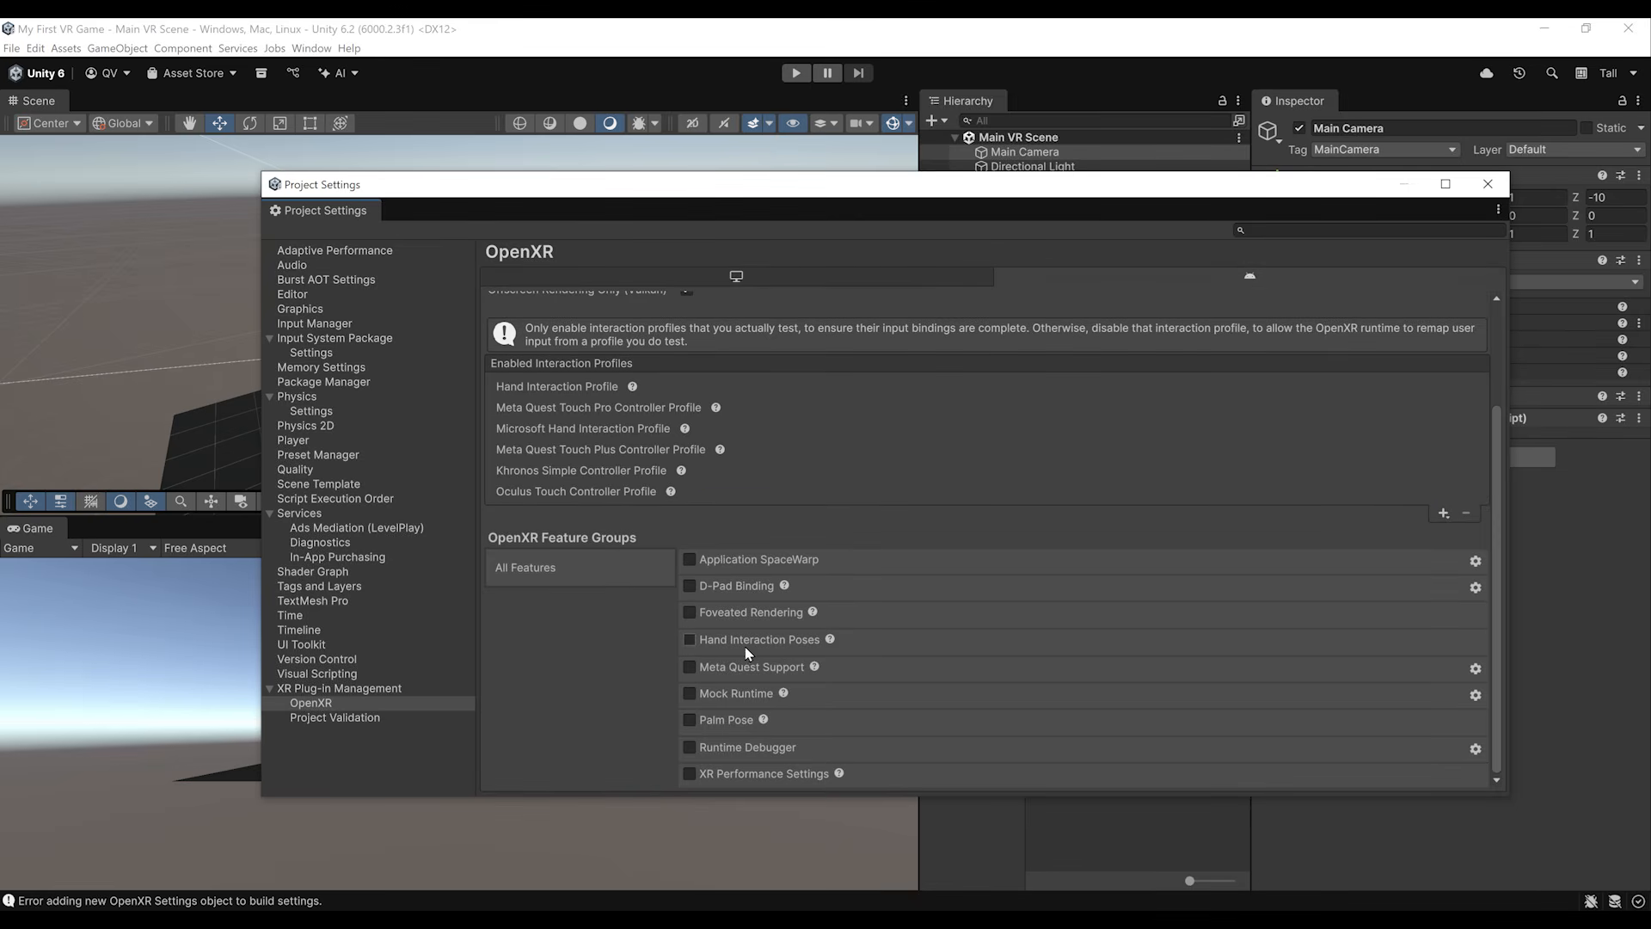
pyautogui.click(690, 667)
pyautogui.scroll(3, 858, 520)
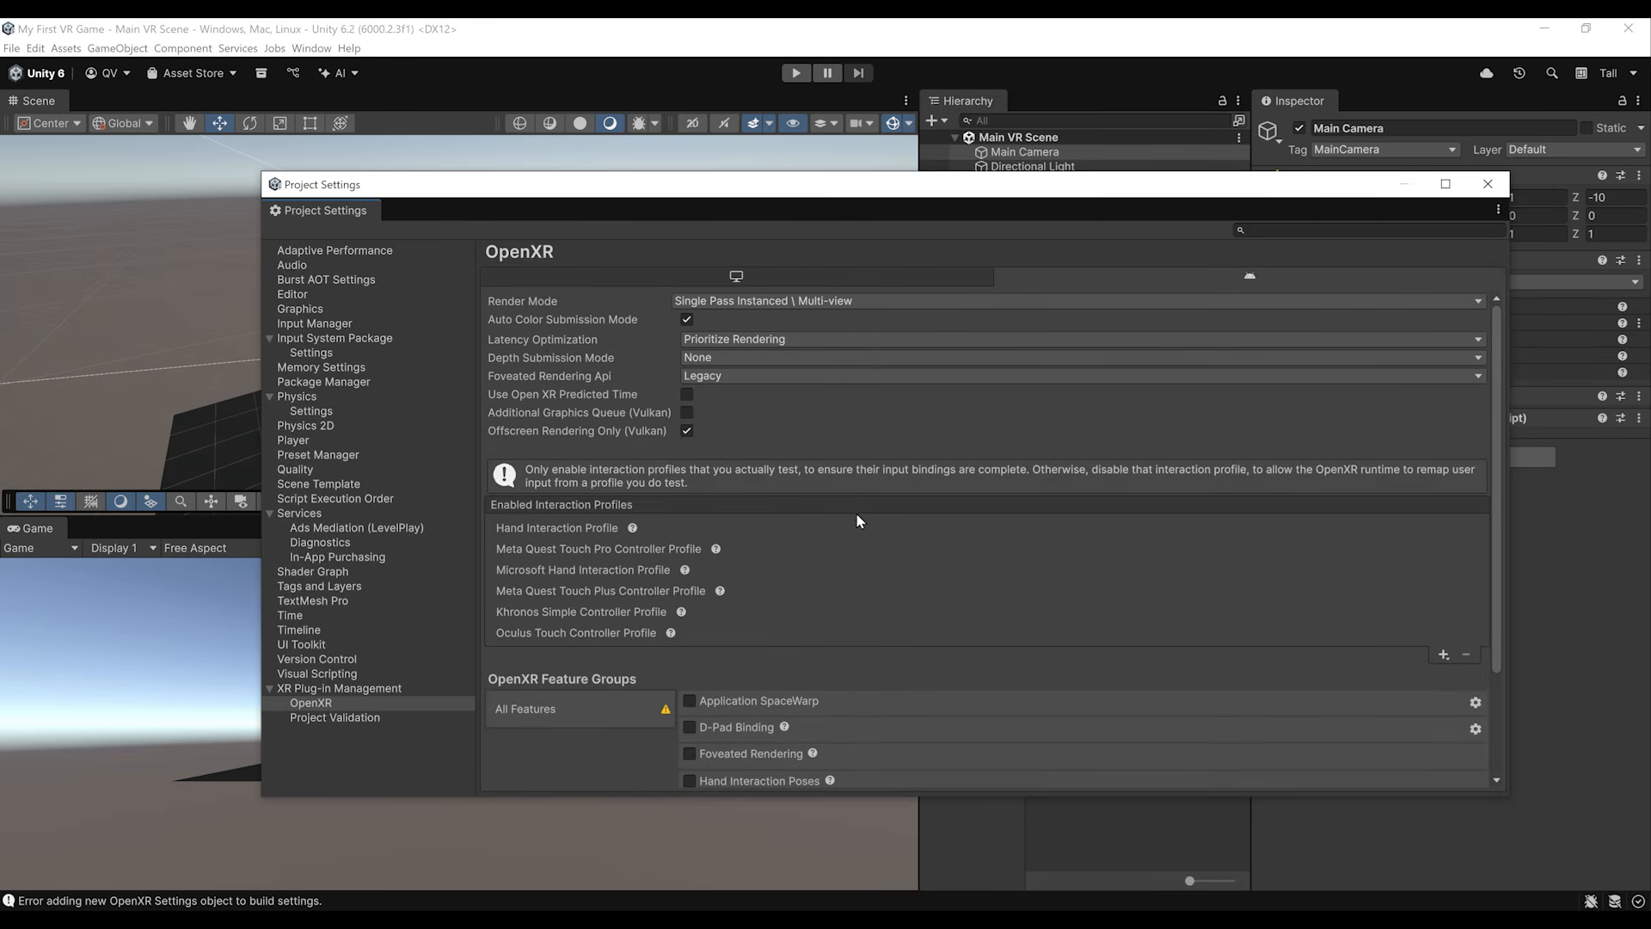
pyautogui.click(731, 277)
pyautogui.click(1171, 275)
pyautogui.click(913, 277)
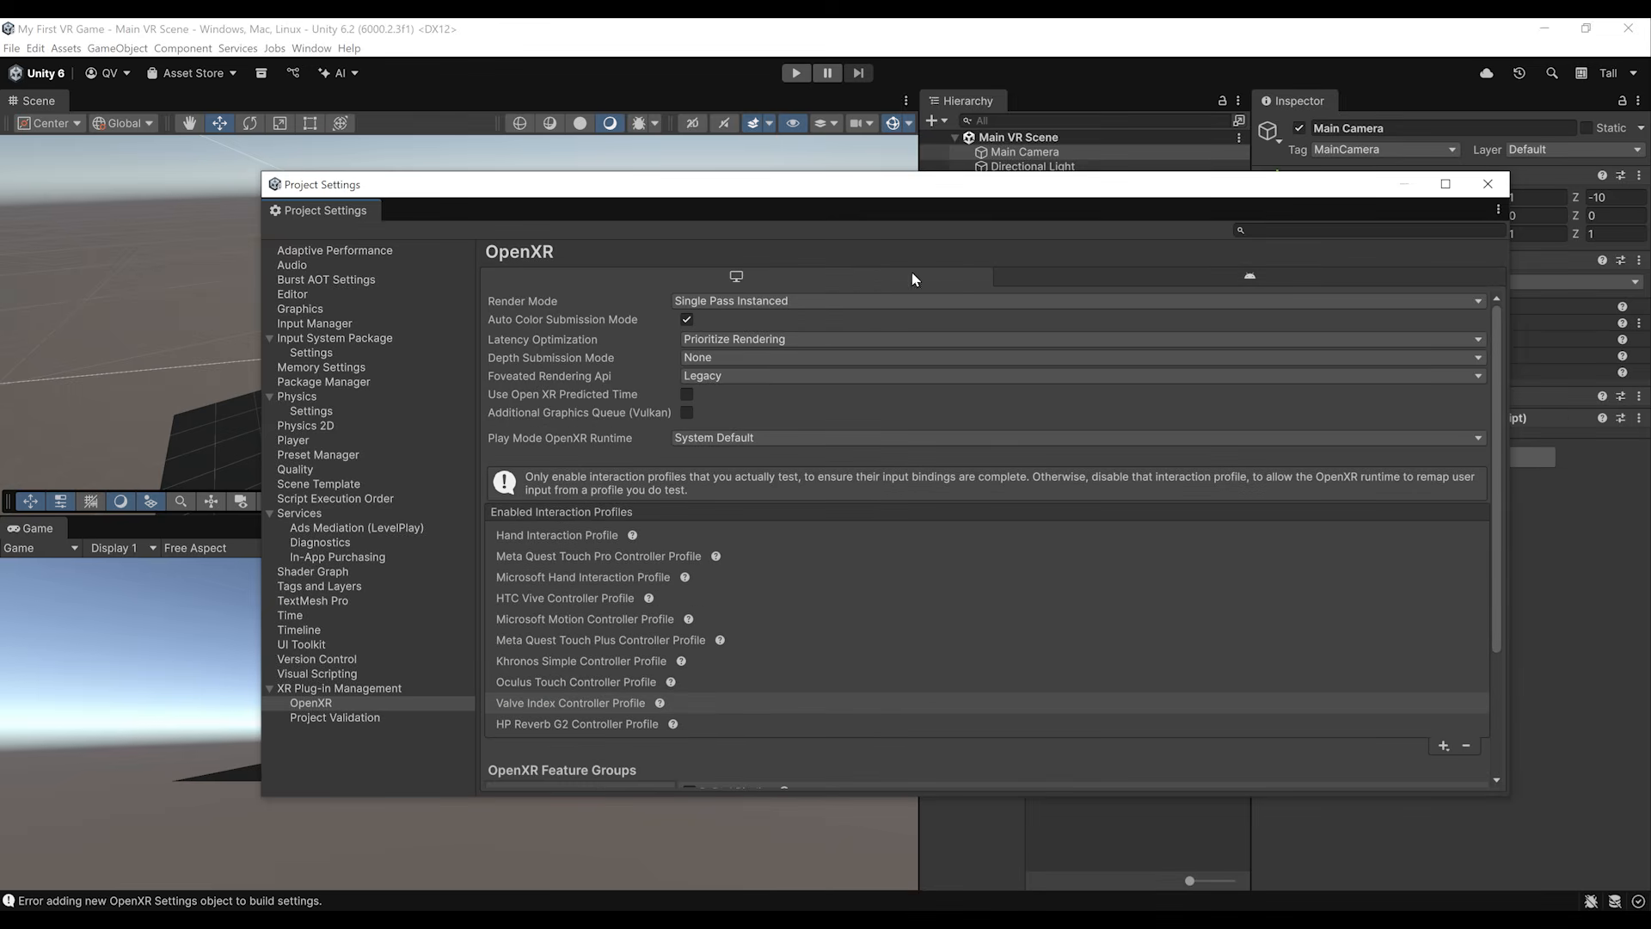
pyautogui.click(1488, 183)
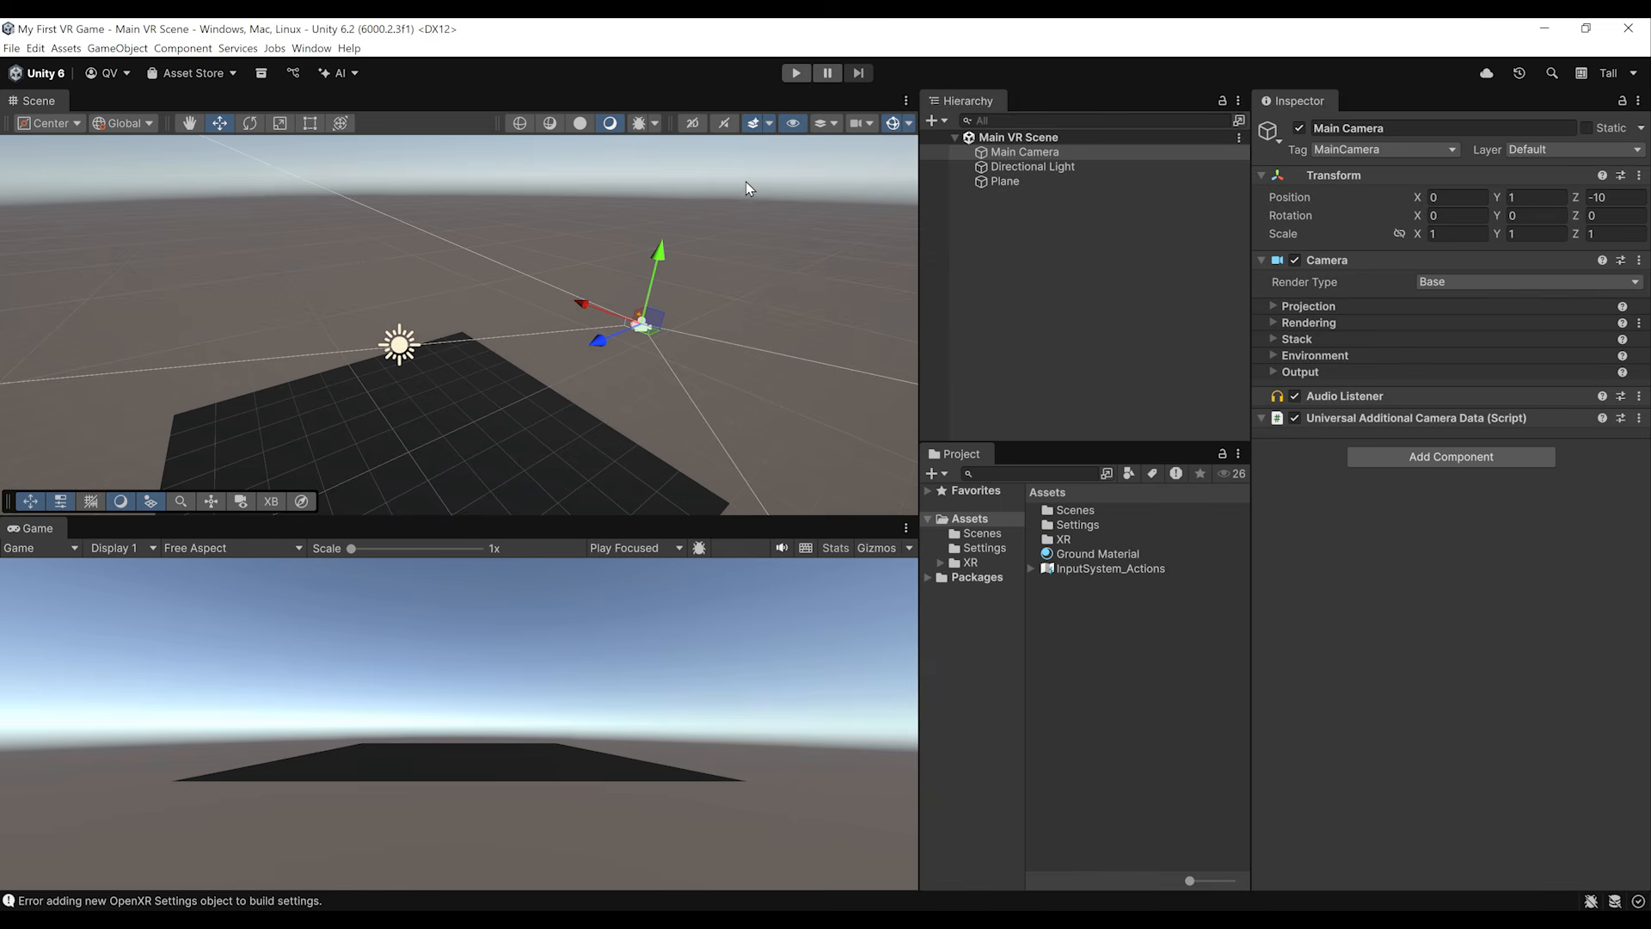
# Step: Run the scene on the connected headset to test the OpenXR setup, and stop it
pyautogui.click(796, 73)
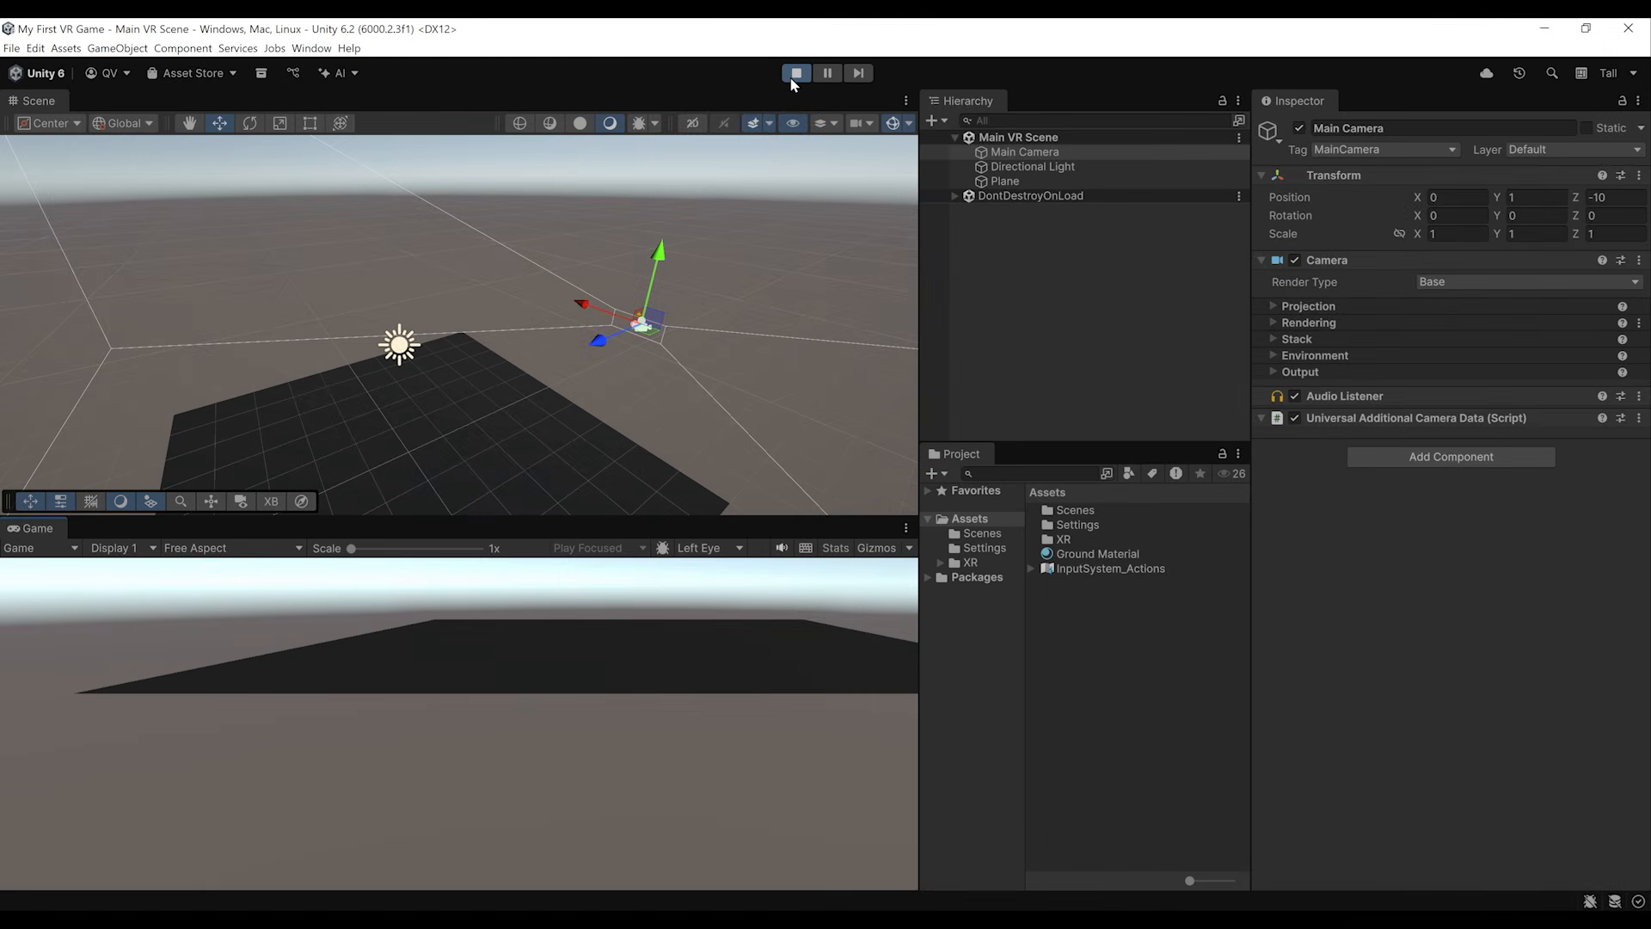
pyautogui.click(793, 76)
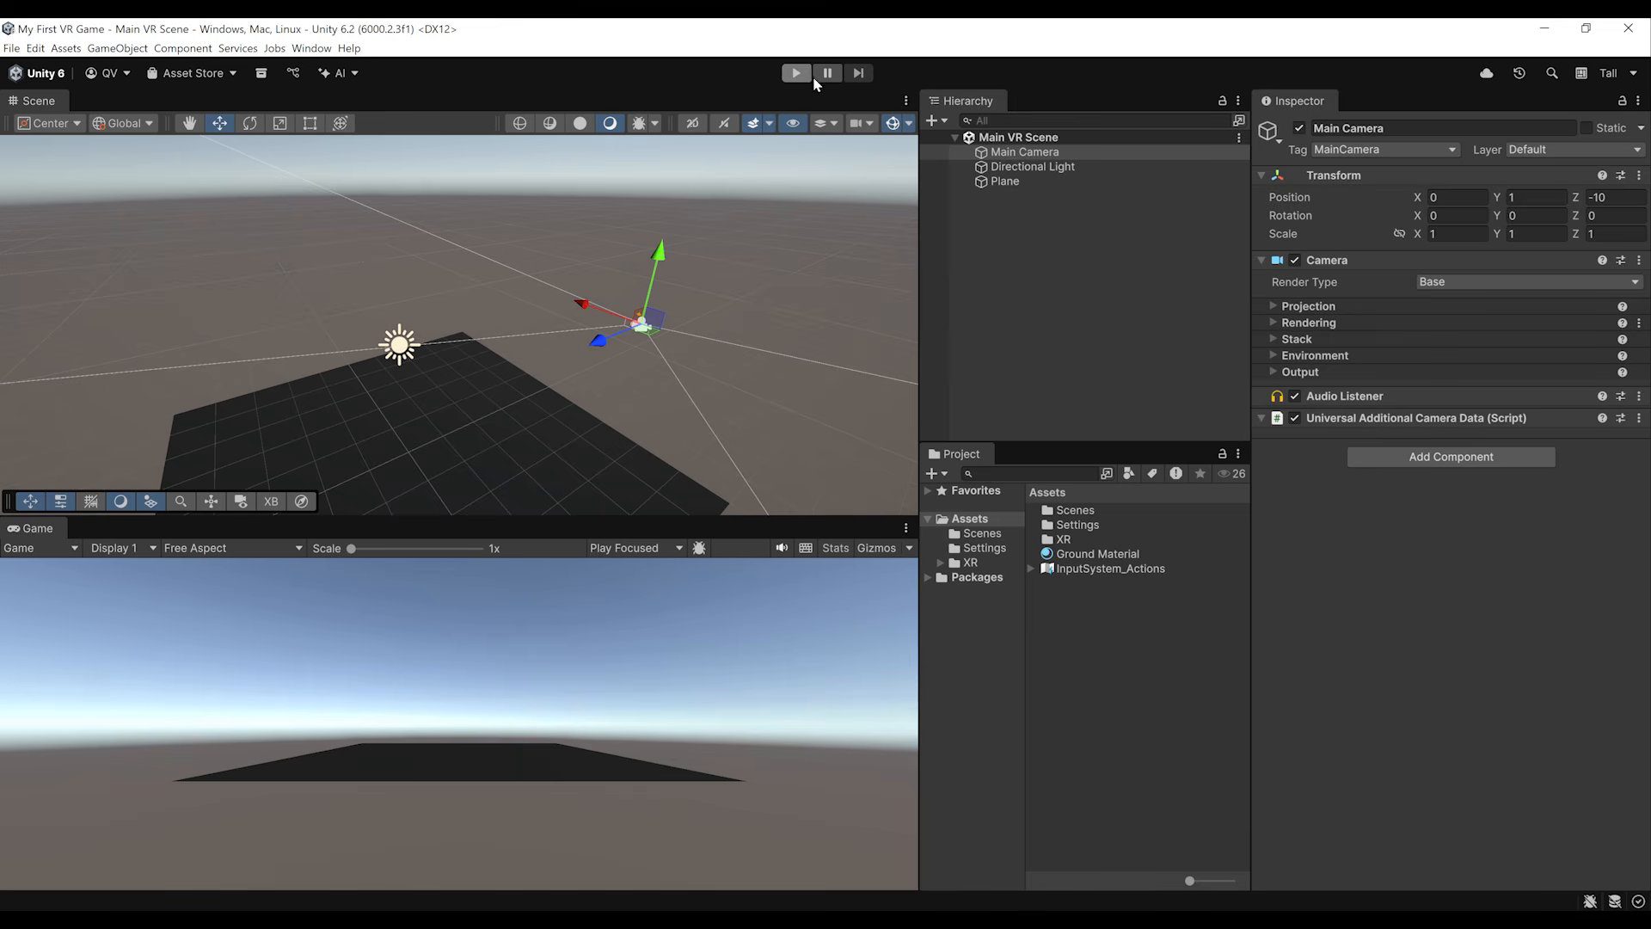
# Step: Add a Tracked Pose Driver component to the Main Camera
pyautogui.click(1009, 153)
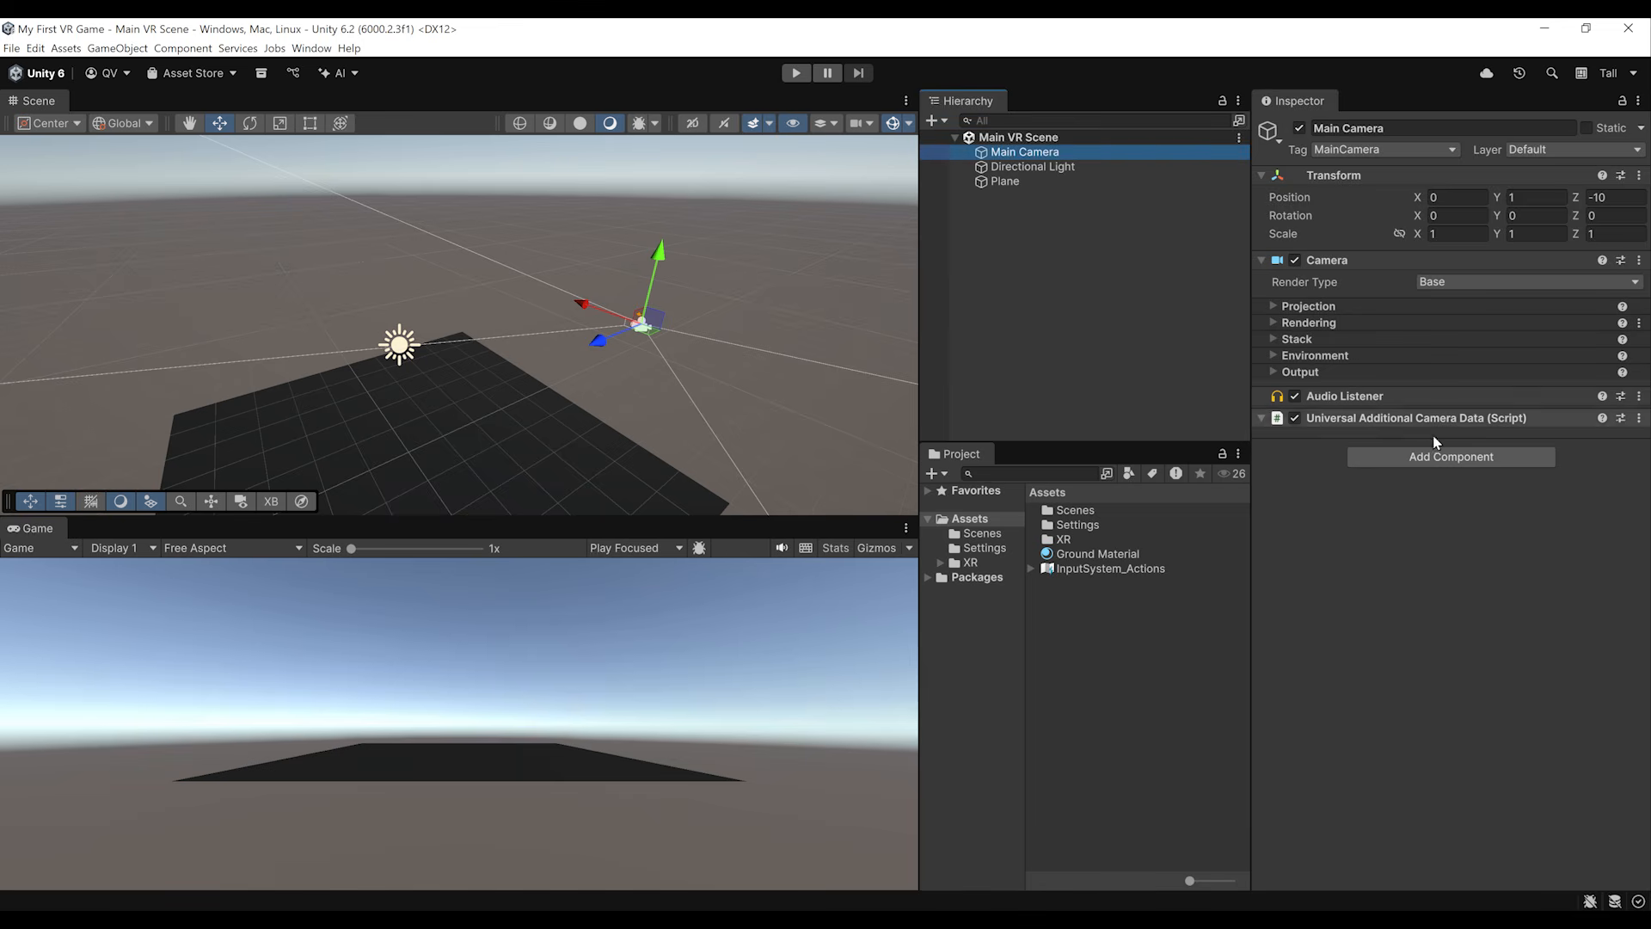
pyautogui.click(1453, 459)
pyautogui.write('Trackedpo')
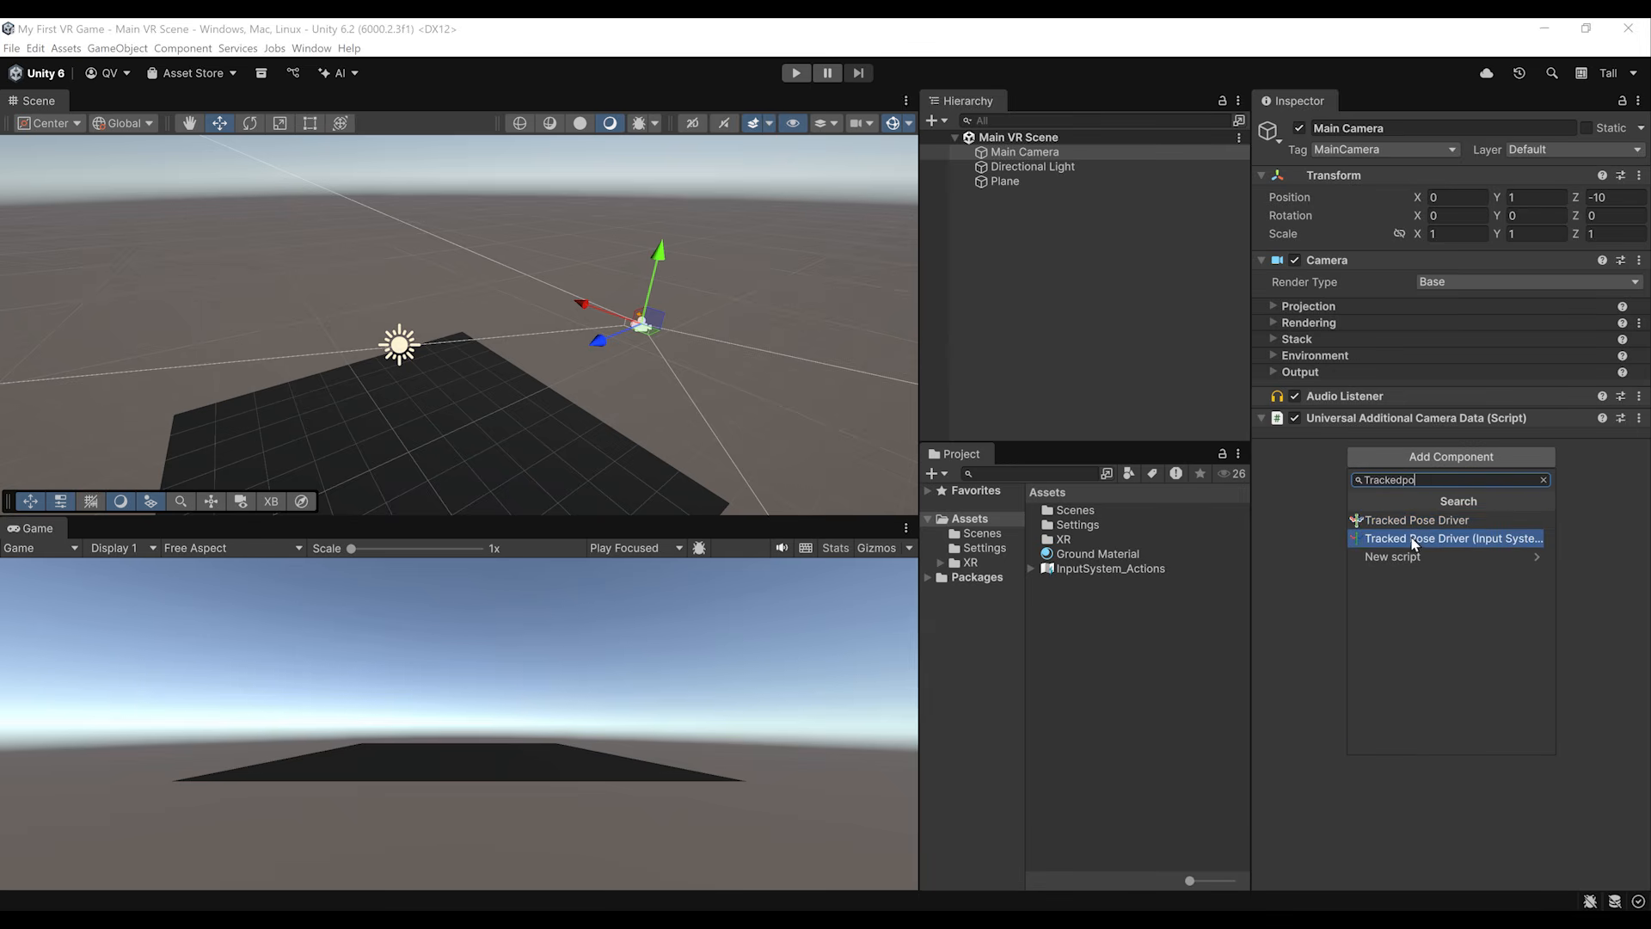
pyautogui.click(1425, 541)
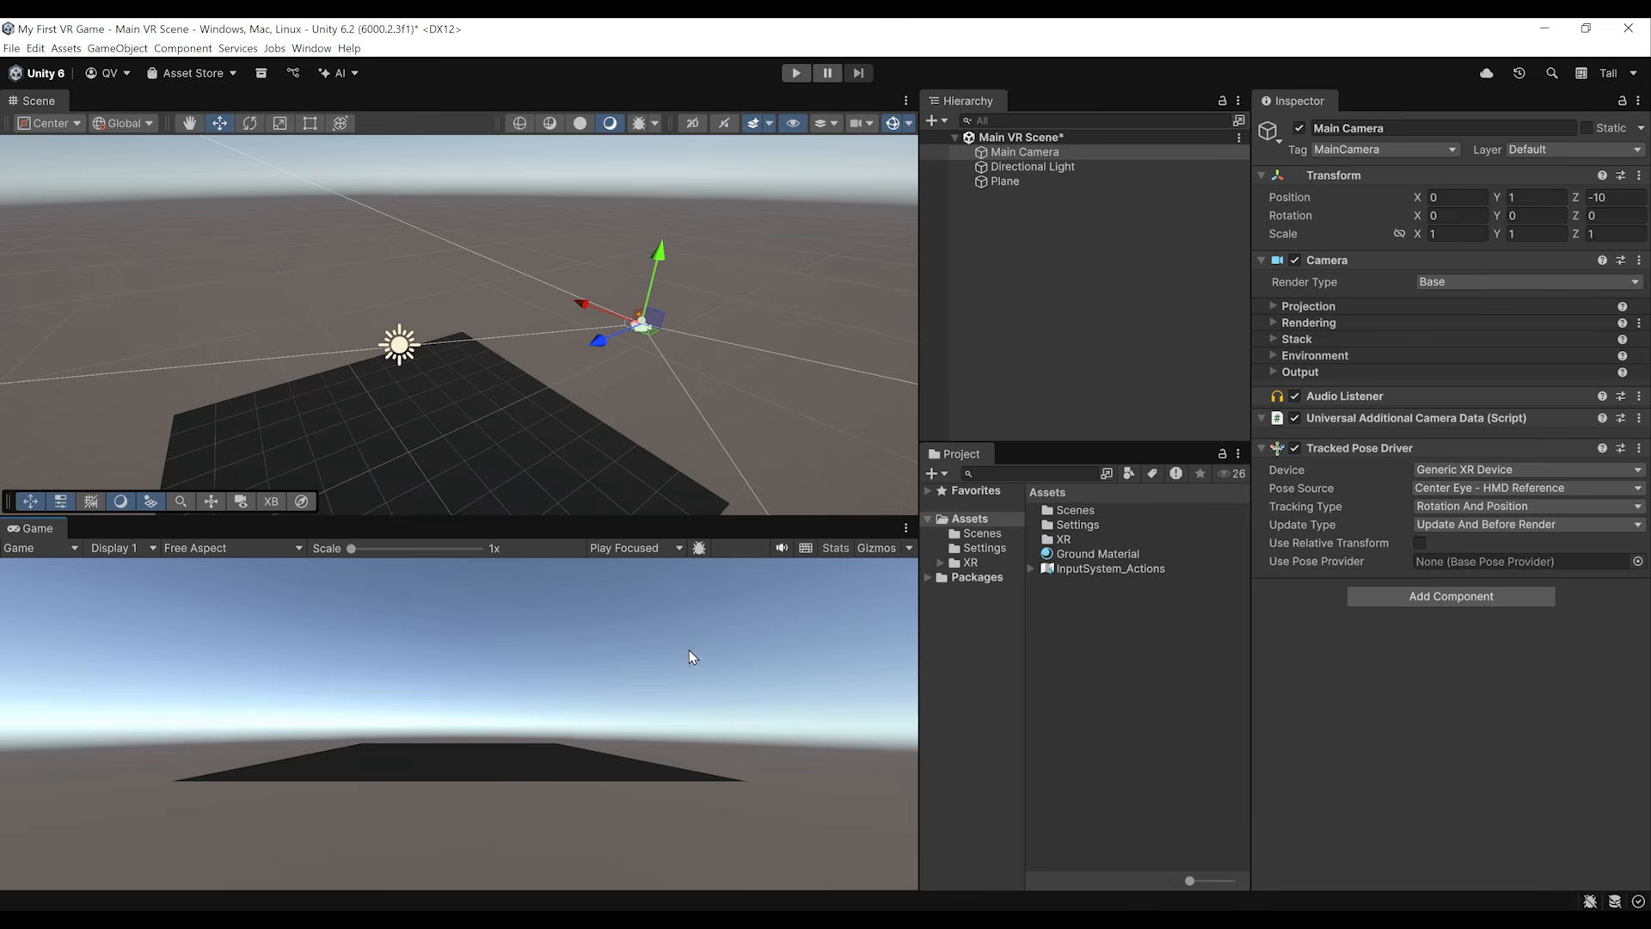
# Step: Run the scene to test head tracking, consulting the XR Interaction Toolkit manual page before stopping Play mode
pyautogui.click(795, 72)
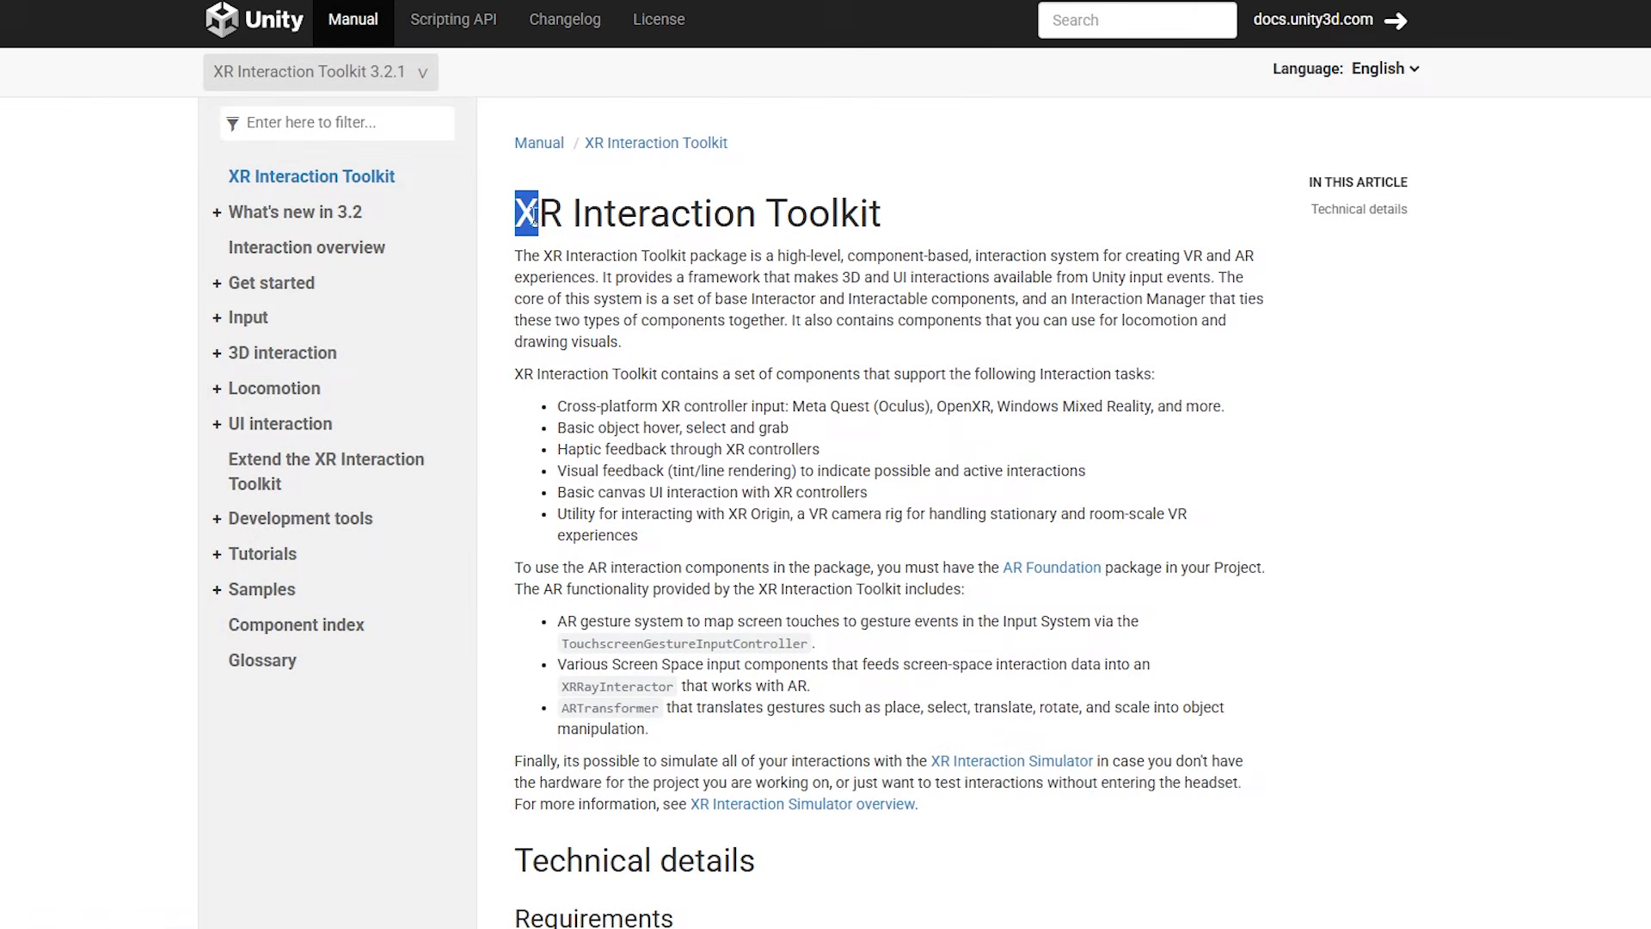
pyautogui.moveTo(534, 219); pyautogui.dragTo(905, 237)
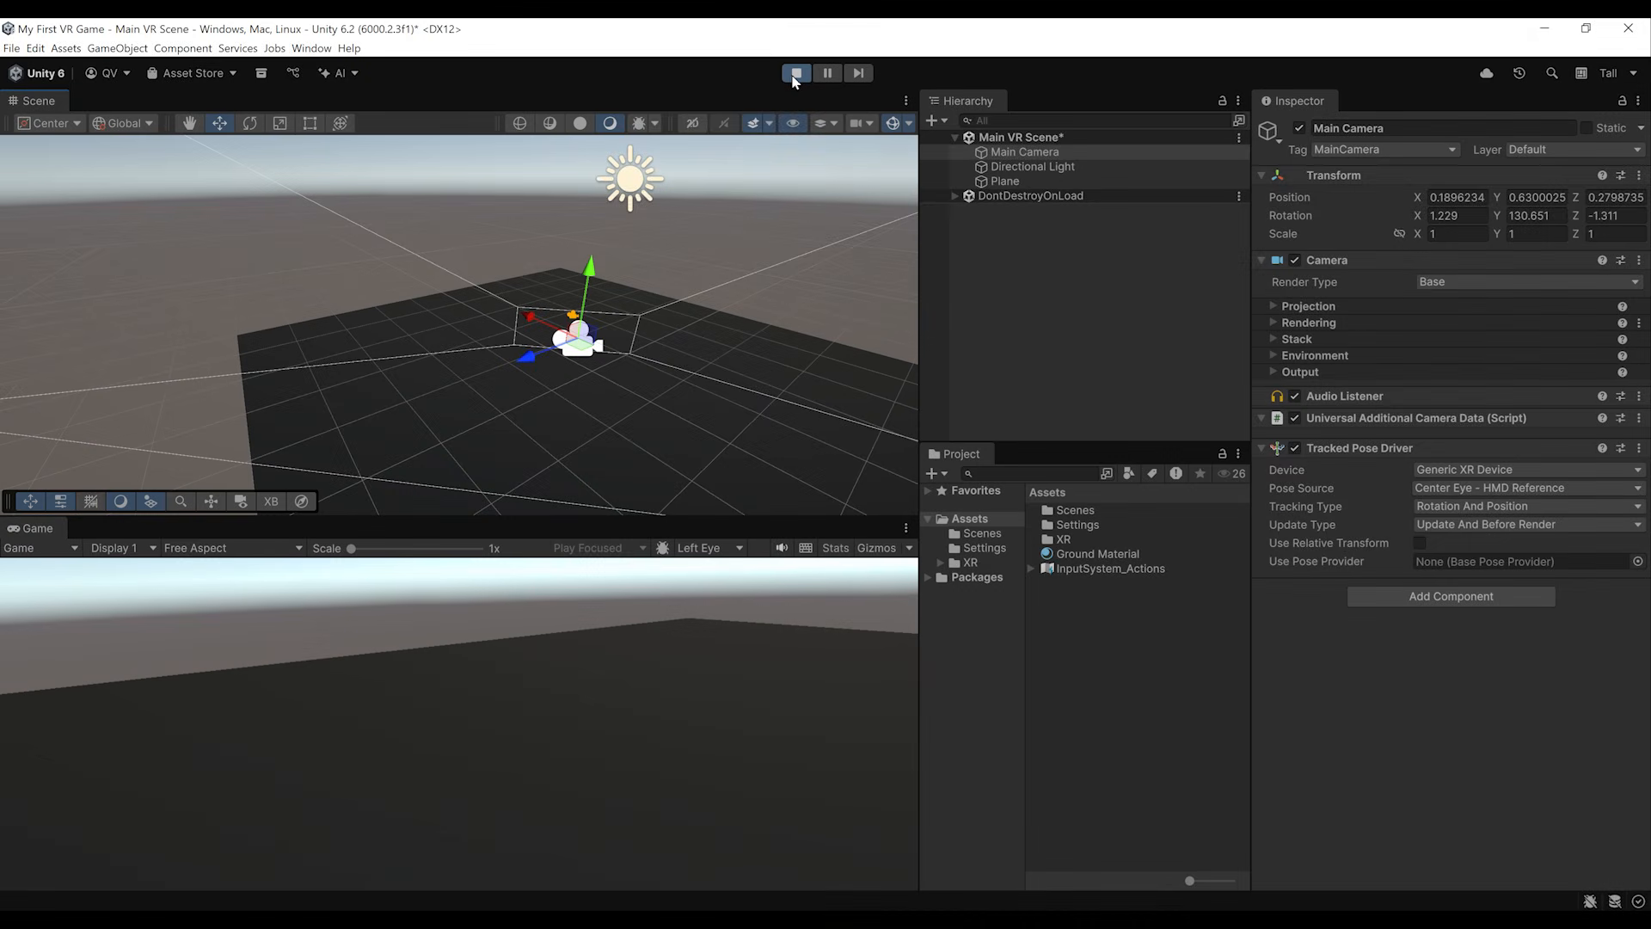
pyautogui.click(795, 74)
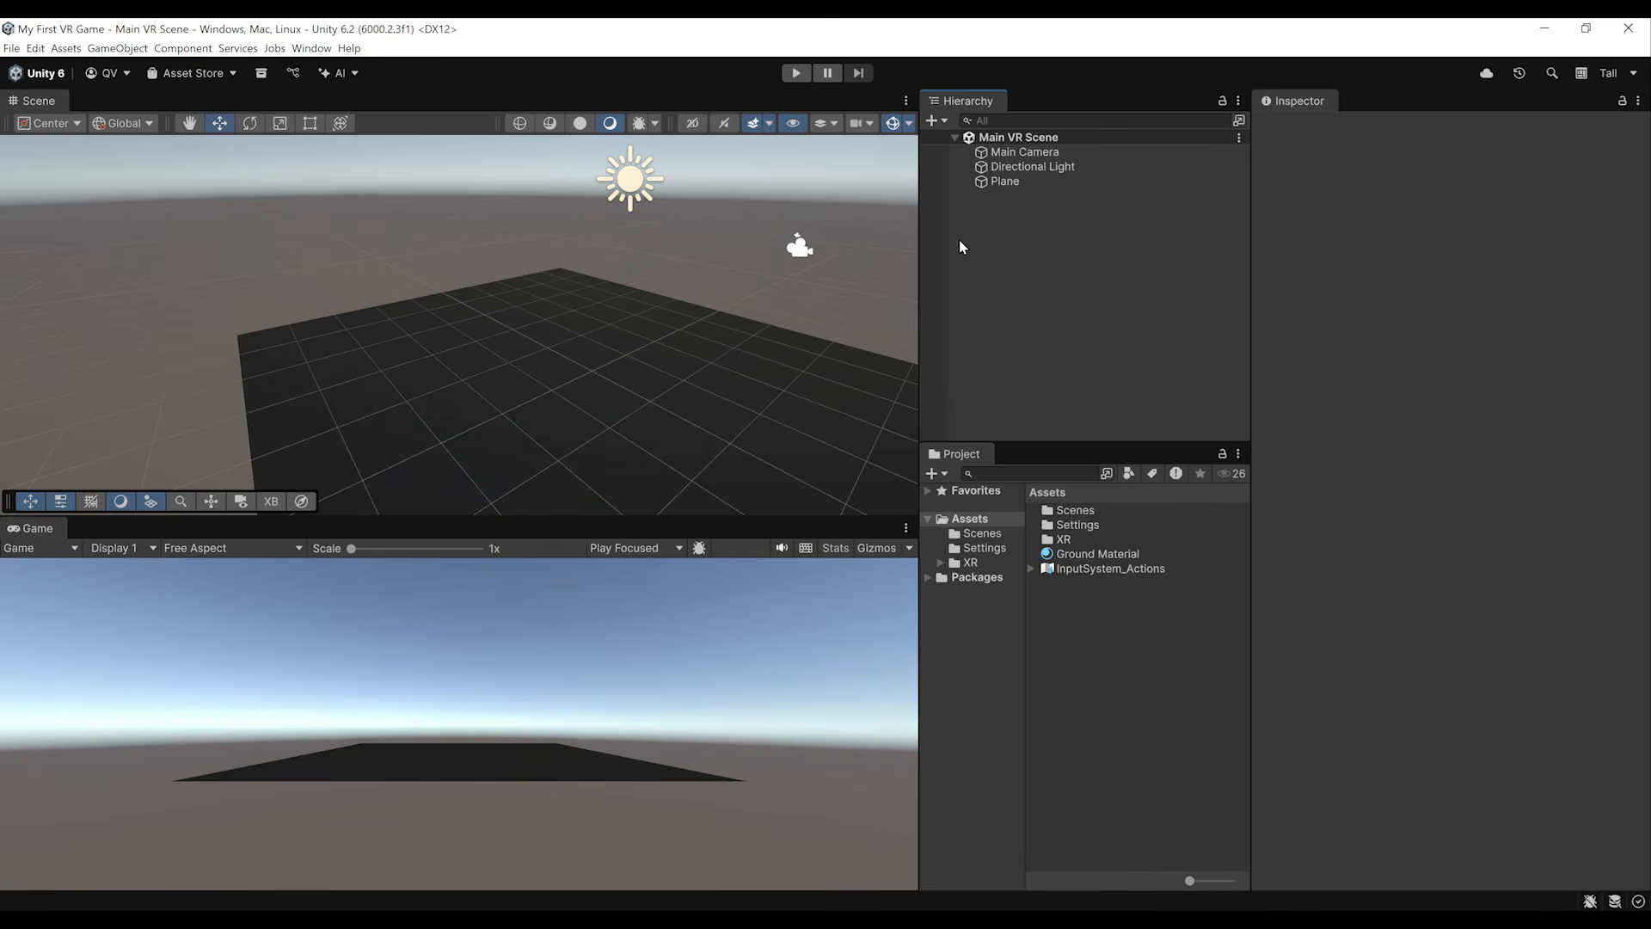
# Step: Find the XR Interaction Toolkit package in the Unity Registry of the Package Manager and check its version details
pyautogui.click(311, 48)
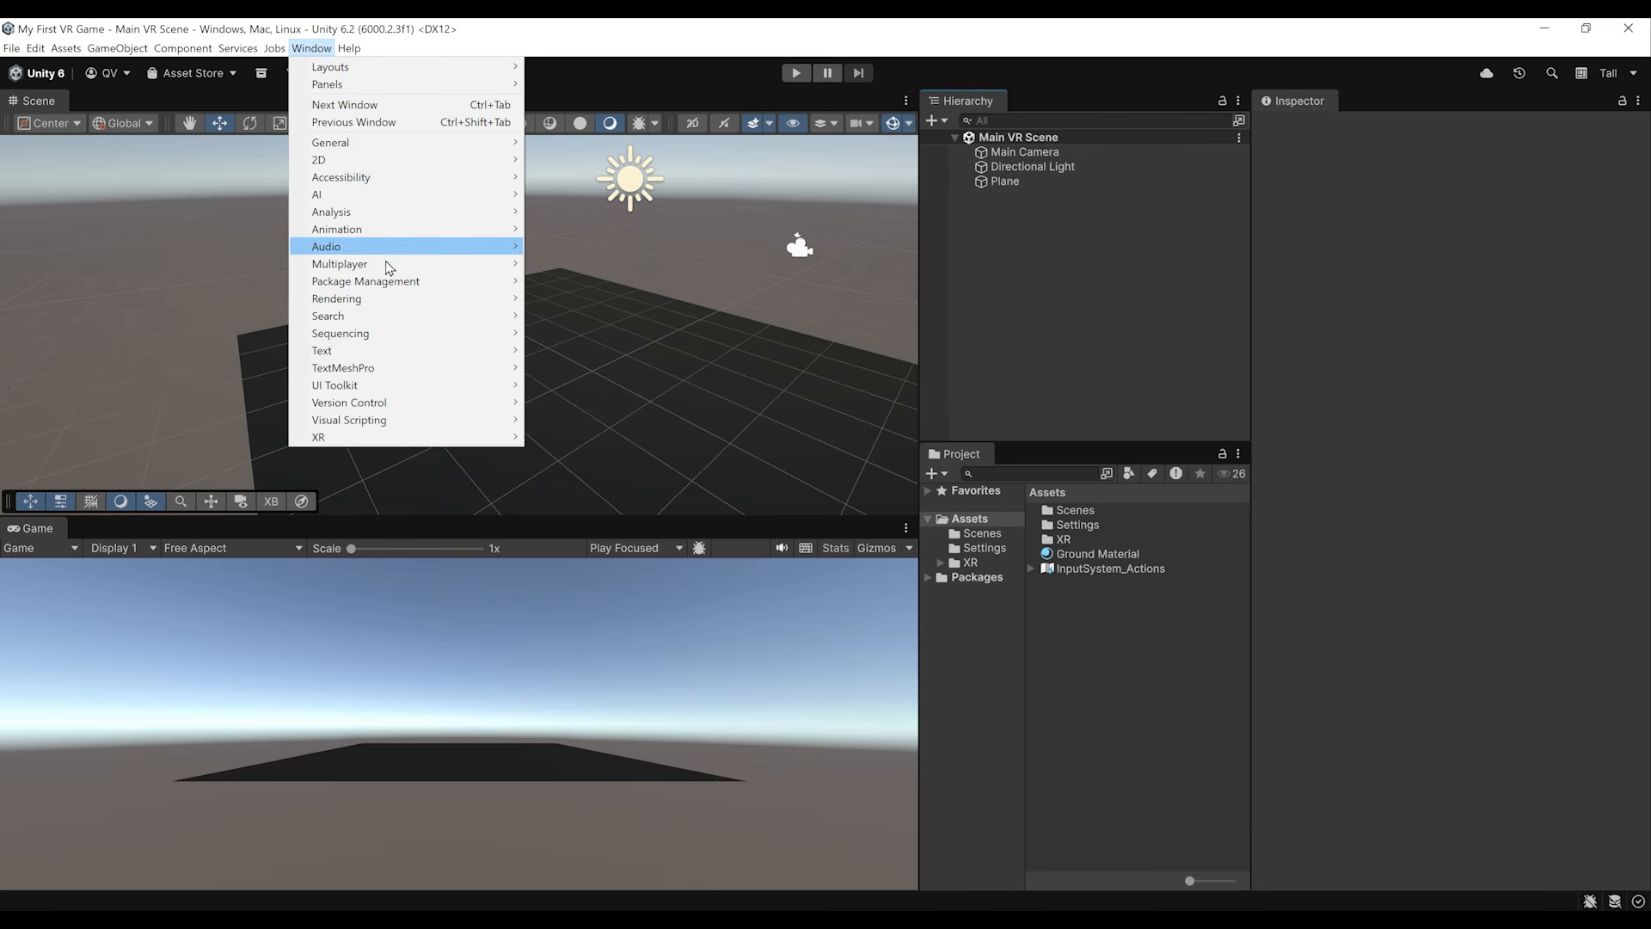
pyautogui.moveTo(404, 281)
pyautogui.click(601, 284)
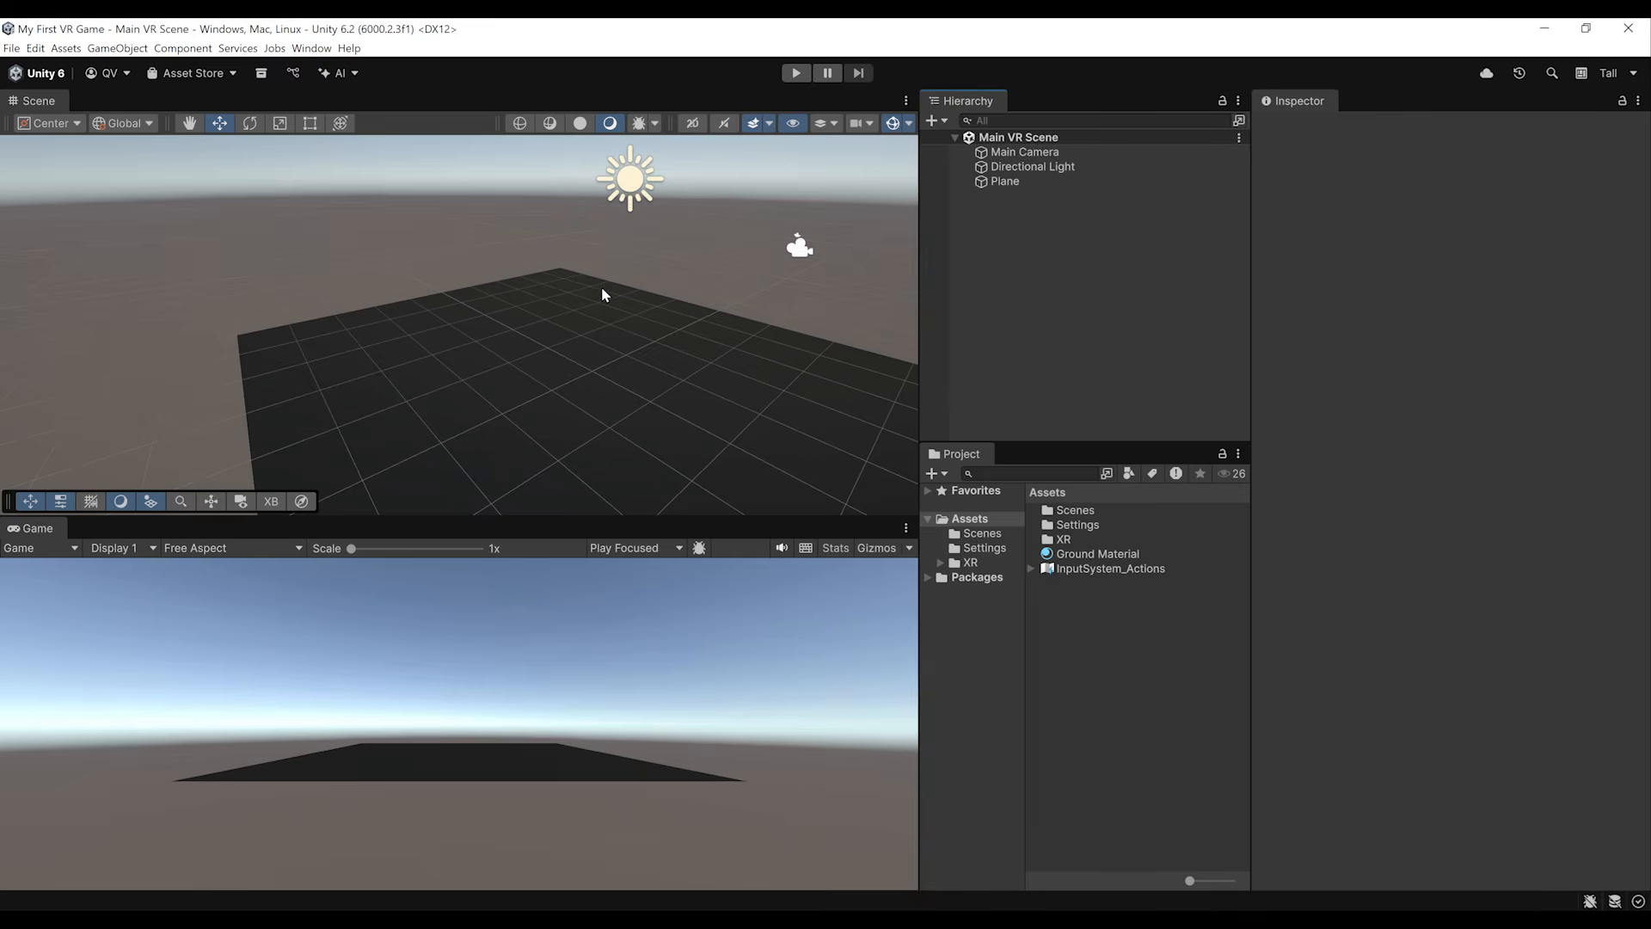
pyautogui.click(382, 334)
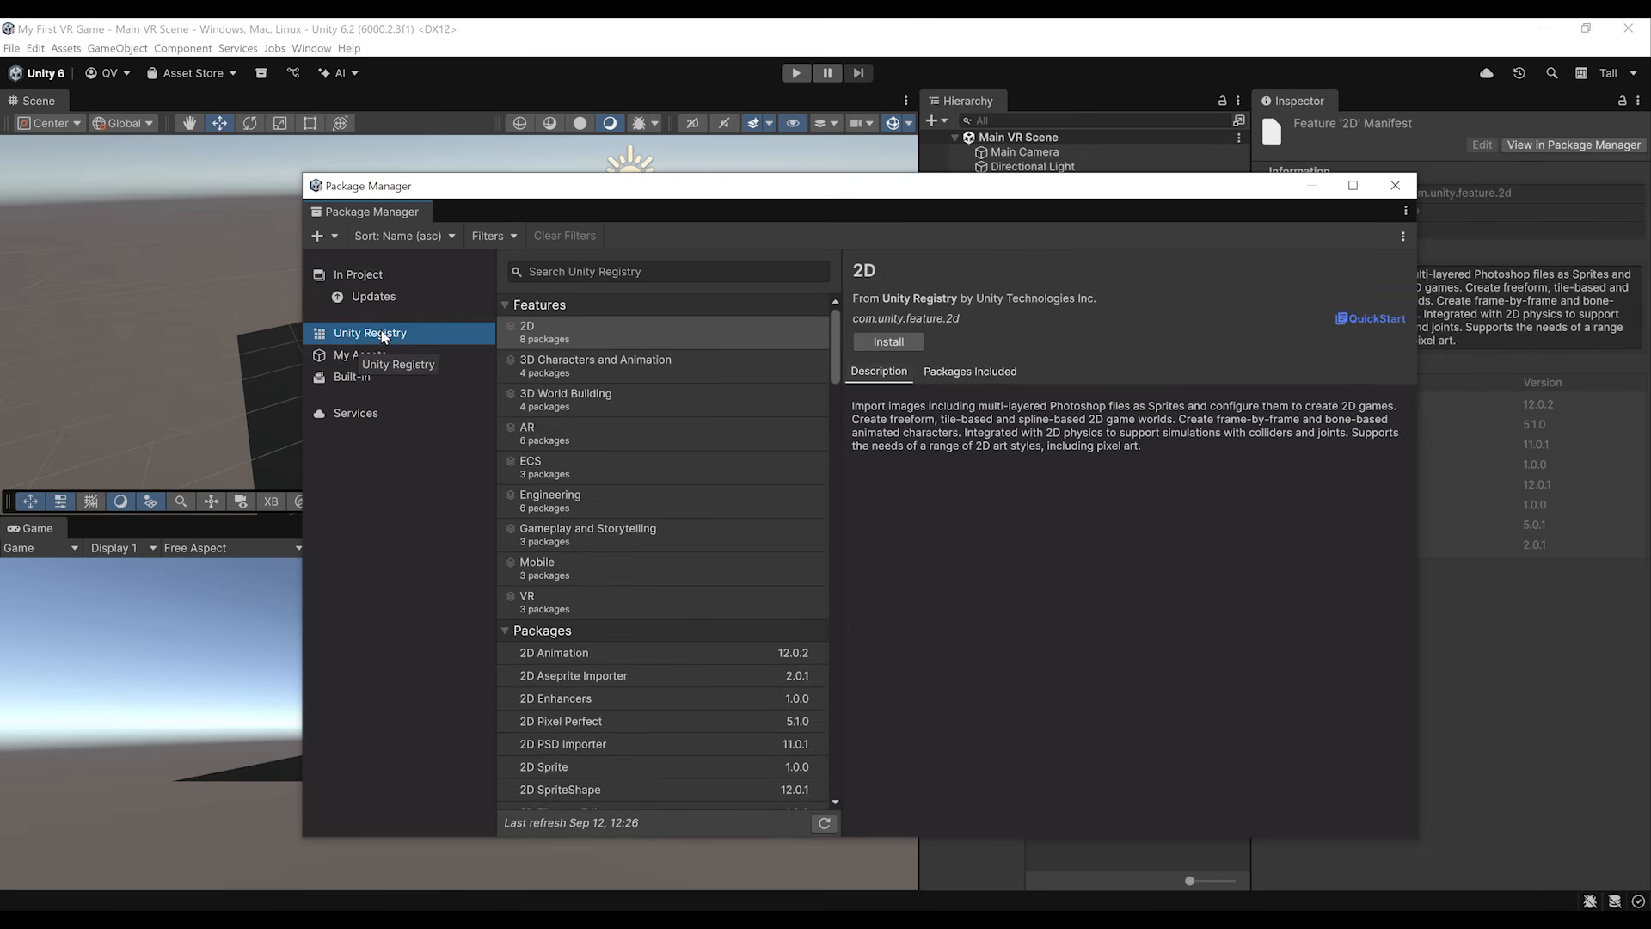
pyautogui.scroll(-20, 683, 453)
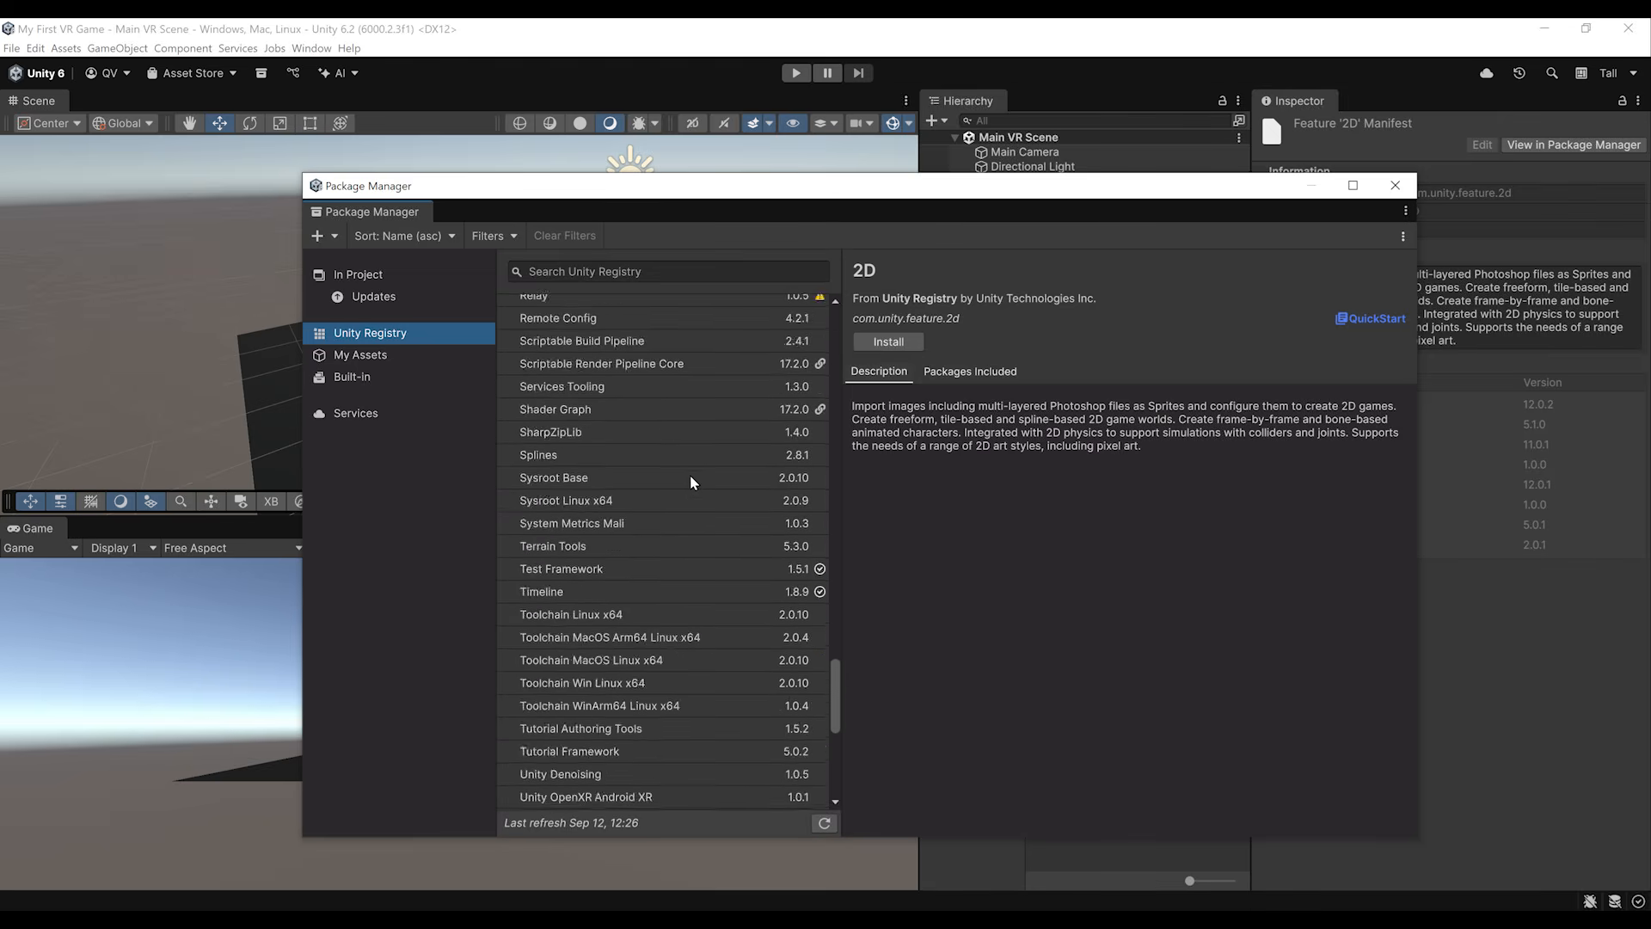
pyautogui.scroll(-5, 688, 482)
pyautogui.click(576, 777)
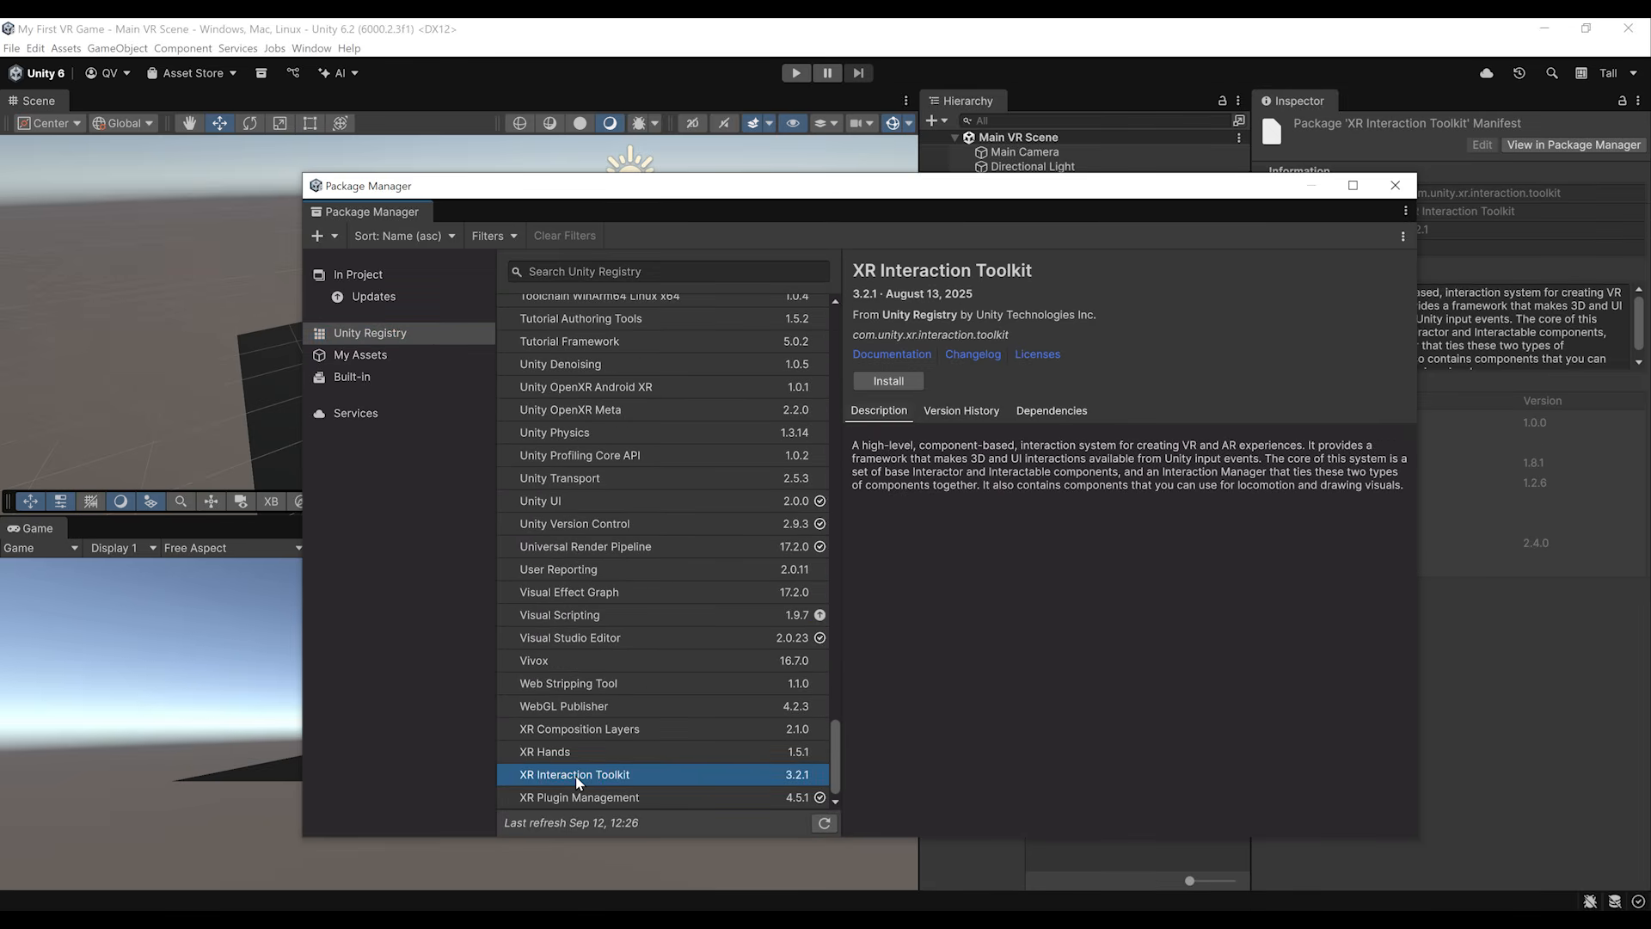
pyautogui.tripleClick(914, 289)
pyautogui.click(1049, 292)
# Step: Install the XR Interaction Toolkit package by name, using com.unity.xr.interaction.toolkit@3
pyautogui.click(309, 240)
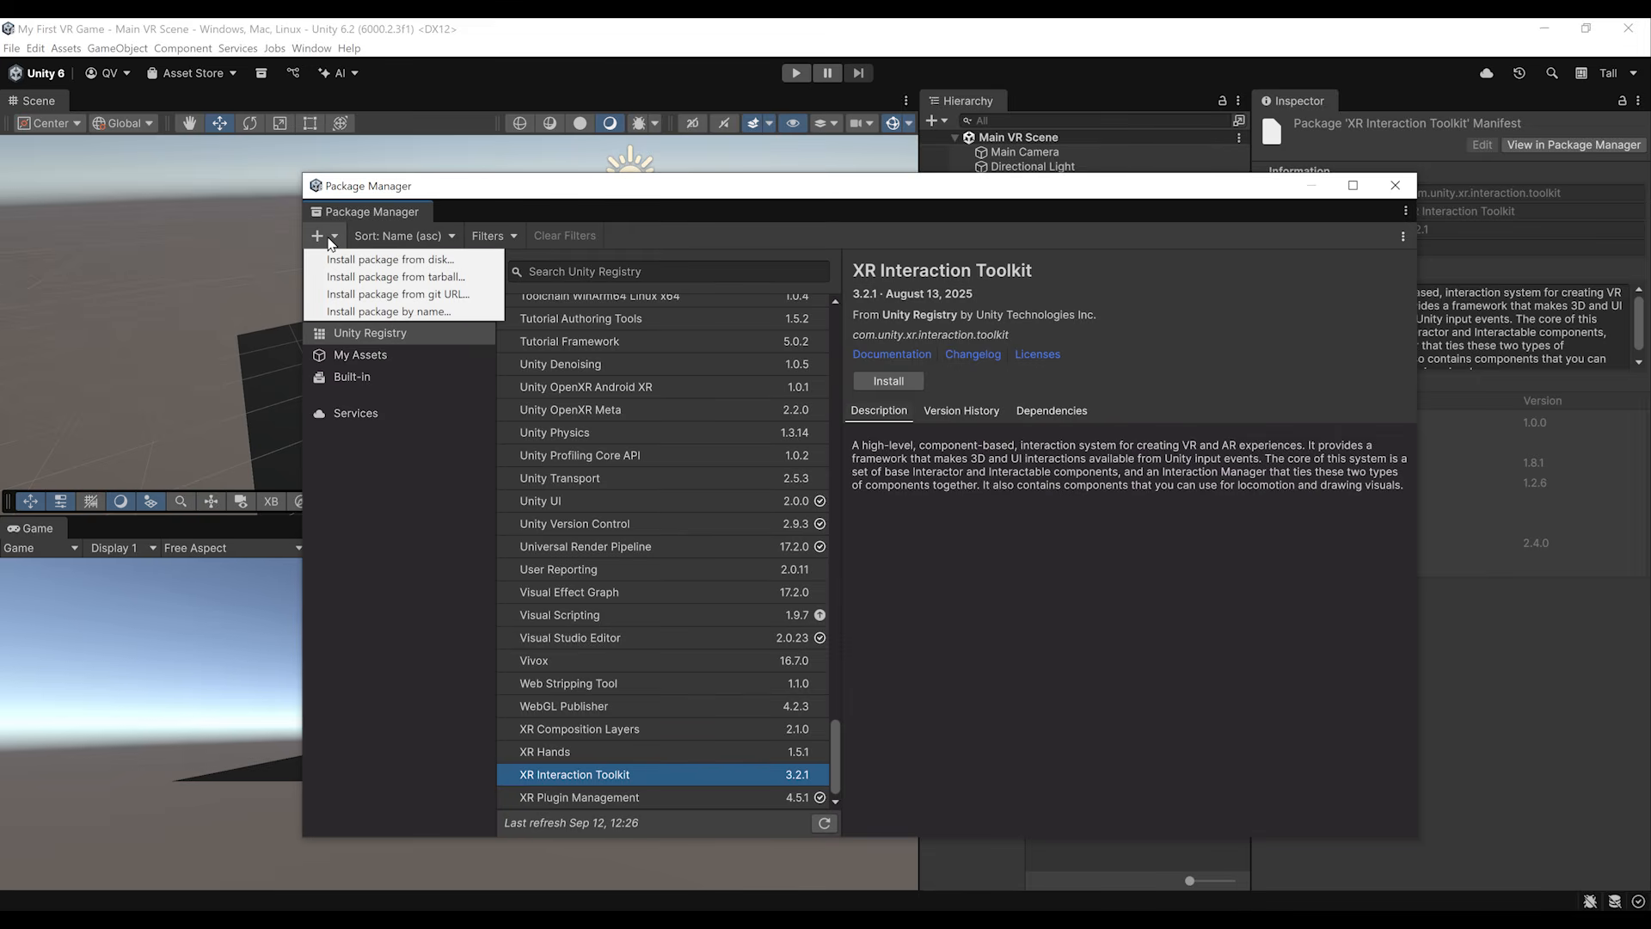
pyautogui.click(440, 313)
pyautogui.write('com.uni')
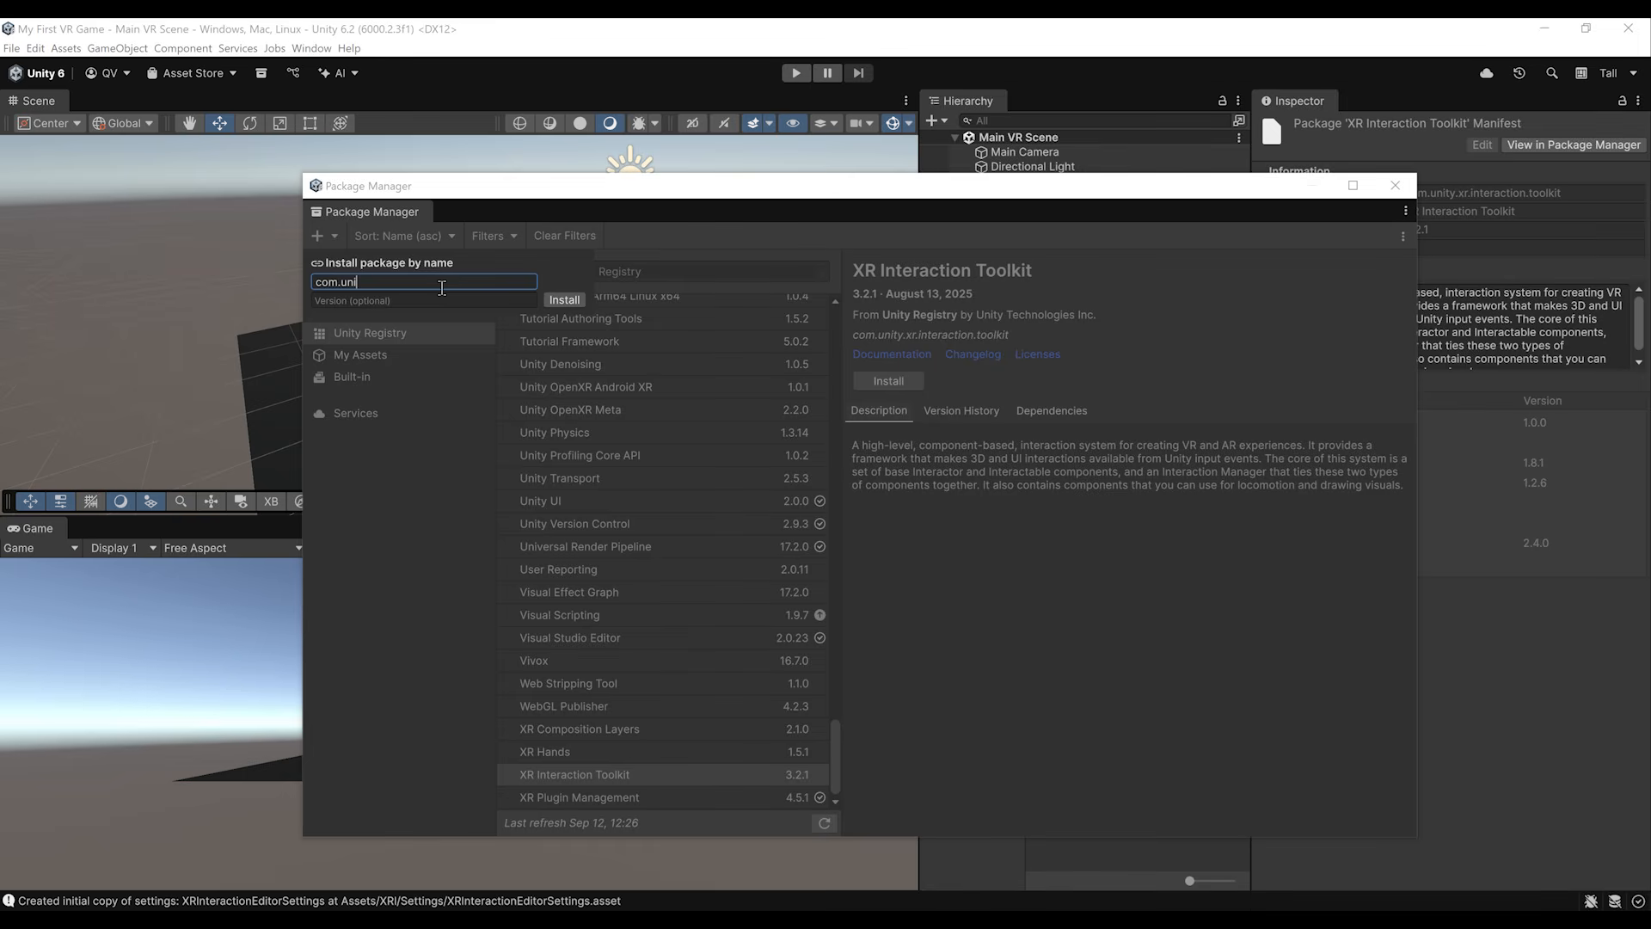
pyautogui.write('ty.xr.interaction.toolkit@3.2.1')
pyautogui.click(564, 299)
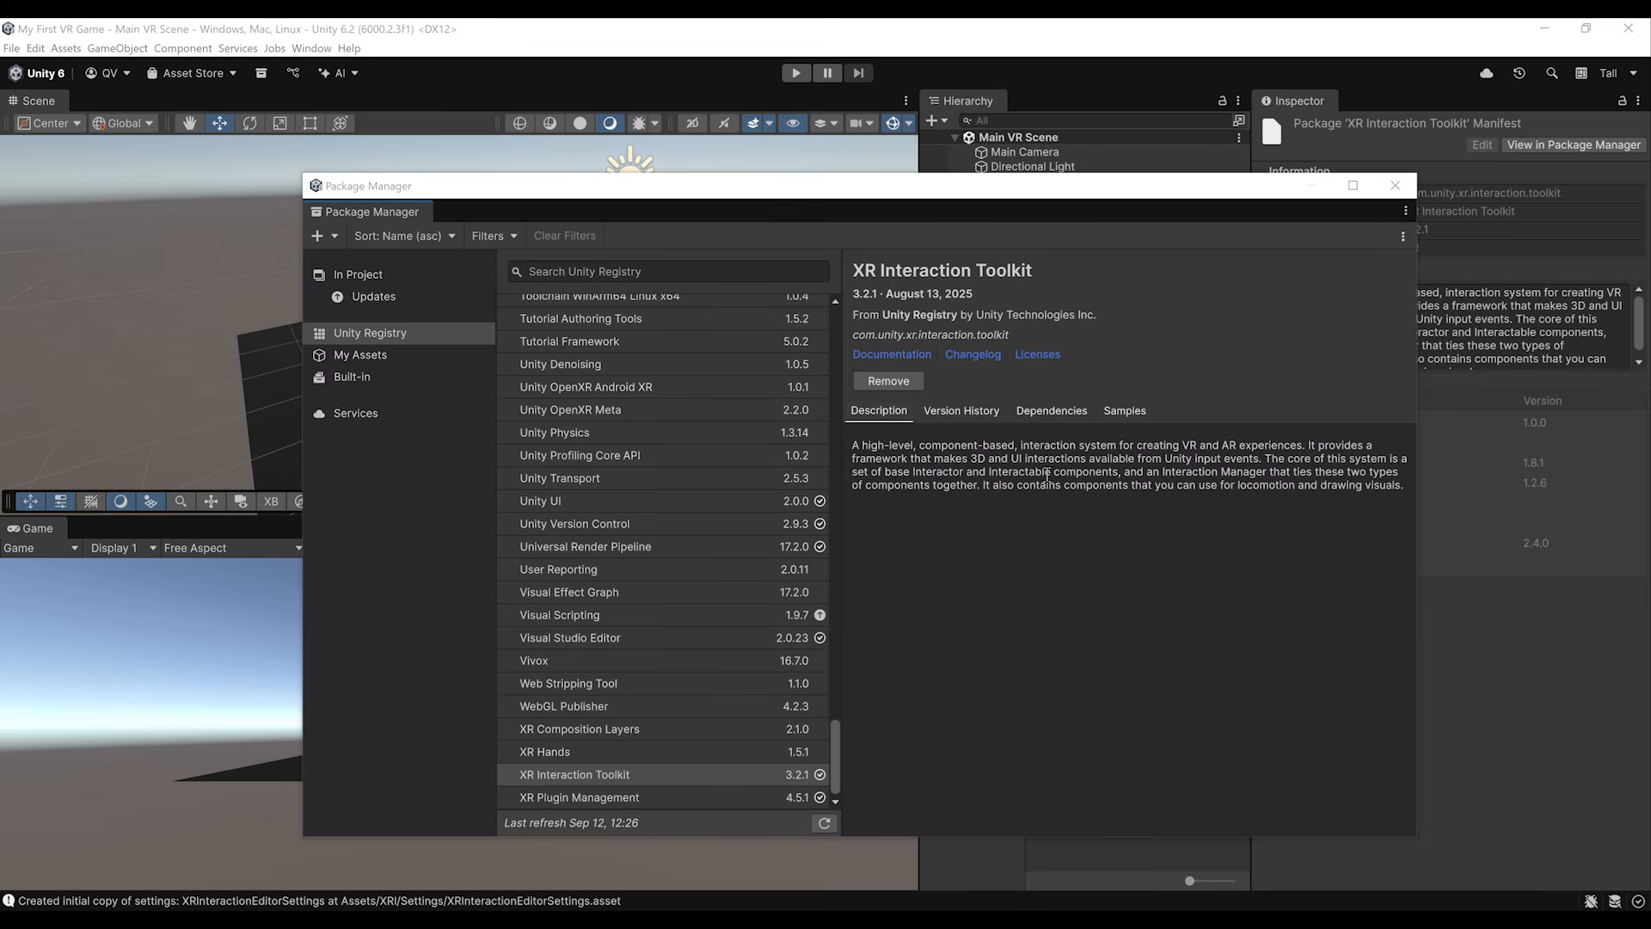
# Step: Import the Starter Assets sample of the XR Interaction Toolkit and close the Package Manager
pyautogui.click(1123, 412)
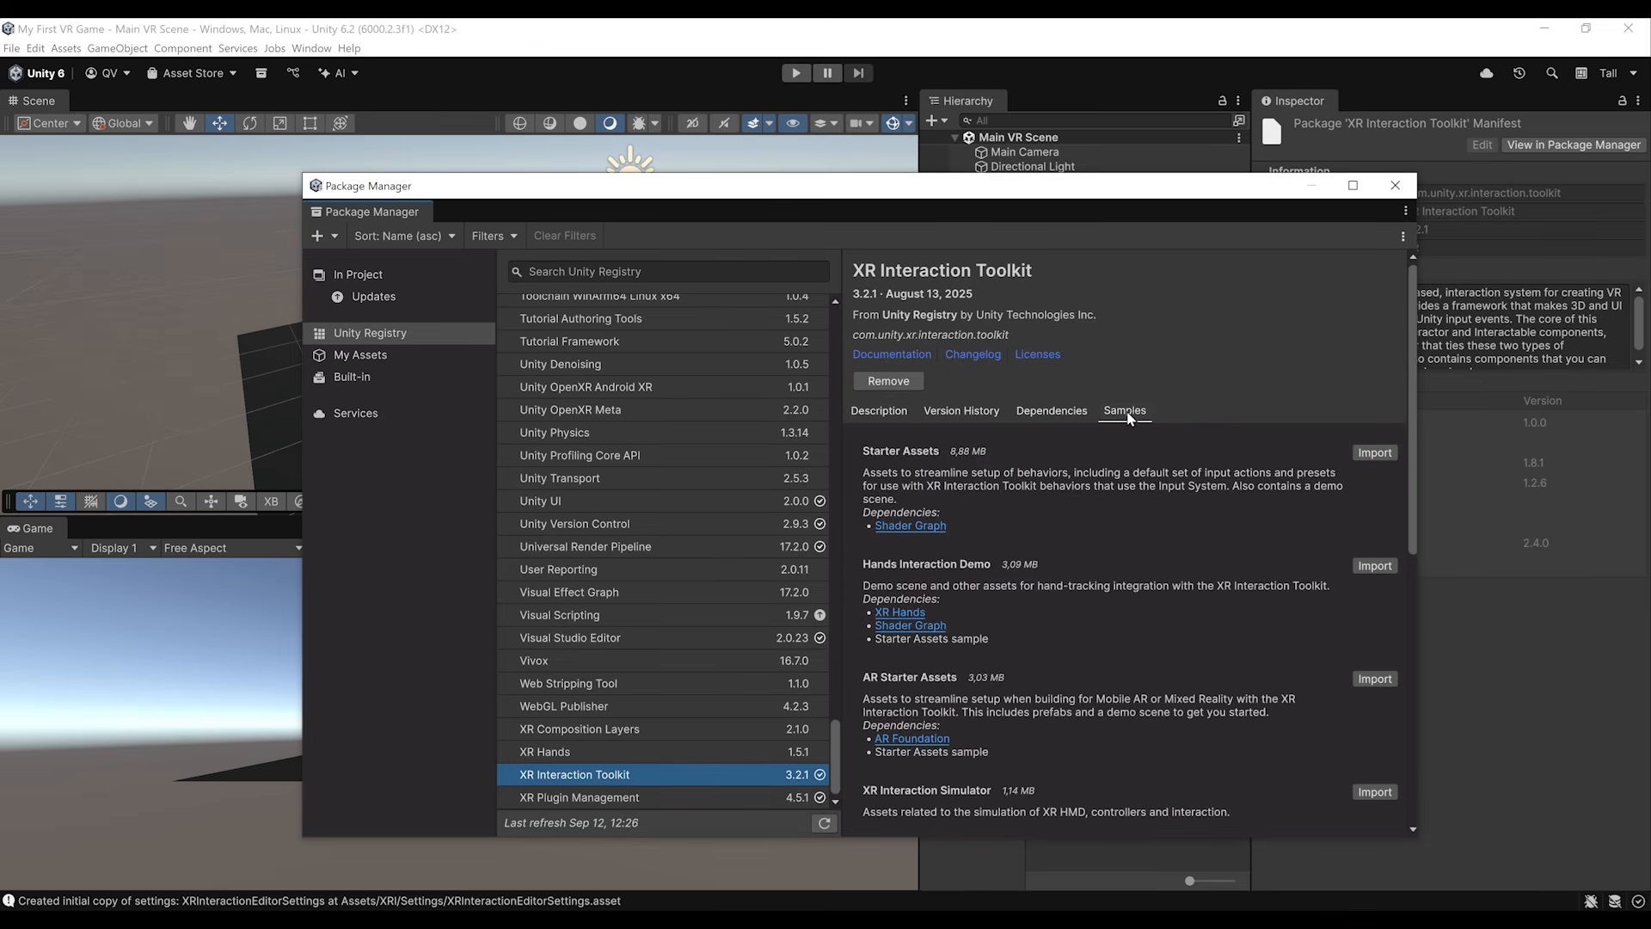
pyautogui.click(1372, 453)
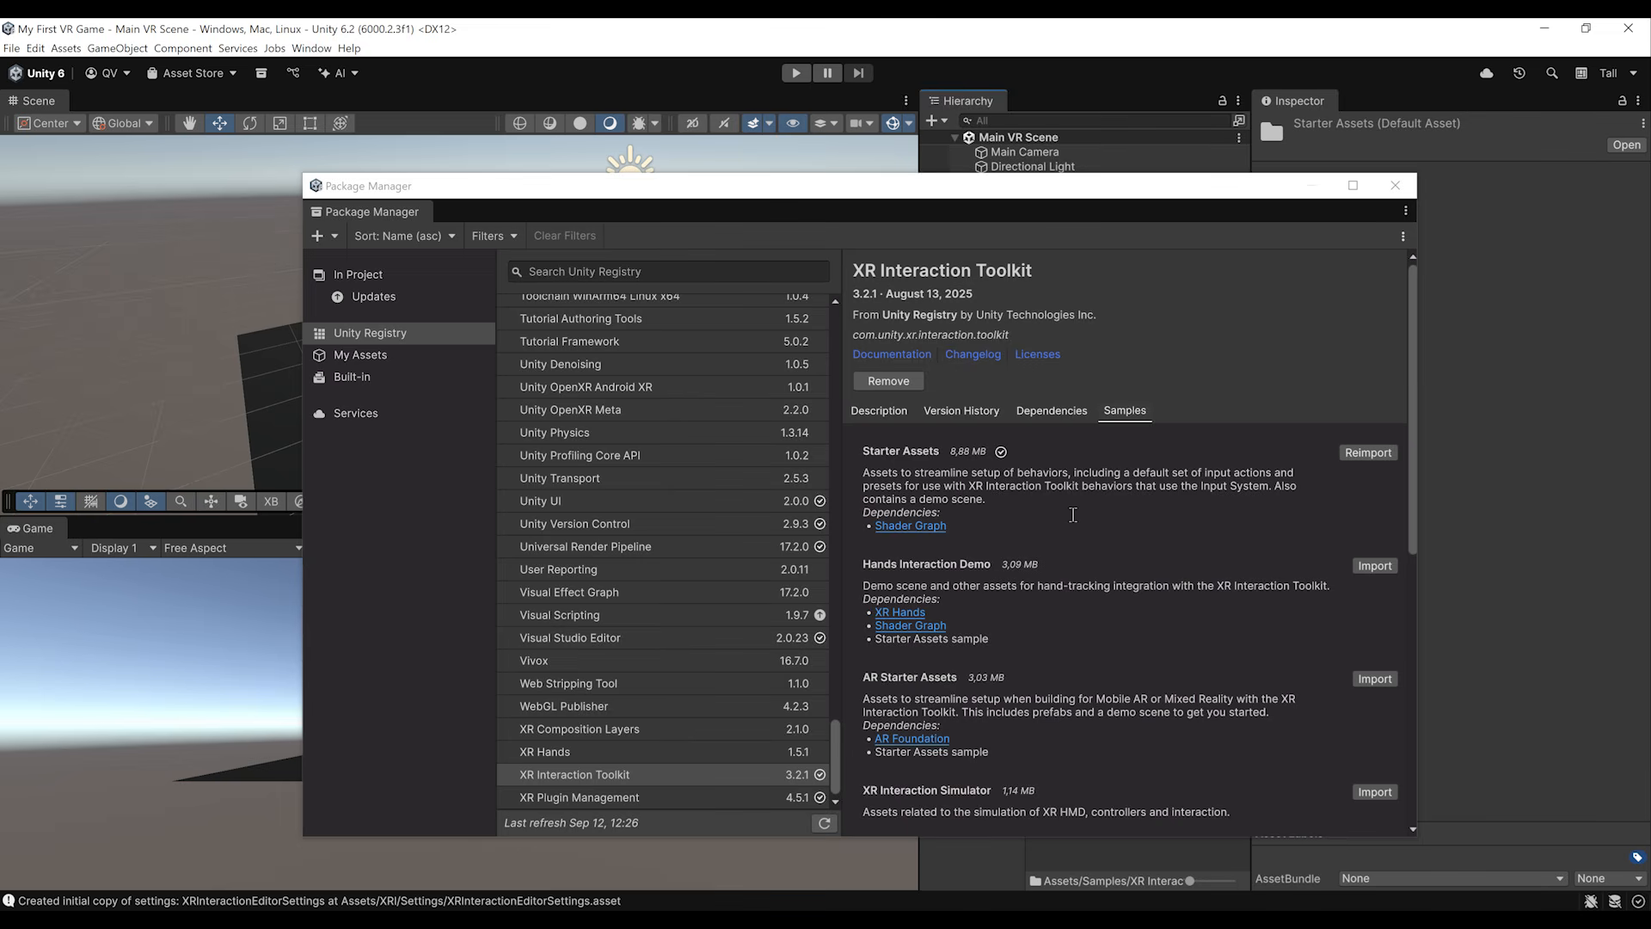
pyautogui.click(1397, 191)
# Step: Fix all desktop issues in the Project Validation section of the XR Plug-in Management project settings
pyautogui.click(36, 48)
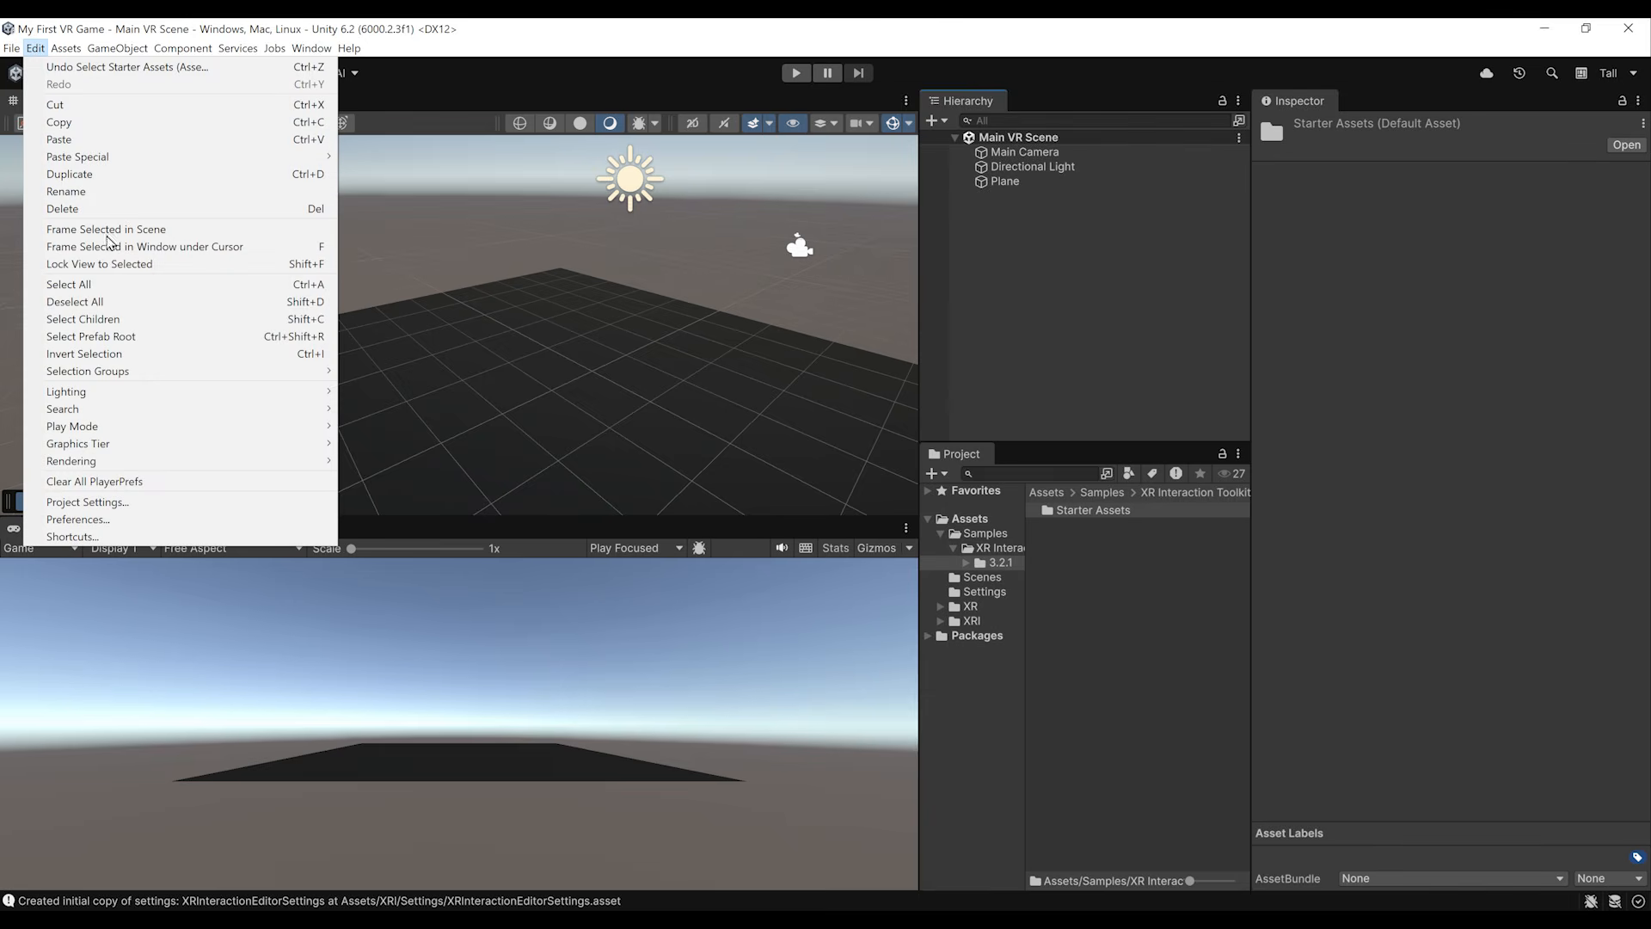
pyautogui.click(87, 501)
pyautogui.click(338, 689)
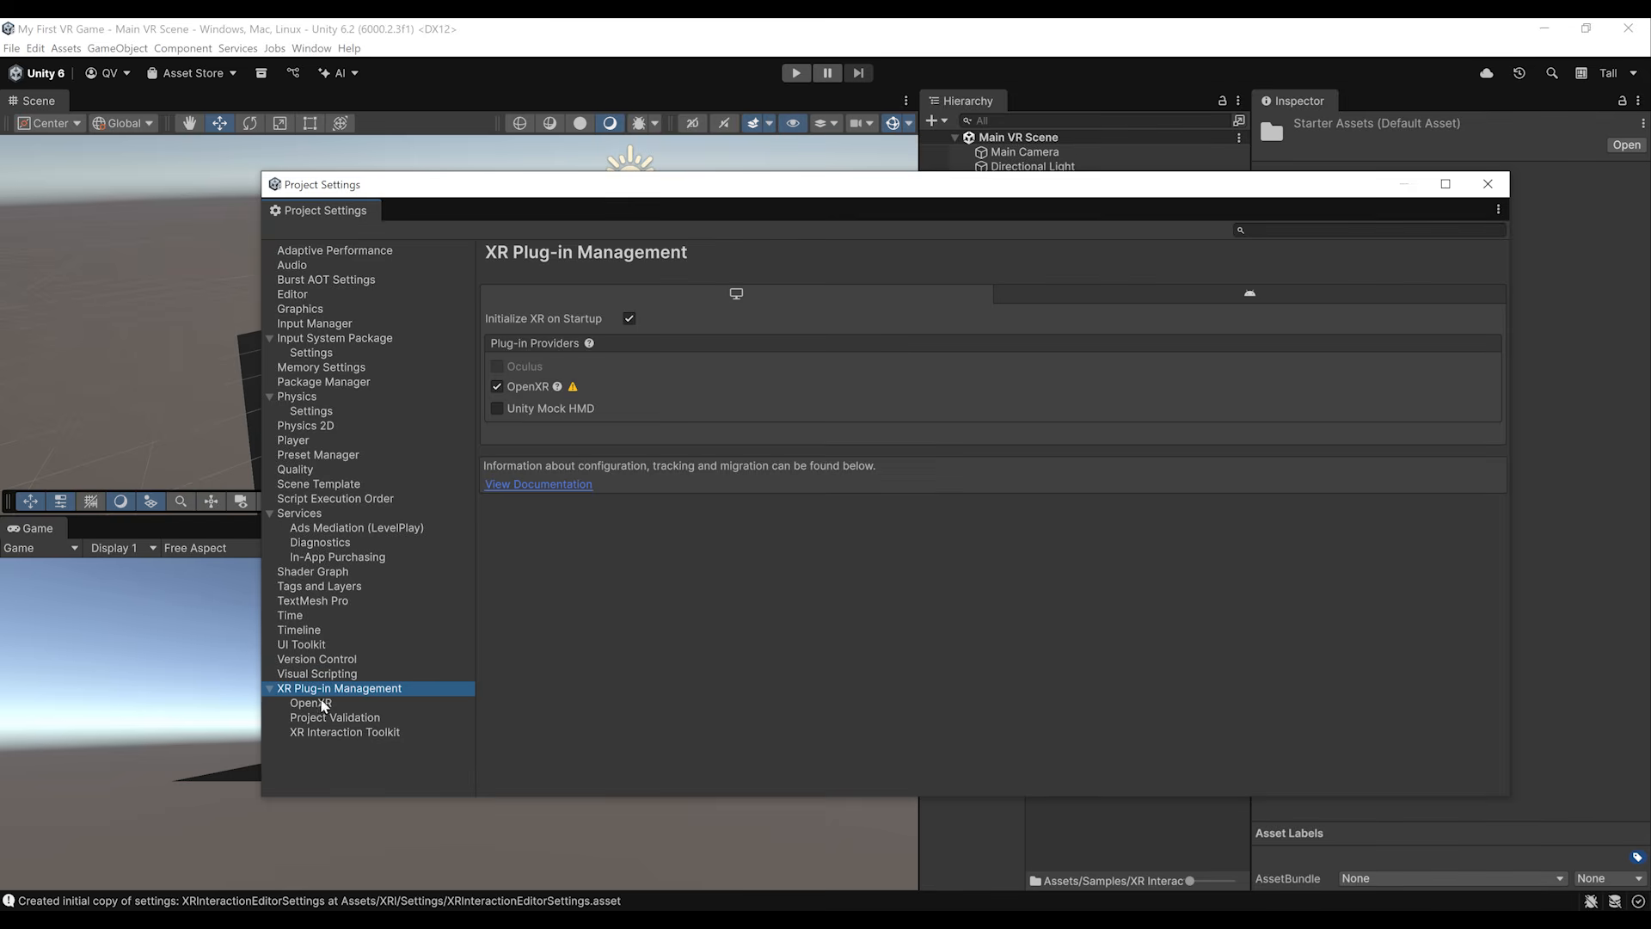
pyautogui.click(325, 727)
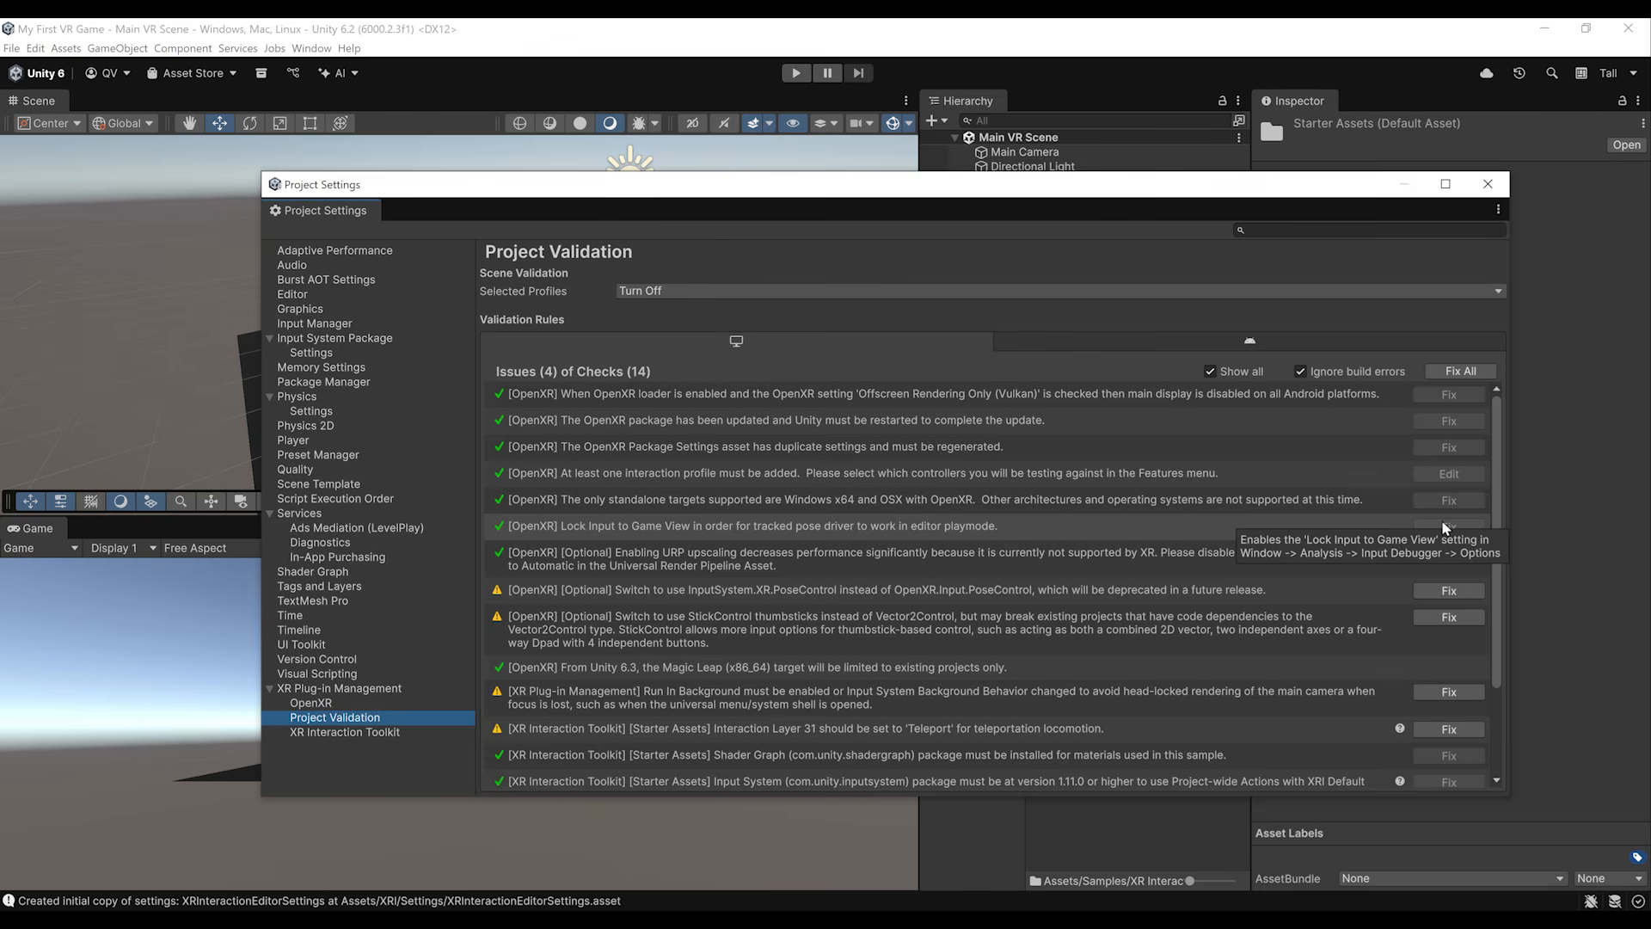
pyautogui.click(1071, 345)
pyautogui.click(925, 349)
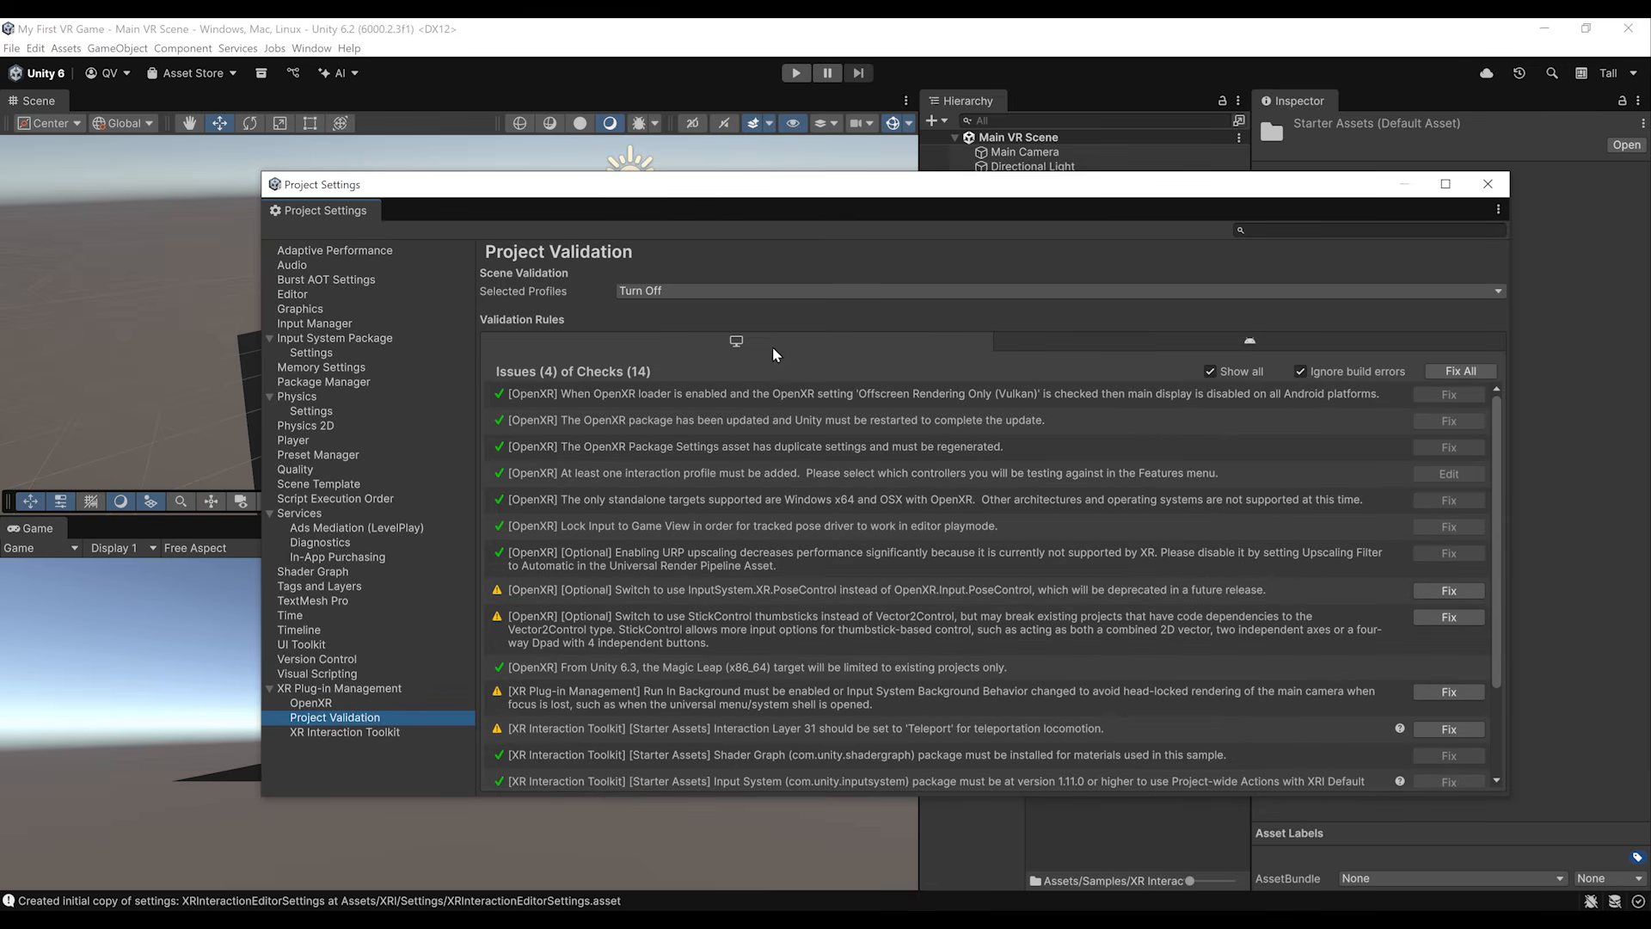
pyautogui.click(1457, 373)
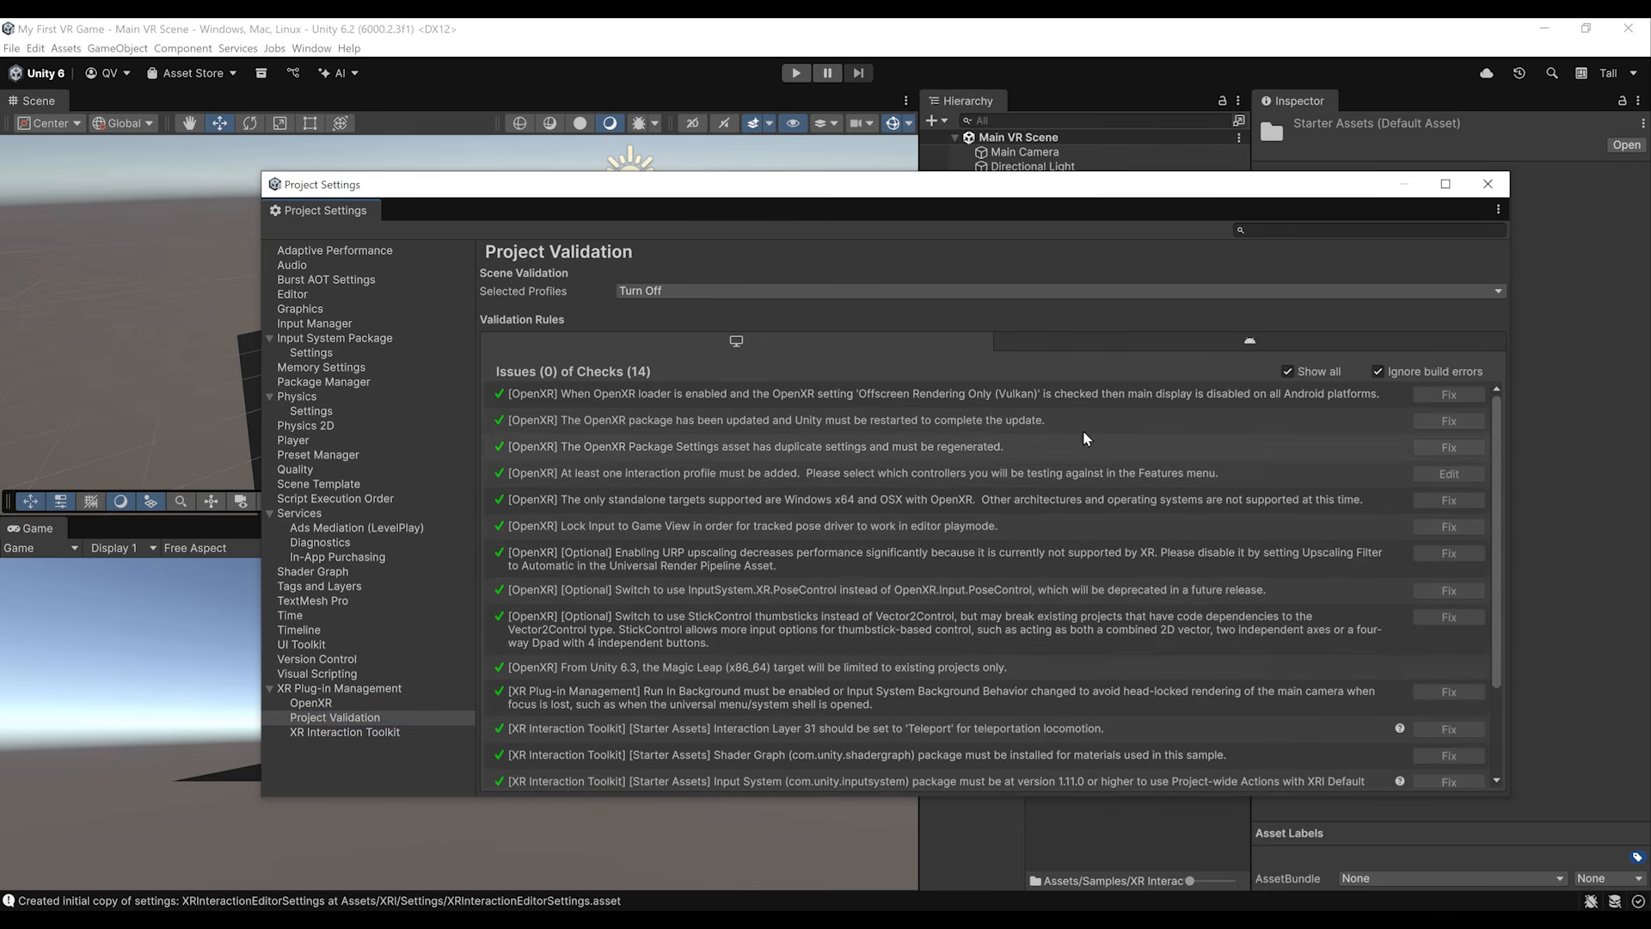
# Step: Fix all Android project validation issues and select the Meta Quest Support rule about Screen Space Ambient Occlusion
pyautogui.click(1155, 344)
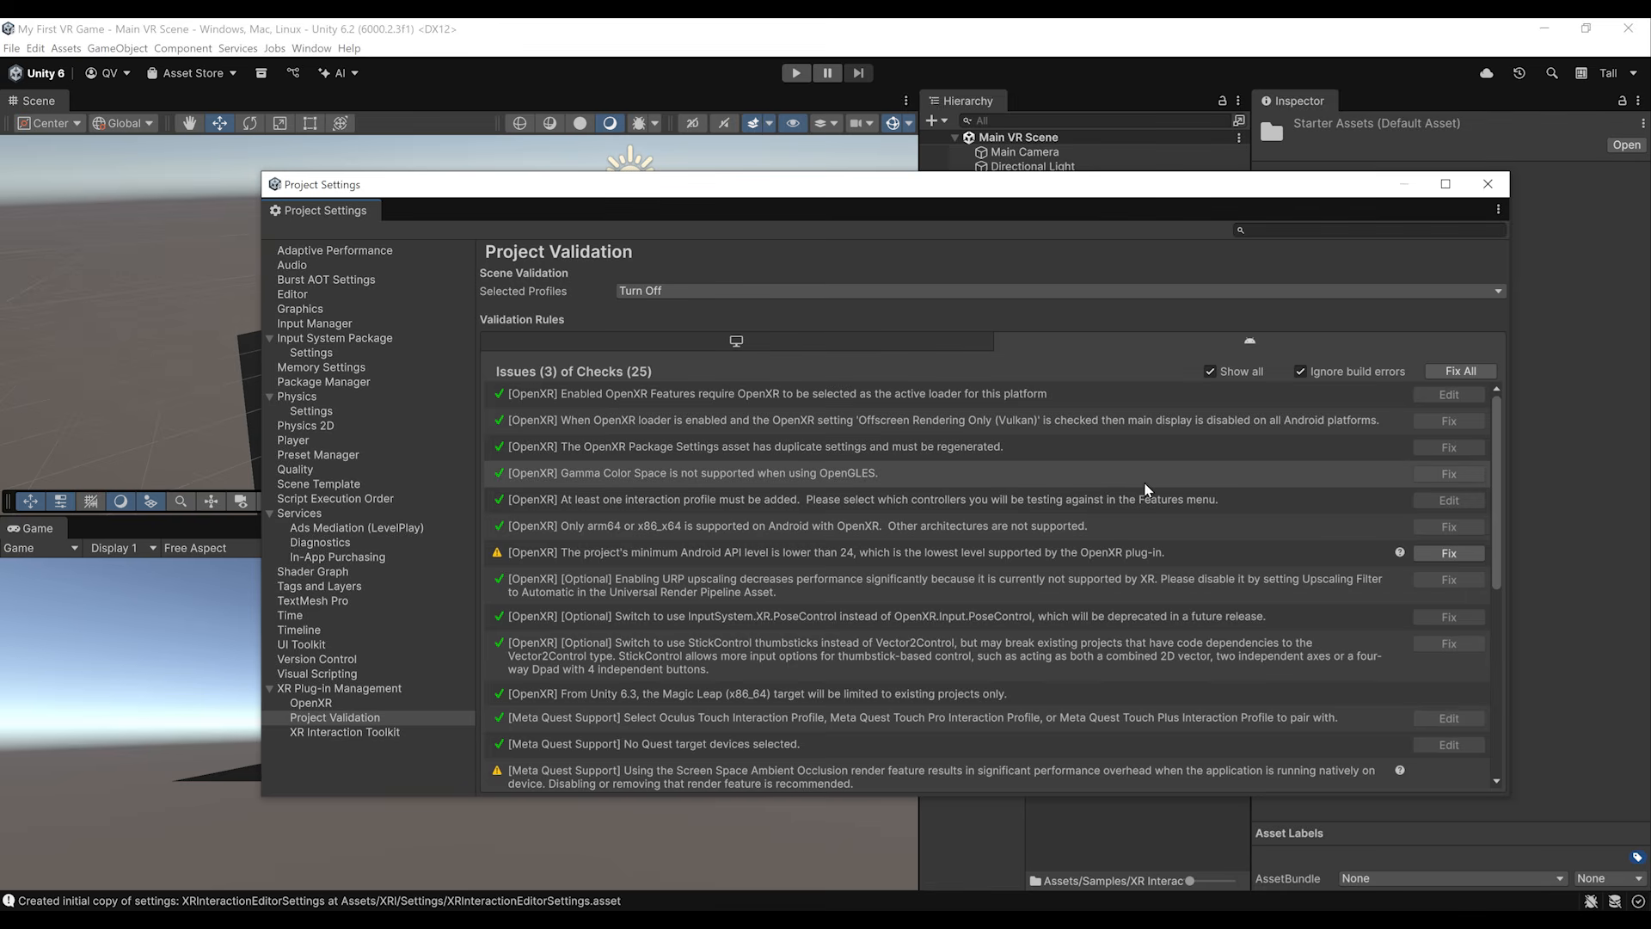
pyautogui.click(1462, 372)
pyautogui.scroll(-3, 729, 673)
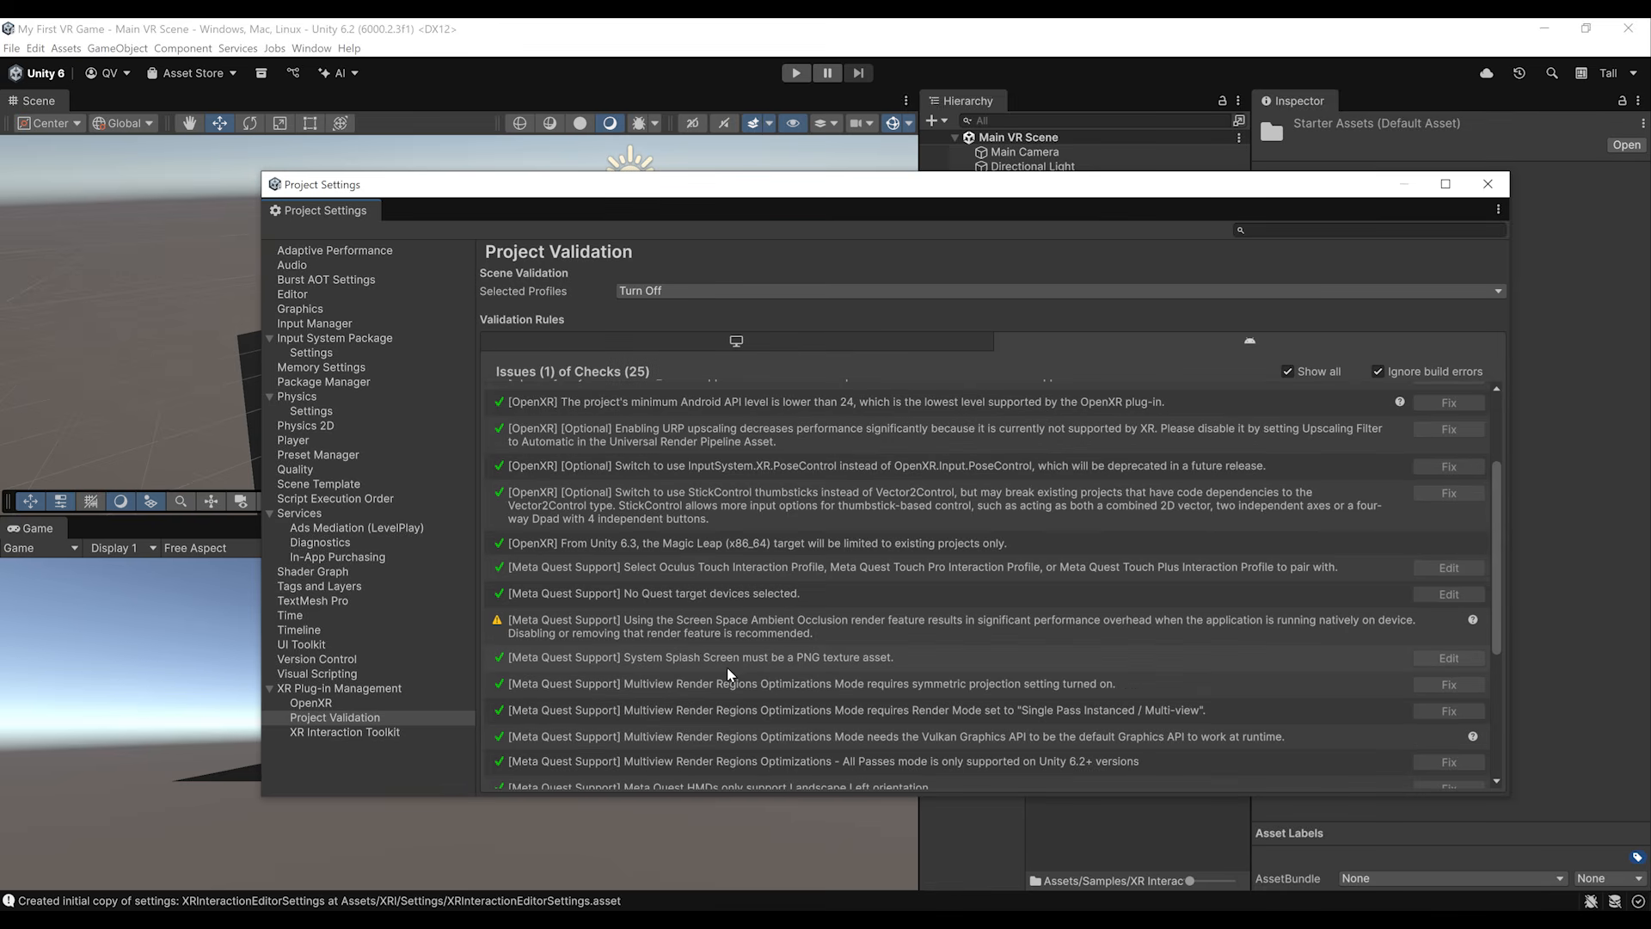
pyautogui.click(719, 638)
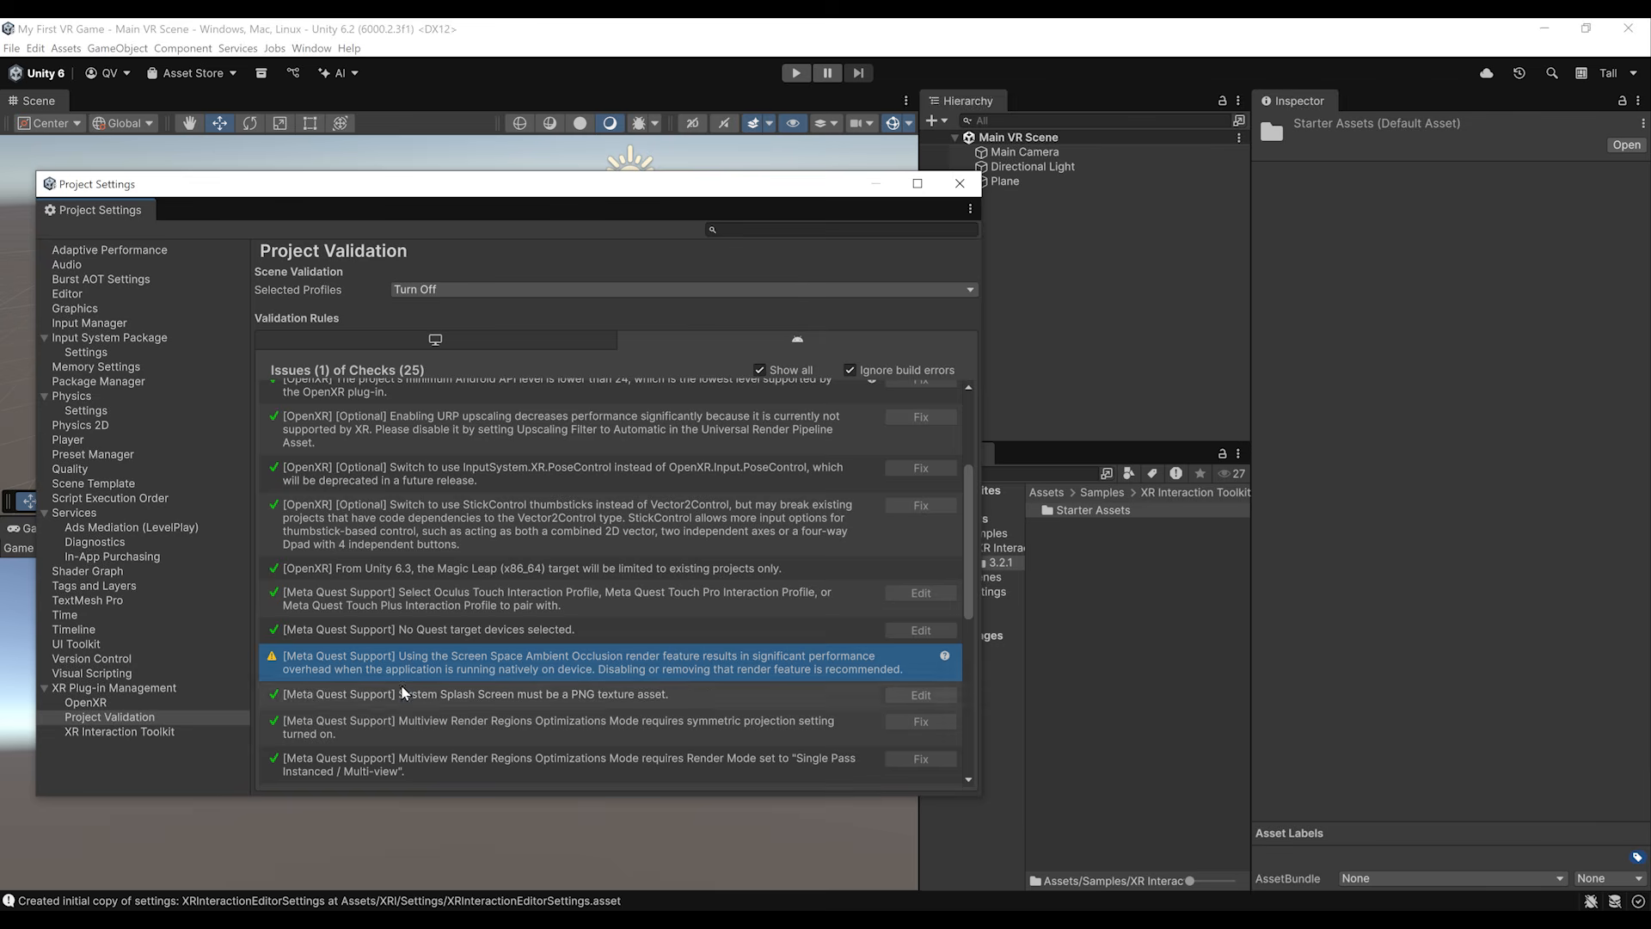
# Step: Remove the Screen Space Ambient Occlusion renderer feature from the PC_Renderer asset in the Settings folder
pyautogui.moveTo(692, 184); pyautogui.dragTo(625, 166)
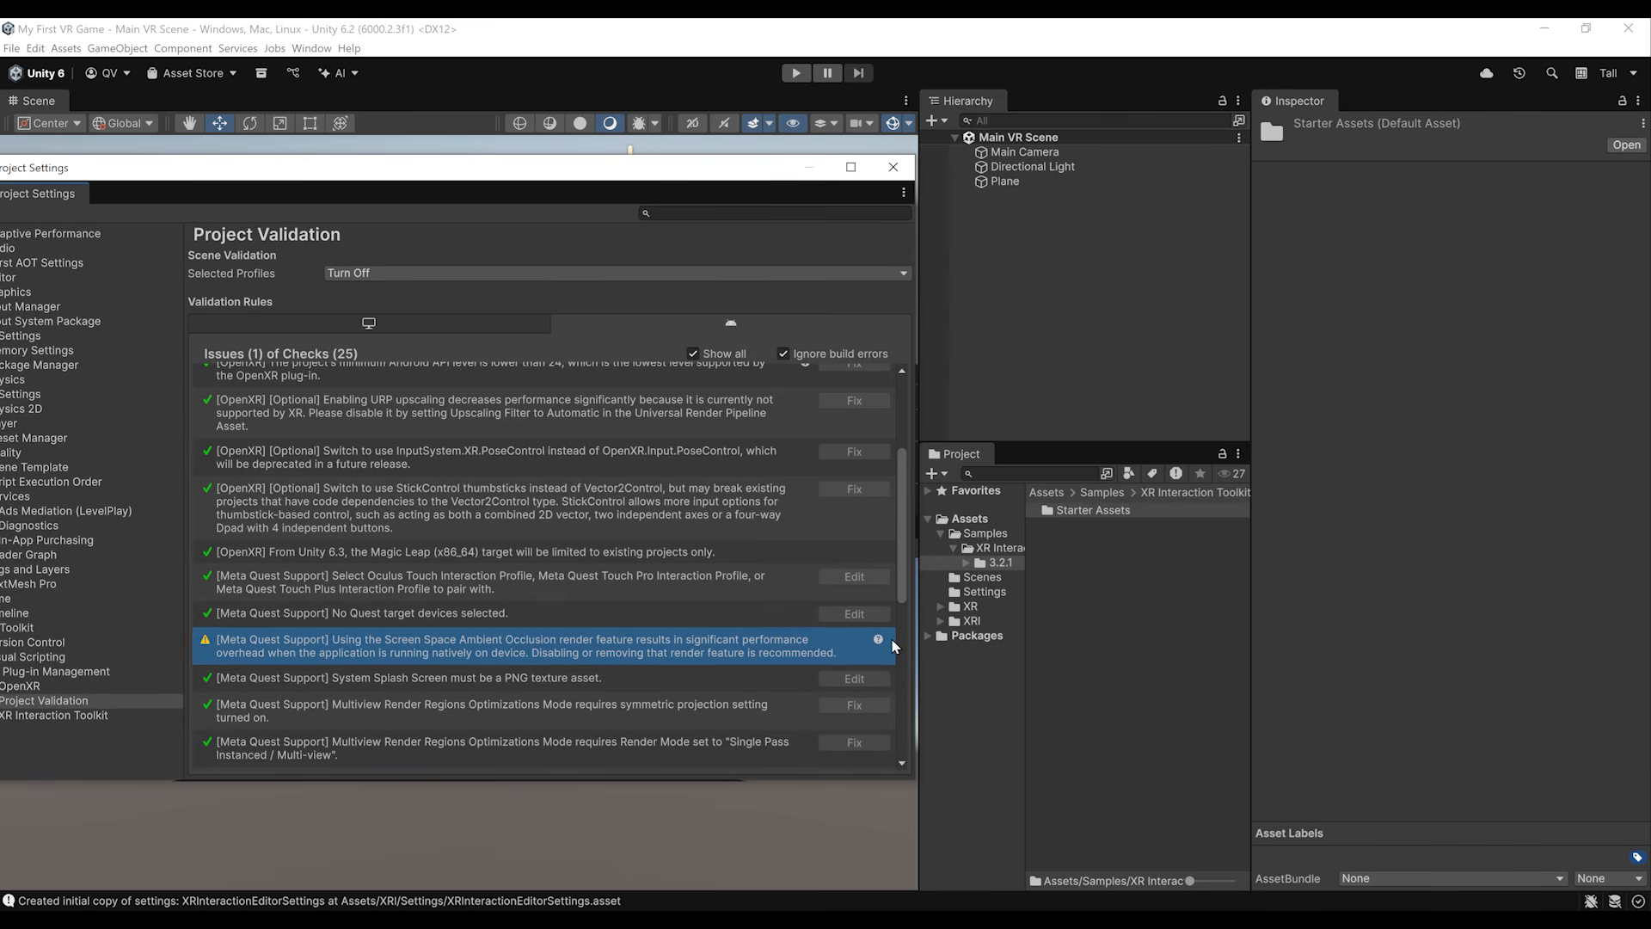
pyautogui.click(974, 593)
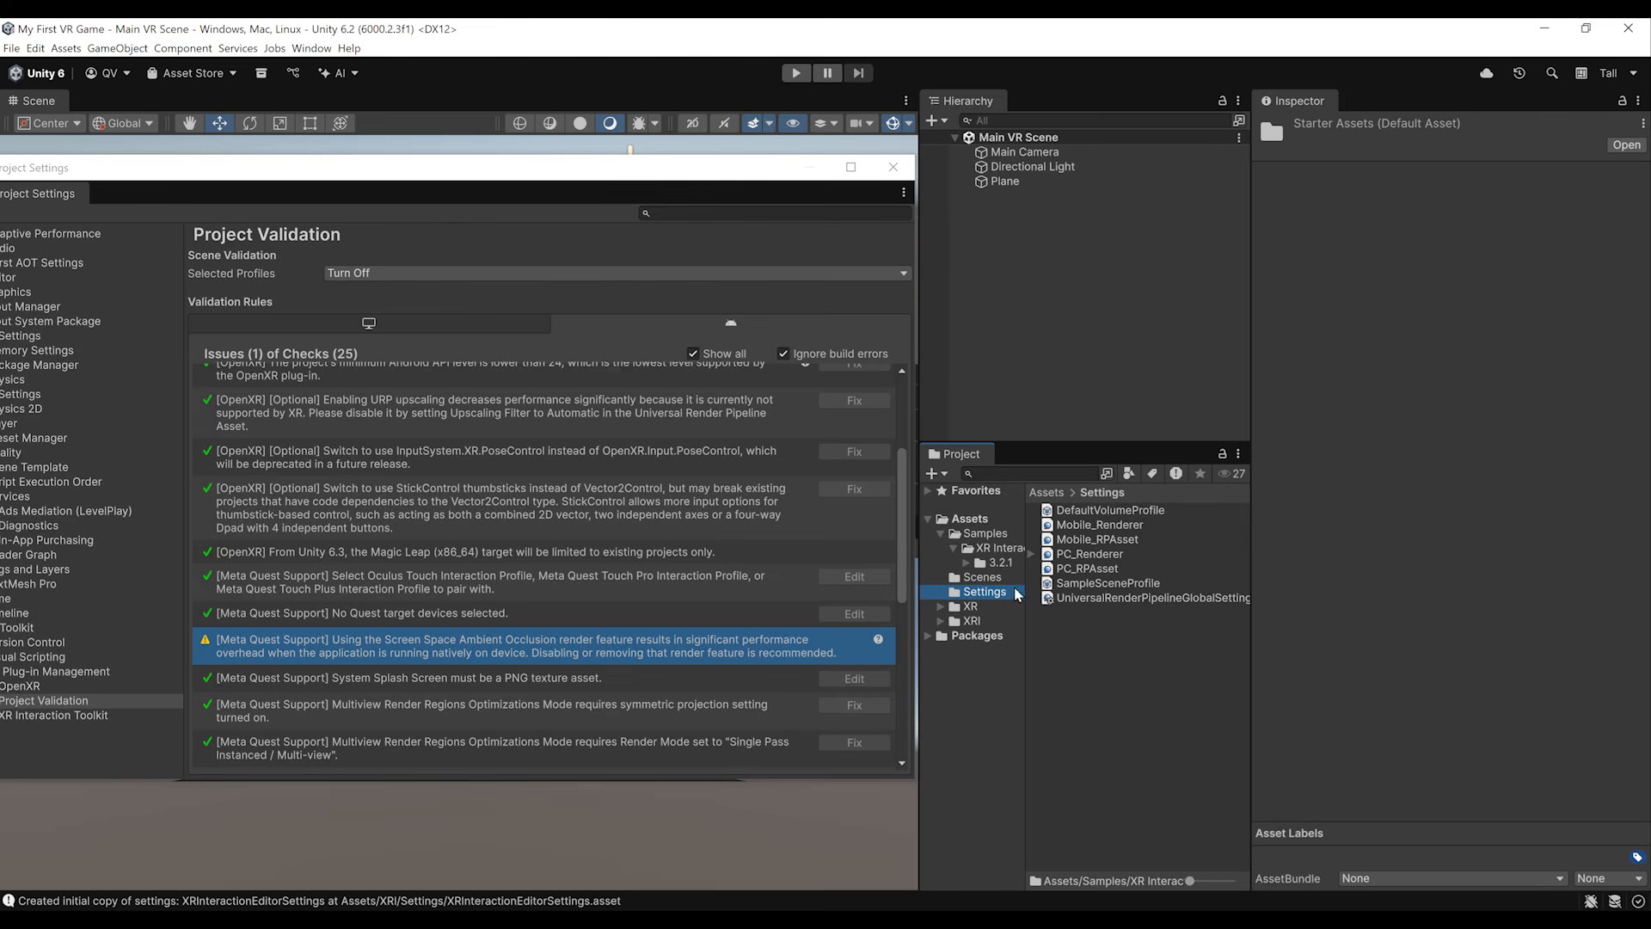
pyautogui.click(1089, 554)
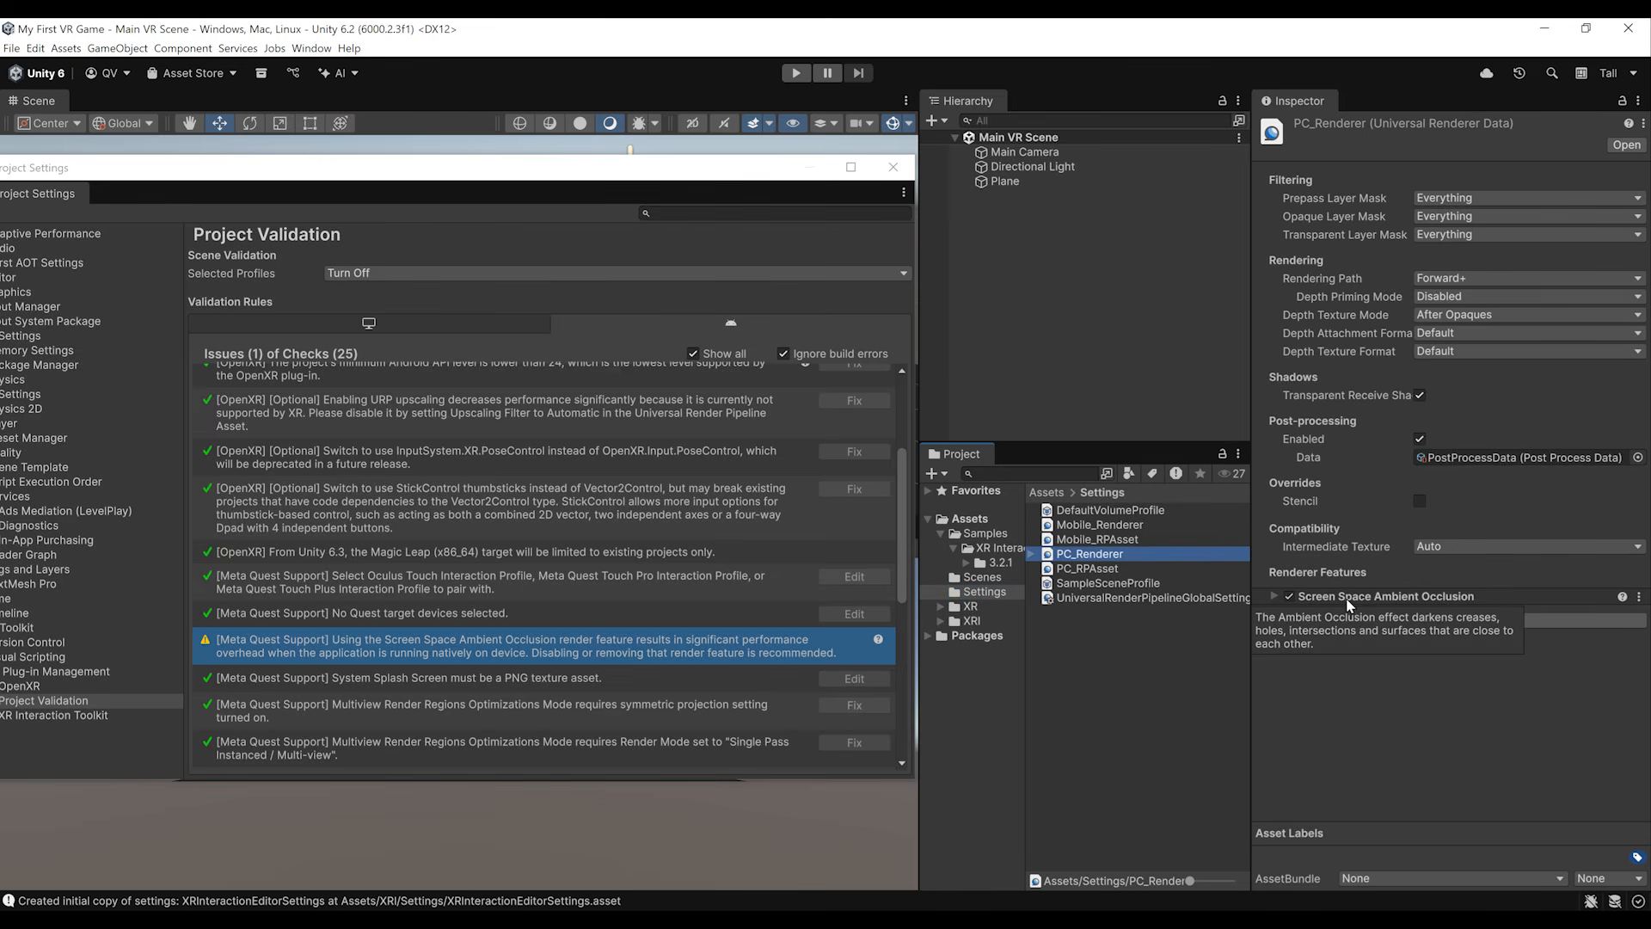
pyautogui.rightClick(1348, 605)
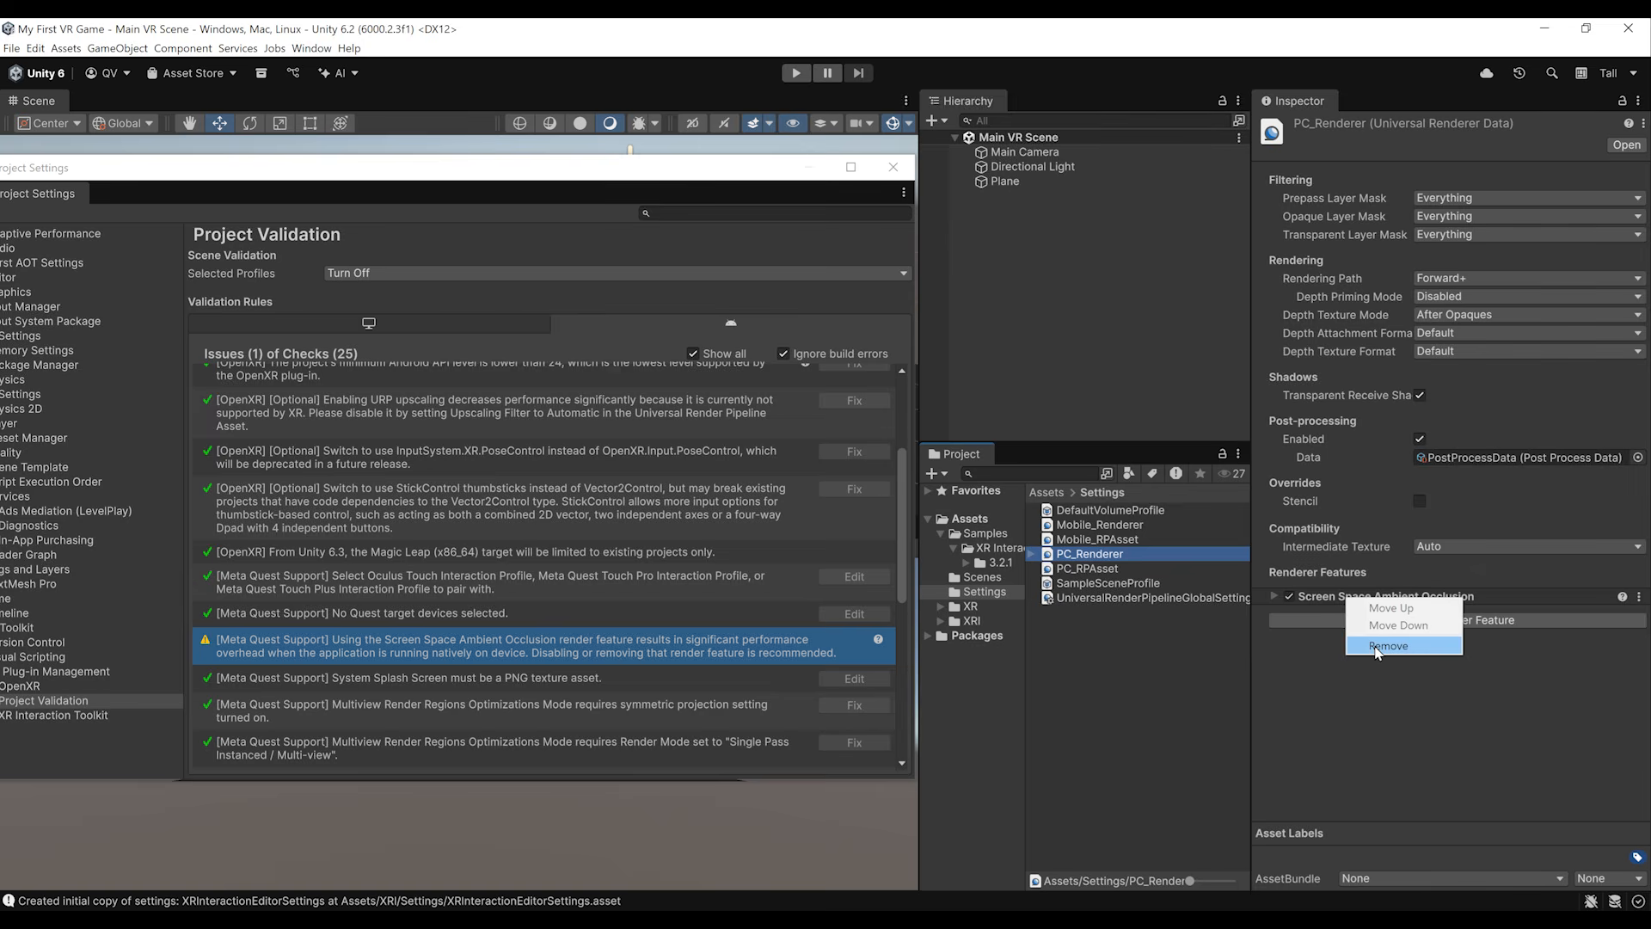
pyautogui.click(1402, 626)
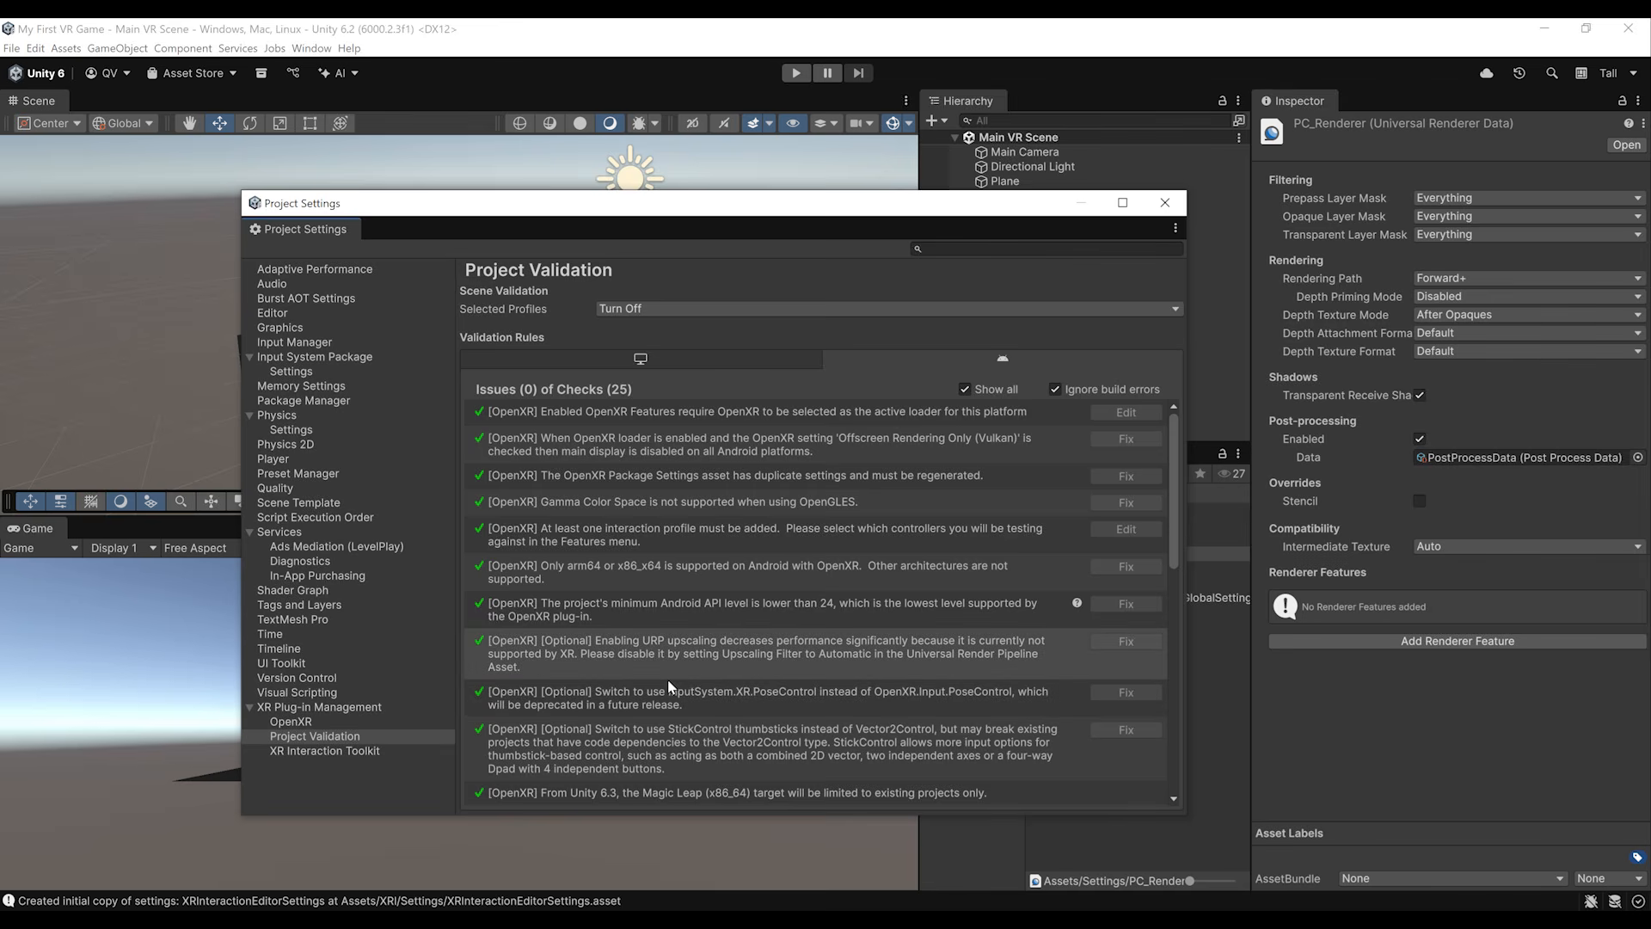
# Step: Review the project validation checks for both the Android and desktop platforms, and close the project settings
pyautogui.scroll(-10, 764, 575)
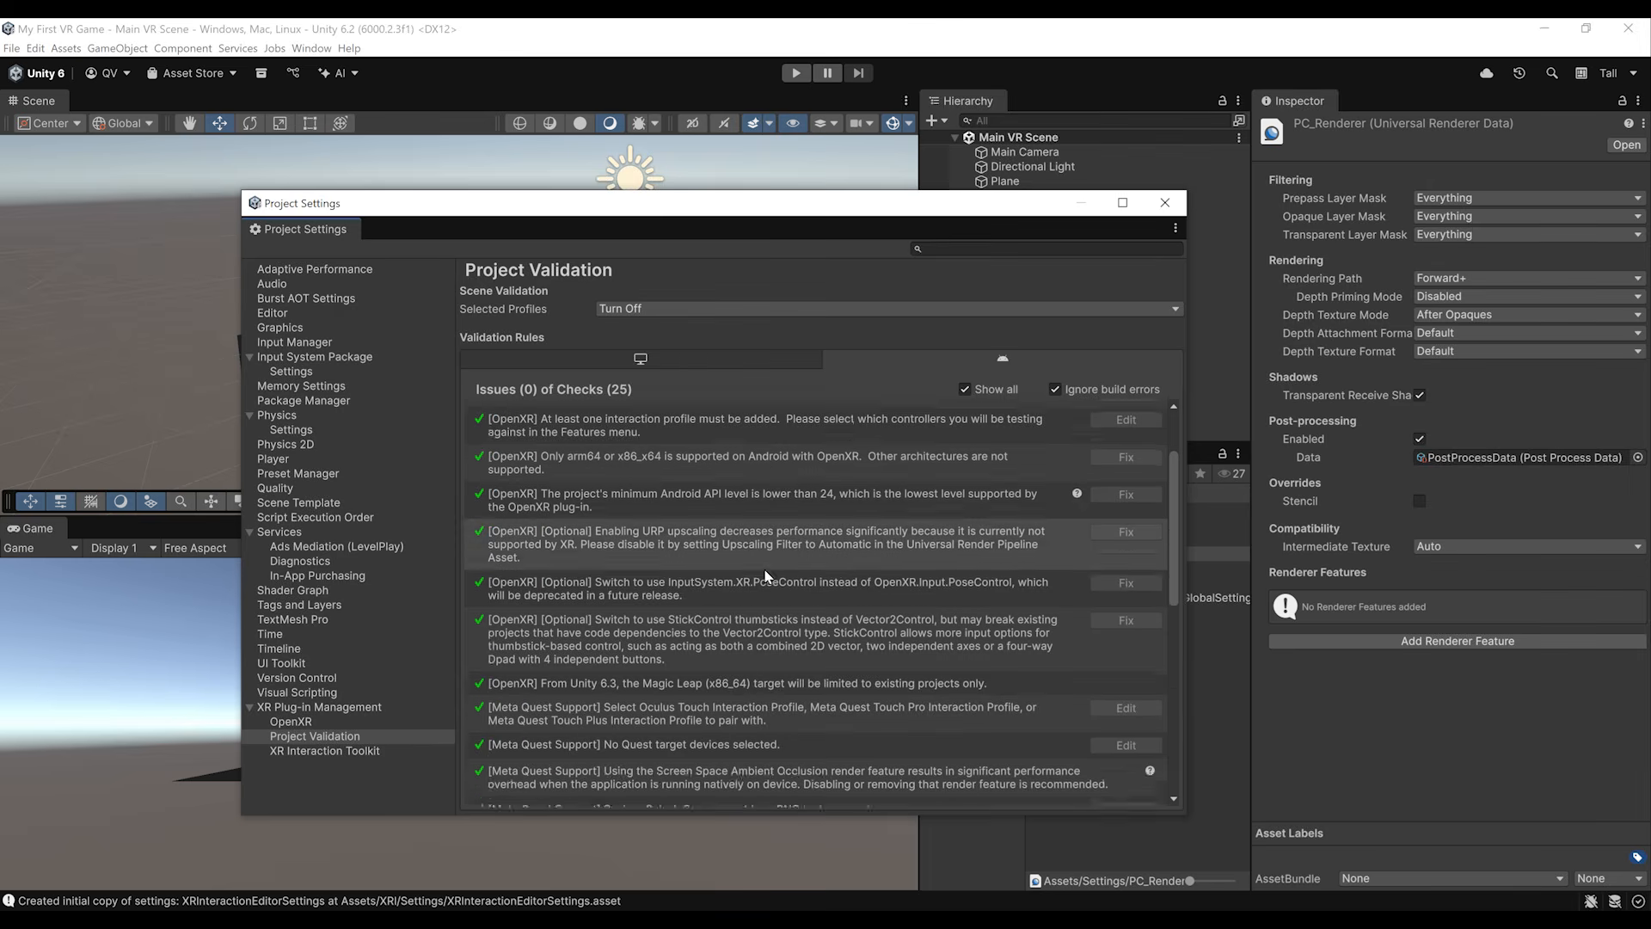
pyautogui.scroll(10, 817, 679)
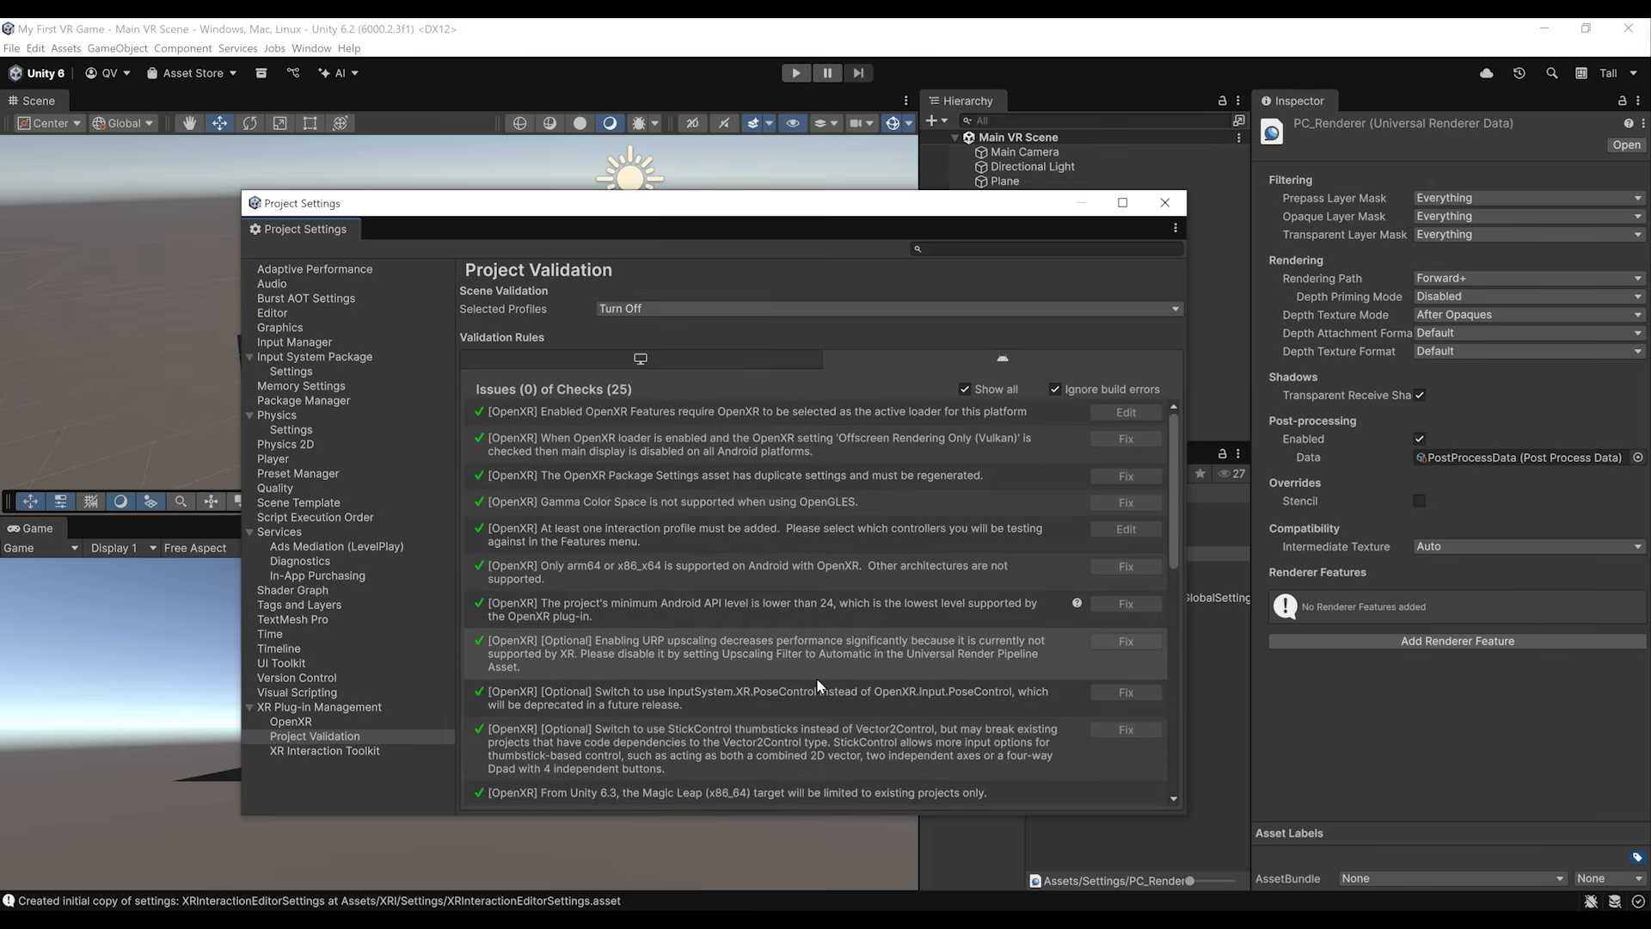
pyautogui.click(714, 356)
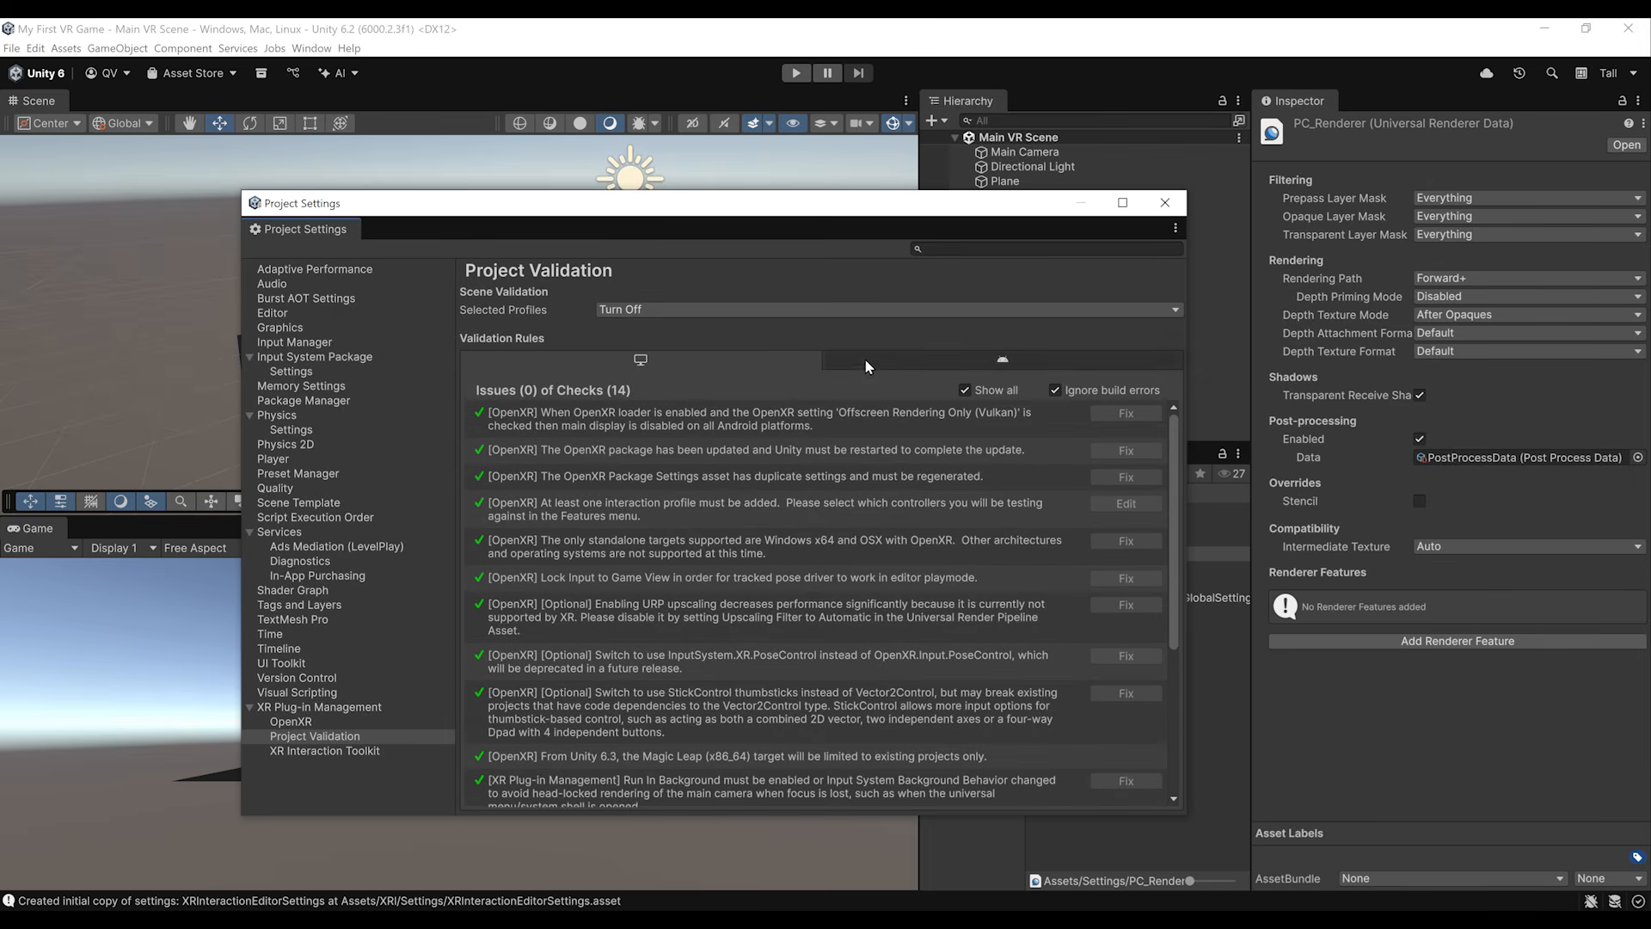
pyautogui.click(864, 358)
pyautogui.click(733, 363)
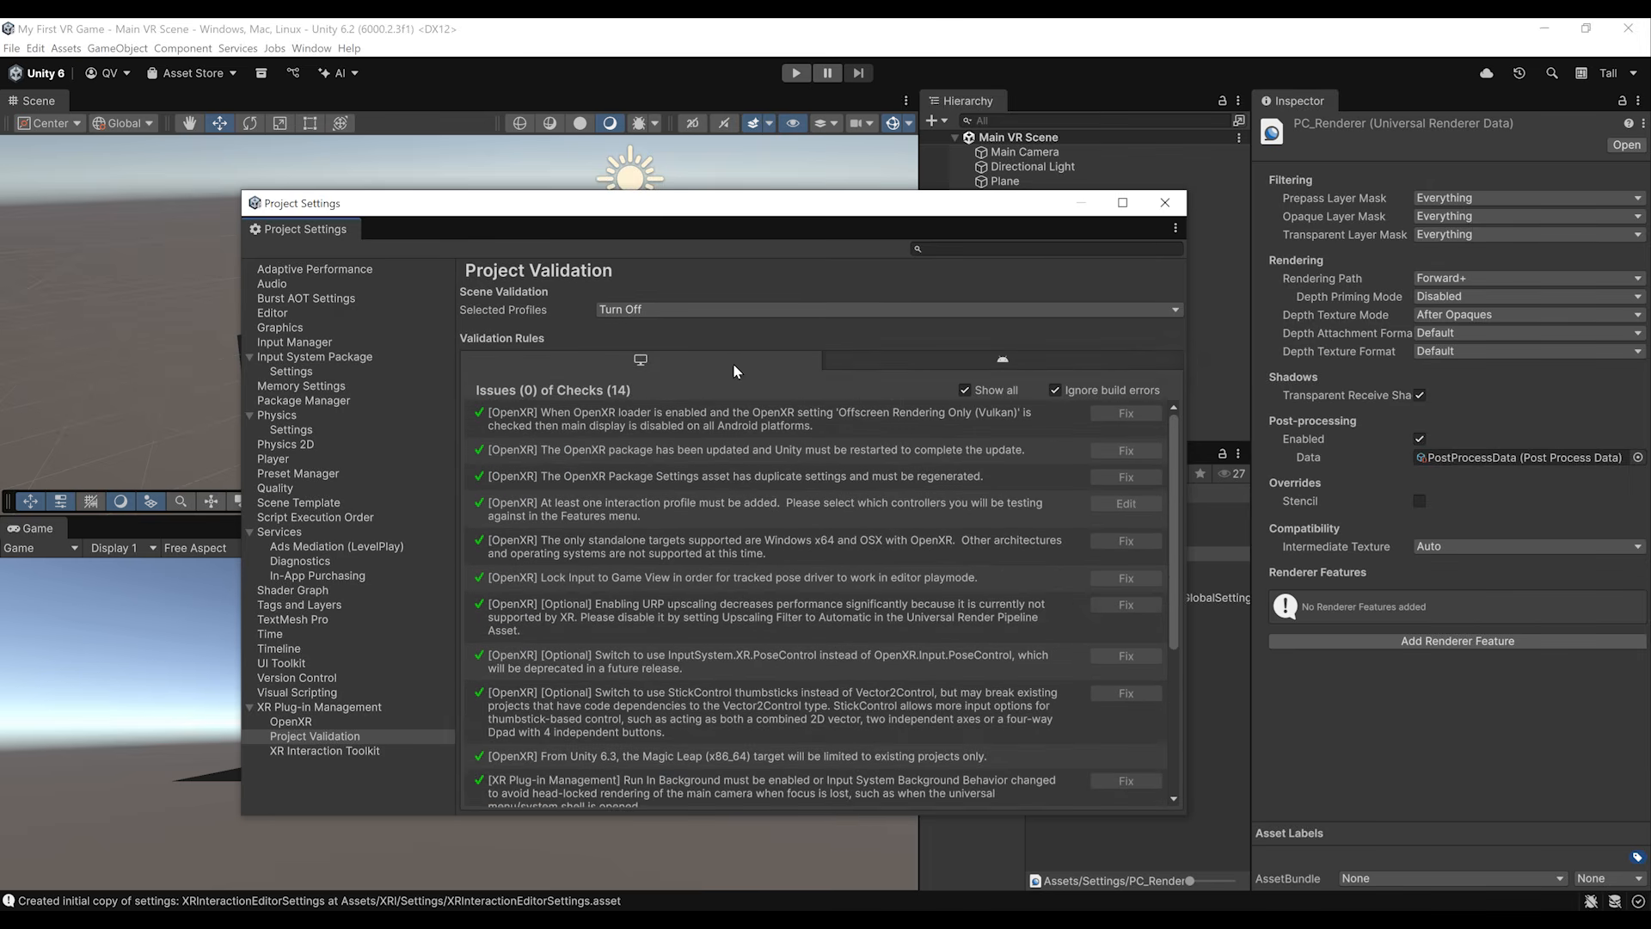
pyautogui.click(885, 365)
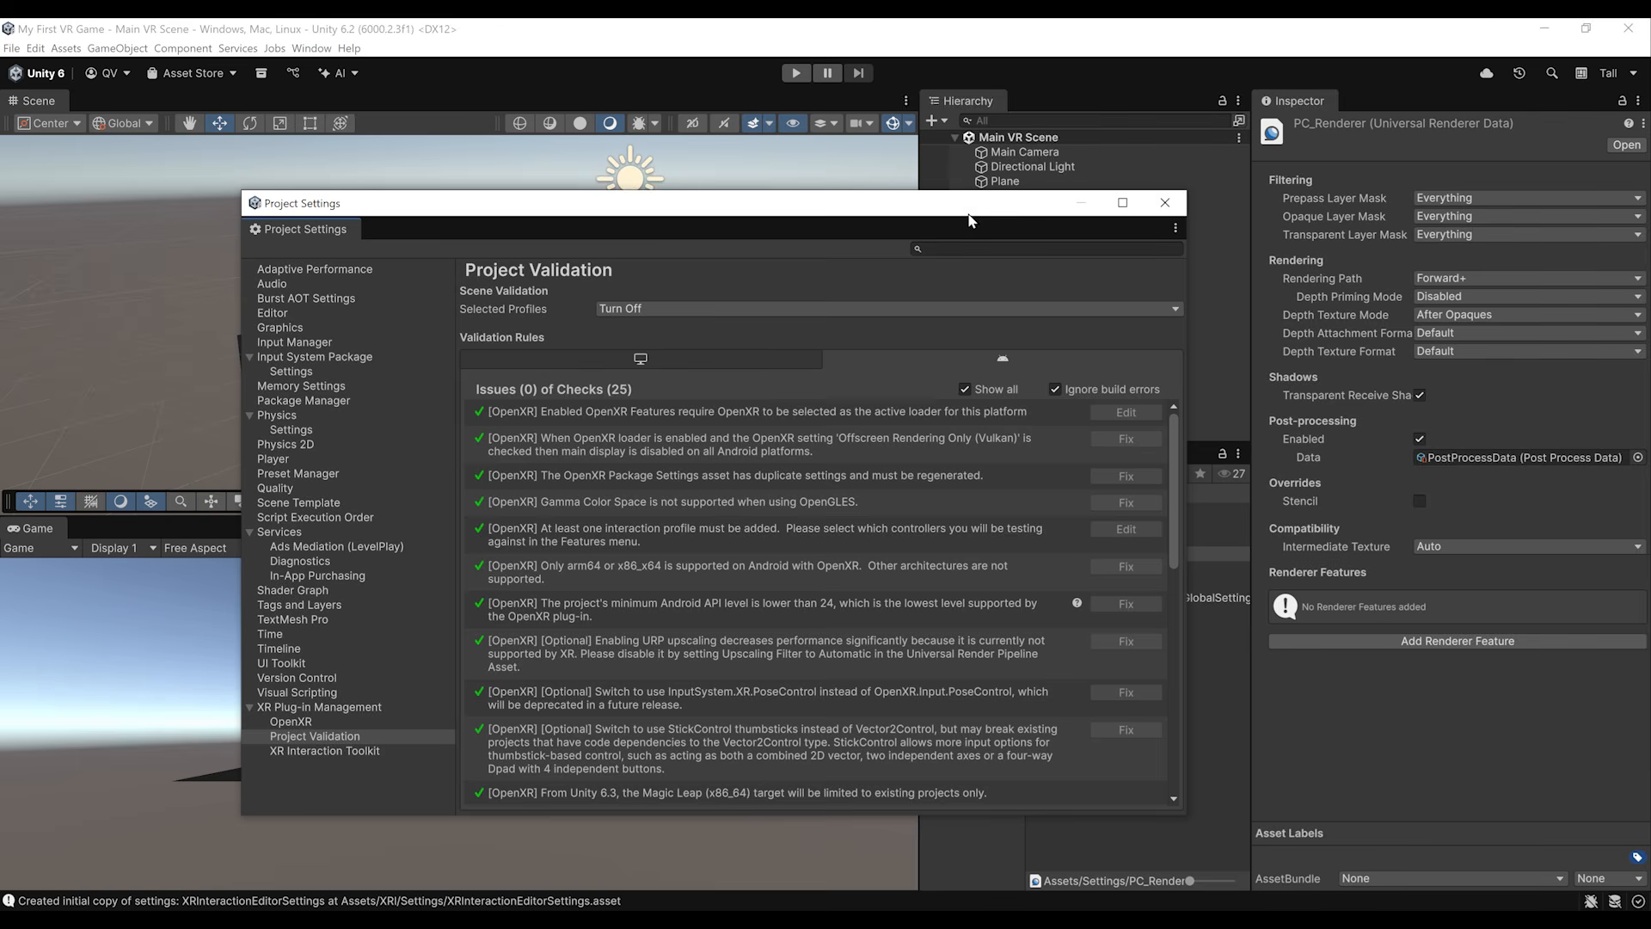
pyautogui.moveTo(963, 210); pyautogui.dragTo(875, 229)
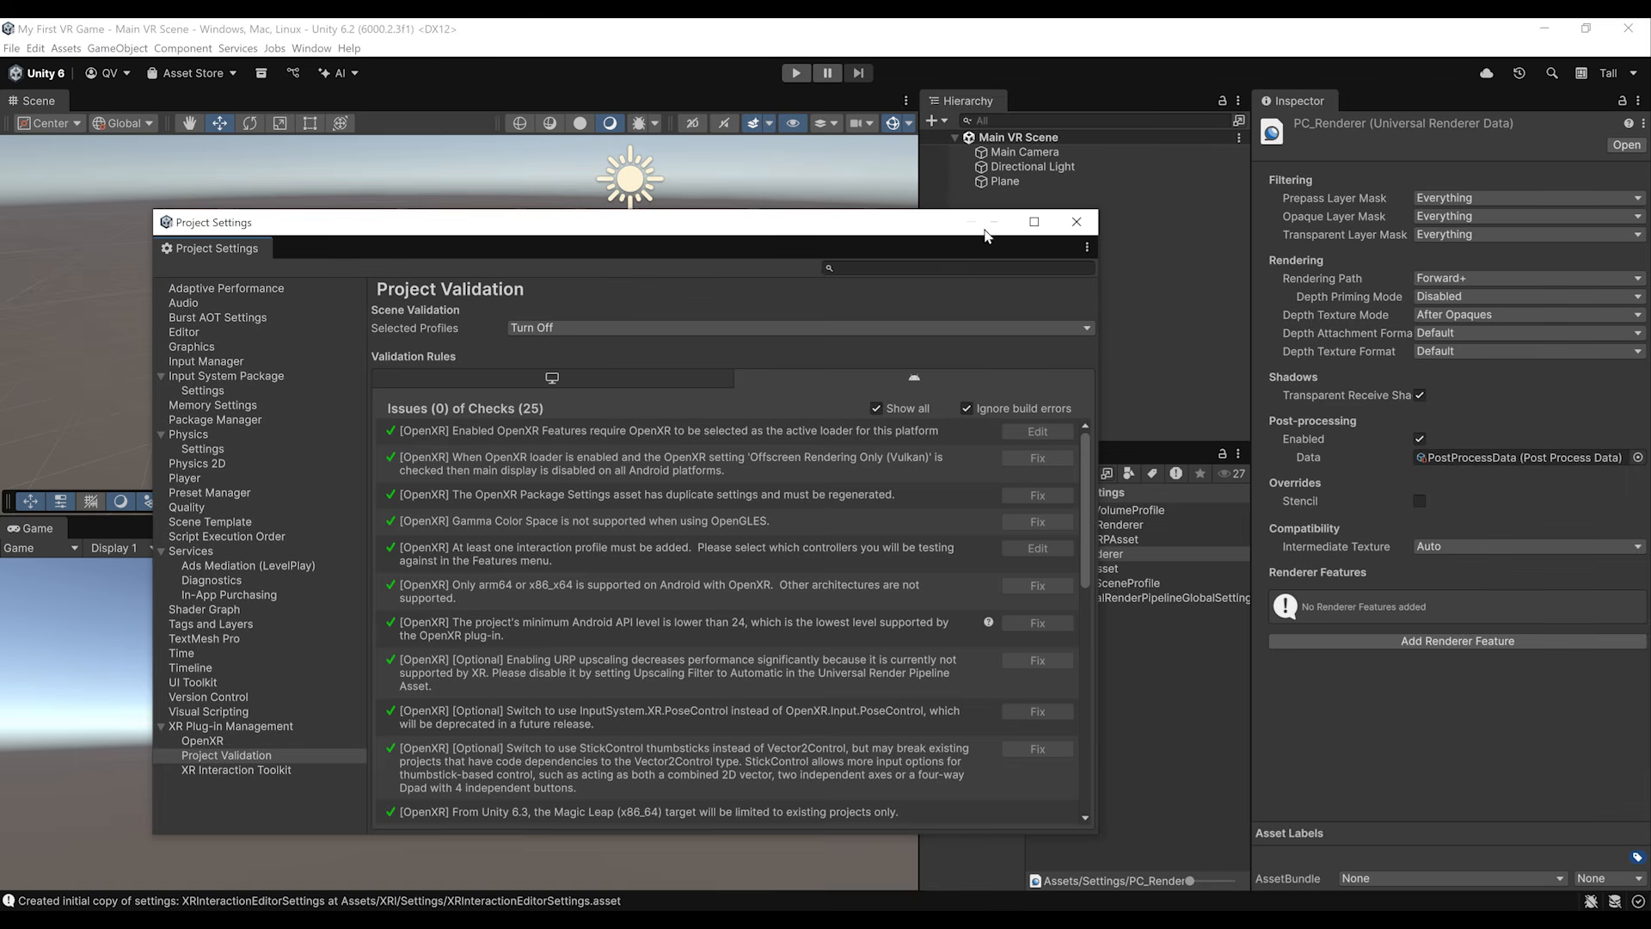
pyautogui.click(1074, 224)
# Step: Delete the Main Camera from the Main VR Scene
pyautogui.click(1041, 247)
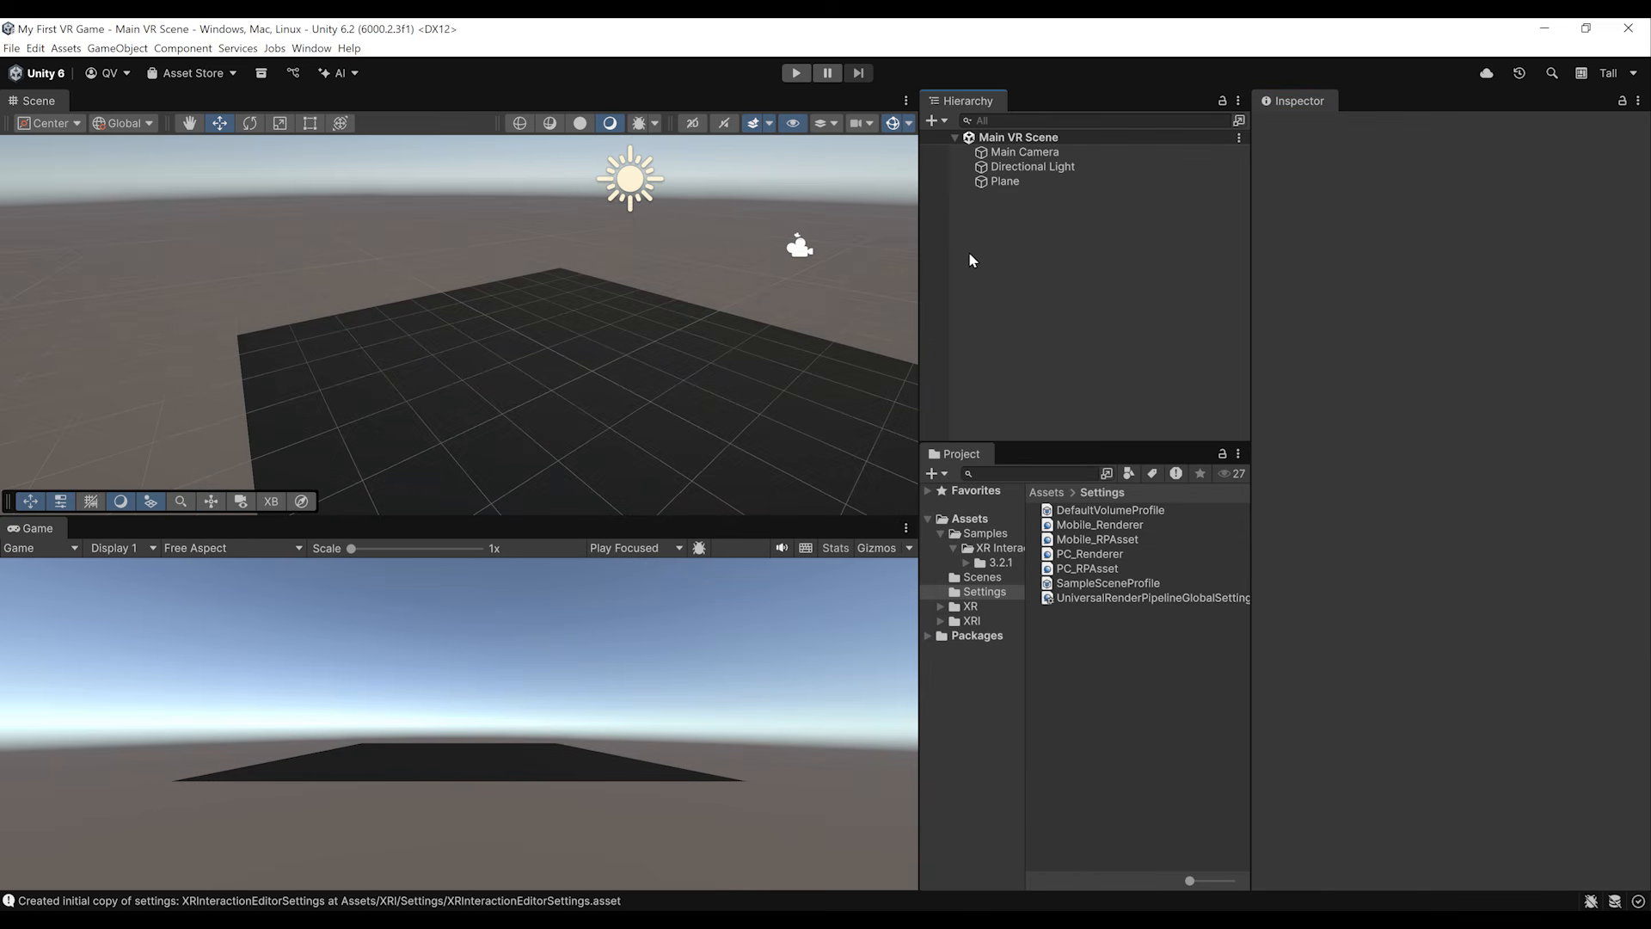
pyautogui.click(1035, 154)
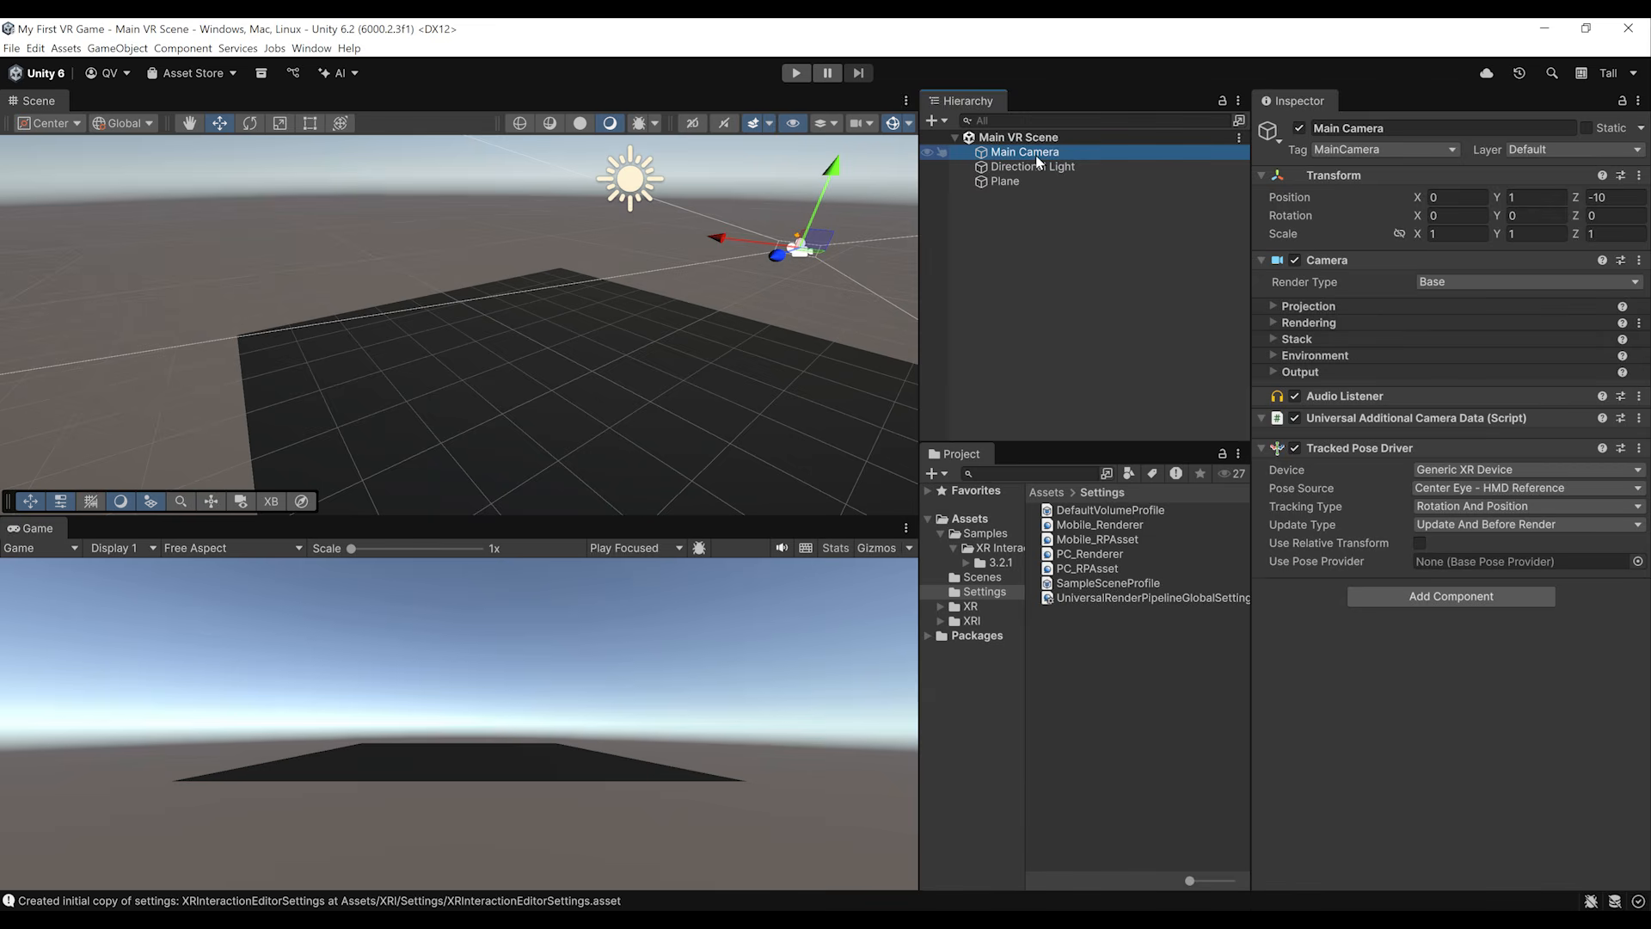
pyautogui.press('Delete')
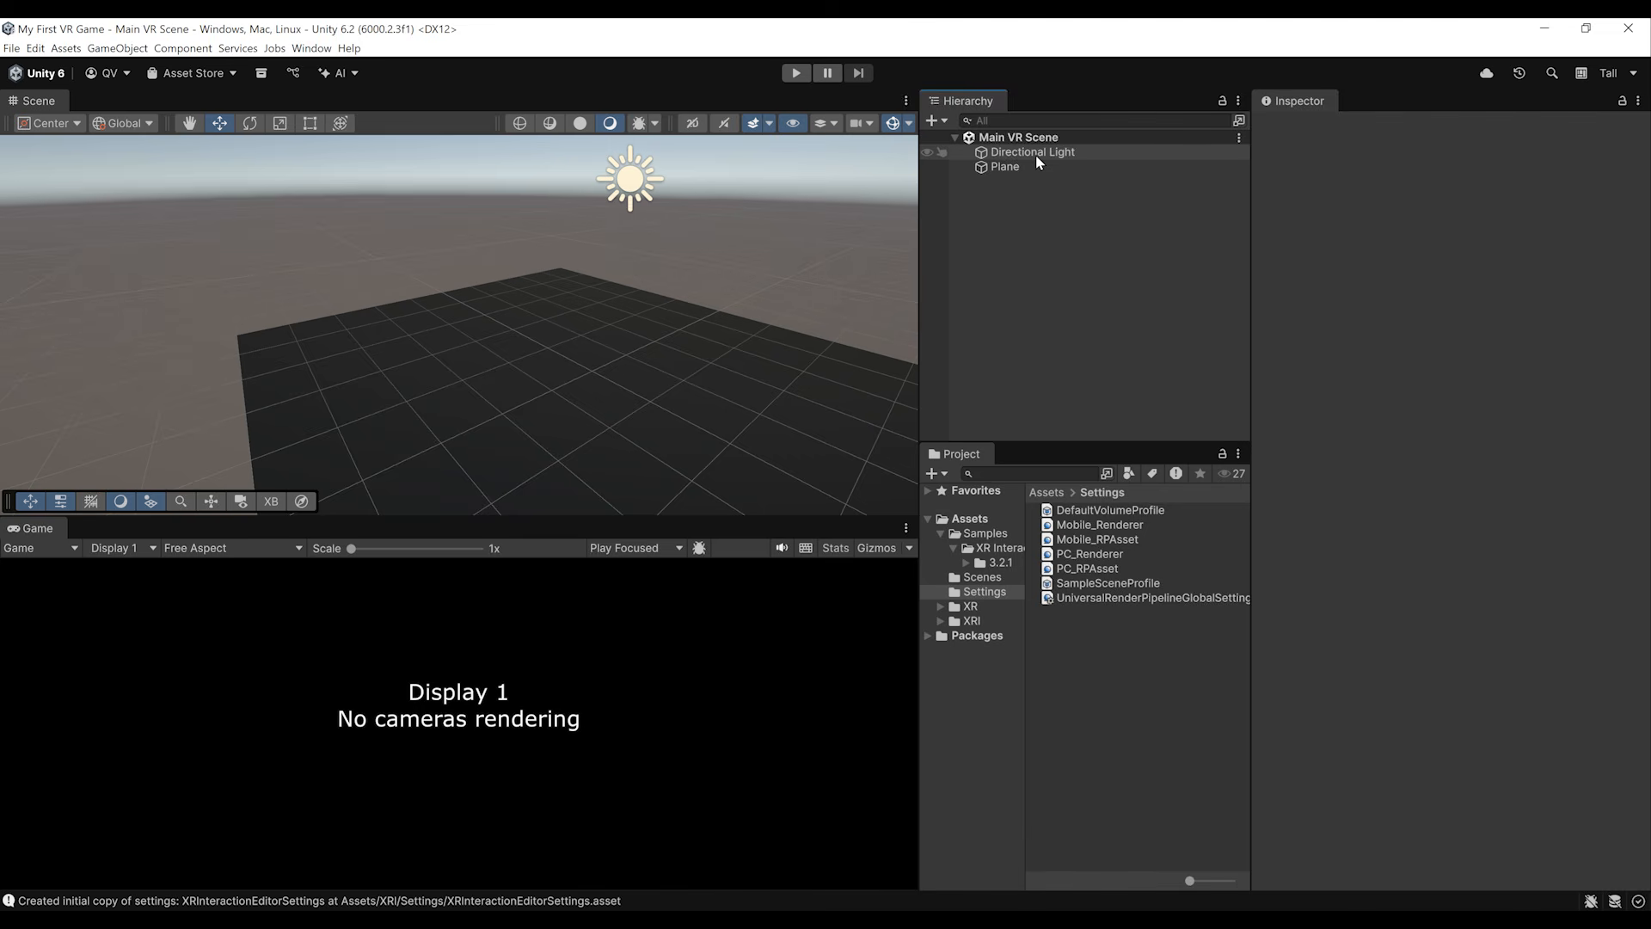
# Step: Add an XR Origin (VR) object to the Main VR Scene and rename it VR Player
pyautogui.rightClick(983, 211)
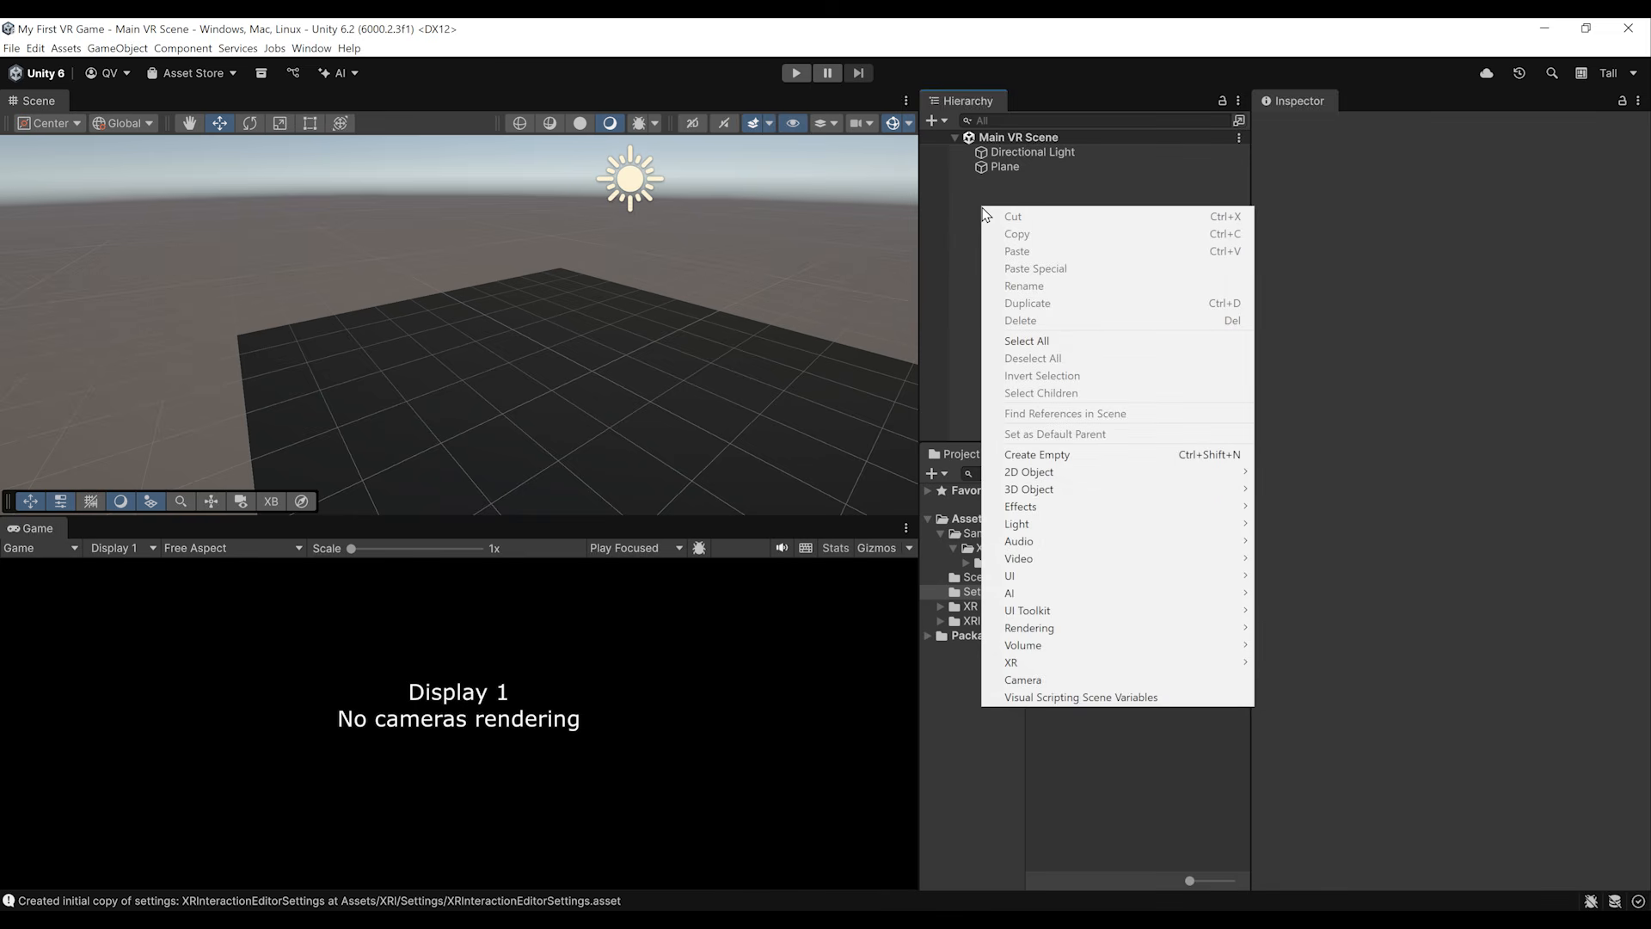
pyautogui.moveTo(1144, 668)
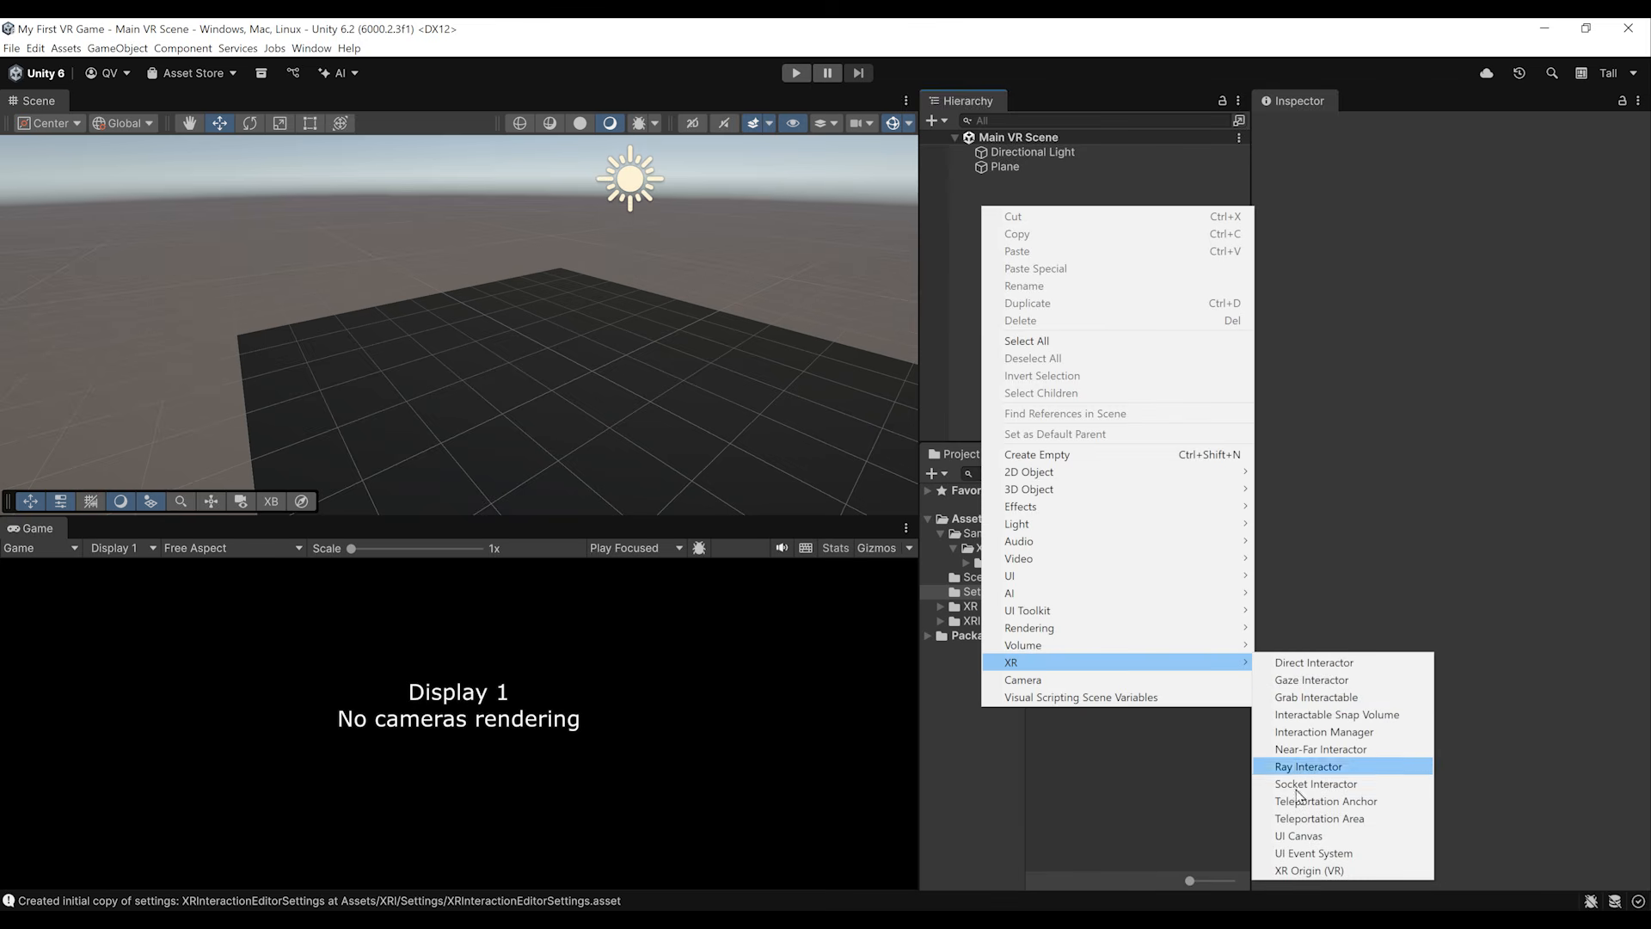
pyautogui.click(1302, 871)
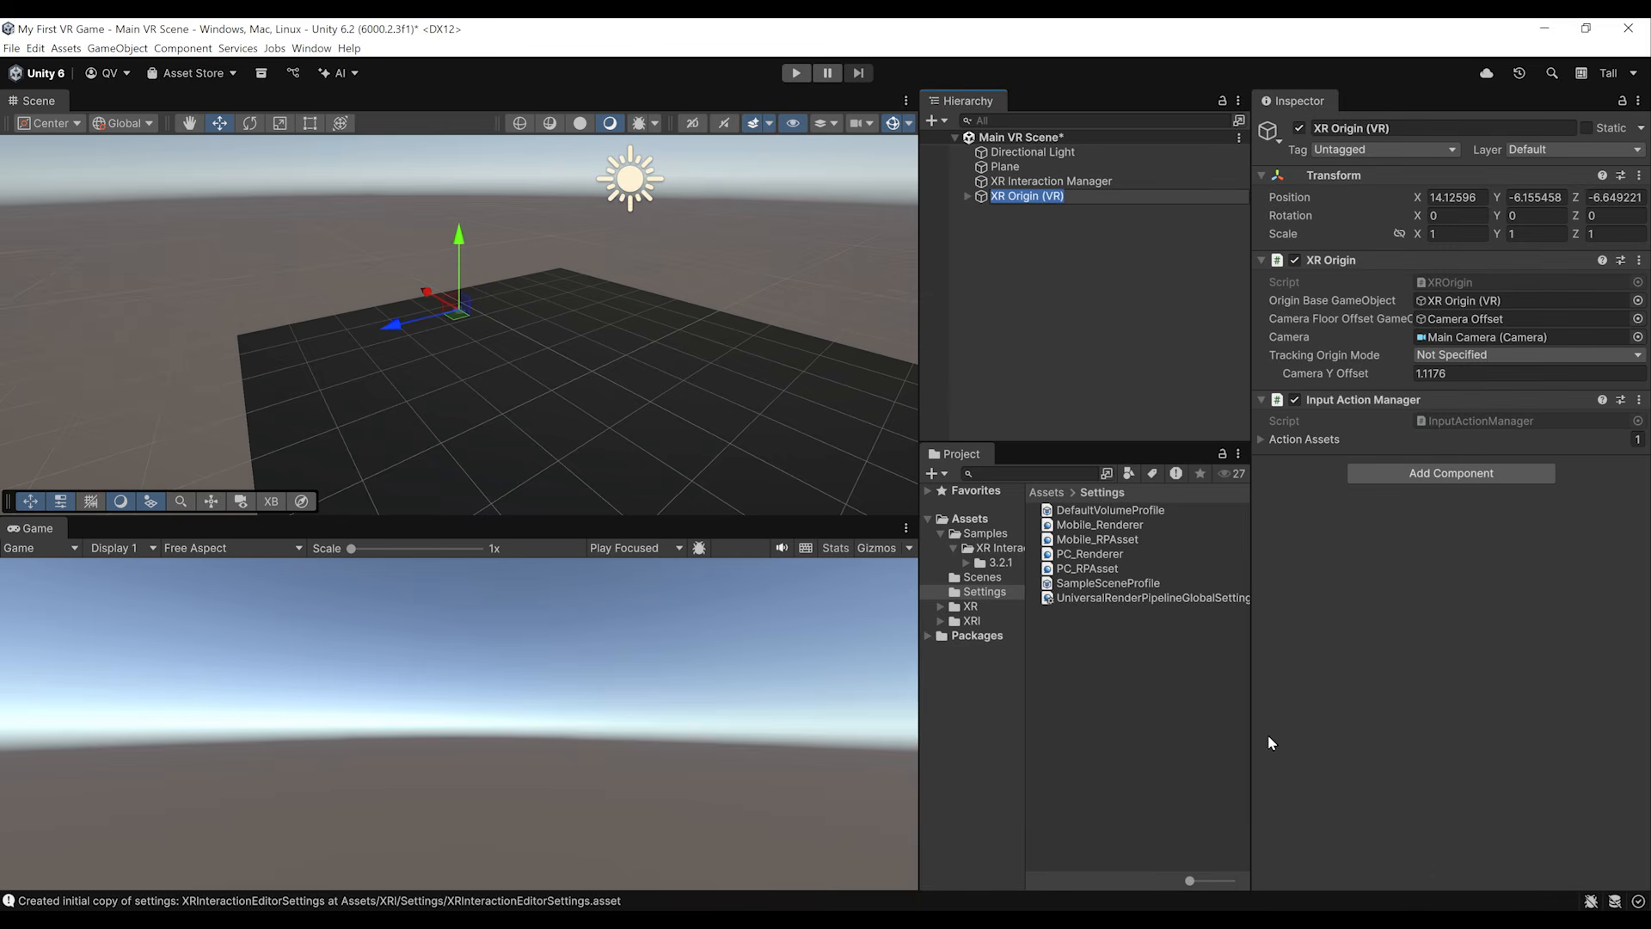
pyautogui.write('VR')
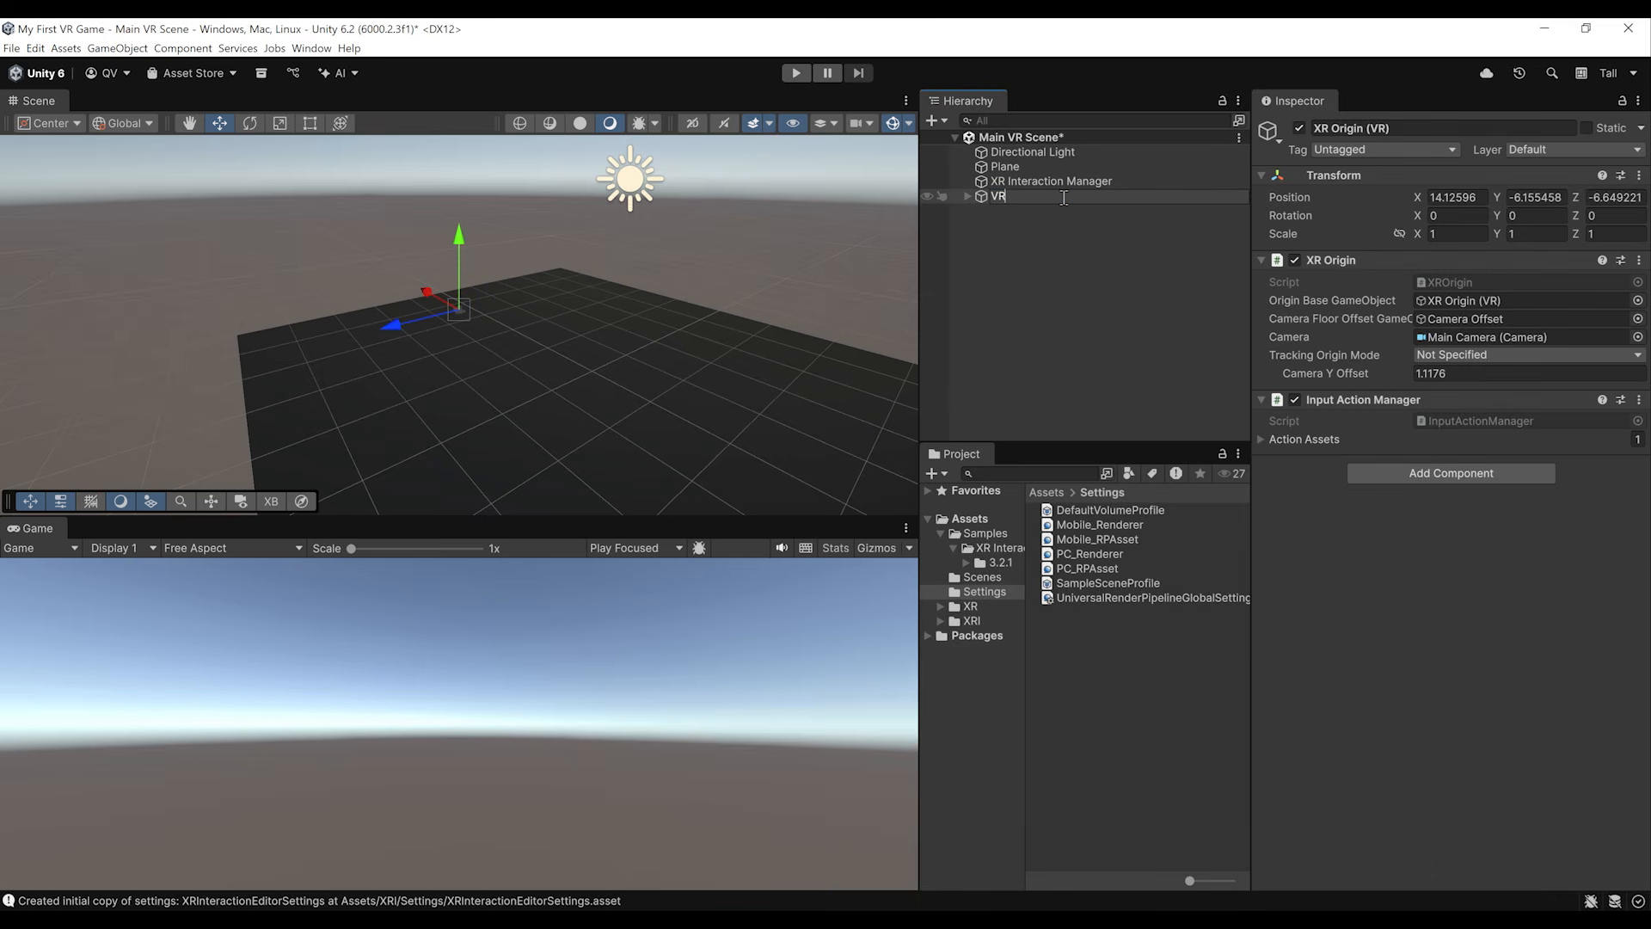
pyautogui.write(' Player')
pyautogui.press('Return')
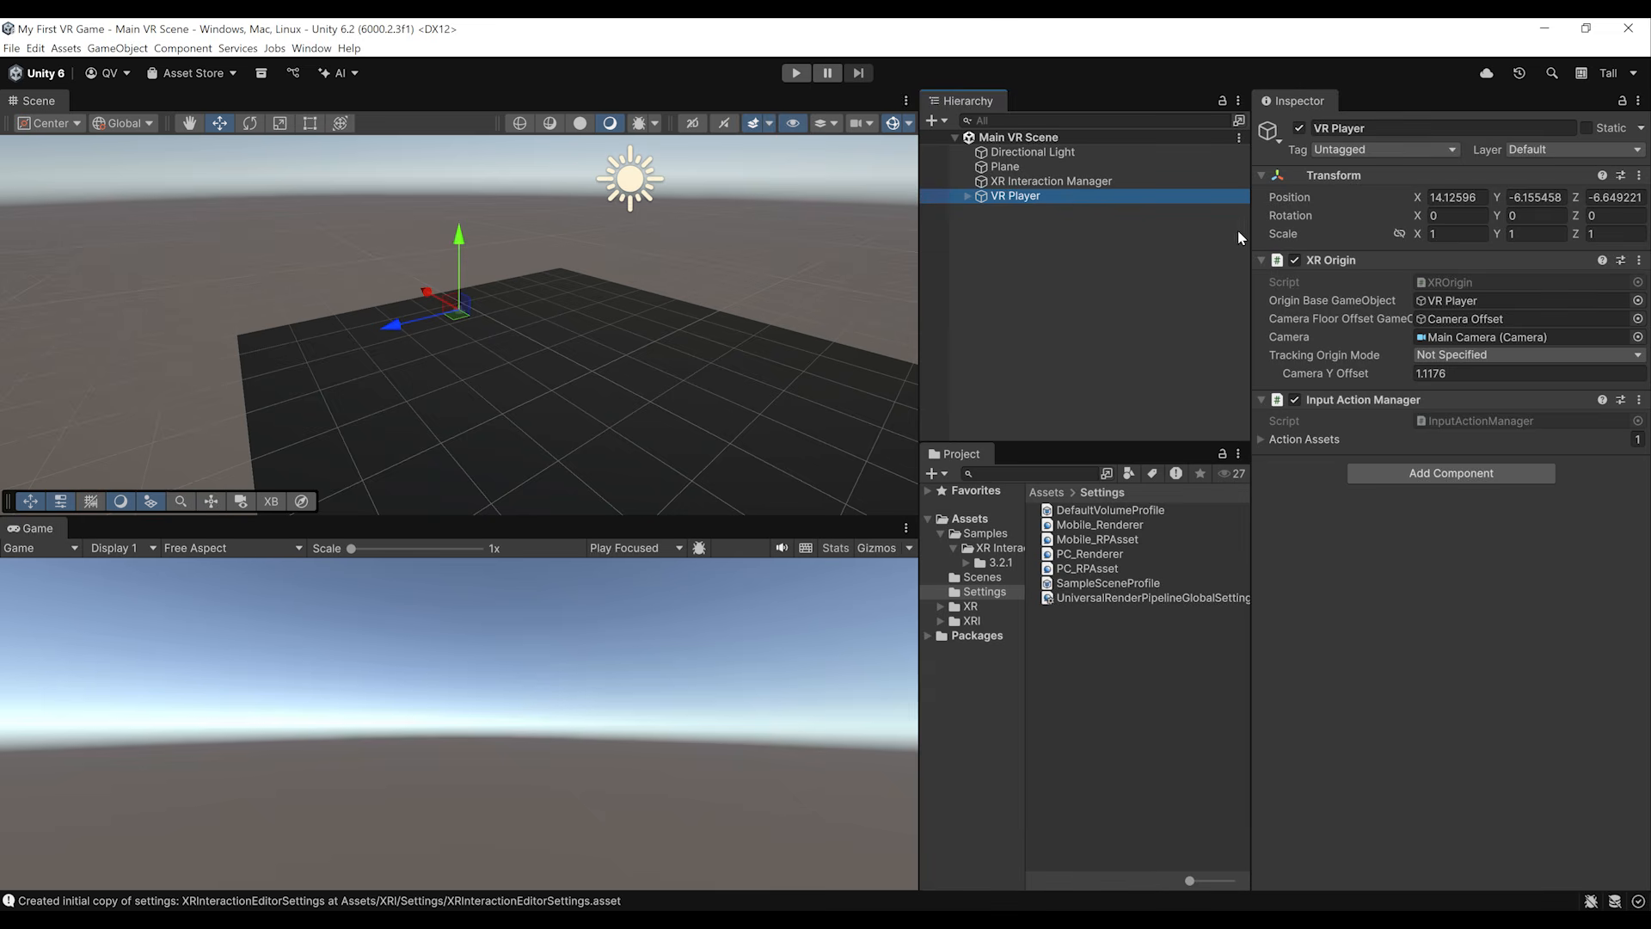
# Step: Set the VR Player's position to 0, 0, 0 and save the scene
pyautogui.click(1466, 197)
pyautogui.write('0')
pyautogui.press('Tab')
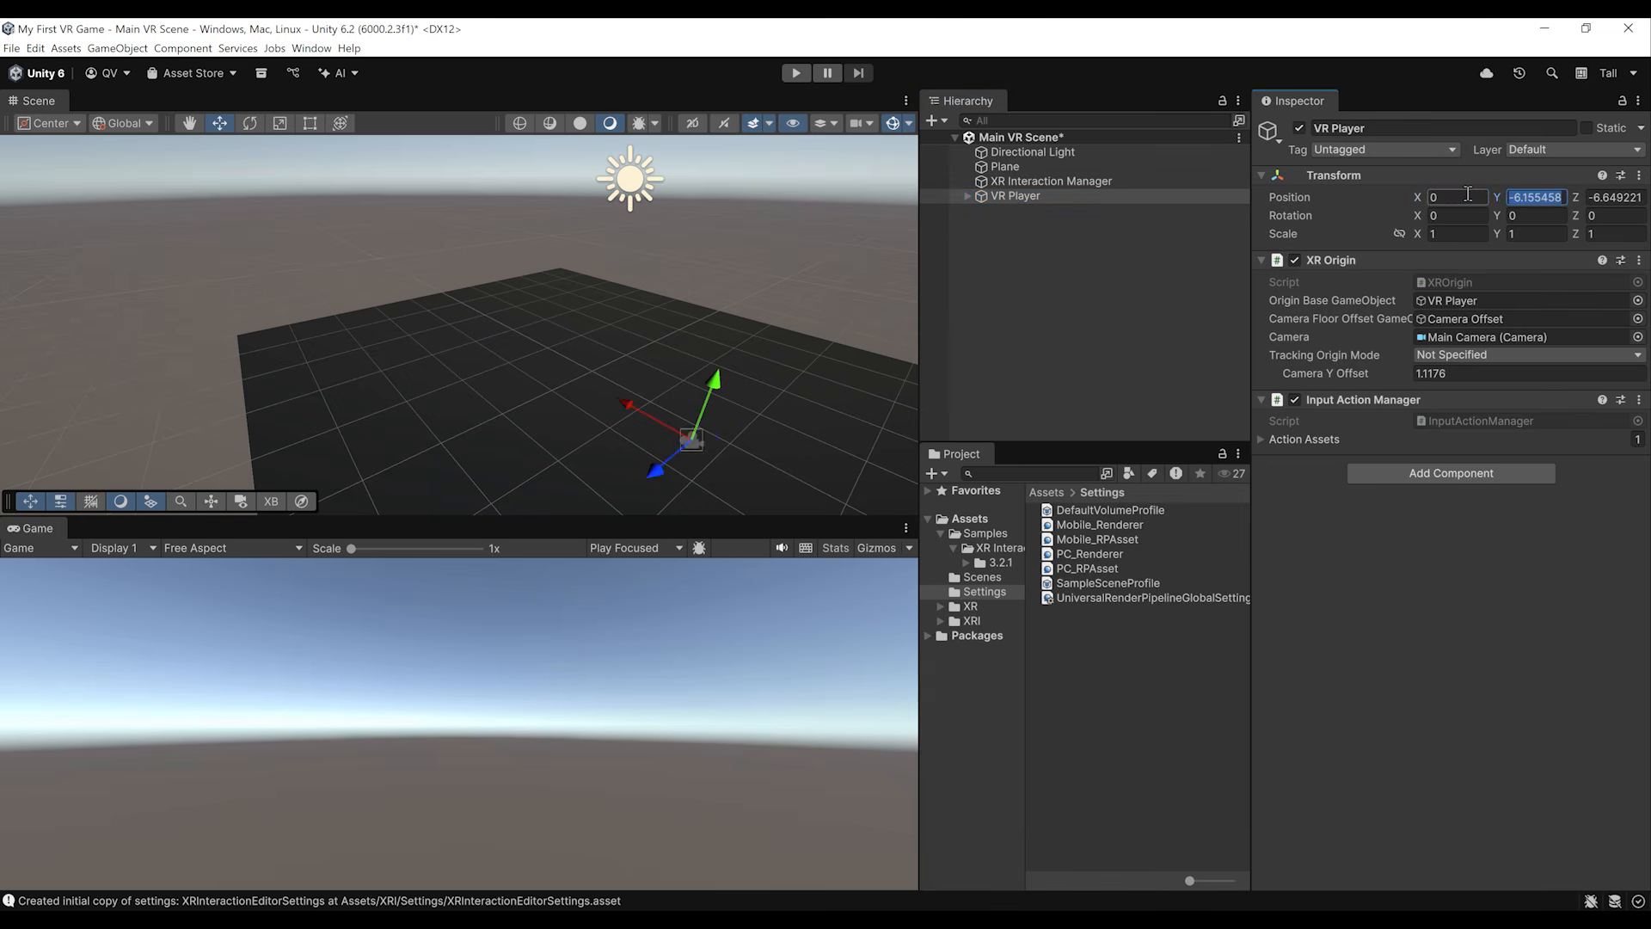
pyautogui.write('0')
pyautogui.press('Tab')
pyautogui.write('0')
pyautogui.hotkey('ctrl', 's')
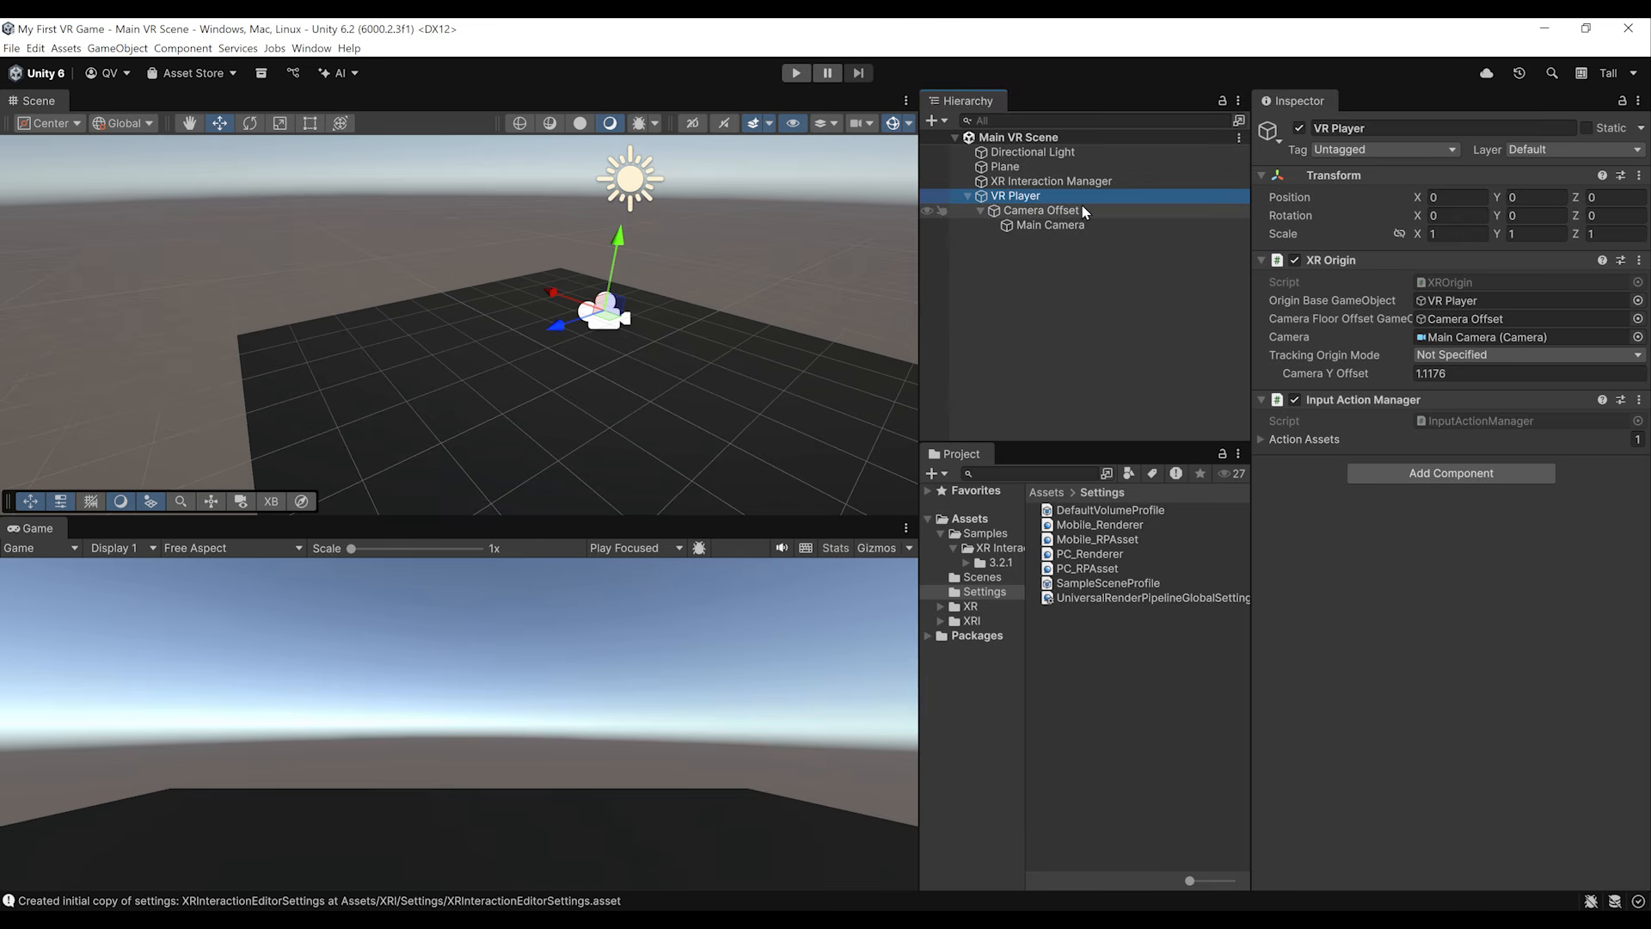
# Step: Set the VR Player's Tracking Origin Mode to Floor, and test the saved scene in Play mode
pyautogui.click(1096, 226)
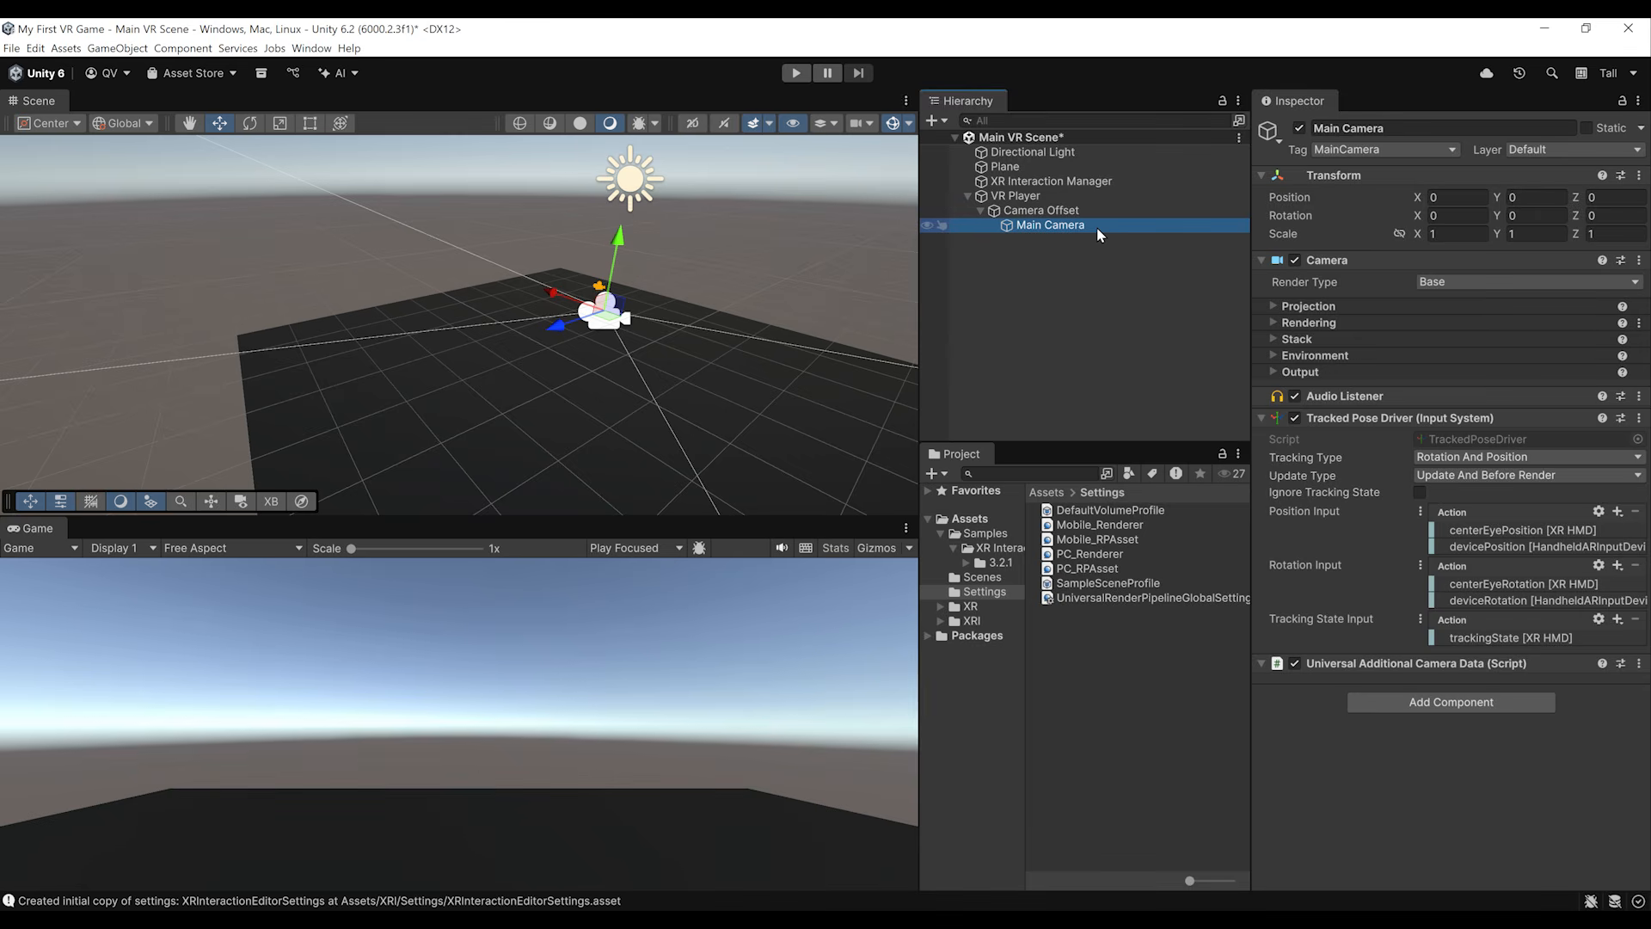
pyautogui.click(1090, 196)
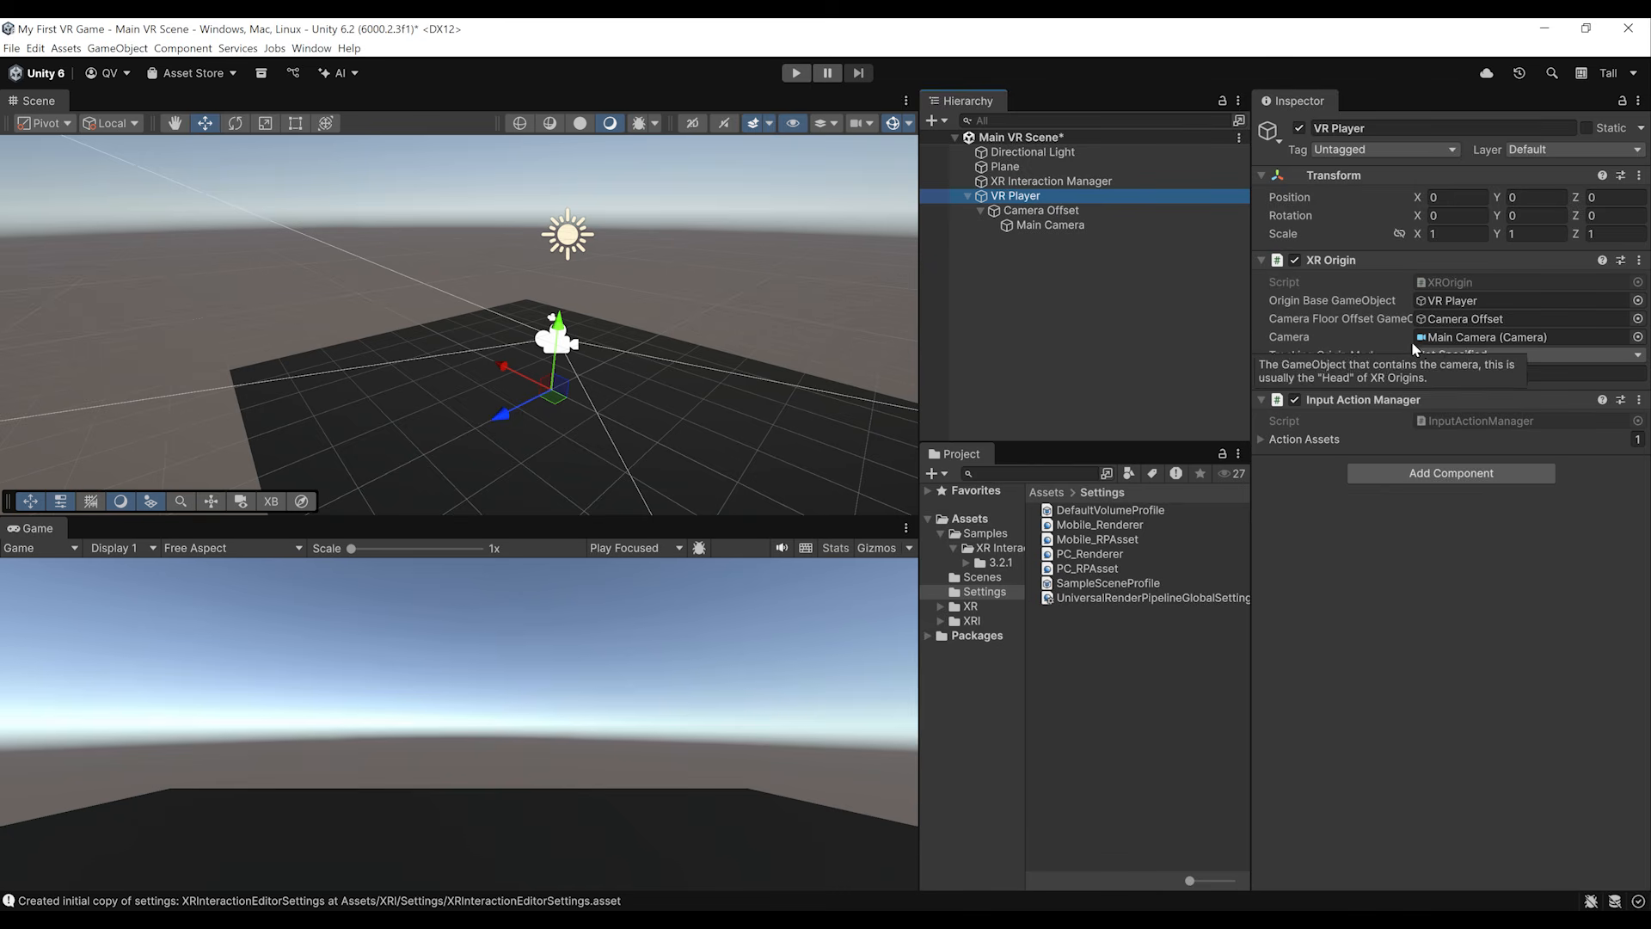
pyautogui.click(1470, 356)
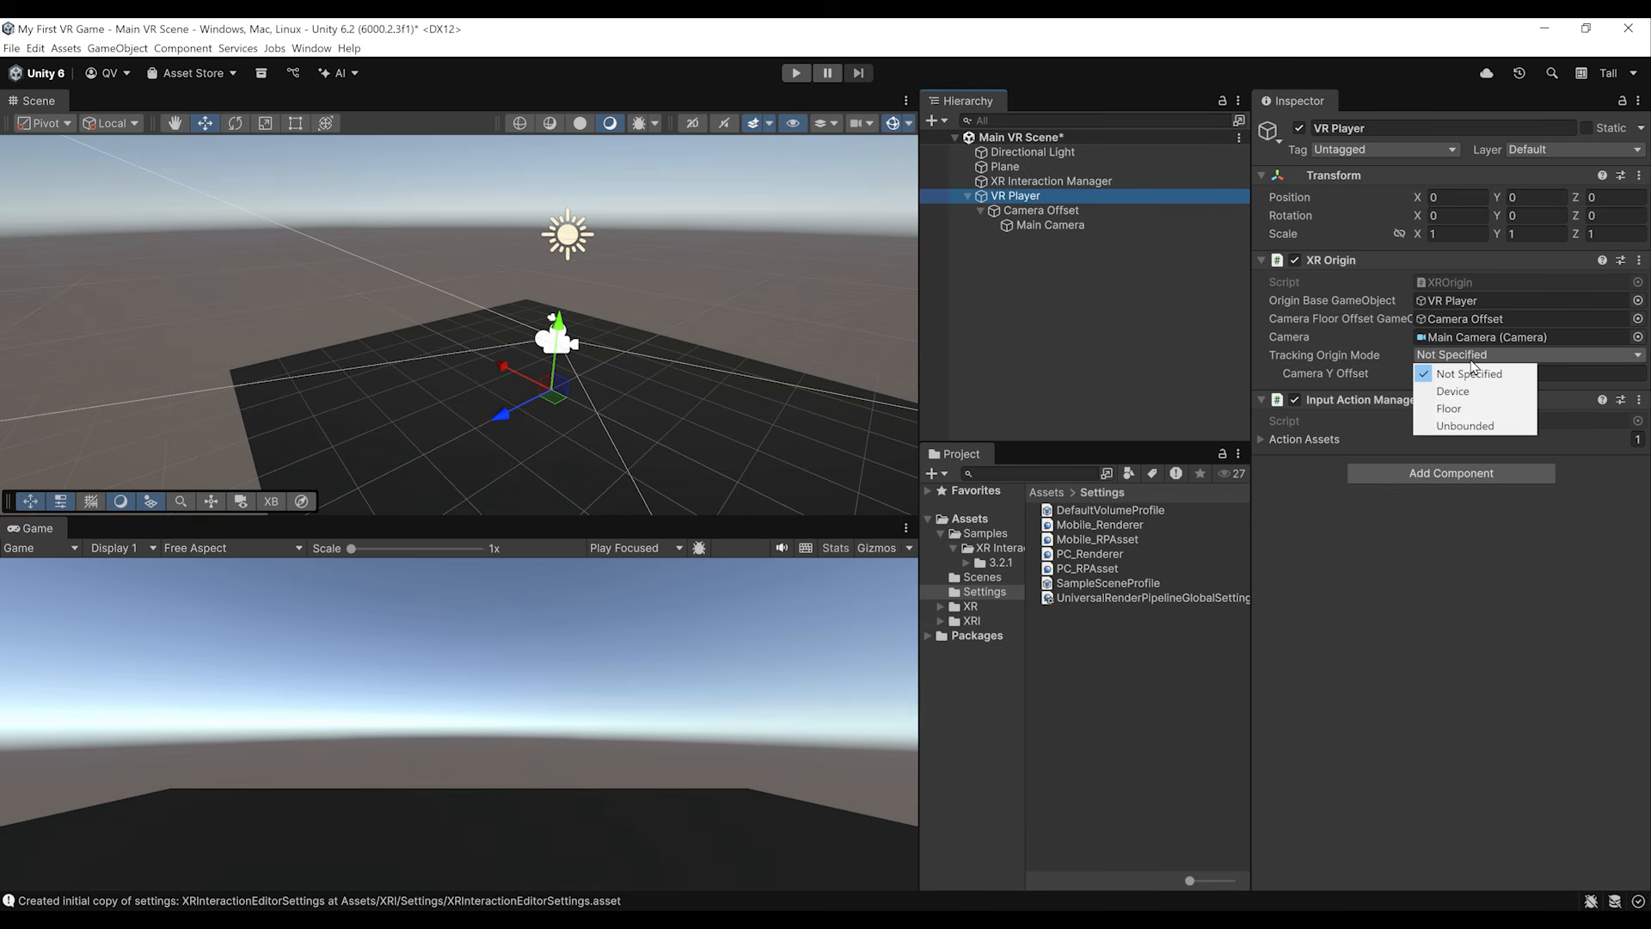
pyautogui.click(1482, 410)
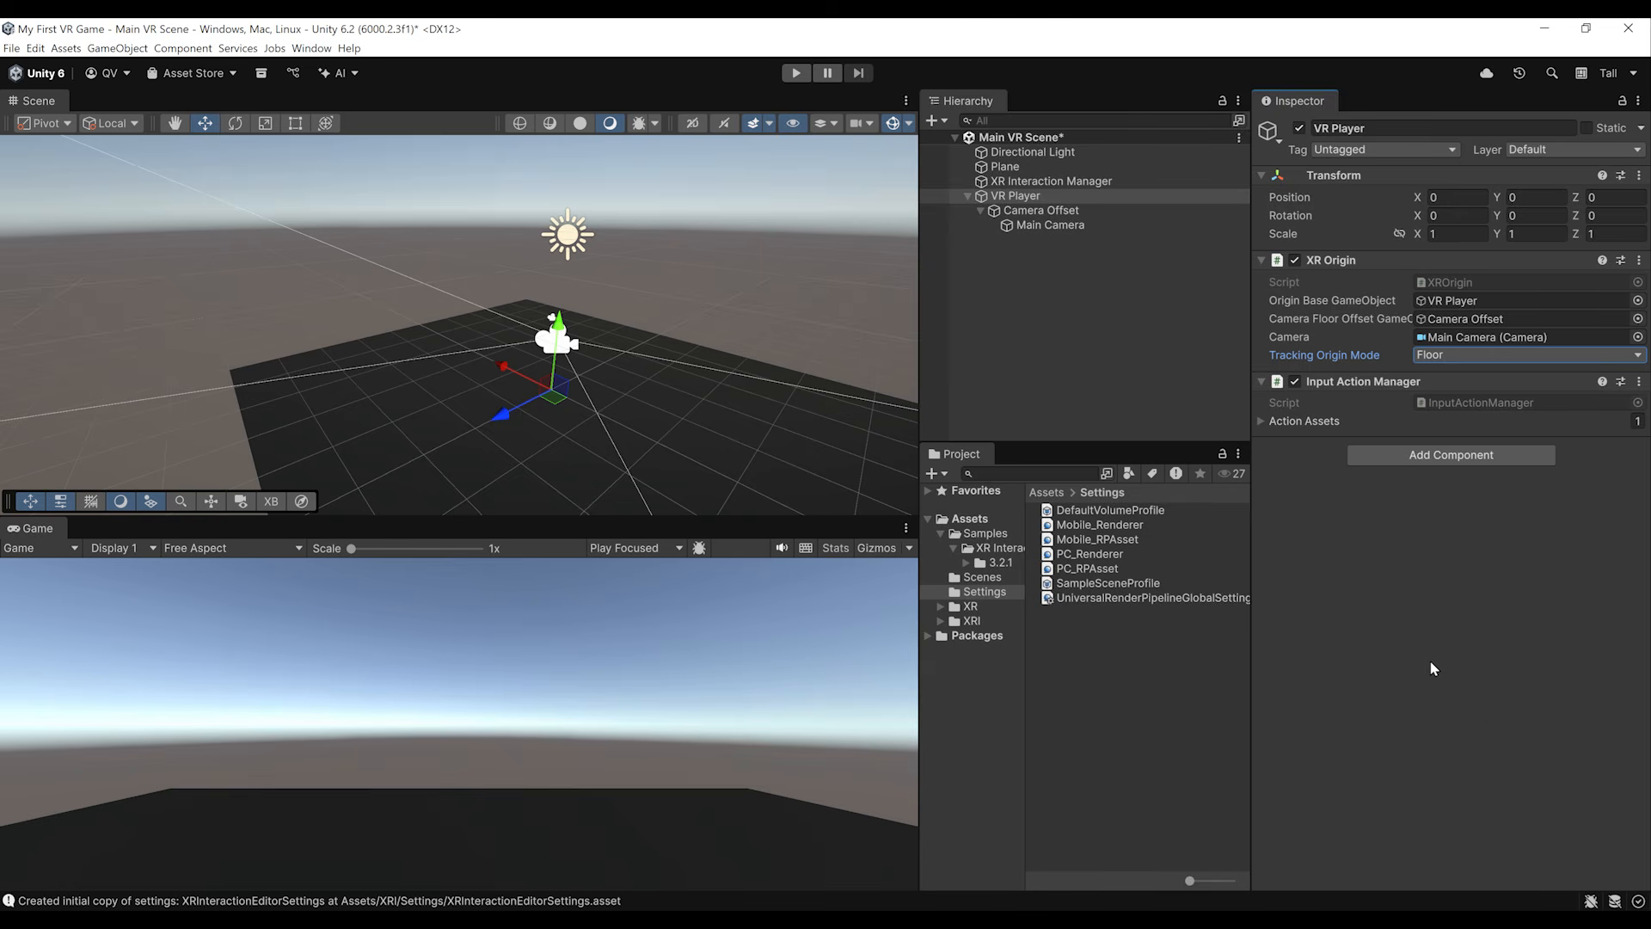
pyautogui.hotkey('ctrl', 's')
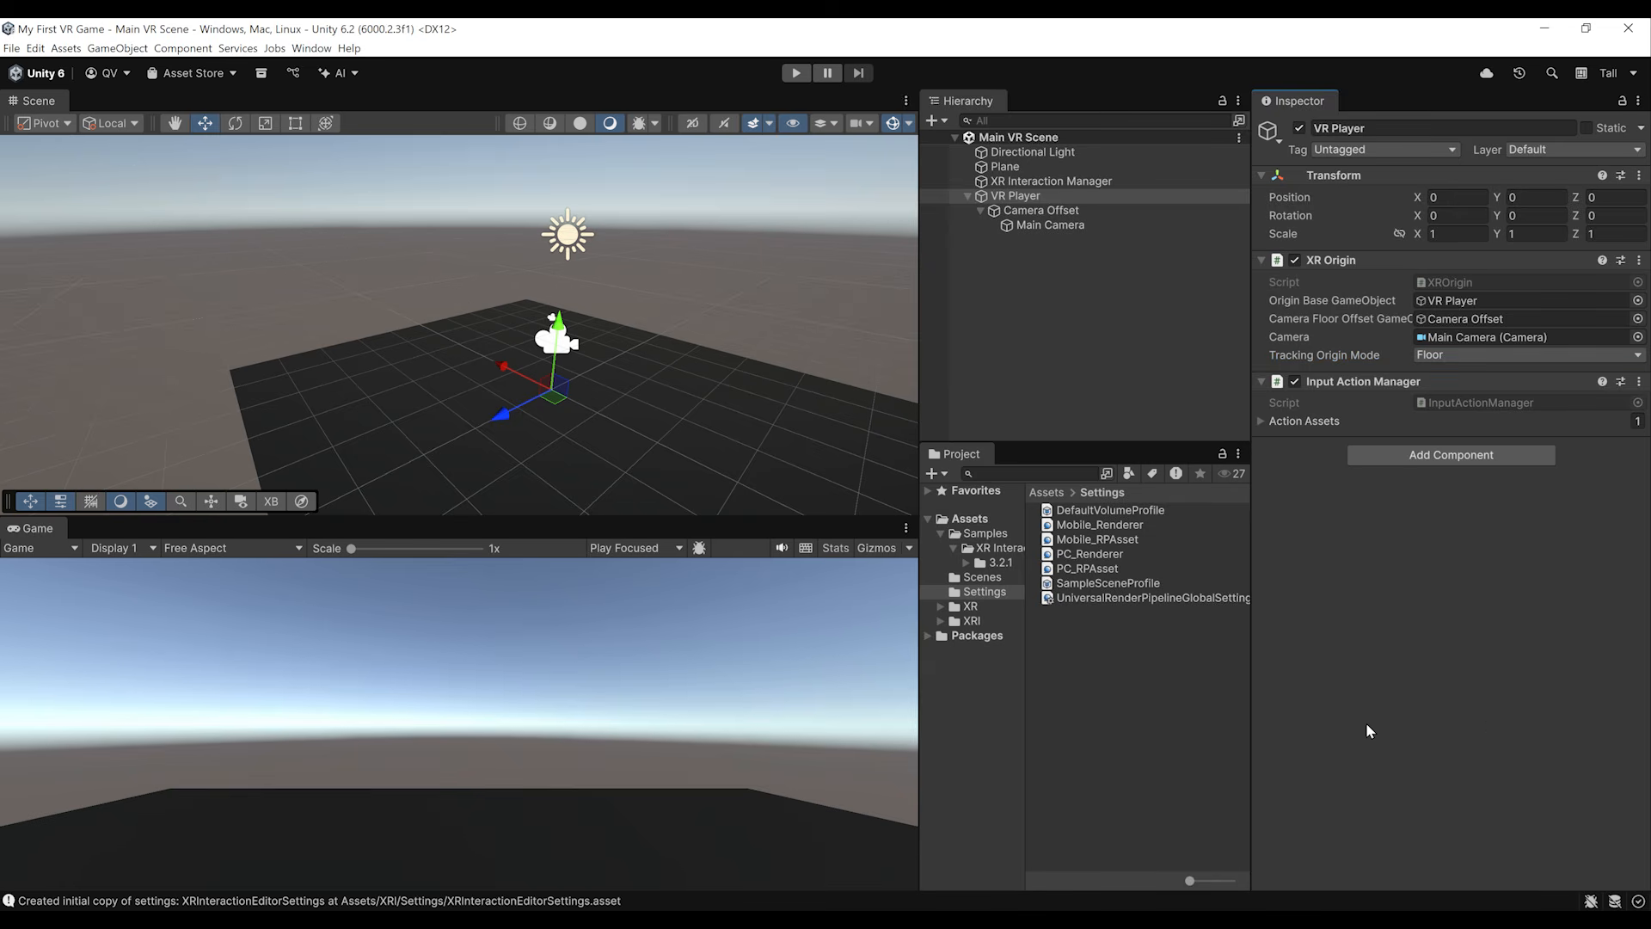
pyautogui.click(795, 72)
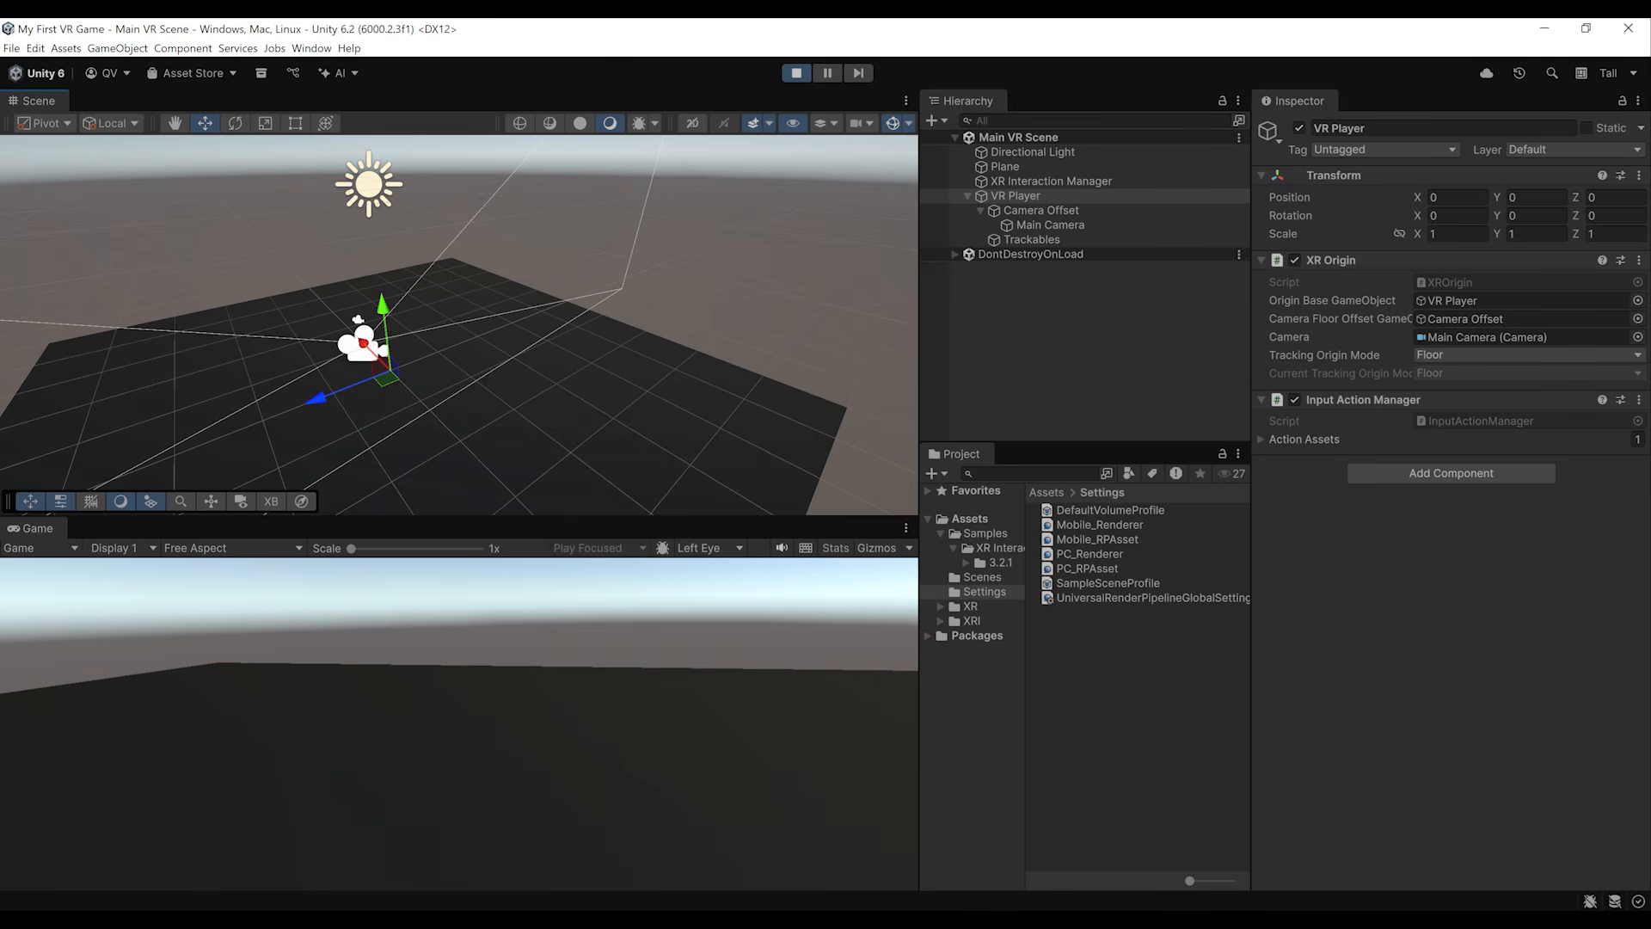
pyautogui.click(796, 73)
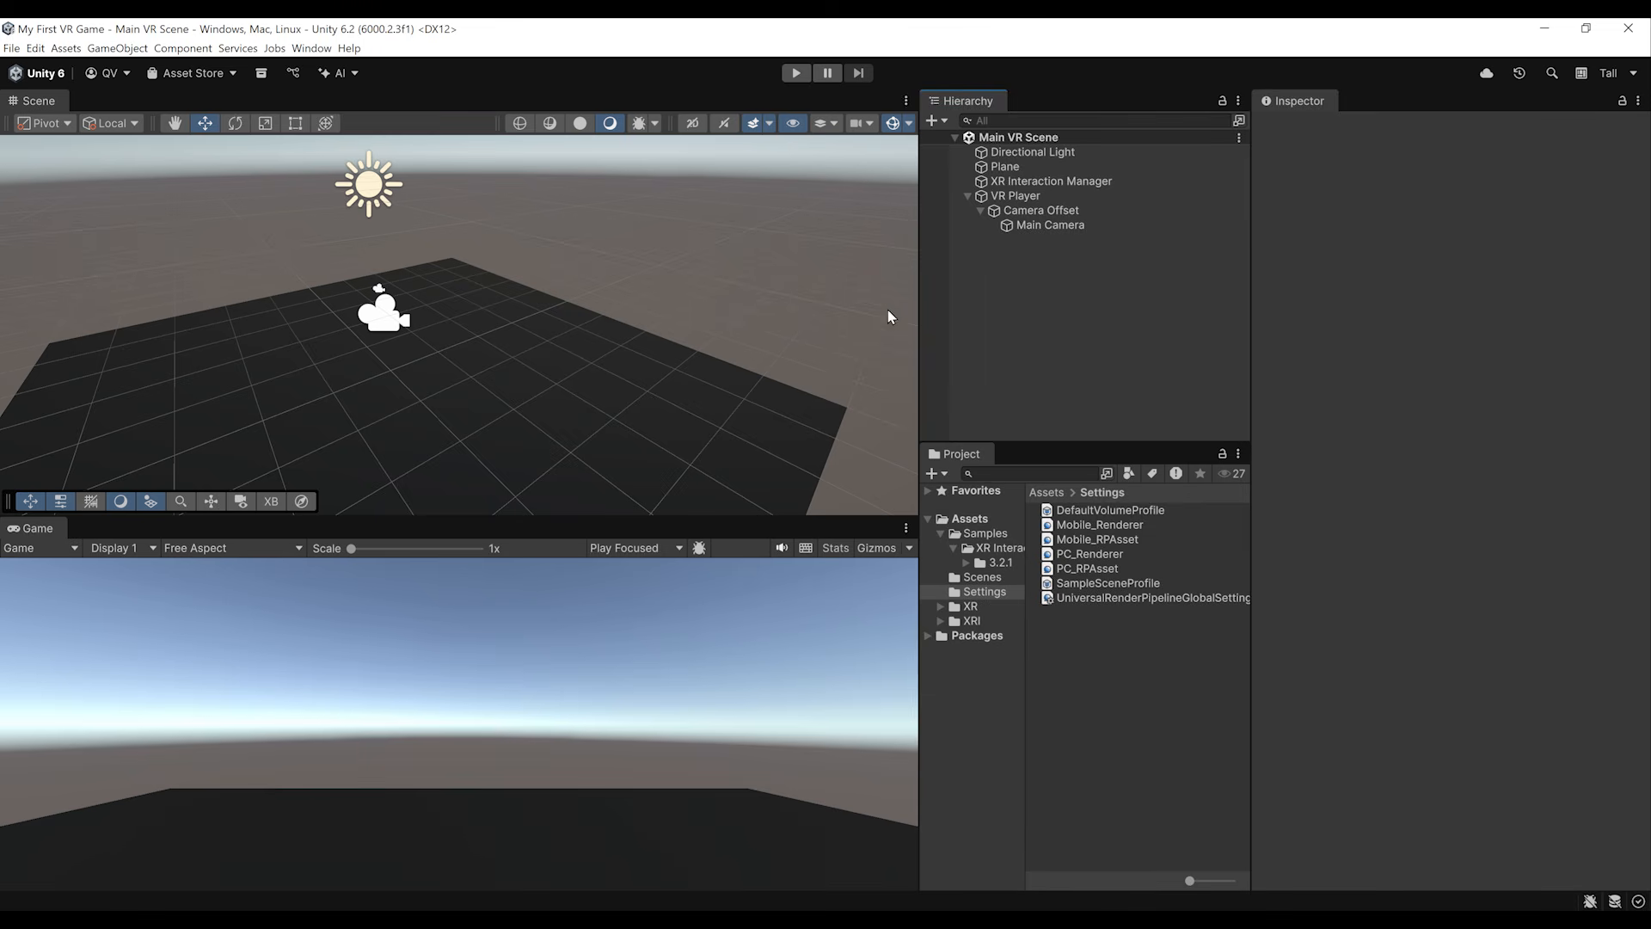
# Step: Create an empty child object named Left Hand under Camera Offset and add a Tracked Pose Driver (Input System) component to it
pyautogui.rightClick(1019, 215)
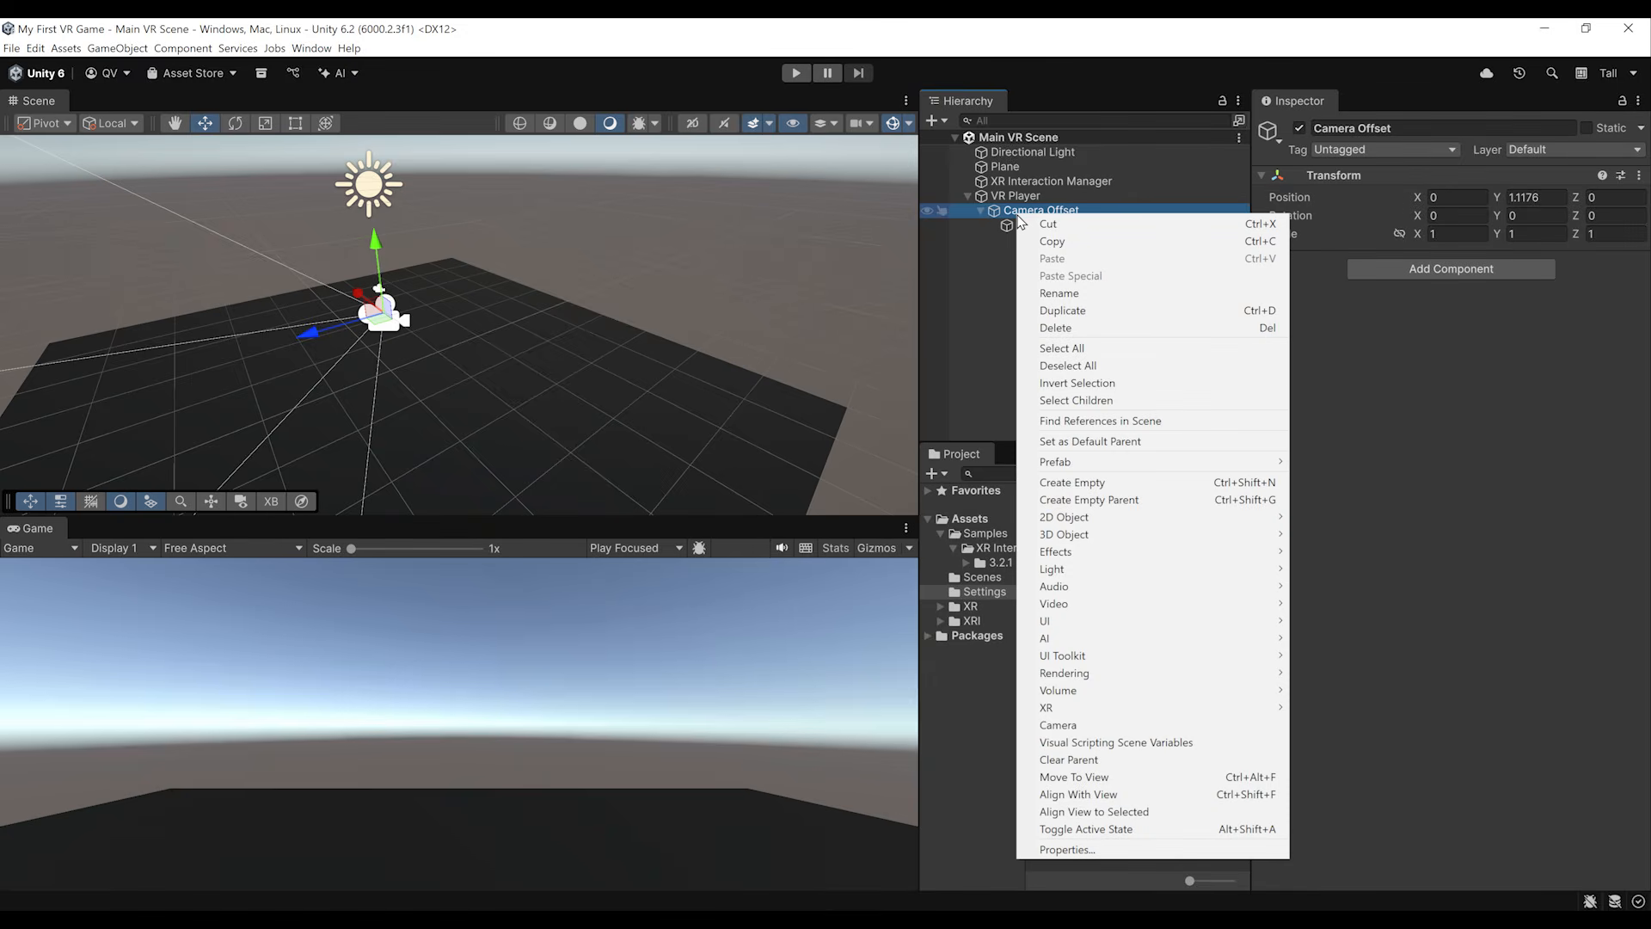
pyautogui.click(1083, 482)
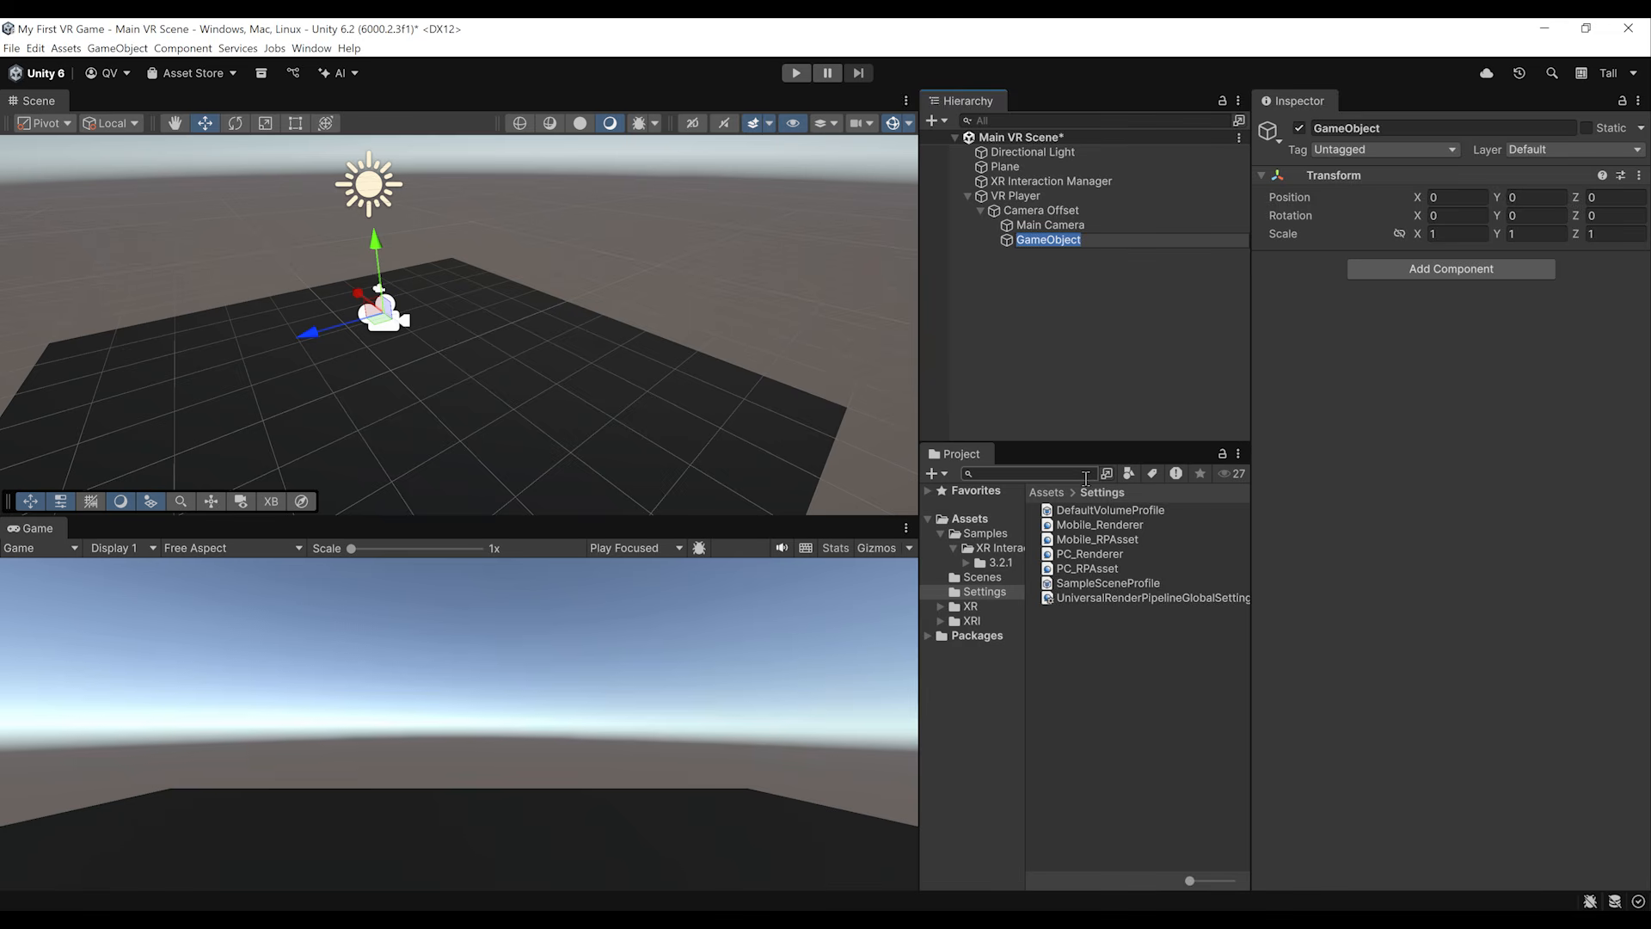
pyautogui.write('Left Hand')
pyautogui.press('Return')
pyautogui.click(1419, 270)
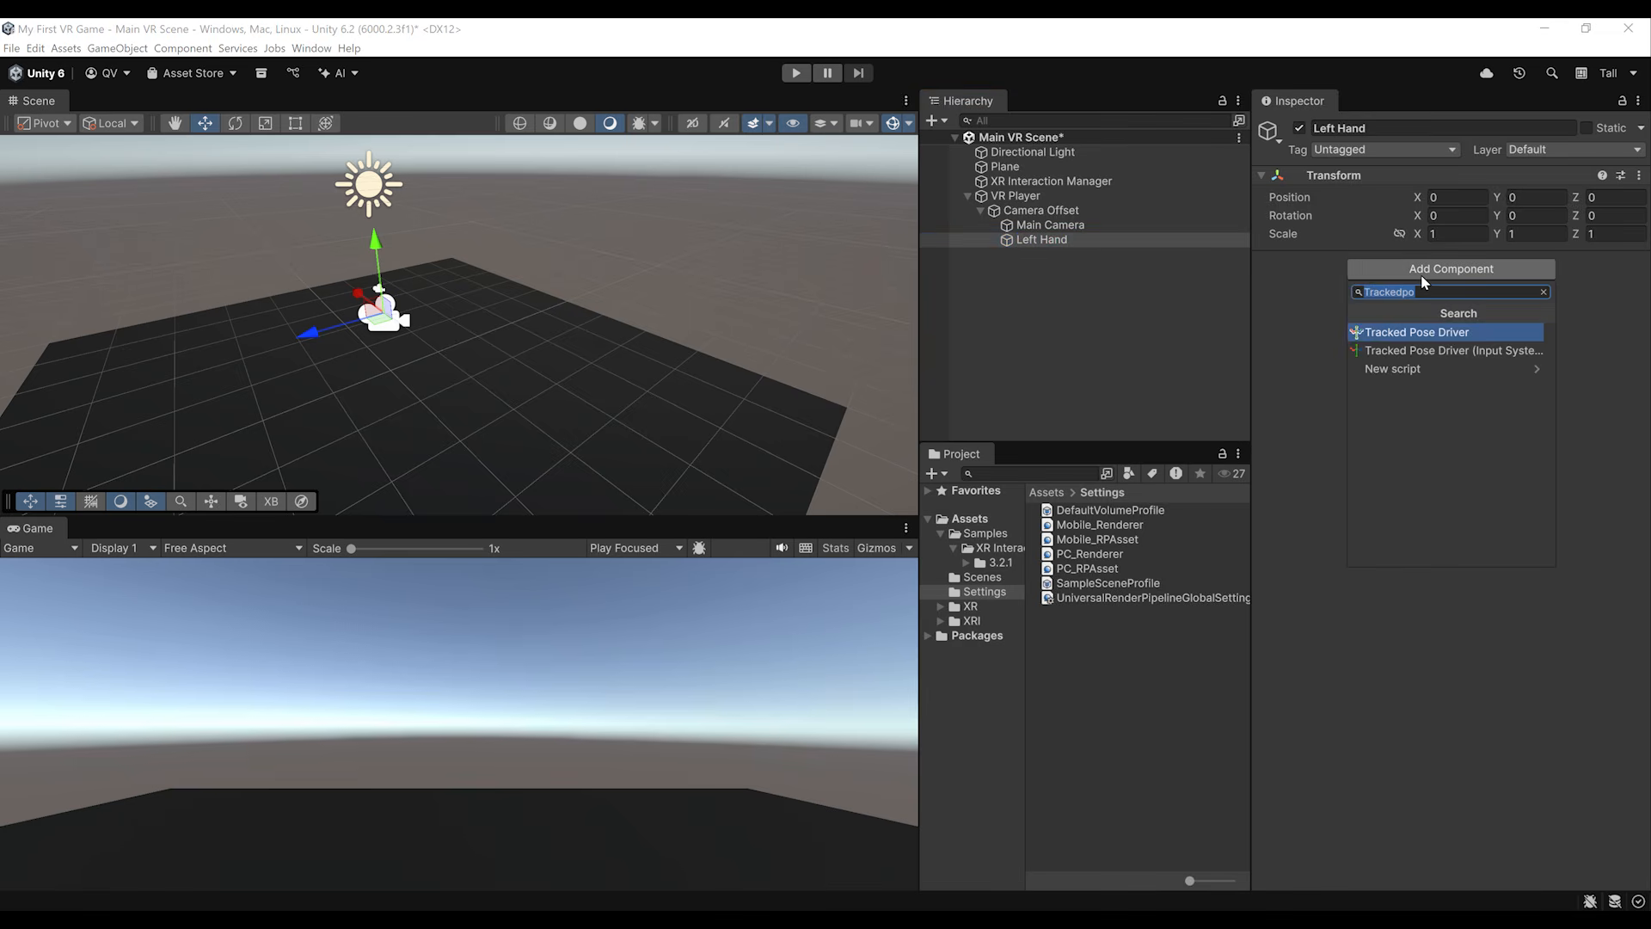
pyautogui.write('TrackedPoseDriver')
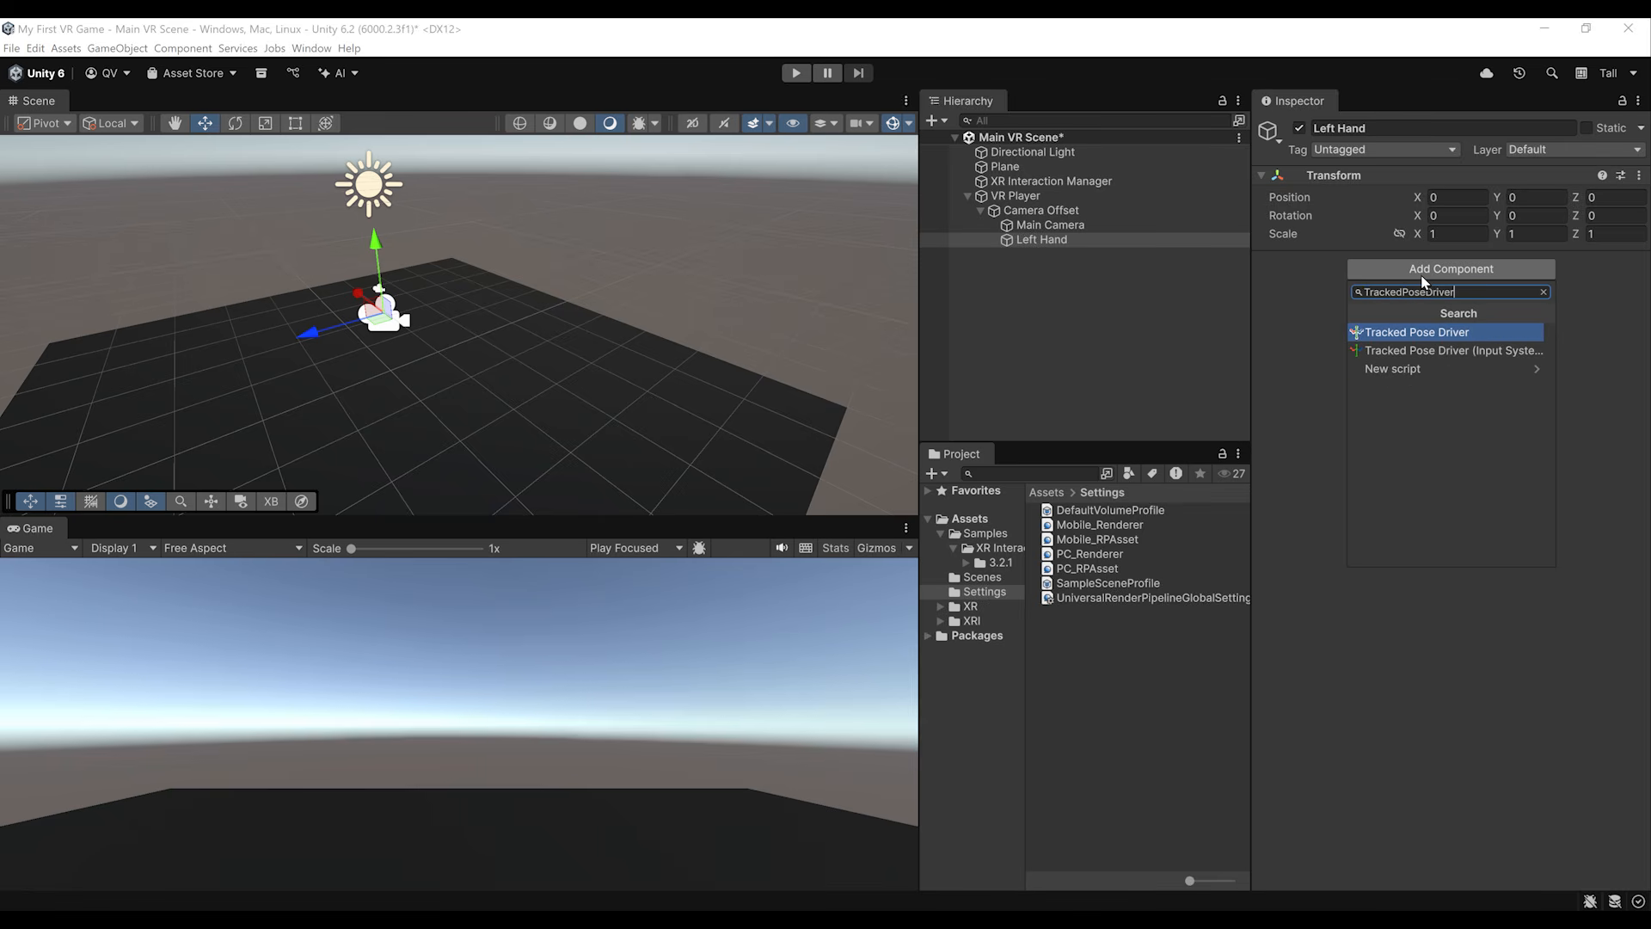
pyautogui.click(1483, 354)
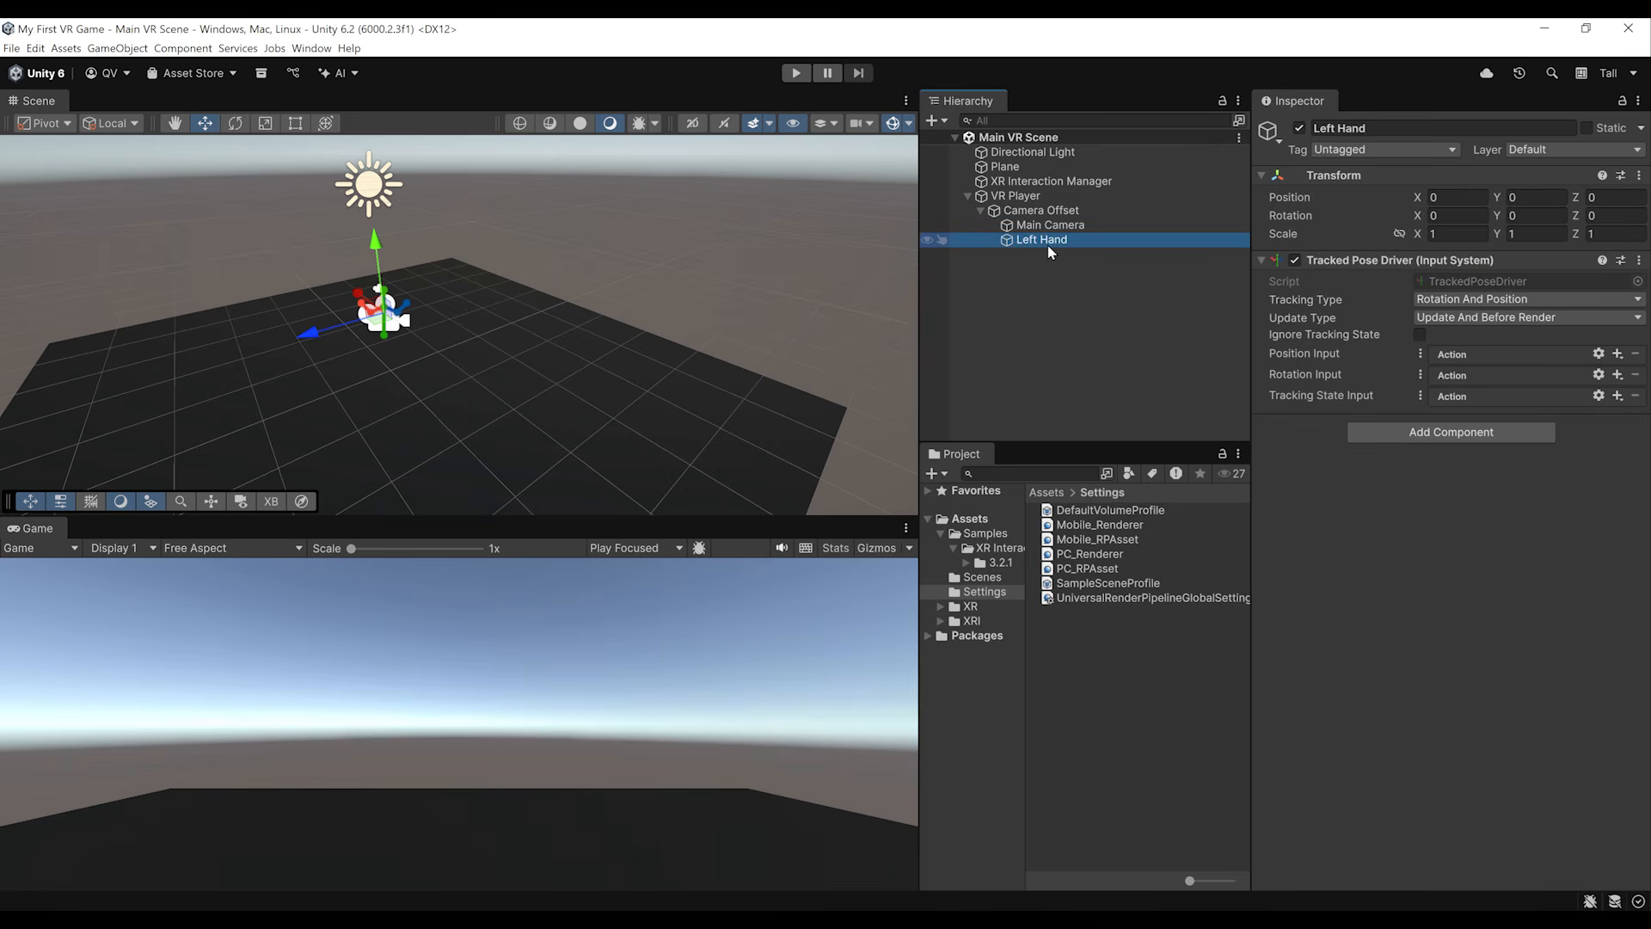
# Step: Duplicate the Left Hand object and rename the copy Right Hand
pyautogui.hotkey('ctrl', 'd')
pyautogui.click(1049, 255)
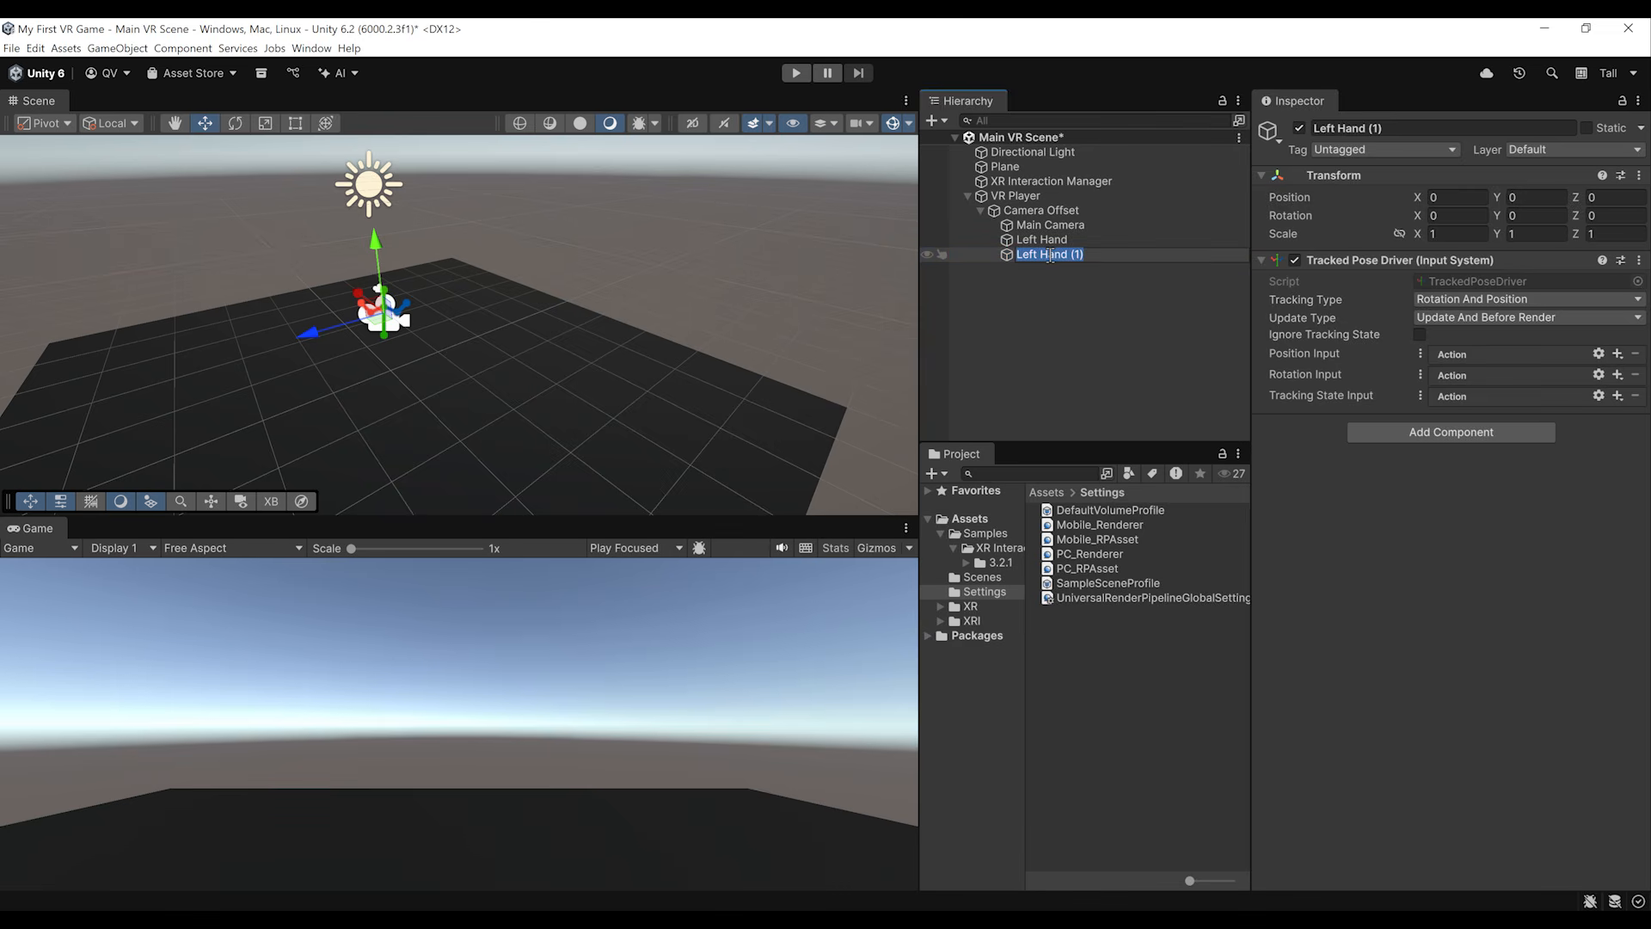
pyautogui.write('Right Hand')
pyautogui.press('Return')
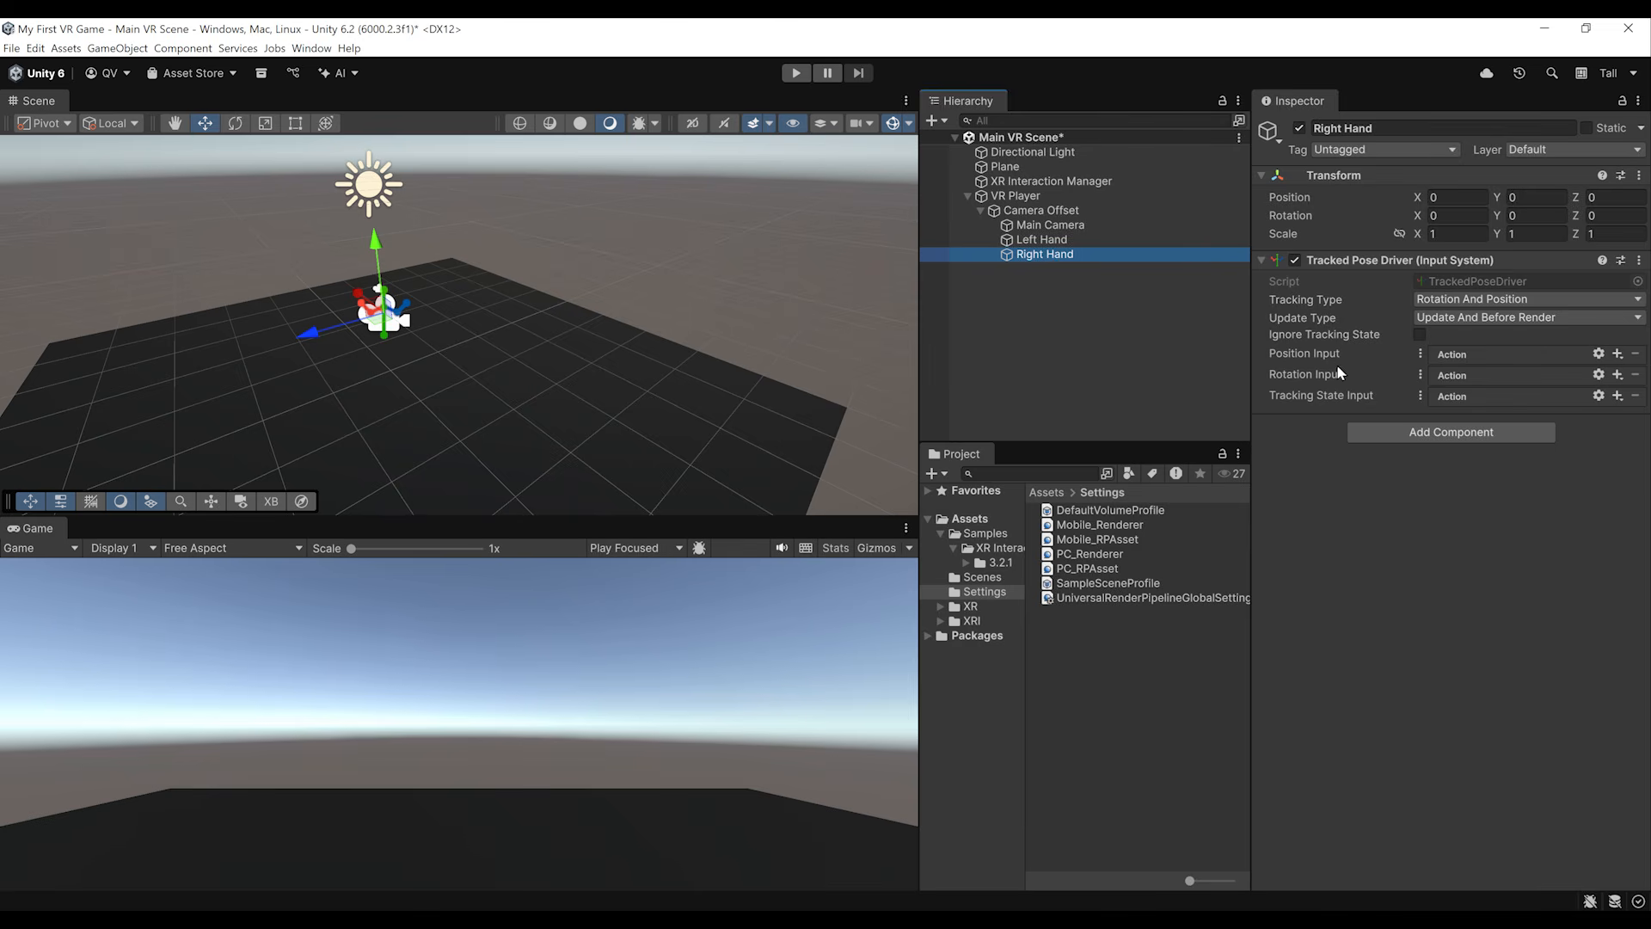
pyautogui.moveTo(1329, 401)
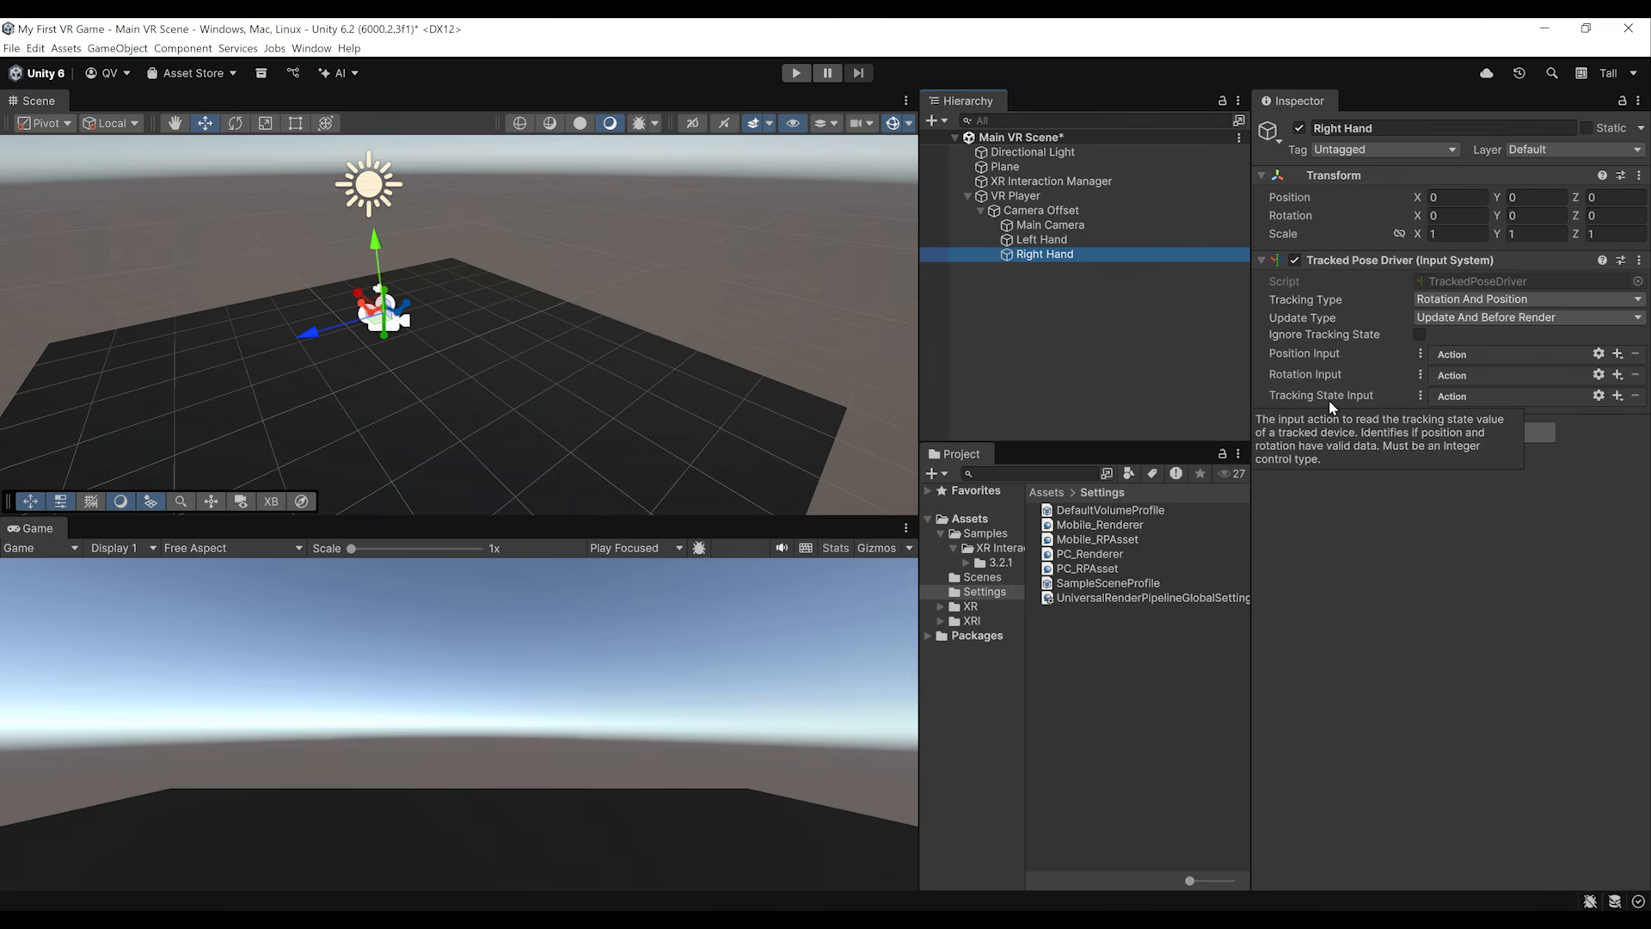
# Step: Switch the Left Hand's Position Input to use a reference and assign the XRI Left/Position action
pyautogui.click(1044, 243)
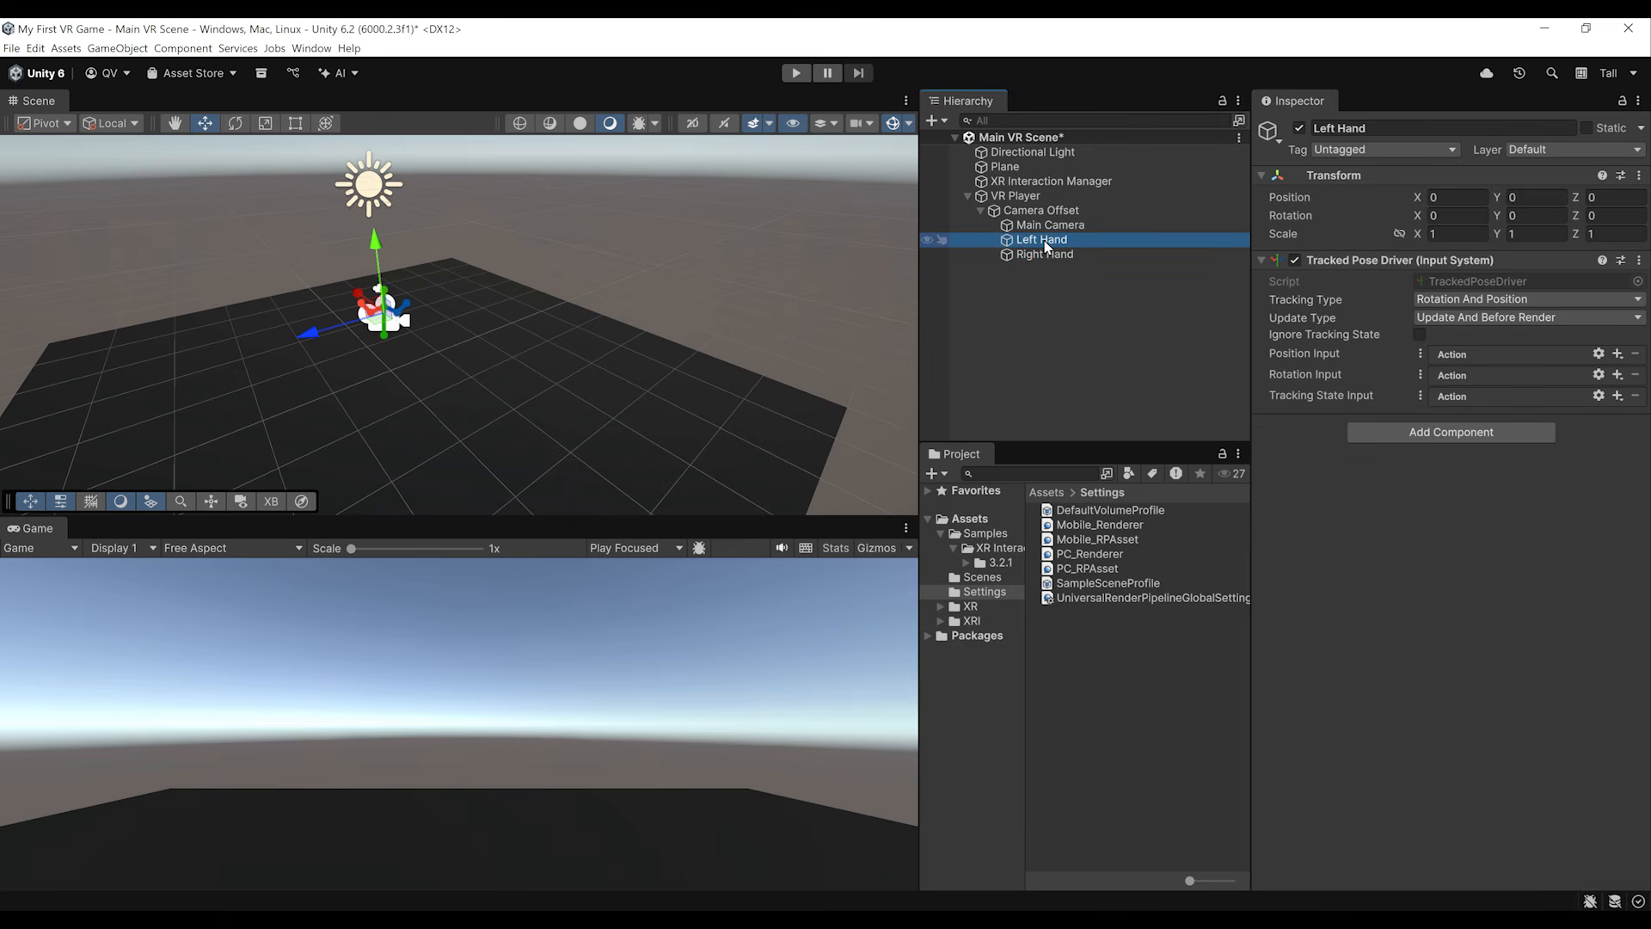
pyautogui.click(1421, 354)
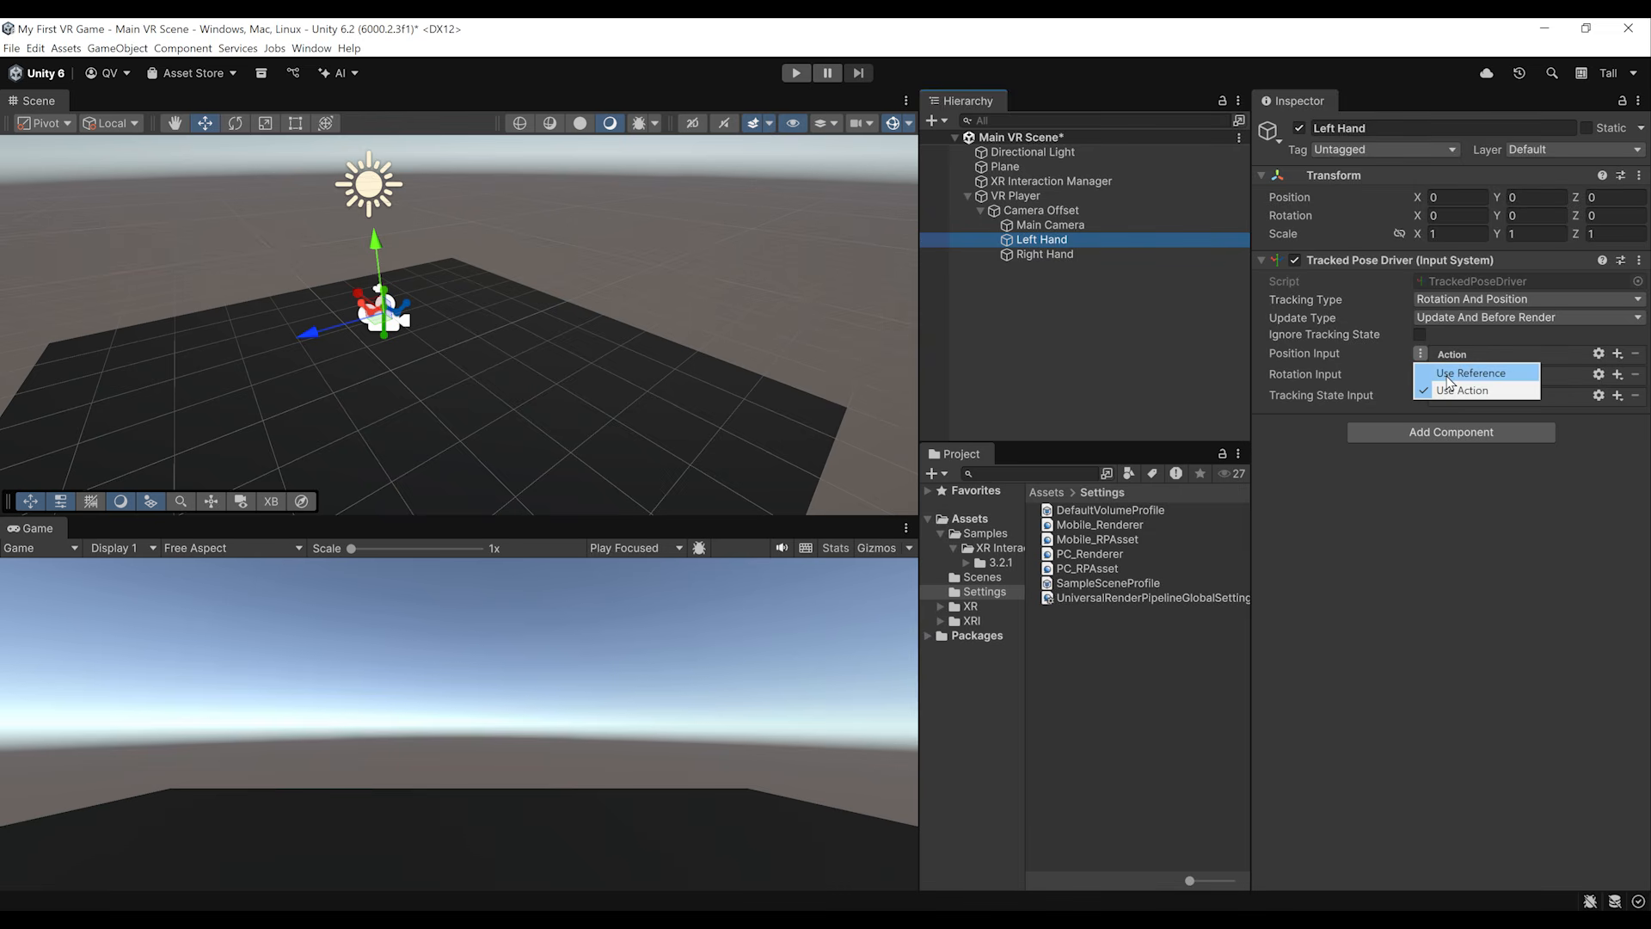
pyautogui.click(1447, 375)
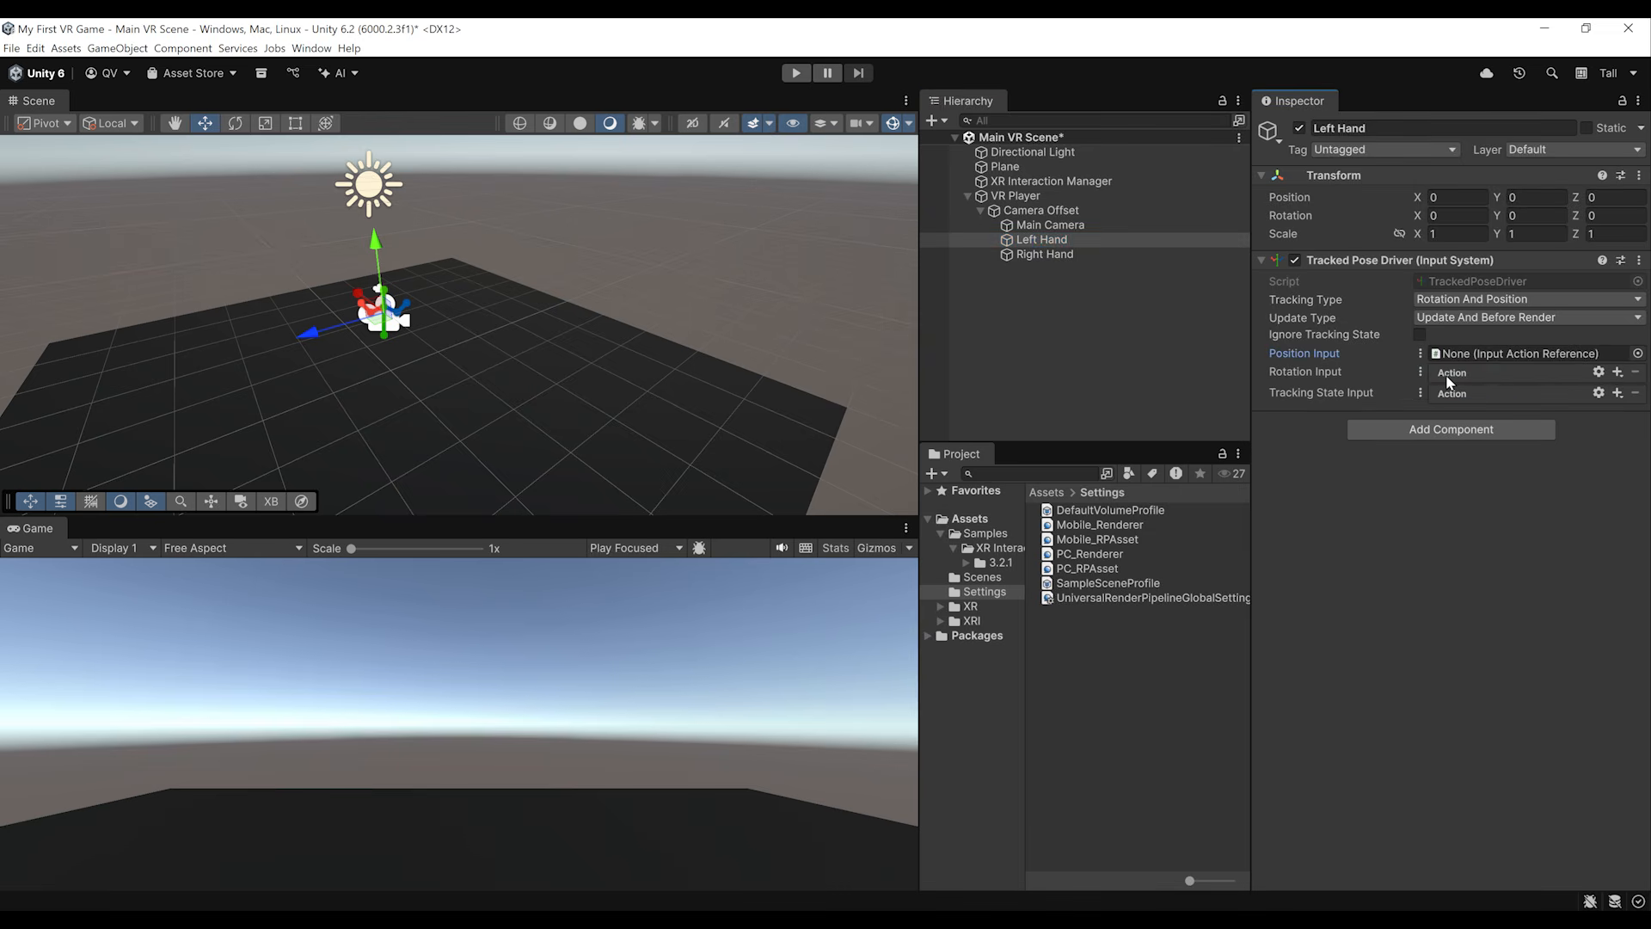
pyautogui.click(1637, 354)
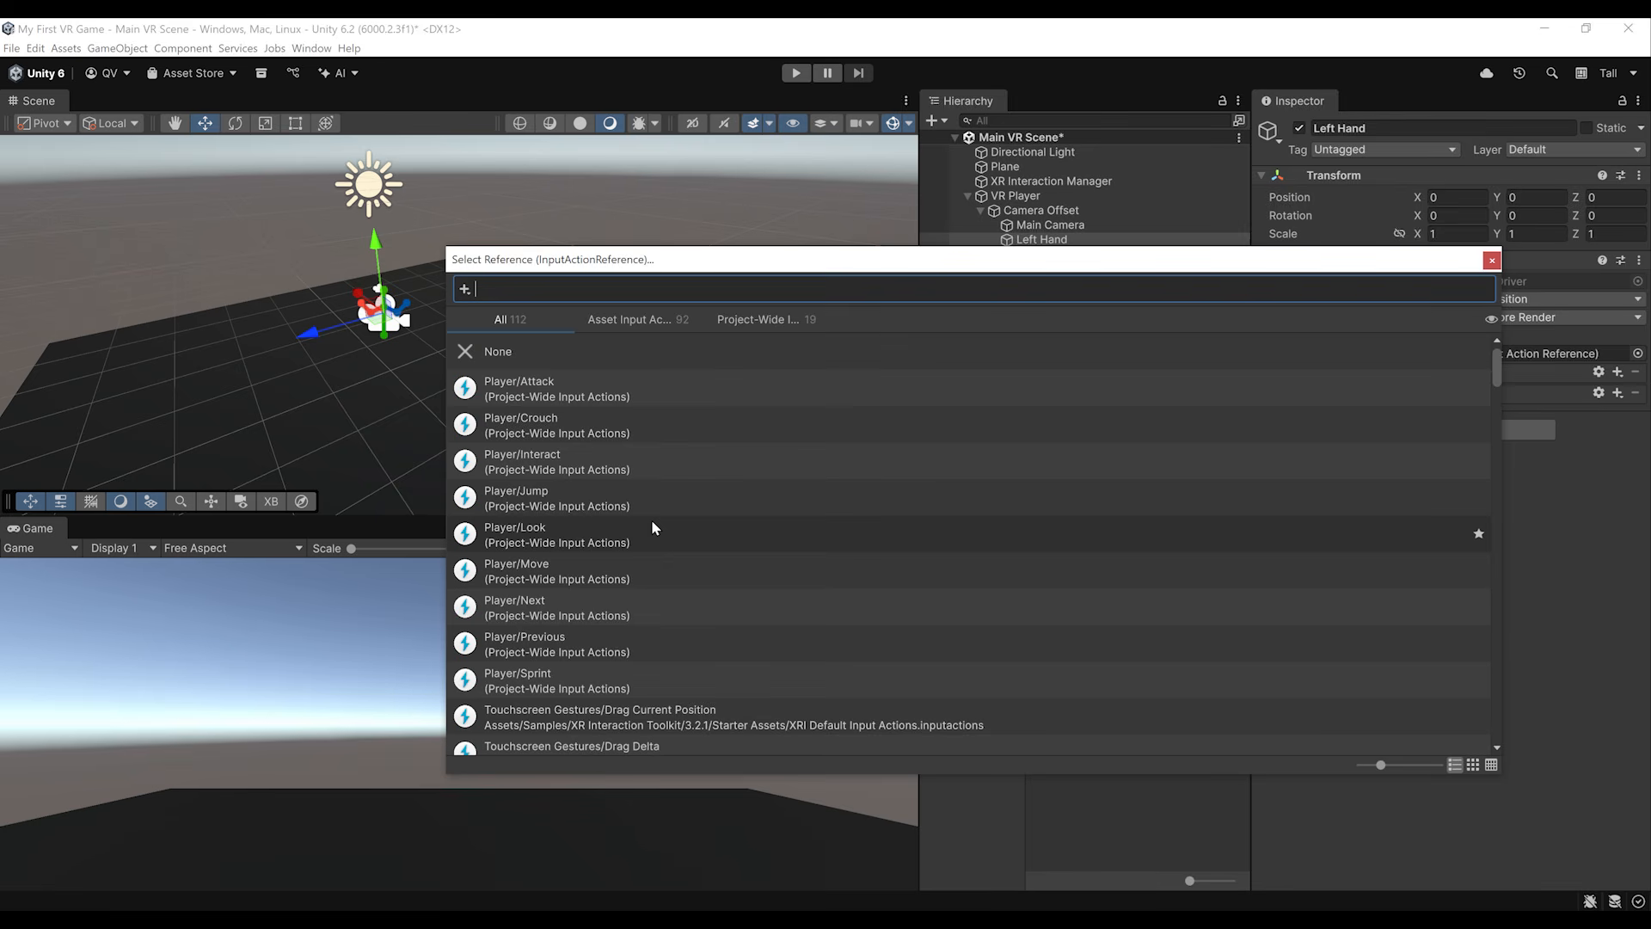
pyautogui.scroll(-3, 652, 513)
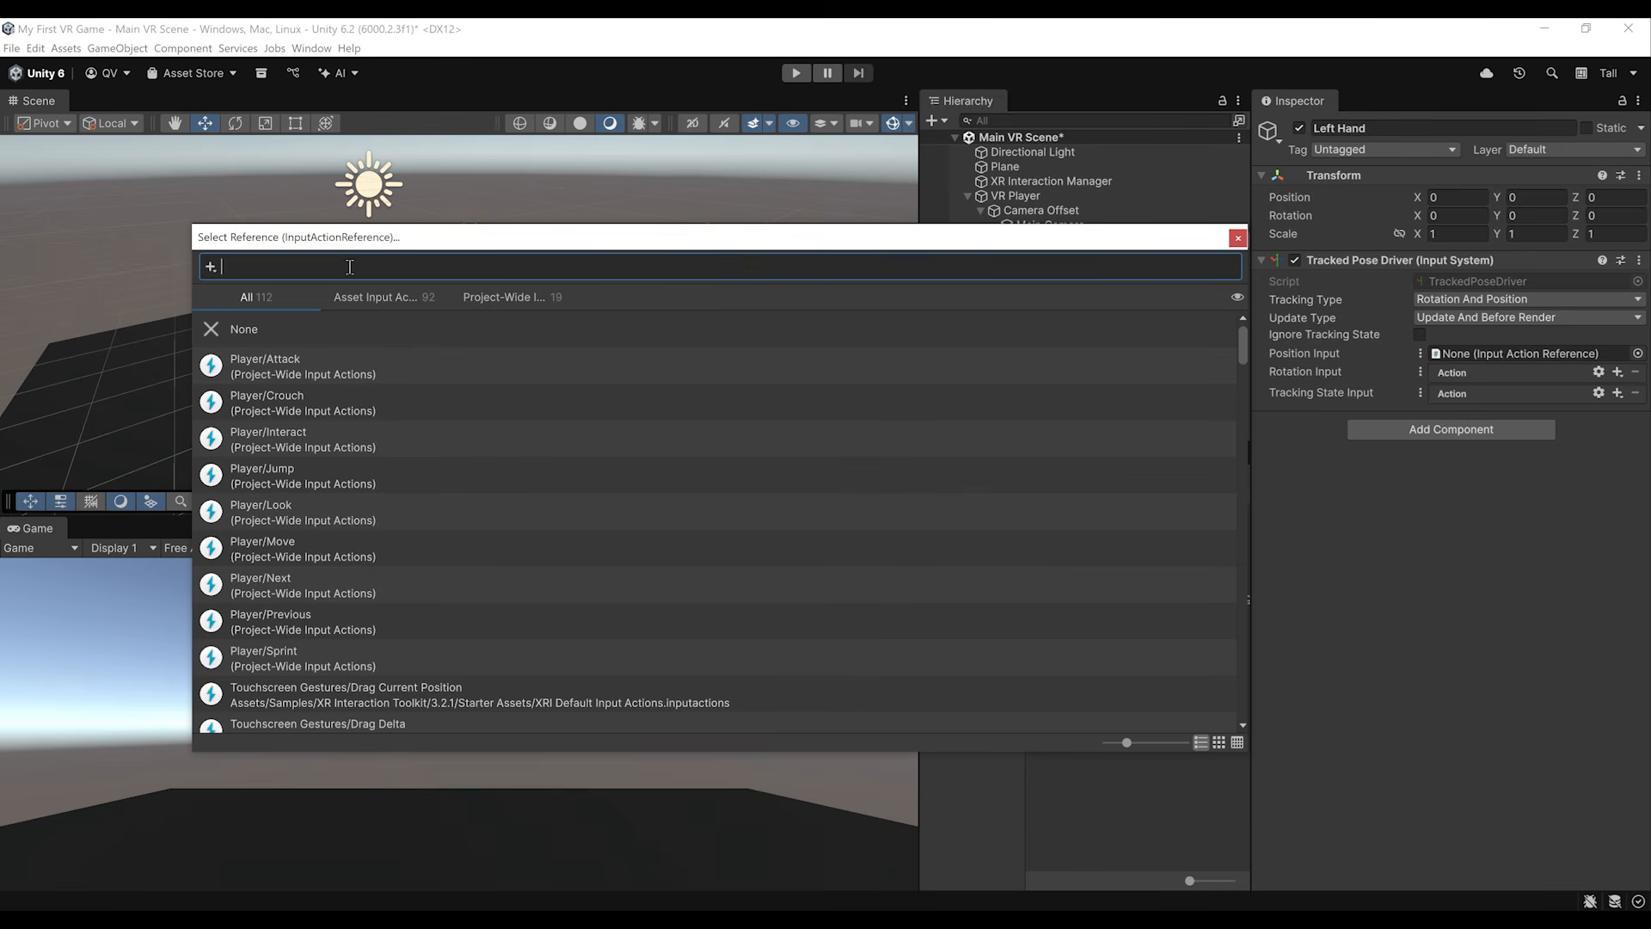
pyautogui.write('XRI Lef')
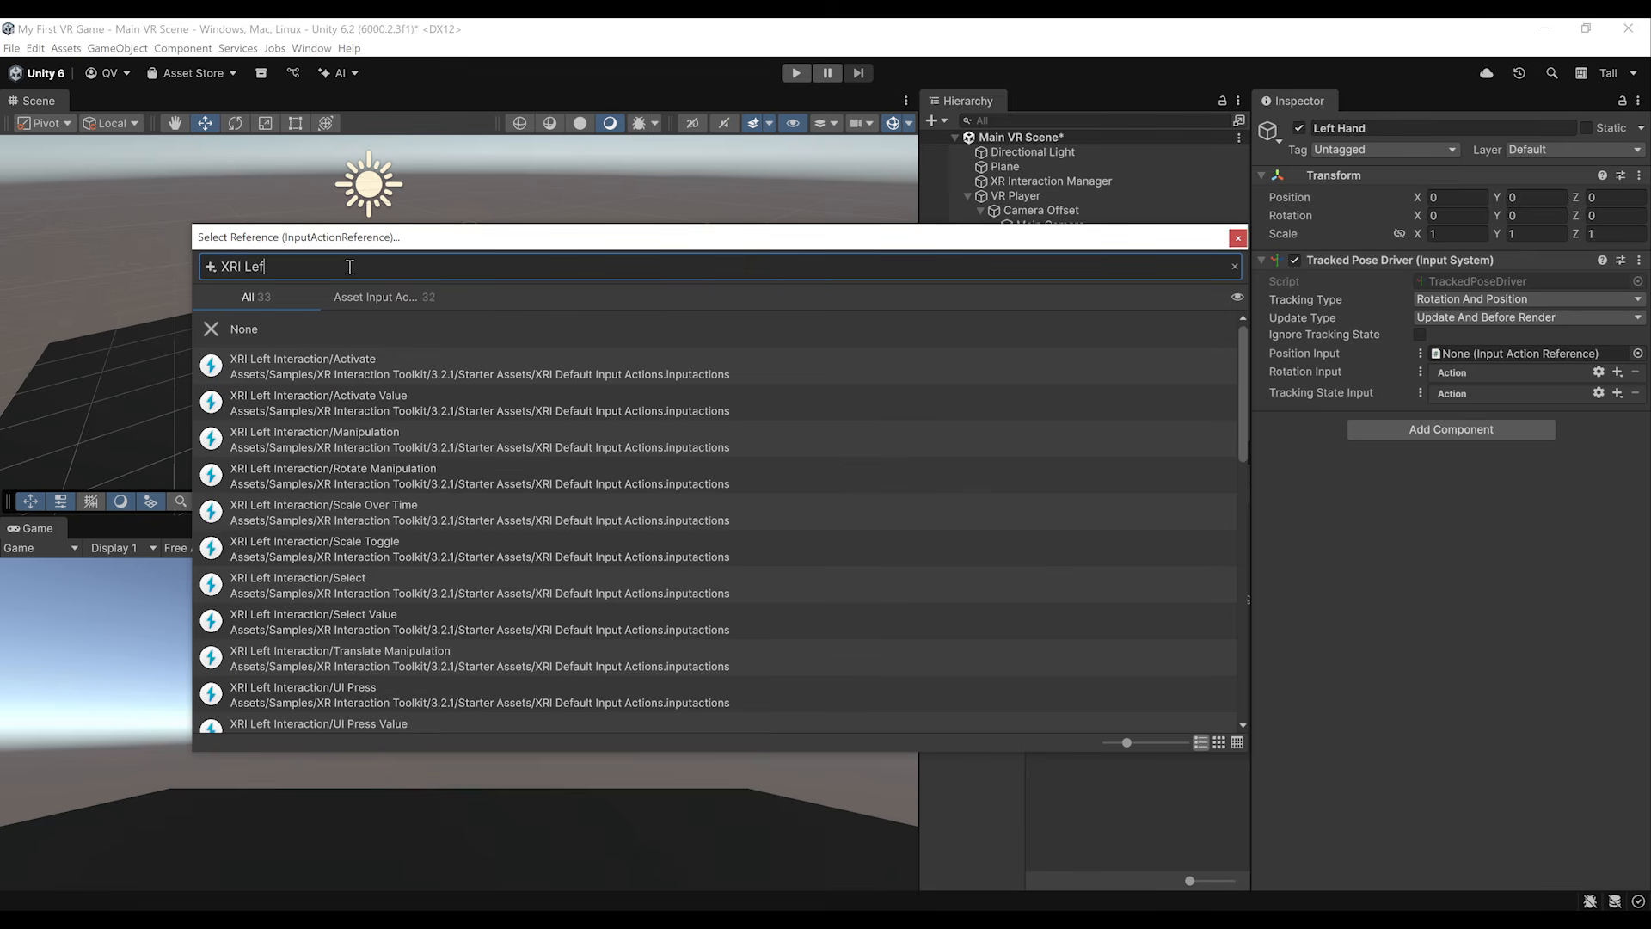
pyautogui.write('t/Position')
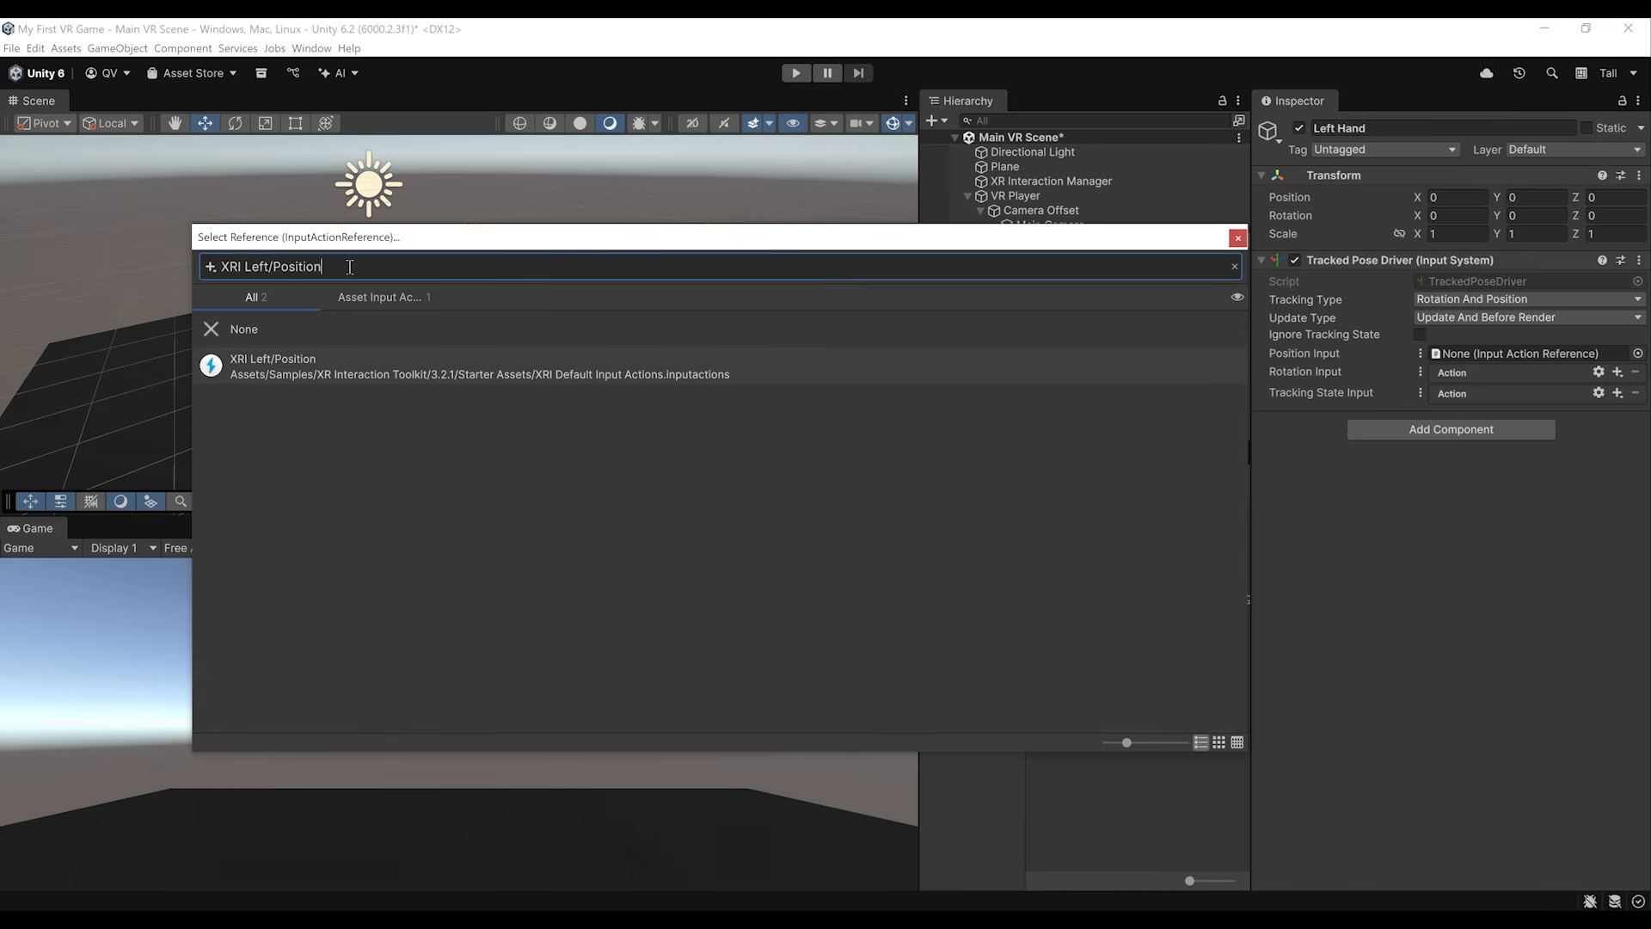
pyautogui.click(289, 363)
pyautogui.doubleClick(289, 363)
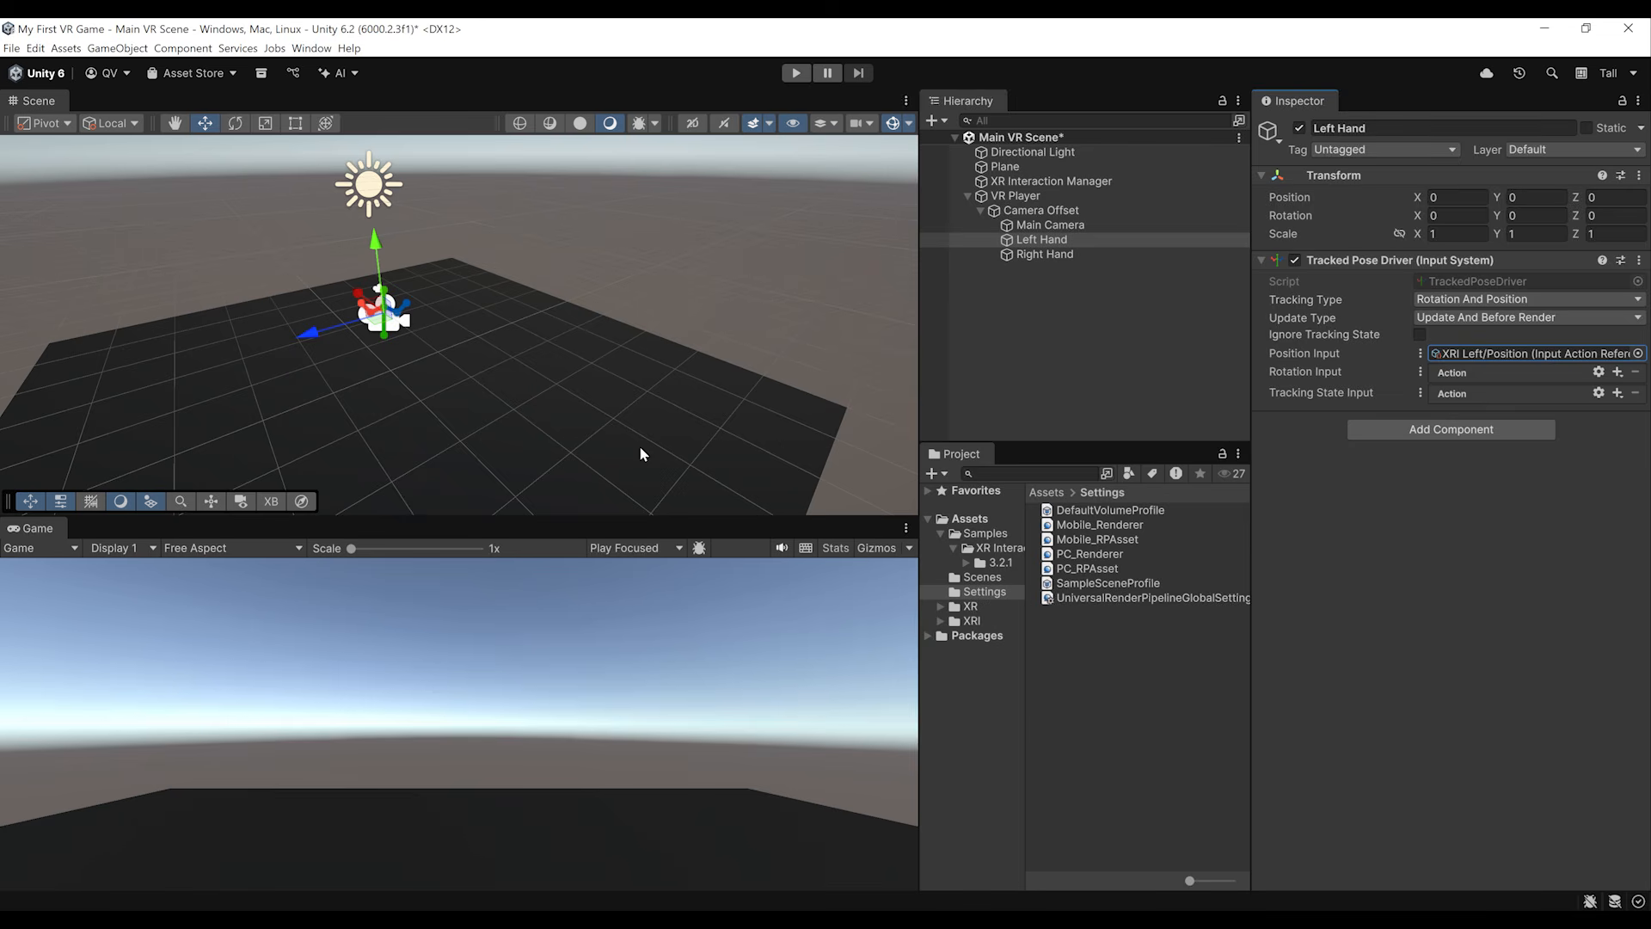
# Step: Switch the Left Hand's Rotation Input to use a reference and assign the XRI Left/Rotation action
pyautogui.click(1420, 371)
pyautogui.click(1462, 391)
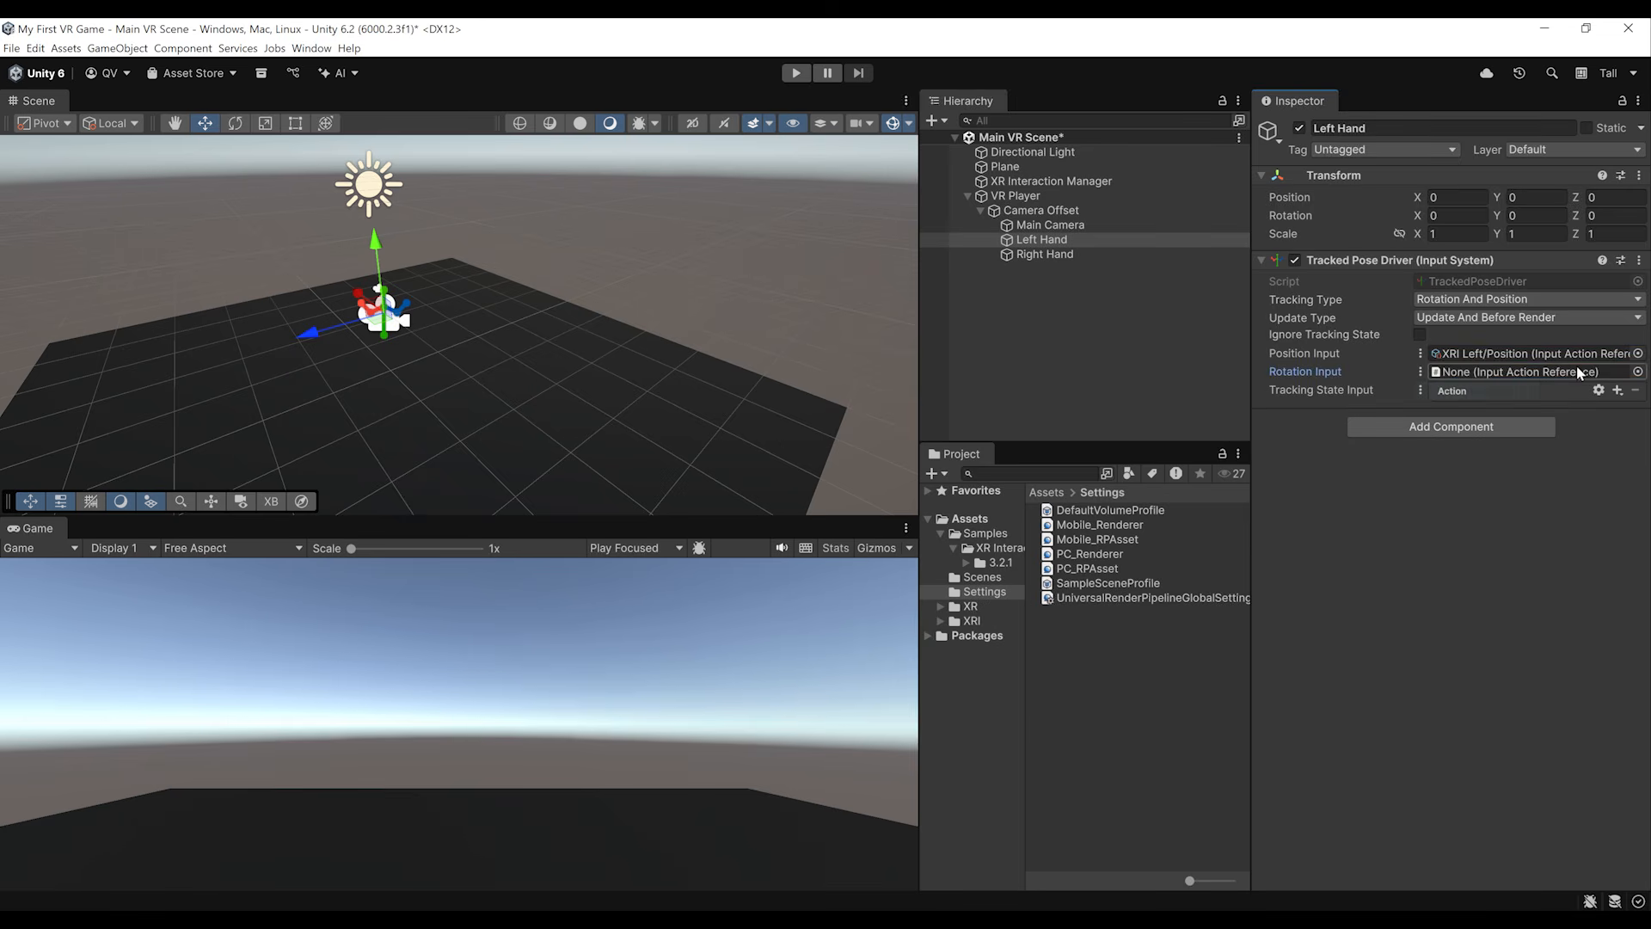
pyautogui.click(1638, 371)
pyautogui.write('Left/Rotation')
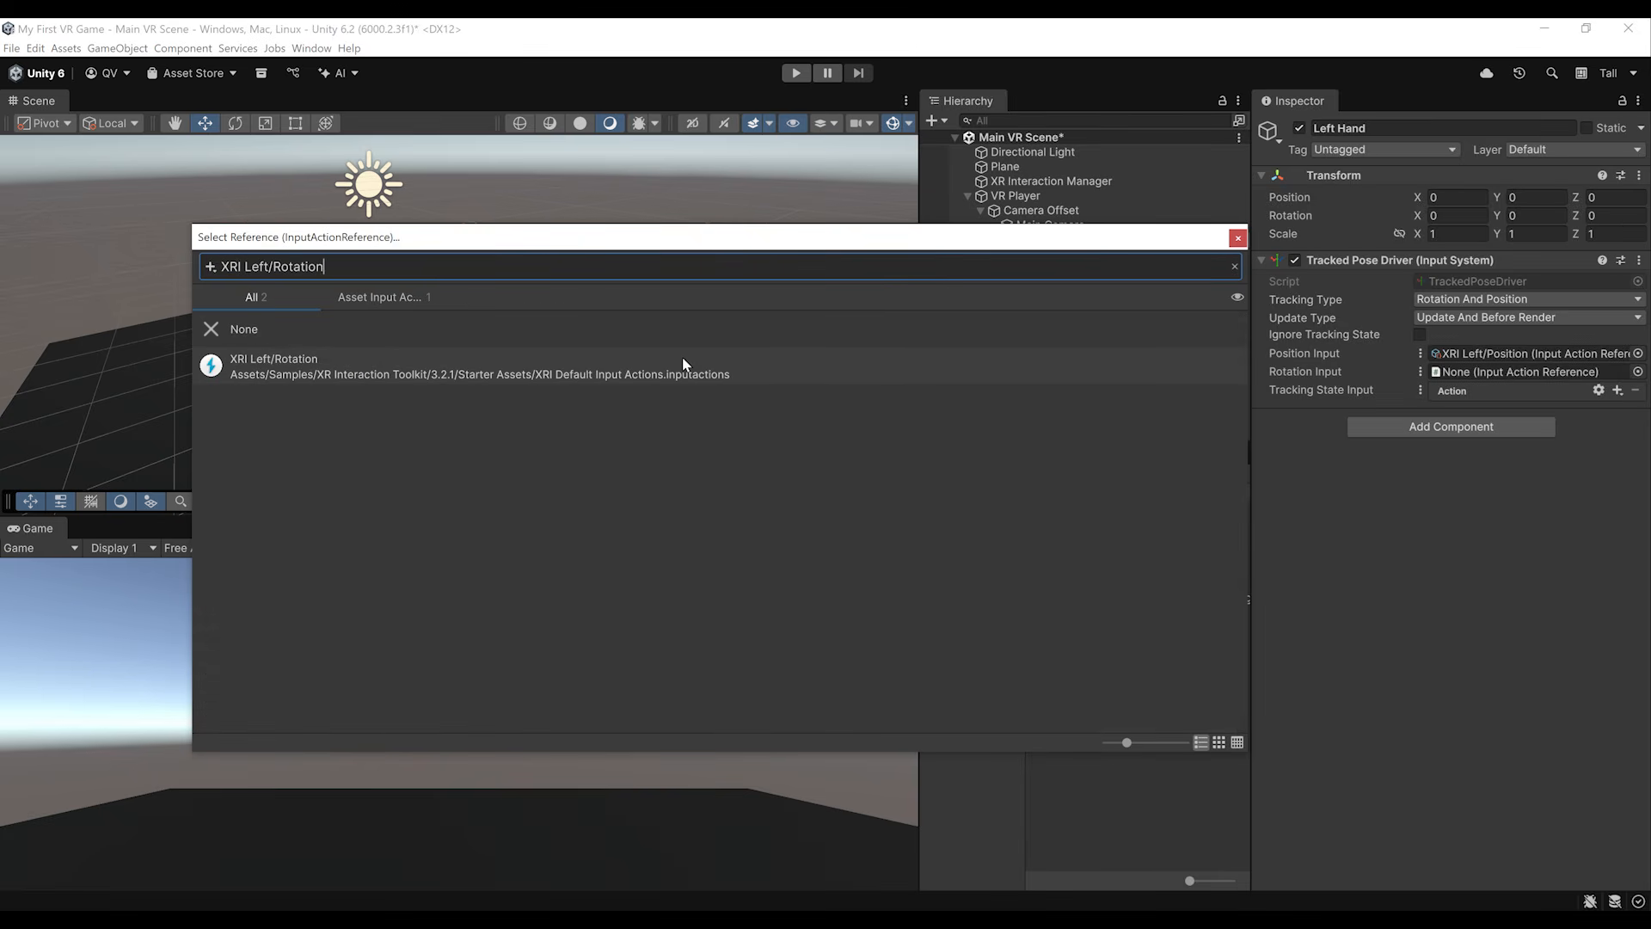
pyautogui.doubleClick(682, 356)
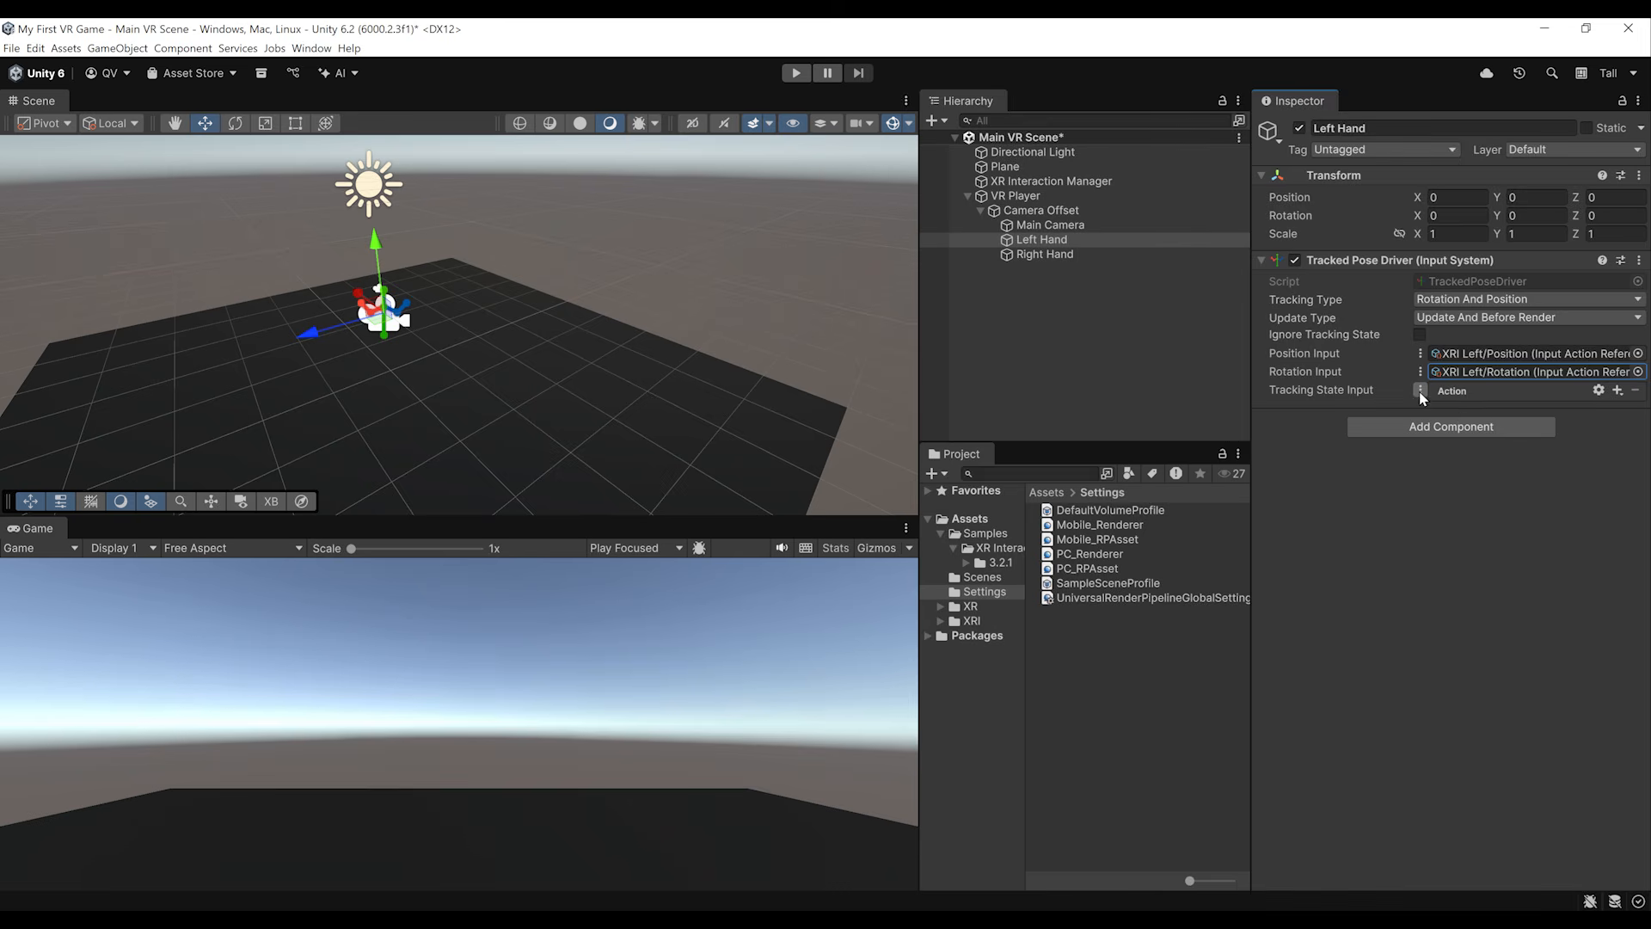
# Step: Switch the Left Hand's Tracking State Input to use a reference and assign the XRI Left/Tracking State action
pyautogui.click(1420, 390)
pyautogui.click(1462, 409)
pyautogui.click(1638, 389)
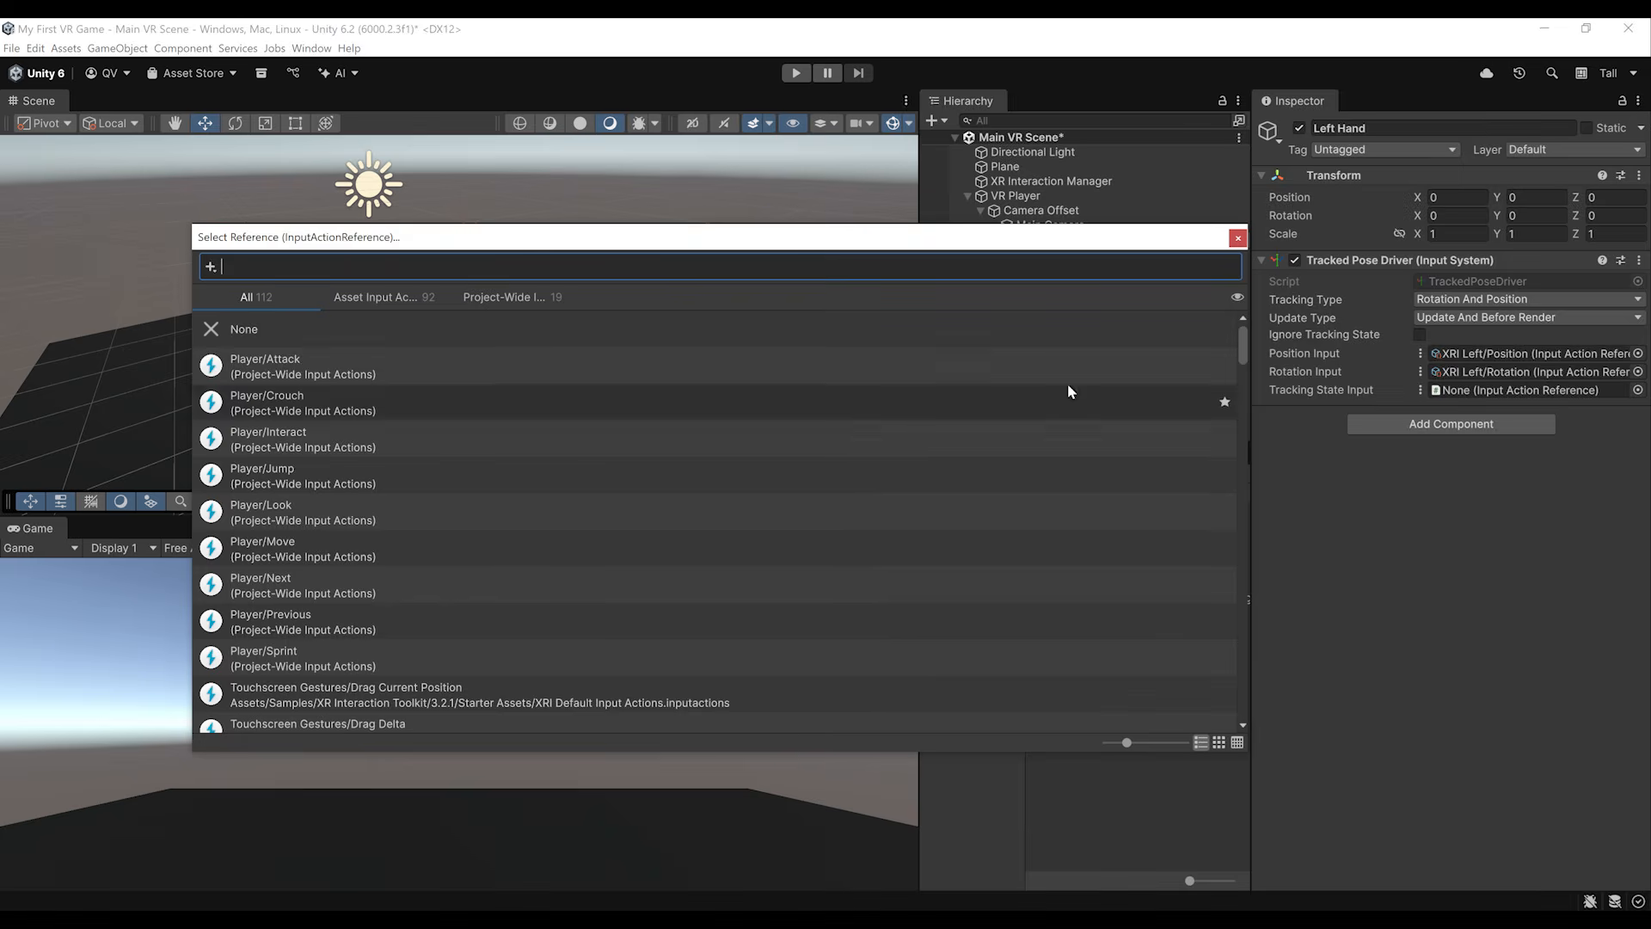
pyautogui.write('XRI Left/Tr')
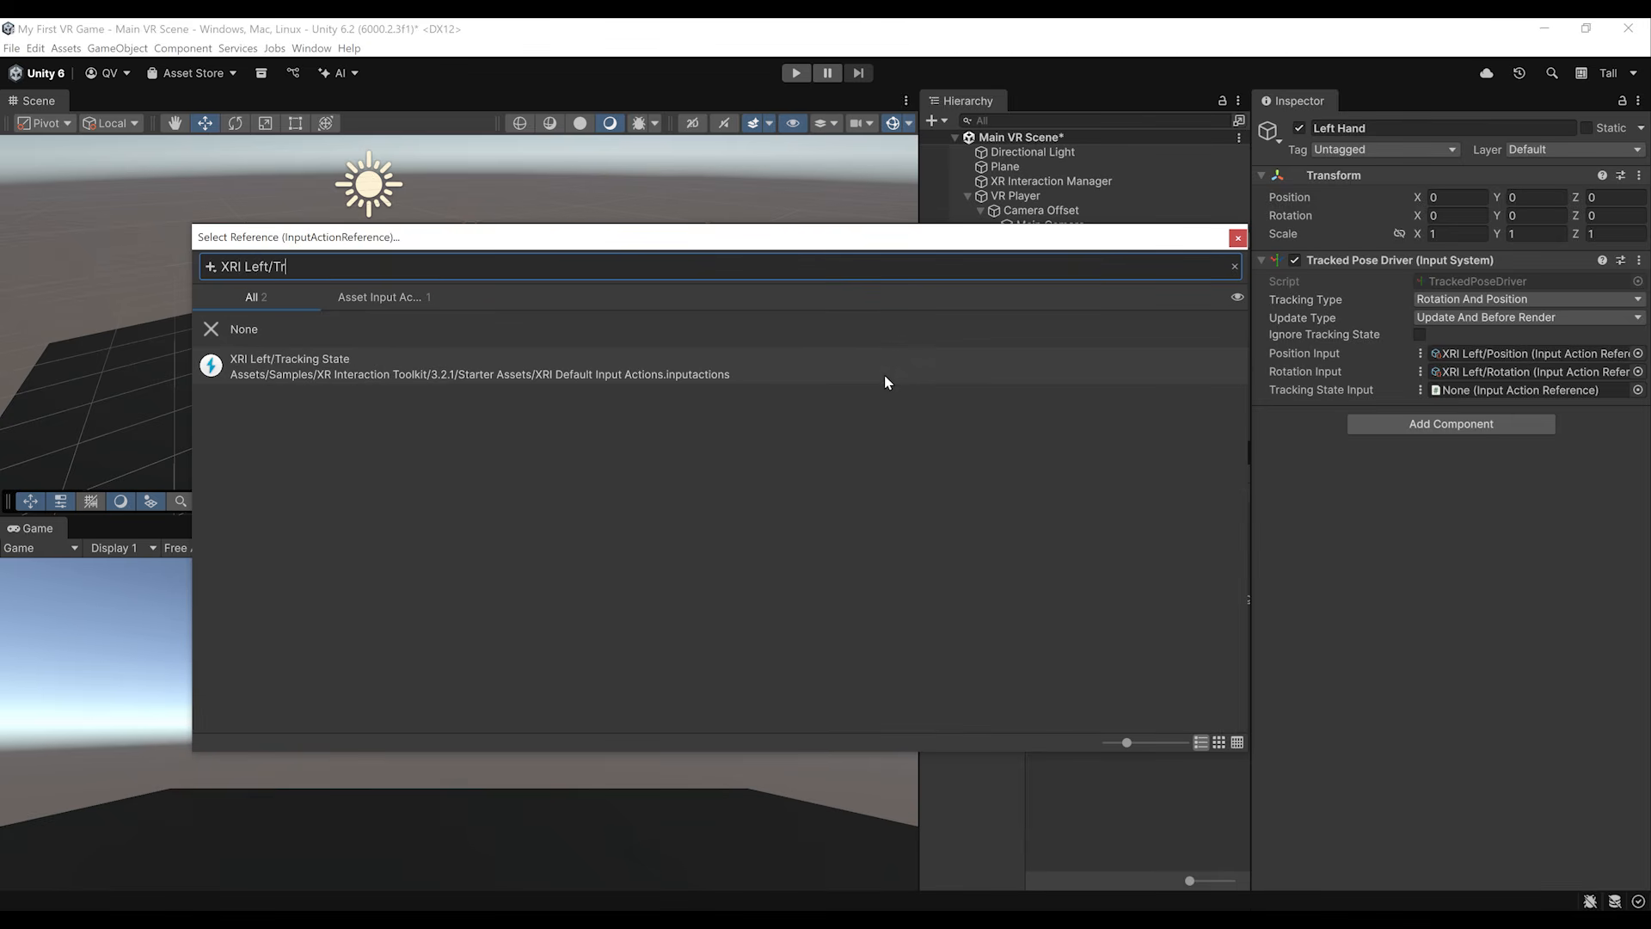
pyautogui.click(884, 374)
pyautogui.doubleClick(884, 382)
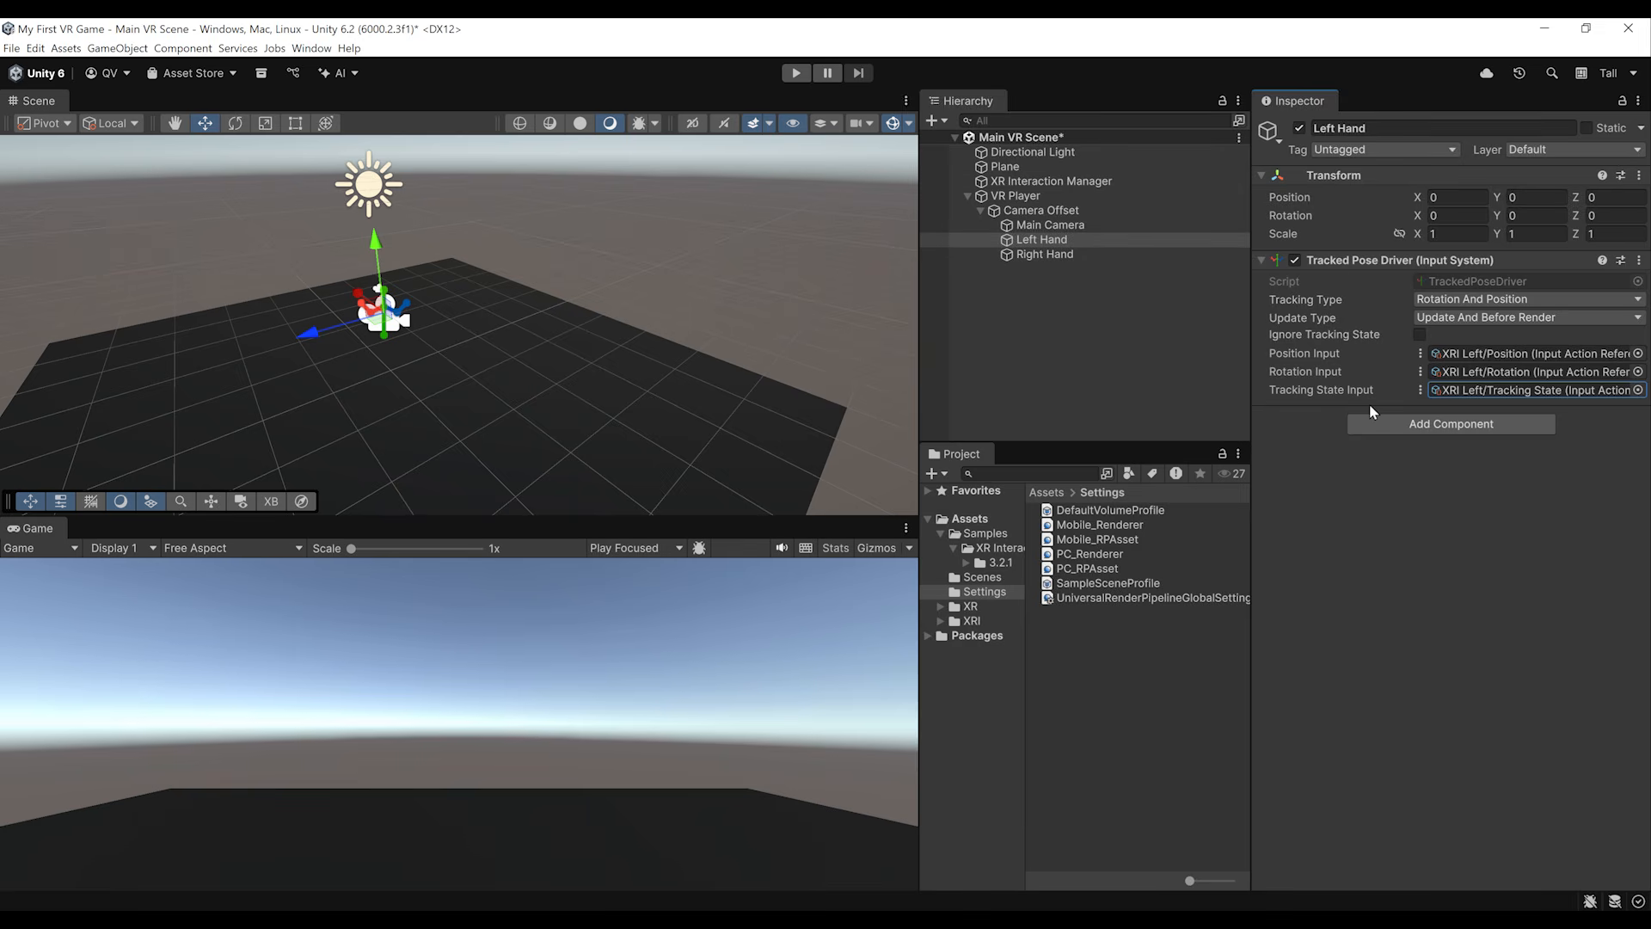
# Step: Switch the Right Hand's Position Input to use a reference and assign the XRI Right/Position action
pyautogui.click(1035, 255)
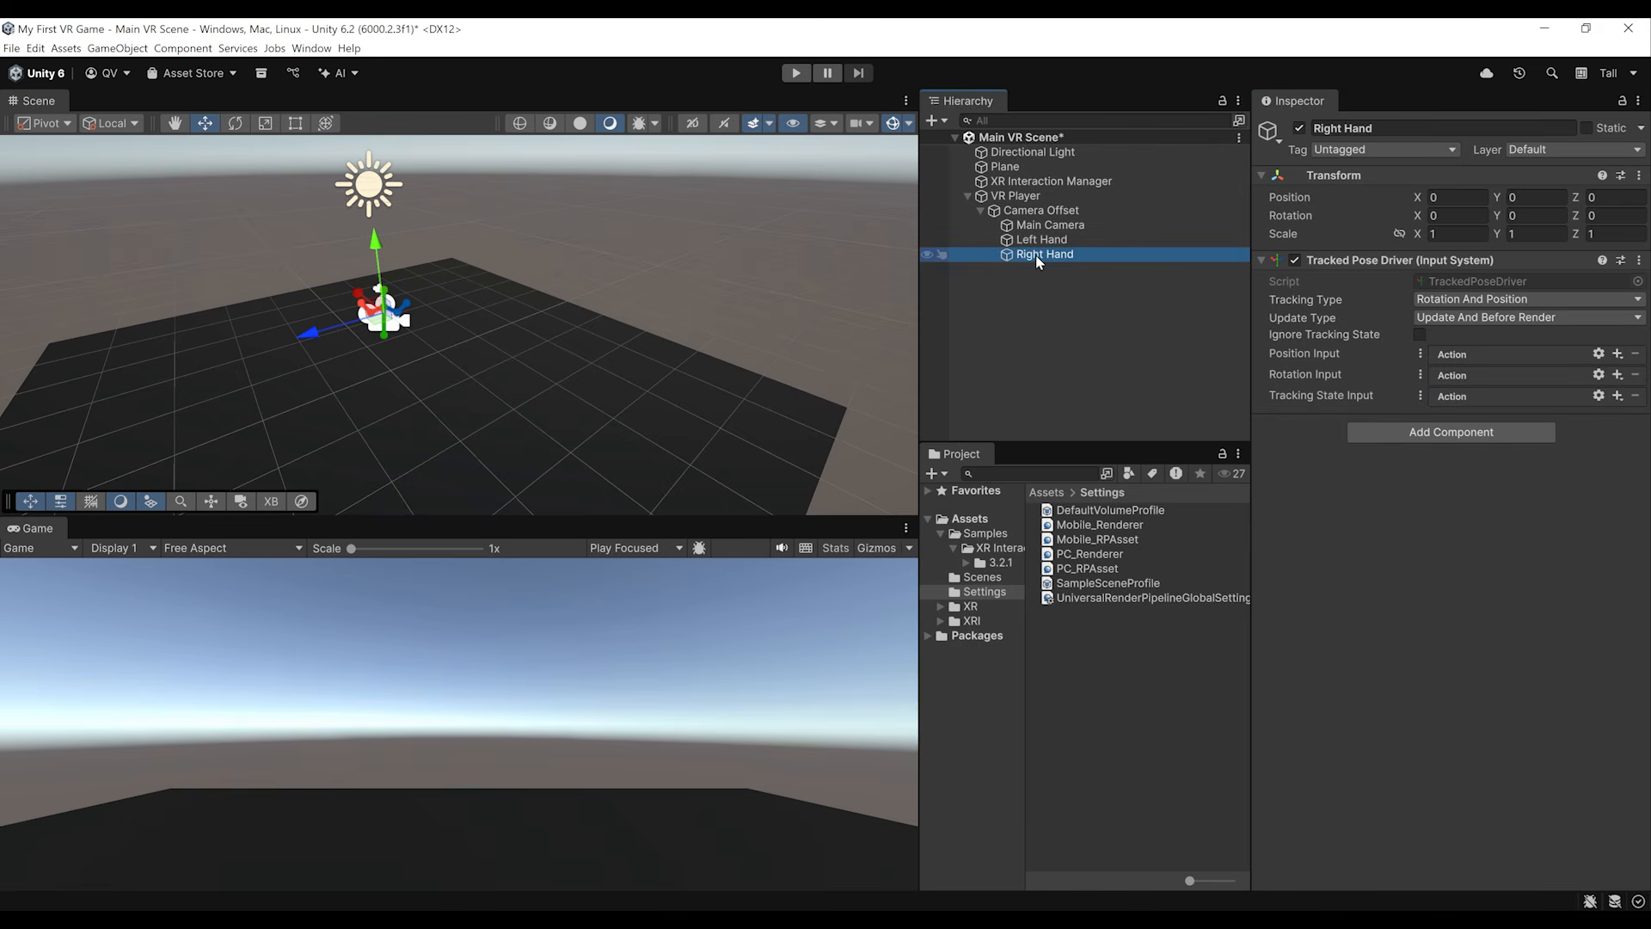
pyautogui.click(1420, 354)
pyautogui.click(1455, 370)
pyautogui.click(1637, 353)
pyautogui.write('X')
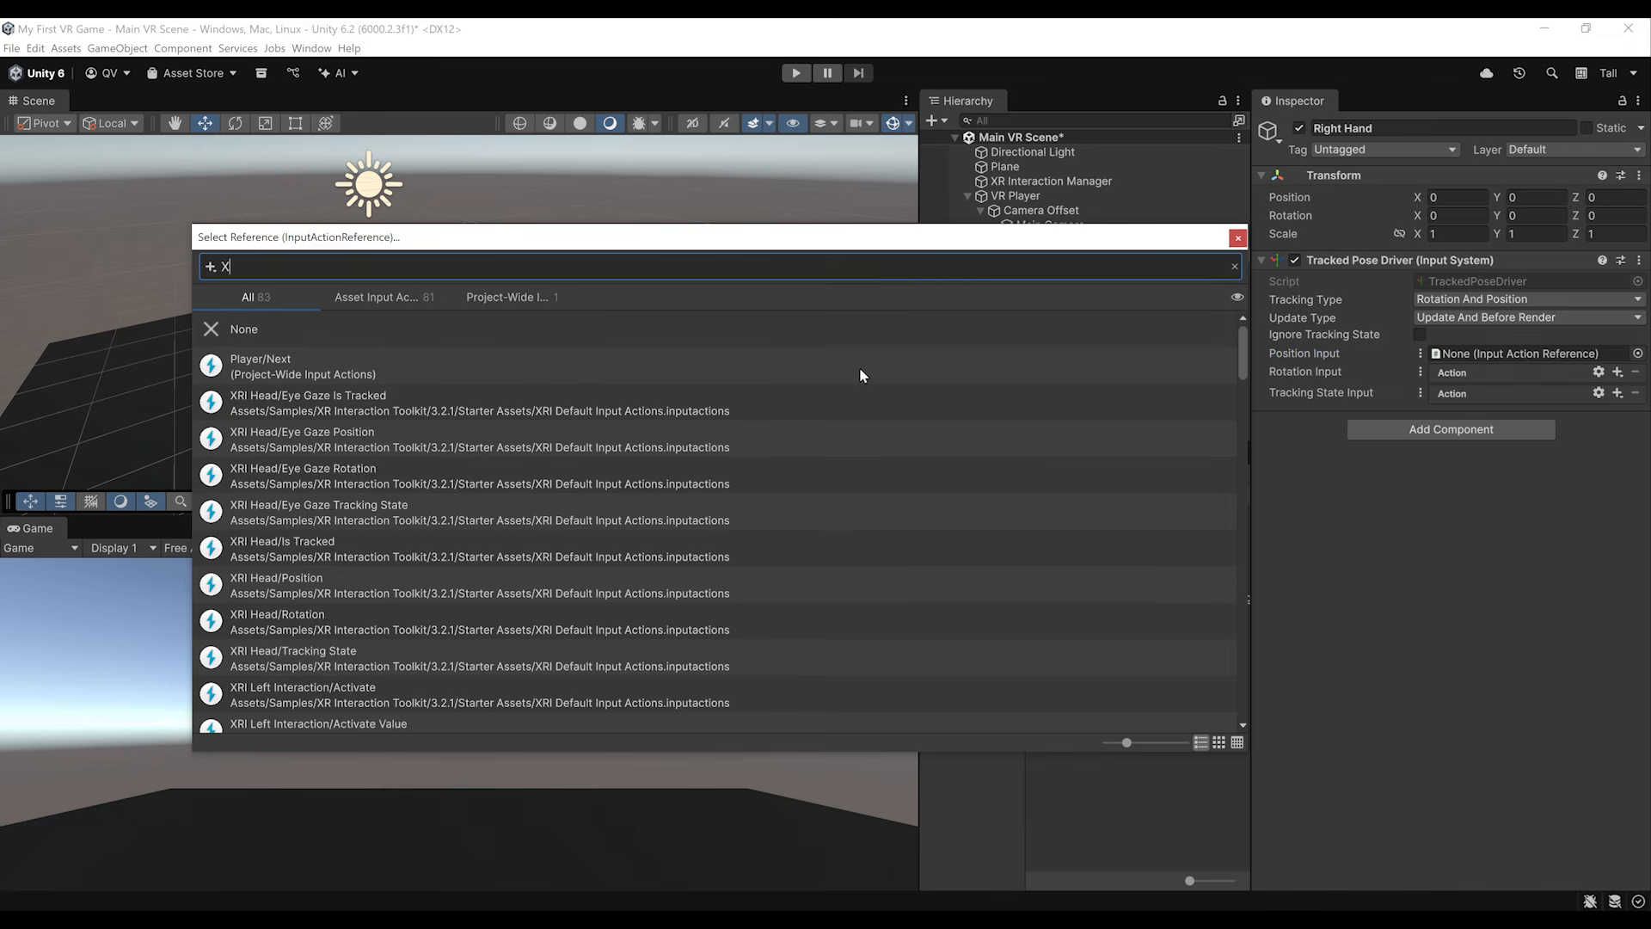
pyautogui.write('RI Right/Po')
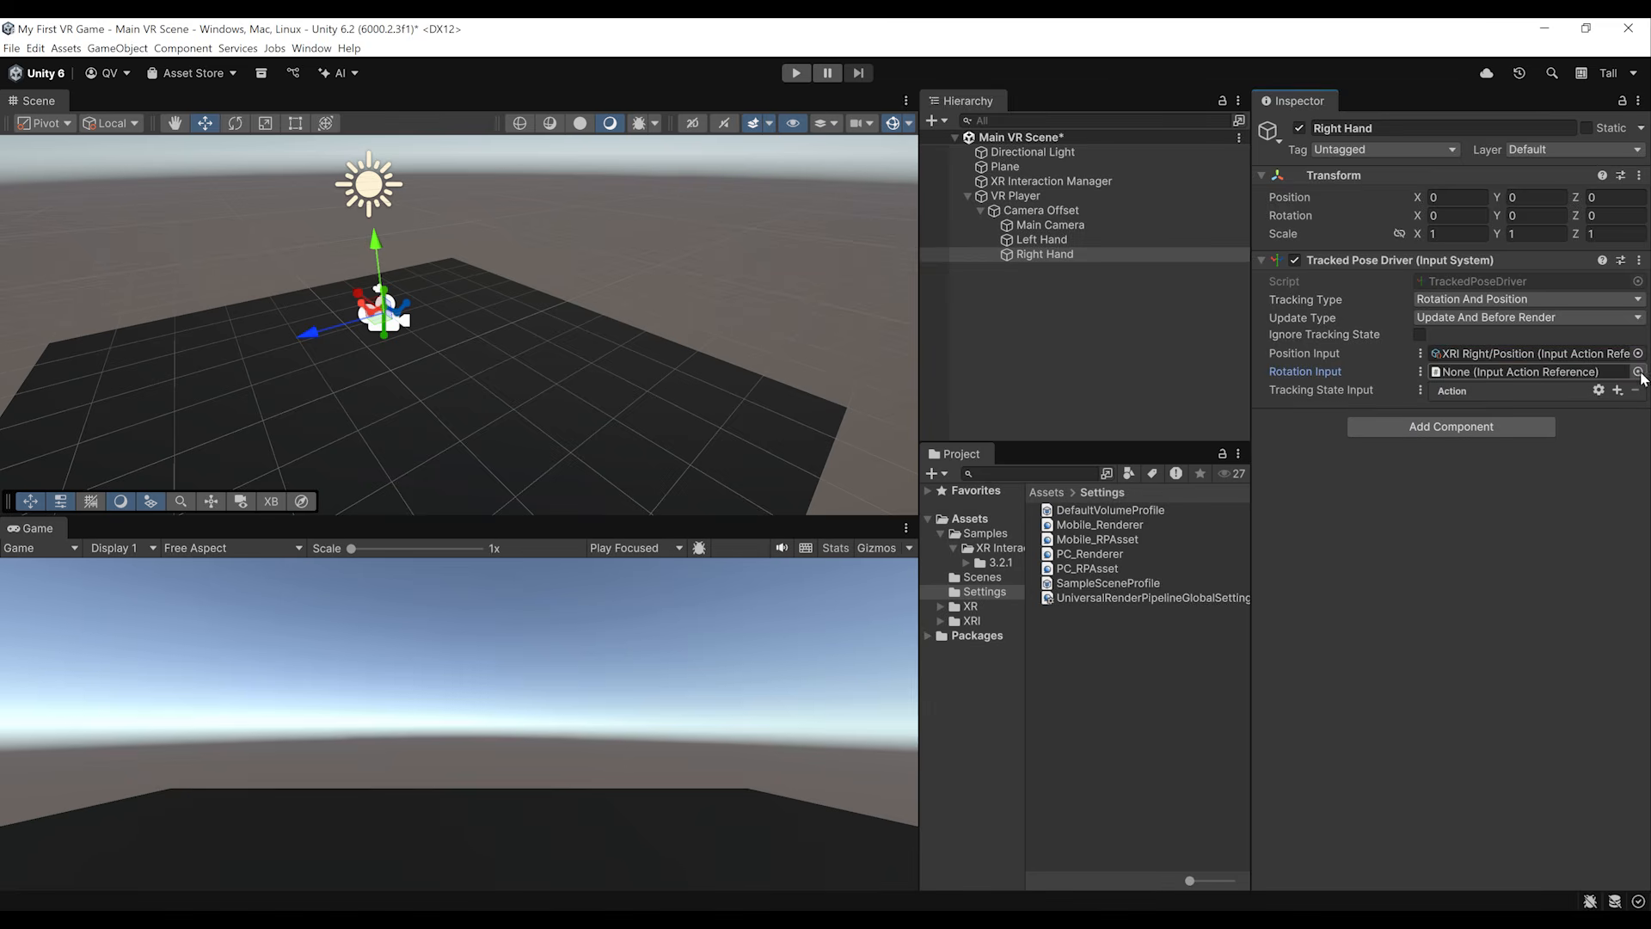
# Step: Switch the Right Hand's Rotation Input to use a reference and assign the XRI Right/Rotation action
pyautogui.click(1637, 371)
pyautogui.write('XR')
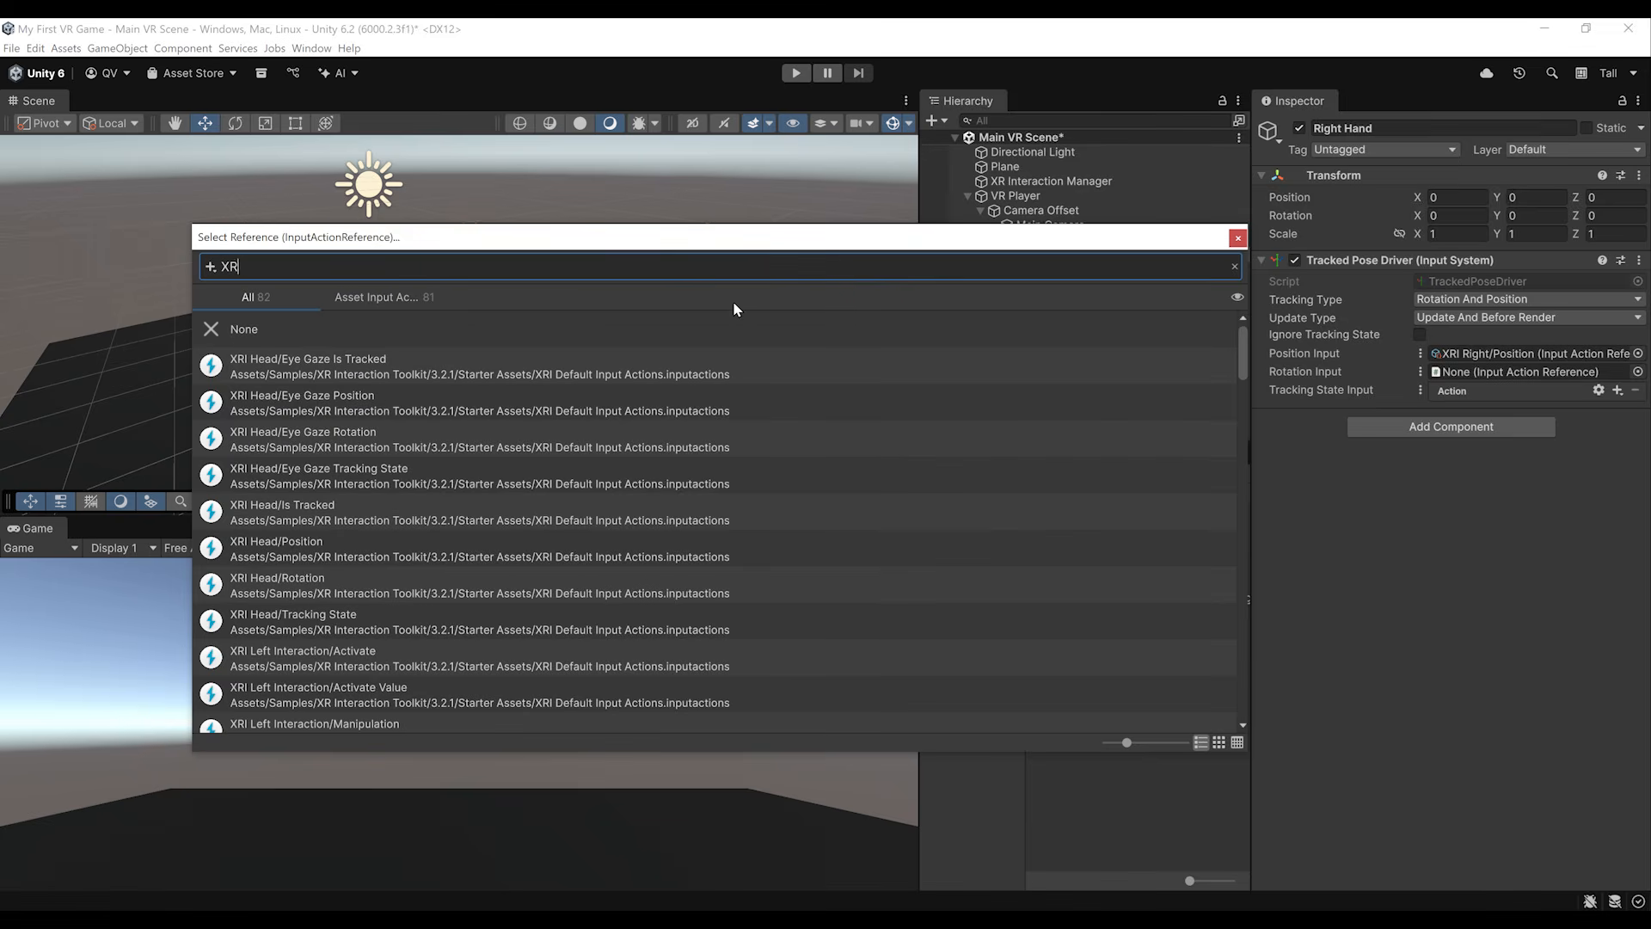
pyautogui.write('I Right/Rotat')
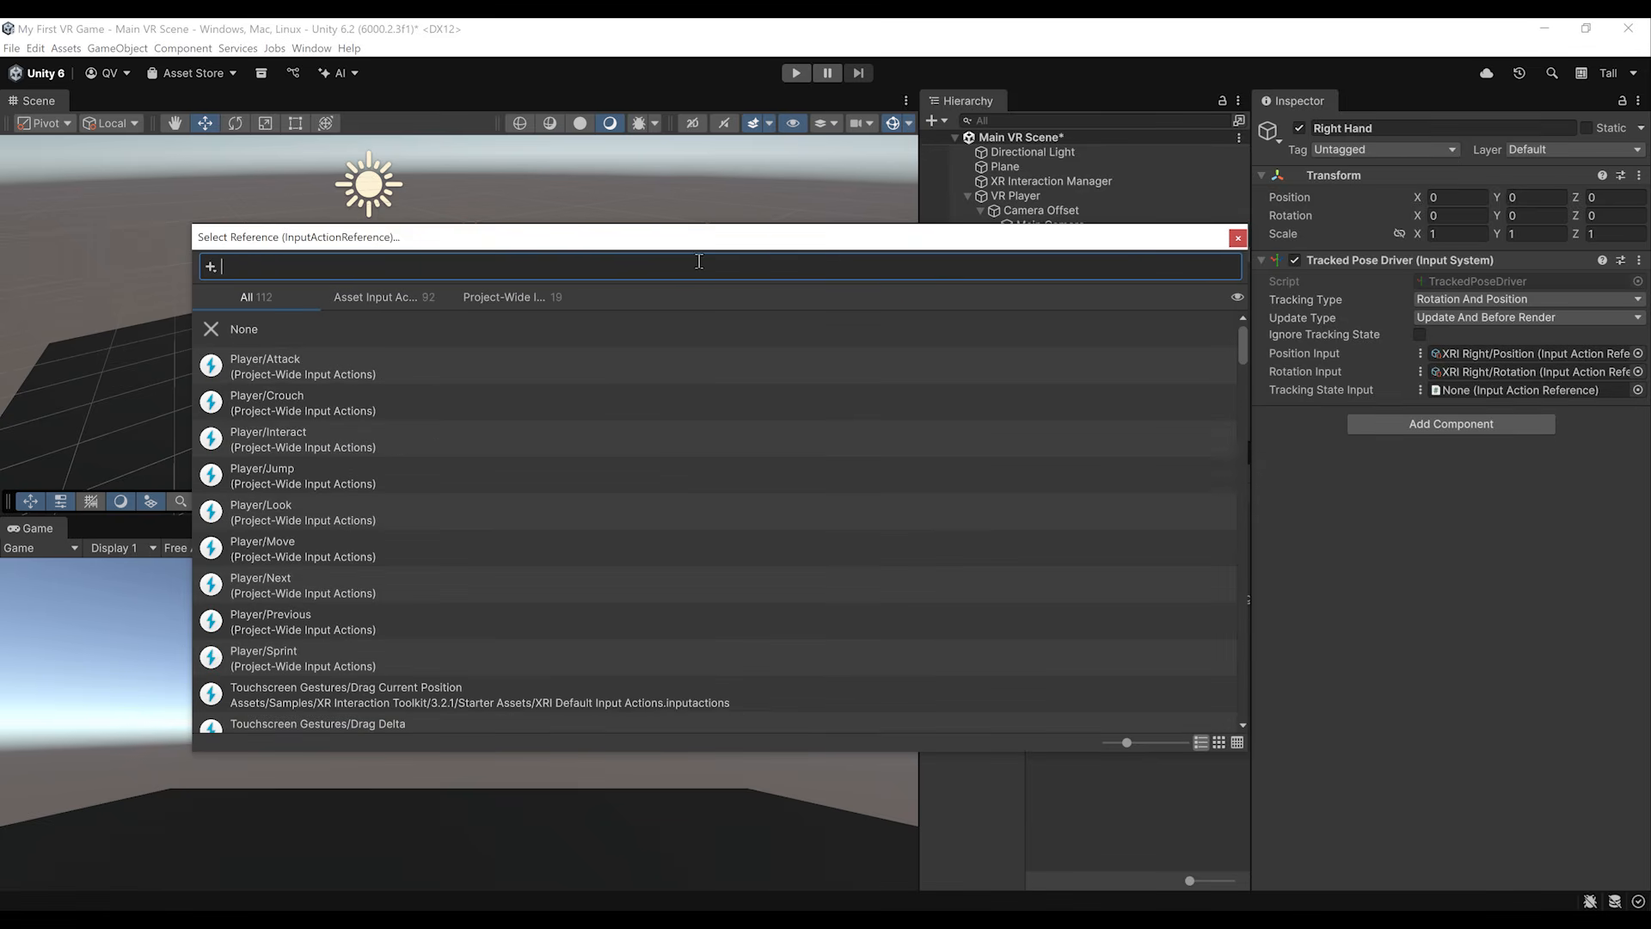
# Step: Switch the Right Hand's Tracking State Input to use a reference and assign the XRI Right/Tracking State action
pyautogui.write('XRI')
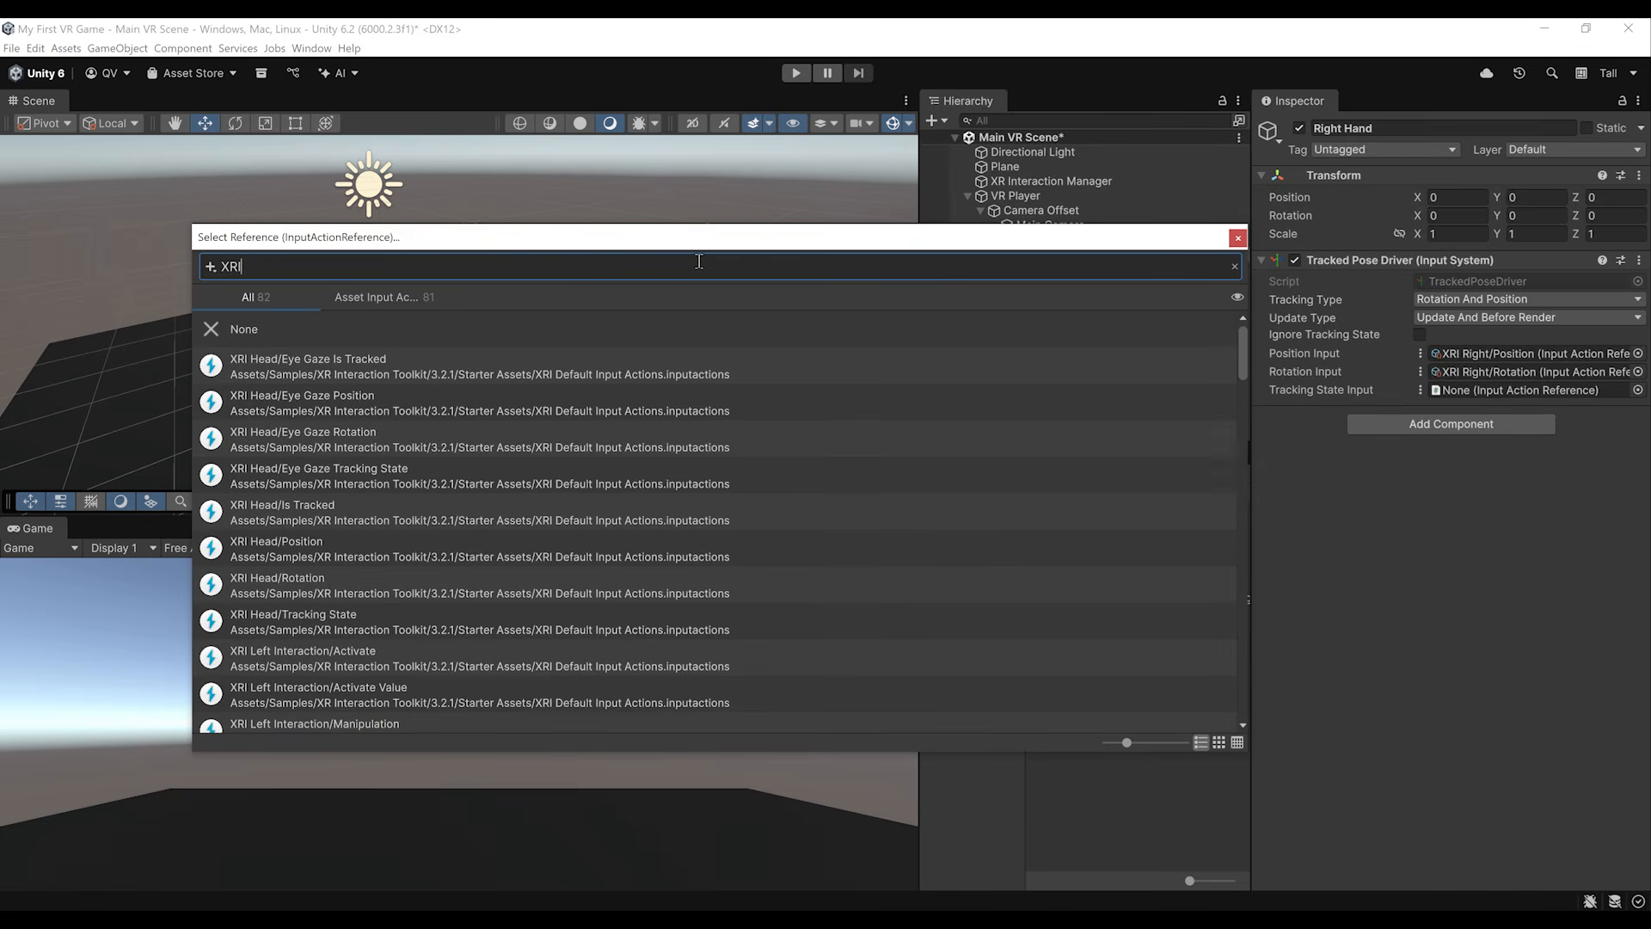
pyautogui.write(' Right Track')
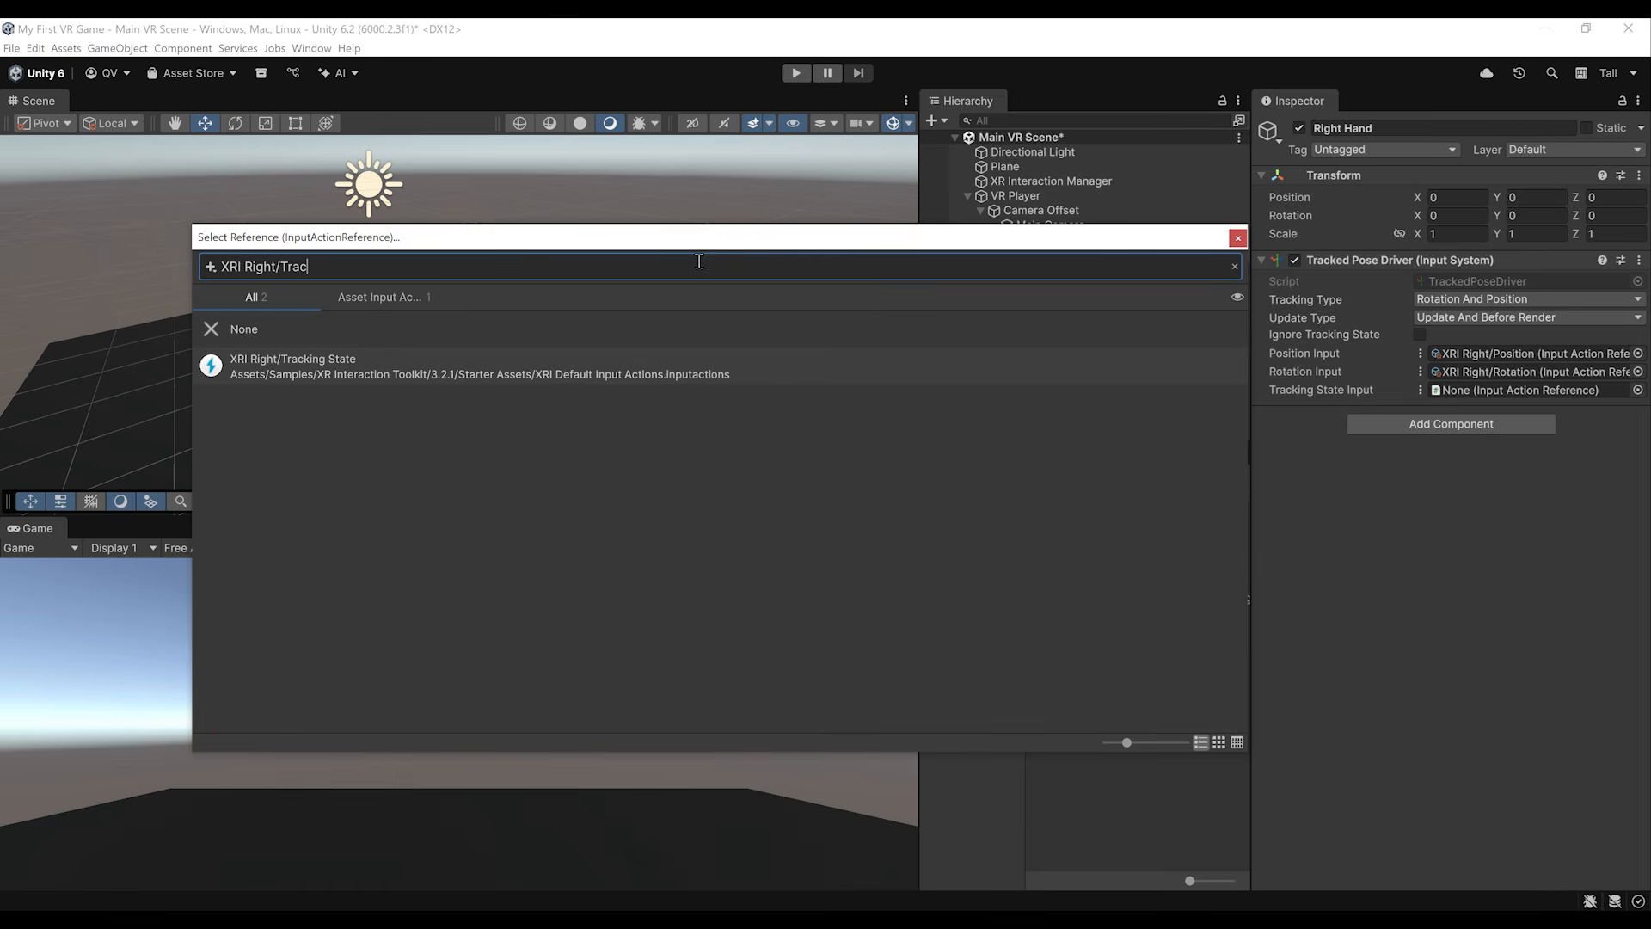
pyautogui.doubleClick(527, 364)
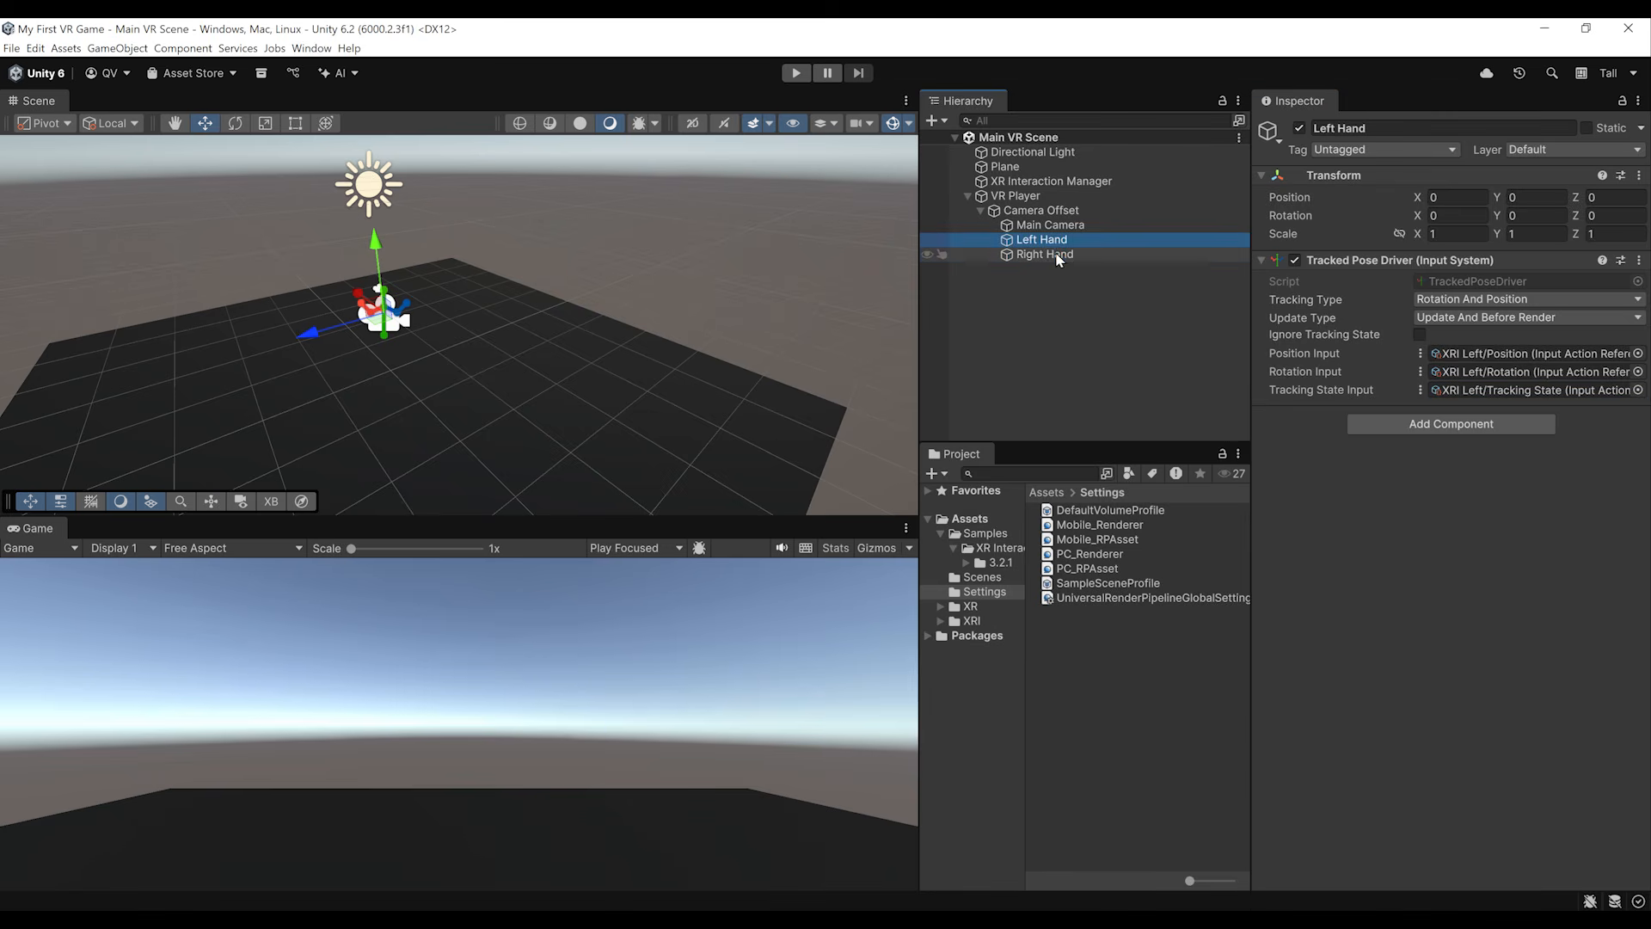
# Step: Add a Cube as a child of both the Left Hand and Right Hand objects
pyautogui.click(1057, 254)
pyautogui.click(1055, 242)
pyautogui.click(1063, 255)
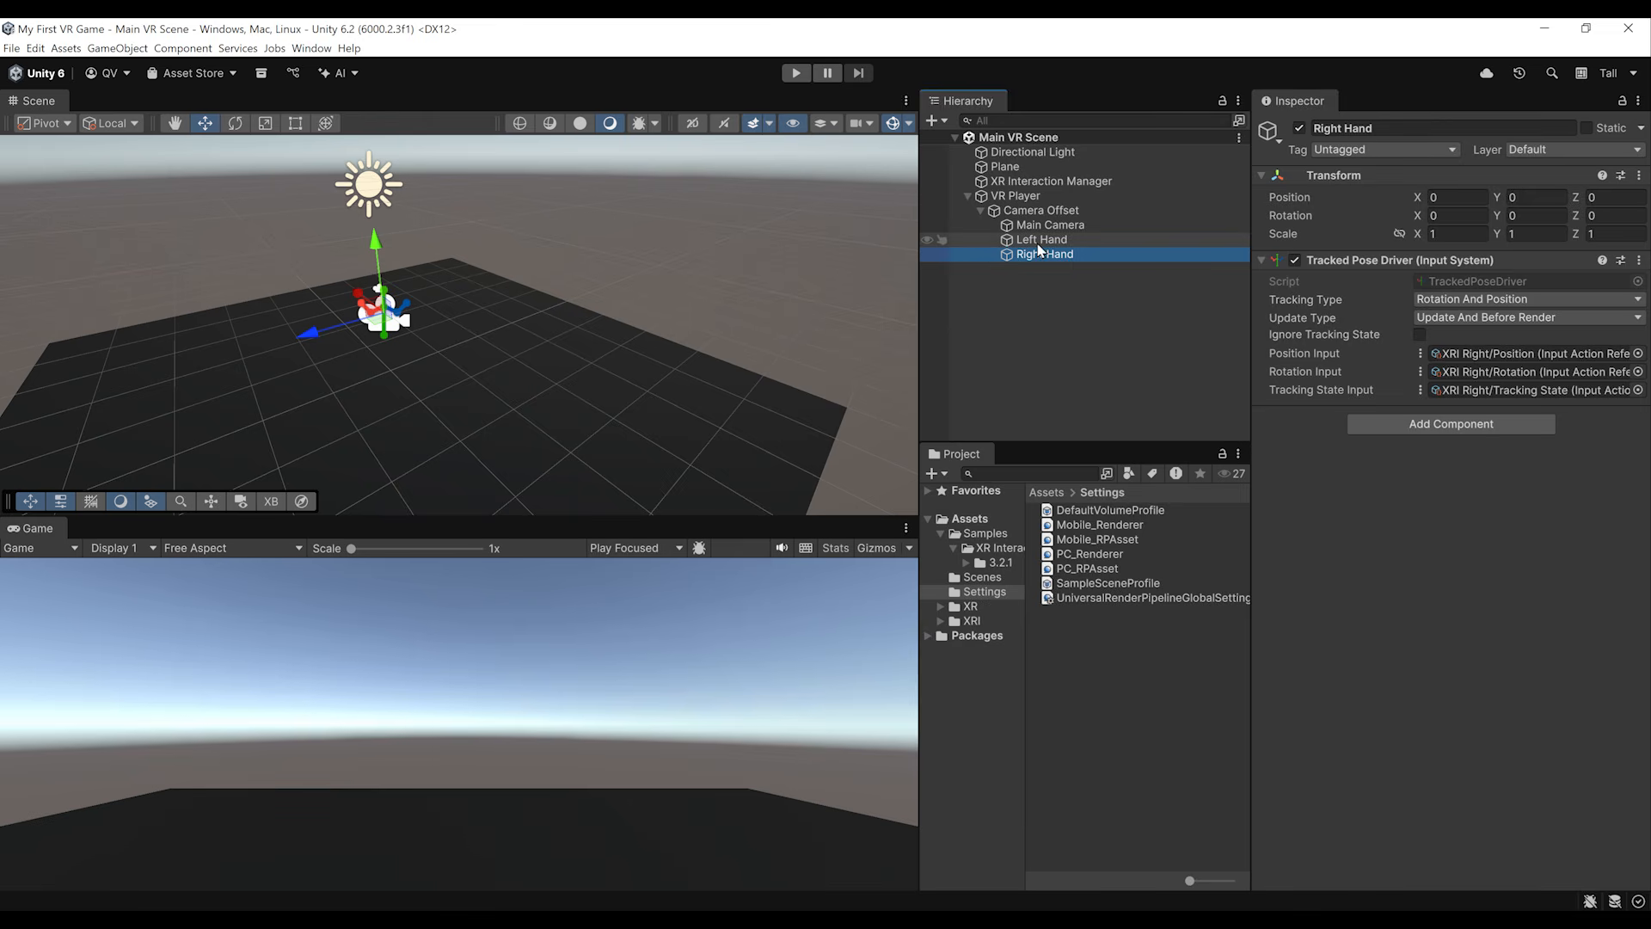
pyautogui.keyDown('ctrl'); pyautogui.click(1040, 243); pyautogui.keyUp('ctrl')
pyautogui.rightClick(1042, 254)
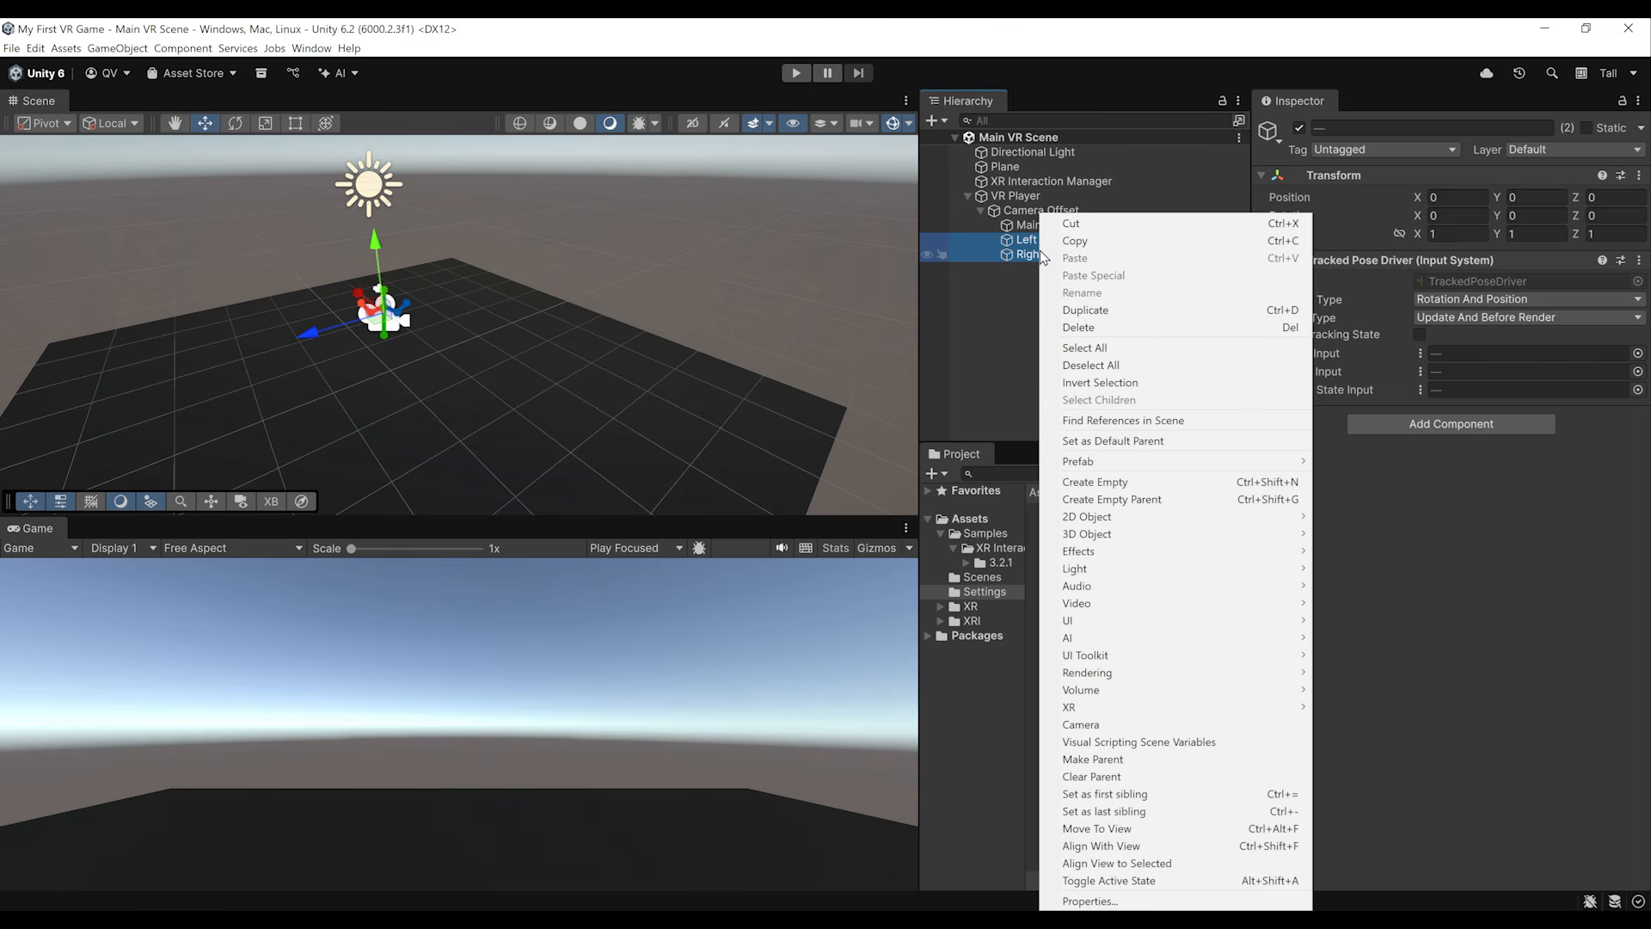
pyautogui.moveTo(1118, 534)
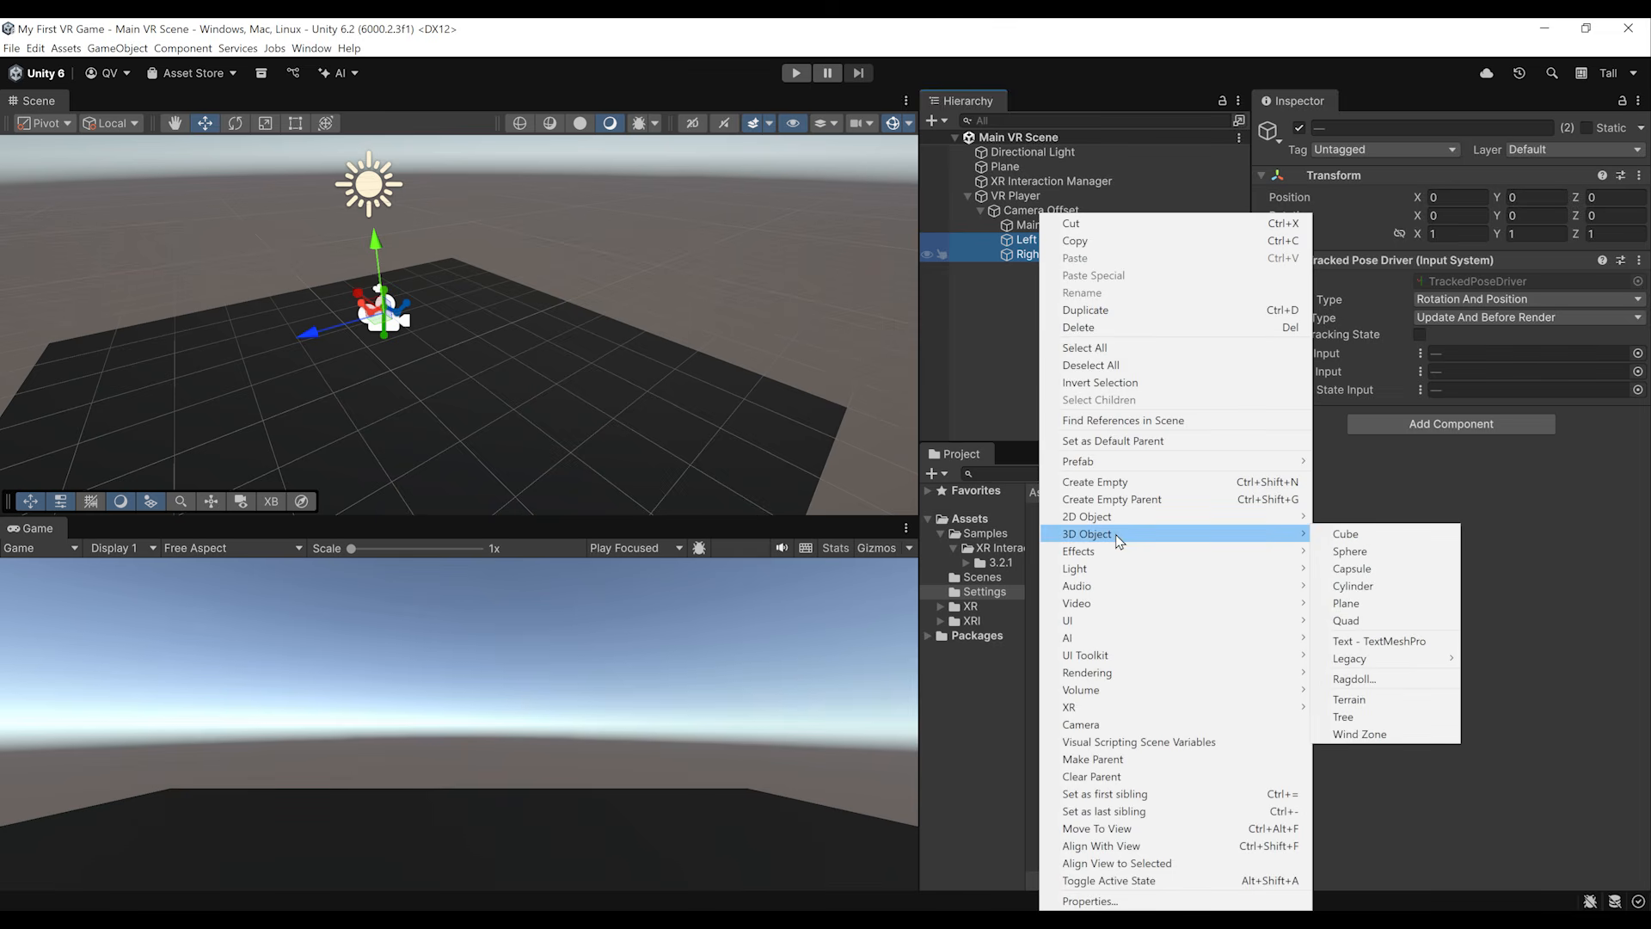
pyautogui.click(1343, 535)
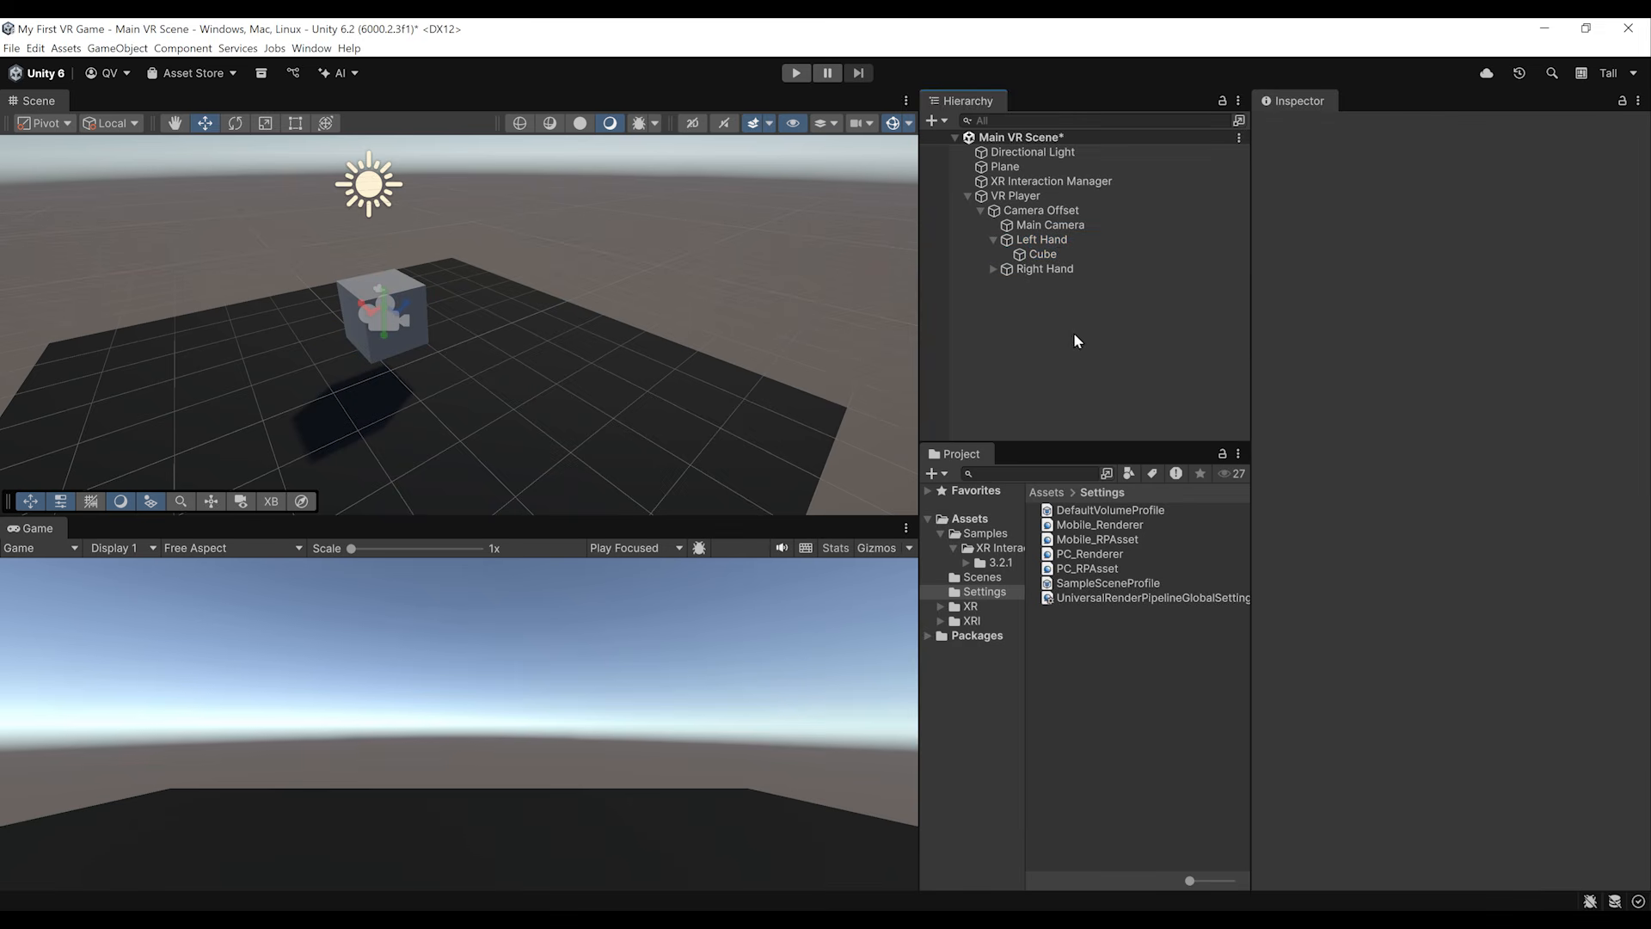
pyautogui.click(994, 269)
pyautogui.click(1043, 254)
pyautogui.click(1054, 284)
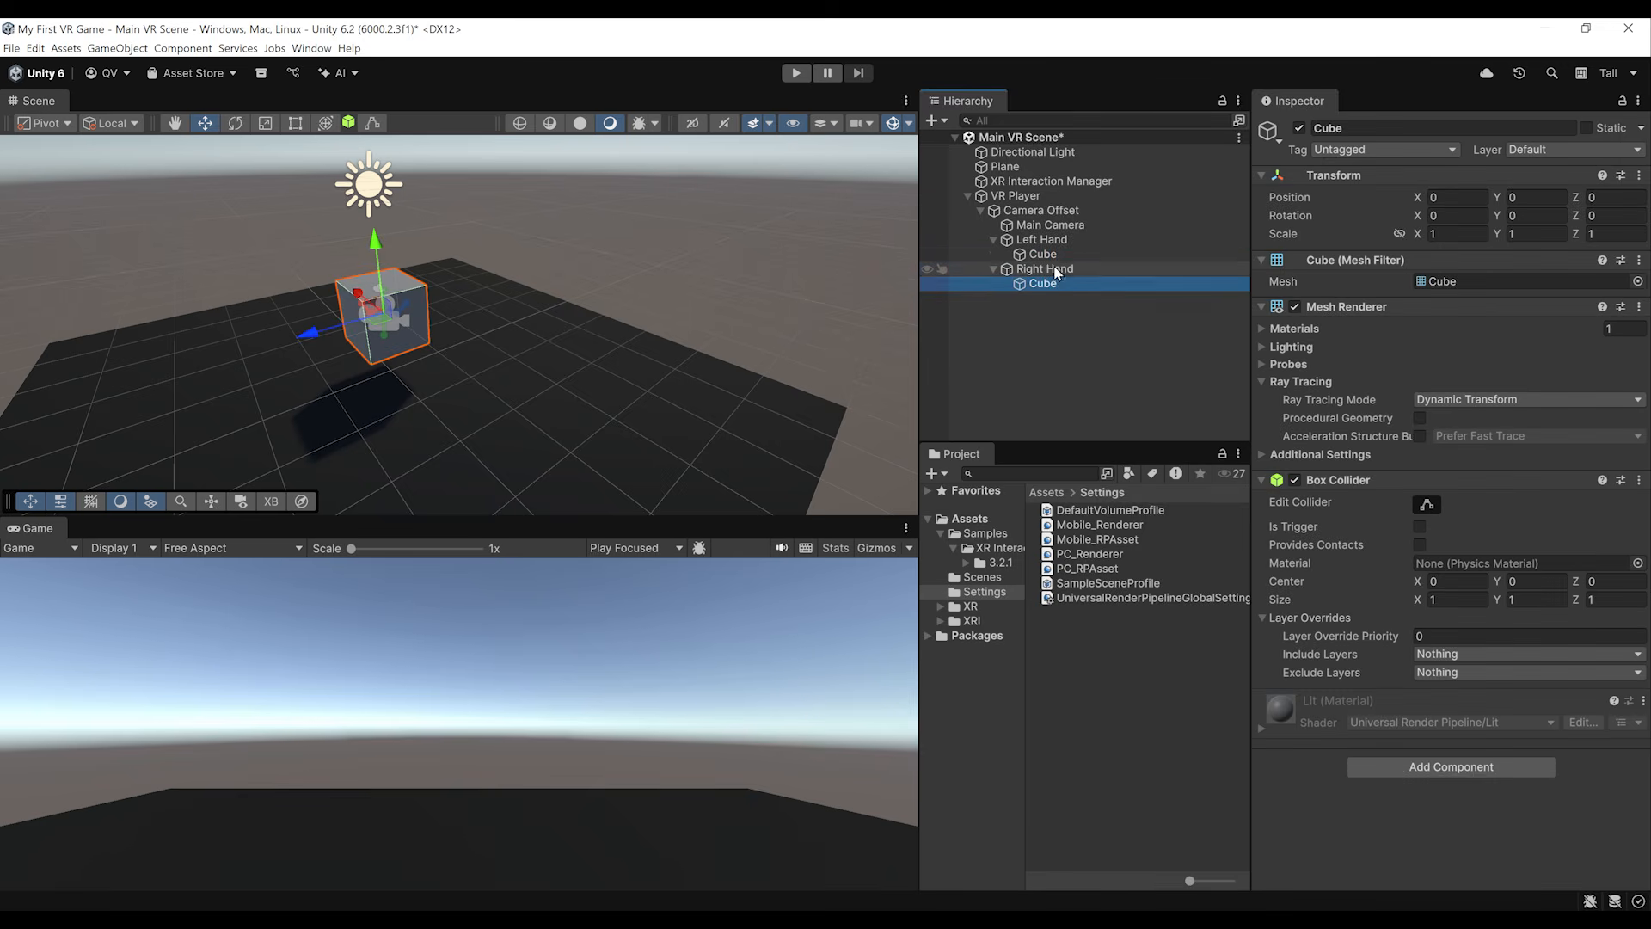
# Step: Select the cubes under both hands and set their X, Y and Z scale to 0.05
pyautogui.click(1051, 257)
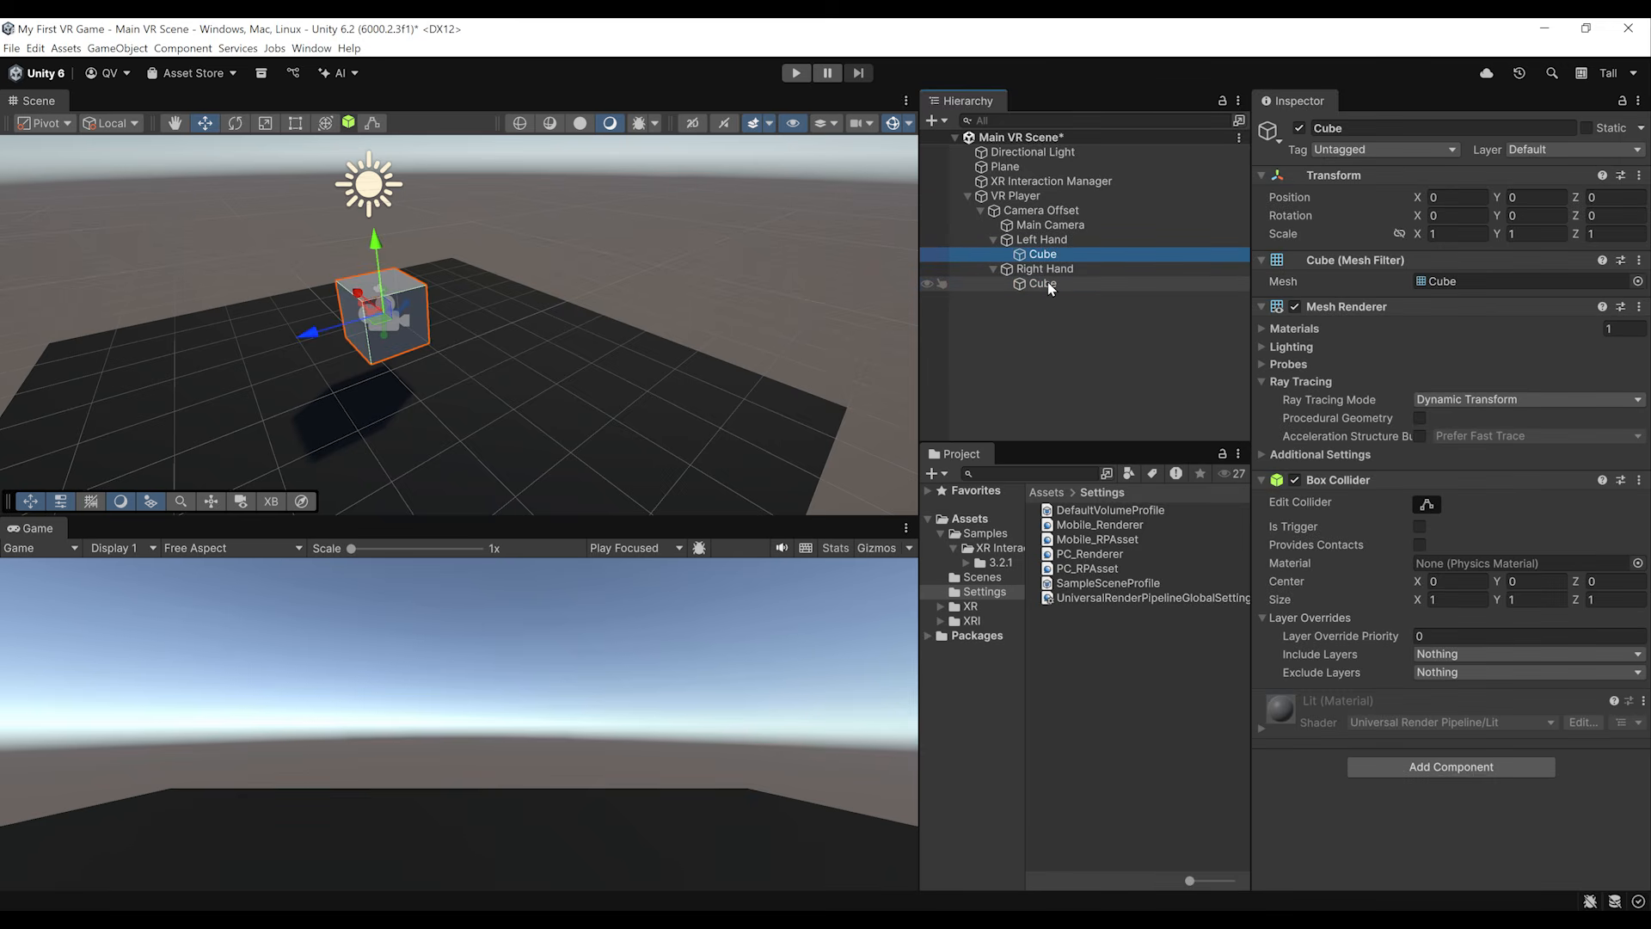
pyautogui.keyDown('ctrl'); pyautogui.click(1049, 287); pyautogui.keyUp('ctrl')
pyautogui.scroll(8, 482, 297)
pyautogui.scroll(-5, 468, 295)
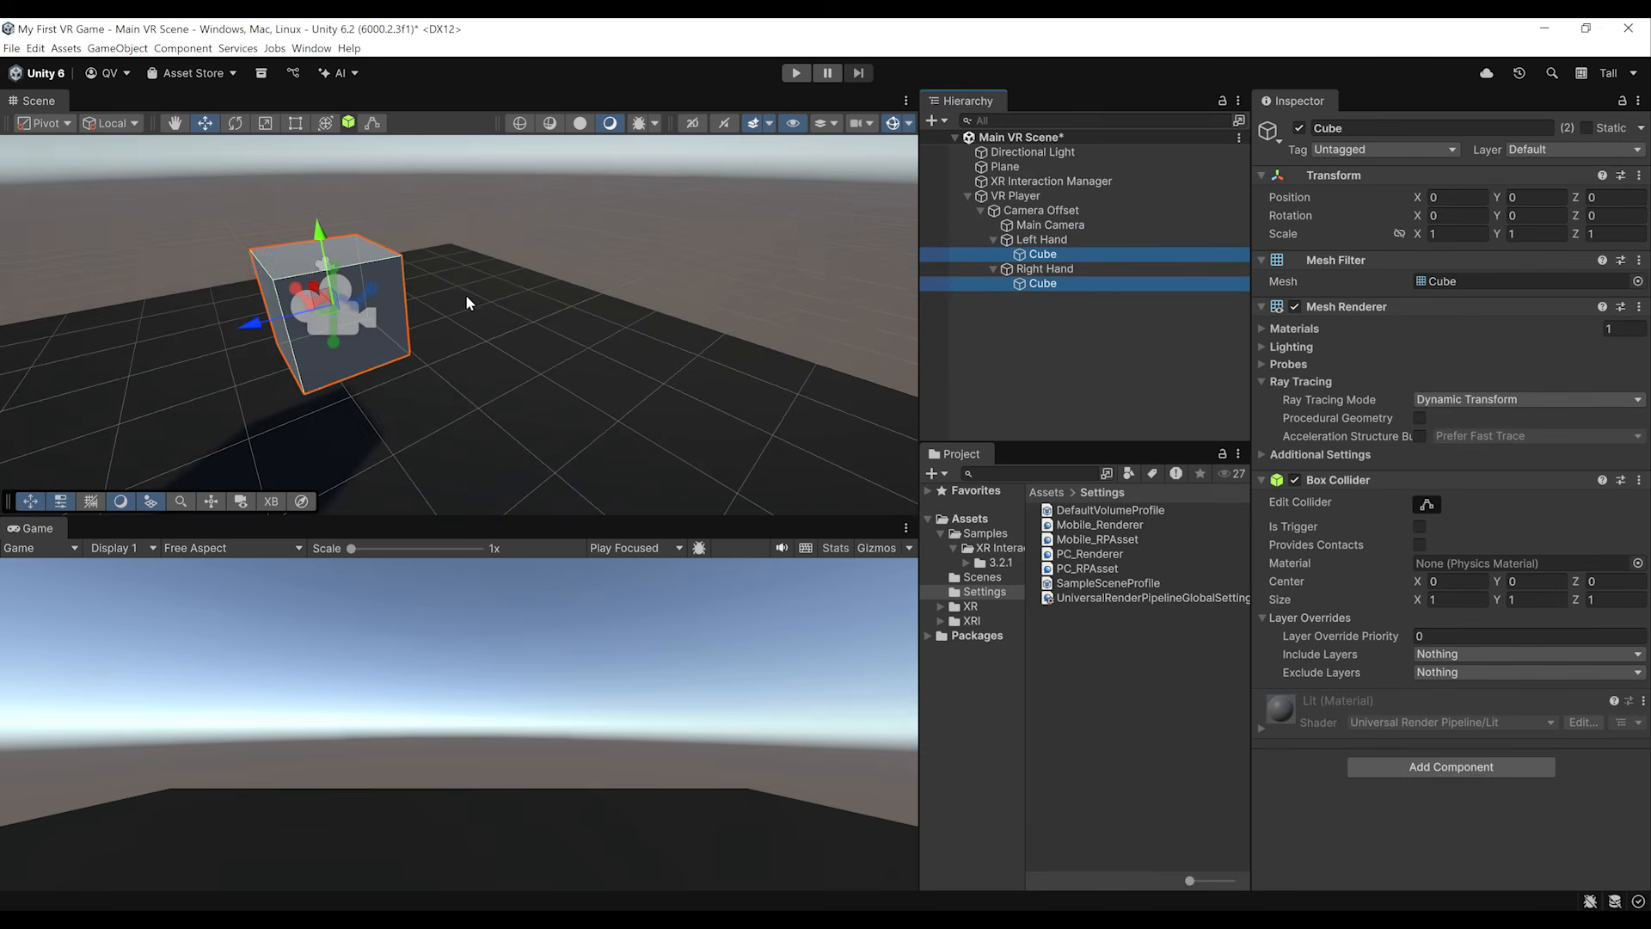
pyautogui.moveTo(391, 269); pyautogui.dragTo(432, 283, button='middle')
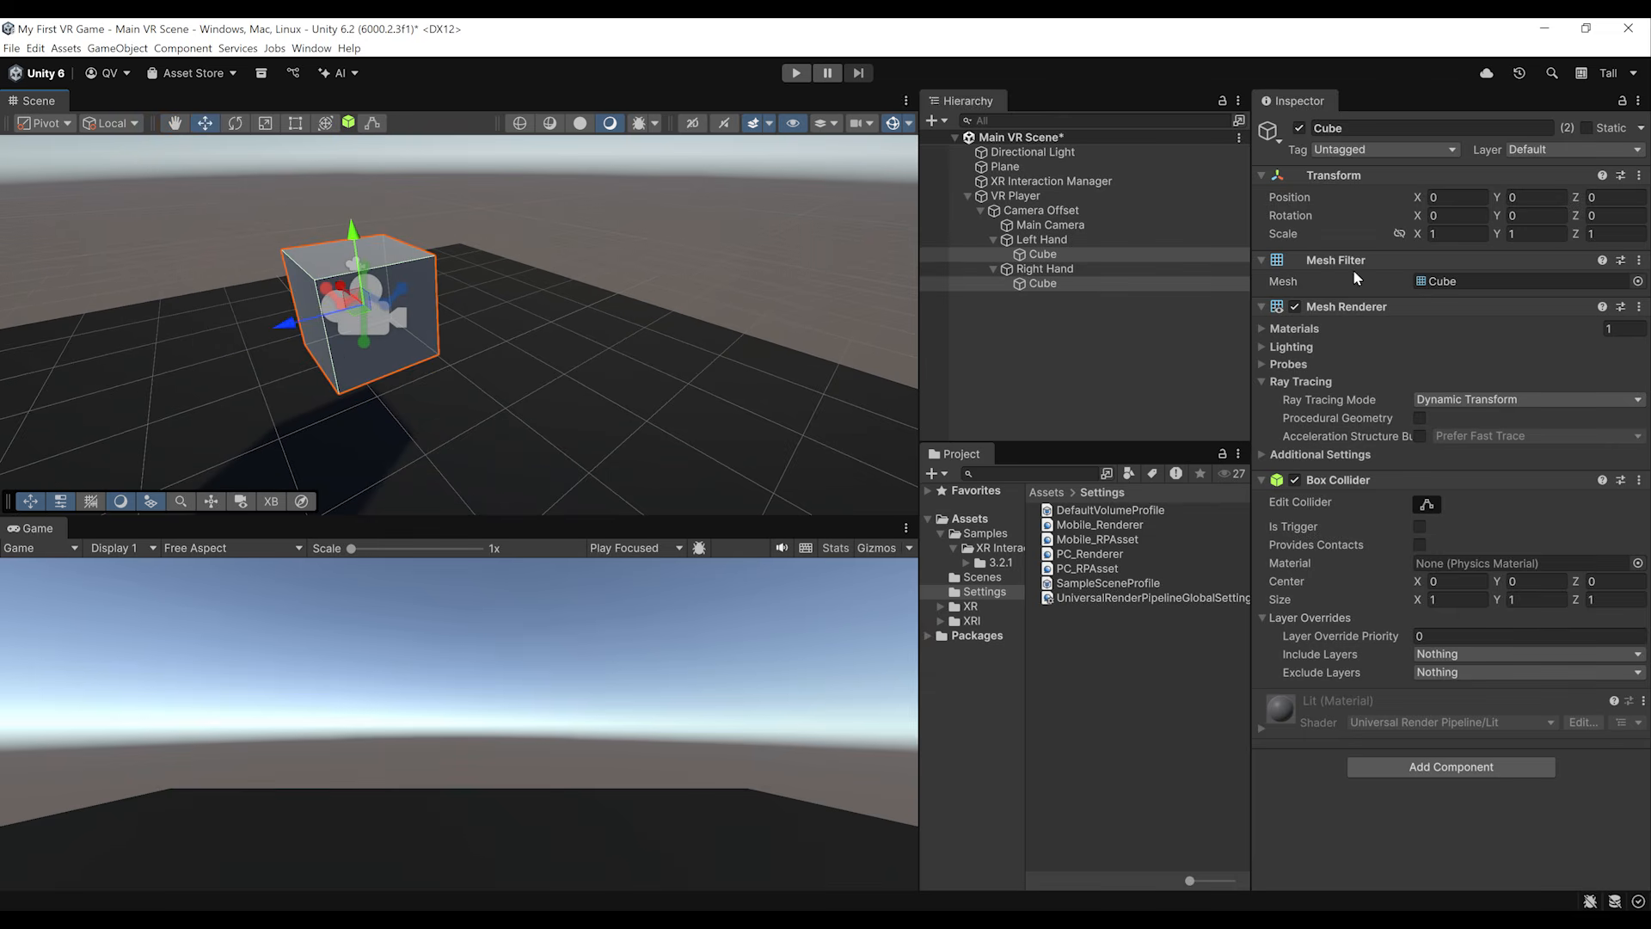
pyautogui.click(1459, 234)
pyautogui.write('0.05')
pyautogui.press('Tab')
pyautogui.write('0.05')
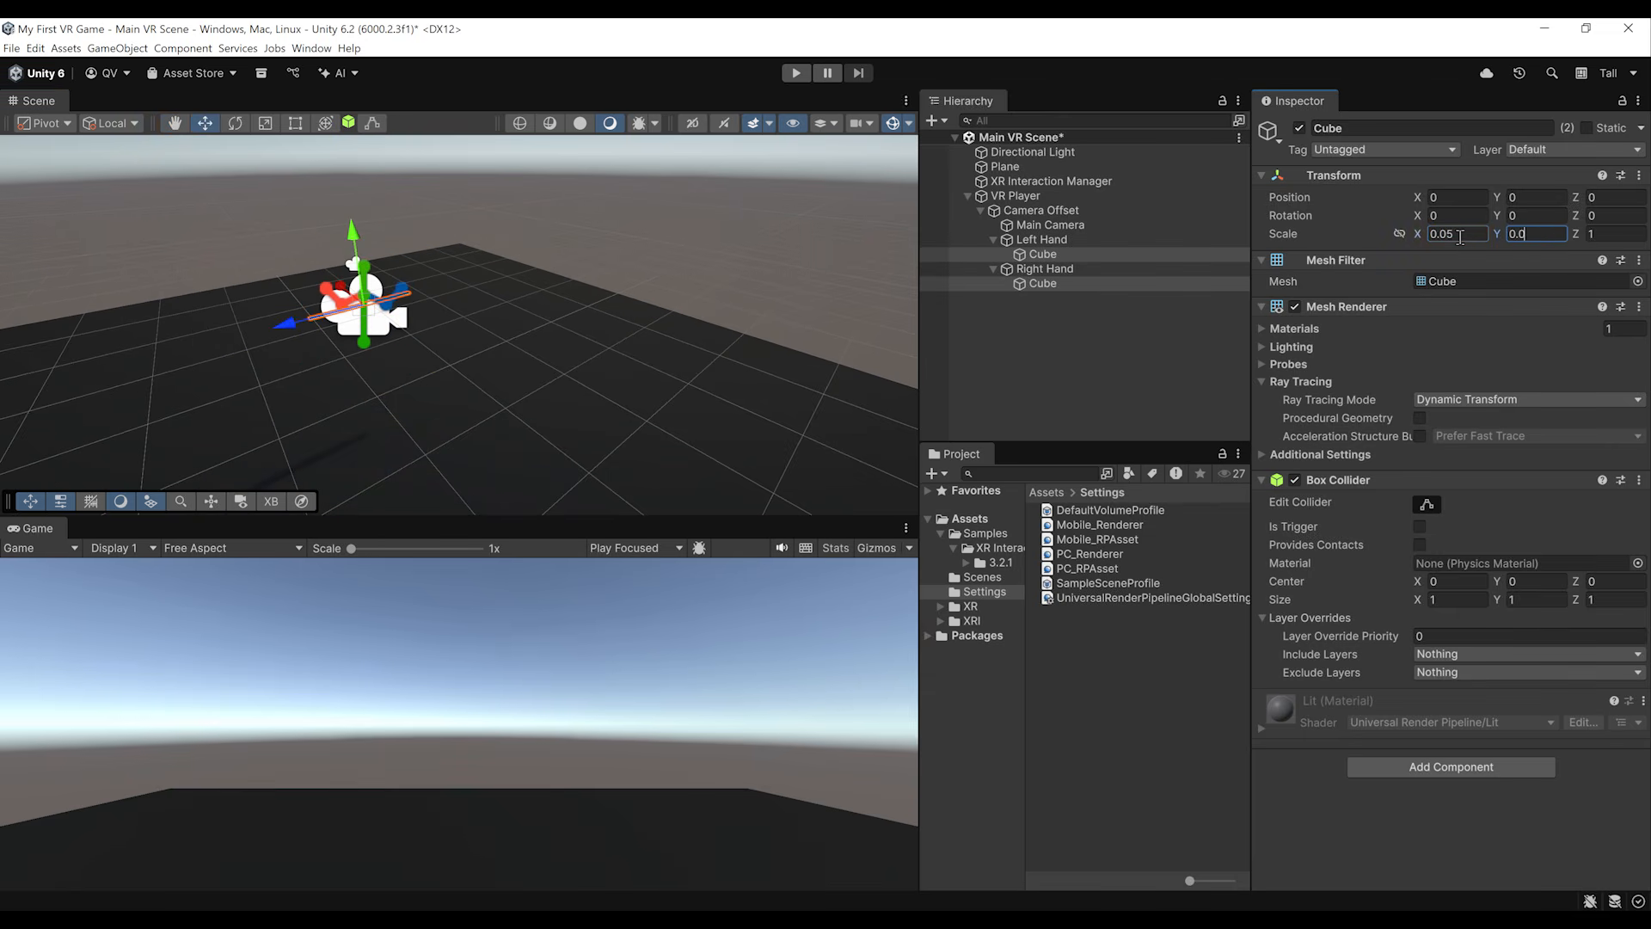
pyautogui.press('Tab')
pyautogui.write('0.05')
# Step: Reduce the size of the 3D gizmo icons in the Scene view
pyautogui.keyDown('alt'); pyautogui.moveTo(516, 293); pyautogui.dragTo(403, 244); pyautogui.keyUp('alt')
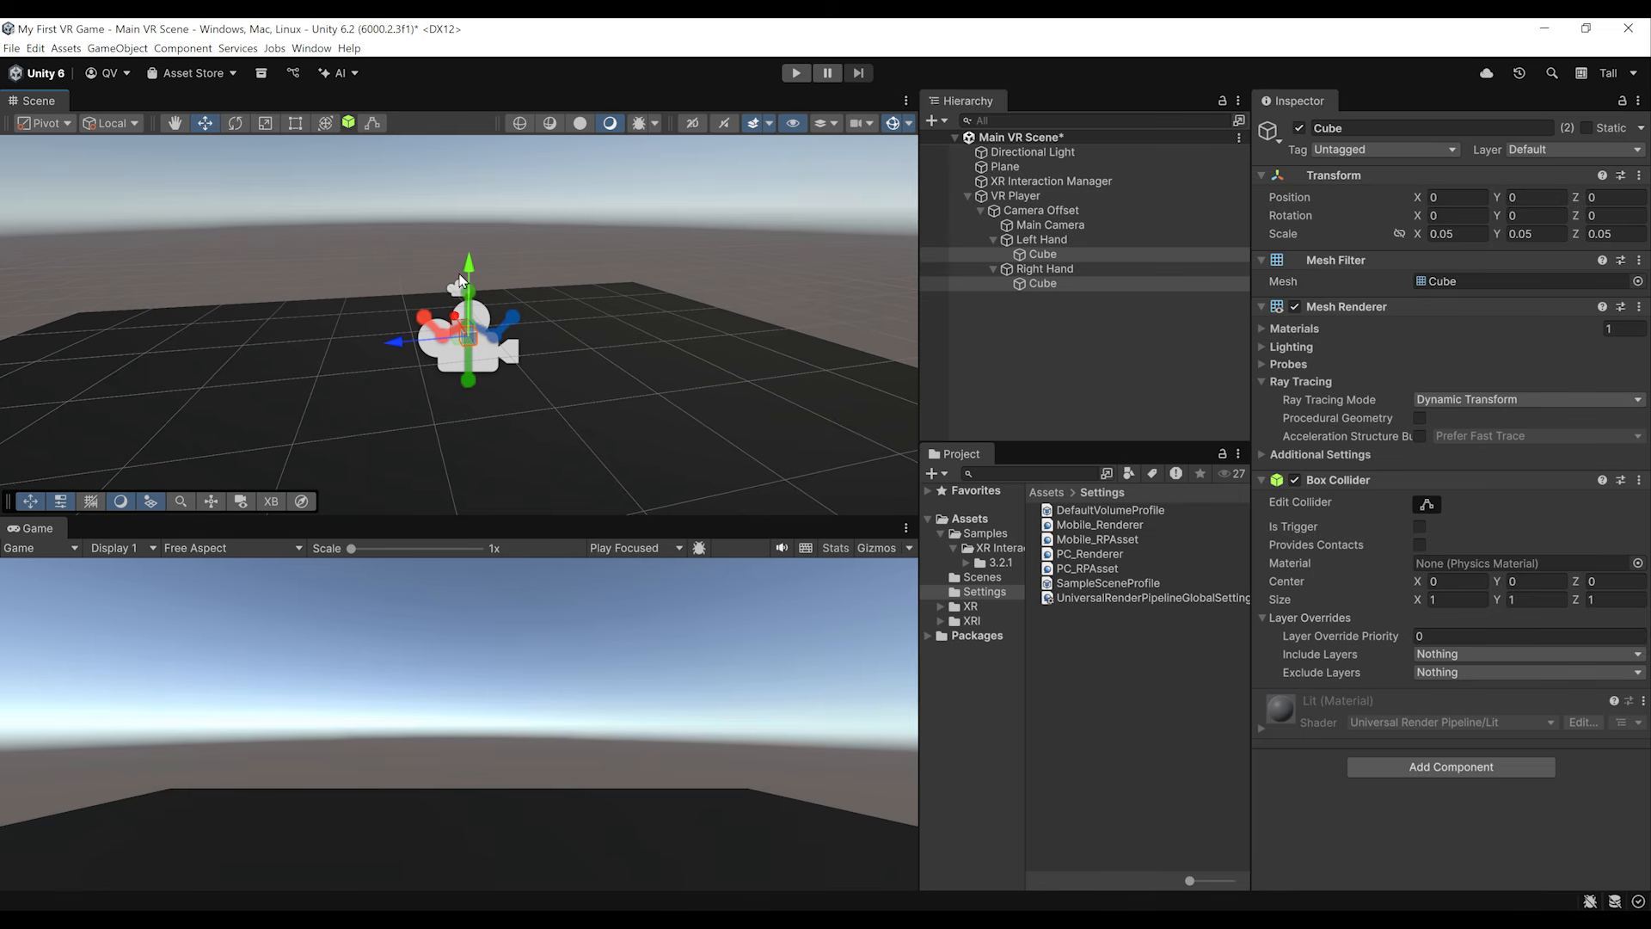
pyautogui.click(910, 125)
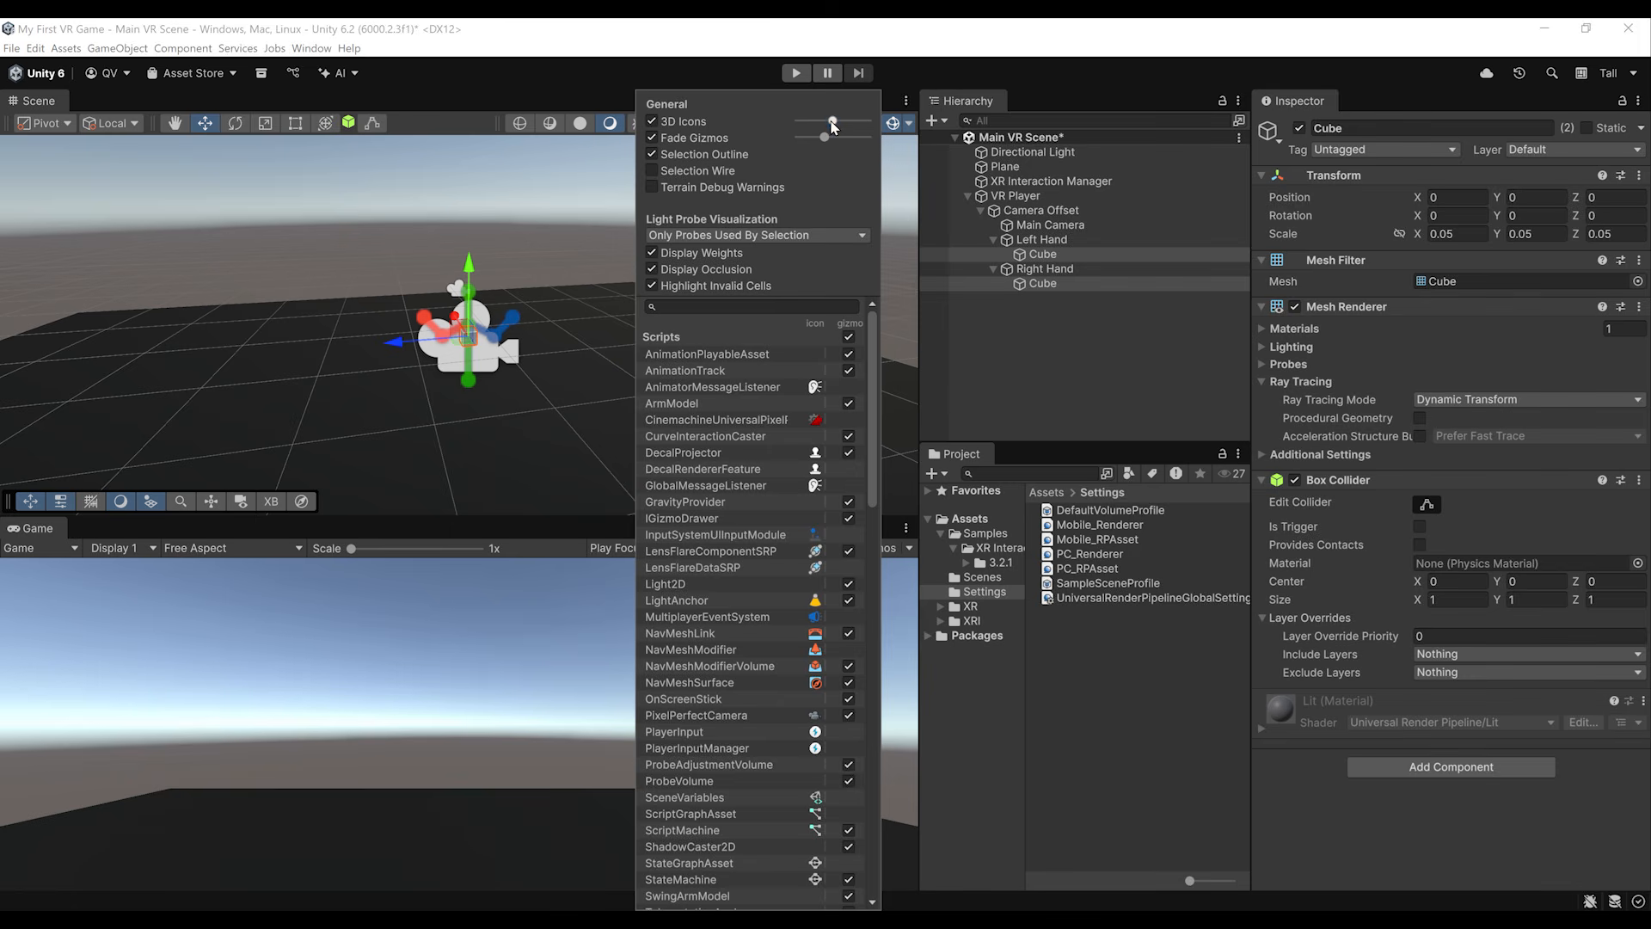
pyautogui.moveTo(832, 127); pyautogui.dragTo(805, 126)
# Step: Remove the Box Collider component from both hand cubes
pyautogui.click(1057, 262)
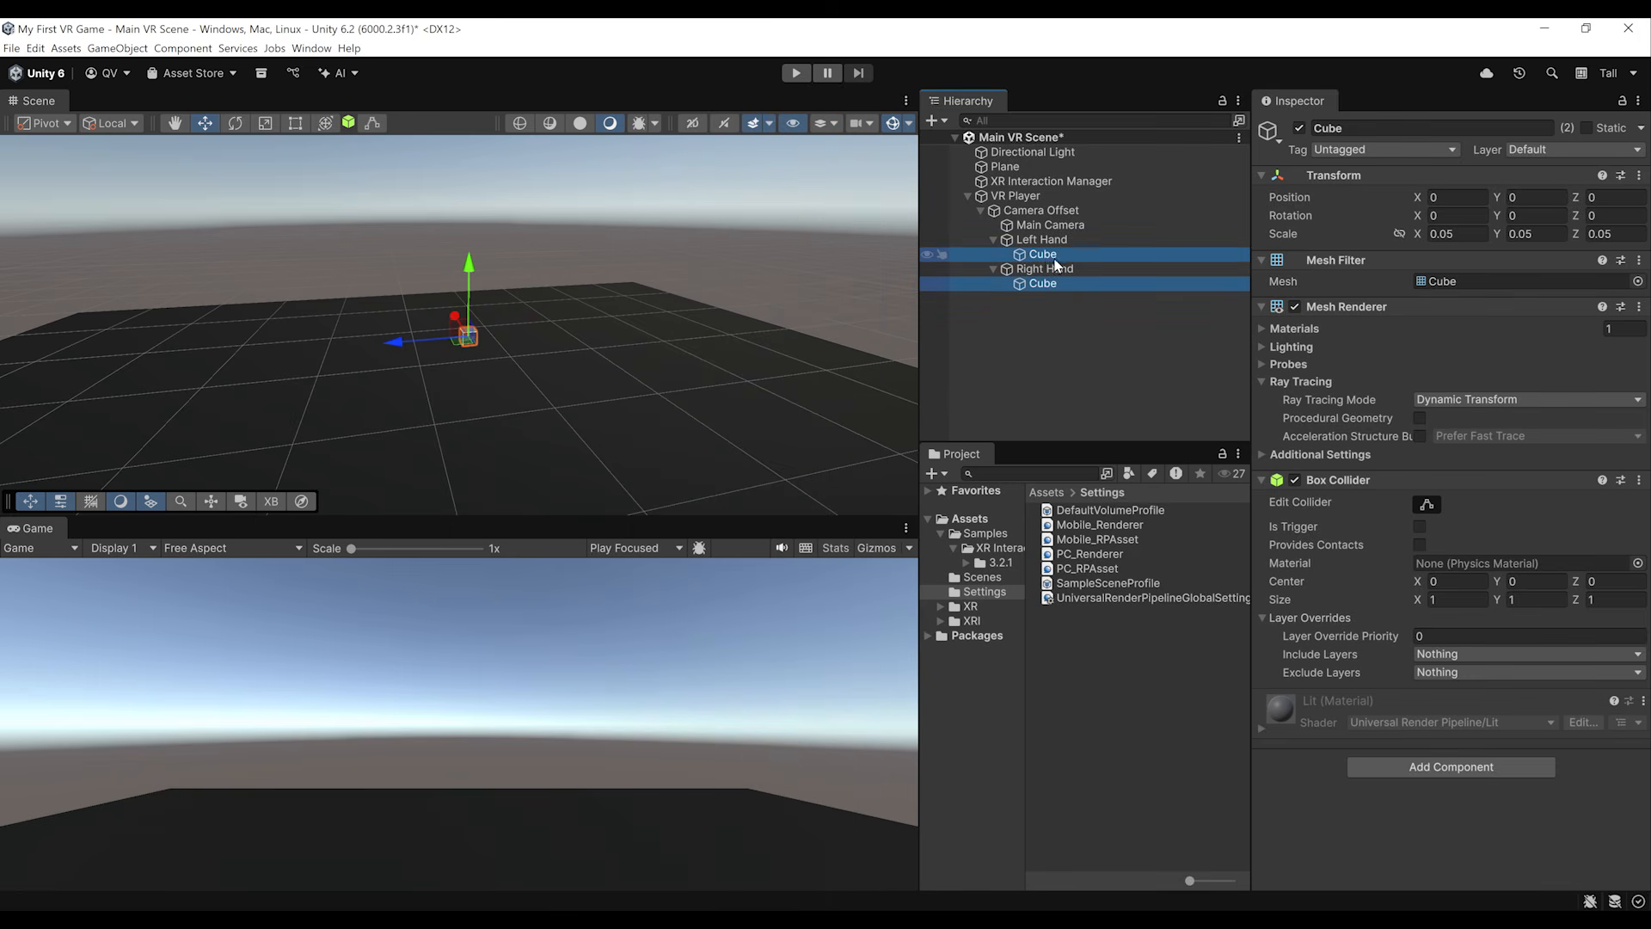
pyautogui.rightClick(1333, 483)
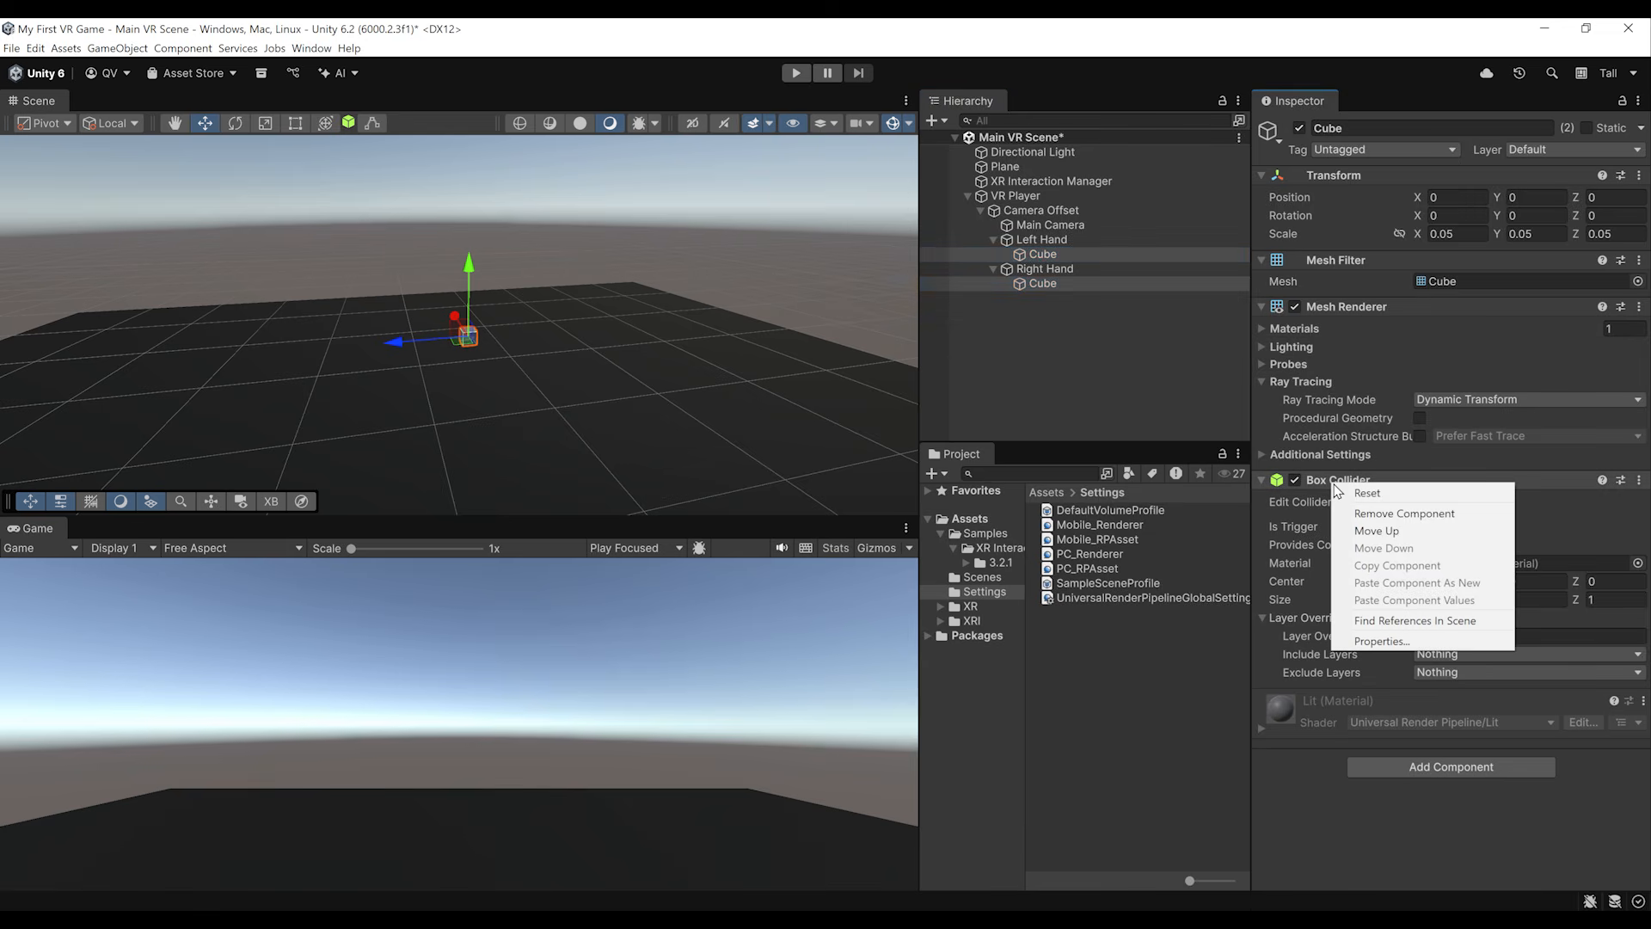
pyautogui.click(1404, 513)
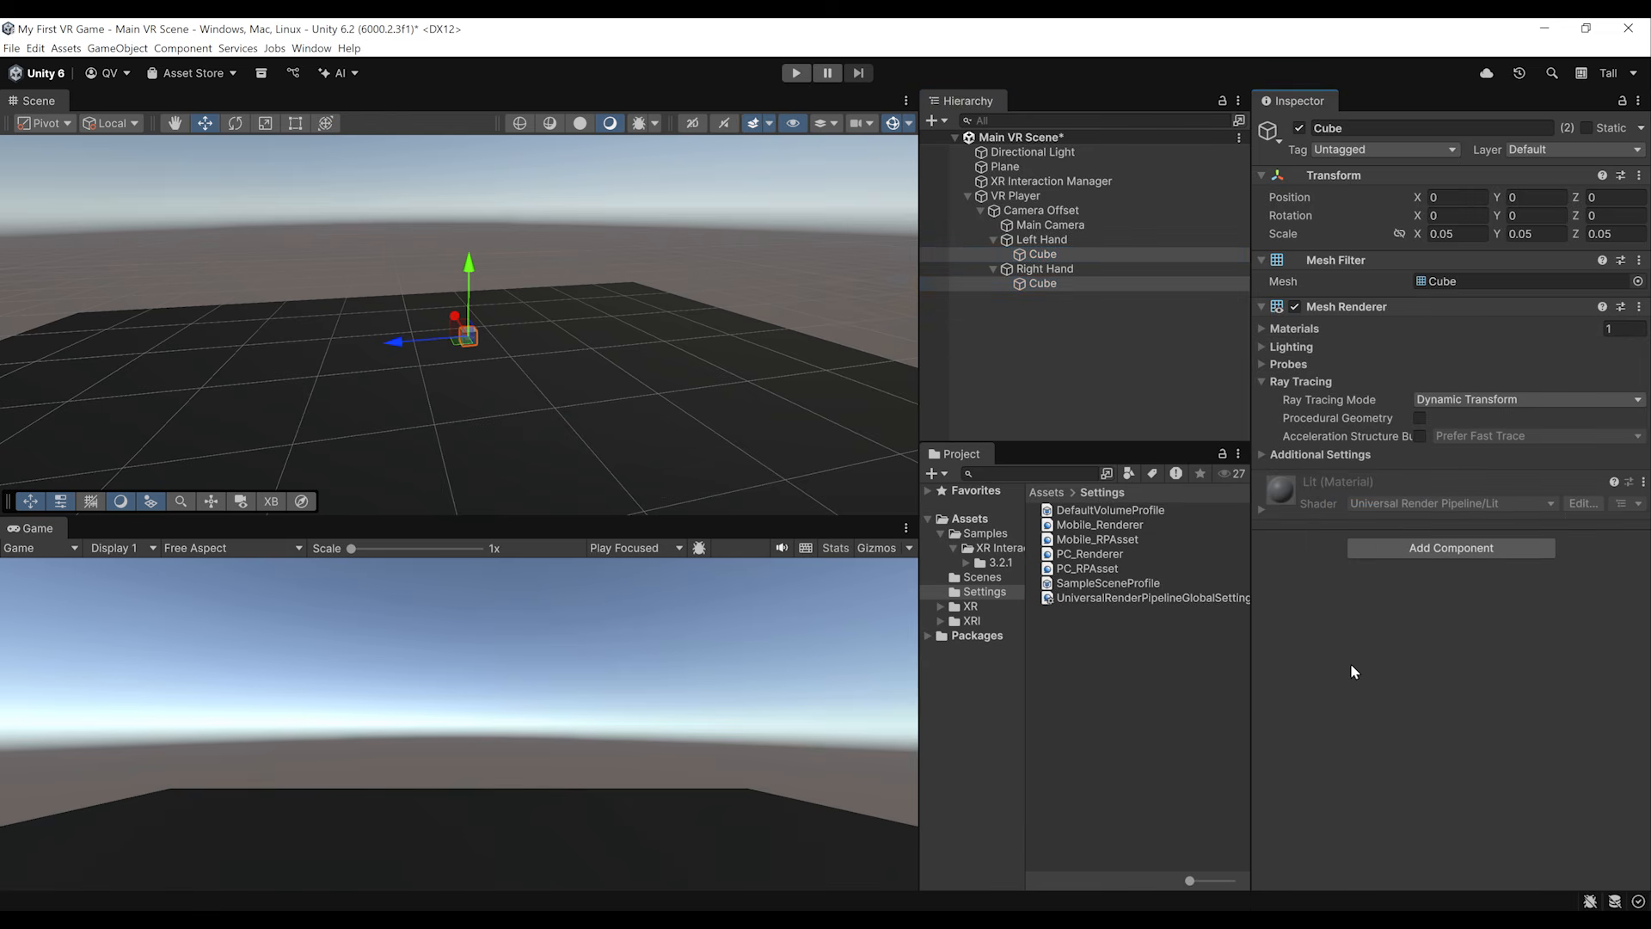
# Step: Save the scene and run it in Play mode to test the hand tracking
pyautogui.hotkey('ctrl', 's')
pyautogui.click(607, 687)
pyautogui.click(796, 73)
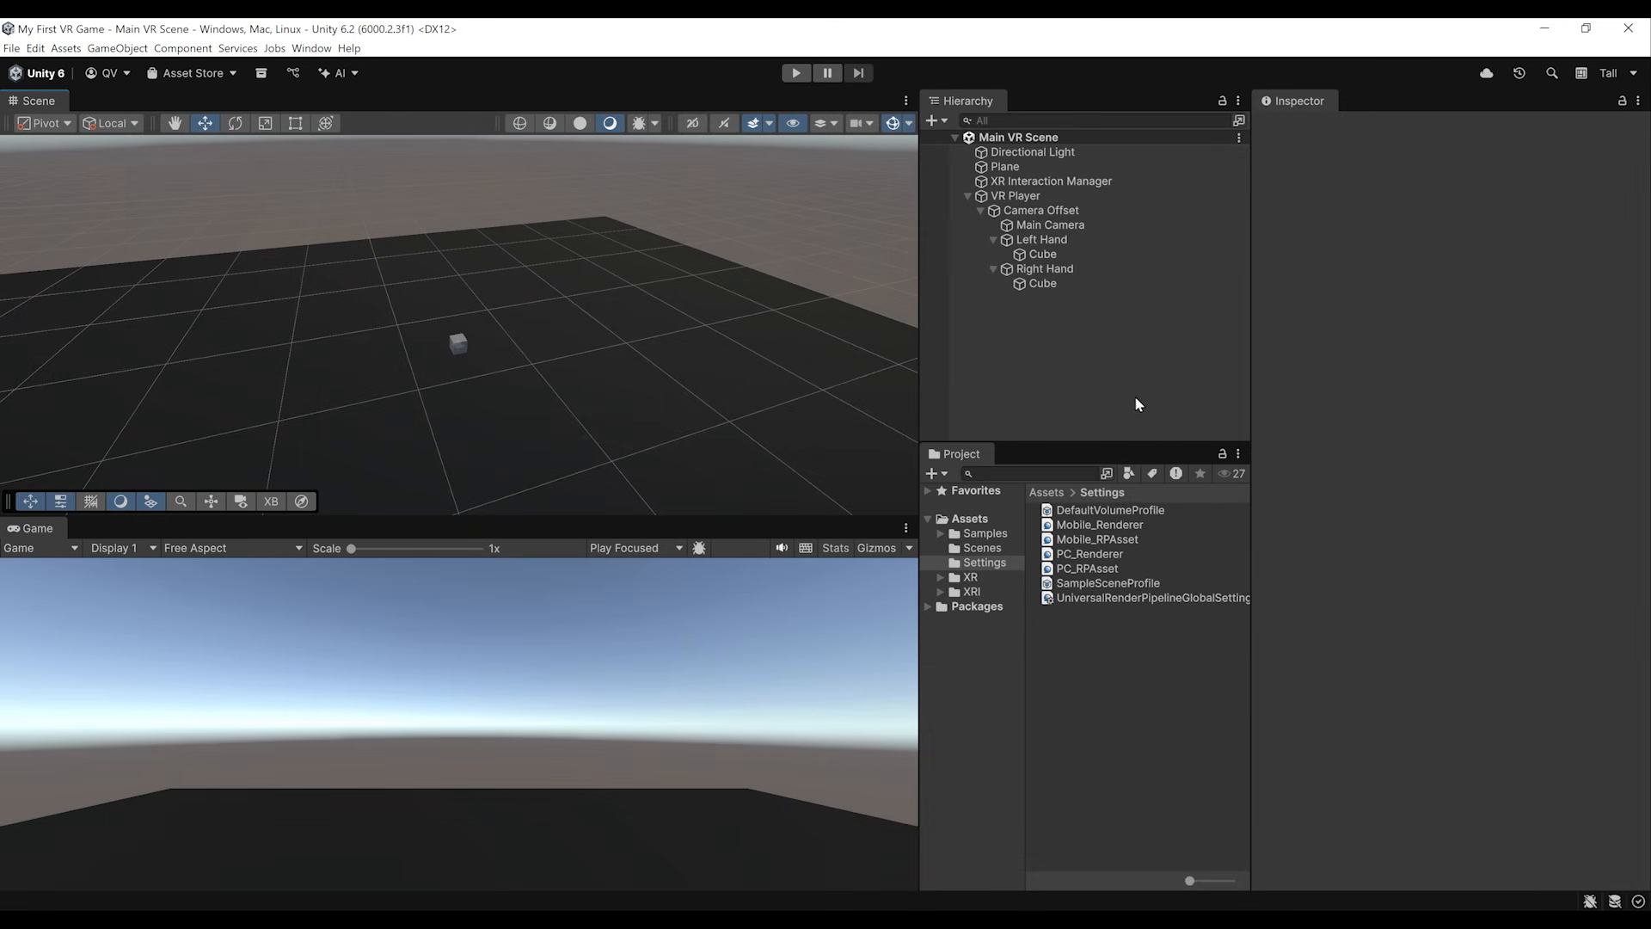
# Step: Delete the cubes under Left Hand and Right Hand
pyautogui.moveTo(617, 287); pyautogui.dragTo(754, 297, button='right')
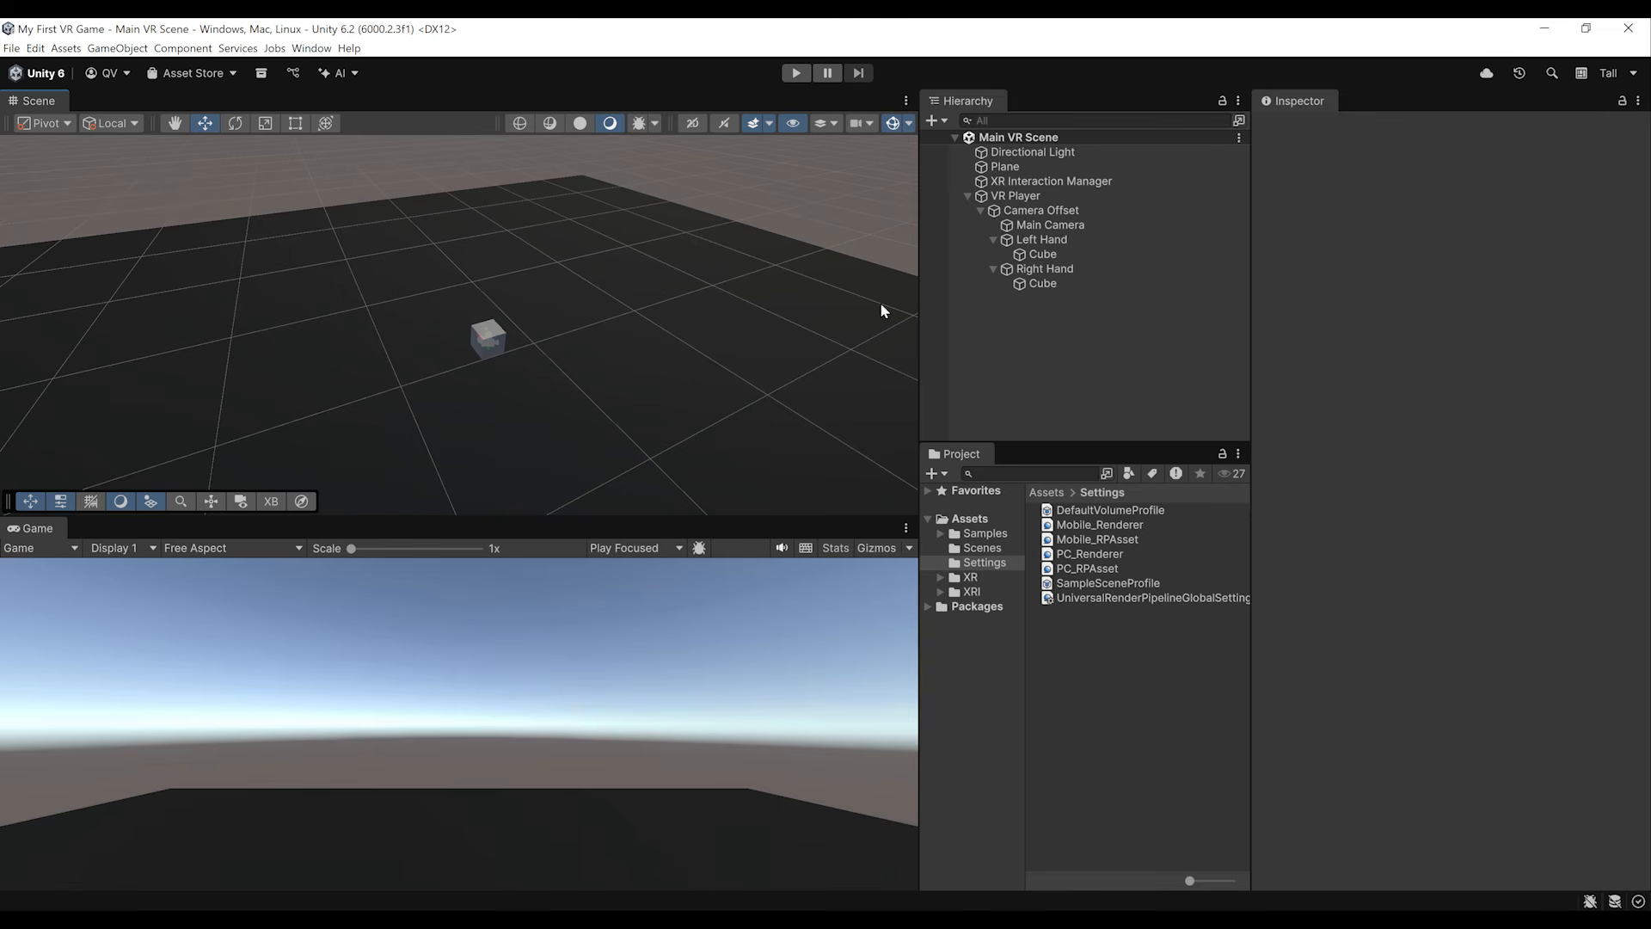
pyautogui.click(1086, 252)
pyautogui.keyDown('ctrl'); pyautogui.click(1069, 284); pyautogui.keyUp('ctrl')
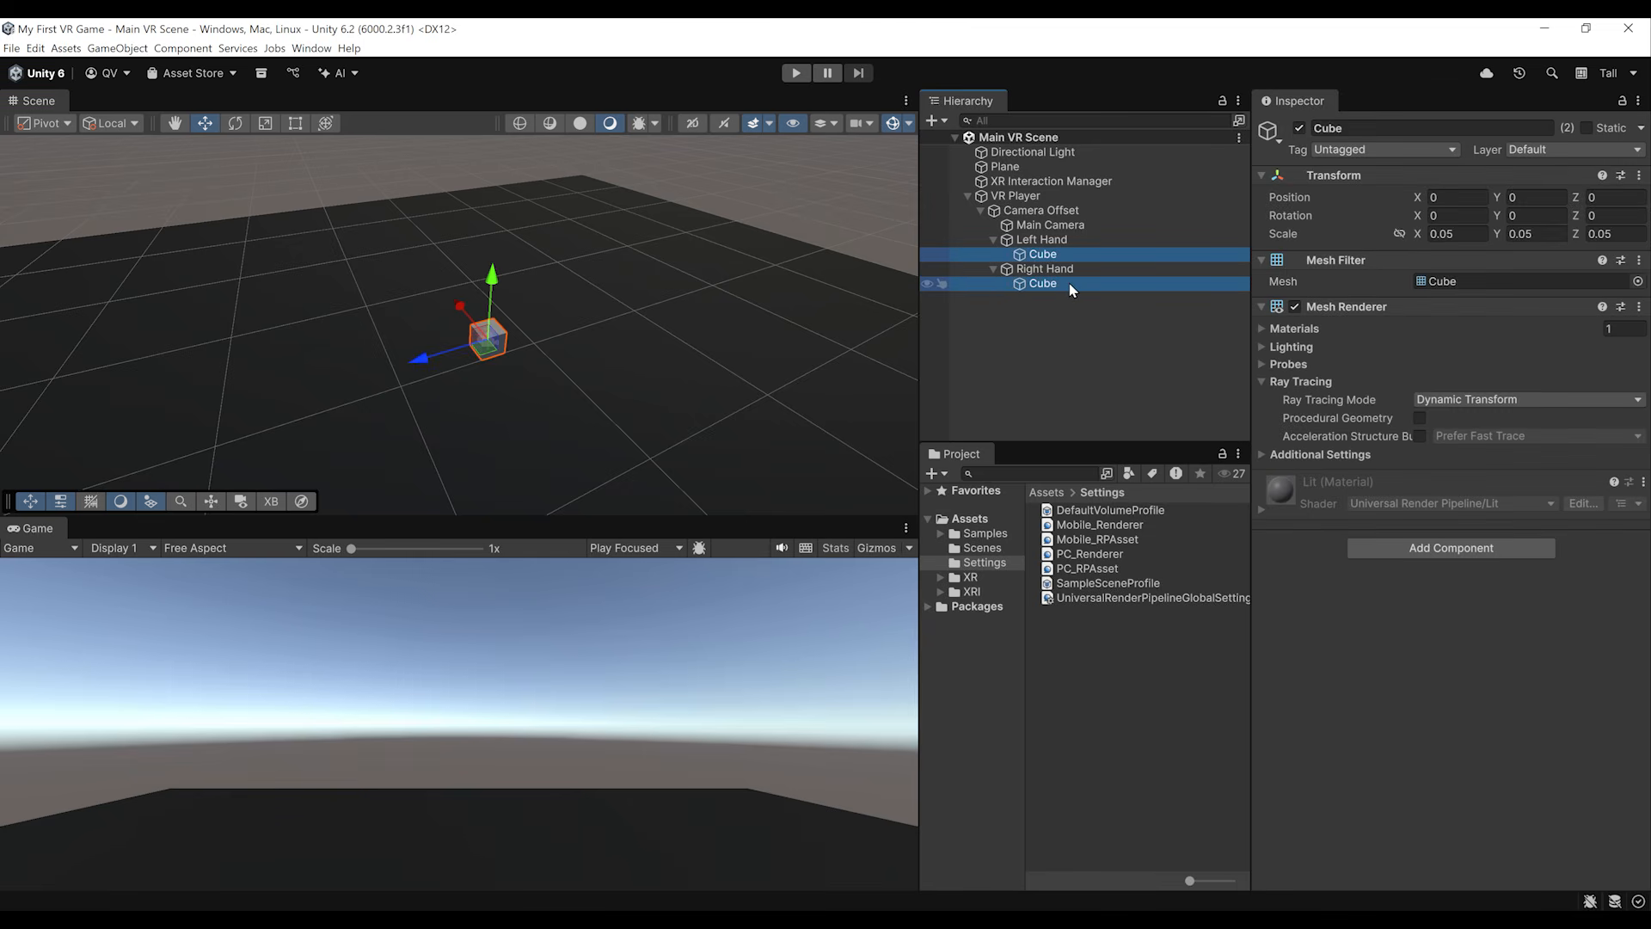
pyautogui.press('Delete')
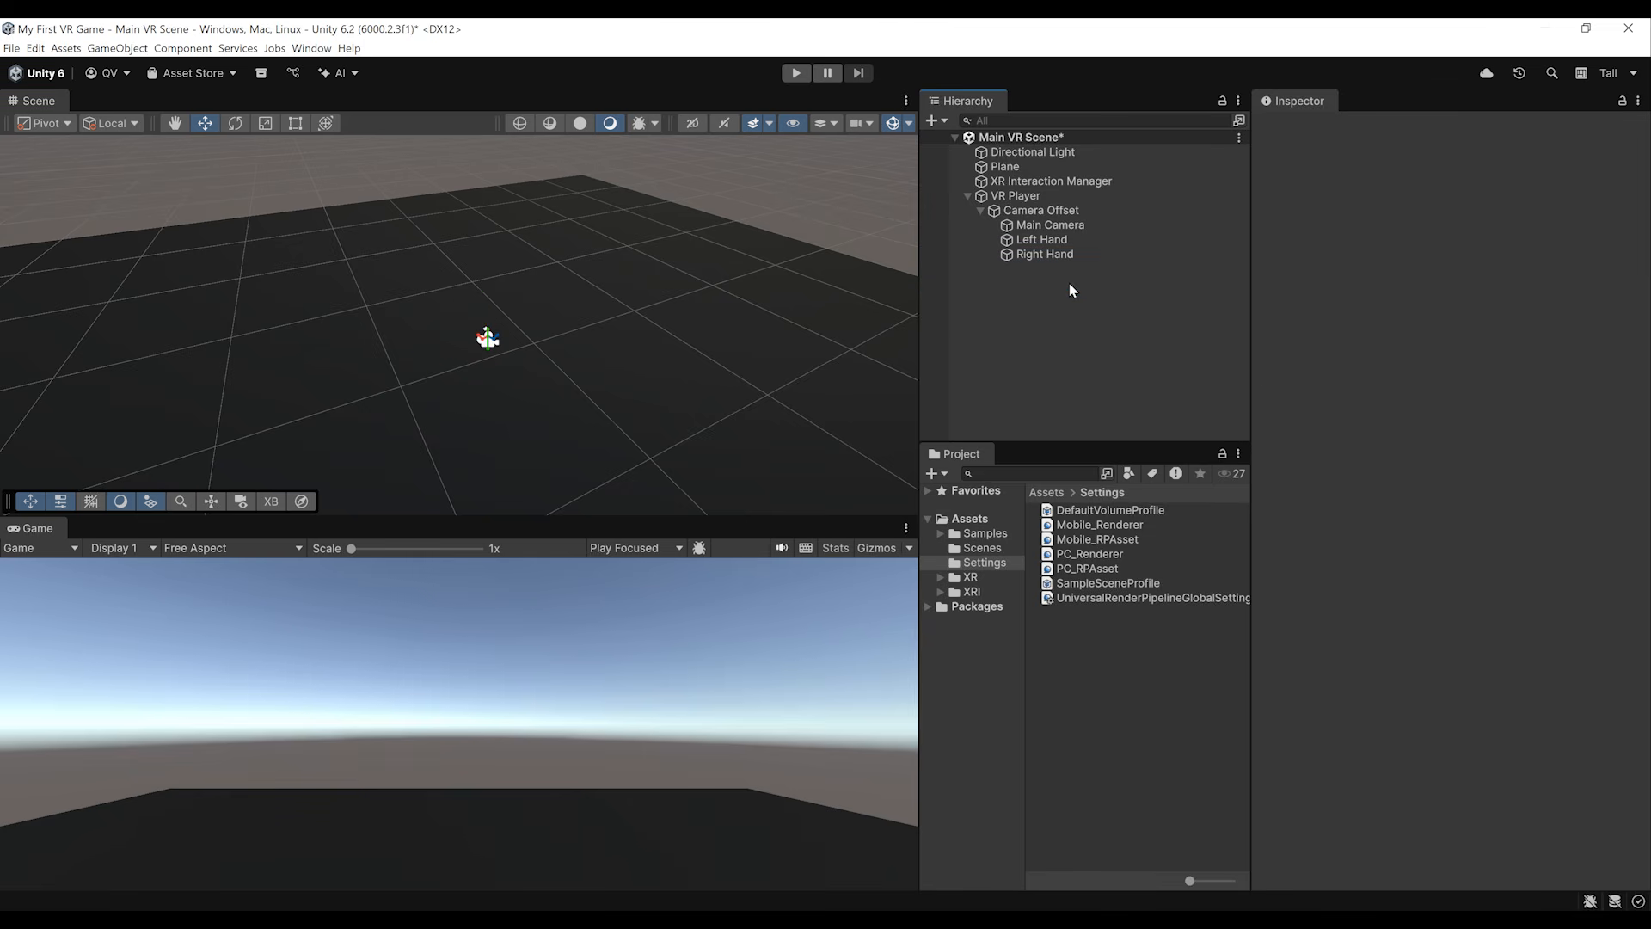
# Step: Open Samples/XR Interaction Toolkit/3.2.1/Starter Assets/Prefabs/Controllers and inspect the XR Controller Left and XR Controller Right prefabs
pyautogui.click(989, 537)
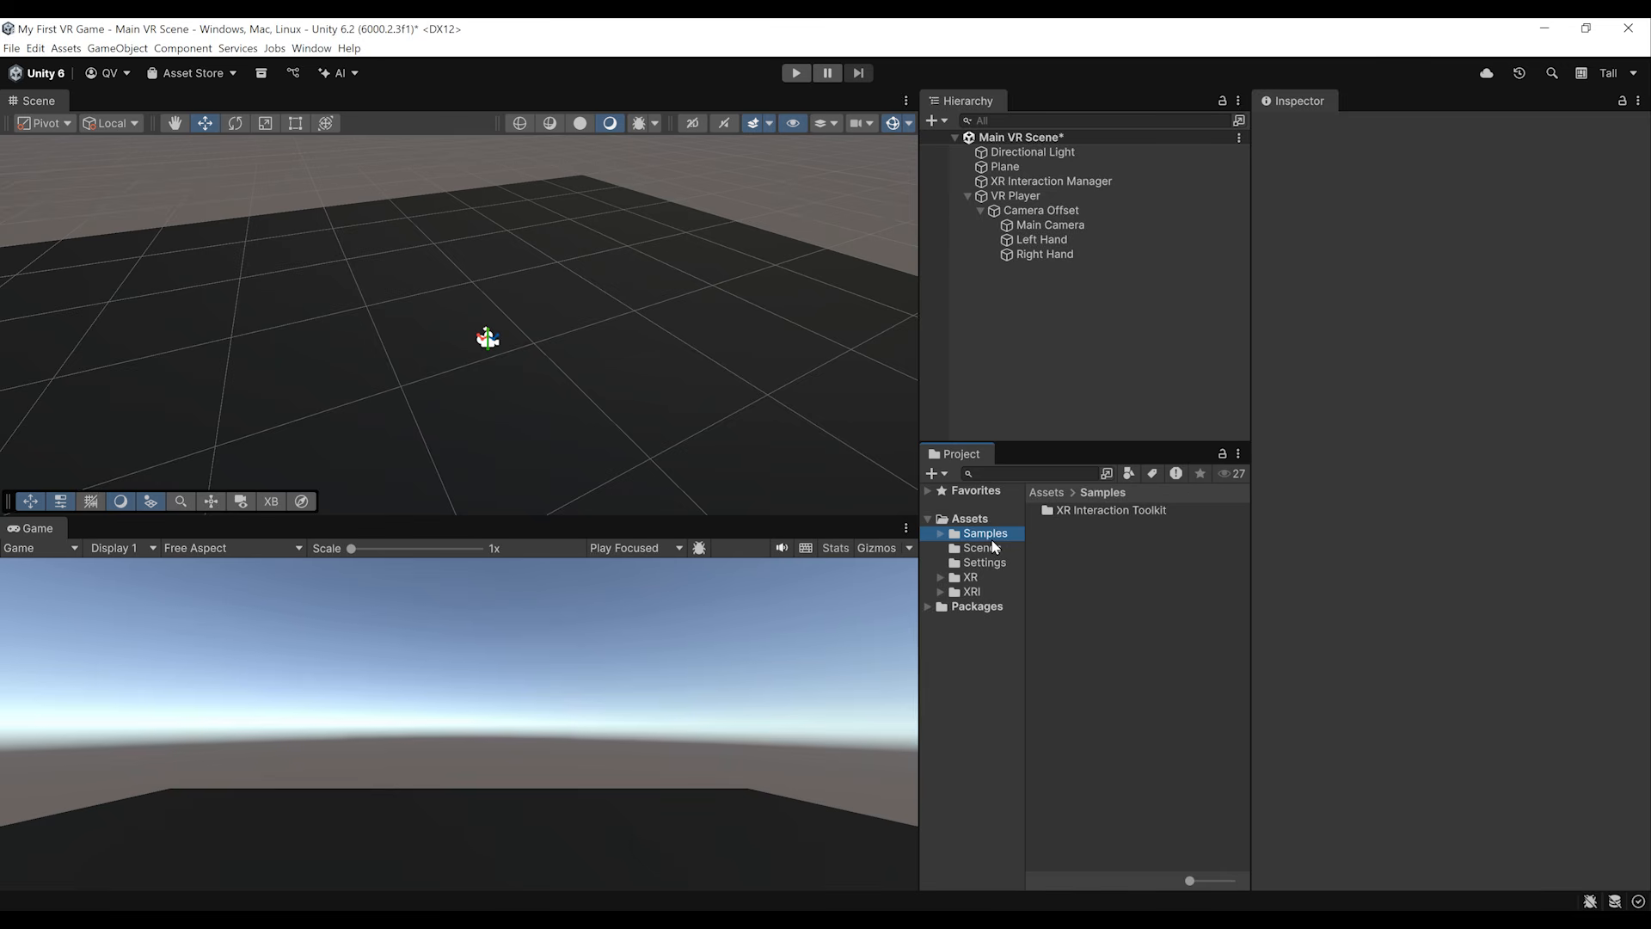
pyautogui.doubleClick(1075, 512)
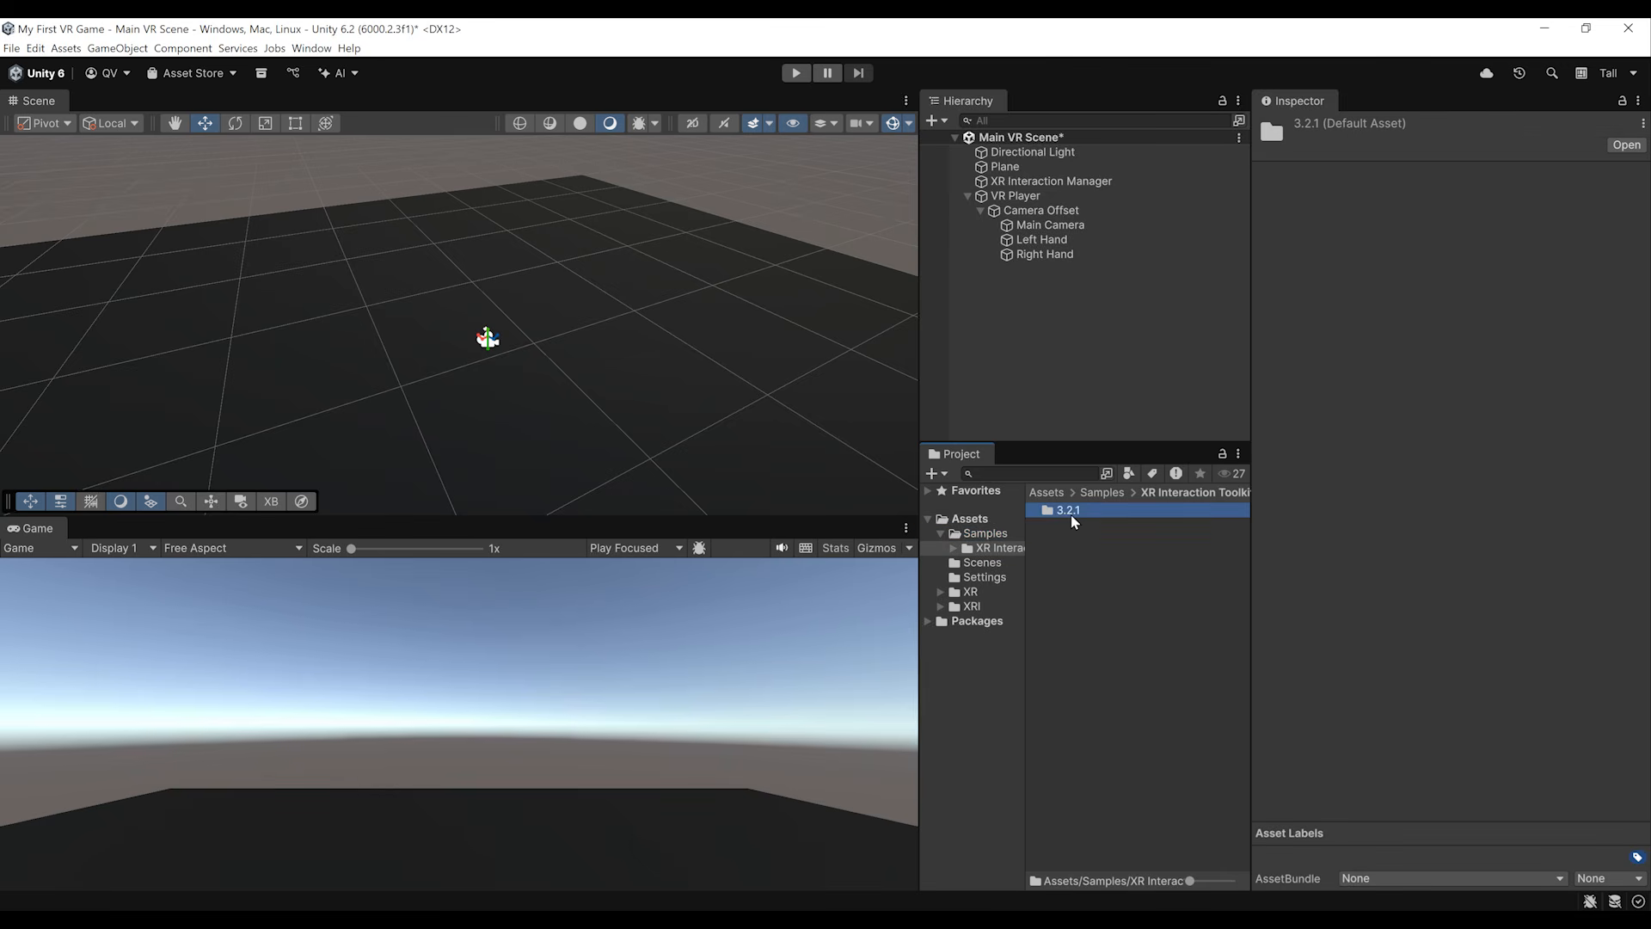
pyautogui.doubleClick(1072, 514)
pyautogui.doubleClick(1077, 516)
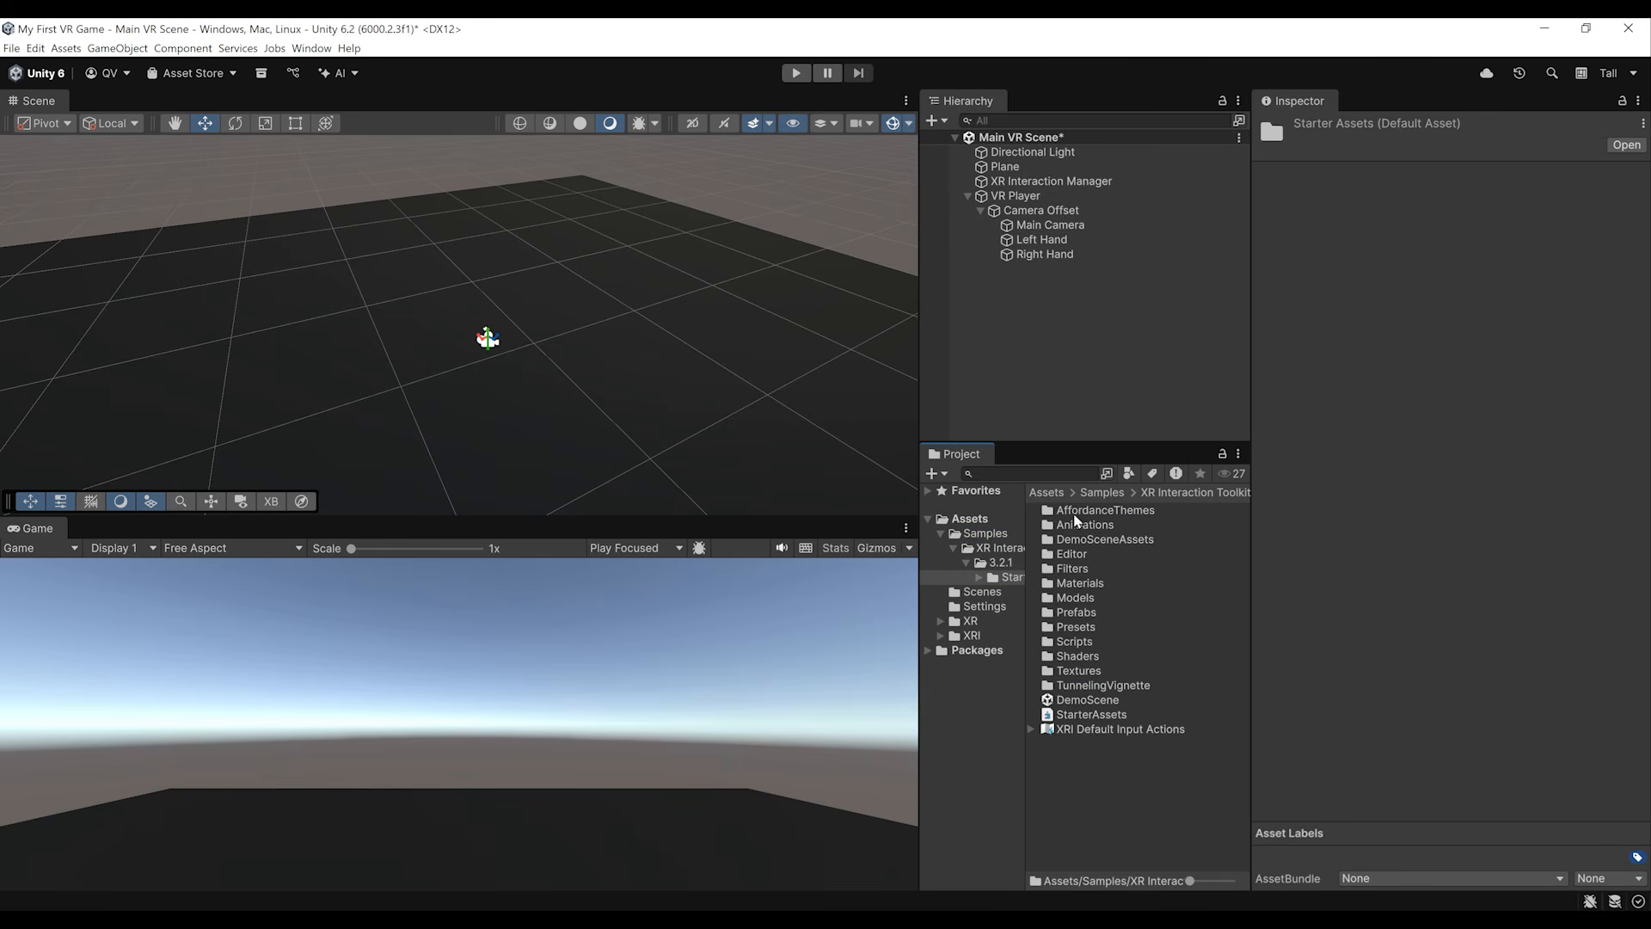
pyautogui.doubleClick(1088, 613)
pyautogui.doubleClick(1075, 527)
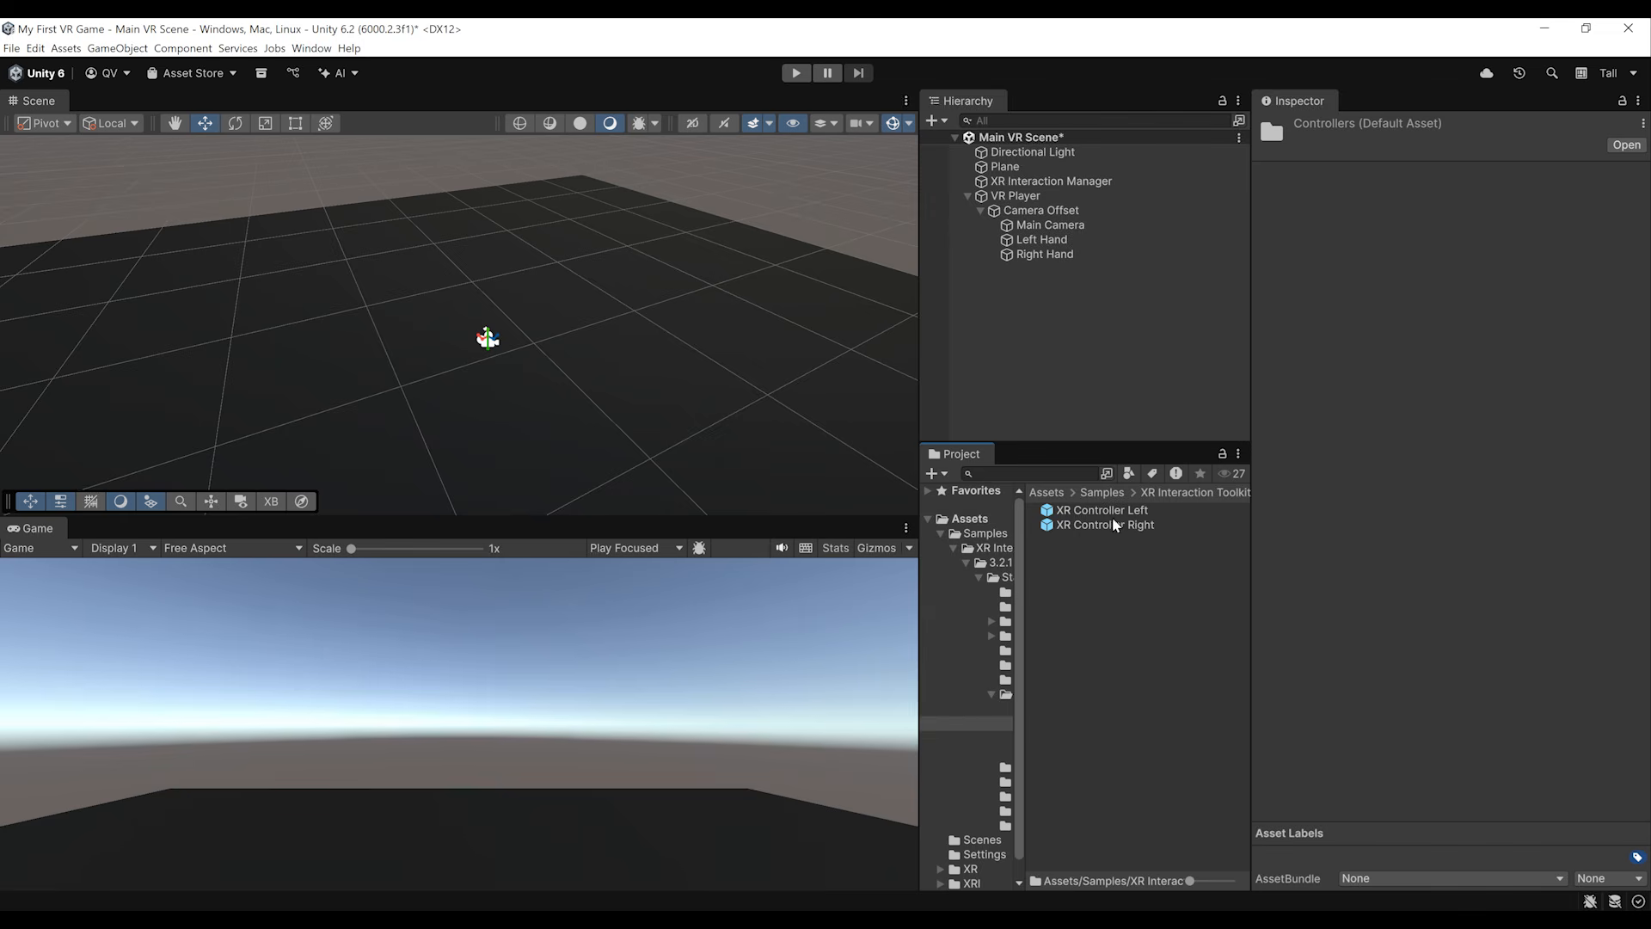
pyautogui.click(1091, 513)
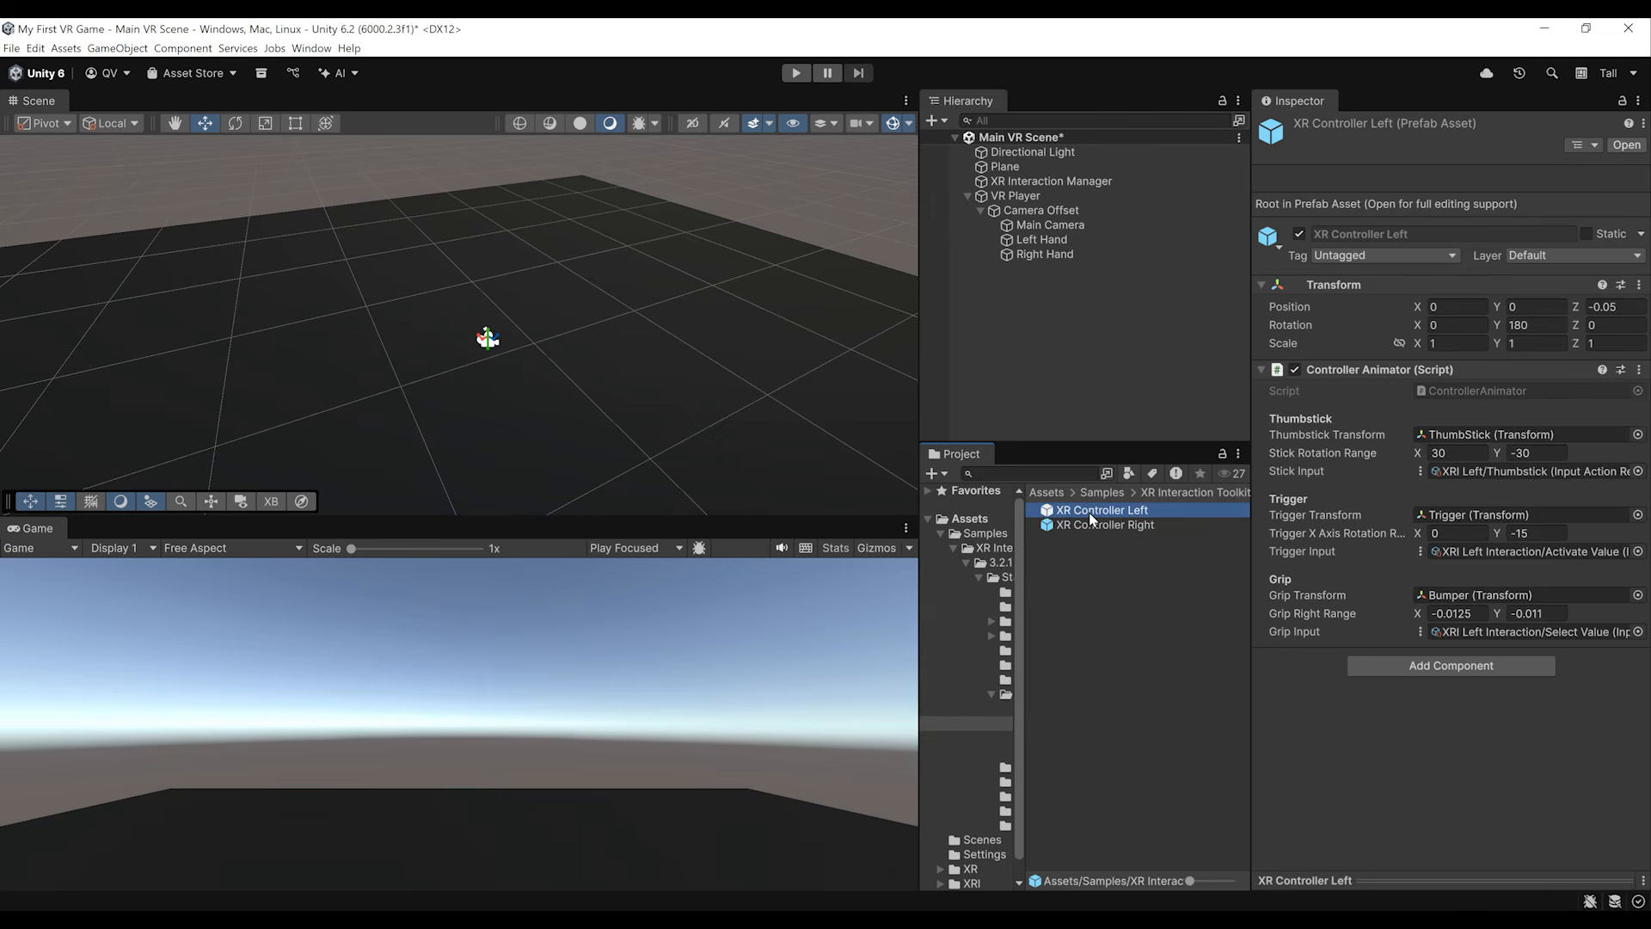
pyautogui.click(1084, 528)
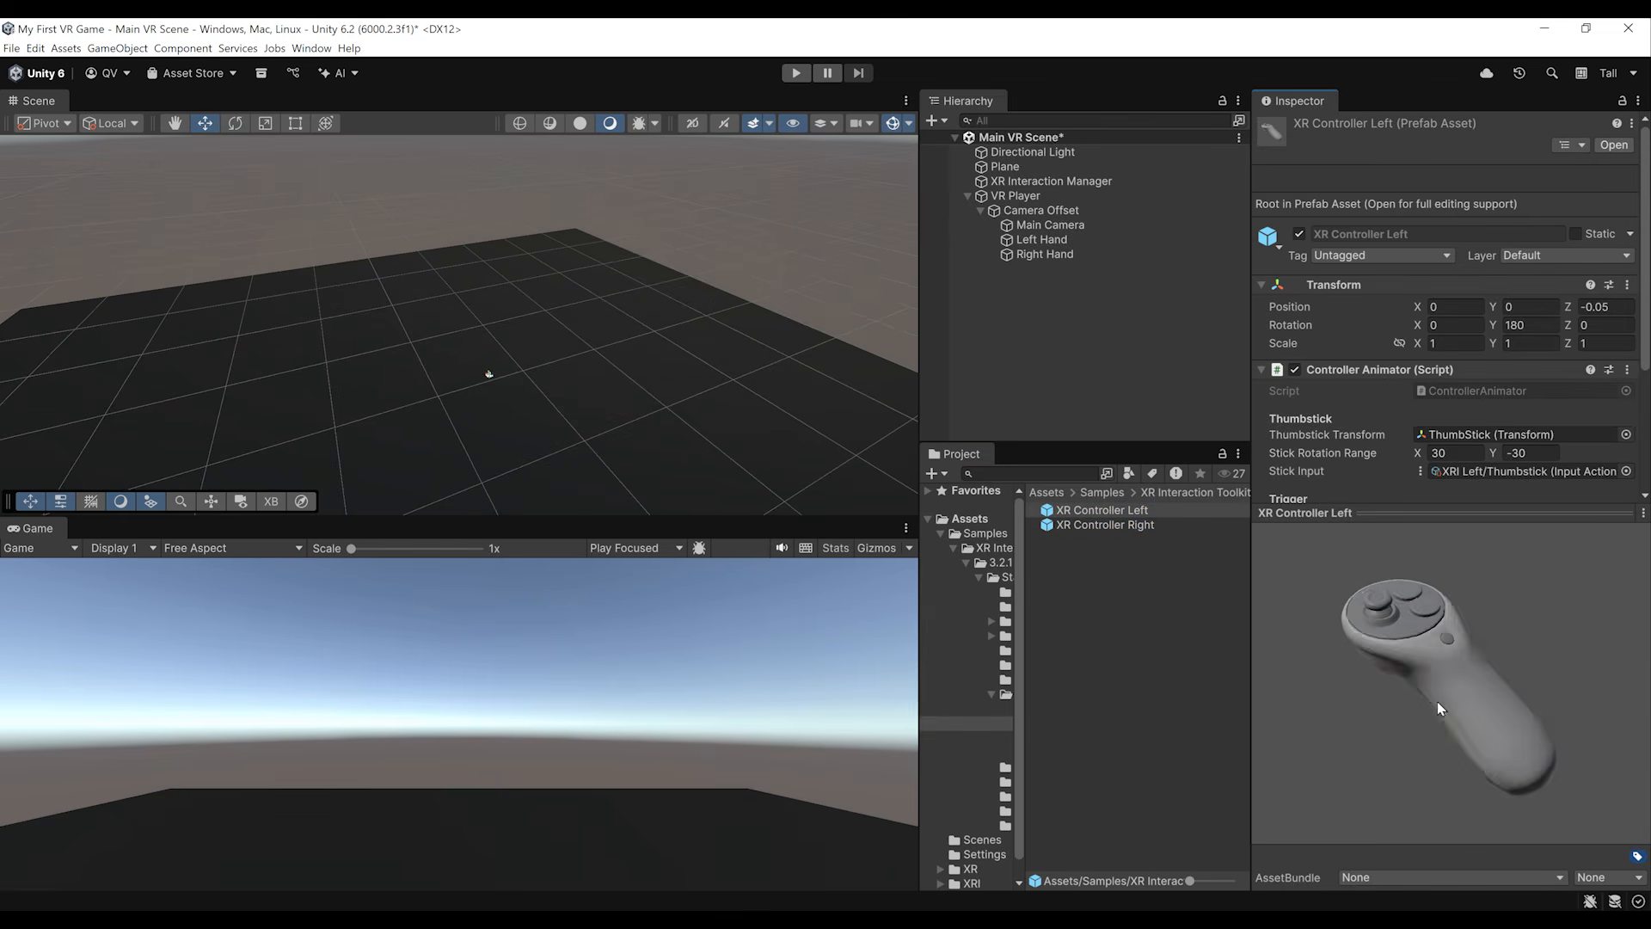
# Step: Examine the 3D preview of the XR Controller Left prefab and copy its Transform component
pyautogui.moveTo(1438, 701); pyautogui.dragTo(1446, 606)
pyautogui.scroll(-3, 1397, 395)
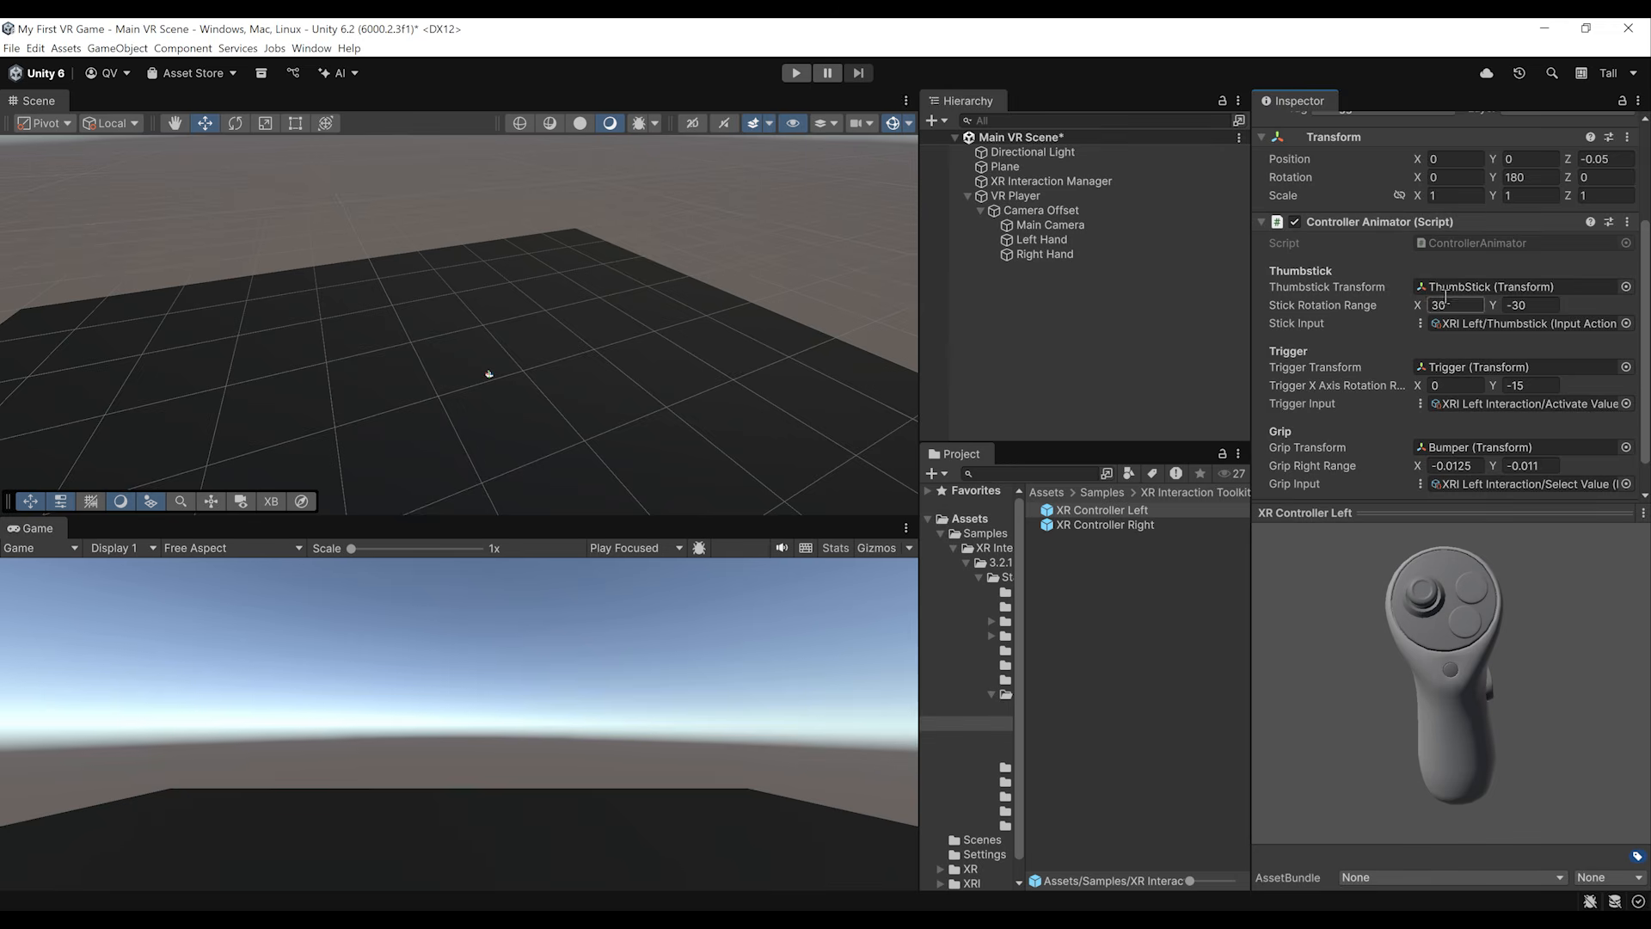
pyautogui.moveTo(1451, 613); pyautogui.dragTo(1366, 569)
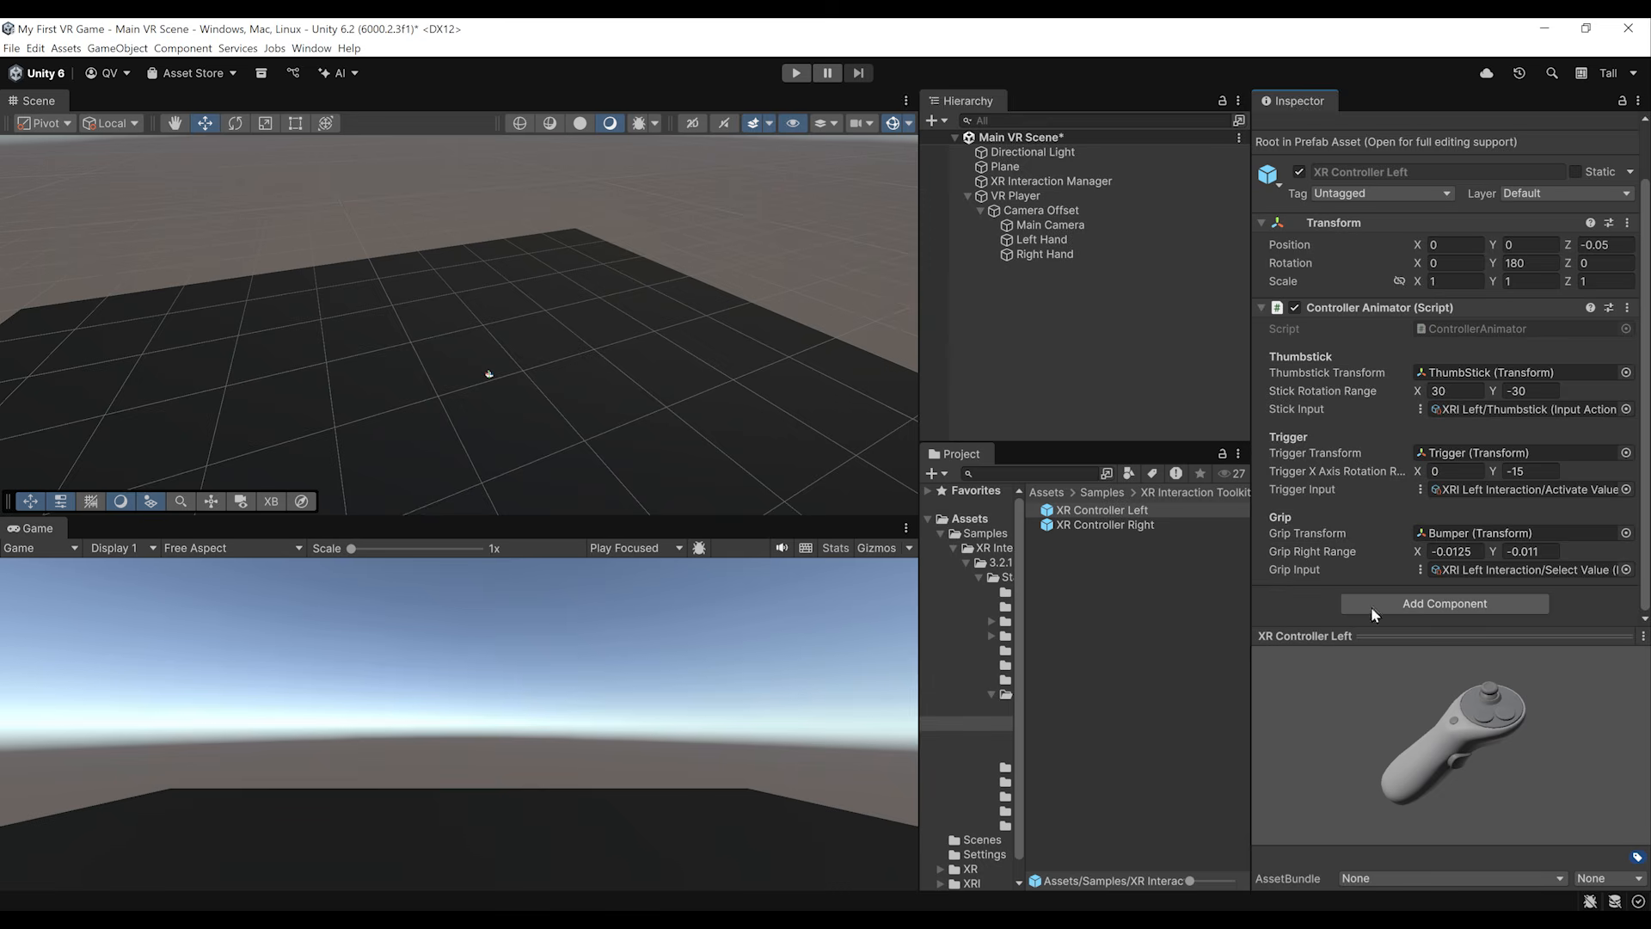
pyautogui.rightClick(1350, 227)
pyautogui.moveTo(1376, 328)
pyautogui.click(1307, 414)
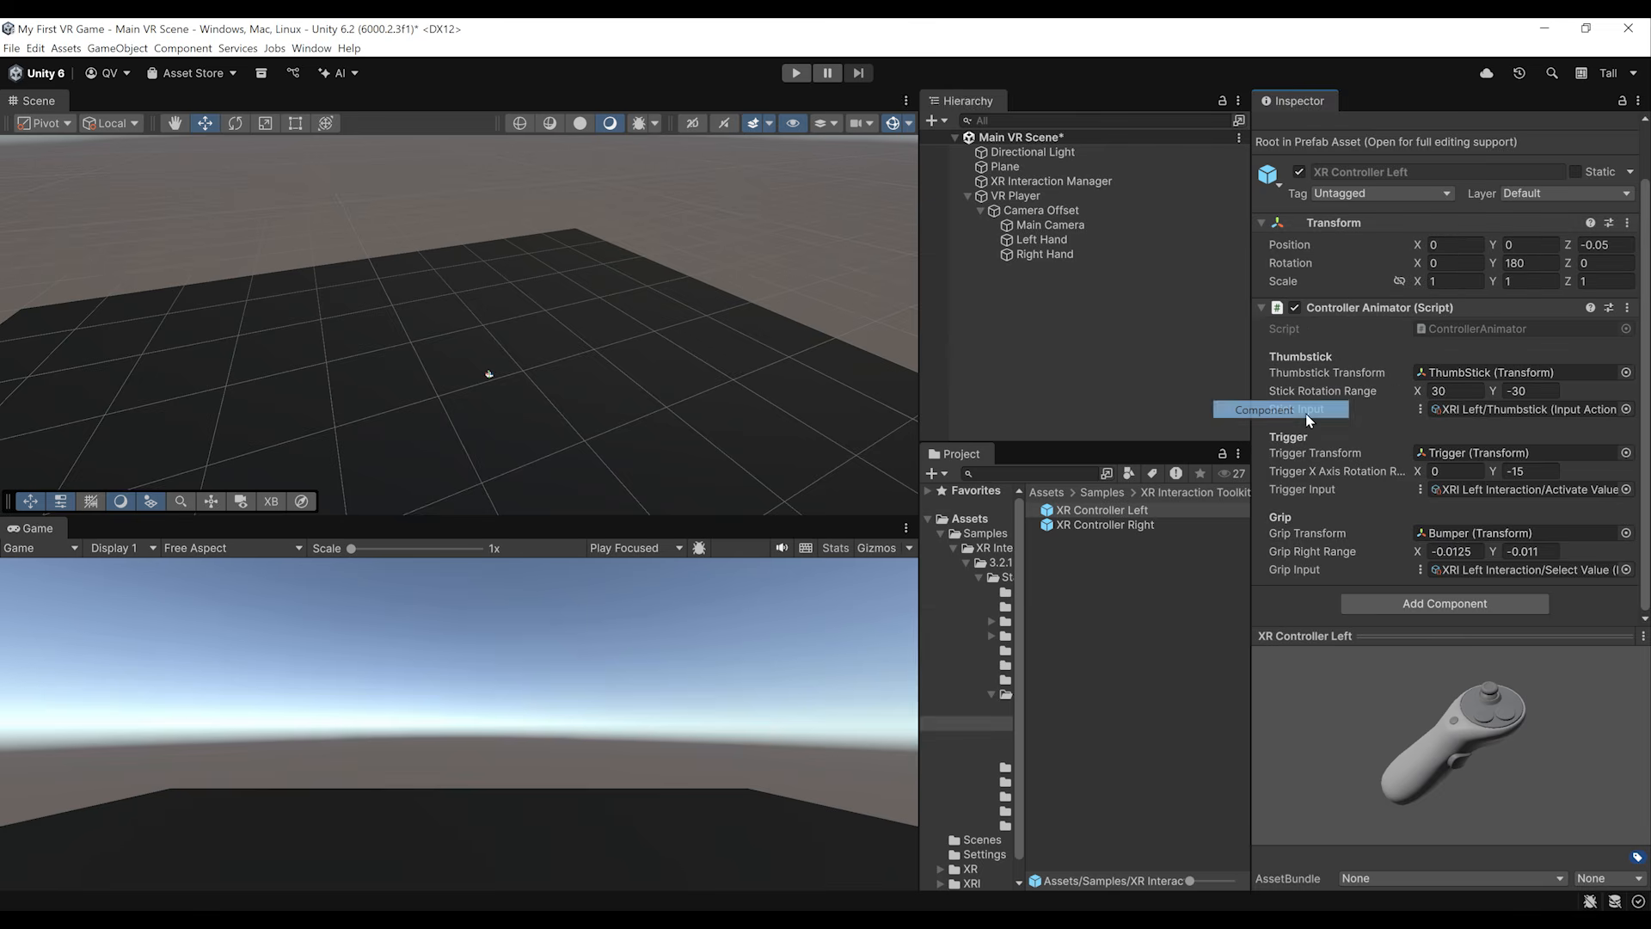
# Step: Place the XR Controller Left prefab under Left Hand with the copied Transform component values and save the scene
pyautogui.moveTo(1115, 514); pyautogui.dragTo(1037, 246)
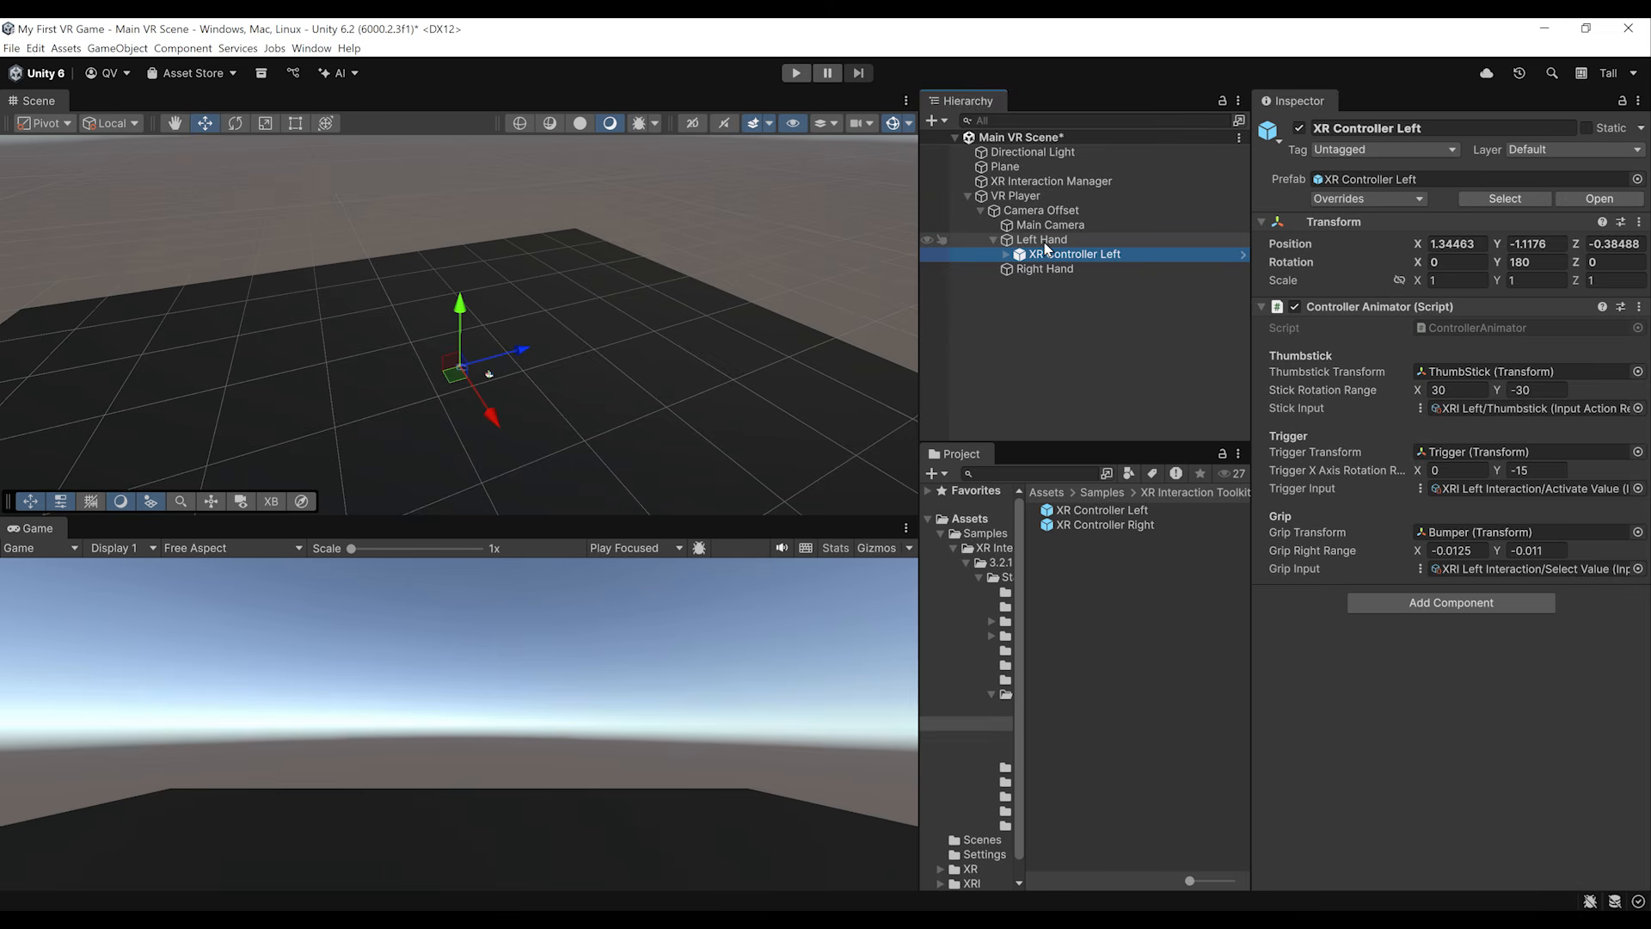
pyautogui.rightClick(1324, 226)
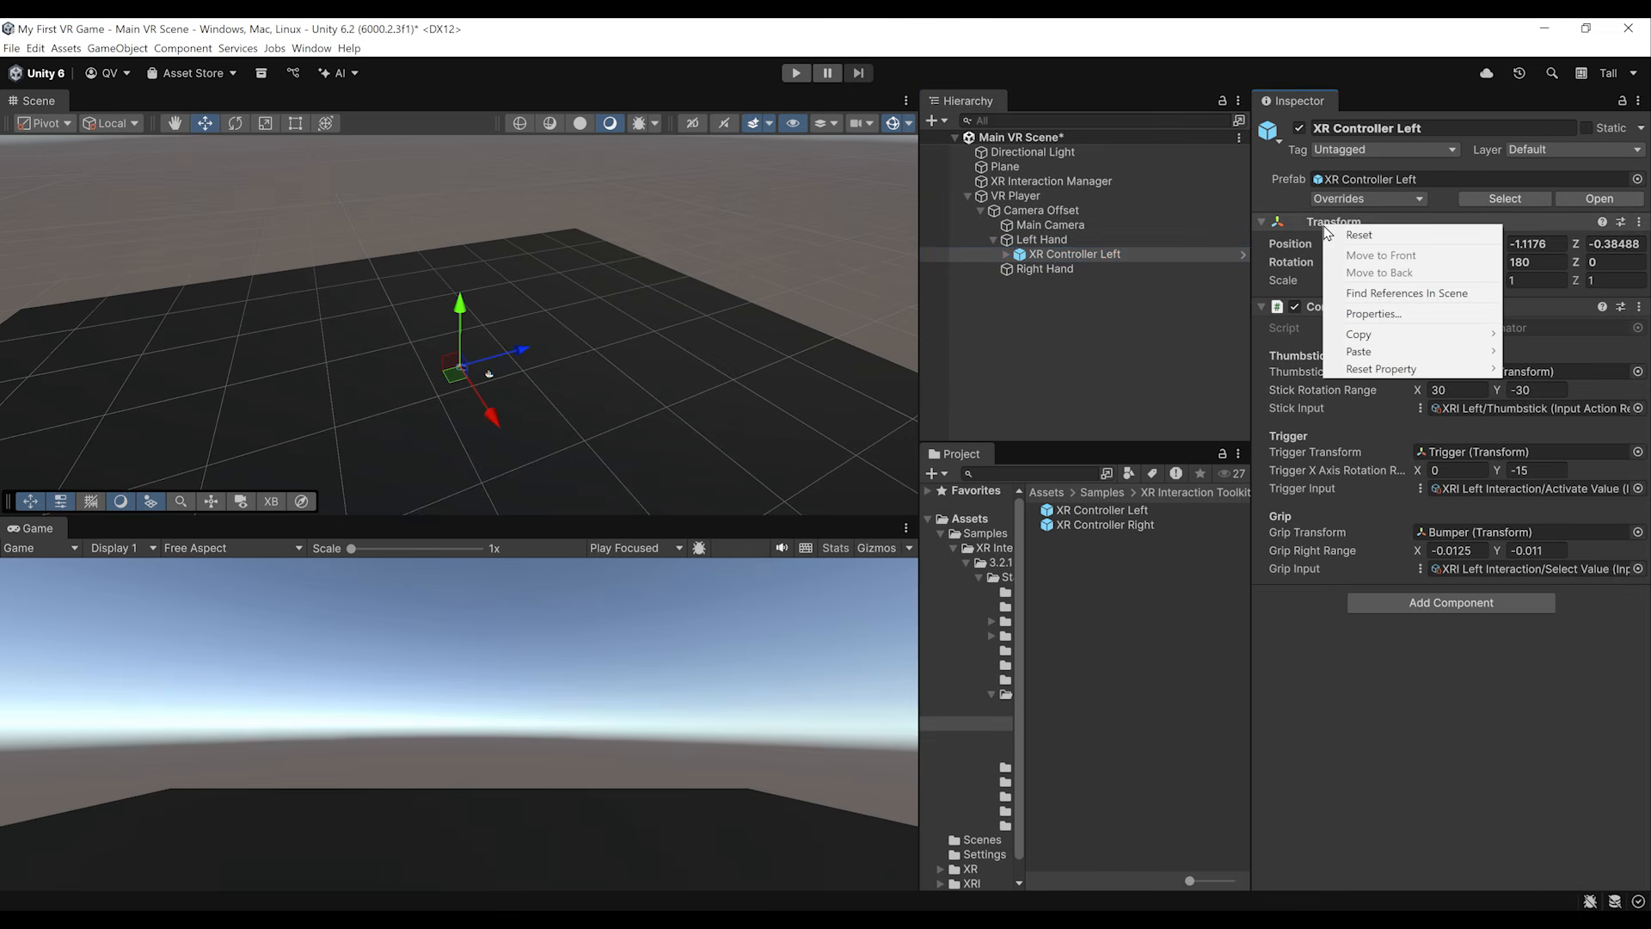
pyautogui.moveTo(1371, 350)
pyautogui.click(1252, 446)
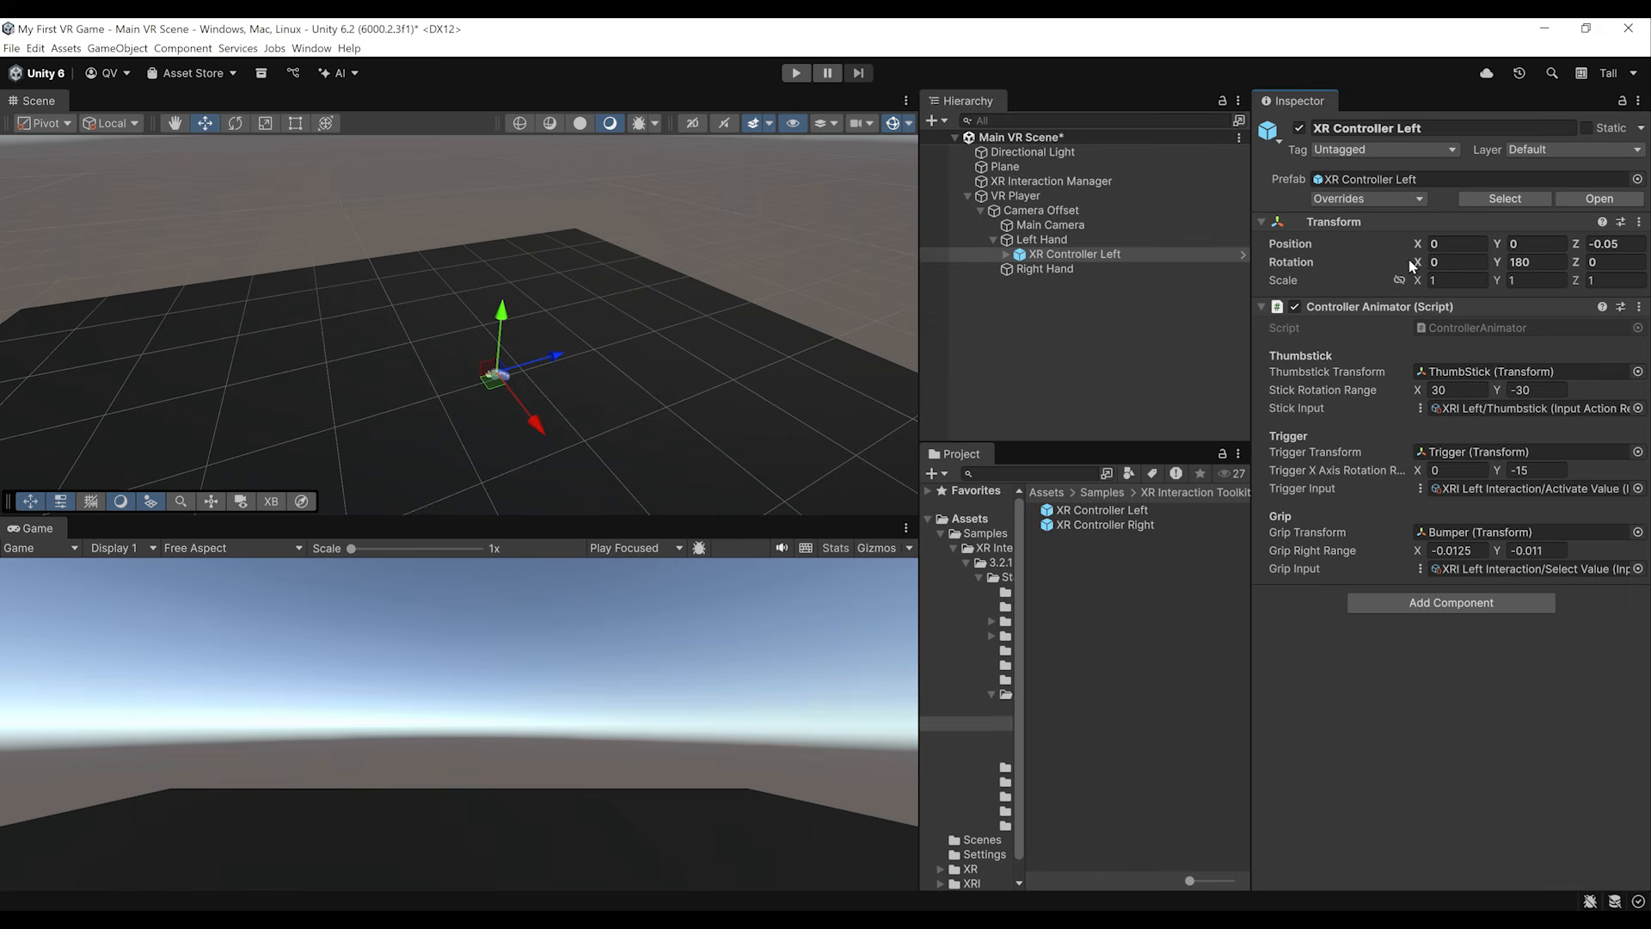
pyautogui.hotkey('ctrl', 's')
# Step: Copy the Transform component of the XR Controller Right prefab asset
pyautogui.click(1106, 525)
pyautogui.rightClick(1338, 287)
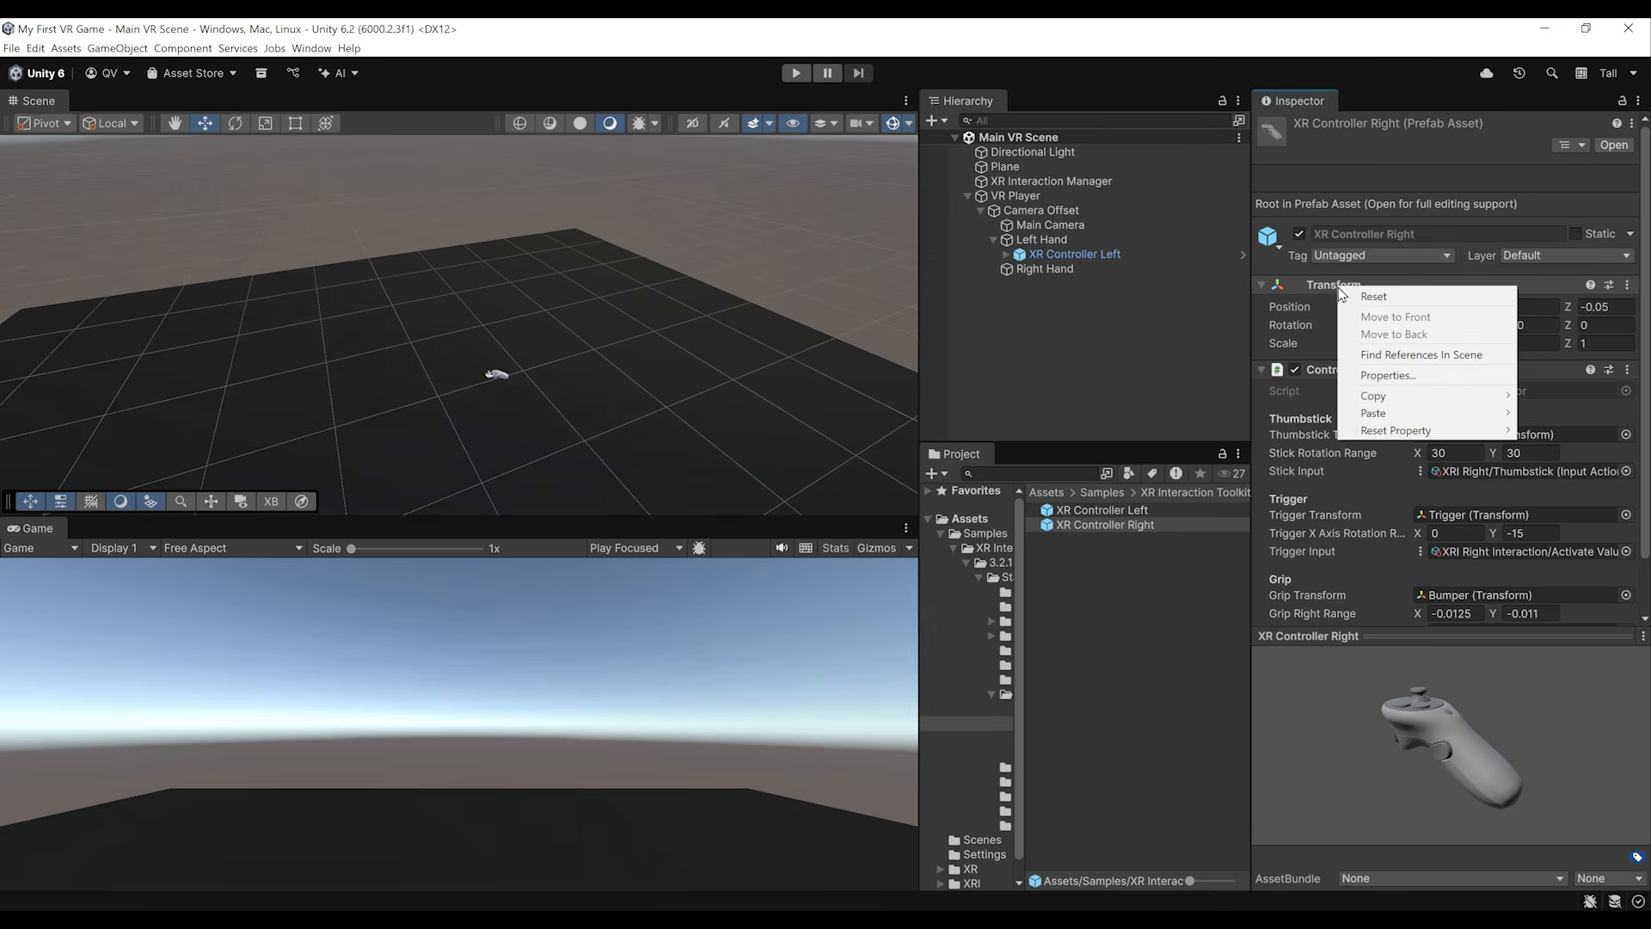
pyautogui.moveTo(1373, 398)
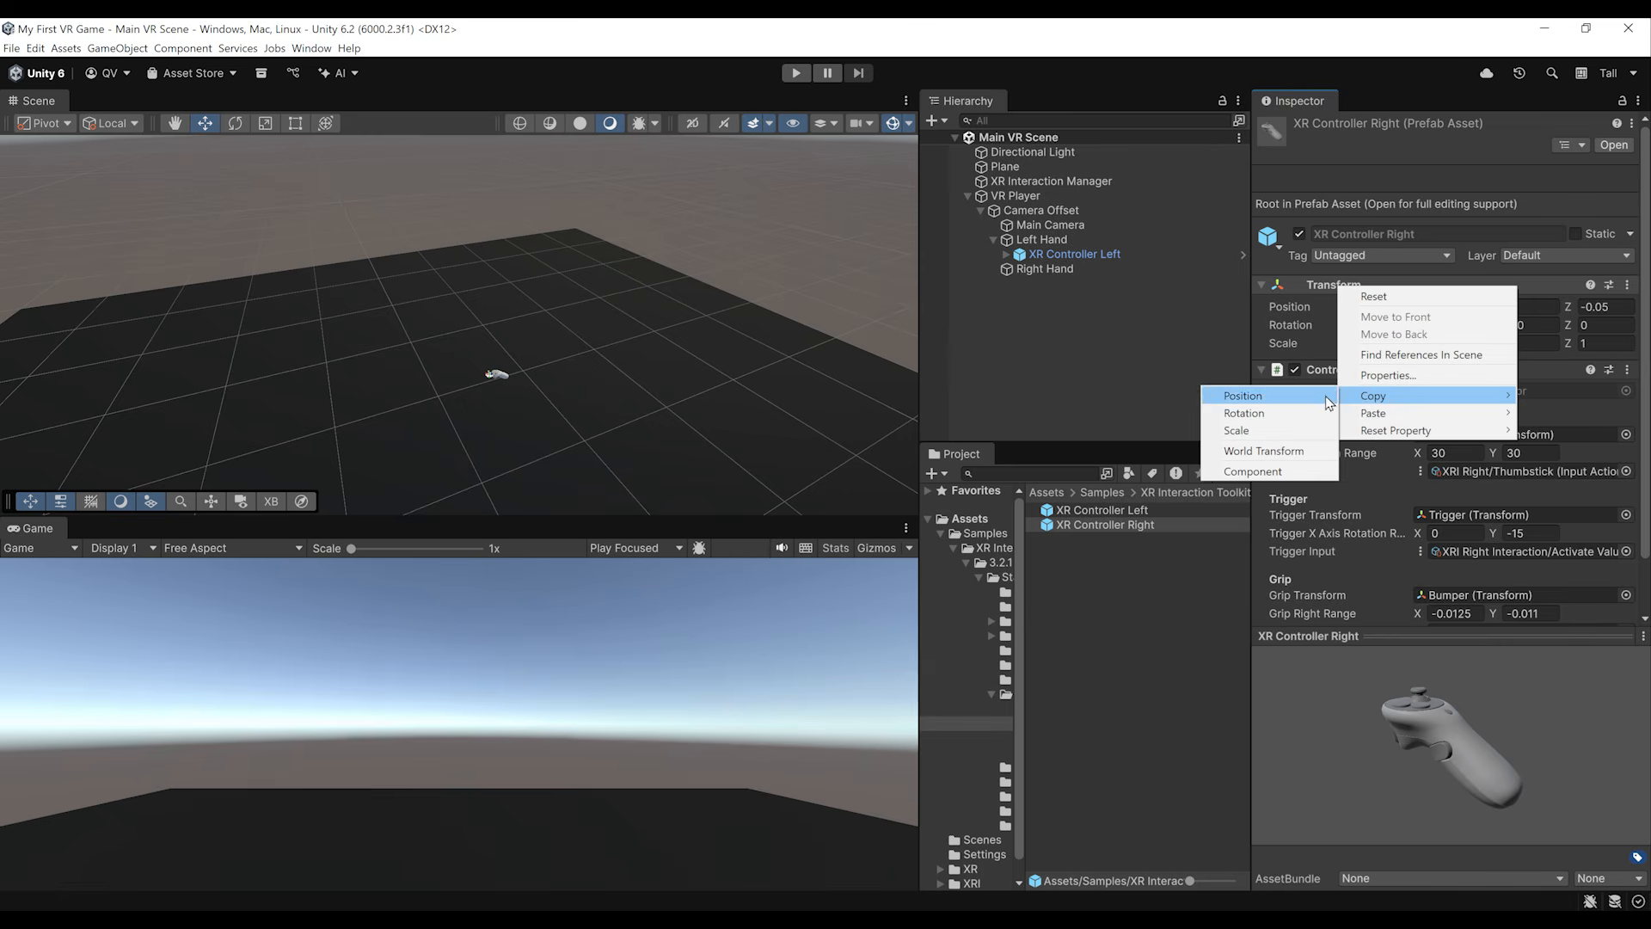
pyautogui.click(1253, 472)
# Step: Place the XR Controller Right prefab under Right Hand with the copied Transform component values and save the scene
pyautogui.moveTo(1110, 525); pyautogui.dragTo(1051, 271)
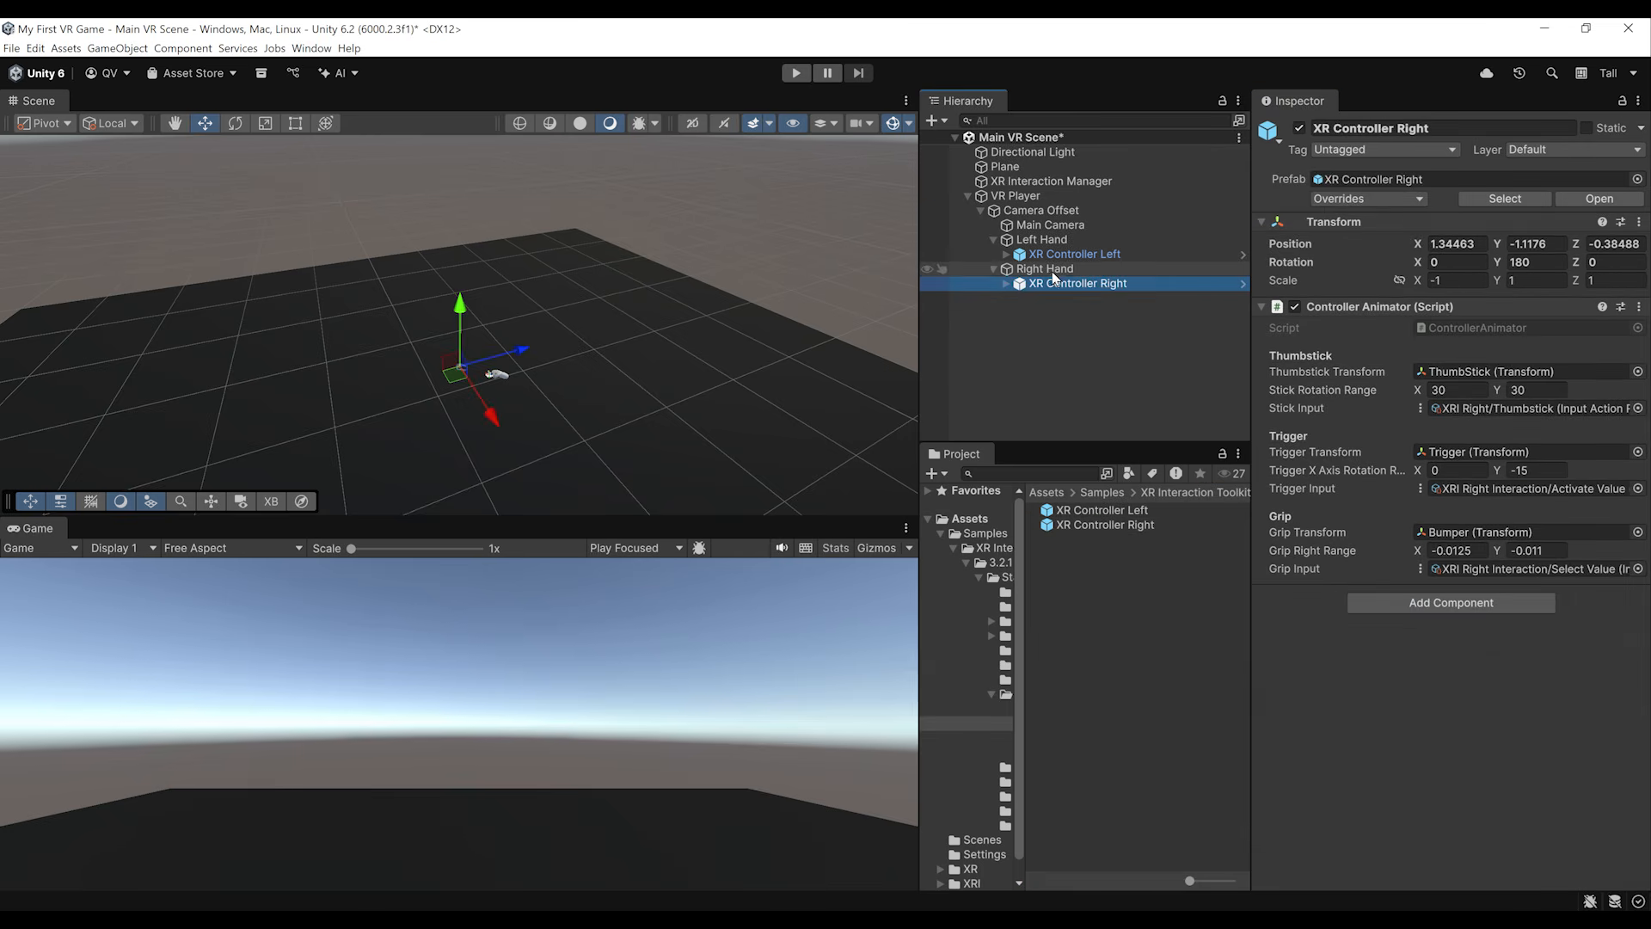
pyautogui.rightClick(1329, 228)
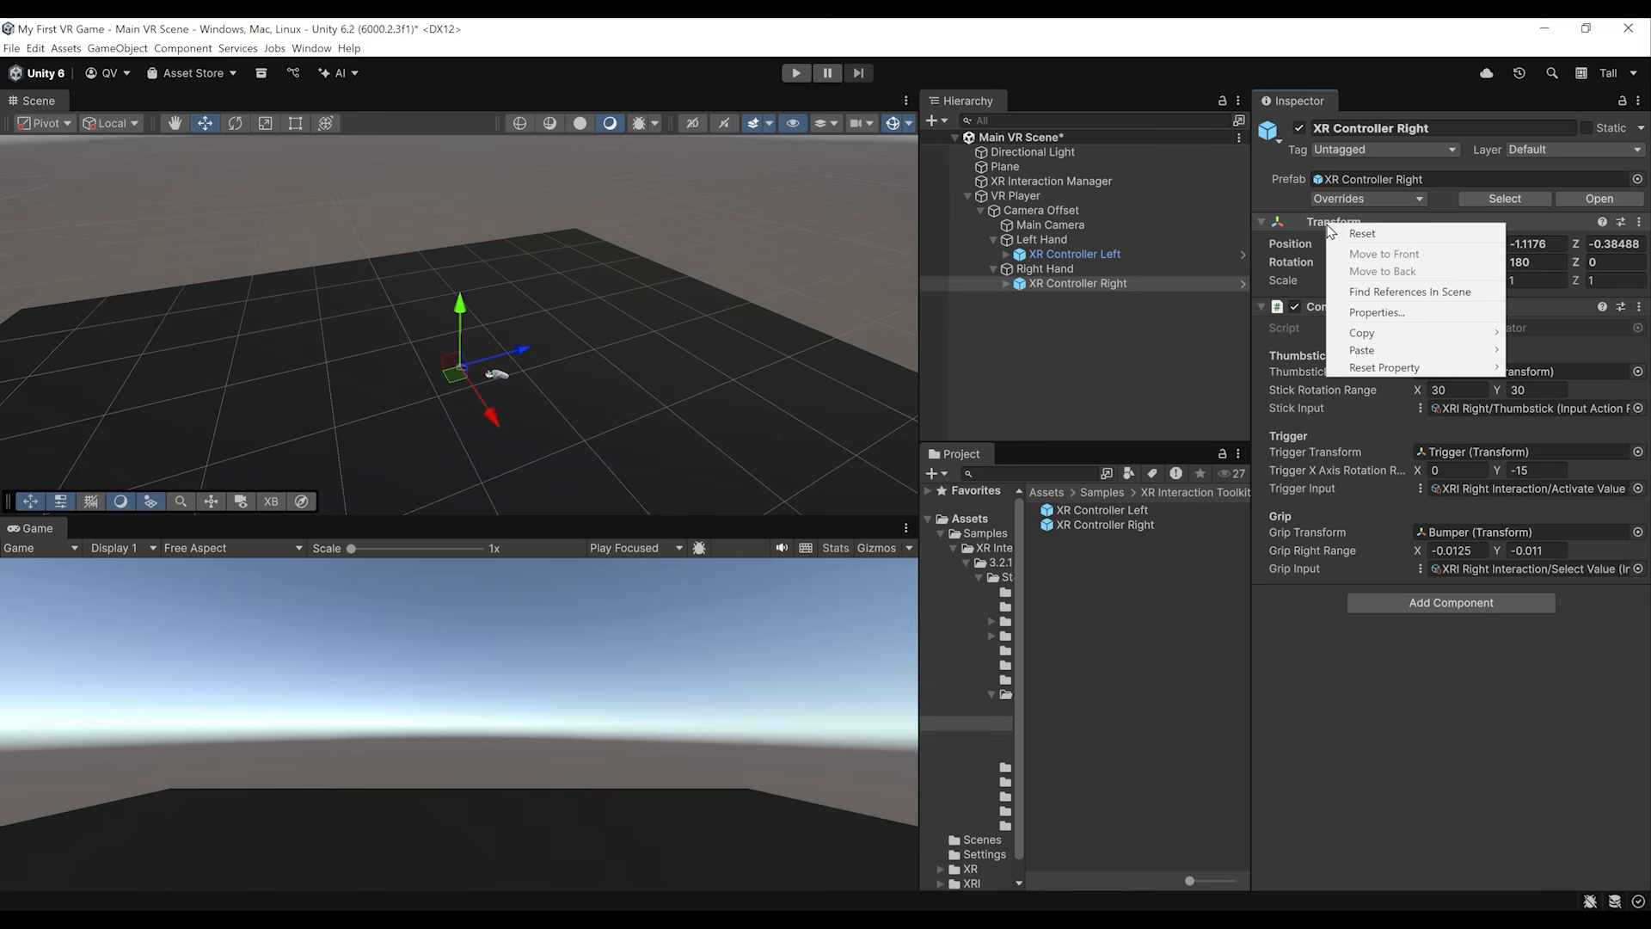
pyautogui.moveTo(1362, 350)
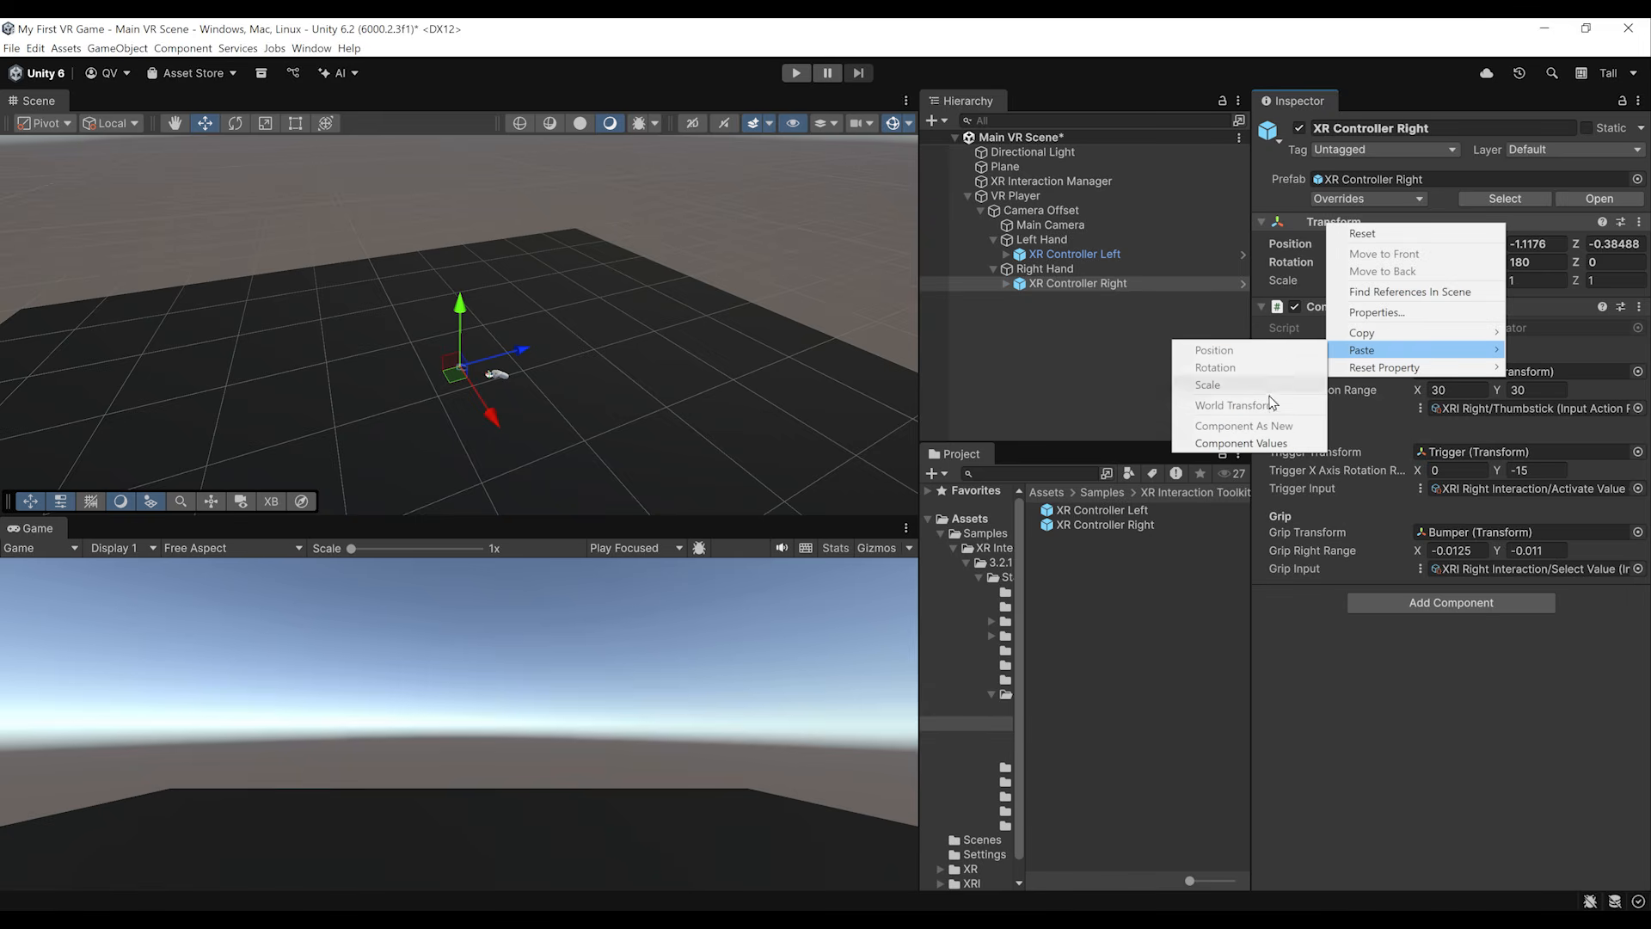
pyautogui.click(1238, 441)
pyautogui.hotkey('ctrl', 's')
# Step: Compare the component values of XR Controller Left and XR Controller Right in the player rig
pyautogui.click(1072, 256)
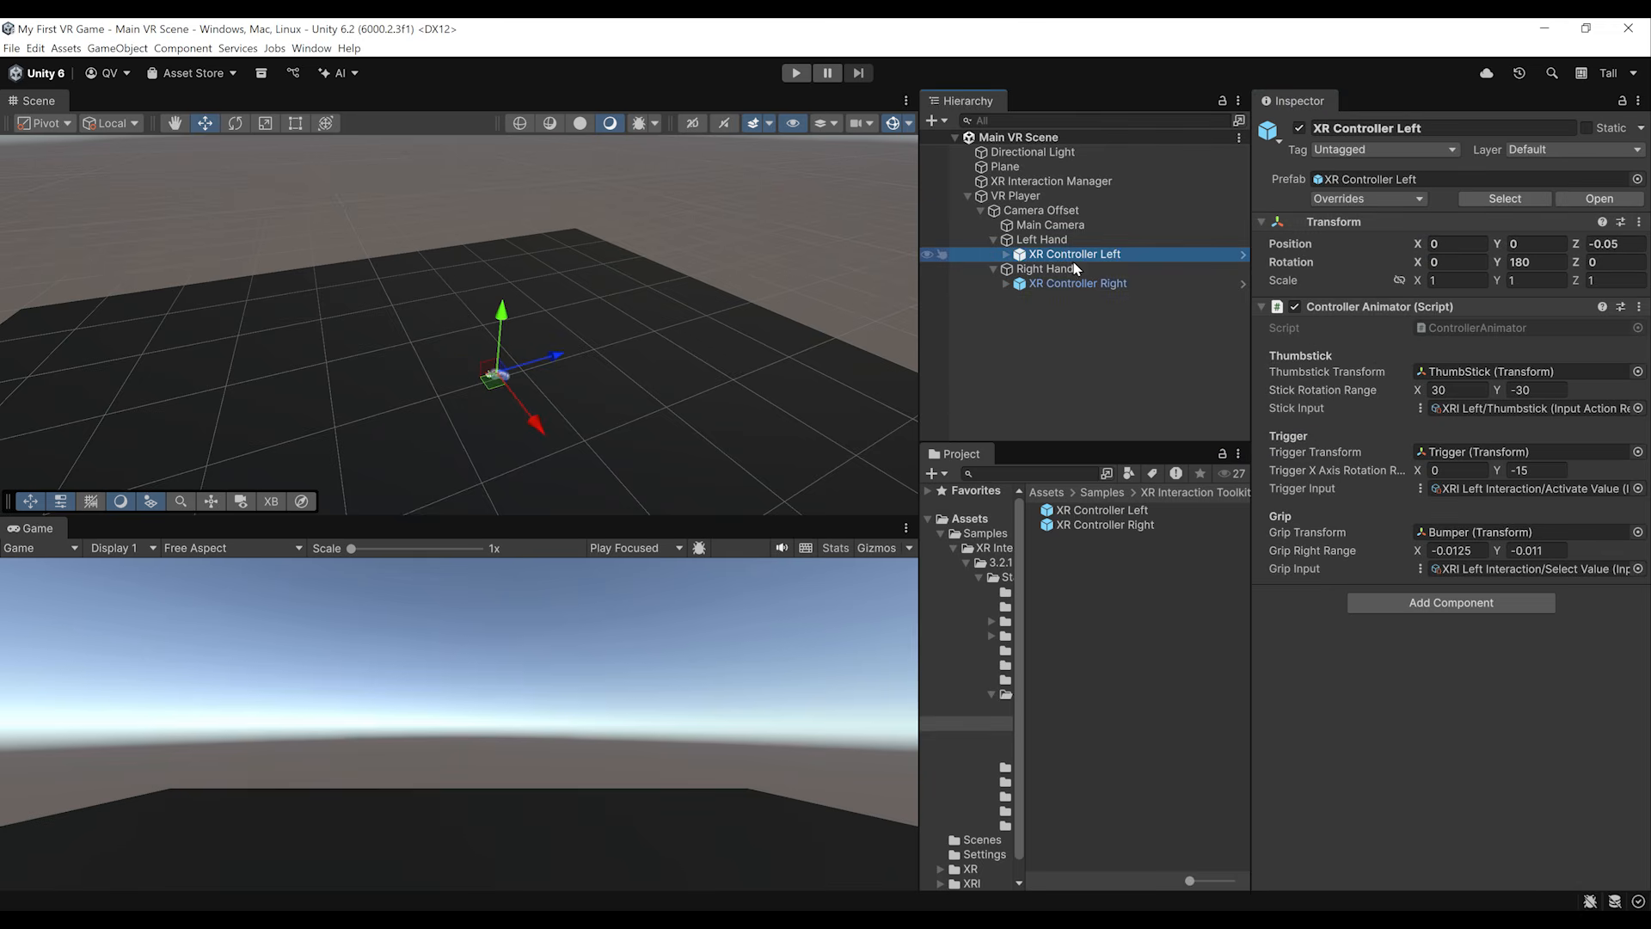
pyautogui.click(1066, 283)
pyautogui.click(1075, 255)
pyautogui.click(1067, 284)
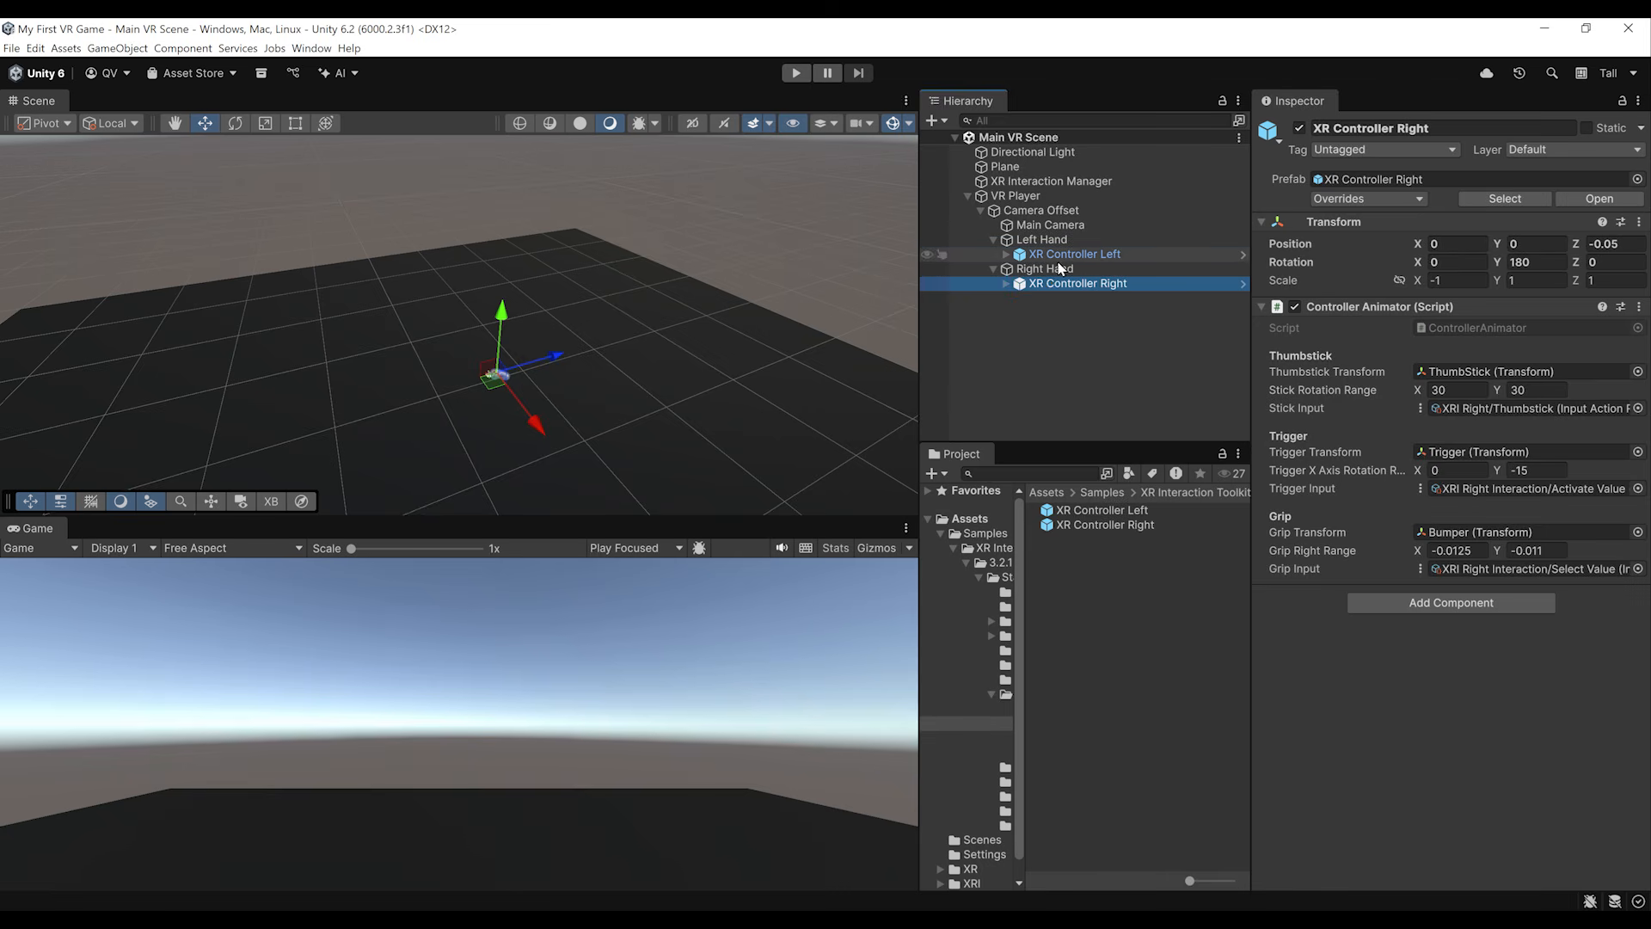
pyautogui.click(1071, 254)
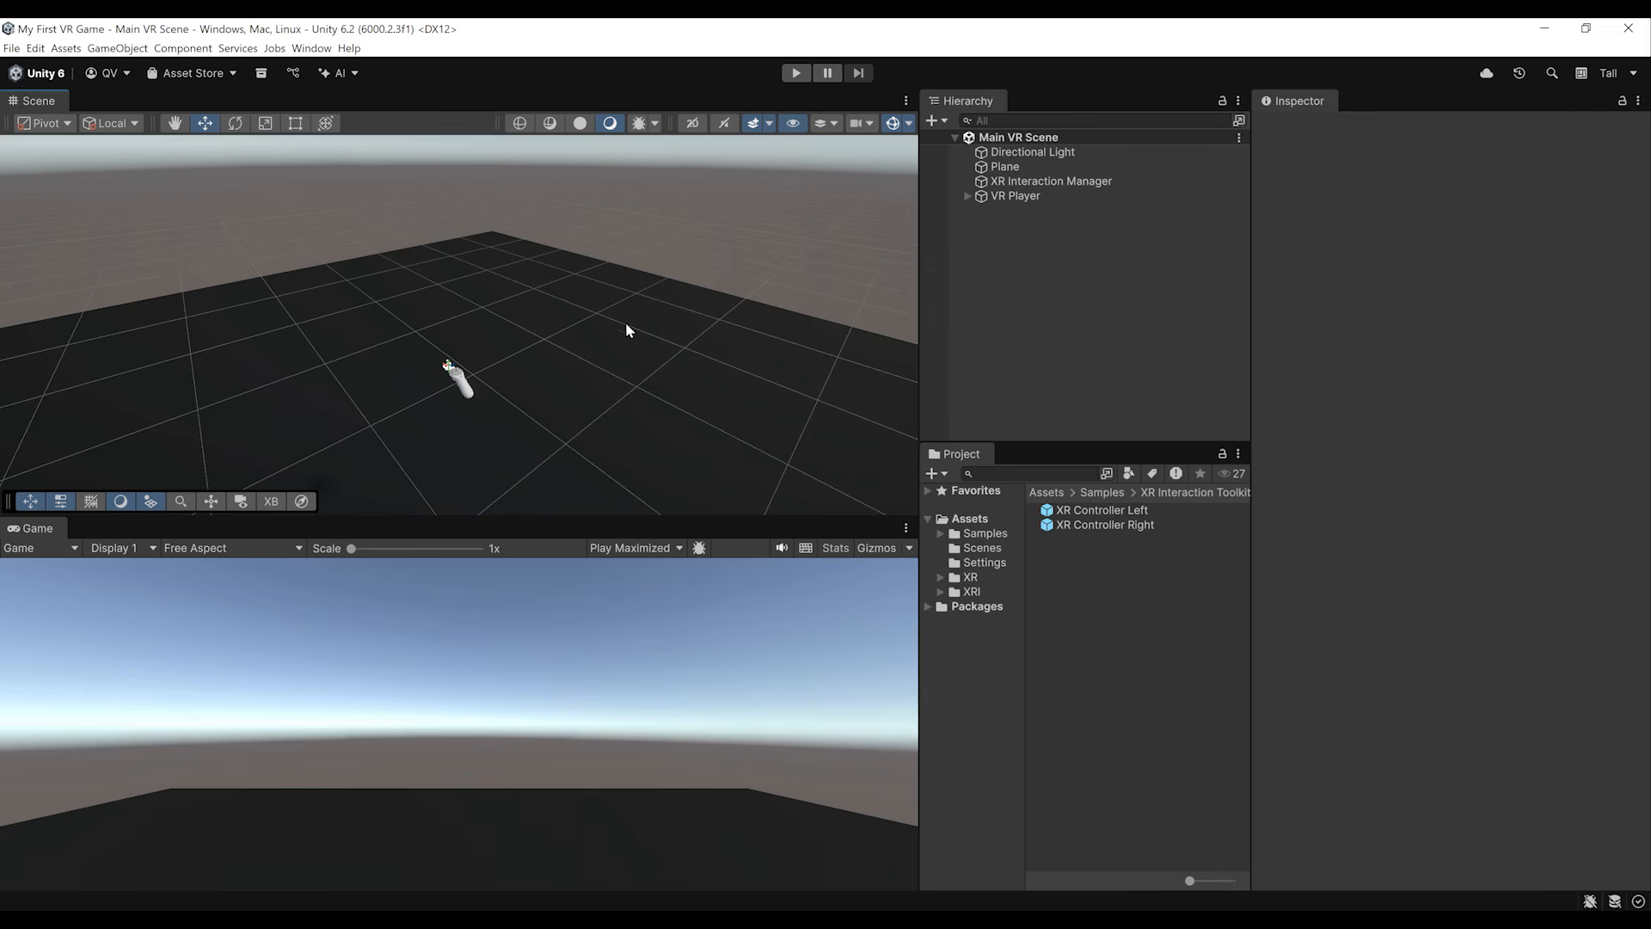
# Step: Replace Scenes/SampleScene with the open Main VR Scene in the Build Profiles scene list
pyautogui.moveTo(626, 322)
pyautogui.mouseDown(button='right')
pyautogui.moveTo(542, 314)
pyautogui.moveTo(607, 341)
pyautogui.mouseUp(button='right')
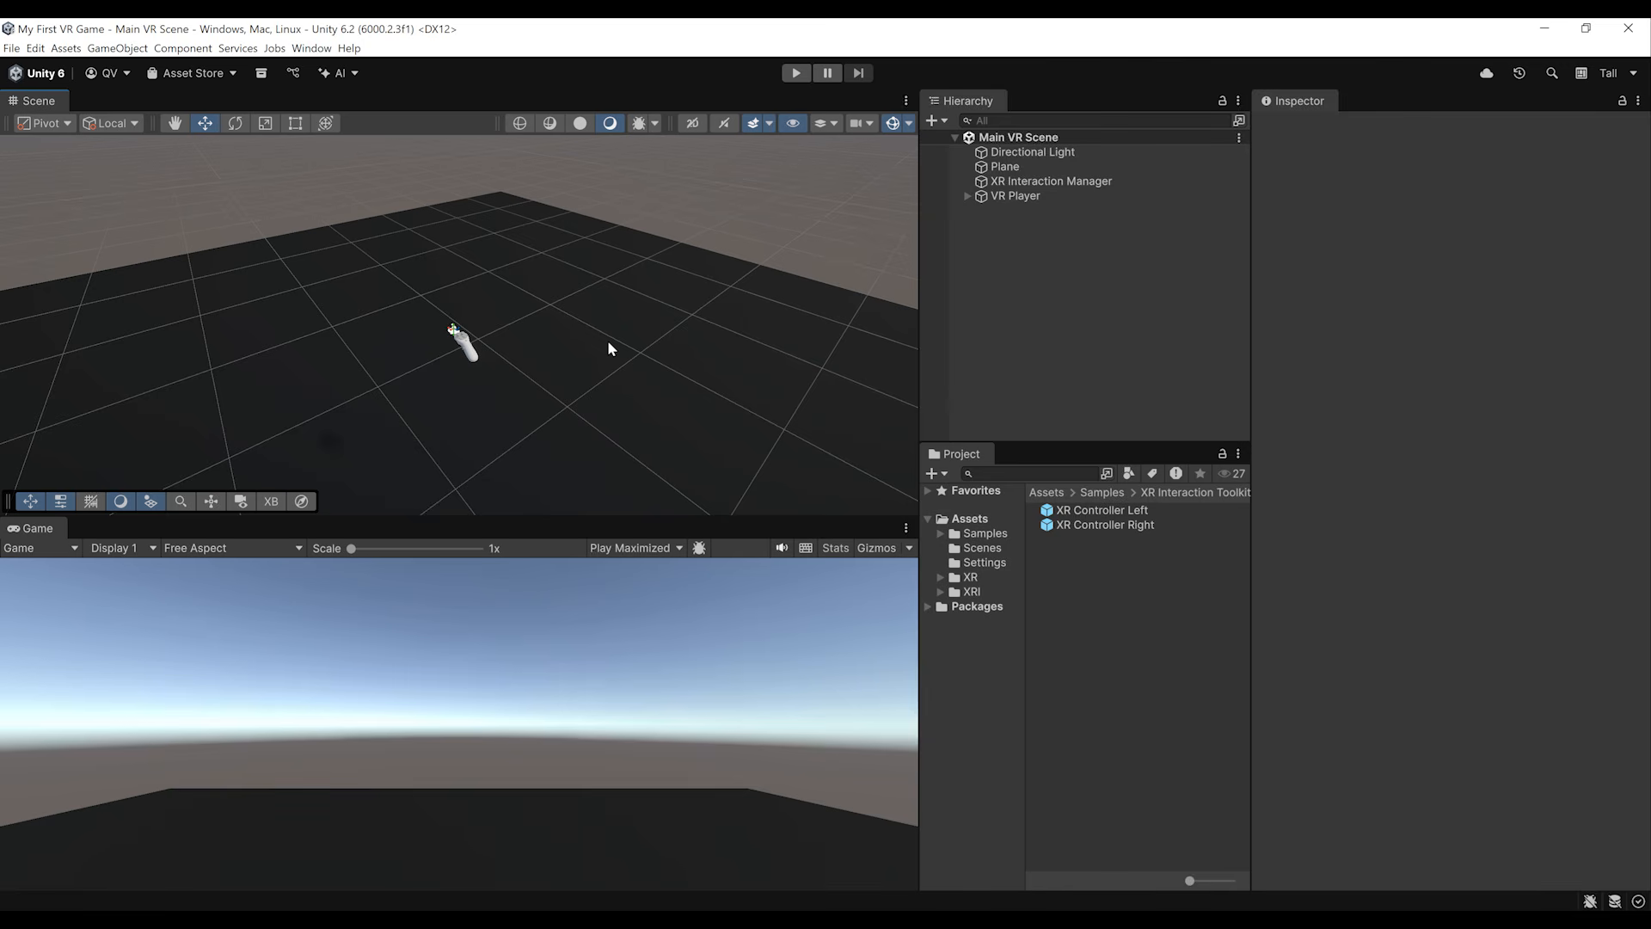
pyautogui.moveTo(609, 344); pyautogui.dragTo(528, 351, button='right')
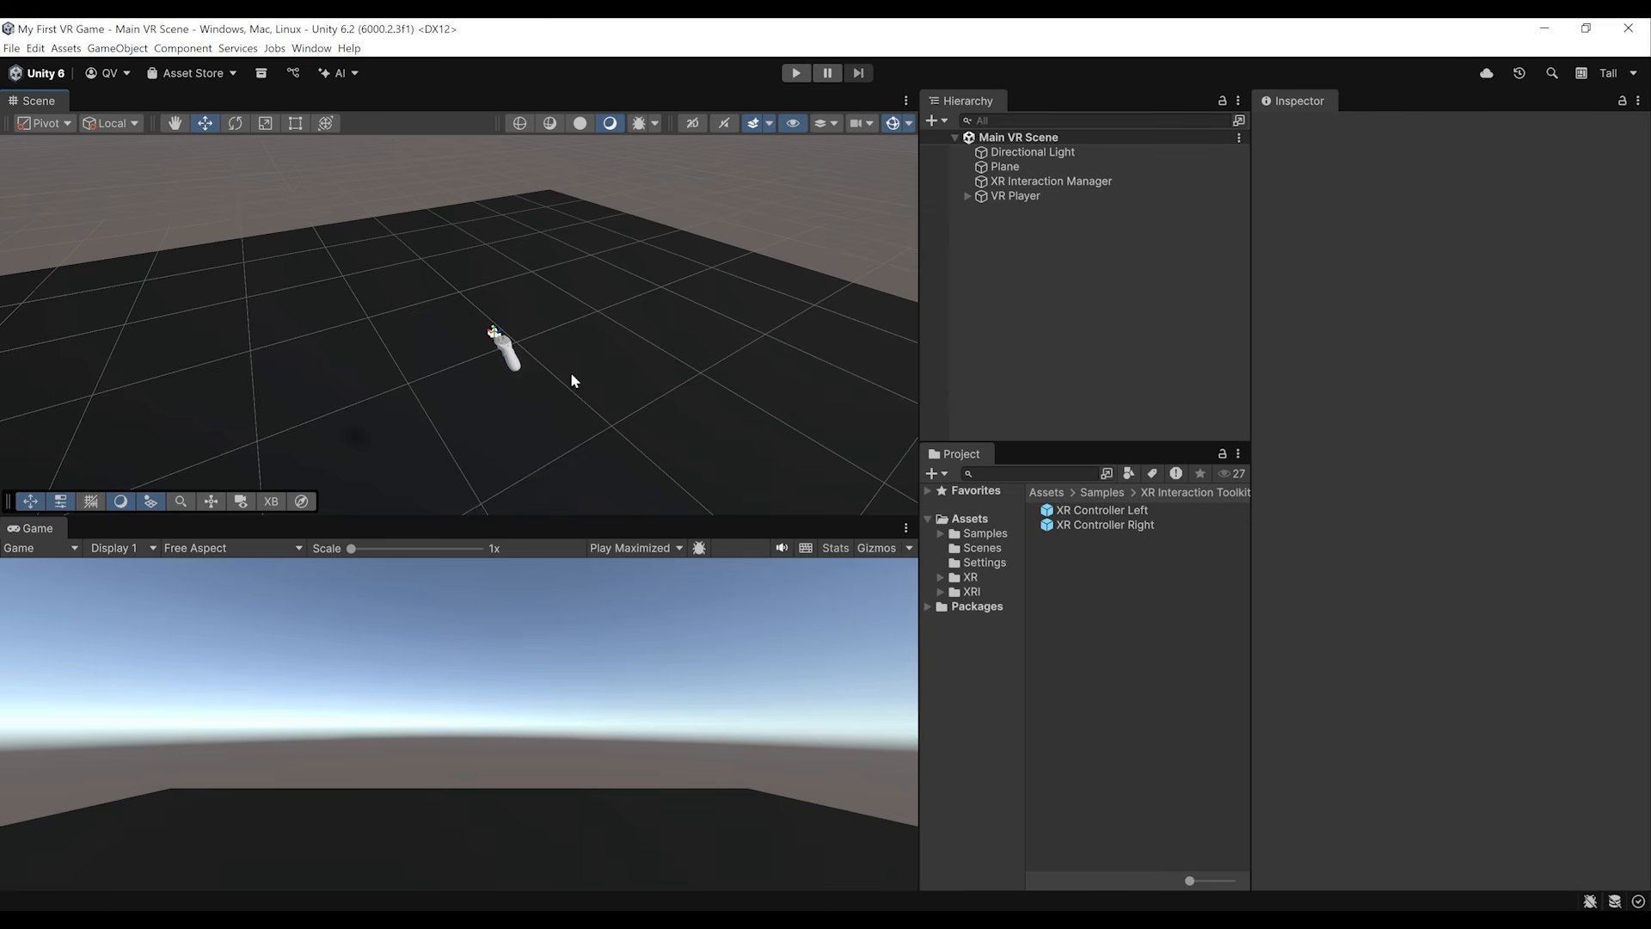
pyautogui.click(12, 48)
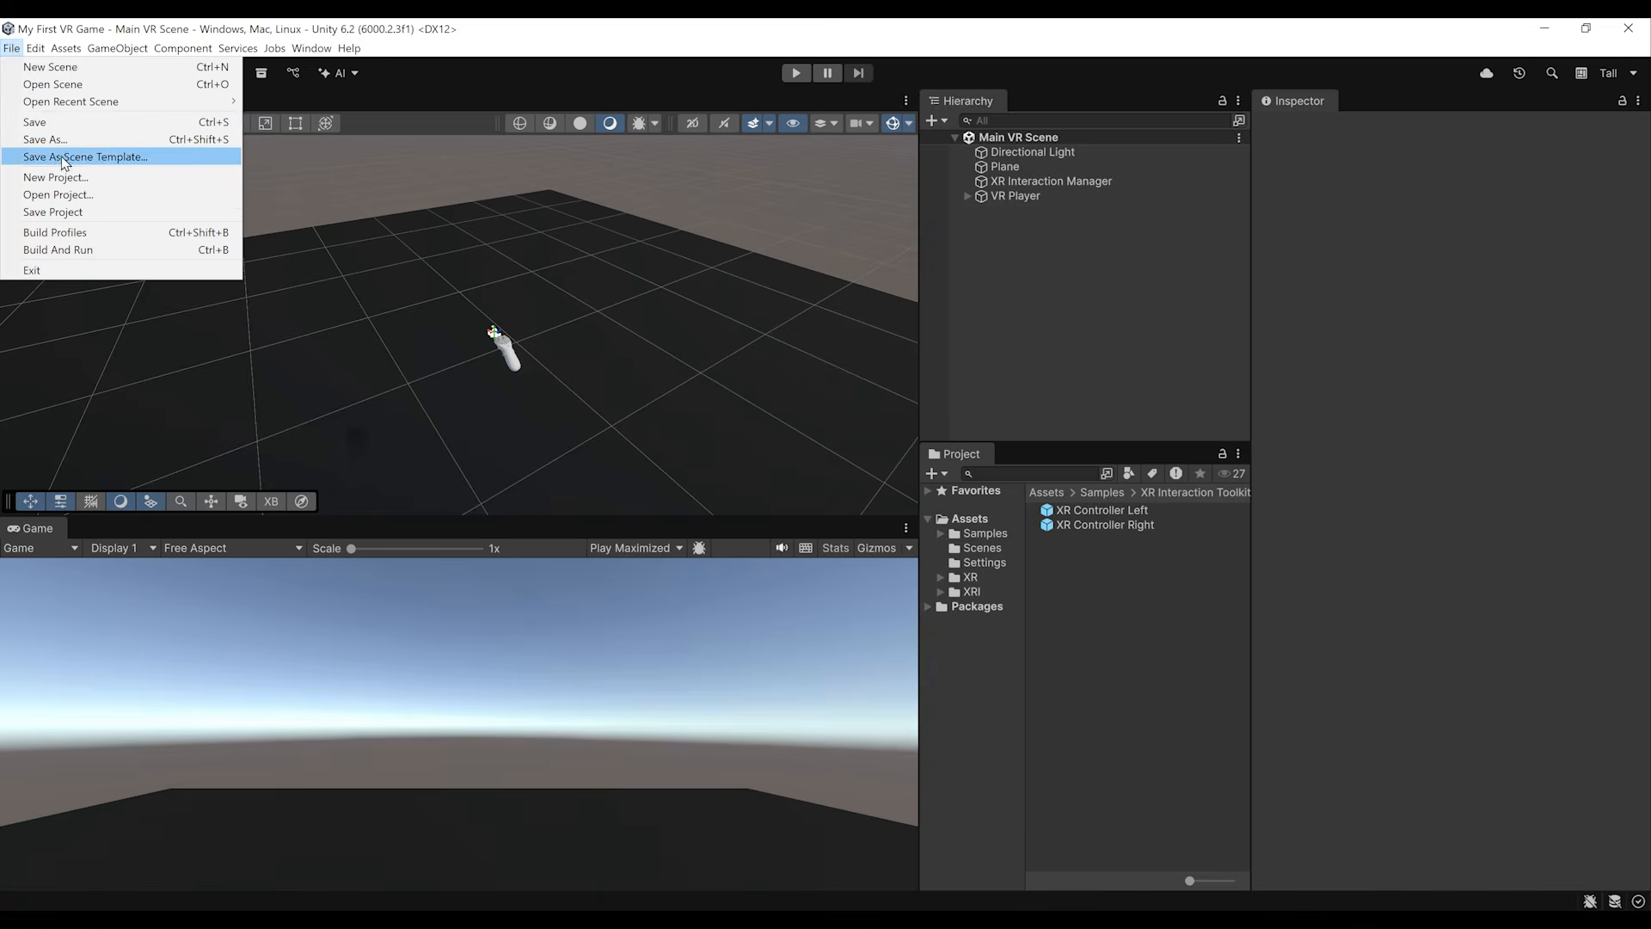
pyautogui.click(85, 240)
pyautogui.moveTo(636, 192); pyautogui.dragTo(424, 175)
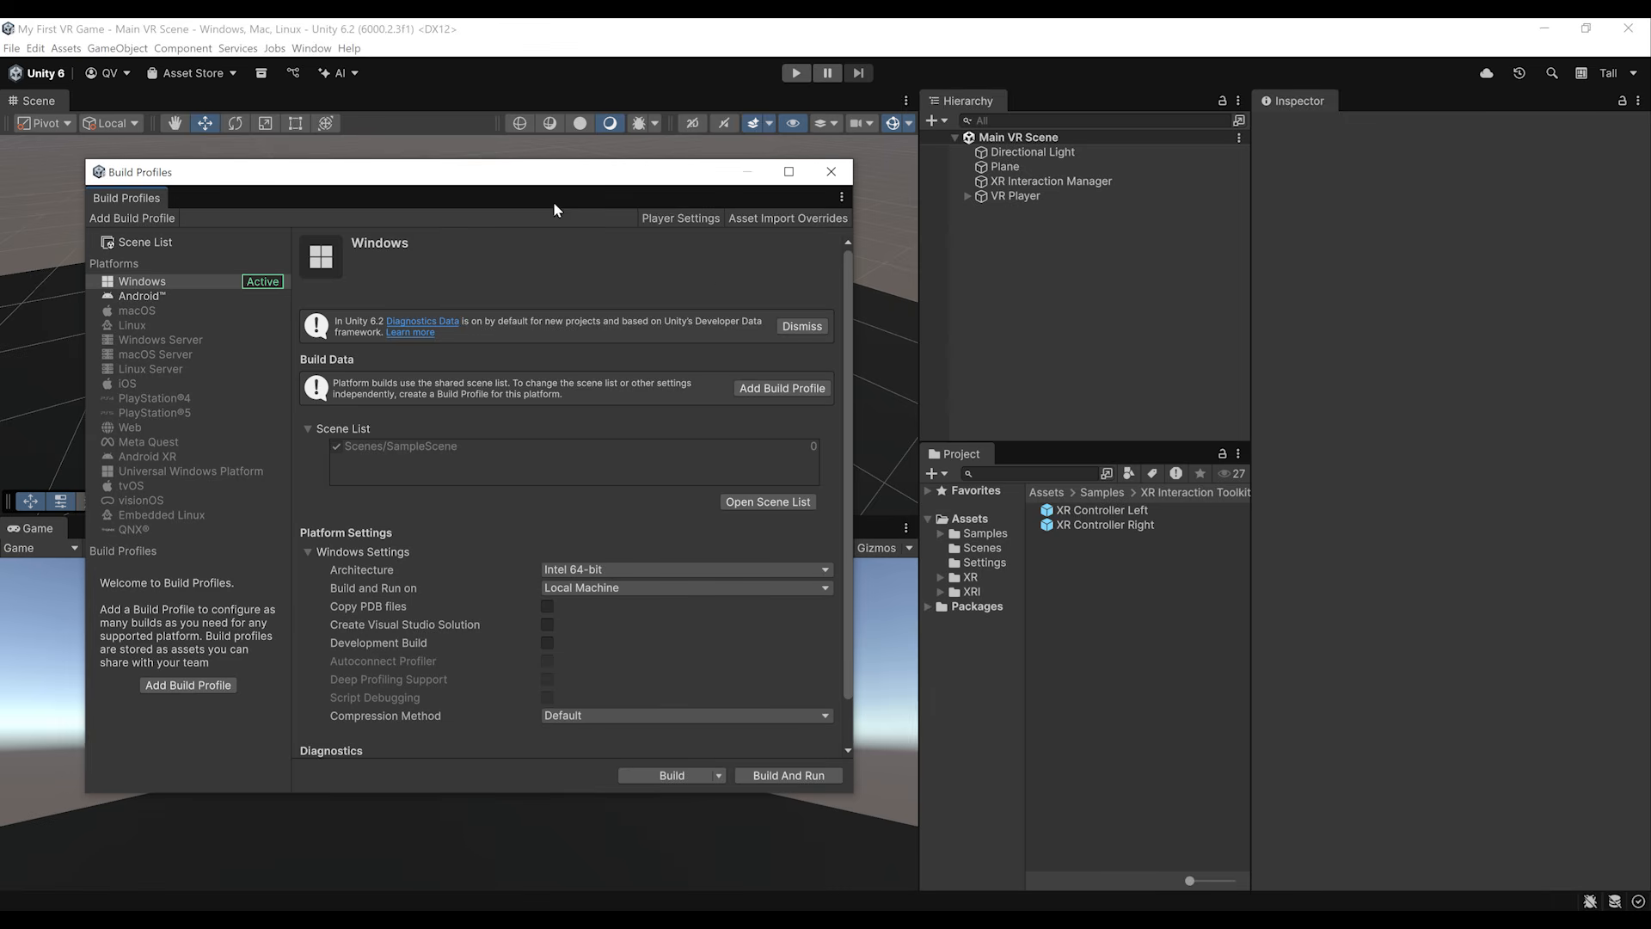
pyautogui.click(772, 501)
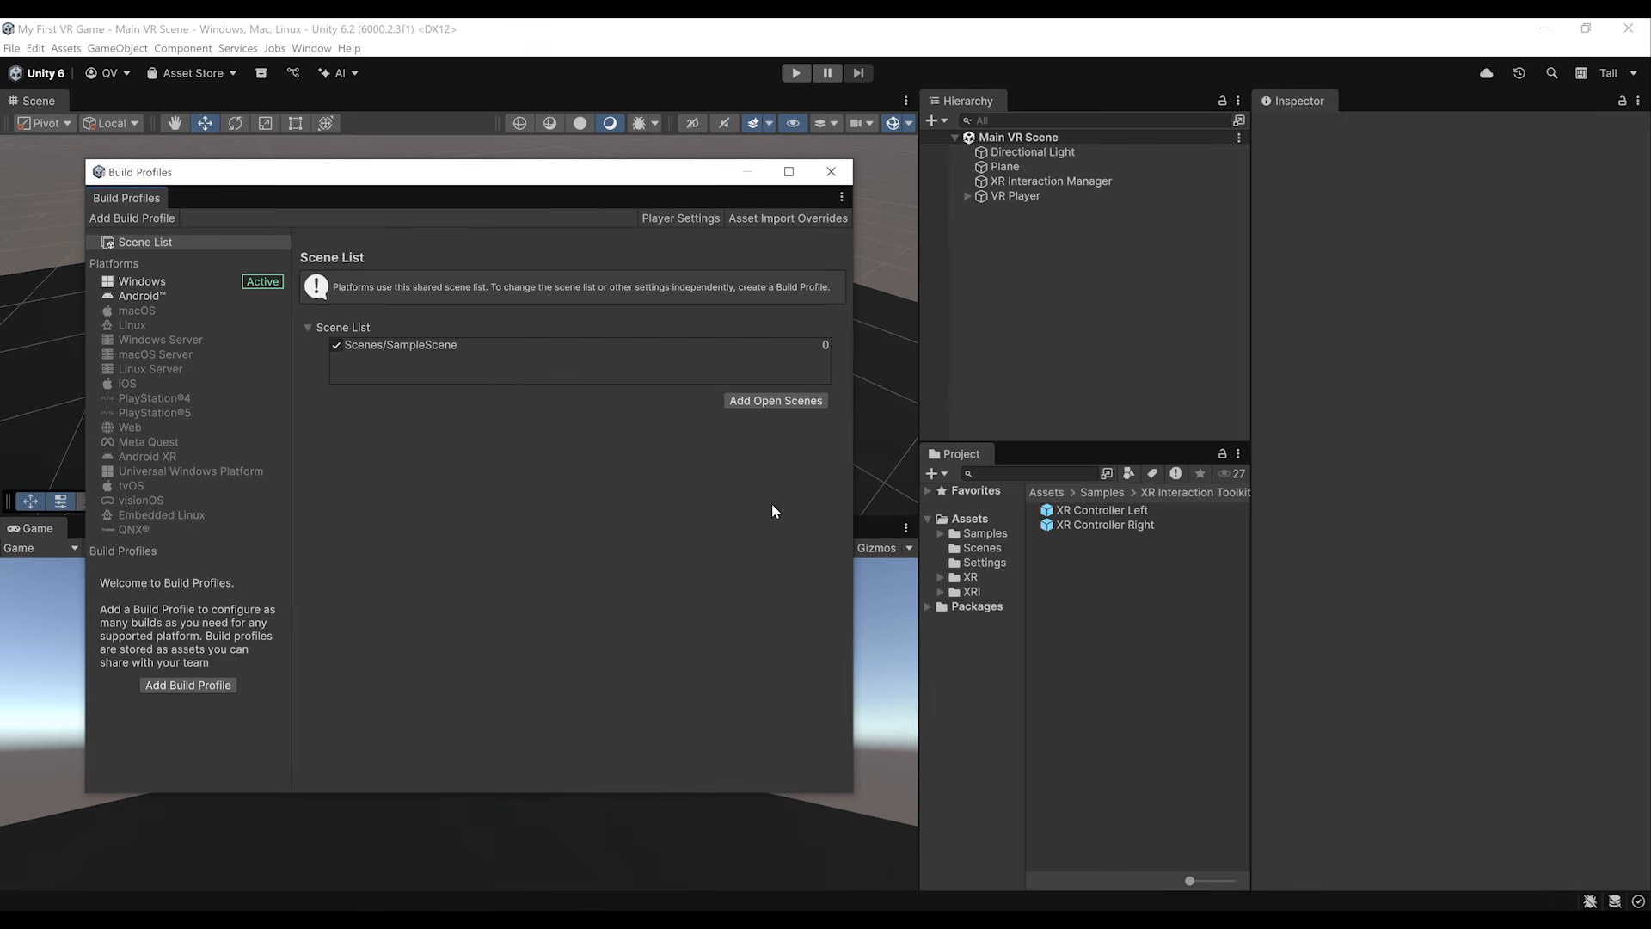
pyautogui.click(425, 345)
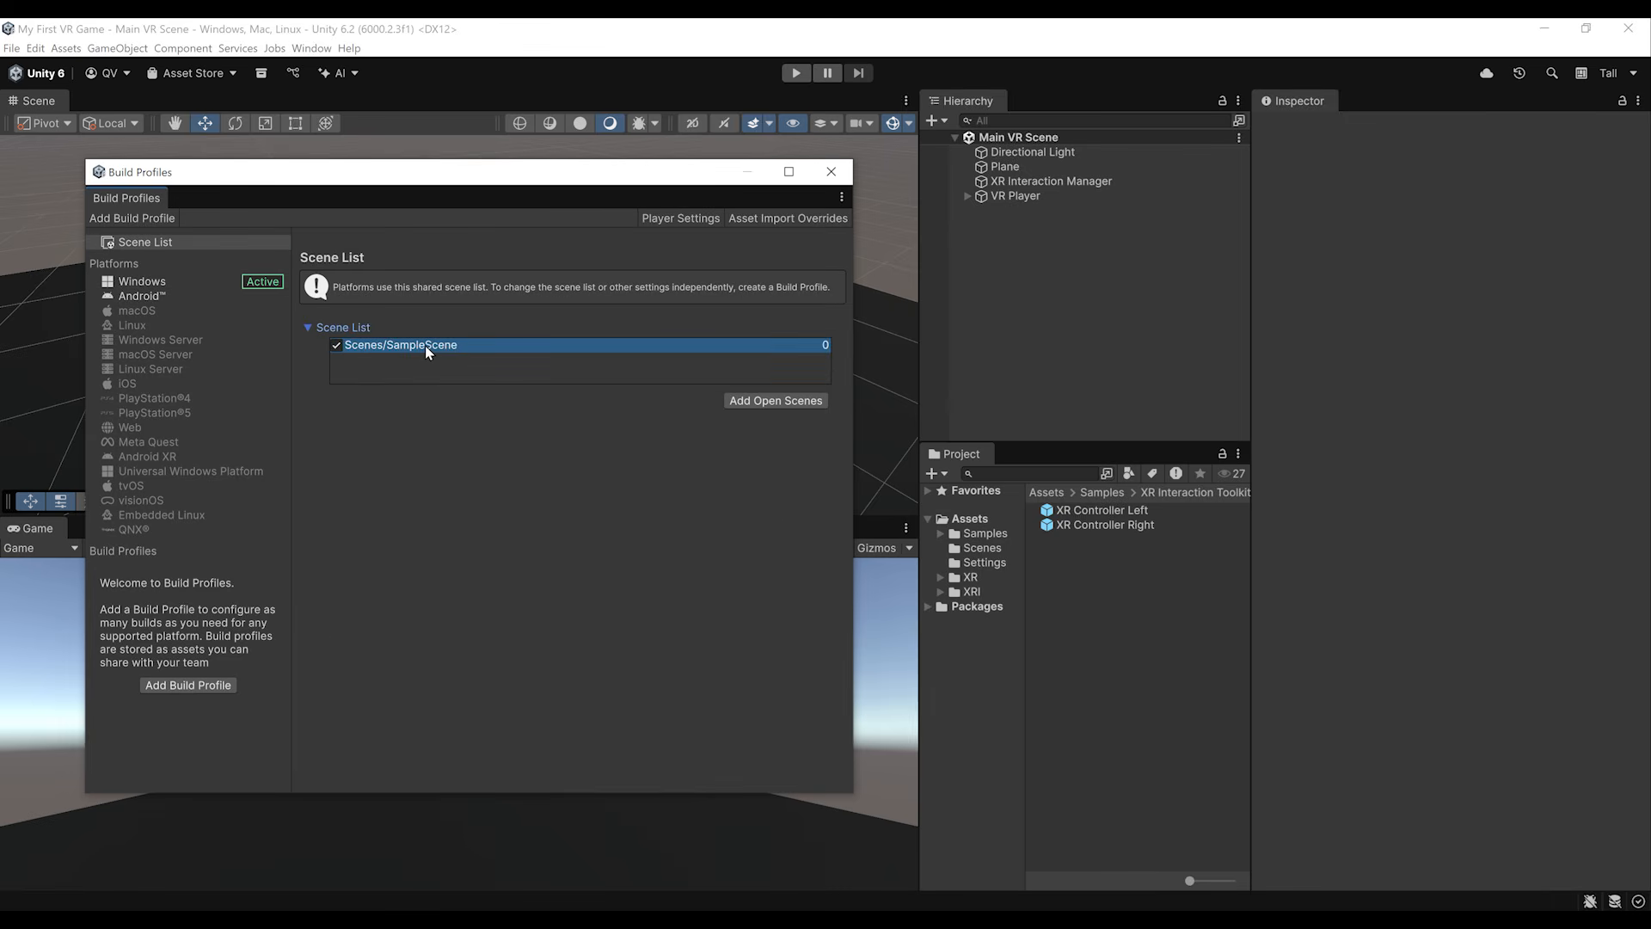
pyautogui.rightClick(424, 345)
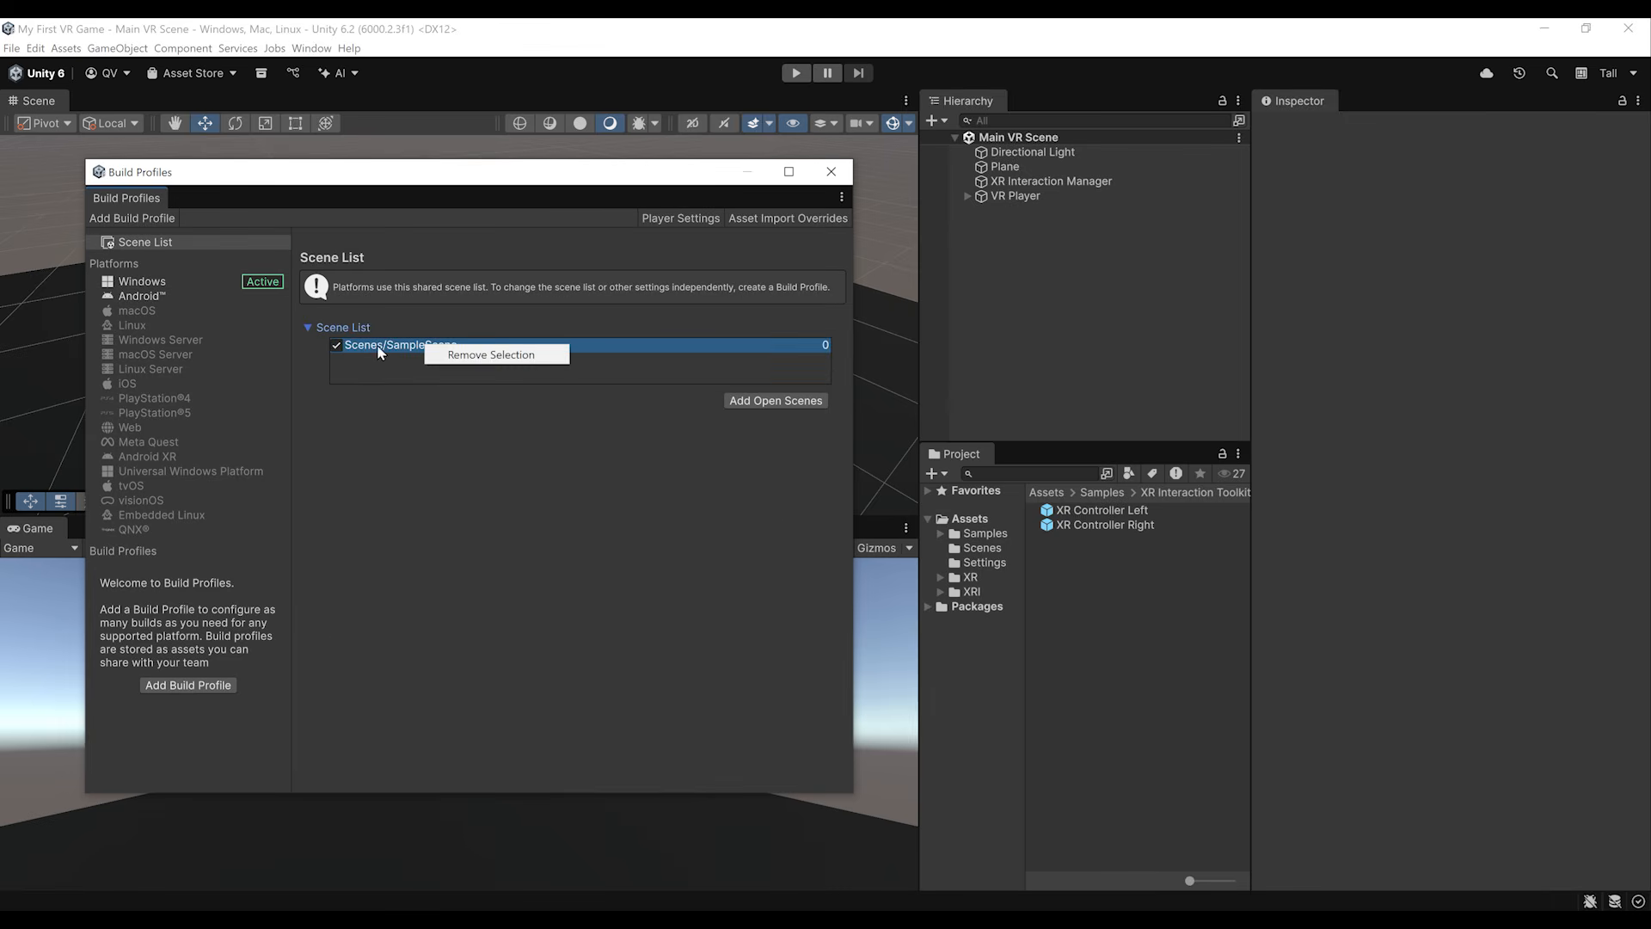
pyautogui.click(472, 356)
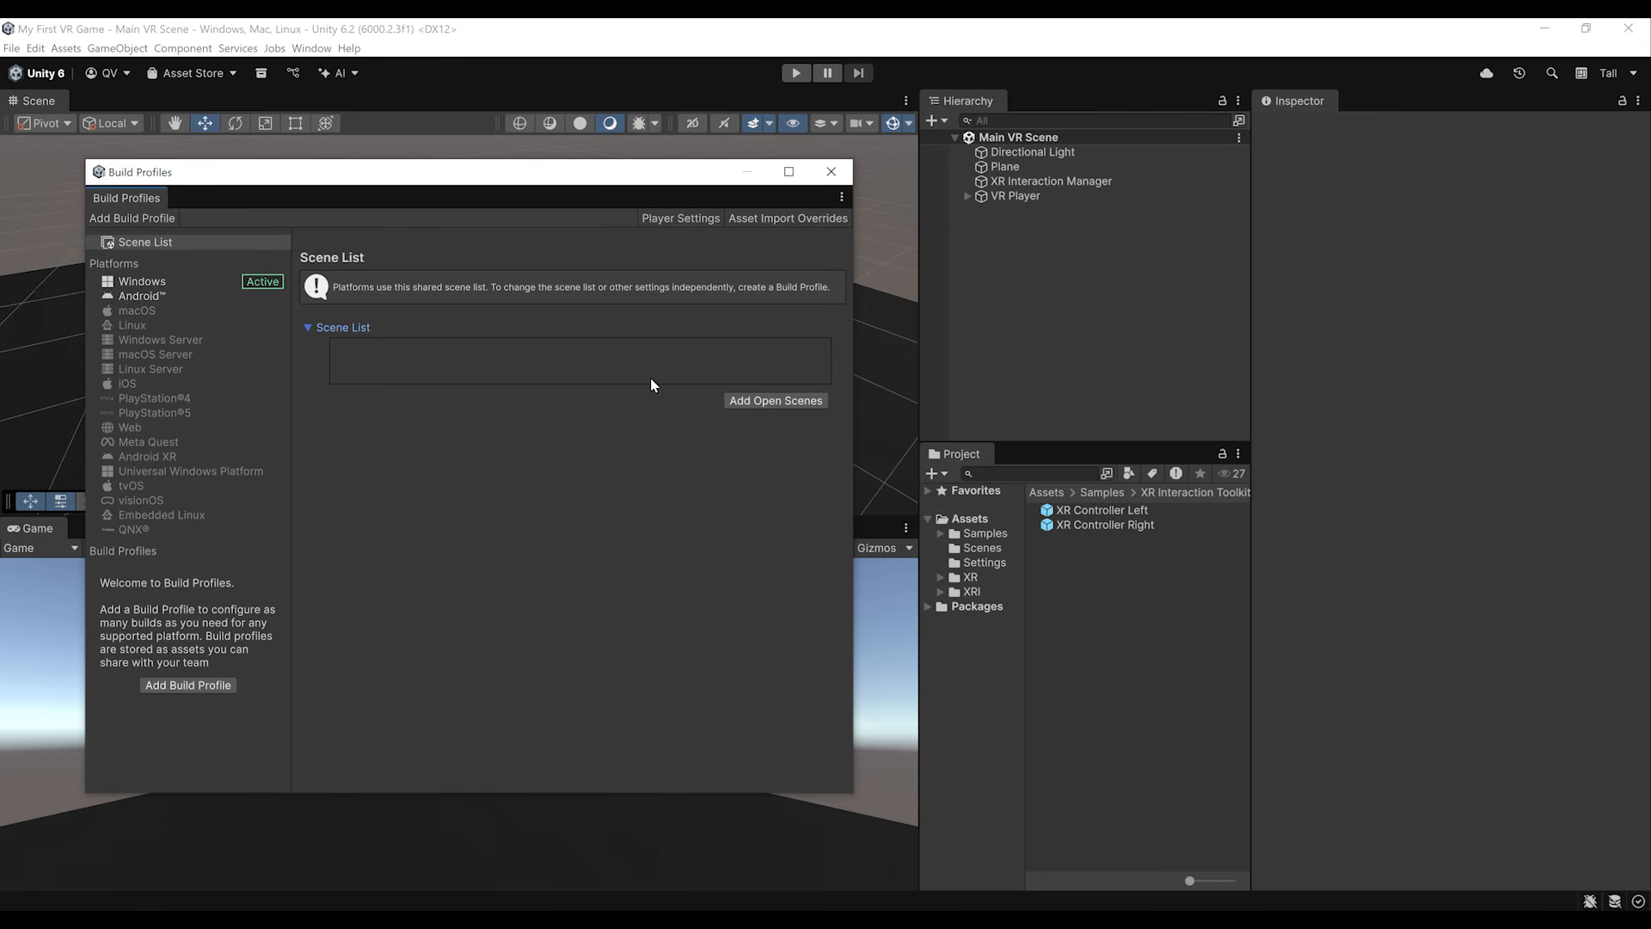
pyautogui.click(774, 401)
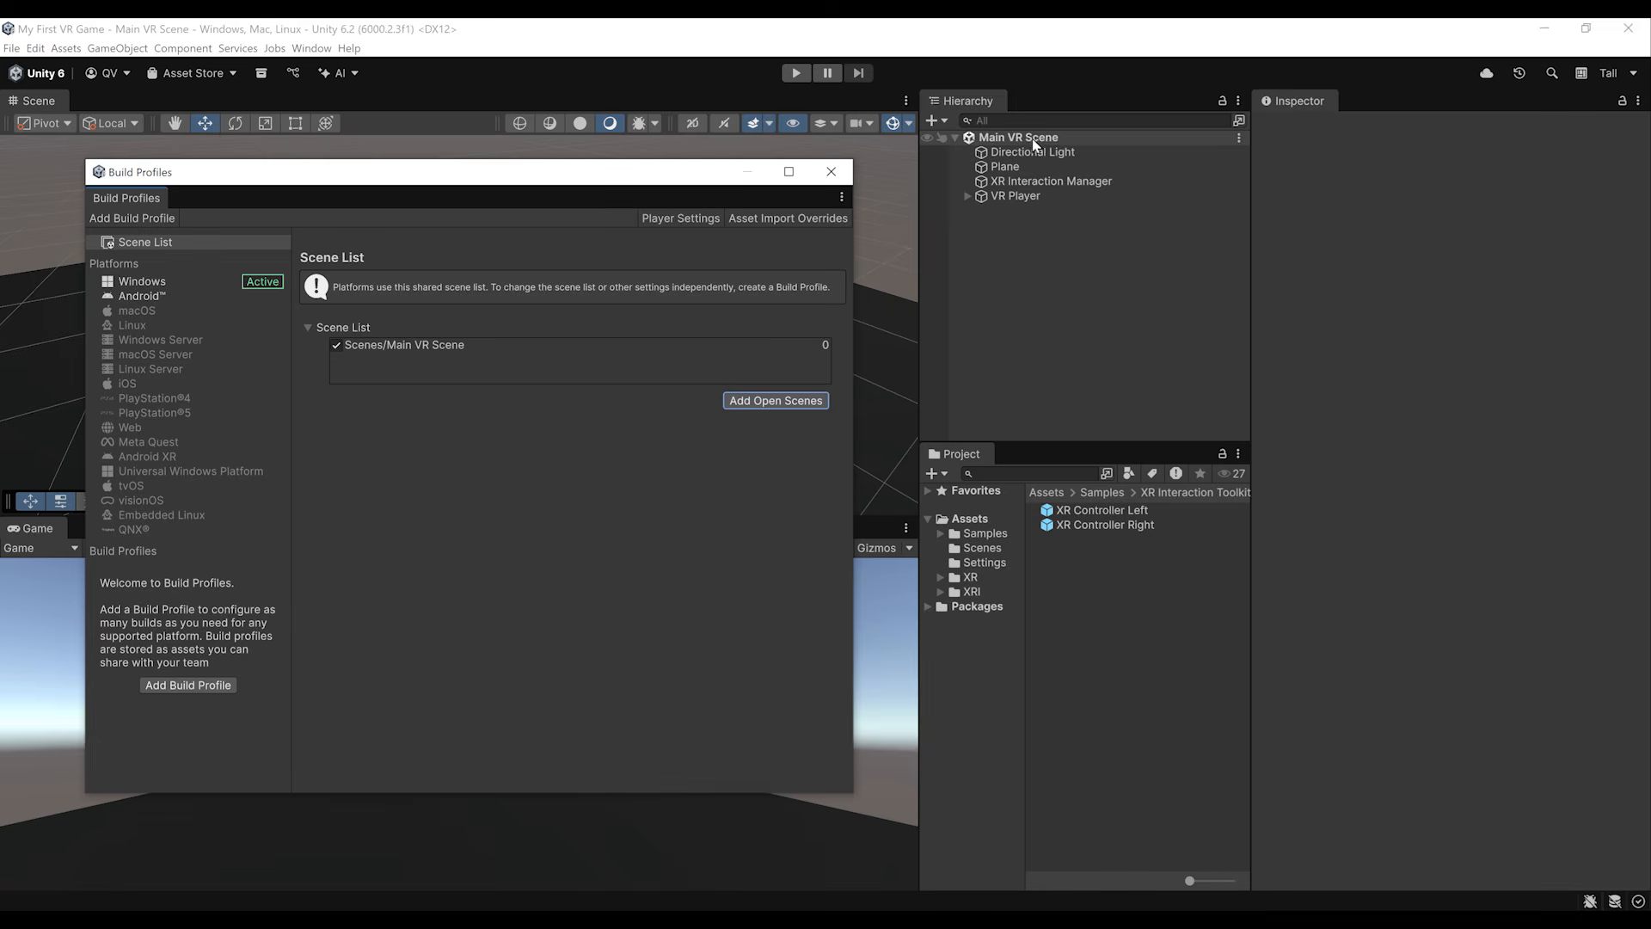
# Step: Switch the active build platform from Windows to Android
pyautogui.click(205, 280)
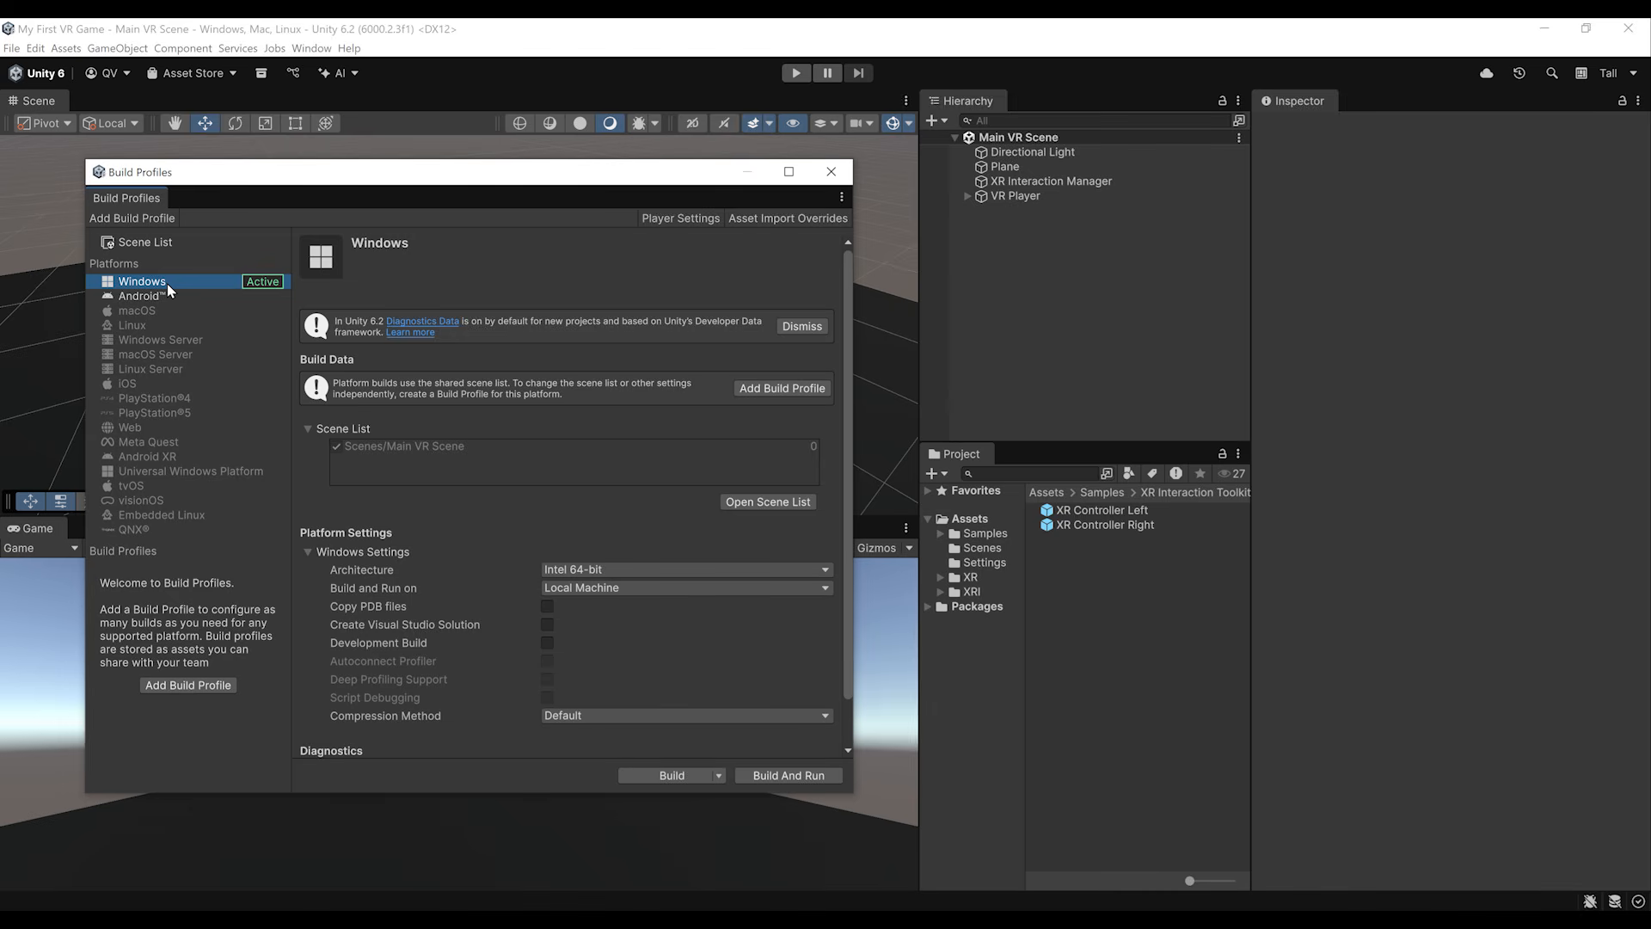
pyautogui.click(142, 296)
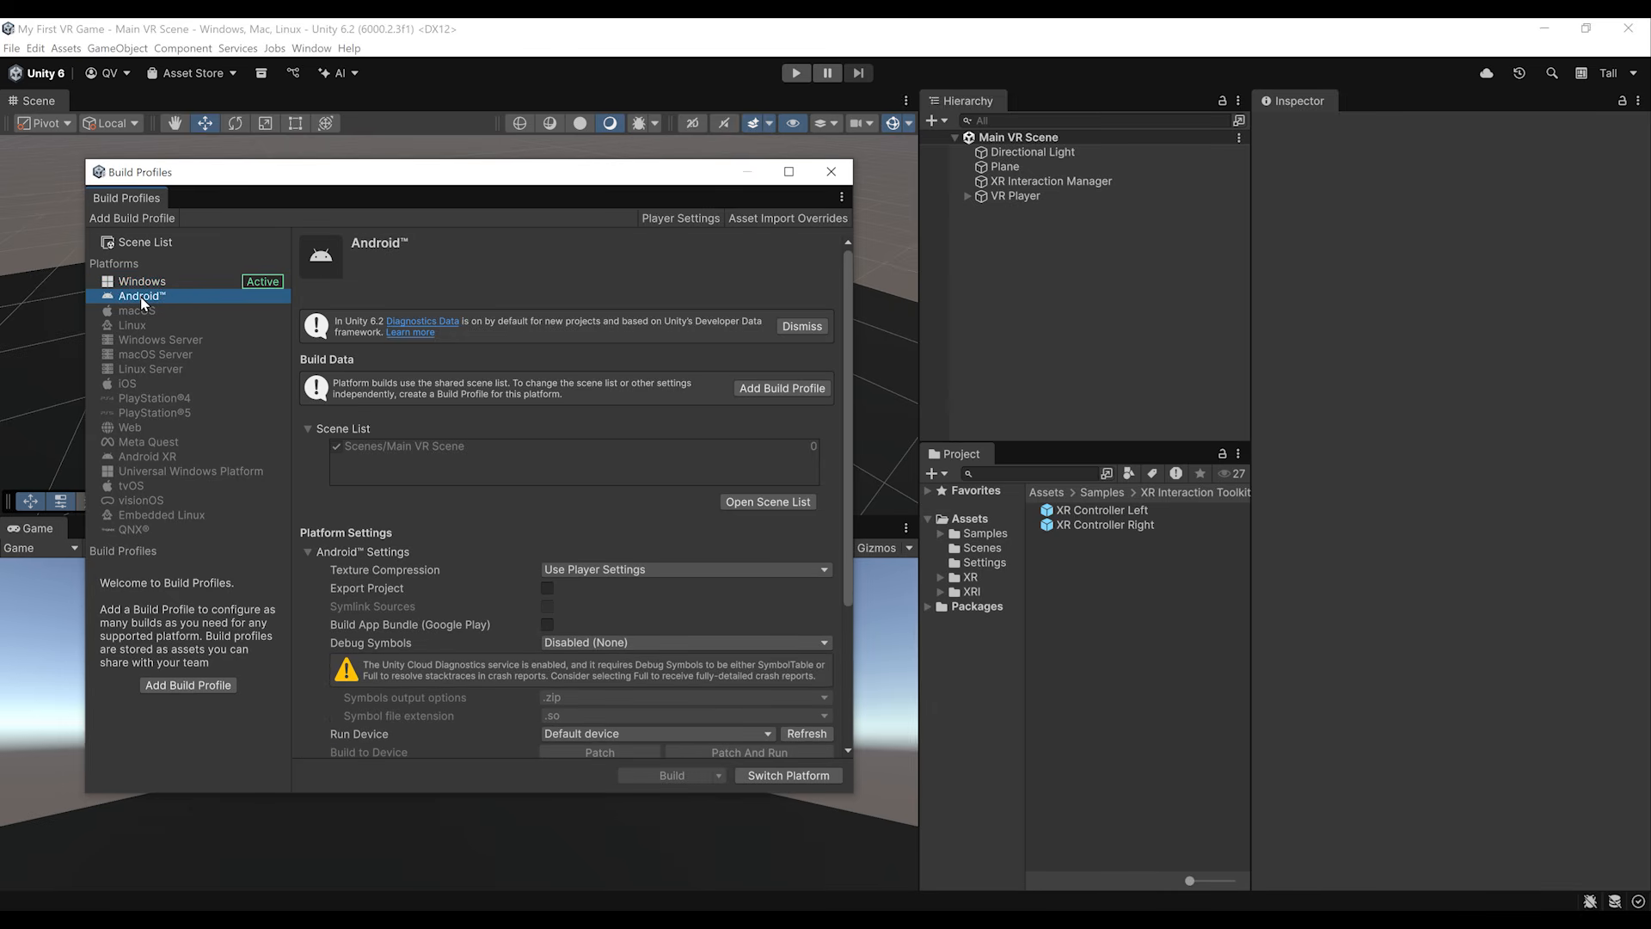
pyautogui.click(778, 774)
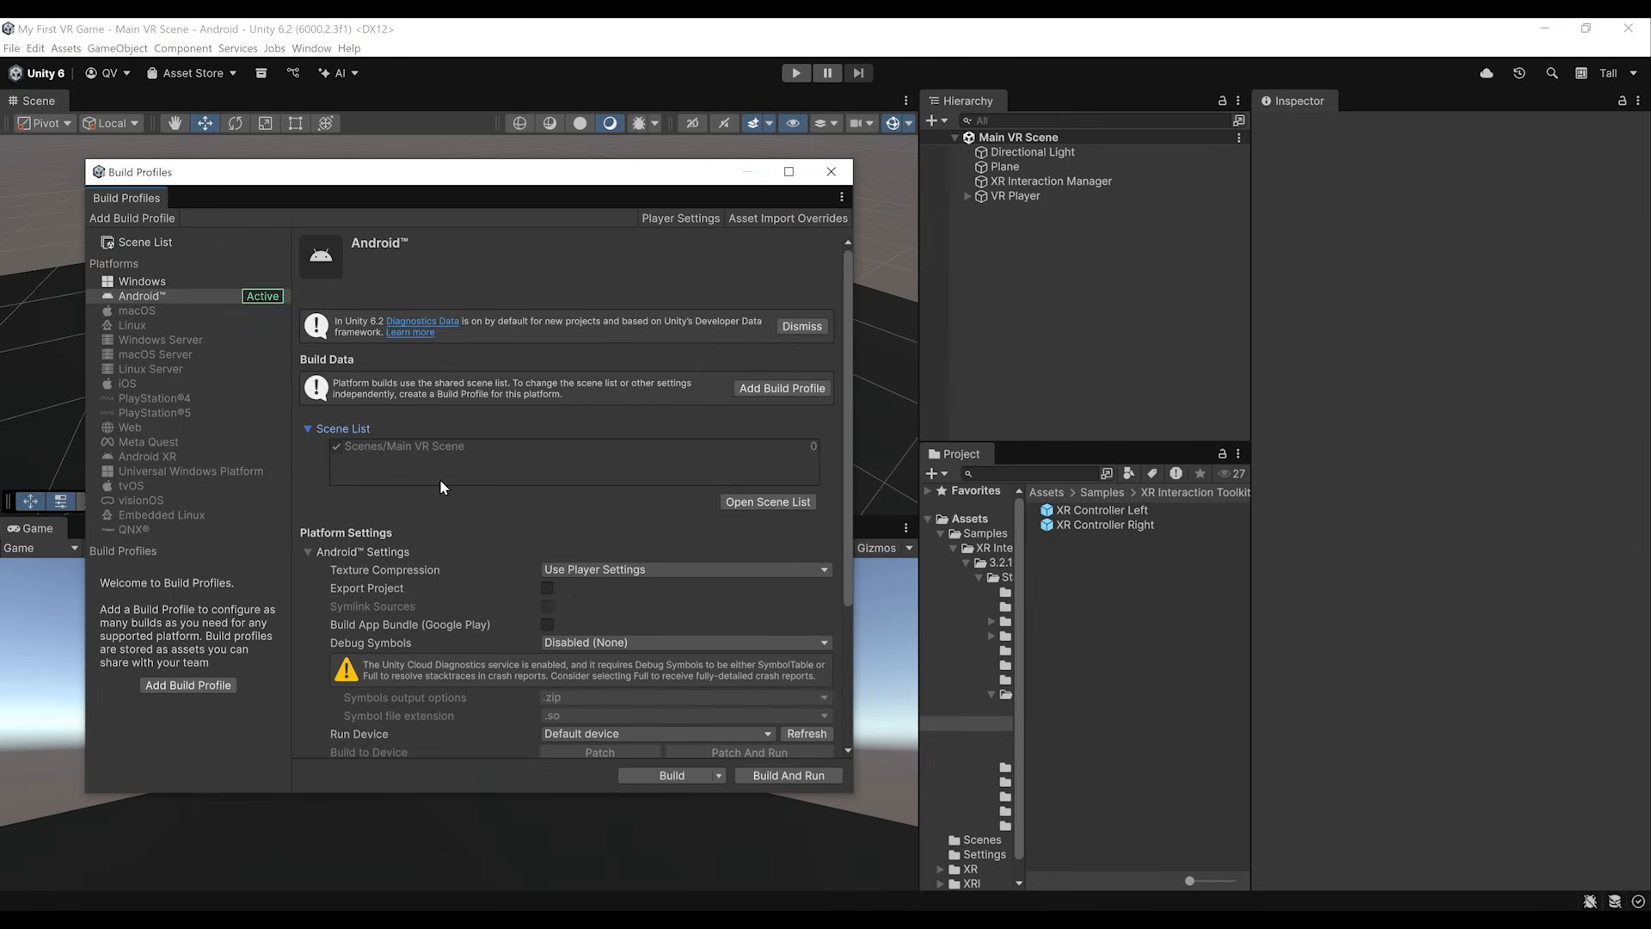
# Step: Set the Android run device to the connected Oculus Quest 3, and build and run the project on it
pyautogui.scroll(-5, 430, 511)
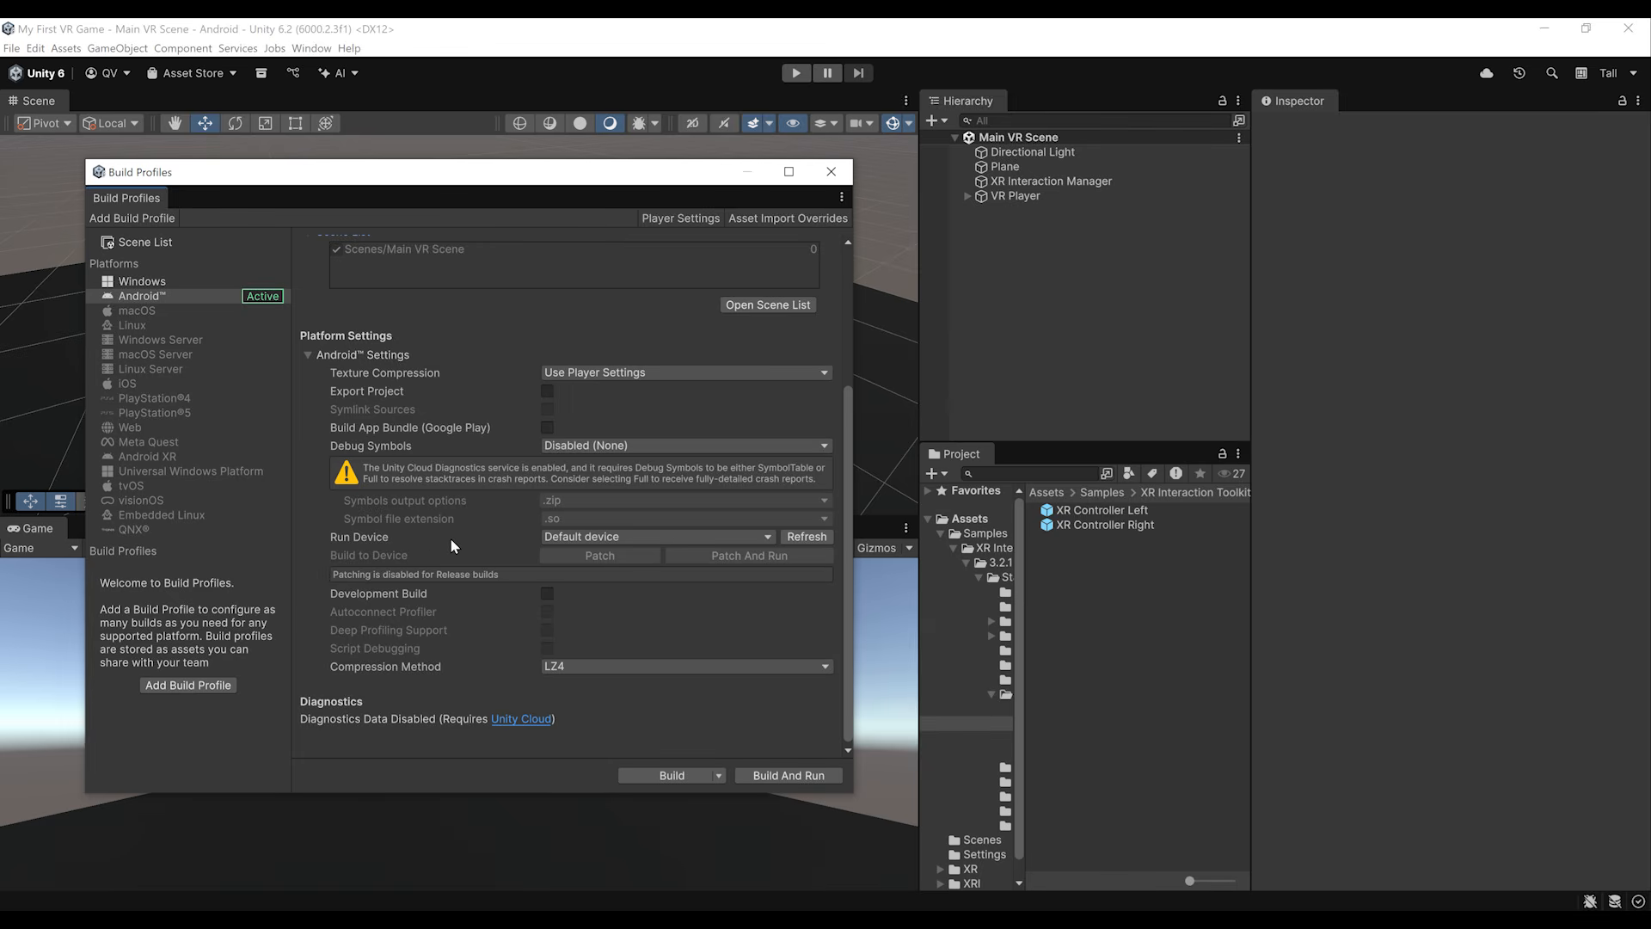
pyautogui.click(609, 538)
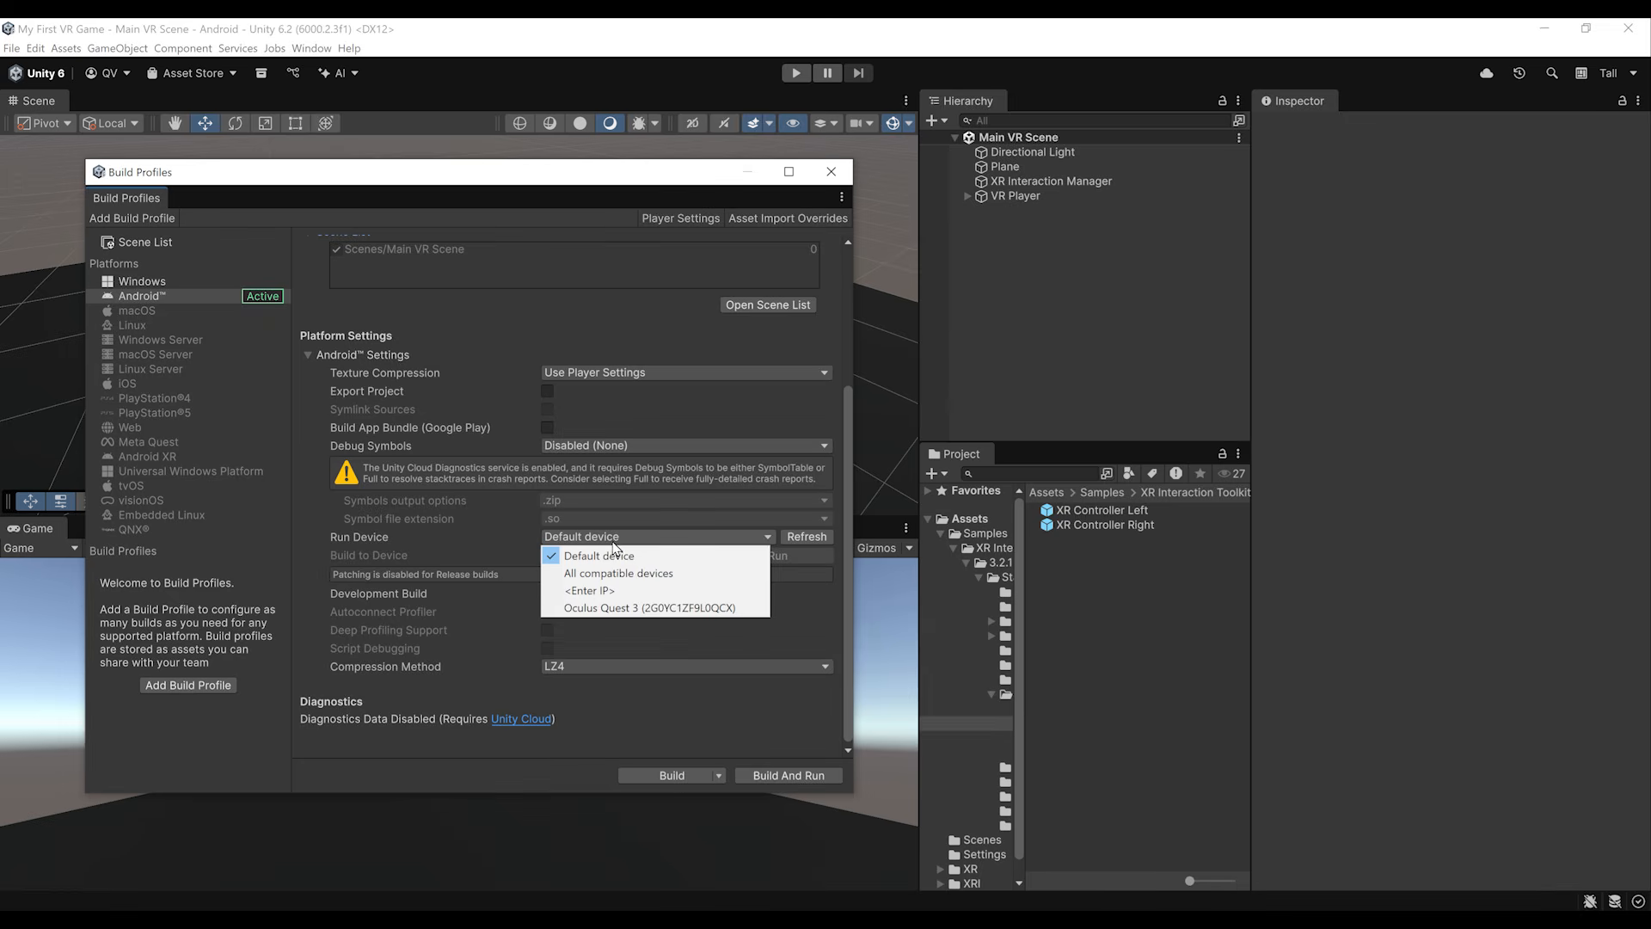
pyautogui.click(623, 609)
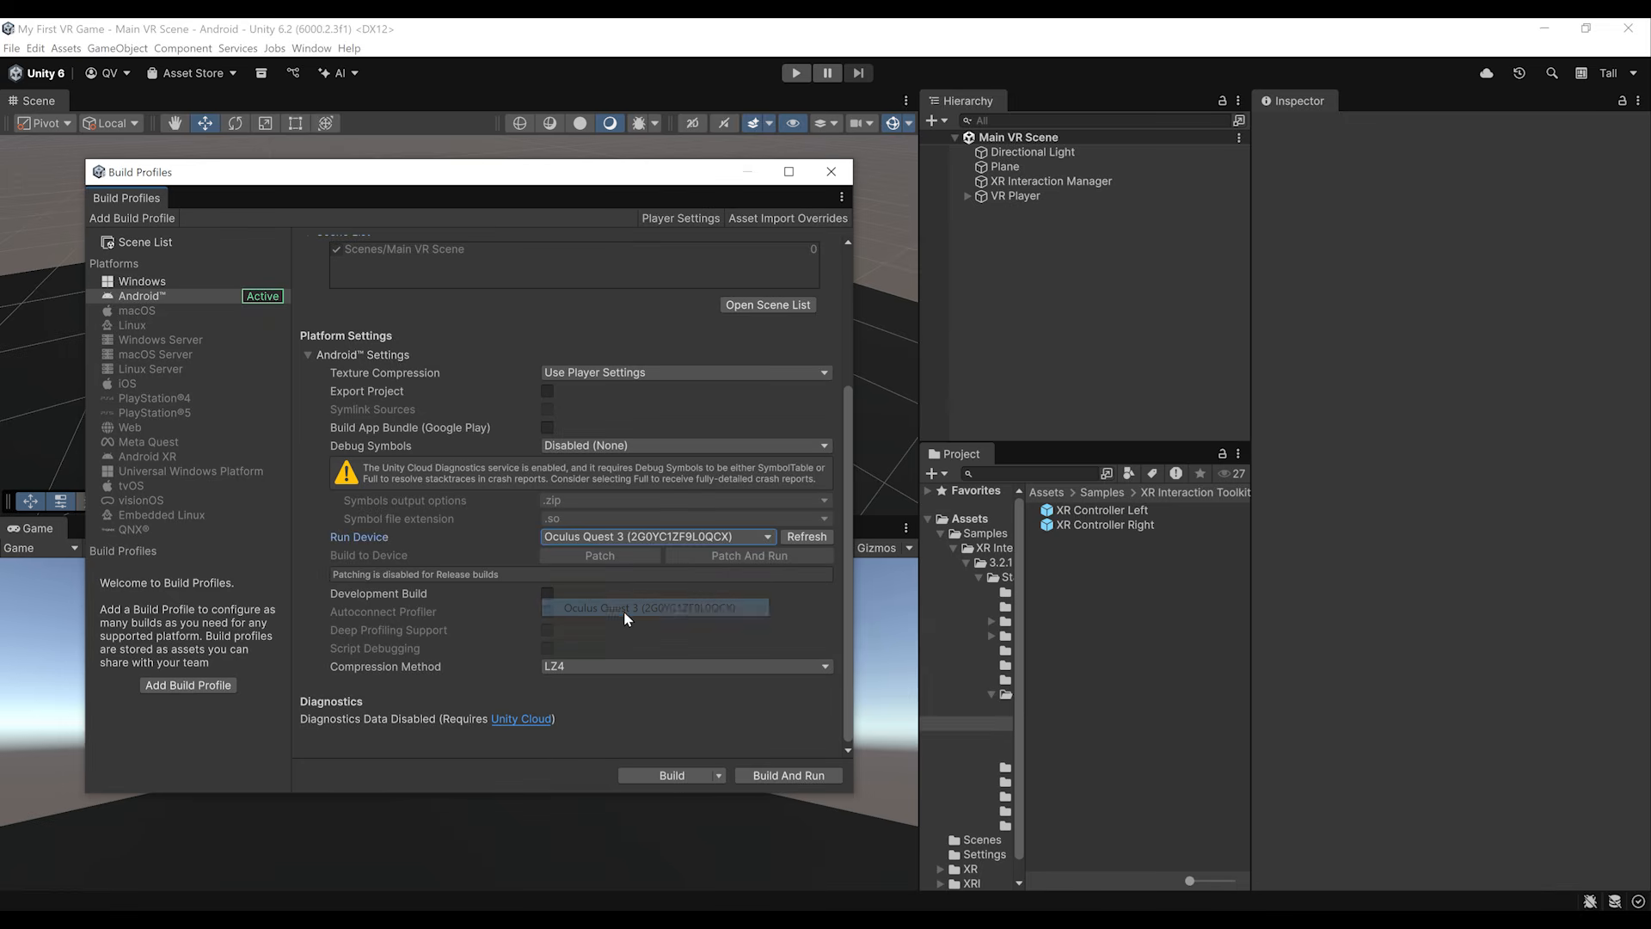
pyautogui.click(643, 541)
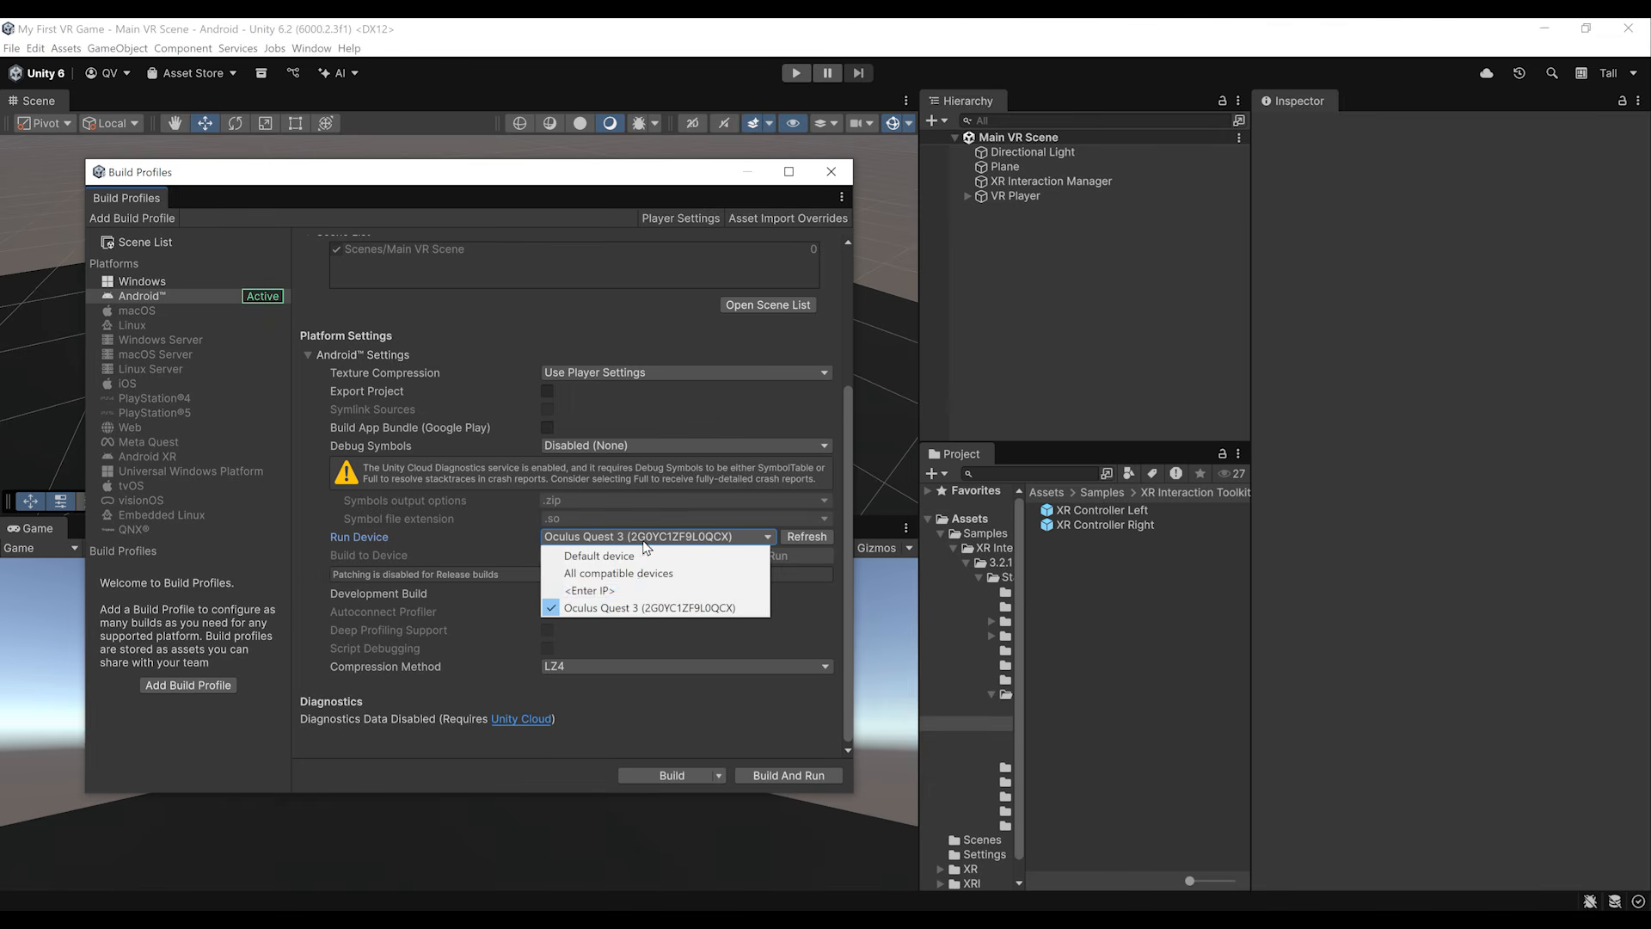
pyautogui.click(637, 608)
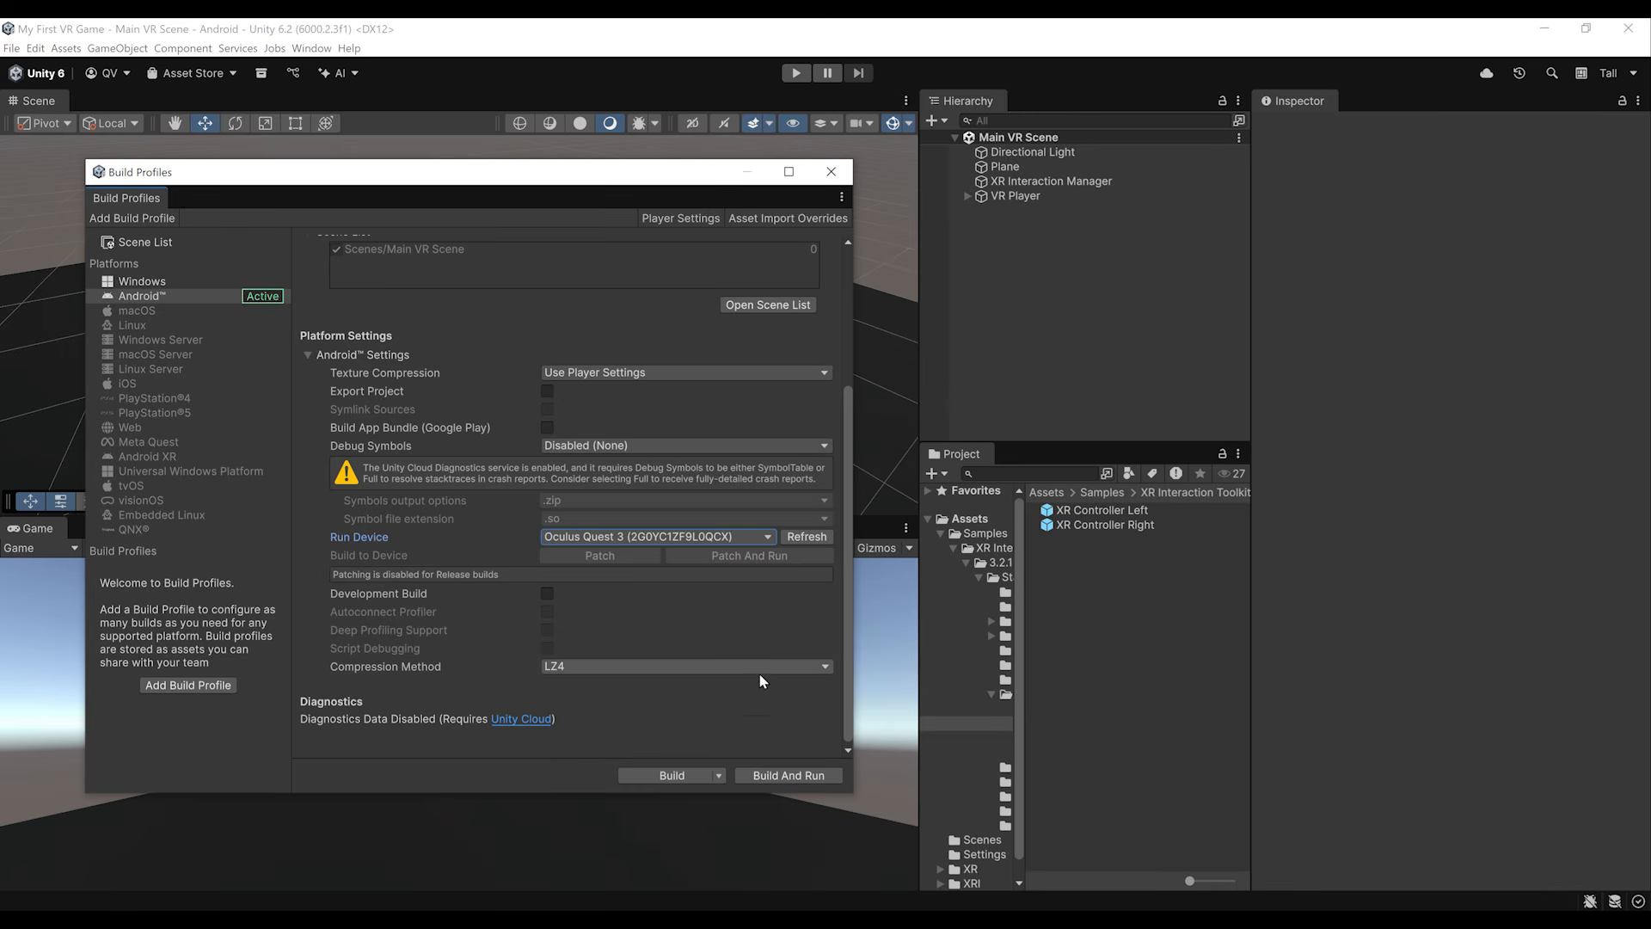
pyautogui.click(789, 776)
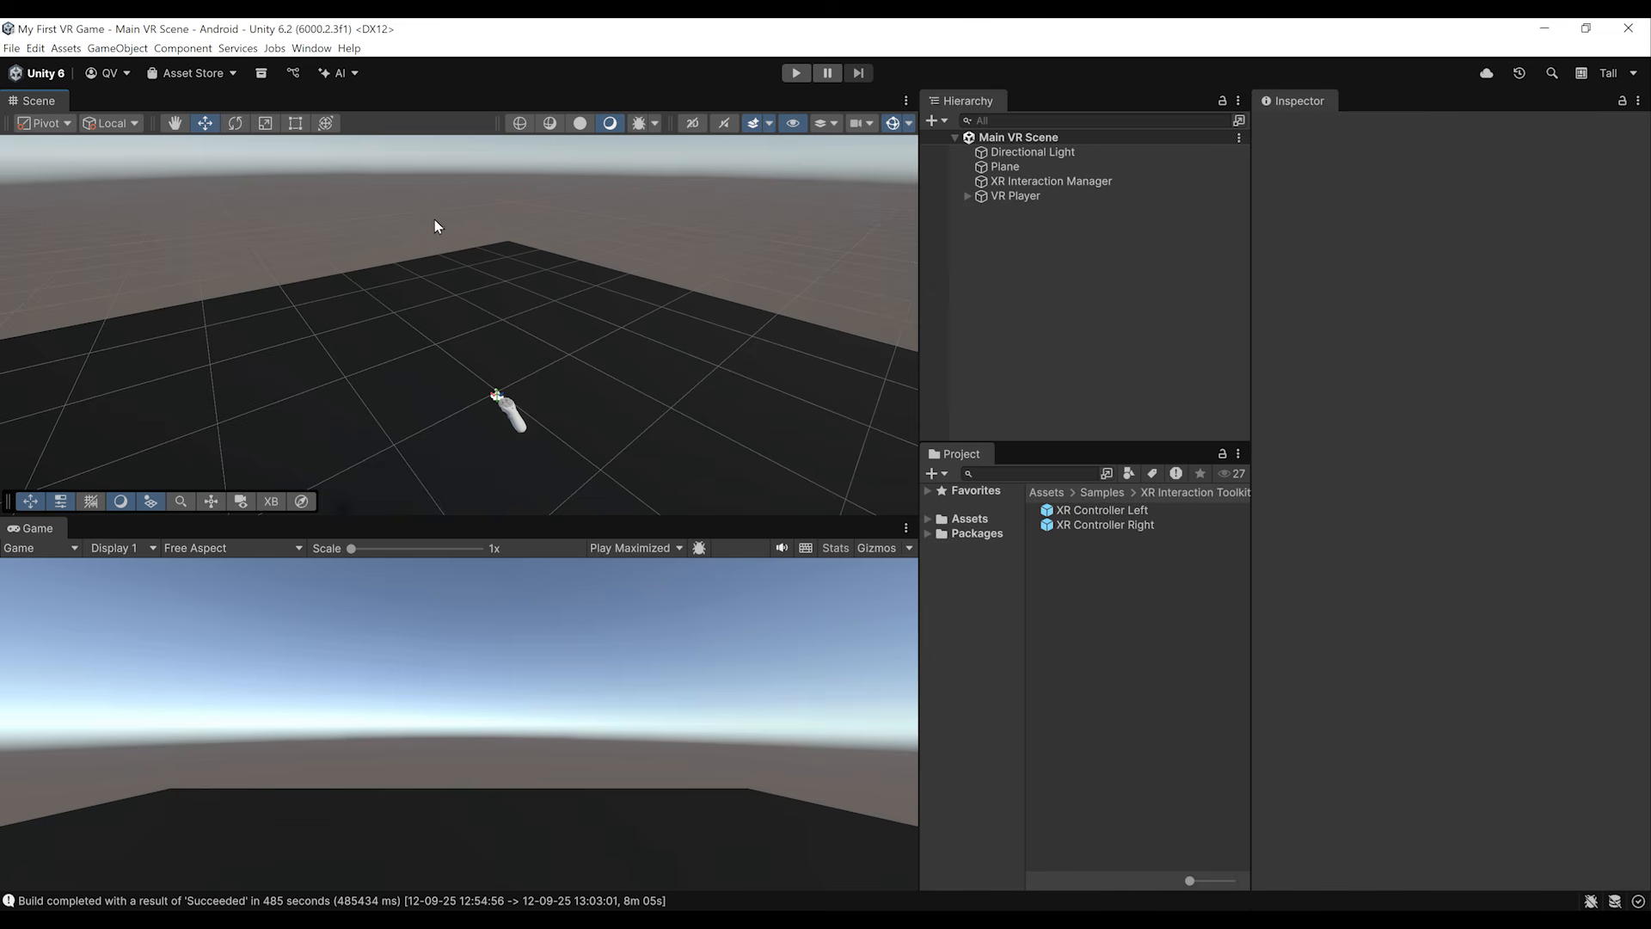
# Step: Import the XR Interaction Simulator sample of the XR Interaction Toolkit package into the project
pyautogui.click(311, 48)
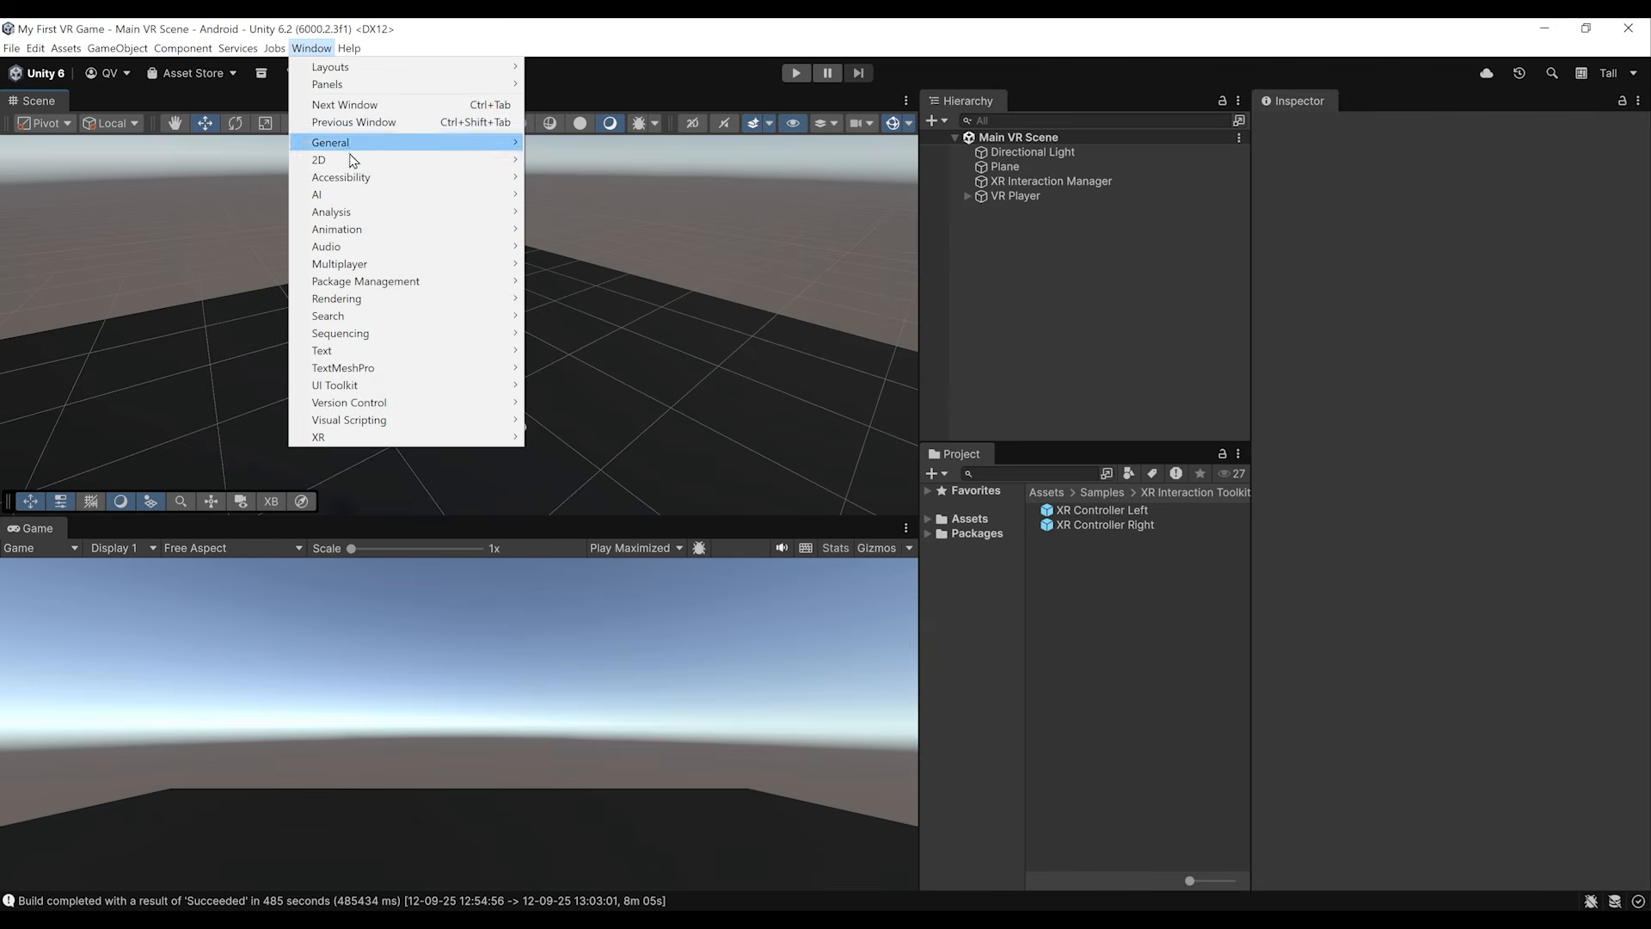
pyautogui.moveTo(389, 283)
pyautogui.click(593, 278)
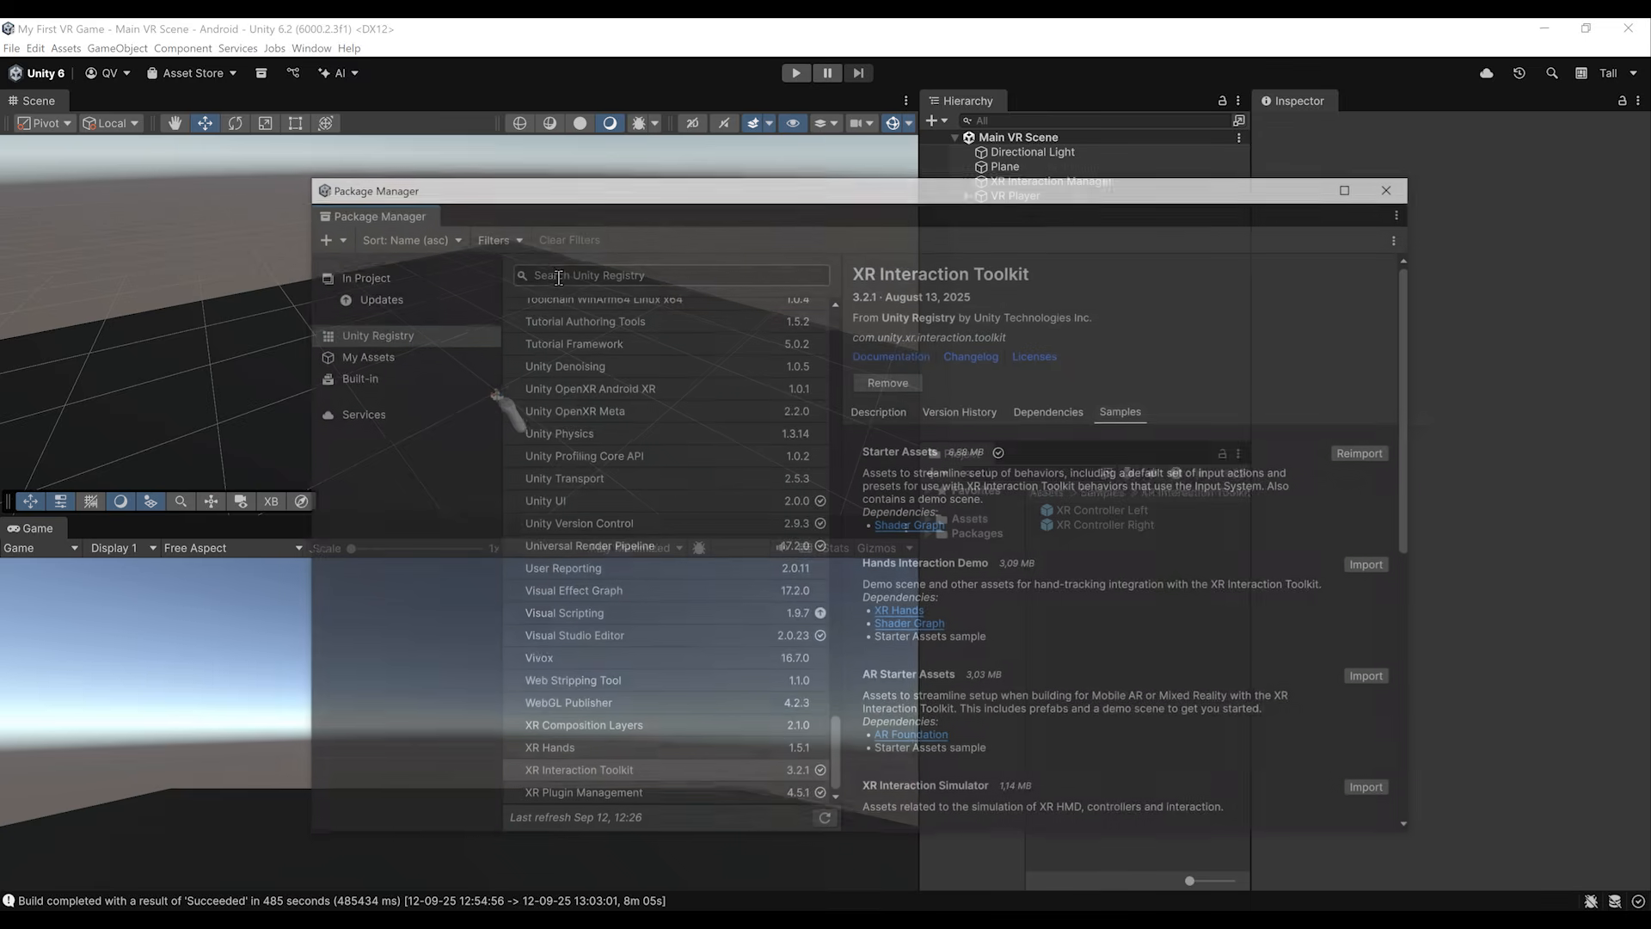
pyautogui.click(404, 270)
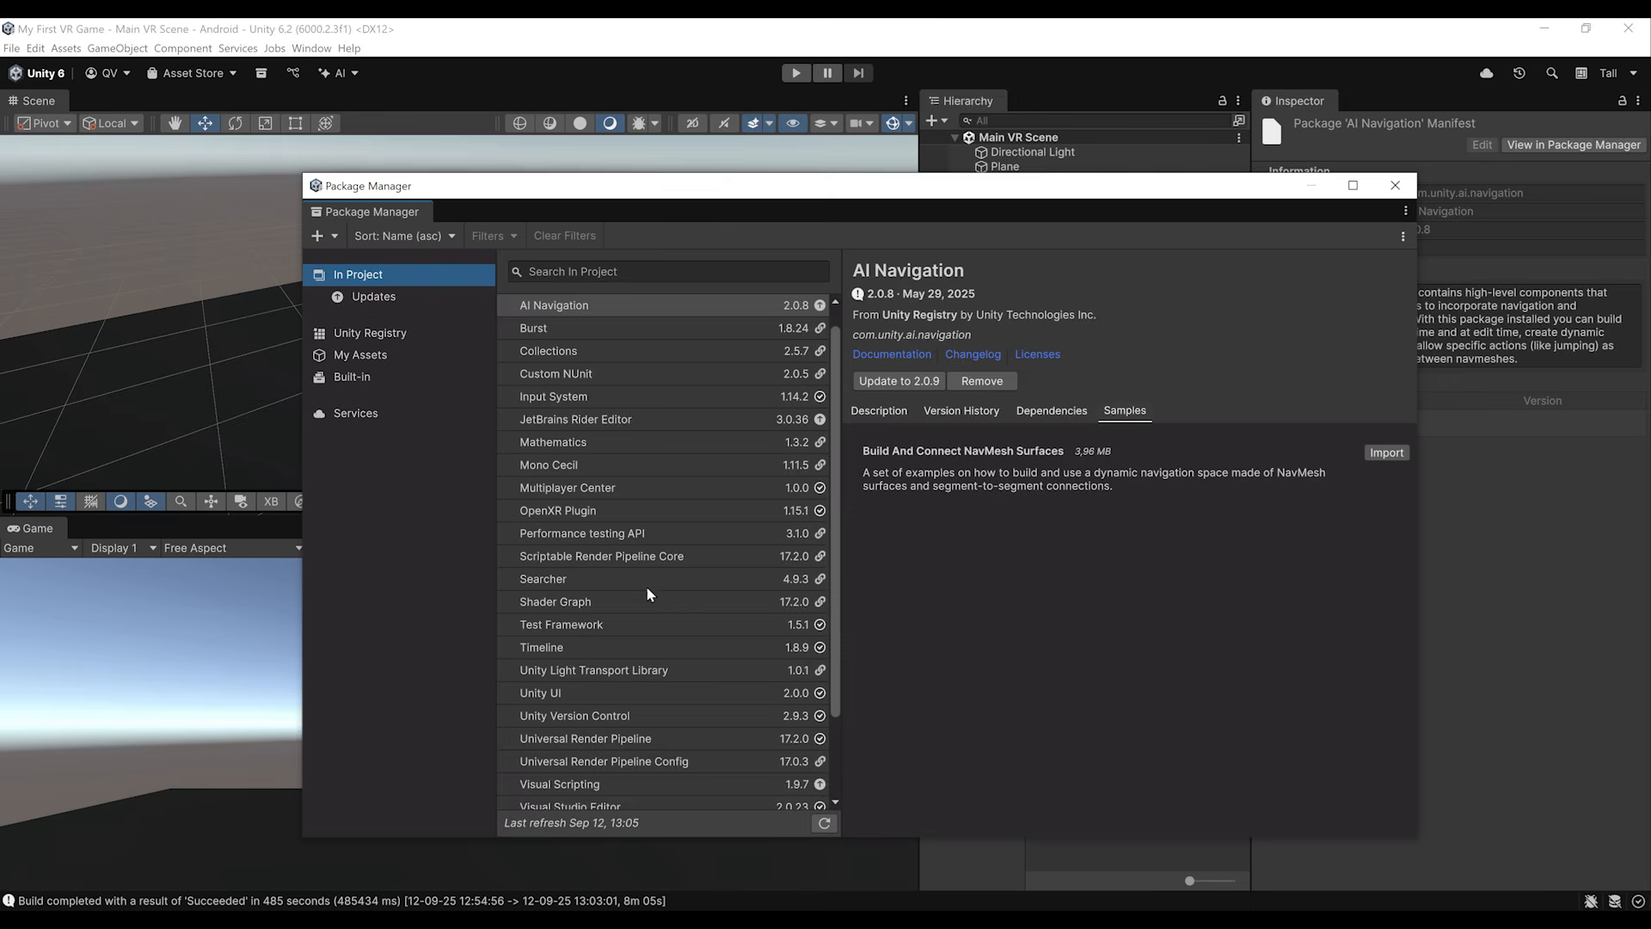
pyautogui.scroll(-5, 649, 590)
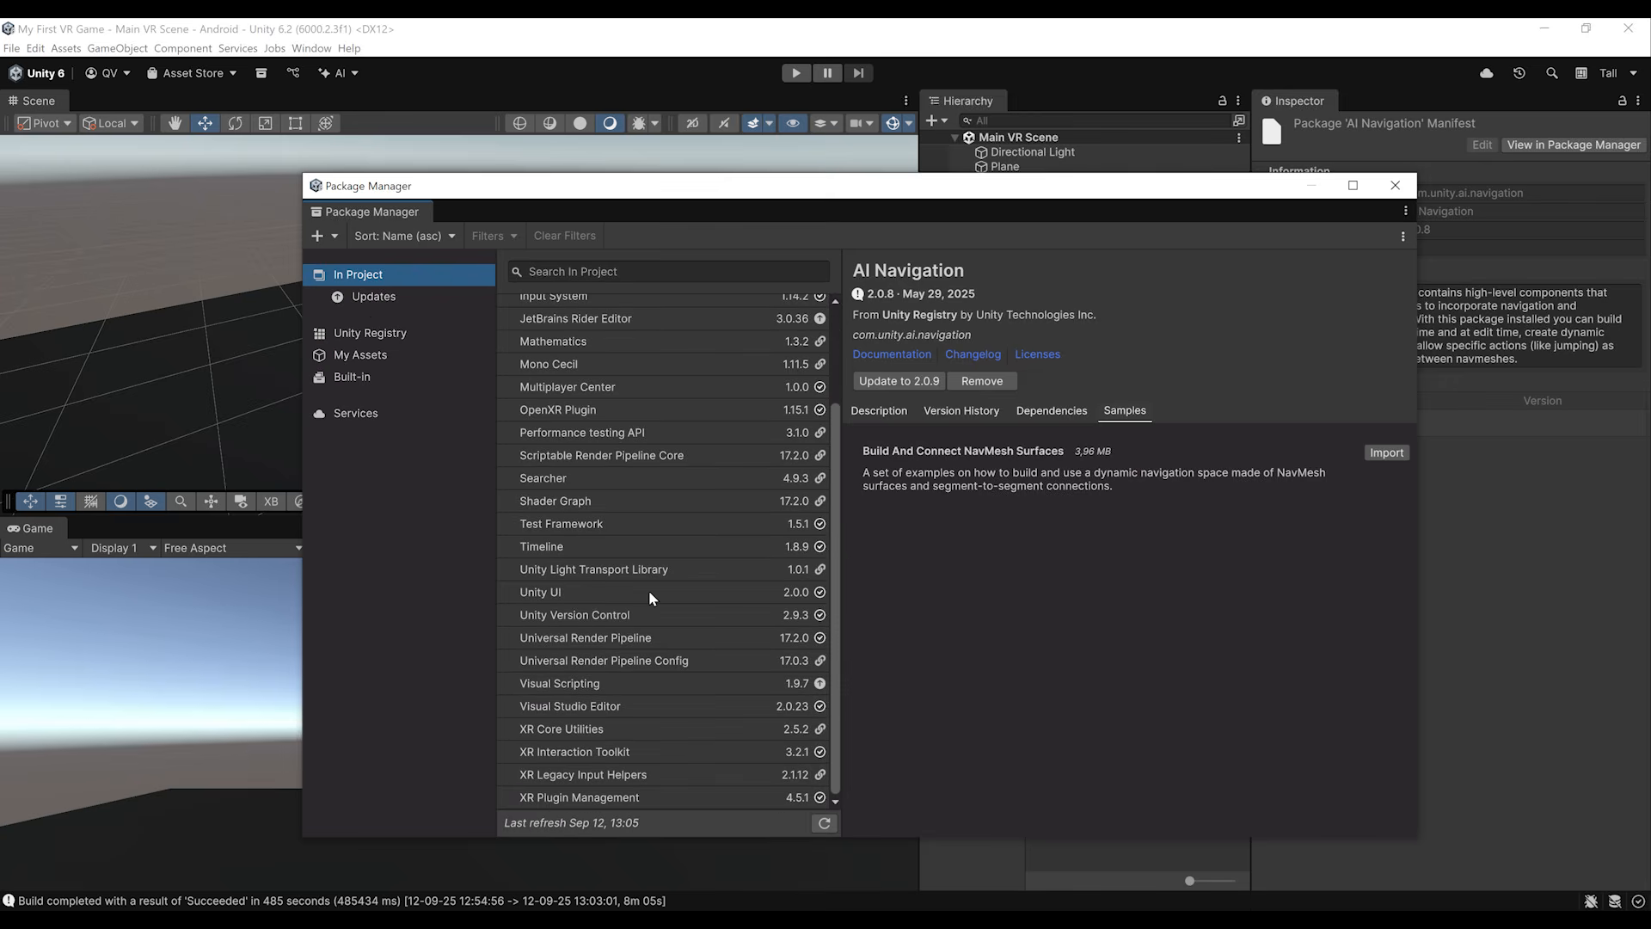
pyautogui.click(592, 751)
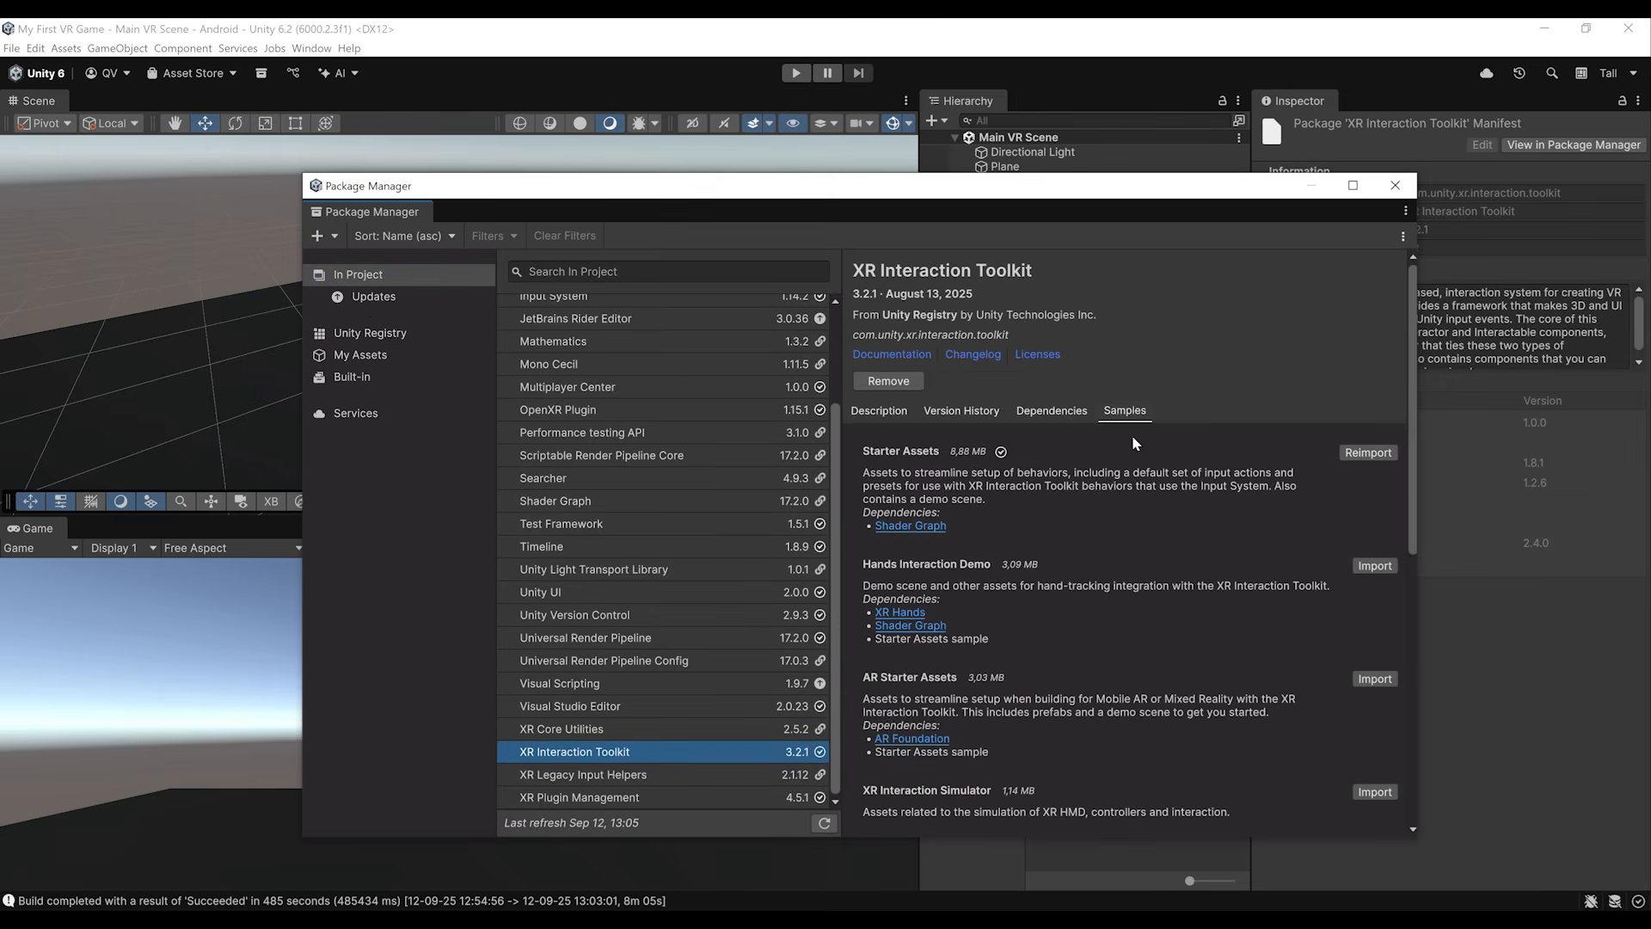
pyautogui.scroll(-4, 1071, 547)
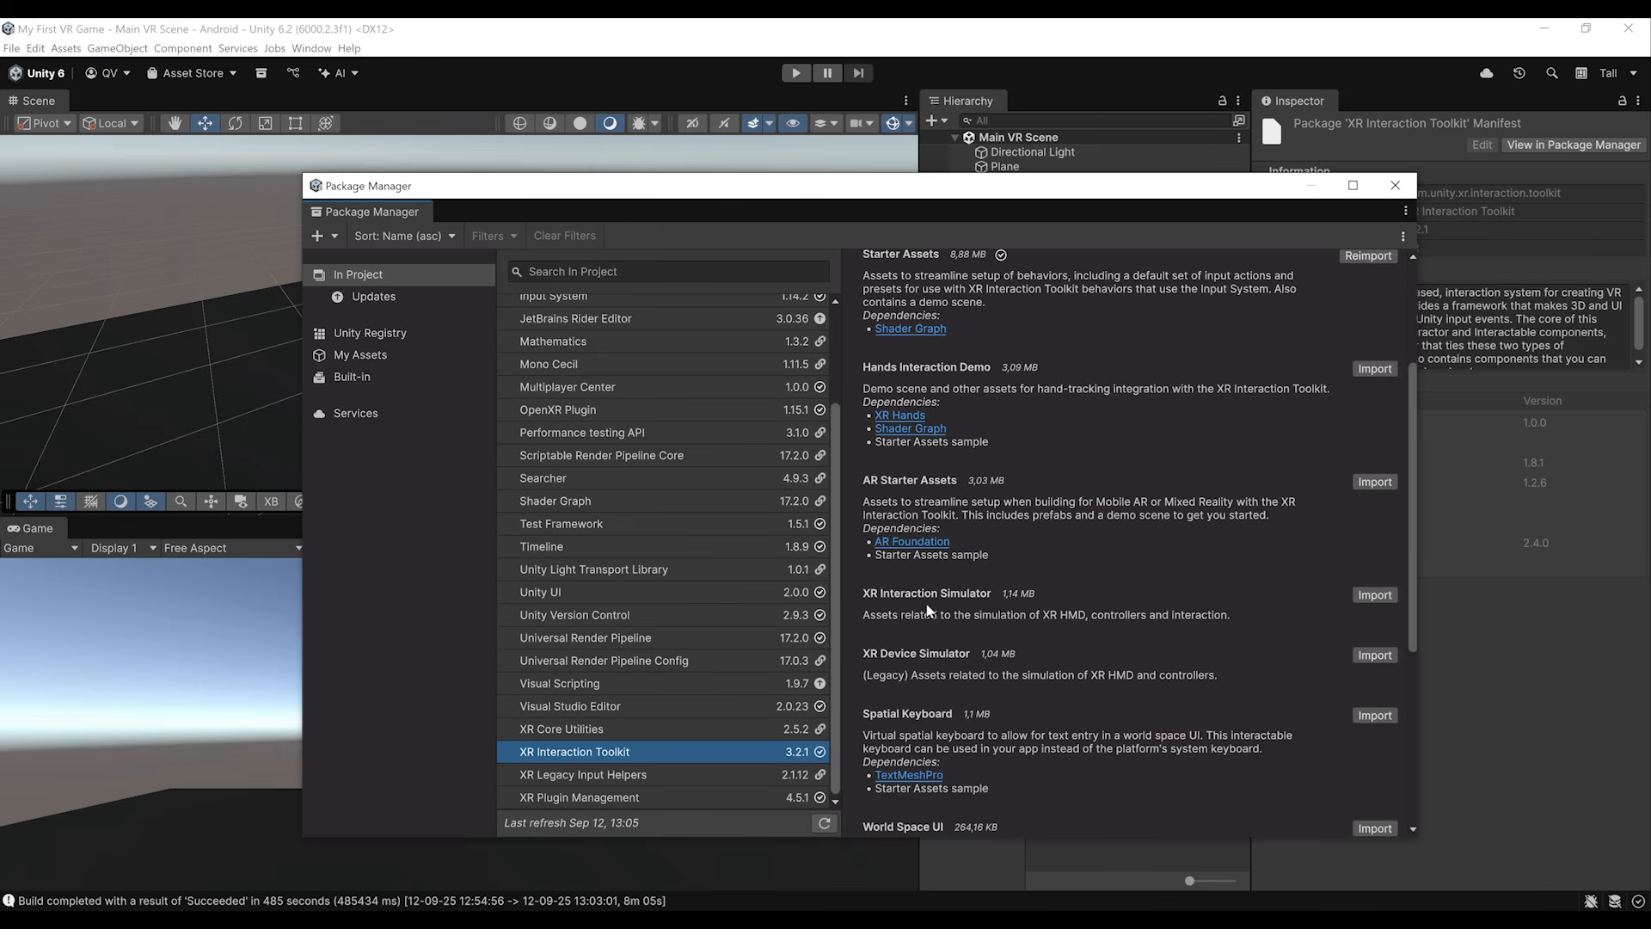
pyautogui.click(1374, 595)
pyautogui.click(1396, 187)
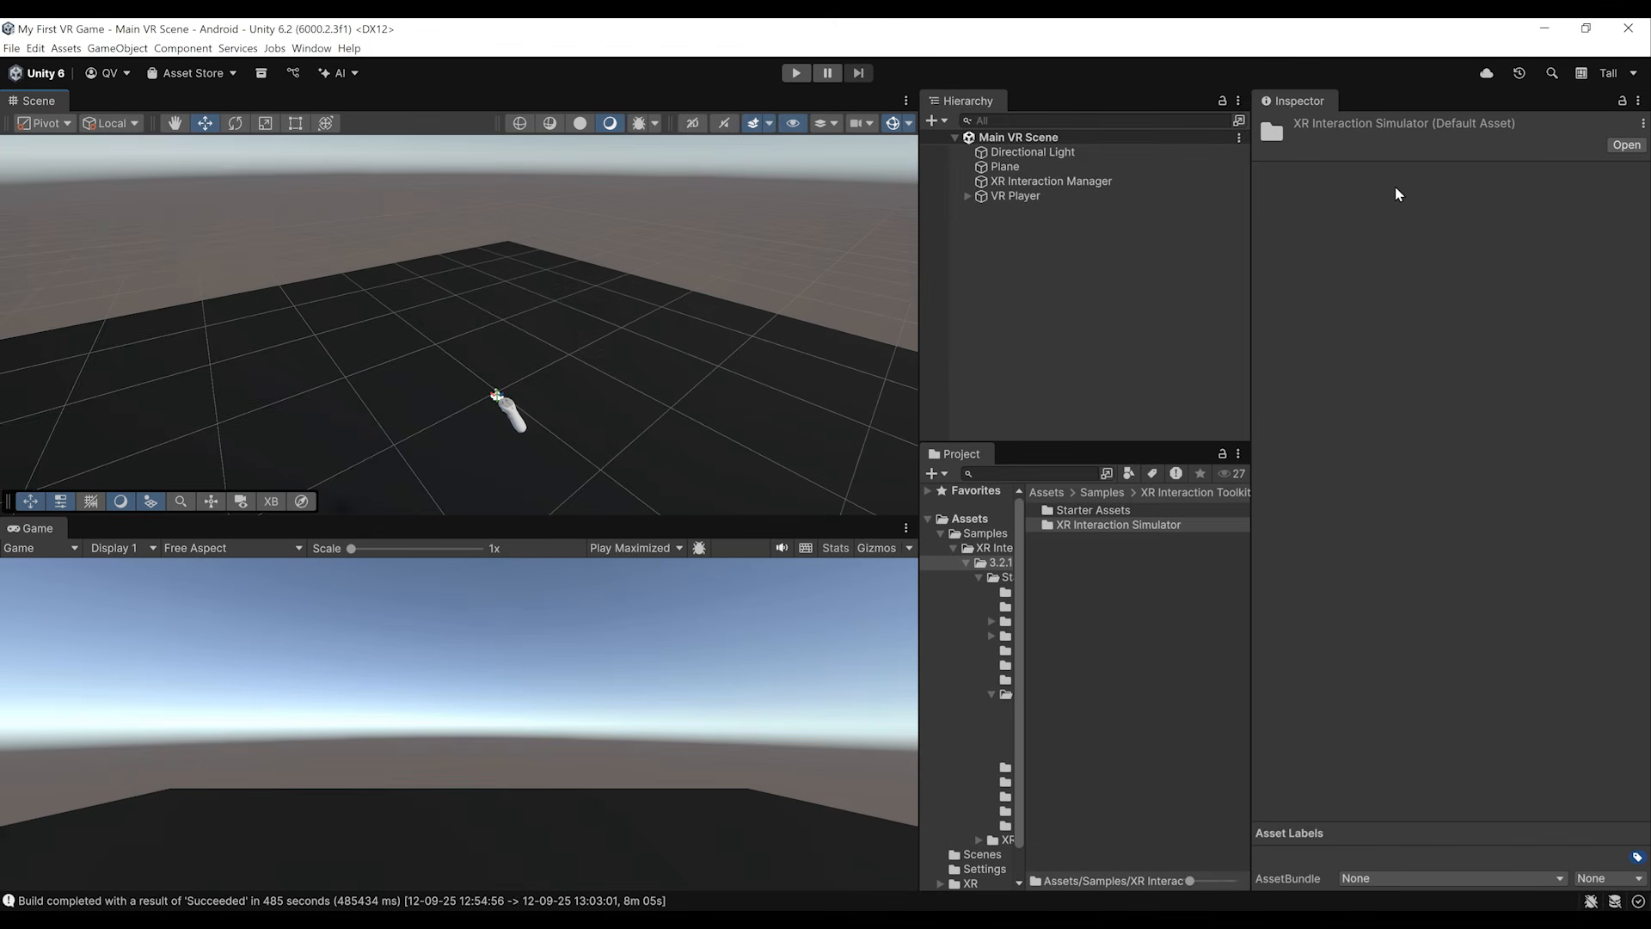
# Step: Add the XR Interaction Simulator prefab from the imported toolkit samples to the Main VR Scene and save the scene
pyautogui.click(963, 520)
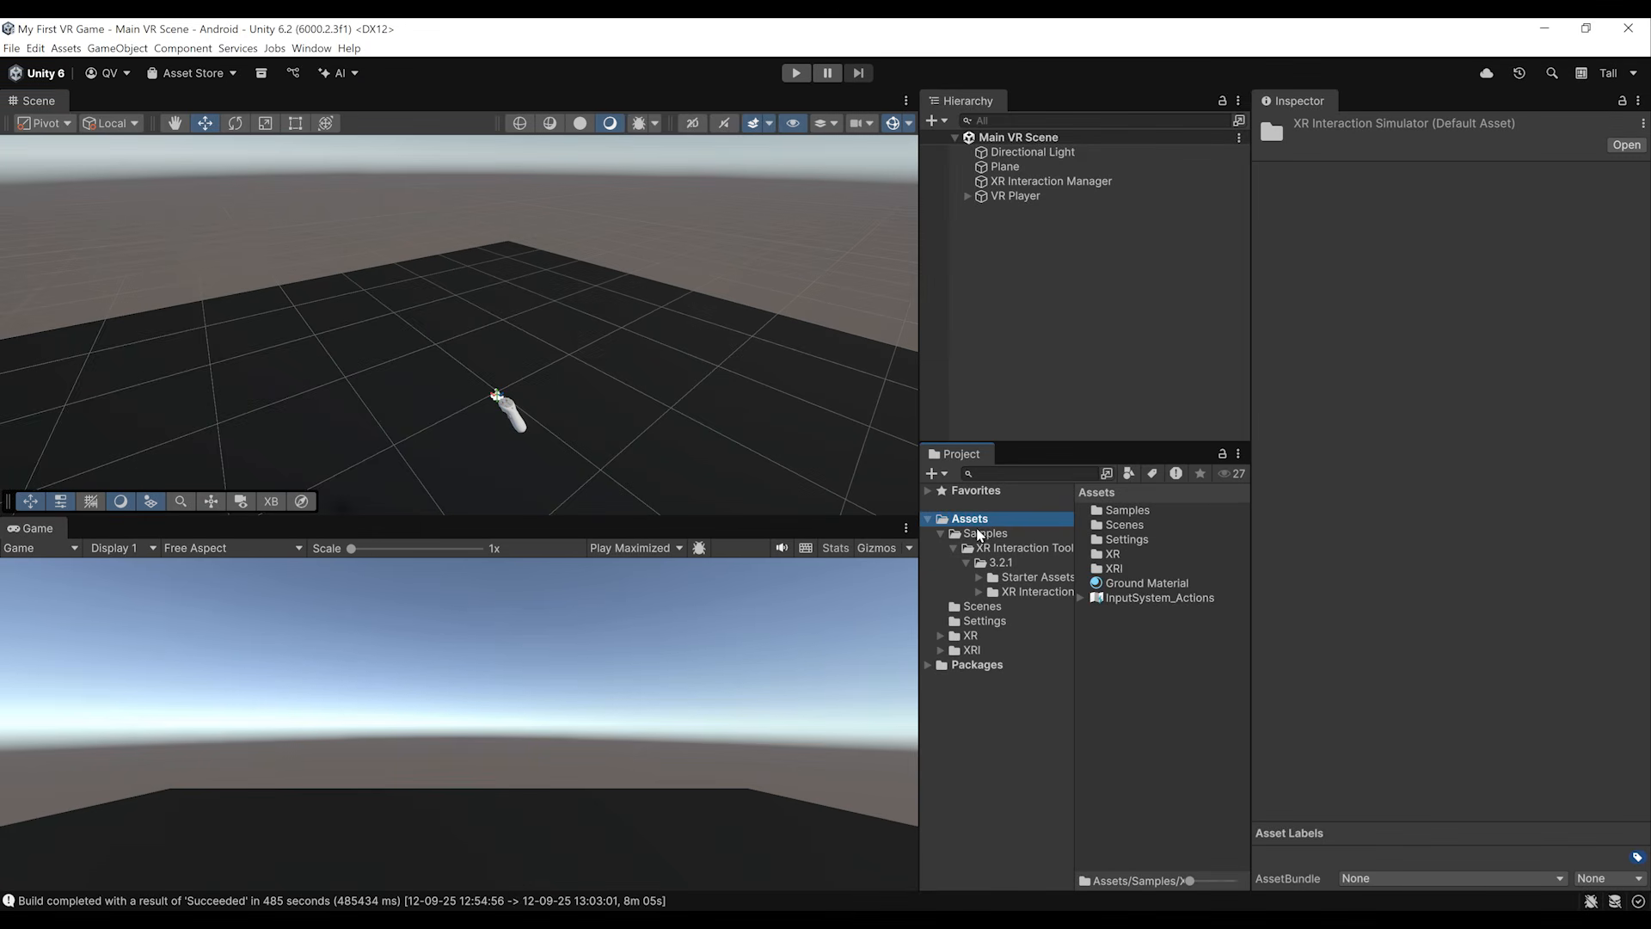
pyautogui.doubleClick(1126, 512)
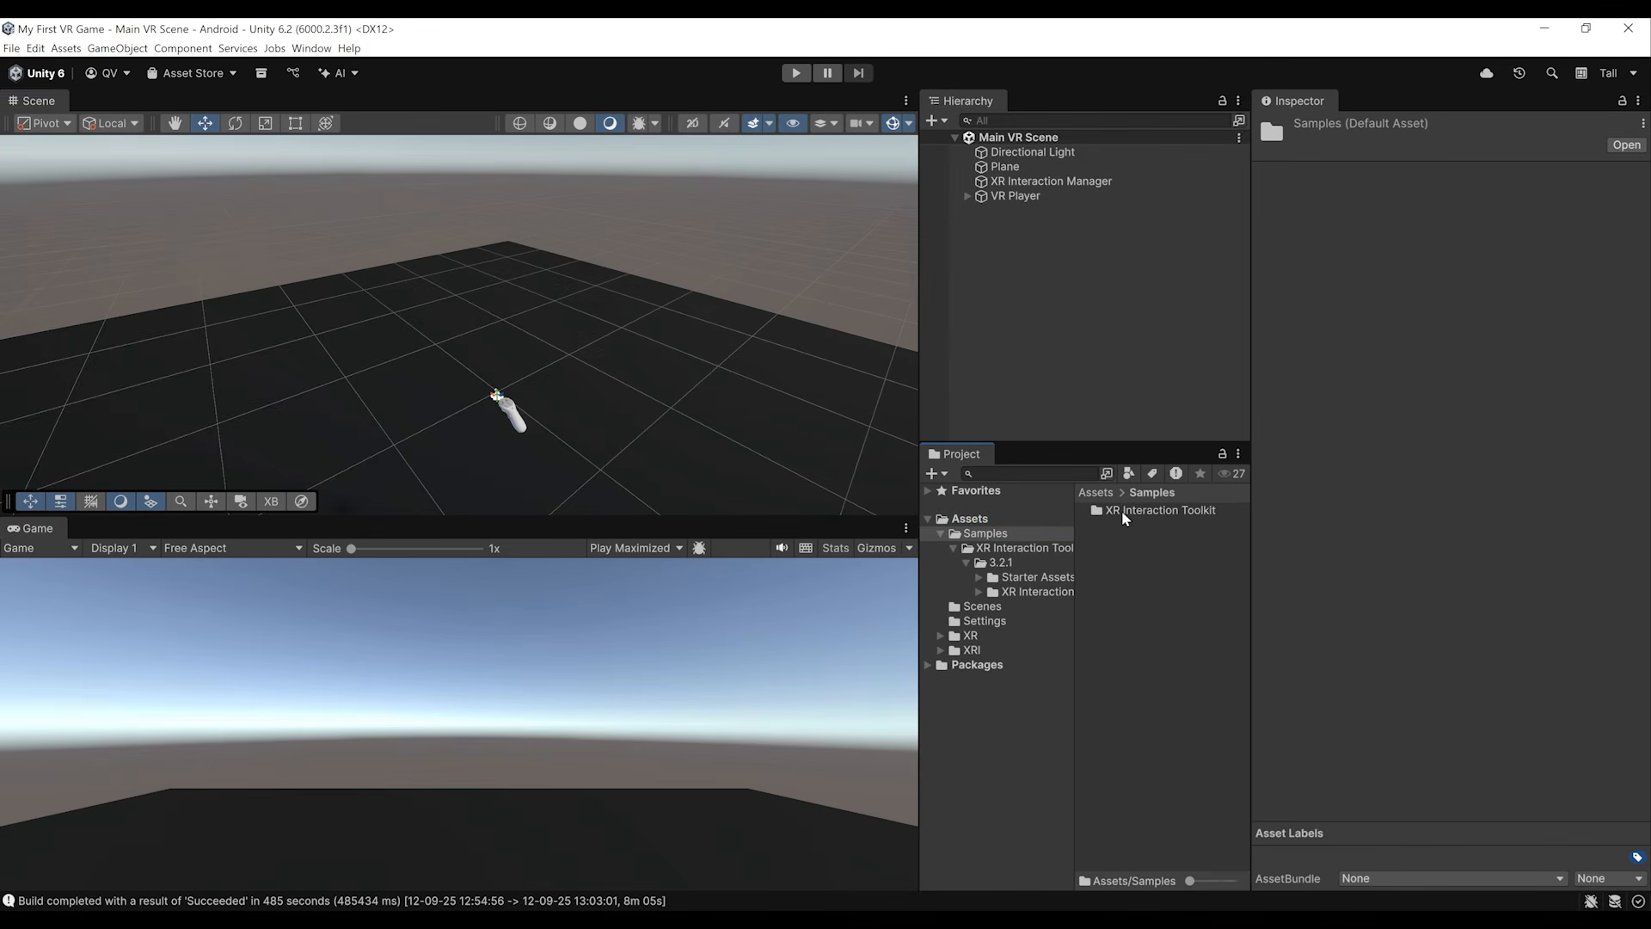
pyautogui.doubleClick(1124, 514)
pyautogui.doubleClick(1117, 511)
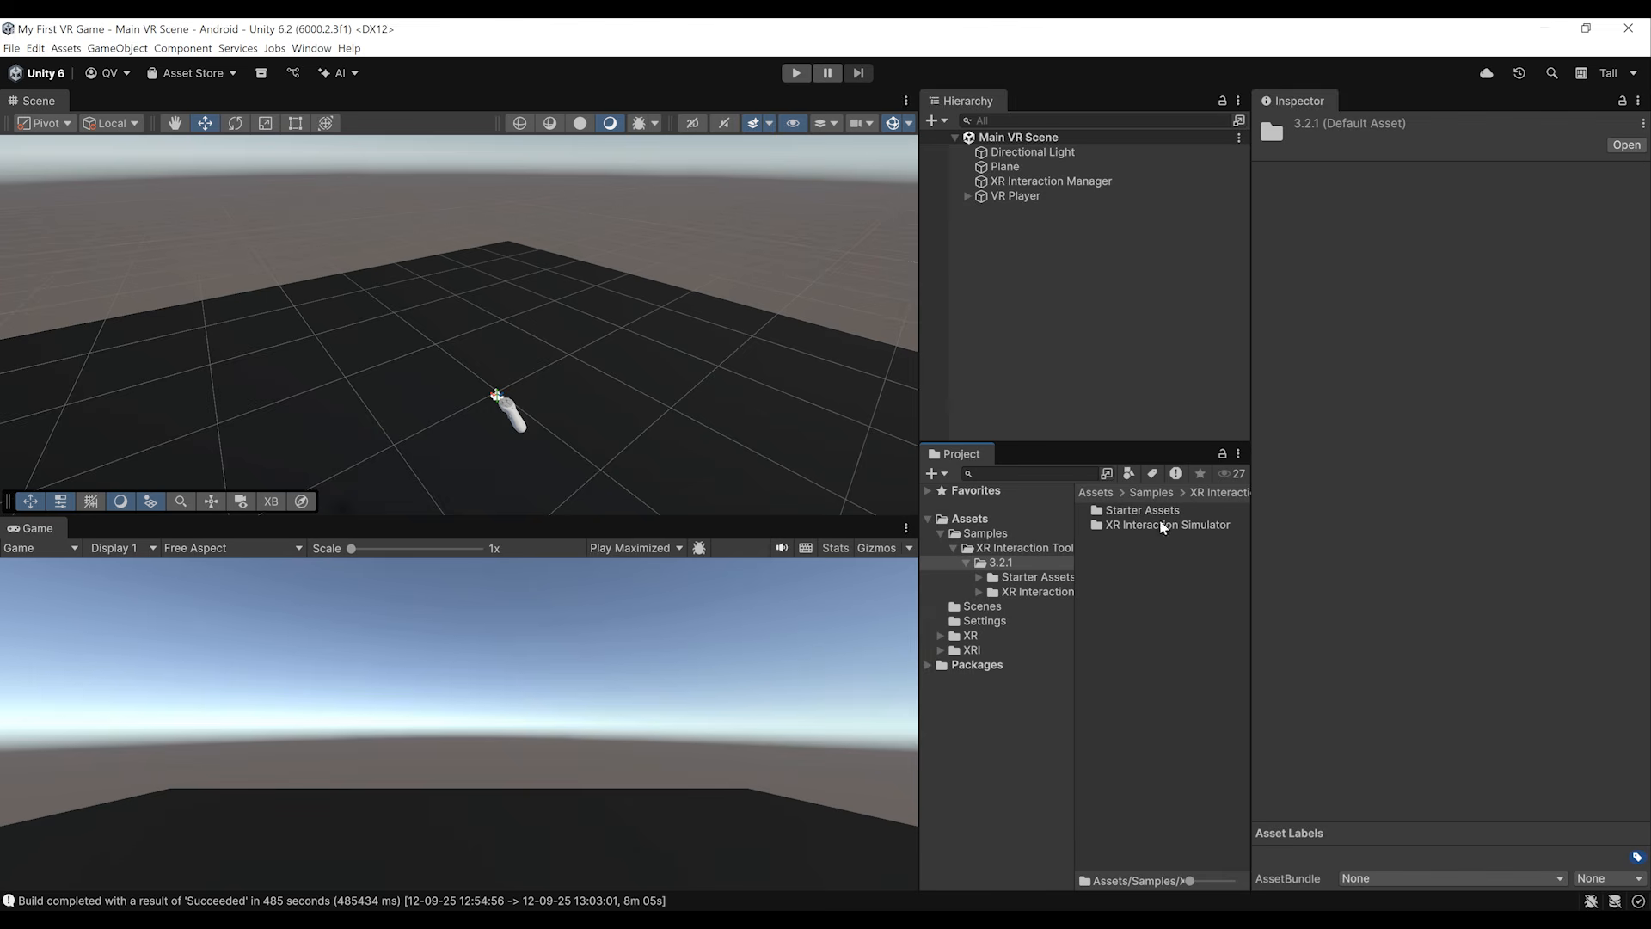
pyautogui.click(1125, 515)
pyautogui.doubleClick(1135, 528)
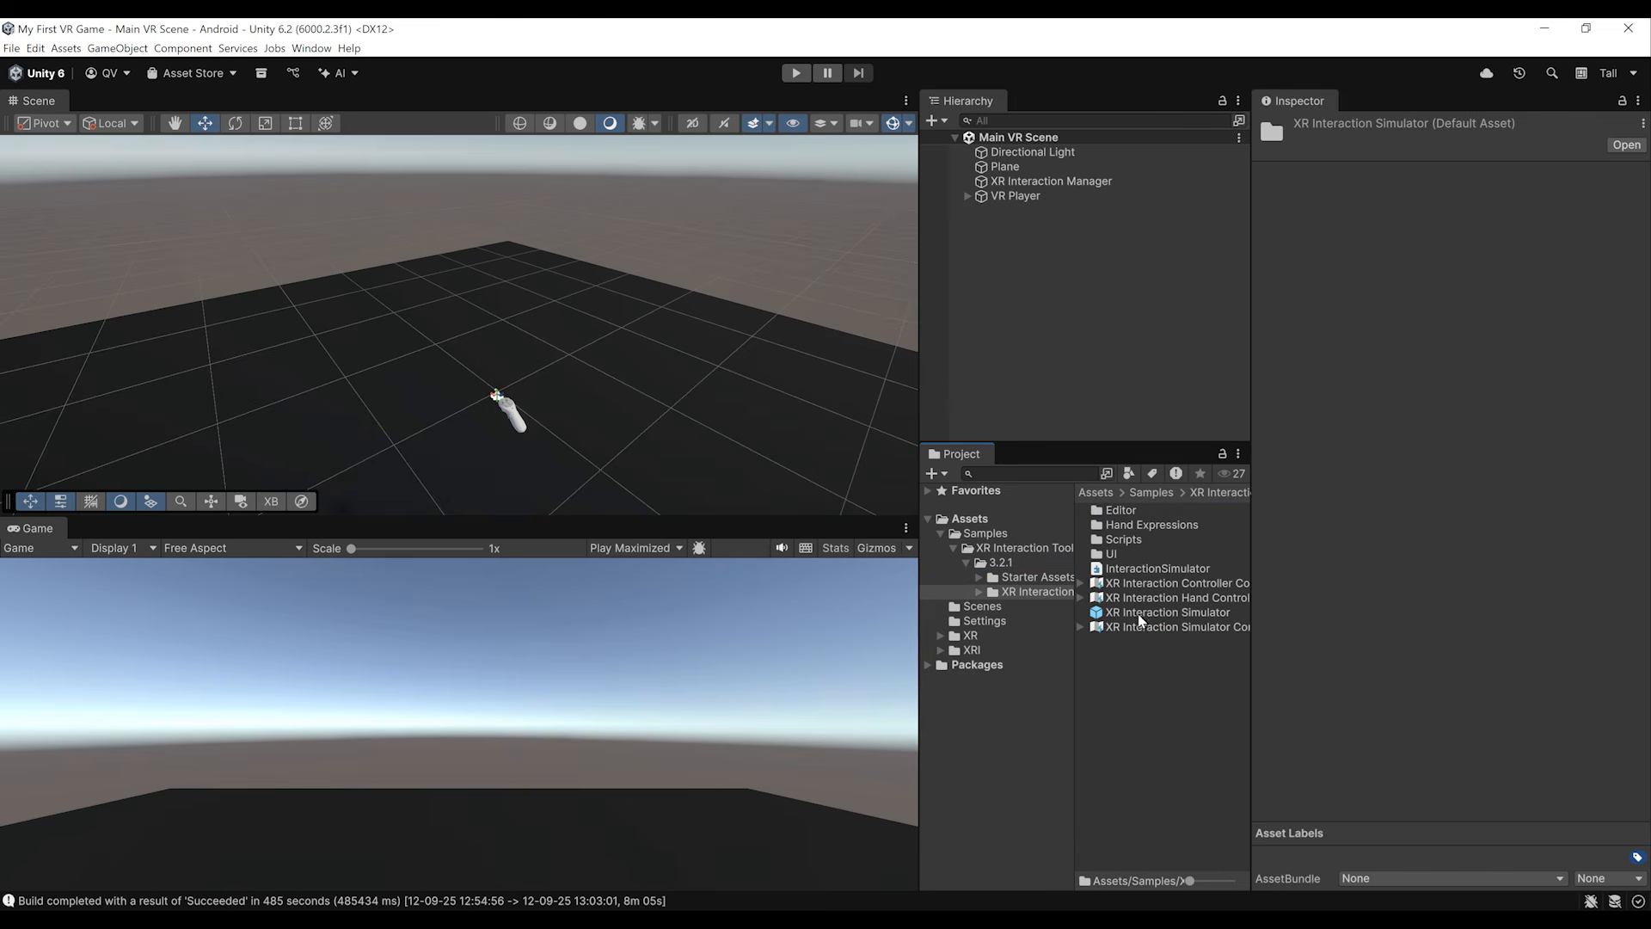
pyautogui.moveTo(1141, 618); pyautogui.dragTo(1071, 396)
pyautogui.hotkey('ctrl', 's')
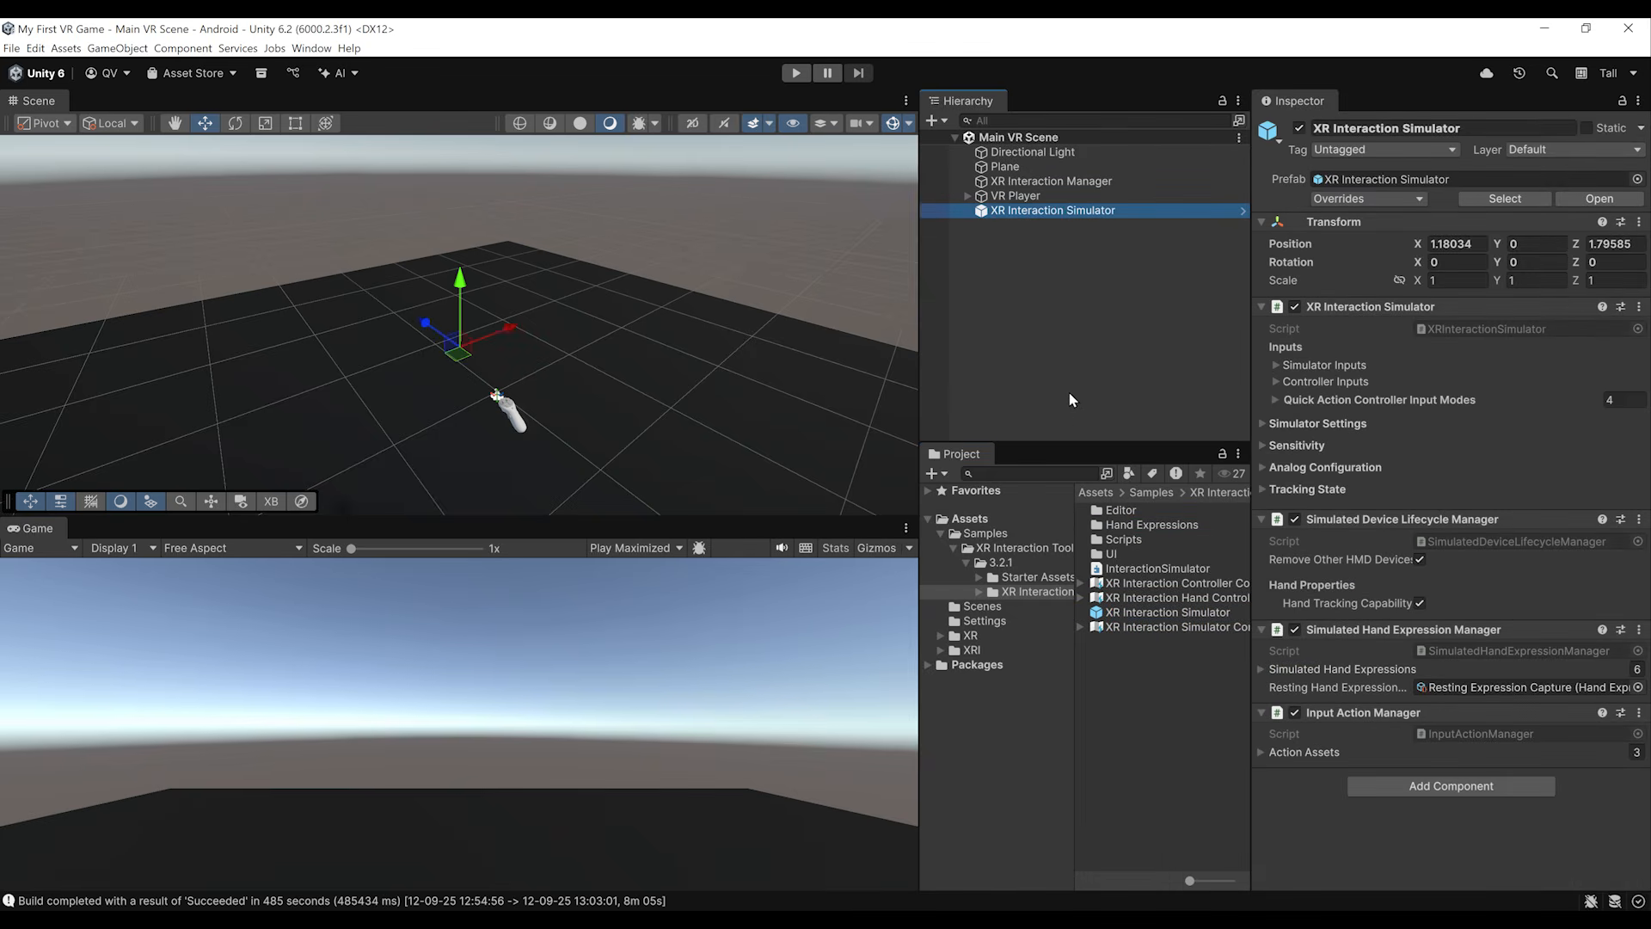
# Step: Run the scene in play mode, test turning and vertically moving the simulated headset, and expand the simulator's Input Selection overlay
pyautogui.click(795, 74)
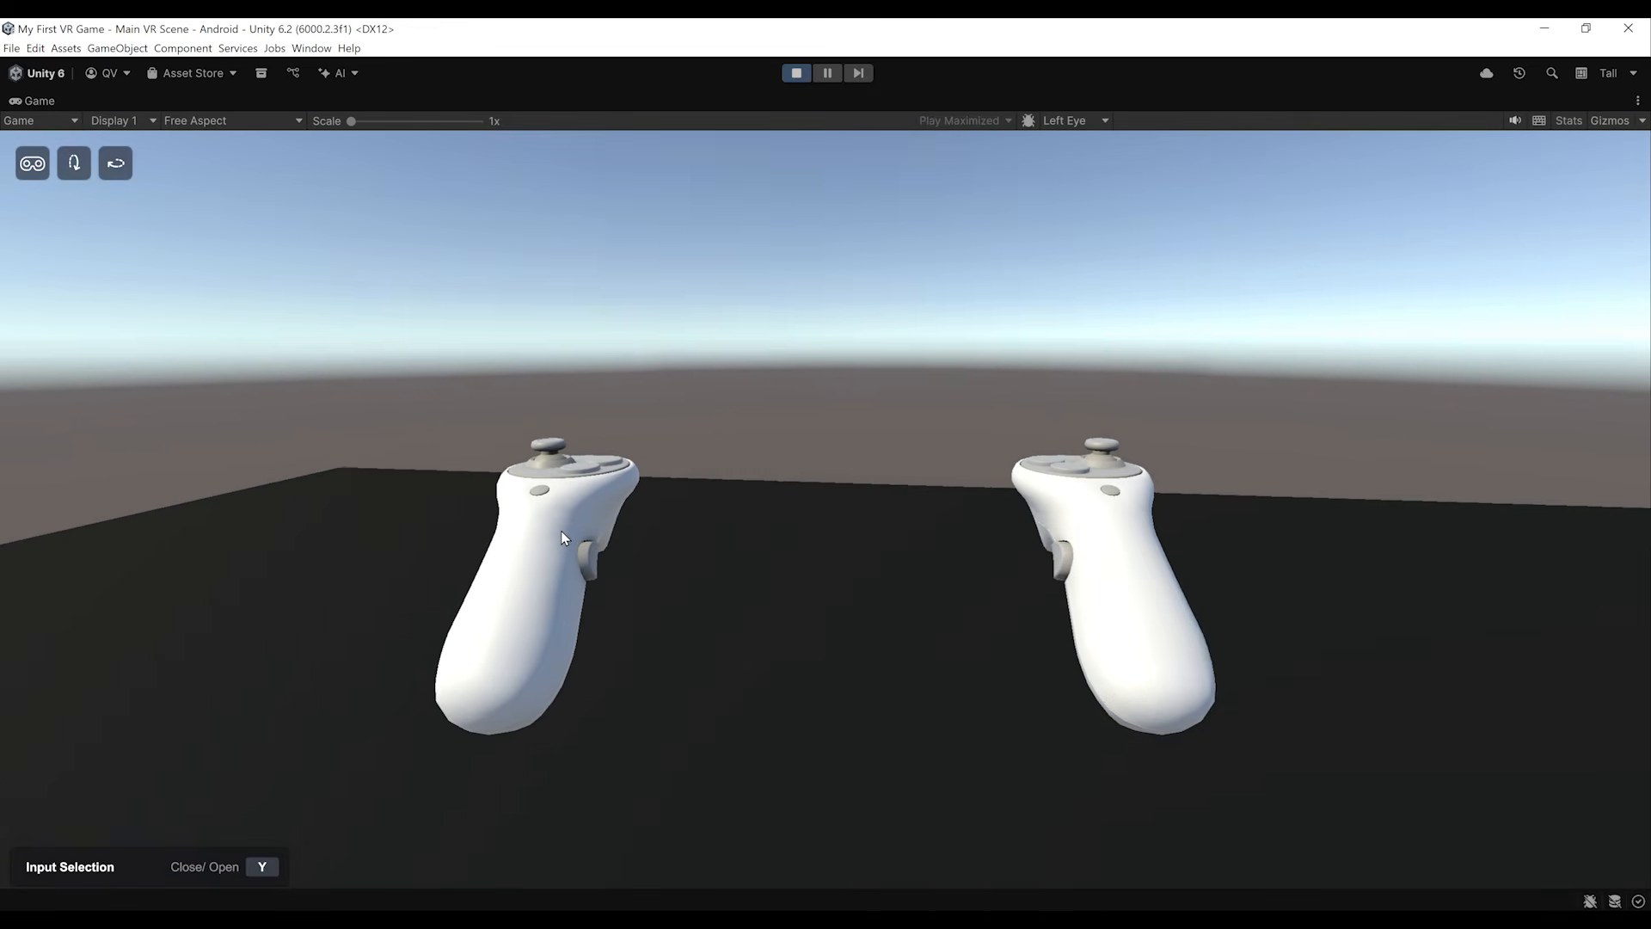
pyautogui.moveTo(563, 536); pyautogui.dragTo(700, 512, button='right')
pyautogui.press('q')
pyautogui.press('e')
pyautogui.press('y')
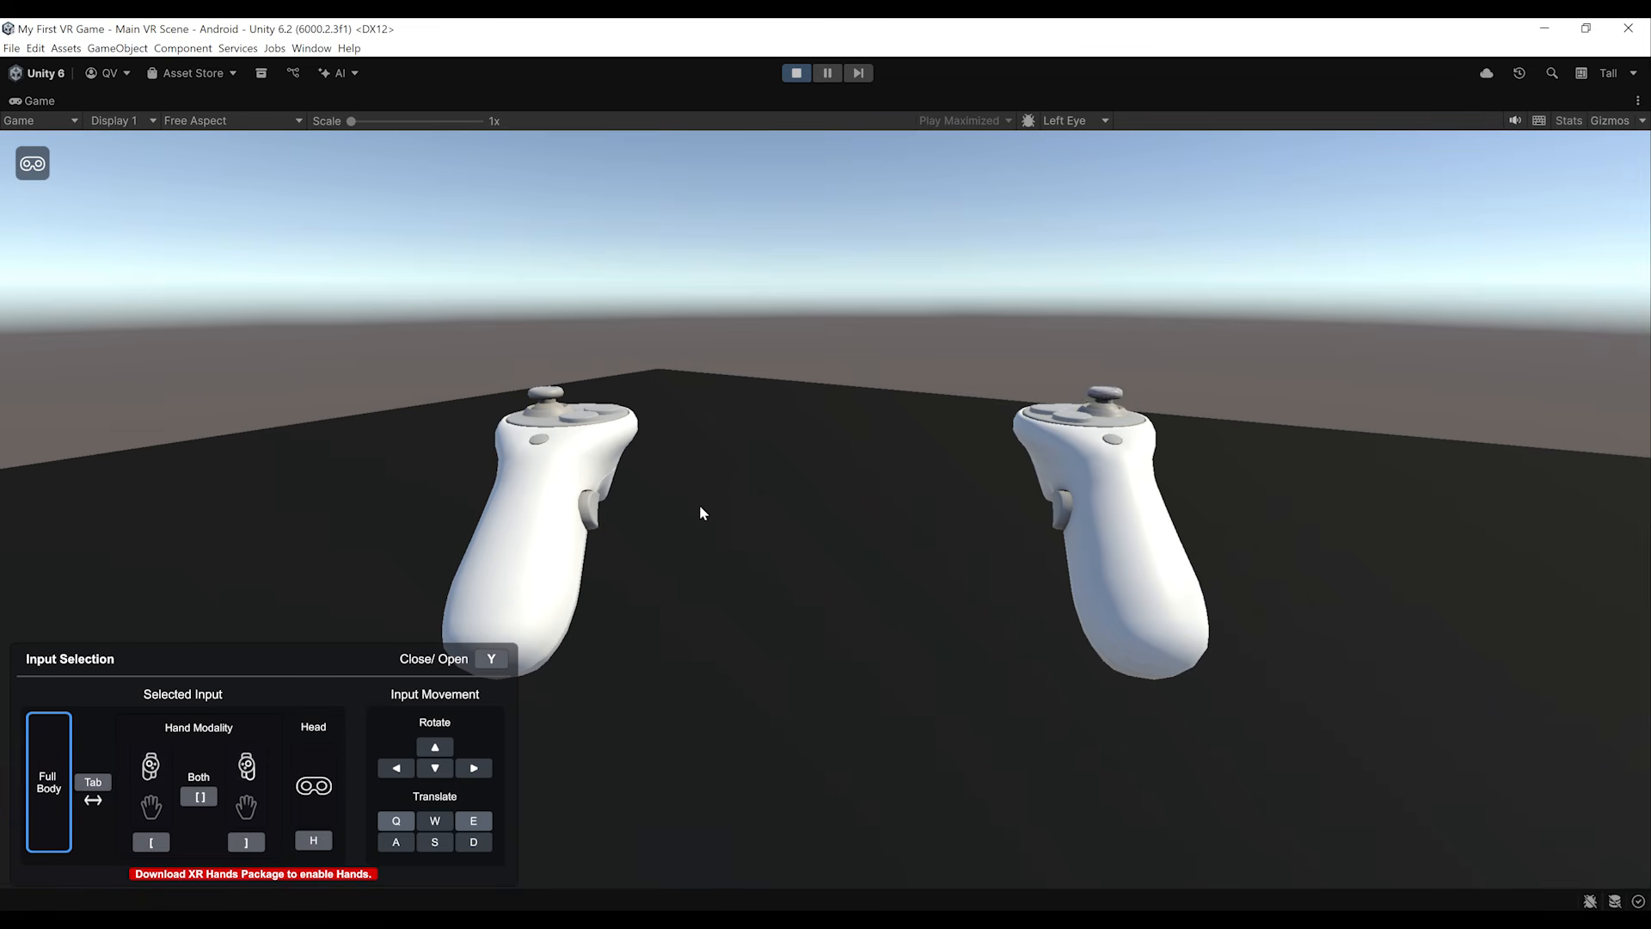
# Step: Test moving the simulated player forward and sideways while turning the view, and end play mode
pyautogui.press('w')
pyautogui.press('d')
pyautogui.moveTo(528, 484); pyautogui.dragTo(124, 463, button='right')
pyautogui.press('w')
pyautogui.press('d')
pyautogui.hotkey('ctrl', 'p')
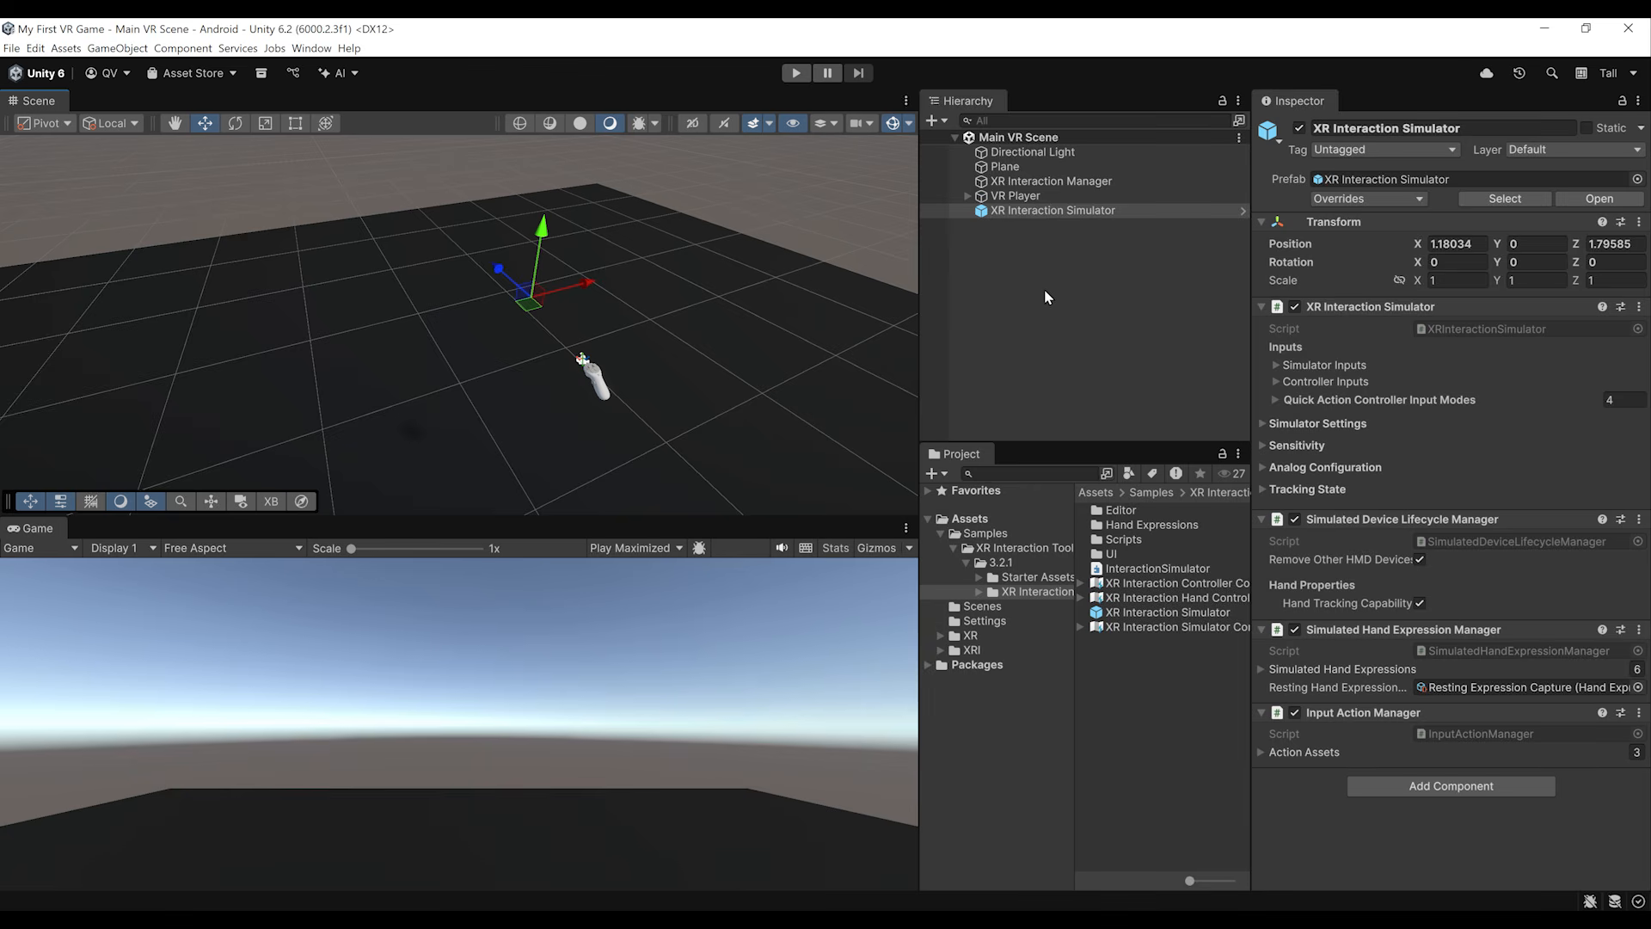
# Step: Deactivate the XR Interaction Simulator object in the Main VR Scene
pyautogui.click(1298, 127)
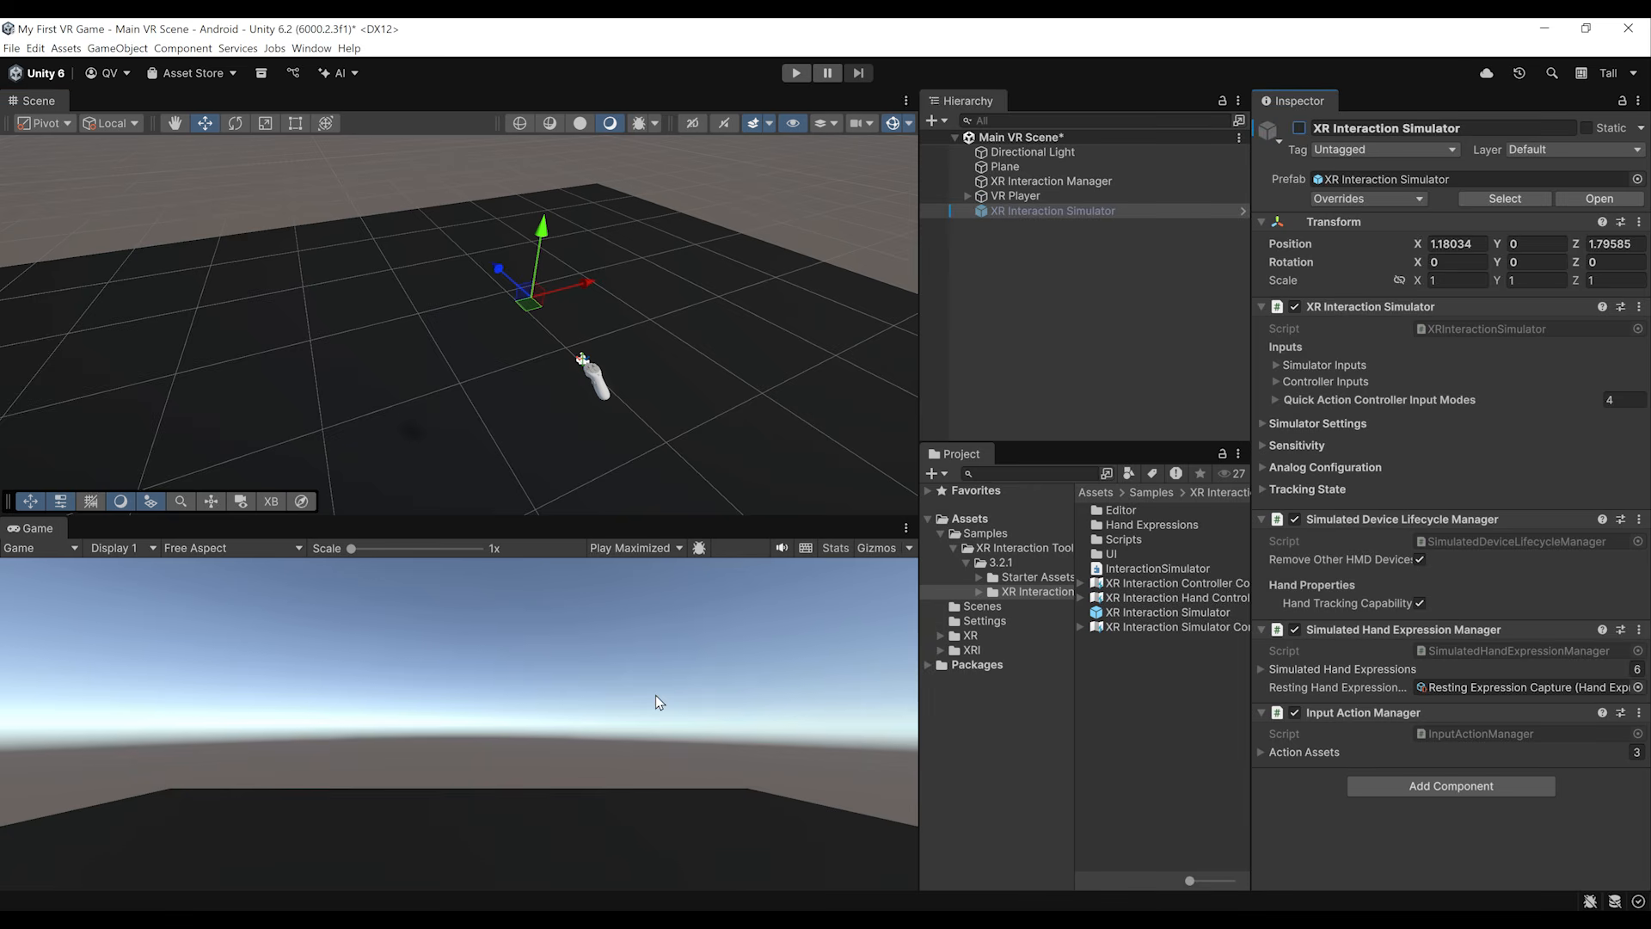